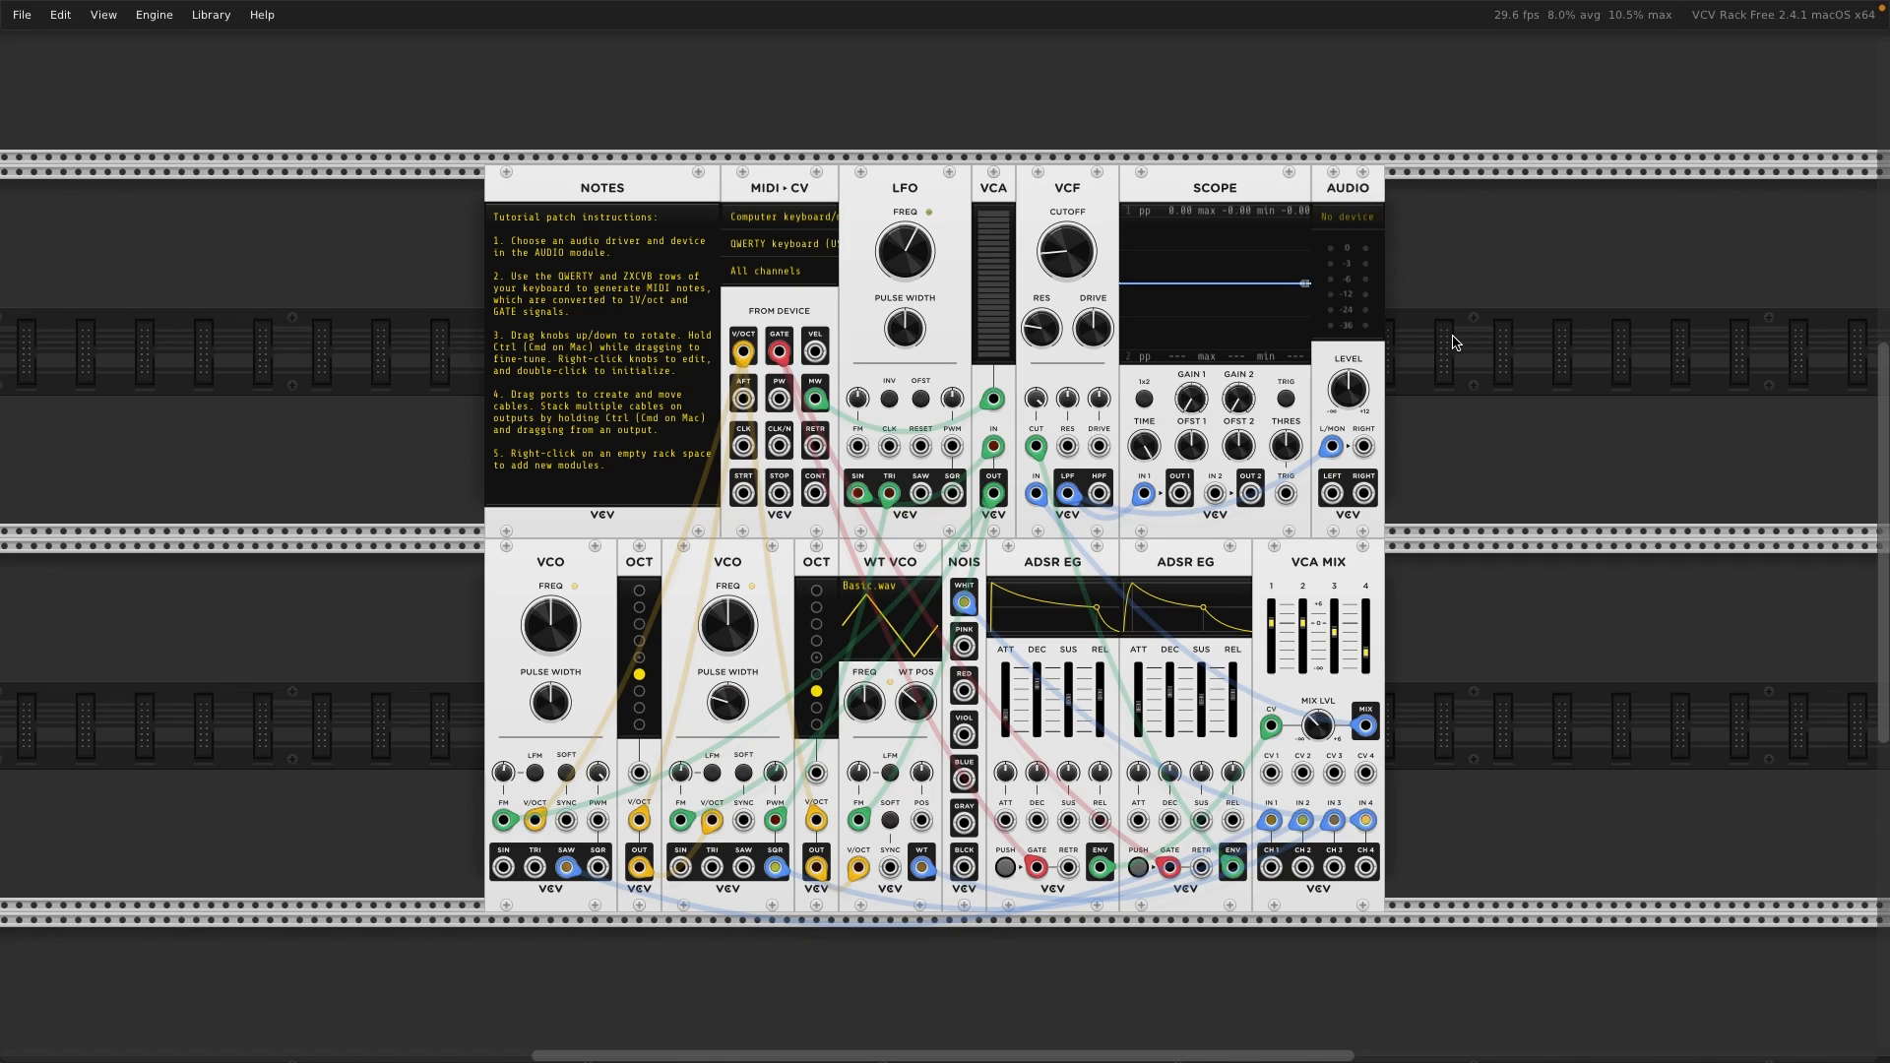
- Add the VCV Recorder module to the rack and place it directly beside the Audio module in the upper row
right_click(1436, 410)
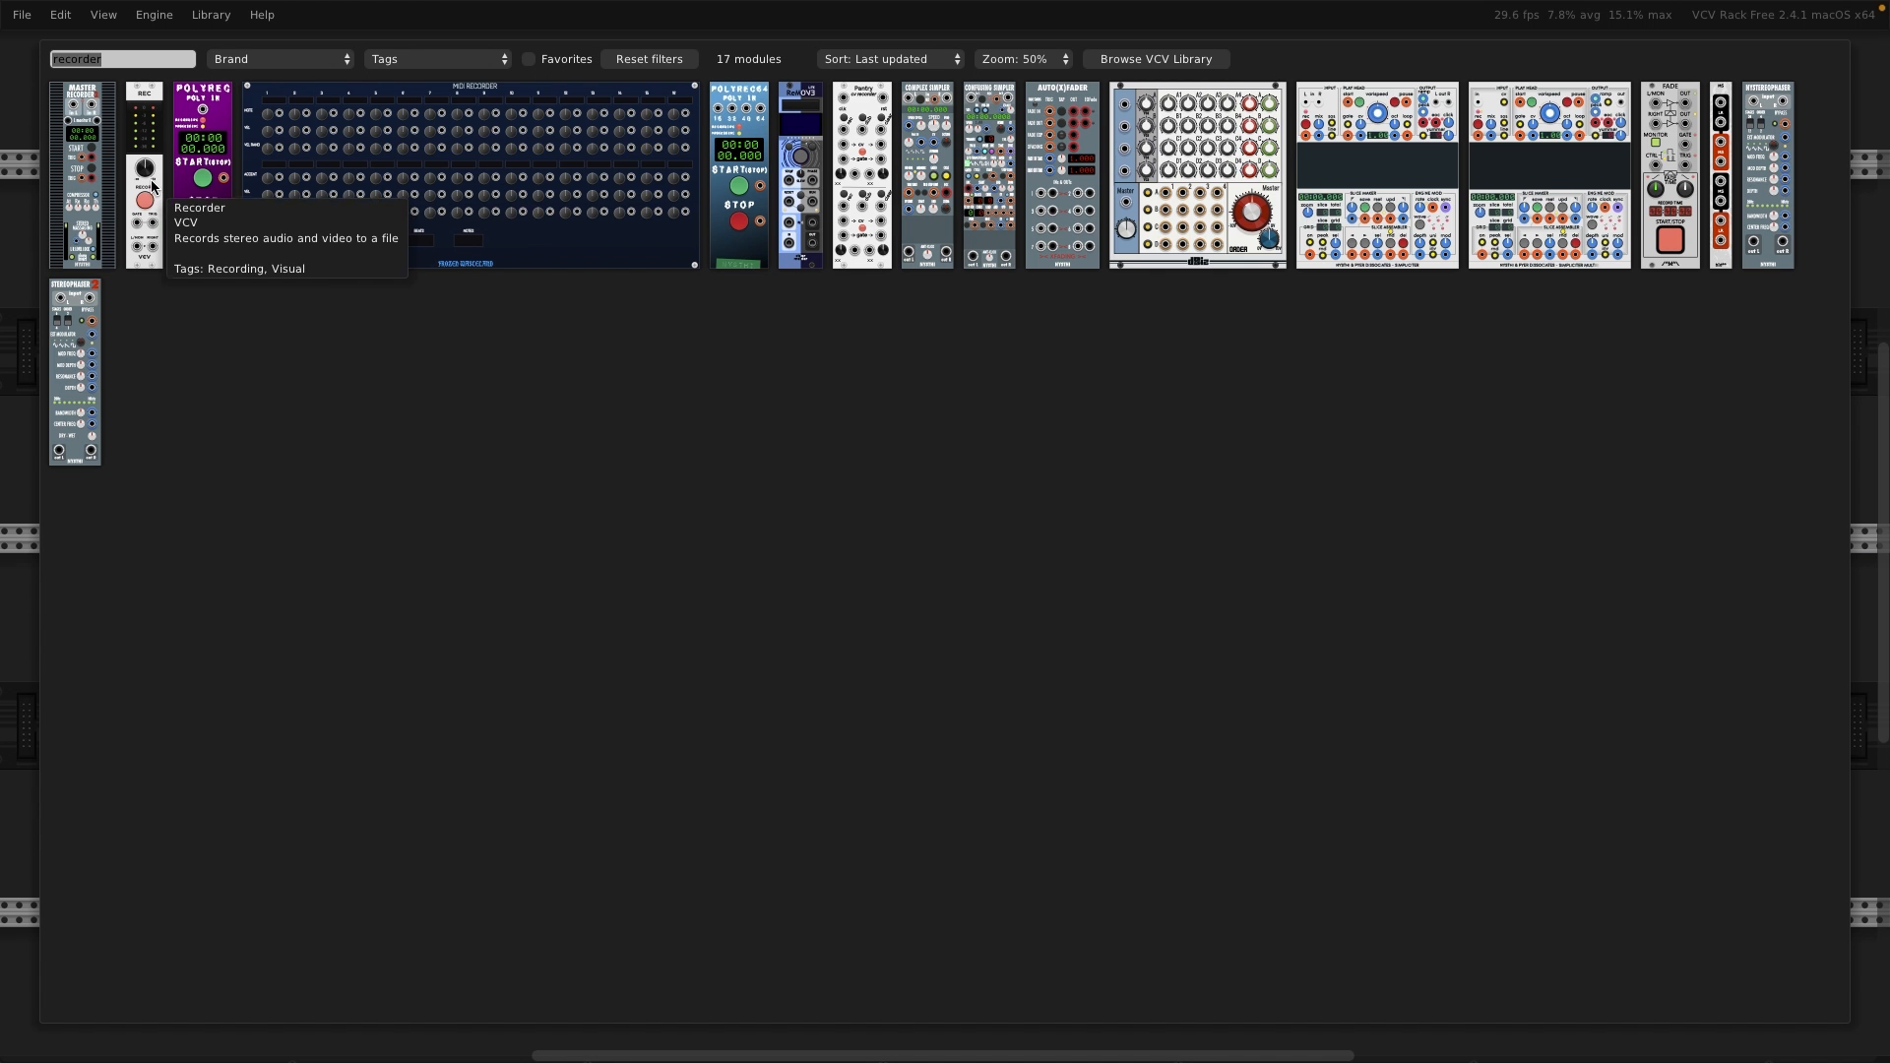
click(153, 197)
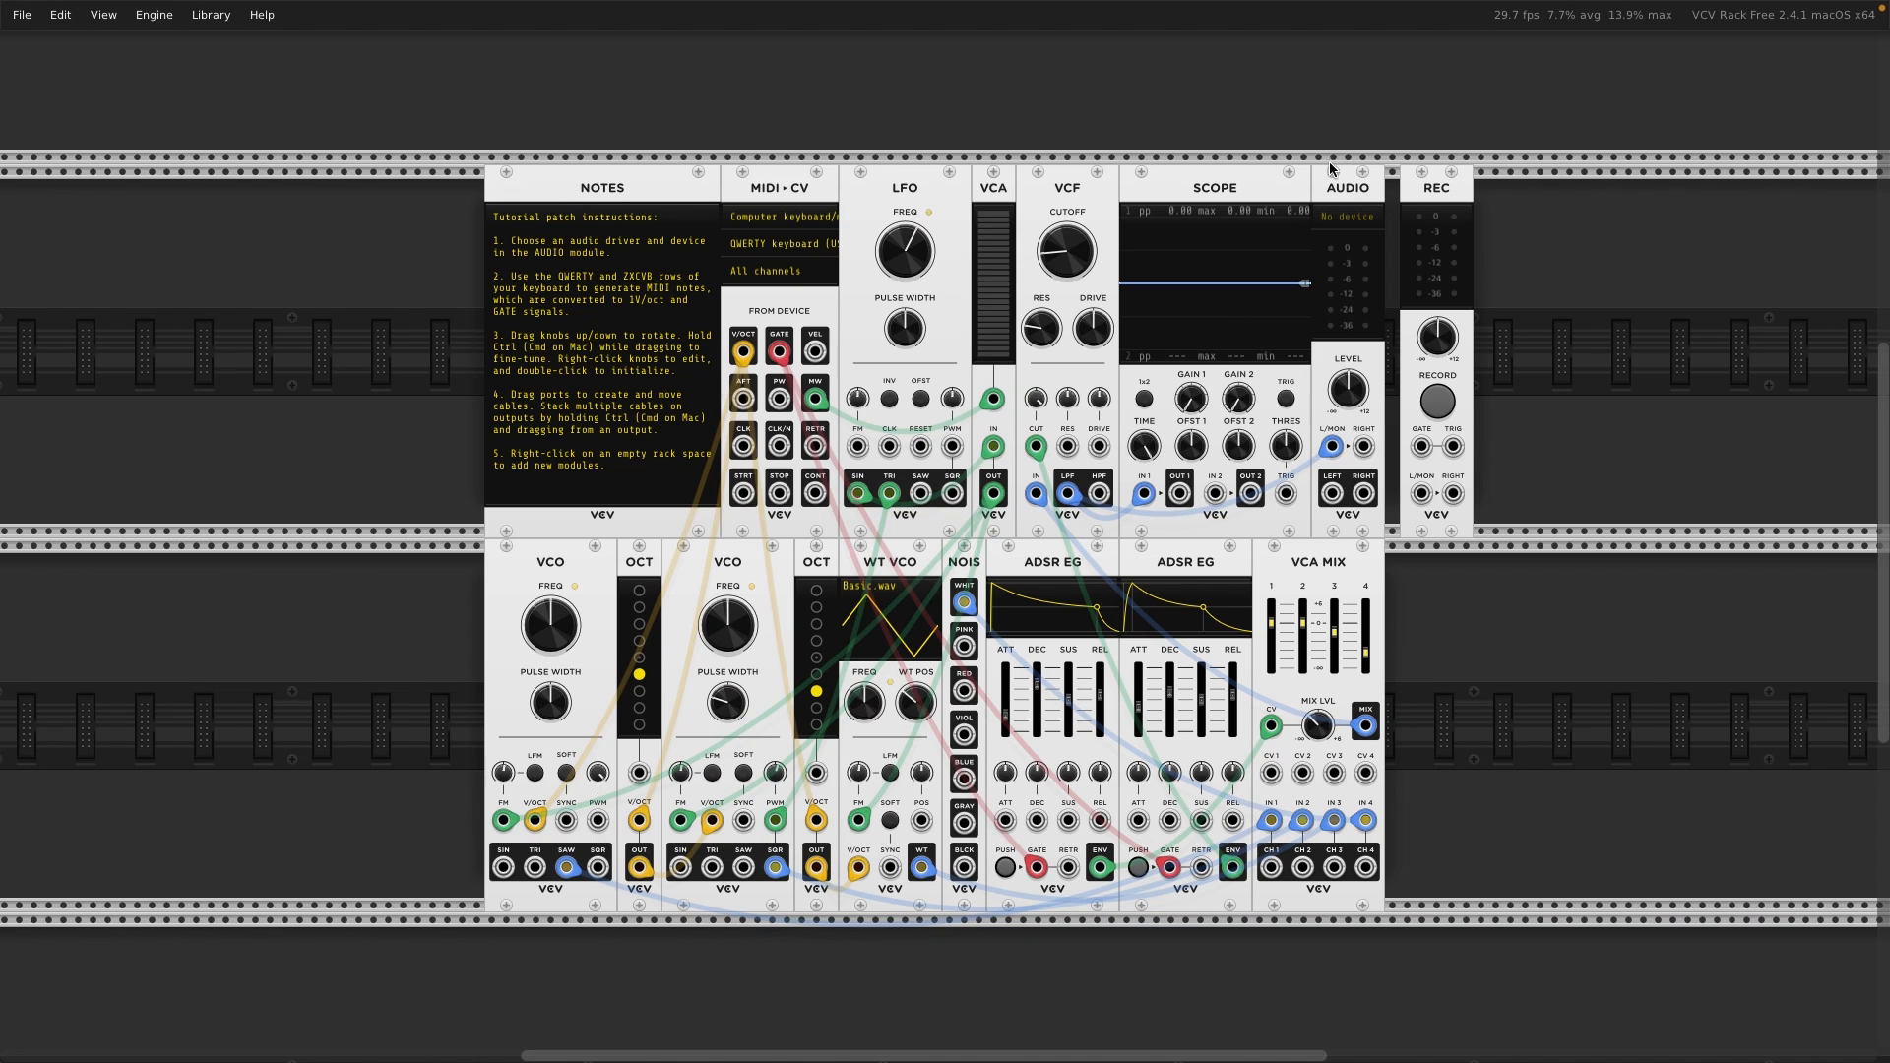
drag(1452, 468, 1436, 468)
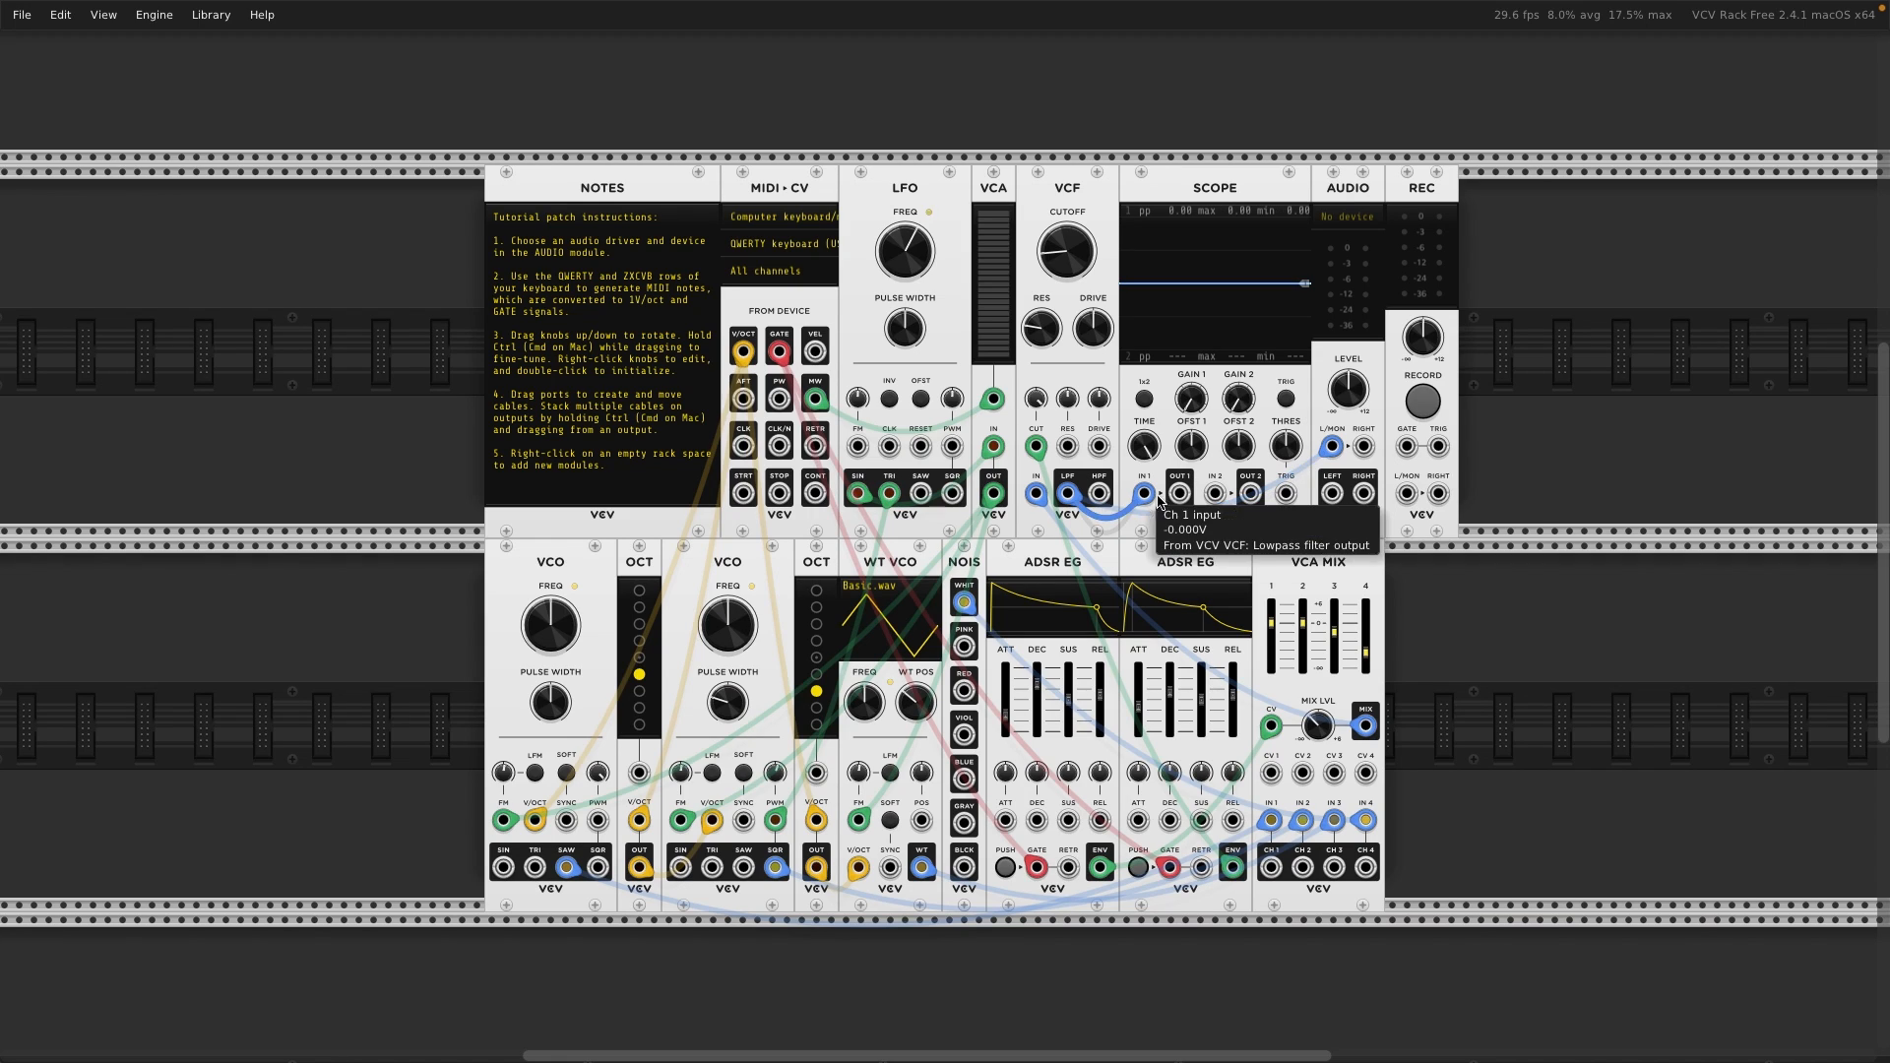
- Set the Audio module's device to Built-in Output (1-2 out)
drag(1158, 500, 1335, 448)
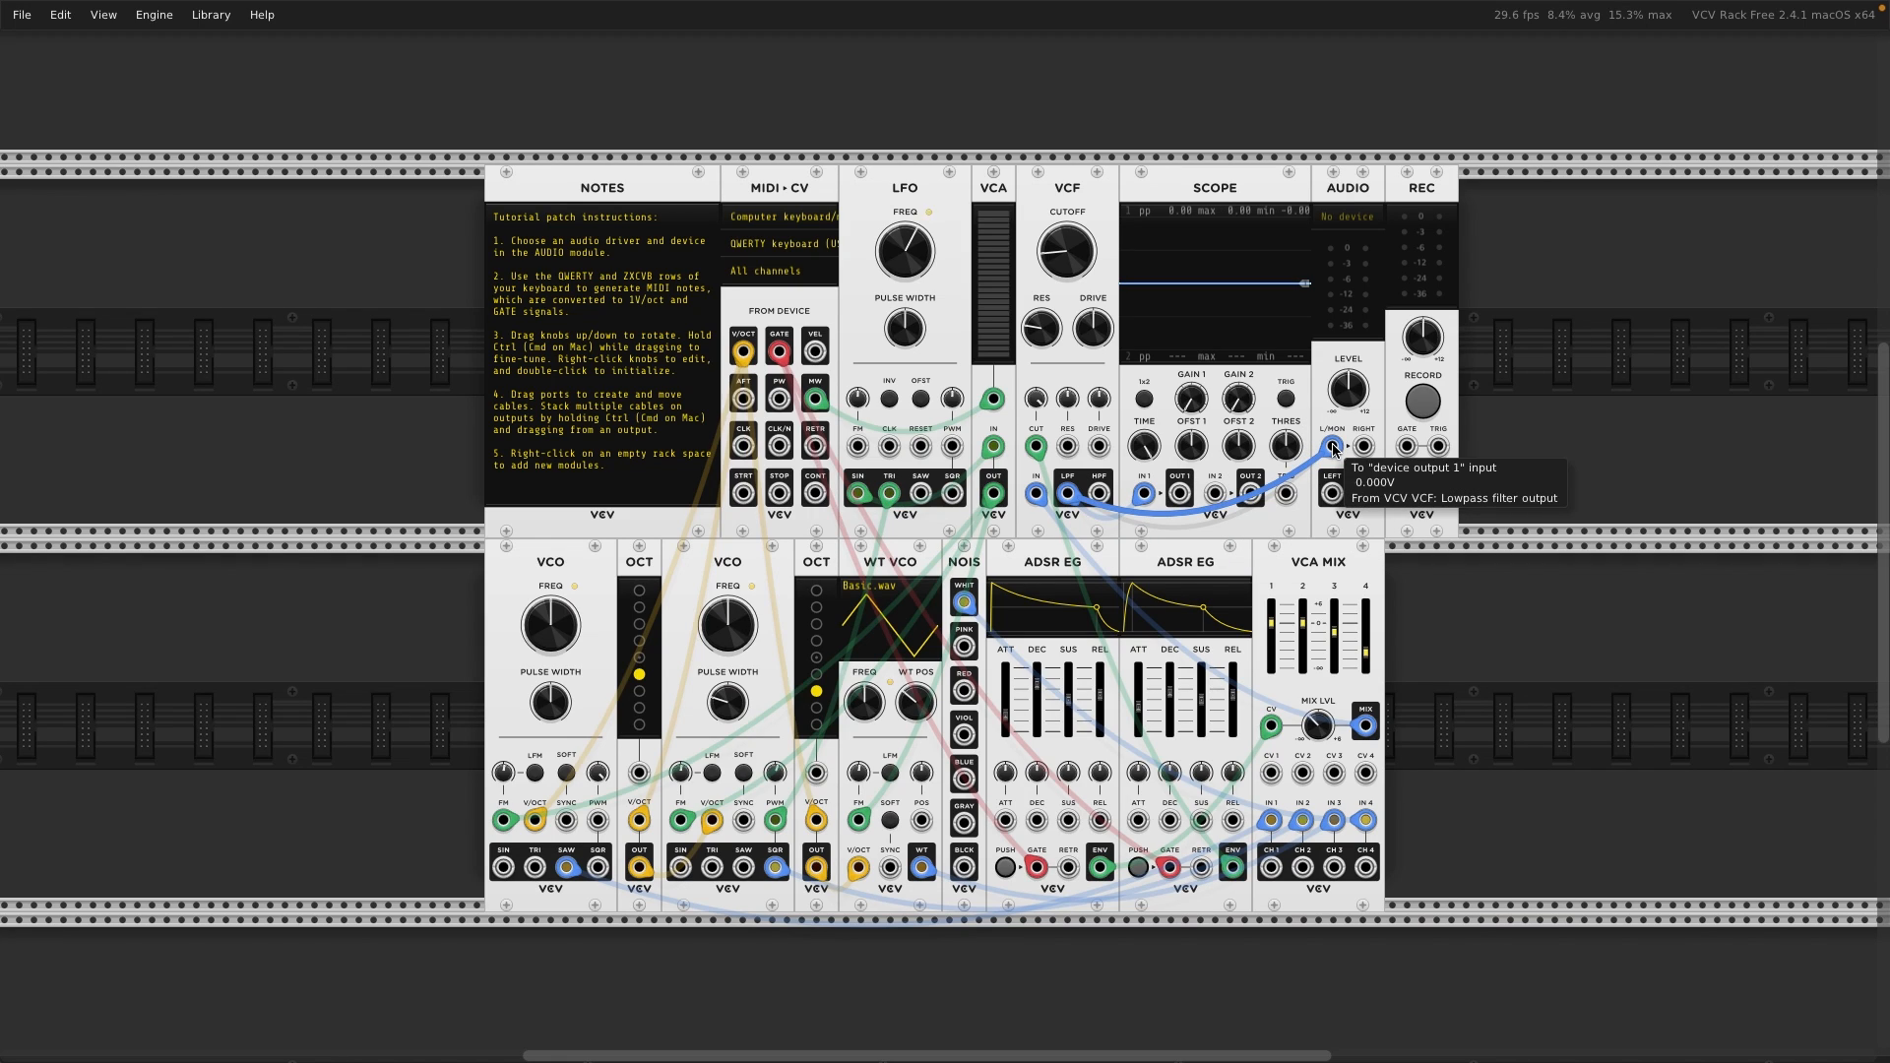
click(1348, 219)
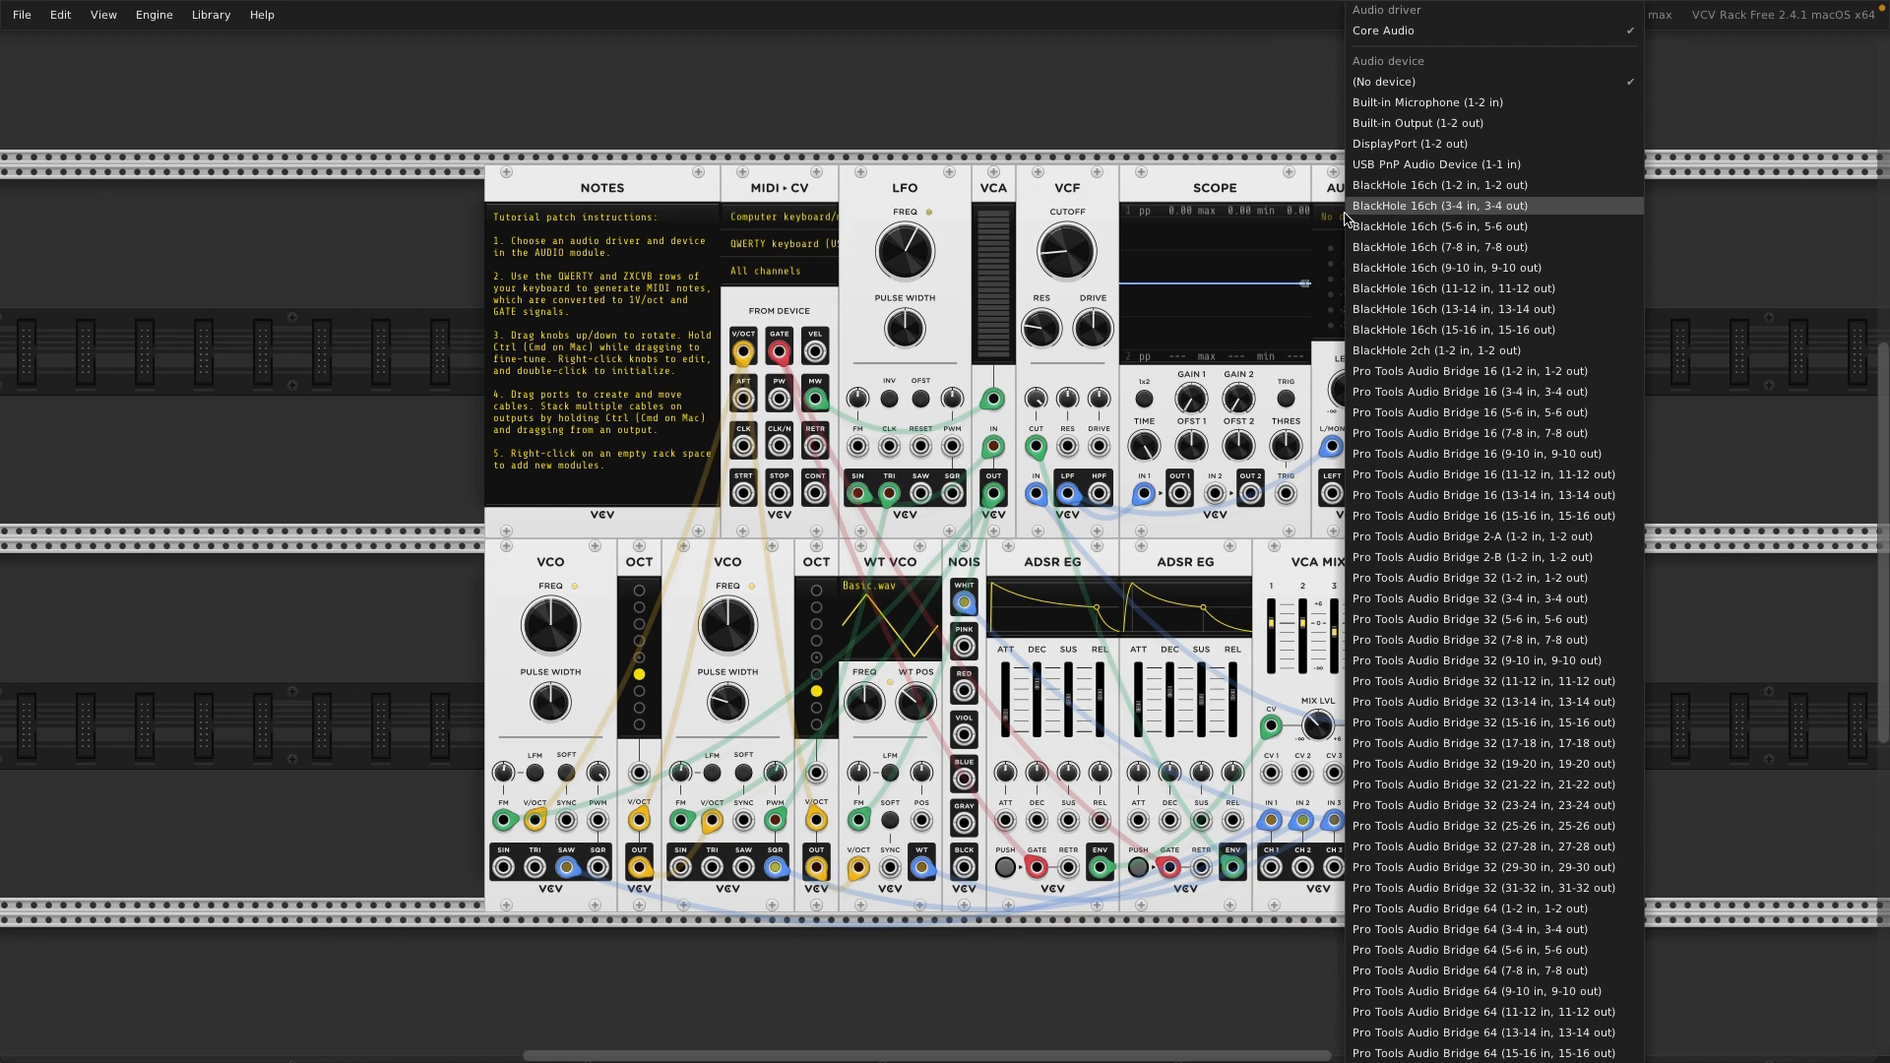
click(1415, 126)
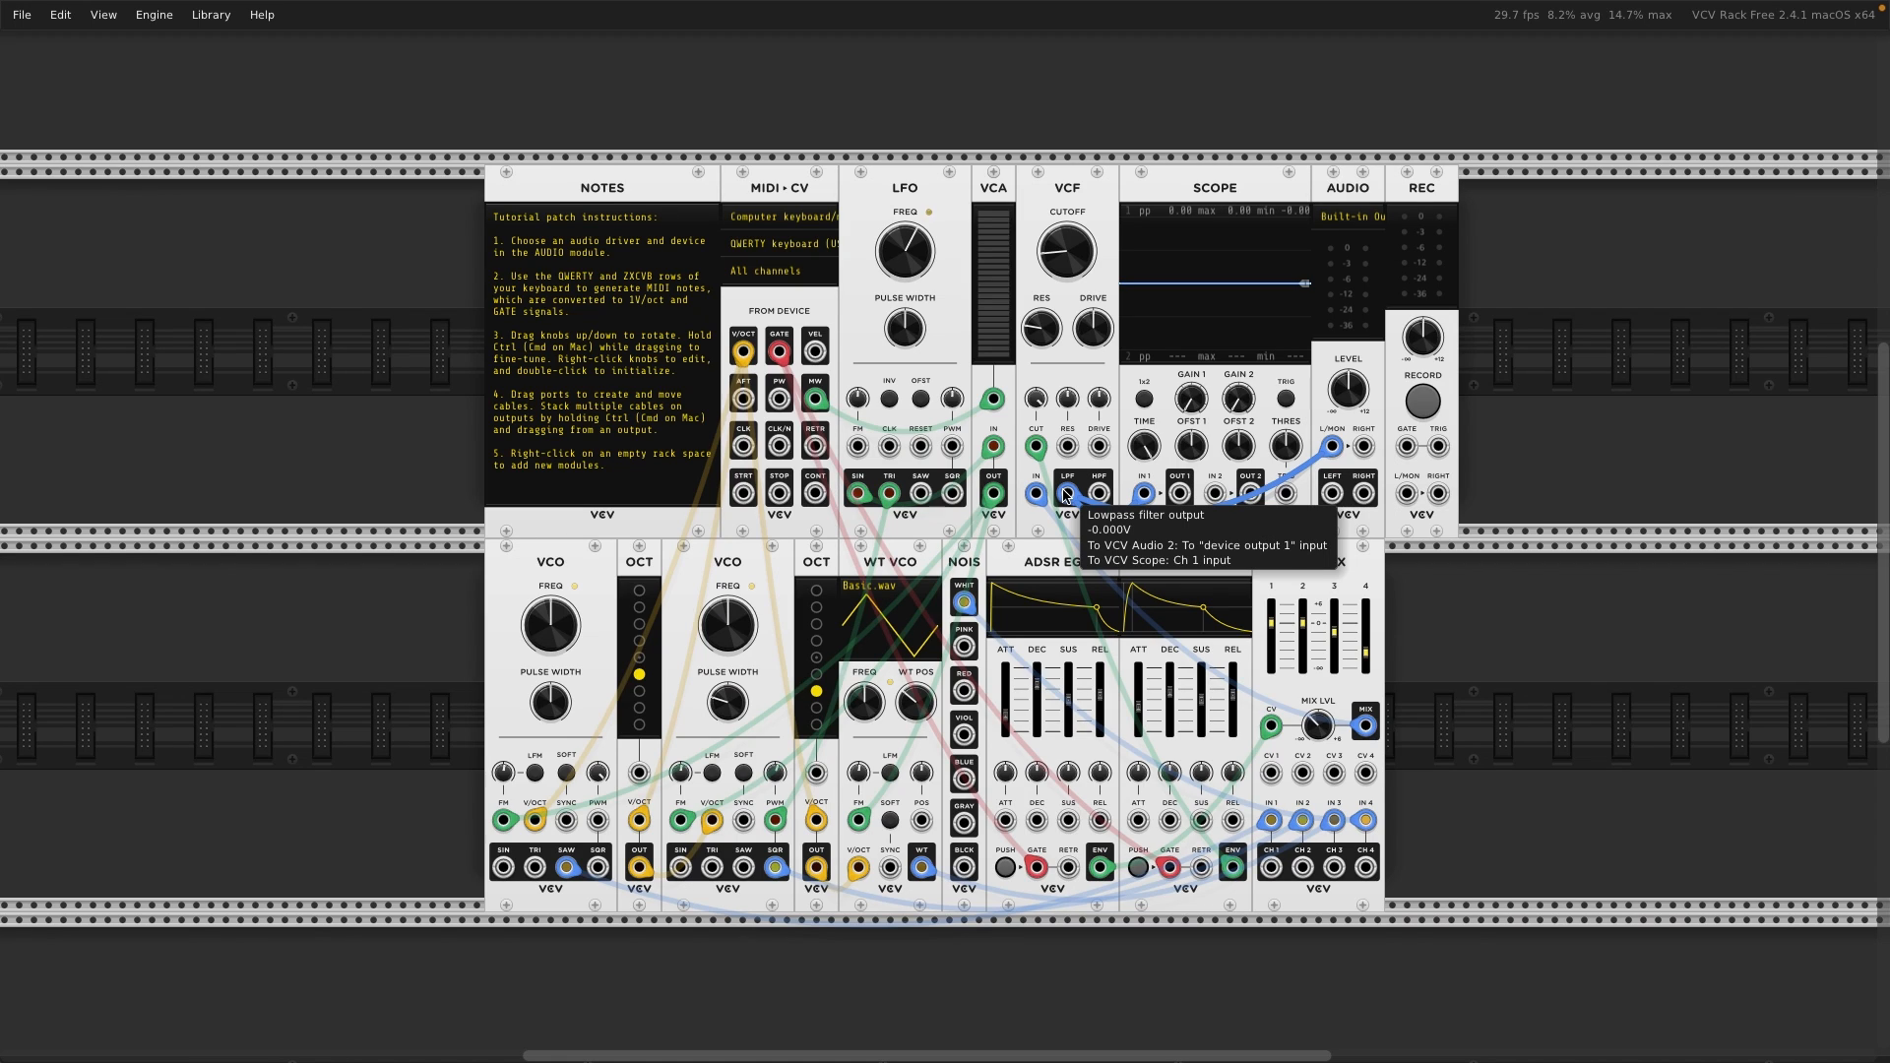
- Patch the VCF's lowpass output into the Recorder's left/mono input and start recording to a file with 2 added to its name
drag(1066, 495, 1408, 496)
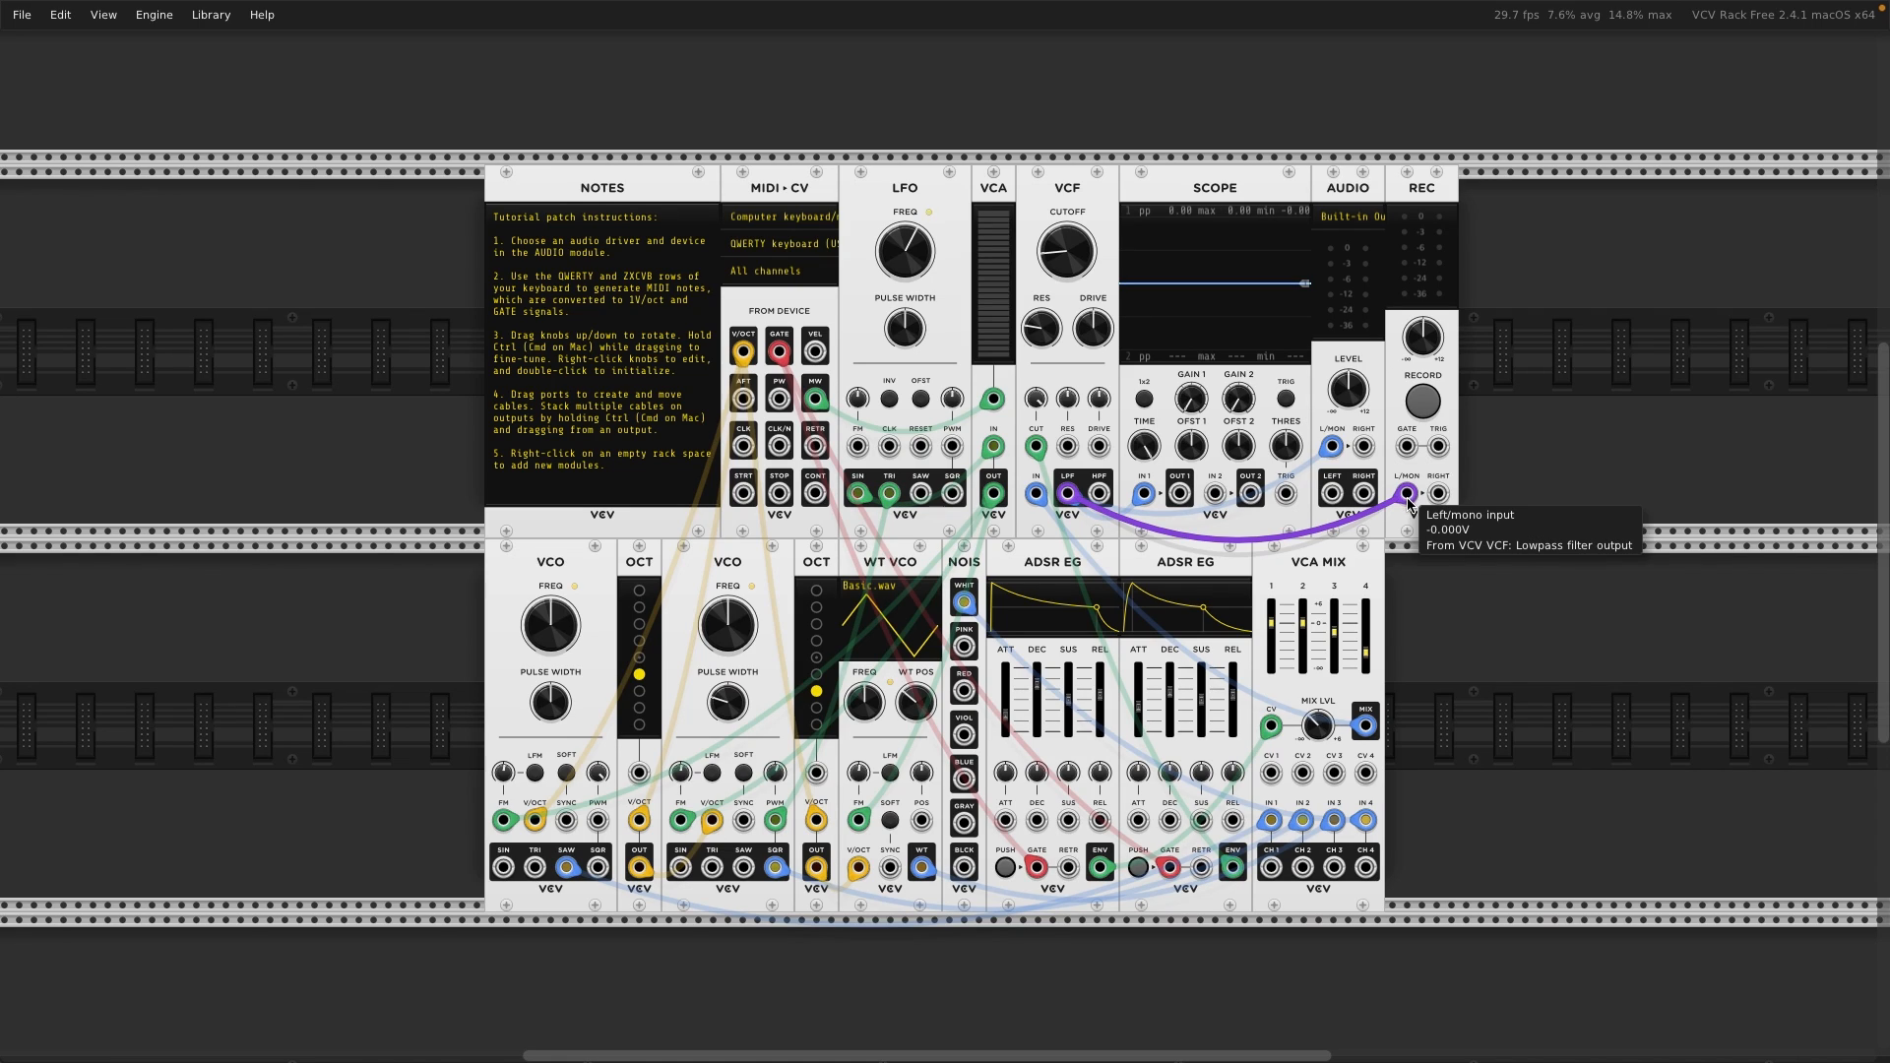
click(1422, 406)
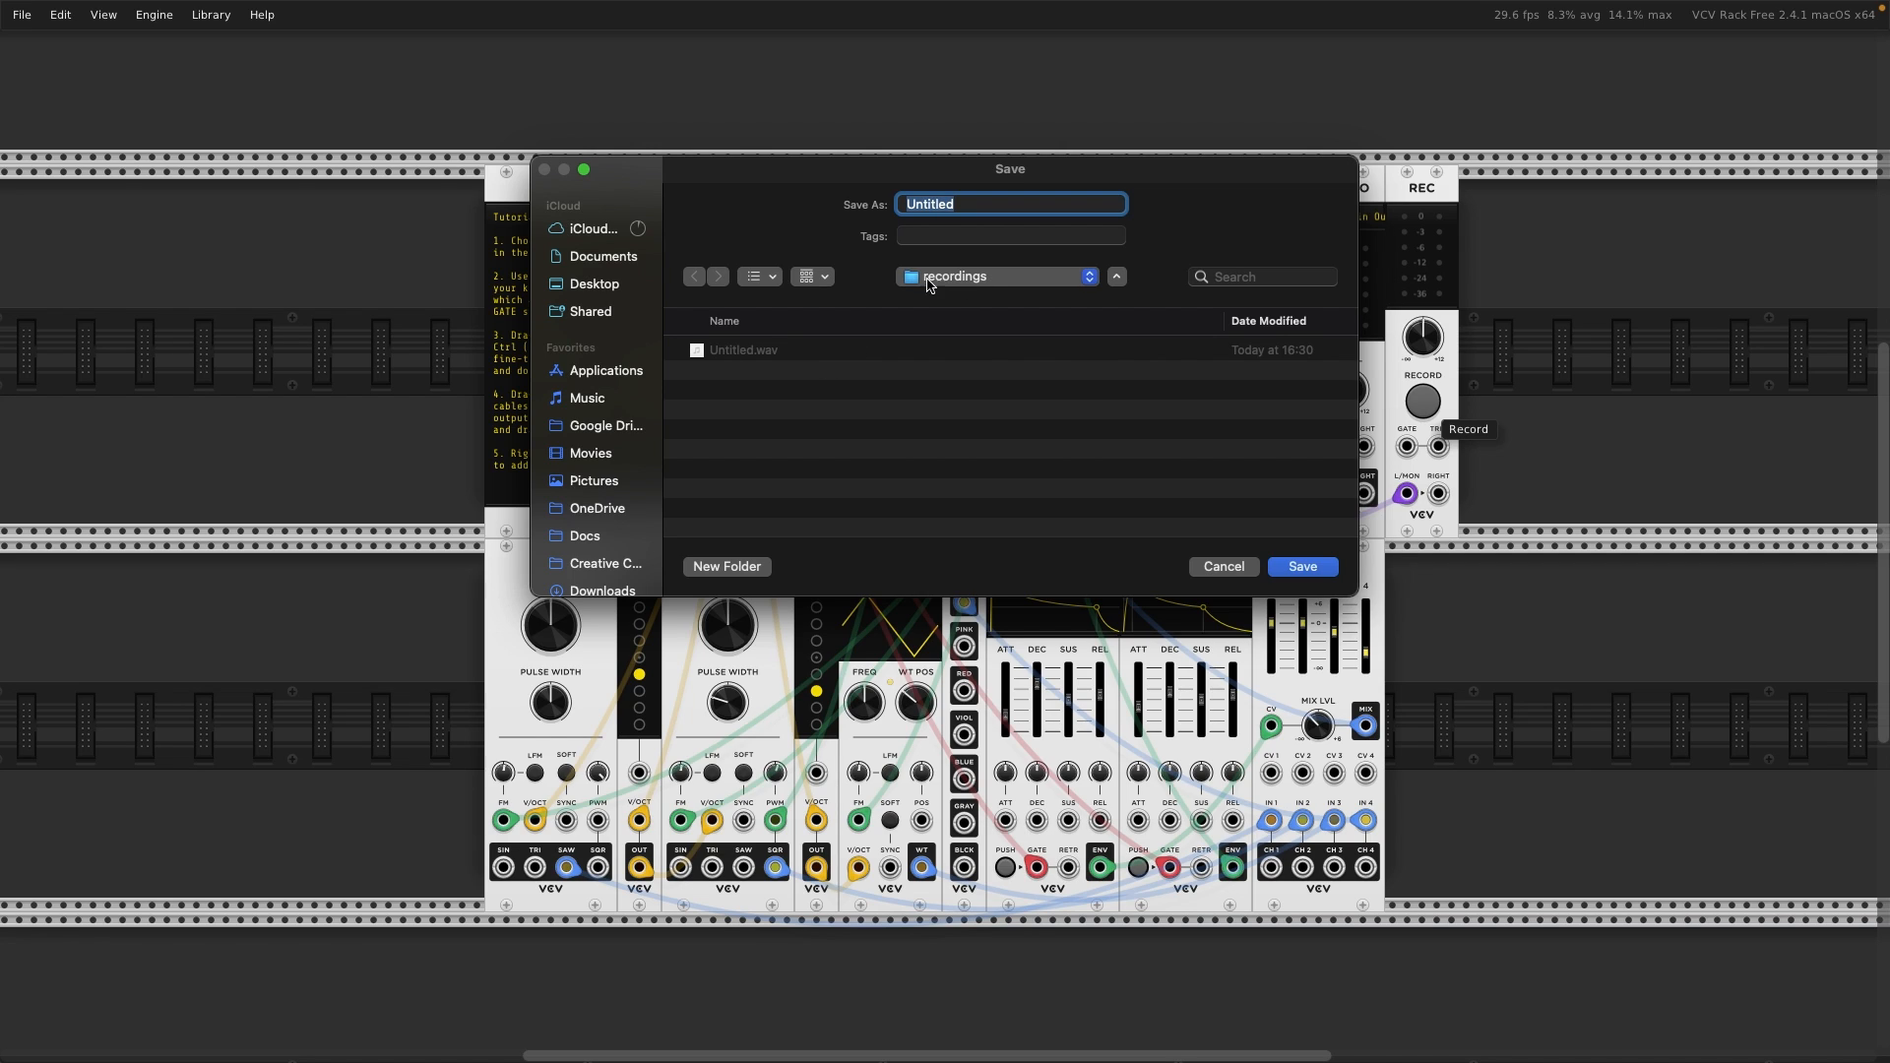
click(975, 203)
text(2)
click(1303, 568)
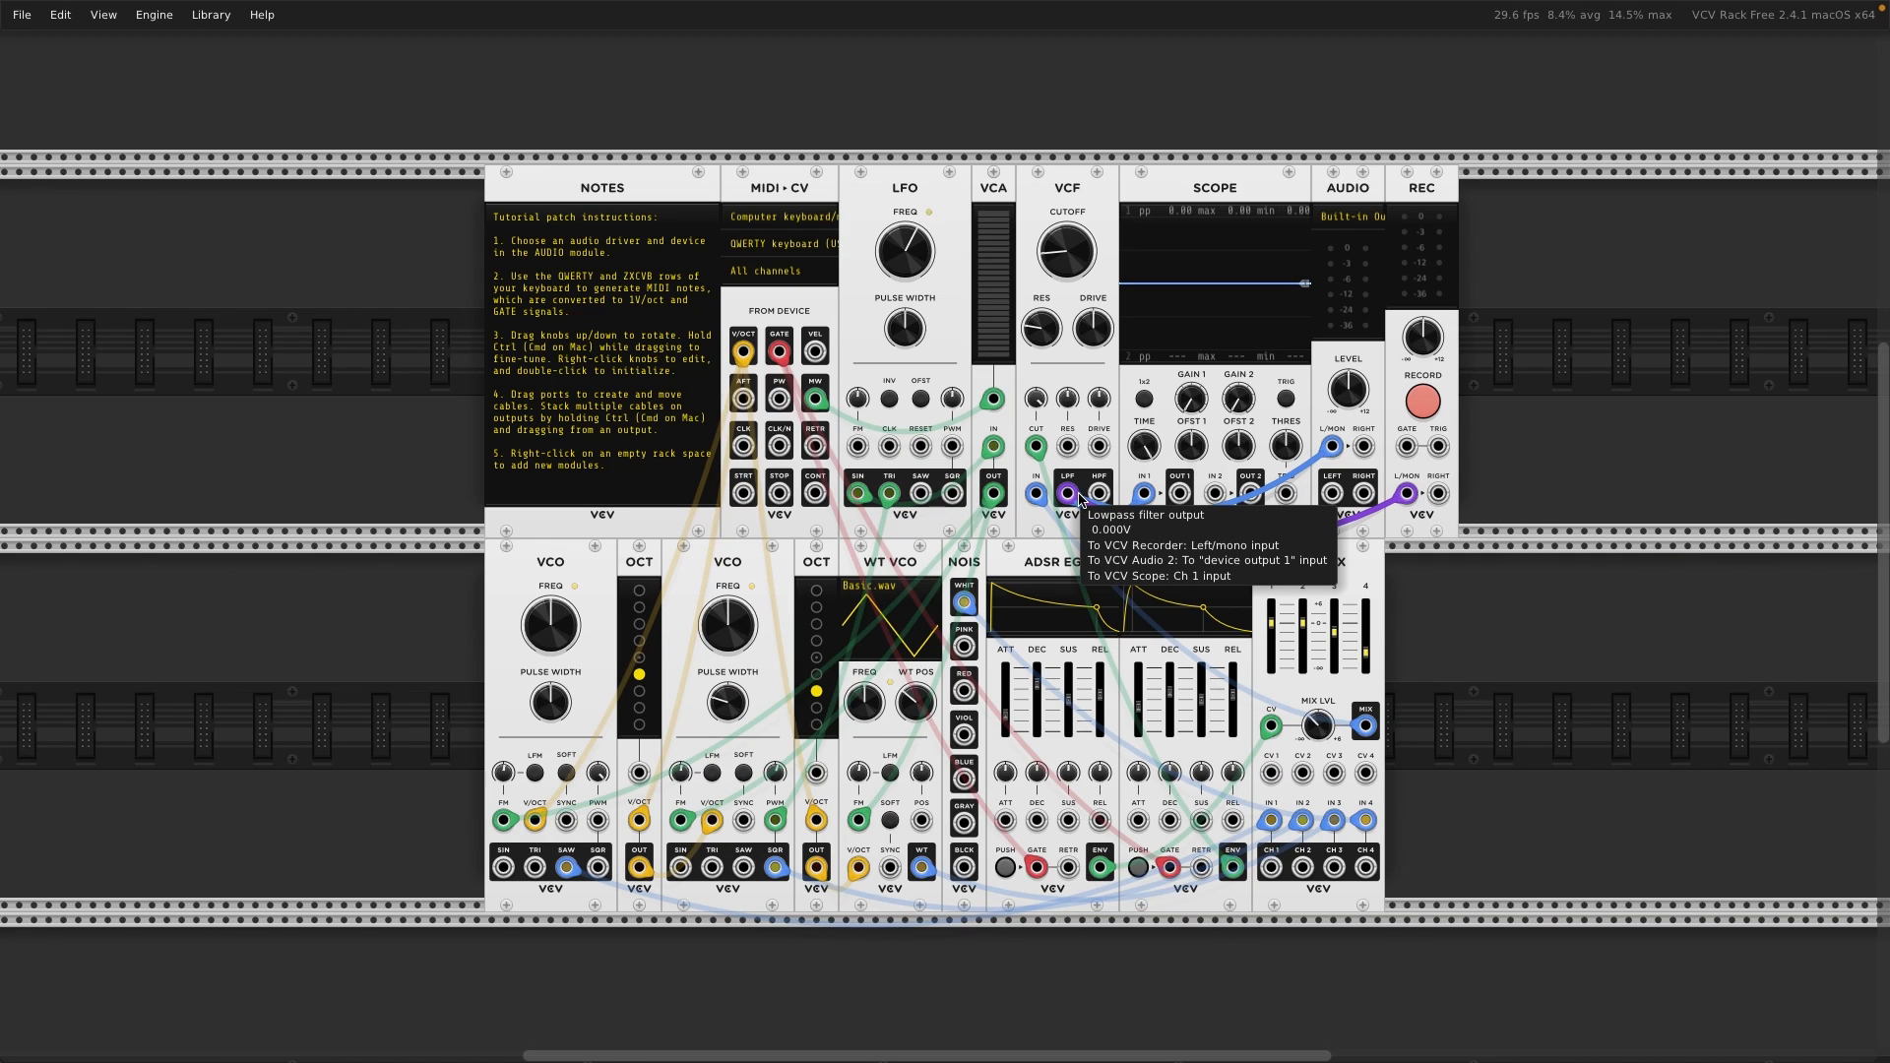
- Try a second cable from the VCF's lowpass output to the Recorder's right input, and remove it again
drag(1071, 494, 1449, 498)
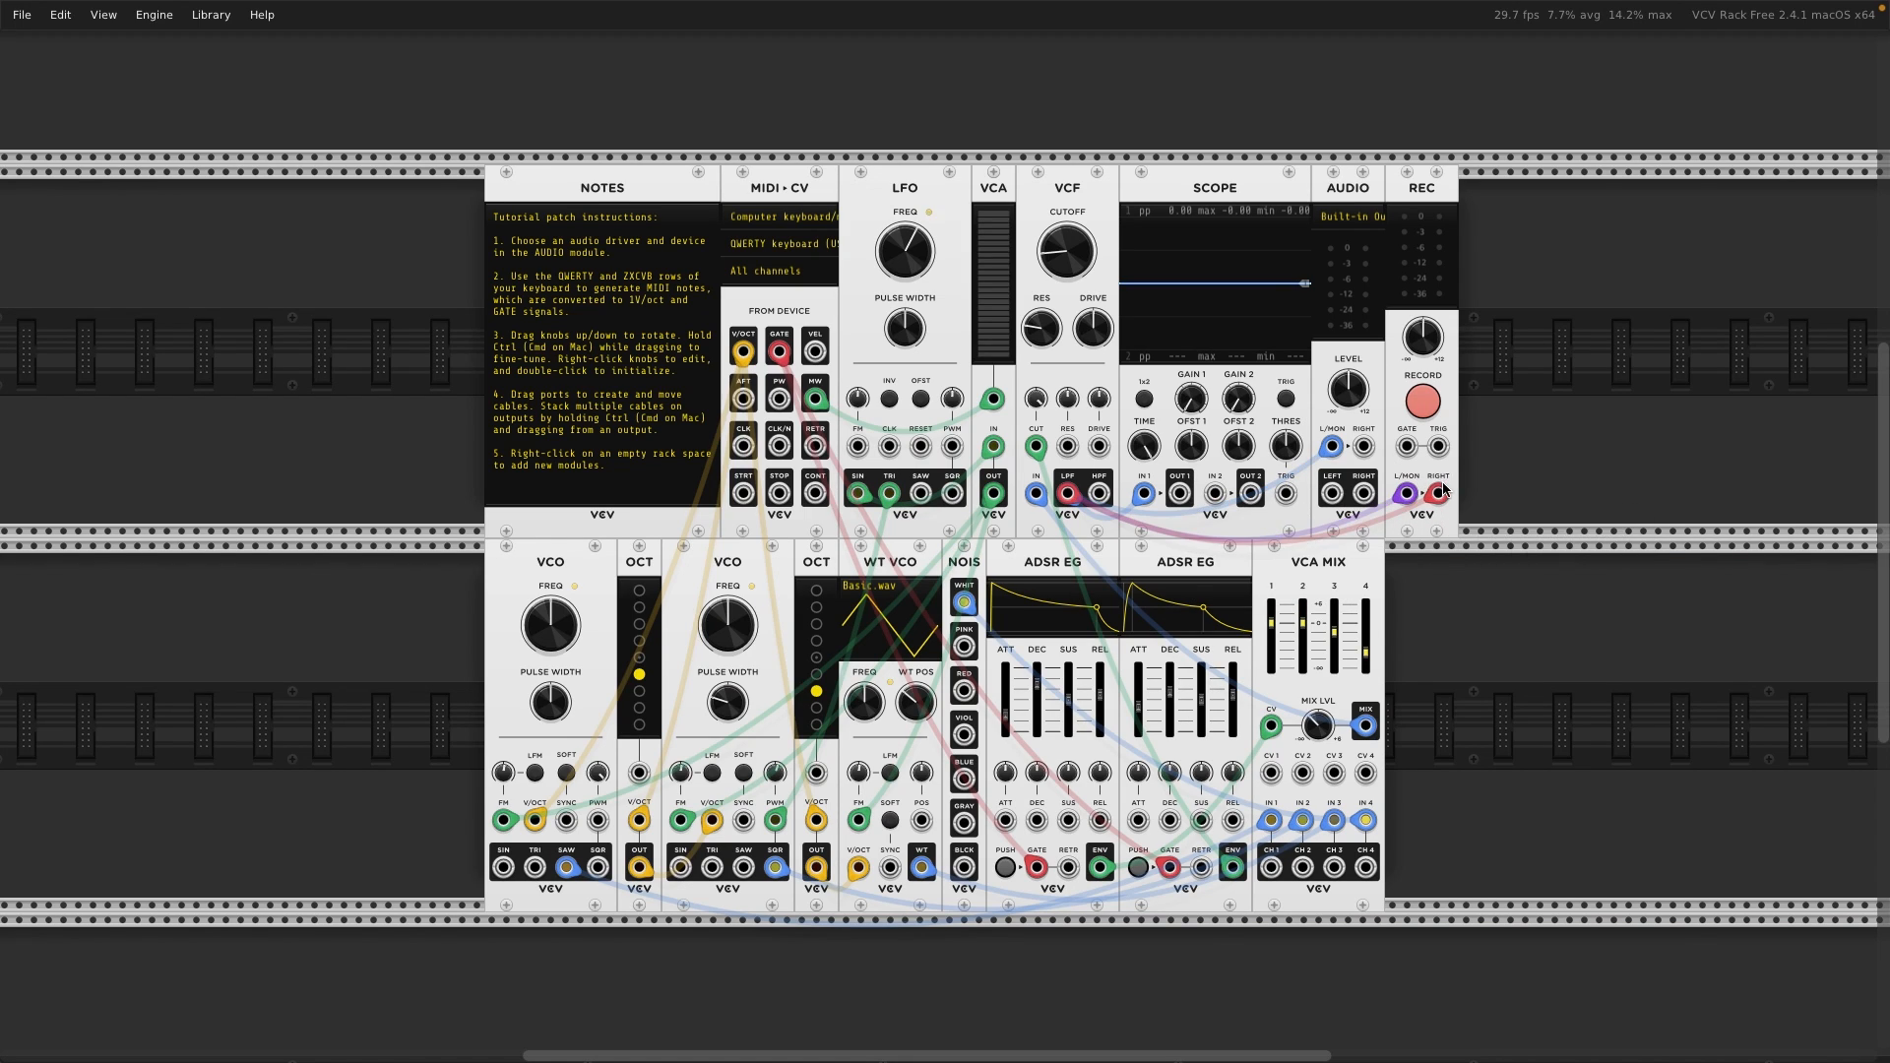
drag(1438, 494, 1472, 471)
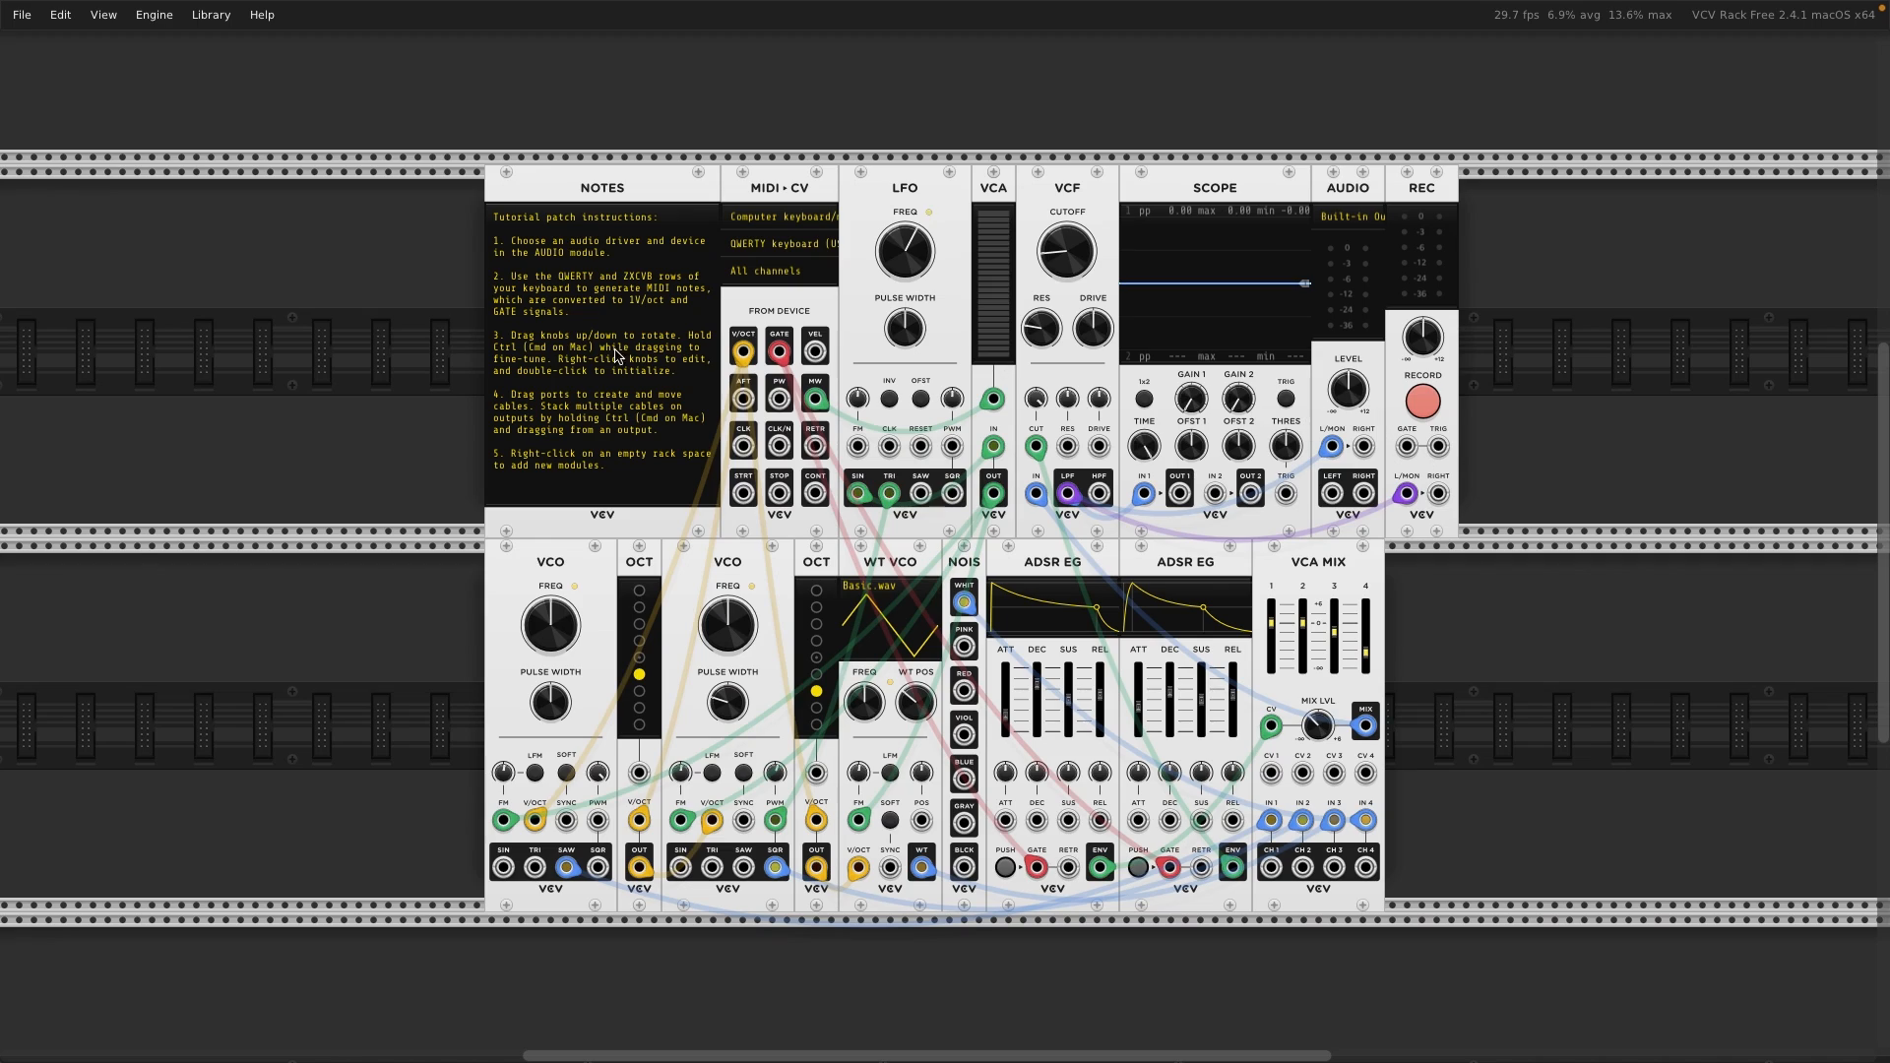
- Stop the recording and start a new patch, discarding the unsaved one
click(1427, 404)
click(21, 14)
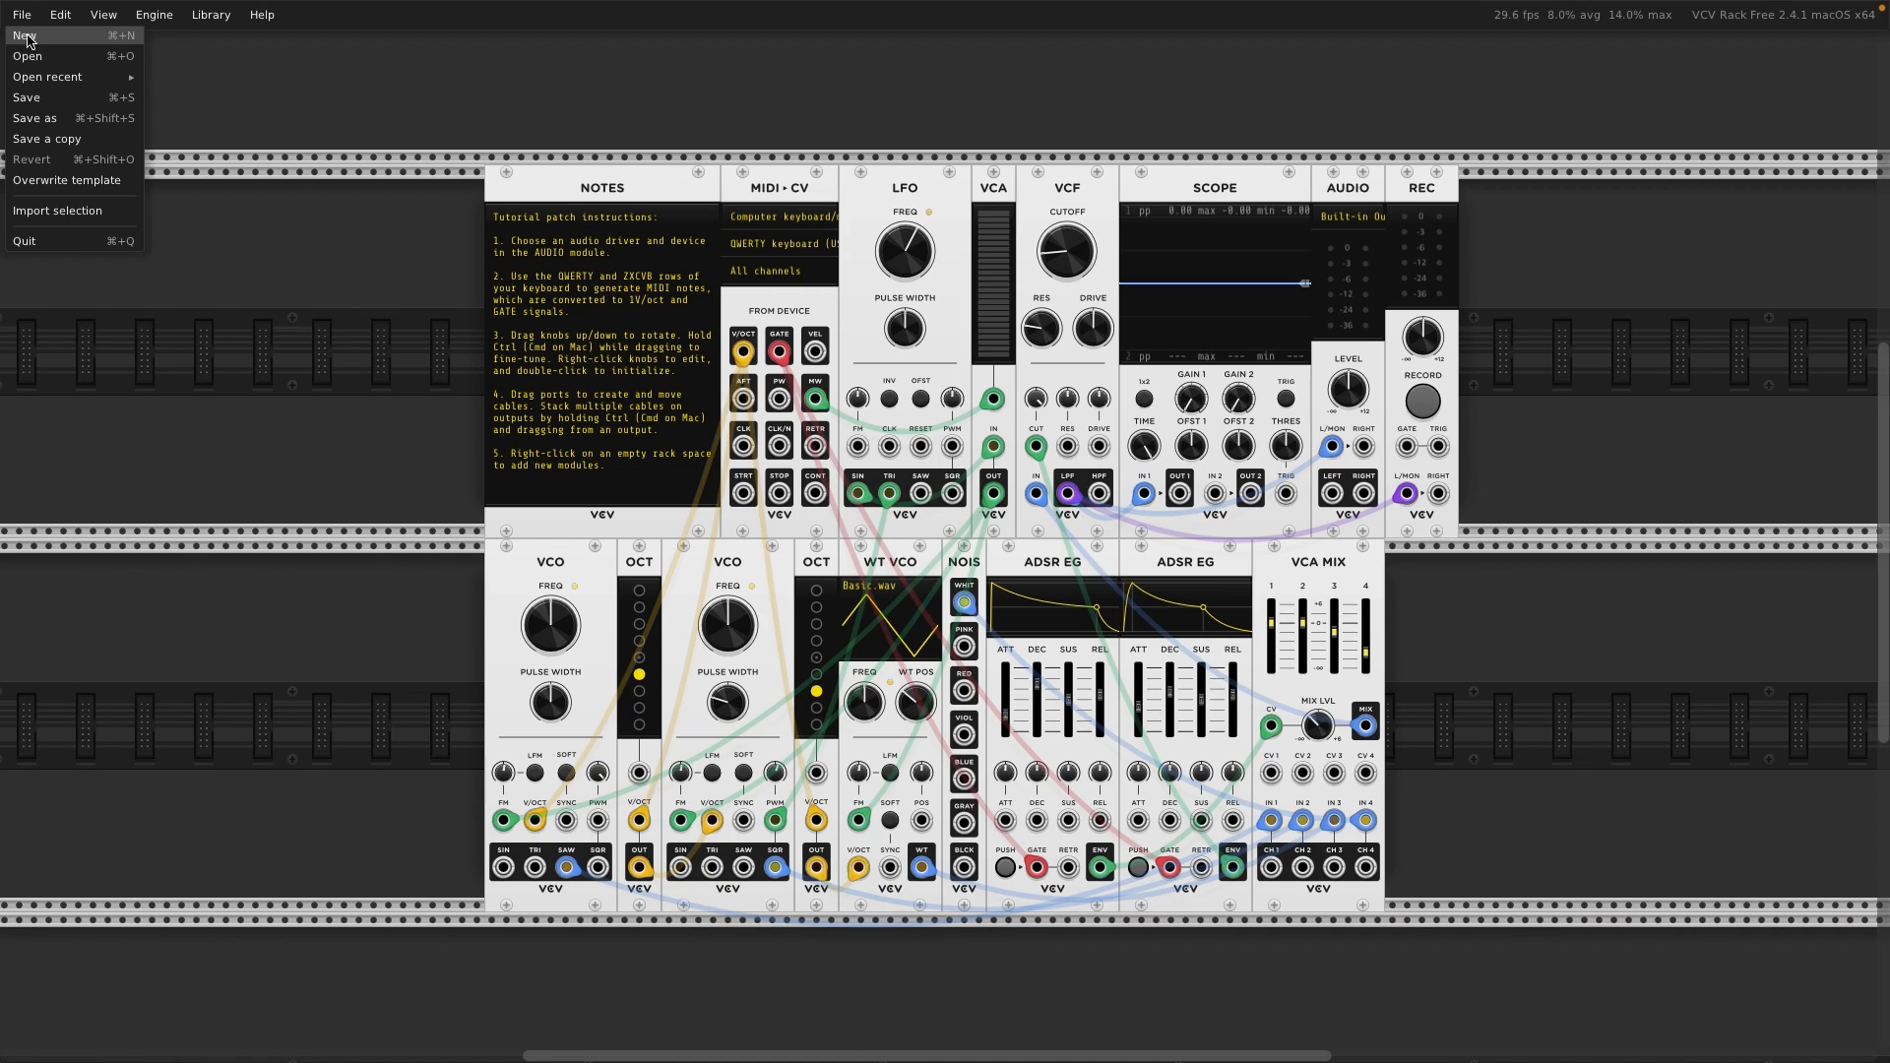
click(27, 38)
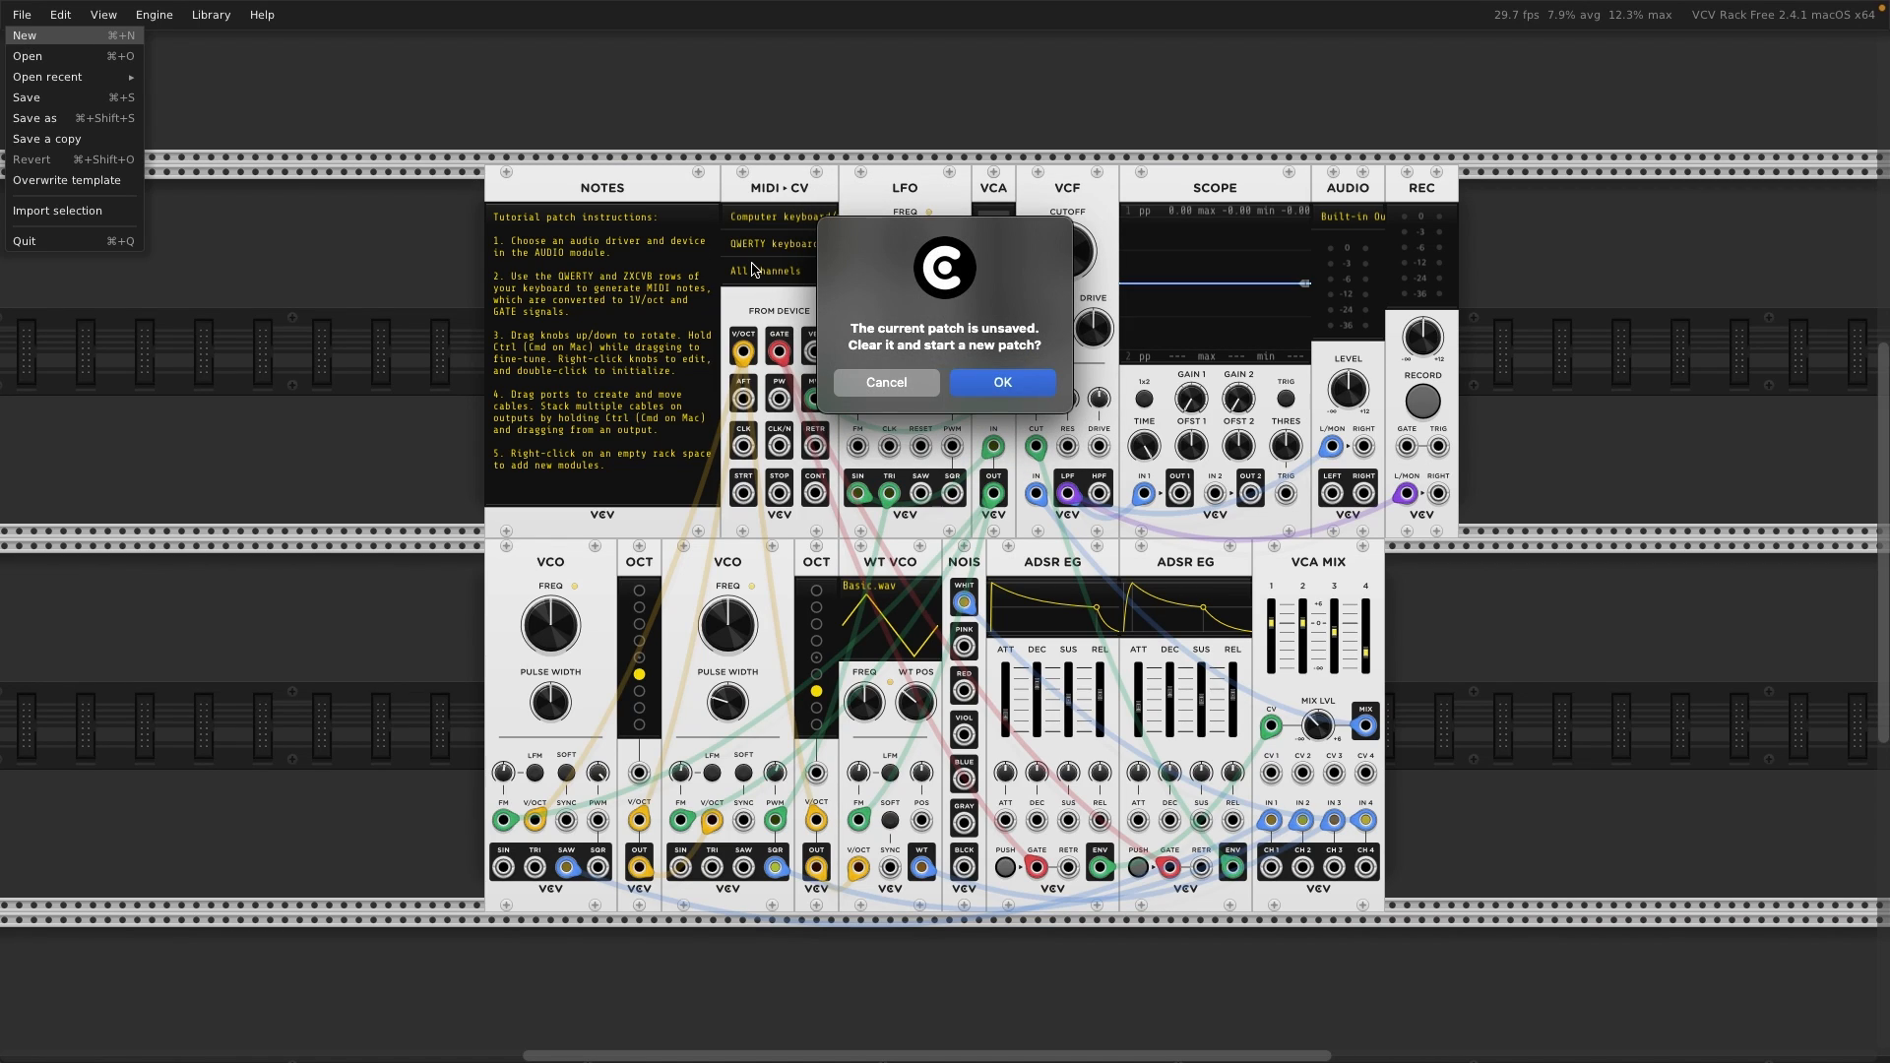
click(1003, 383)
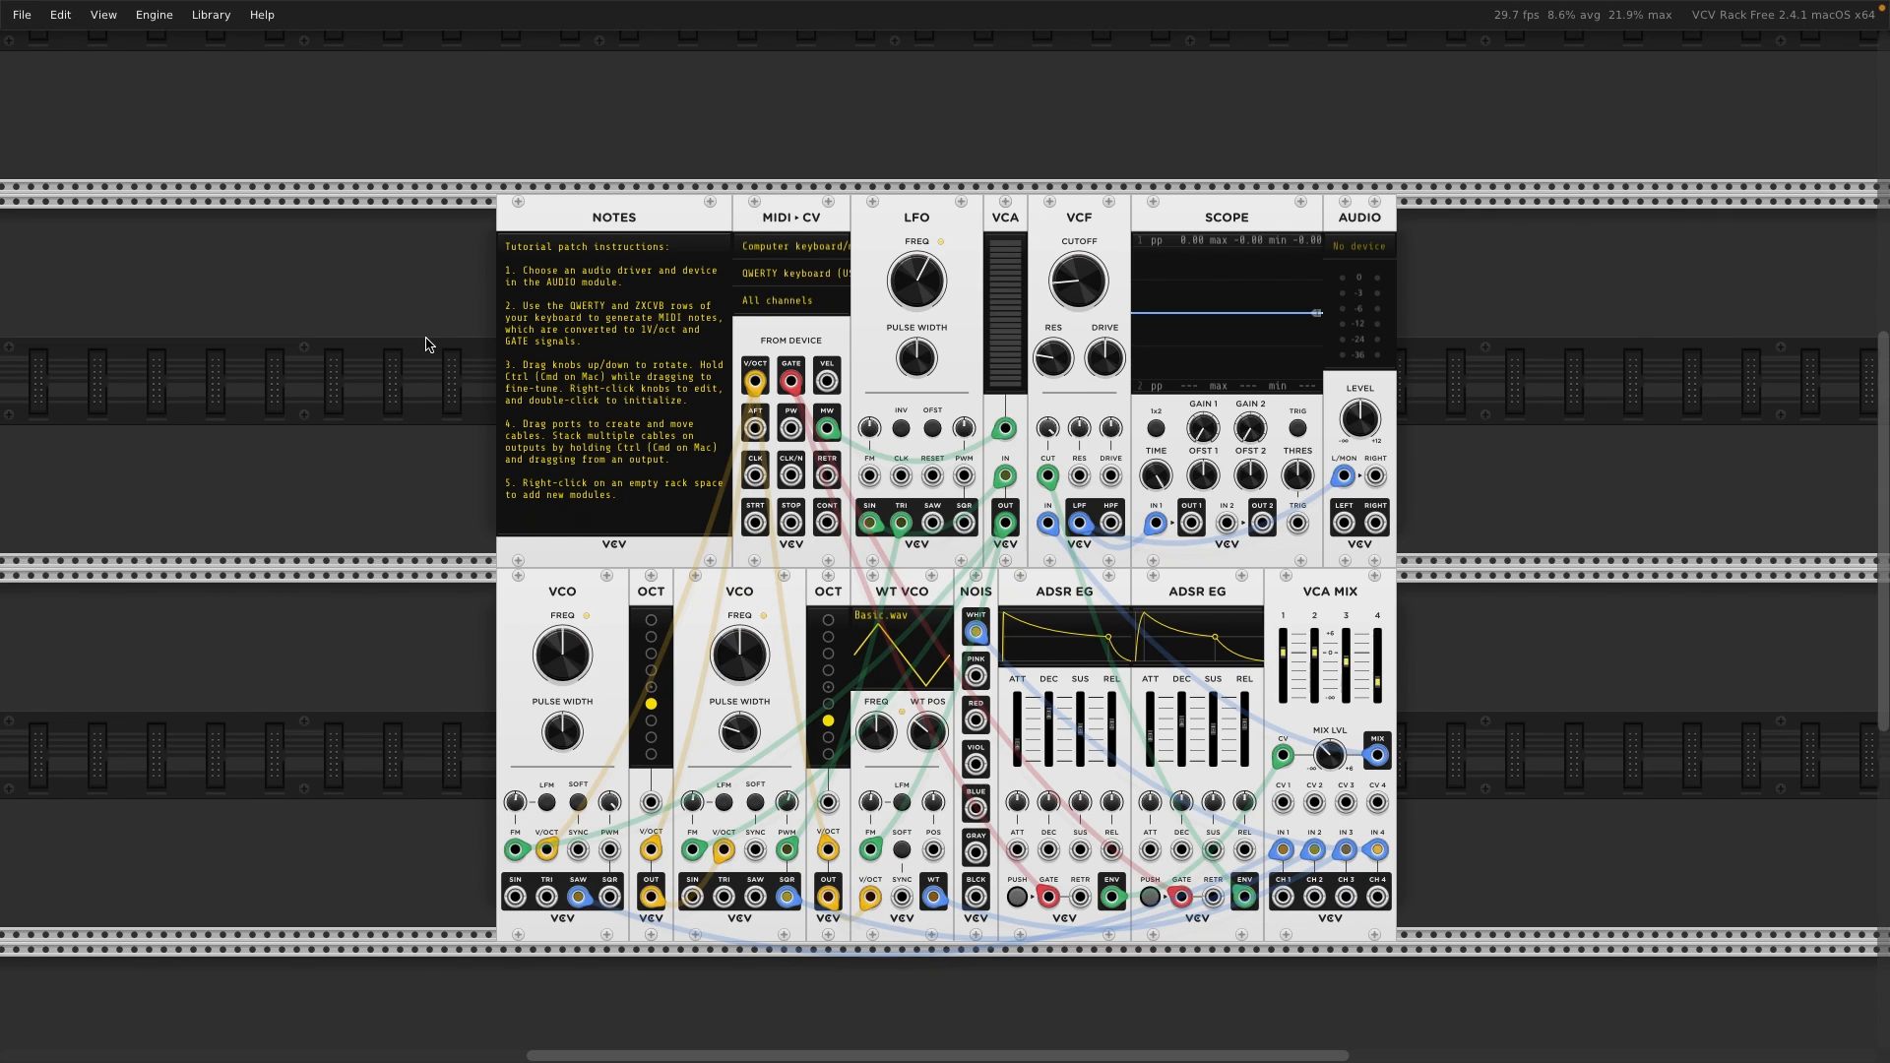
- Delete the block of 12 modules running from Notes through VCF and from the first VCO through the first ADSR EG
drag(428, 345, 1178, 879)
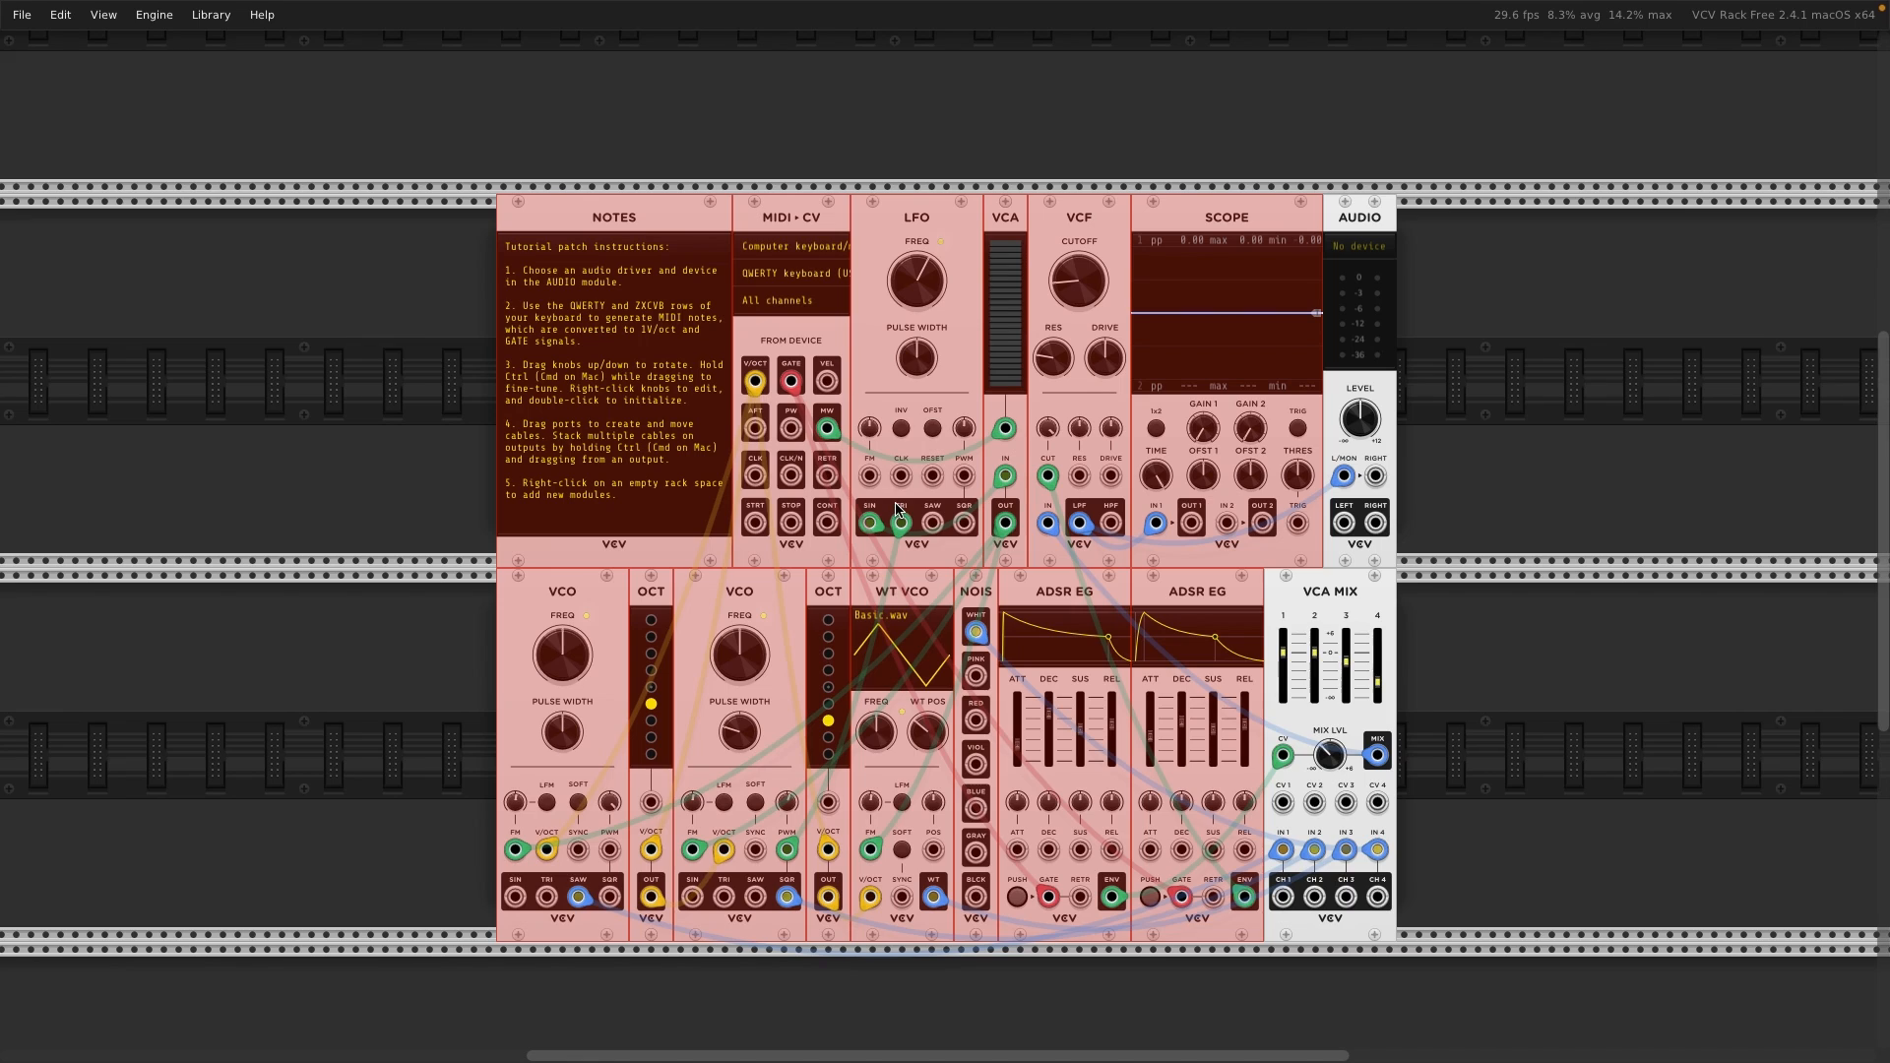
click(476, 345)
drag(474, 309, 1036, 669)
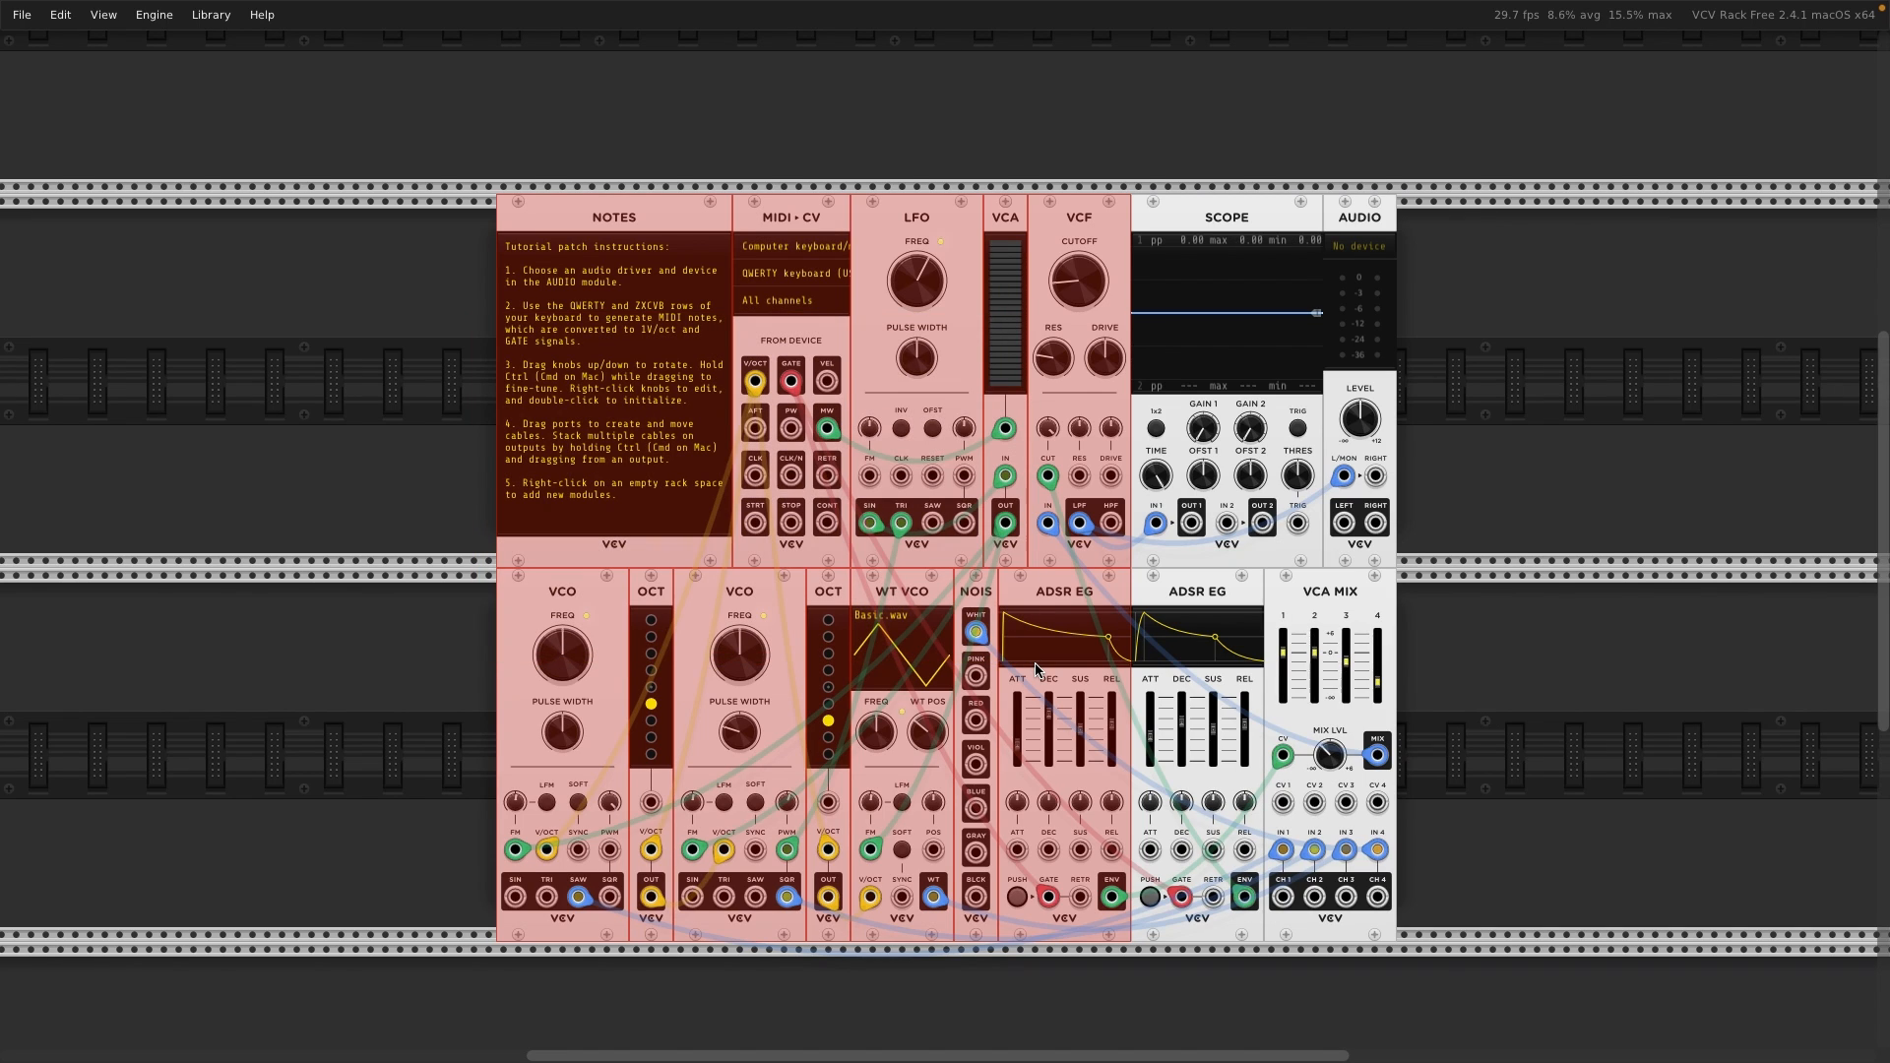
right_click(876, 362)
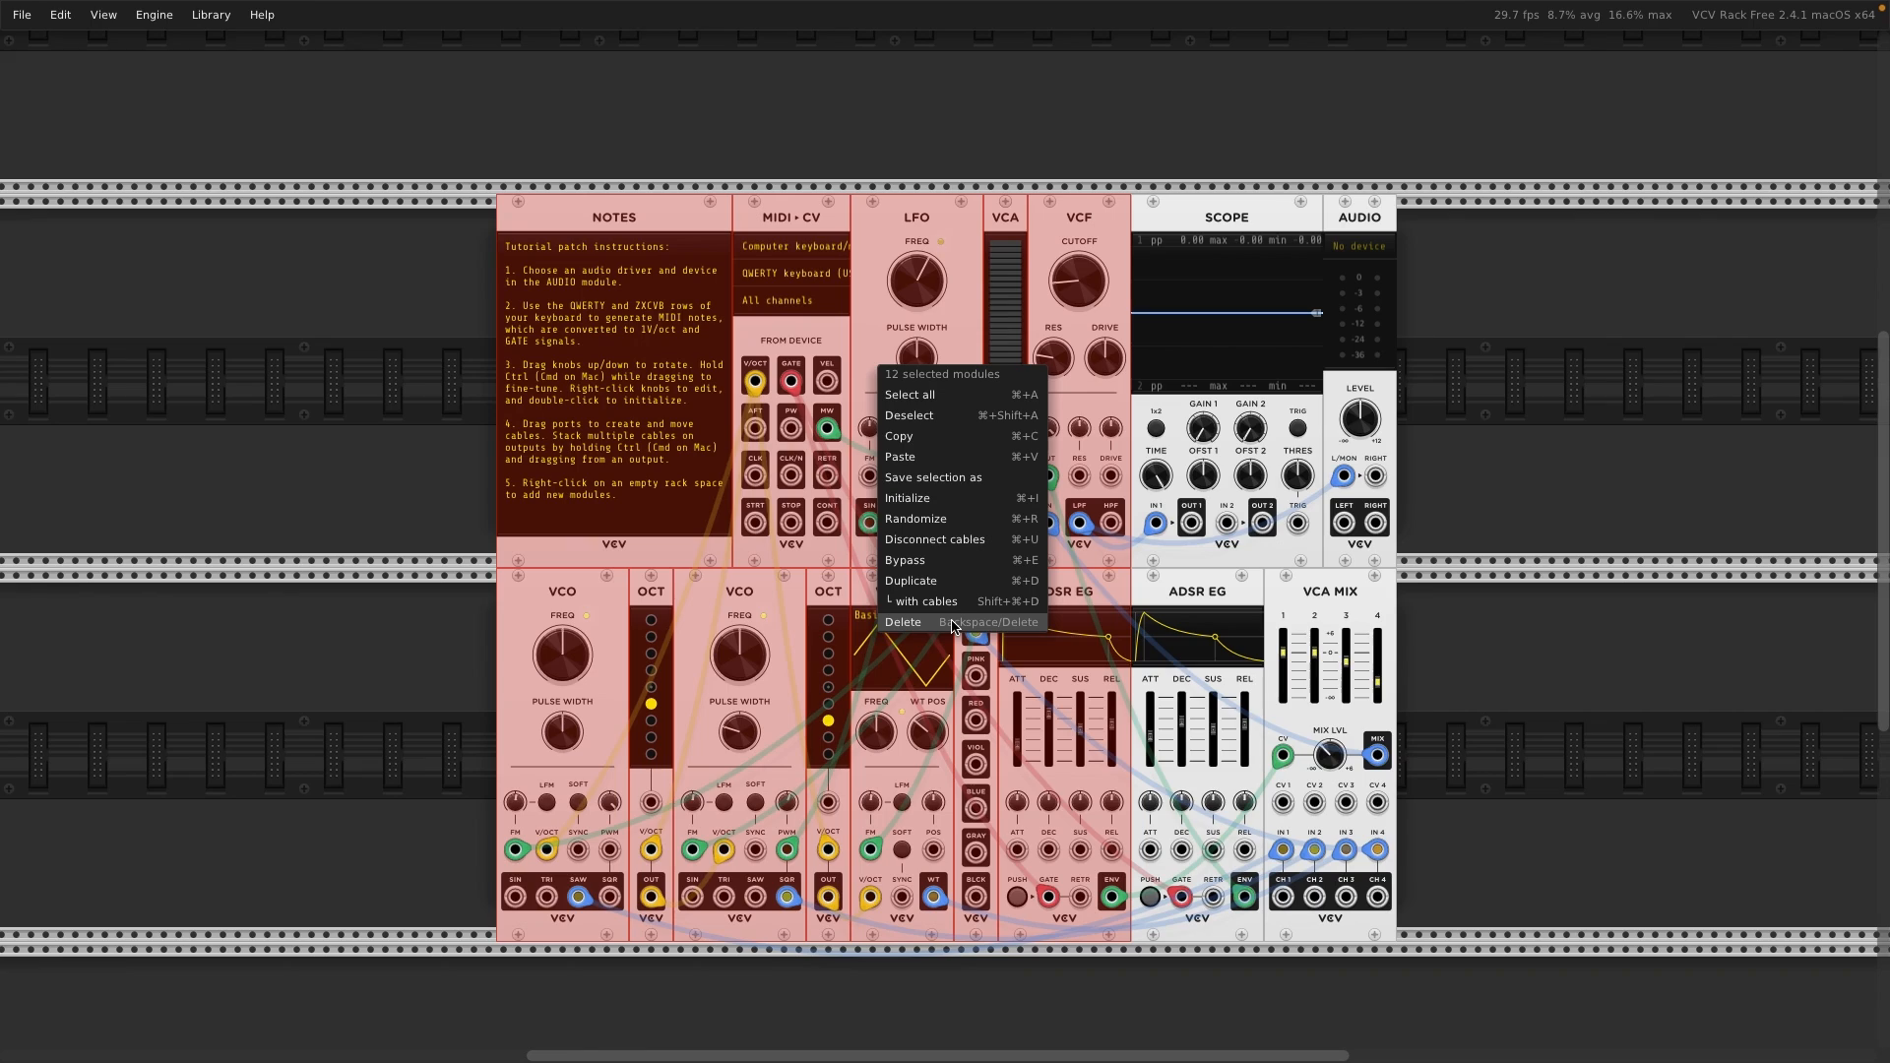
click(904, 623)
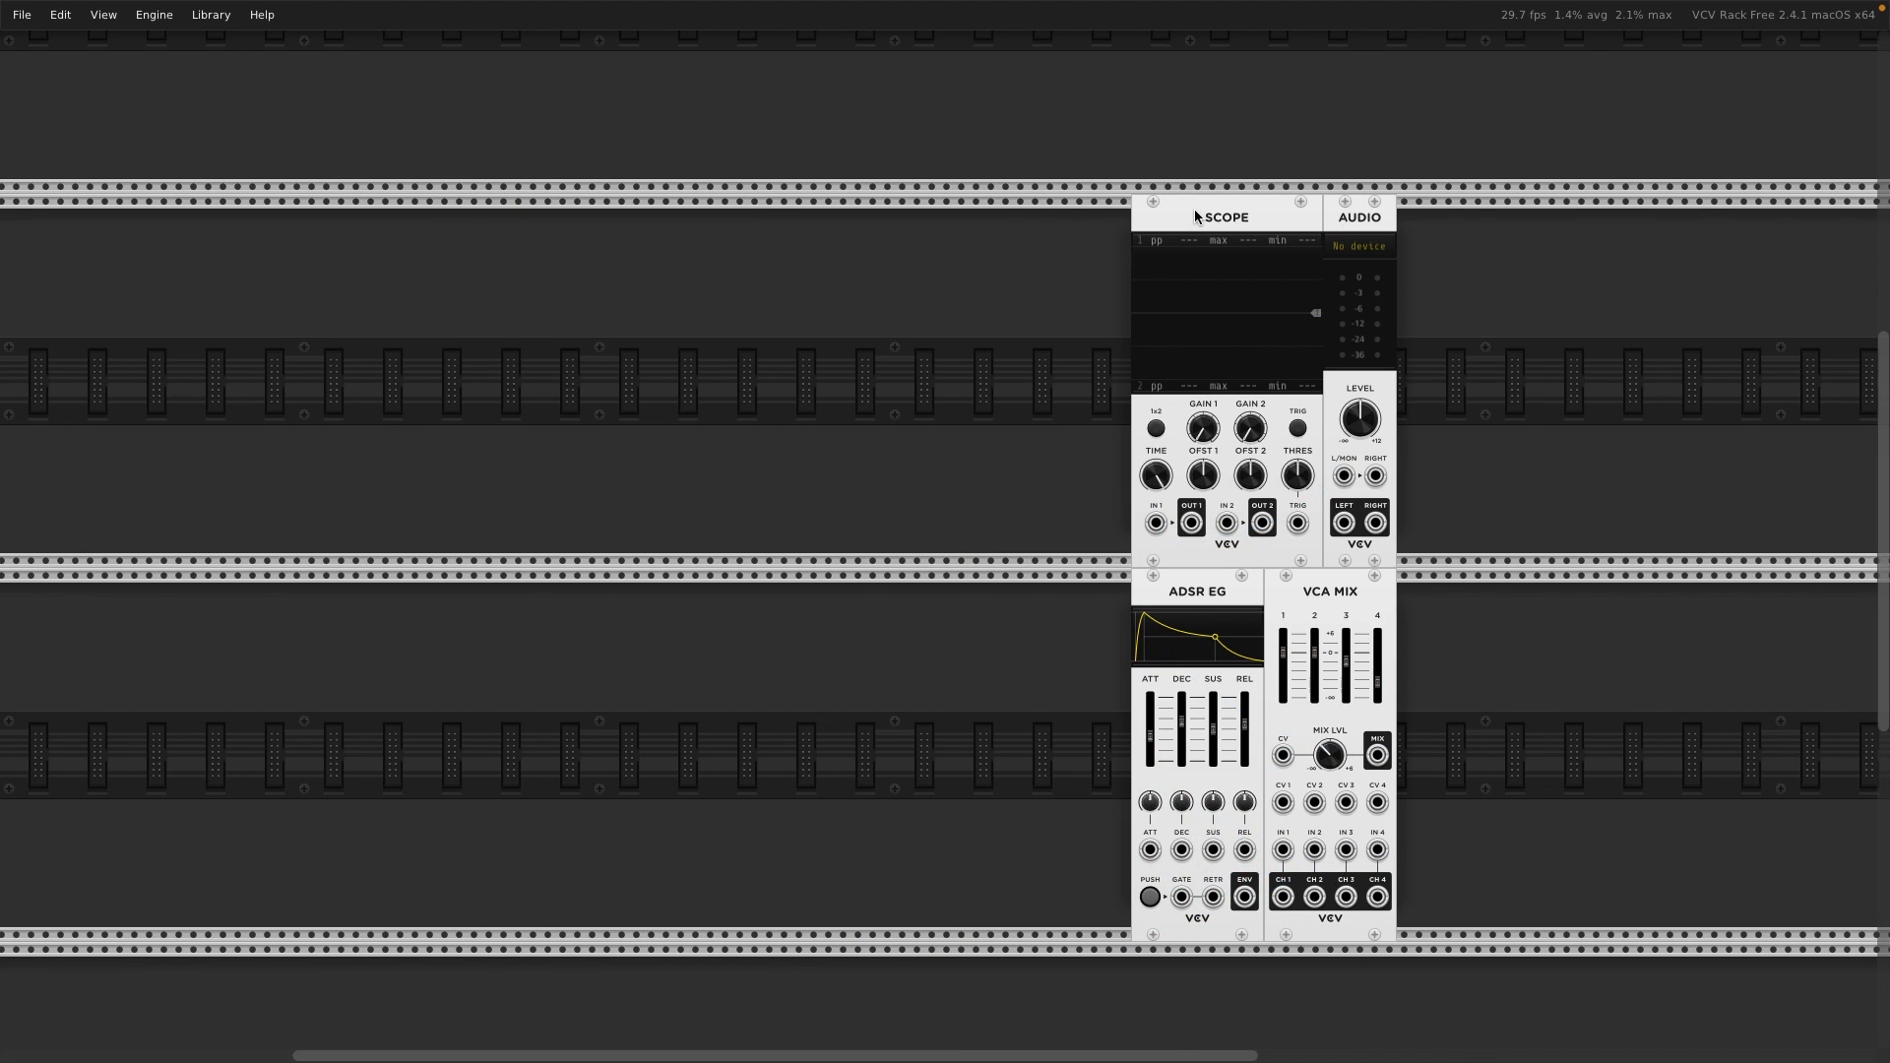
- Delete the Scope, the remaining ADSR EG and the VCA MIX, keeping only the Audio module
key(Delete)
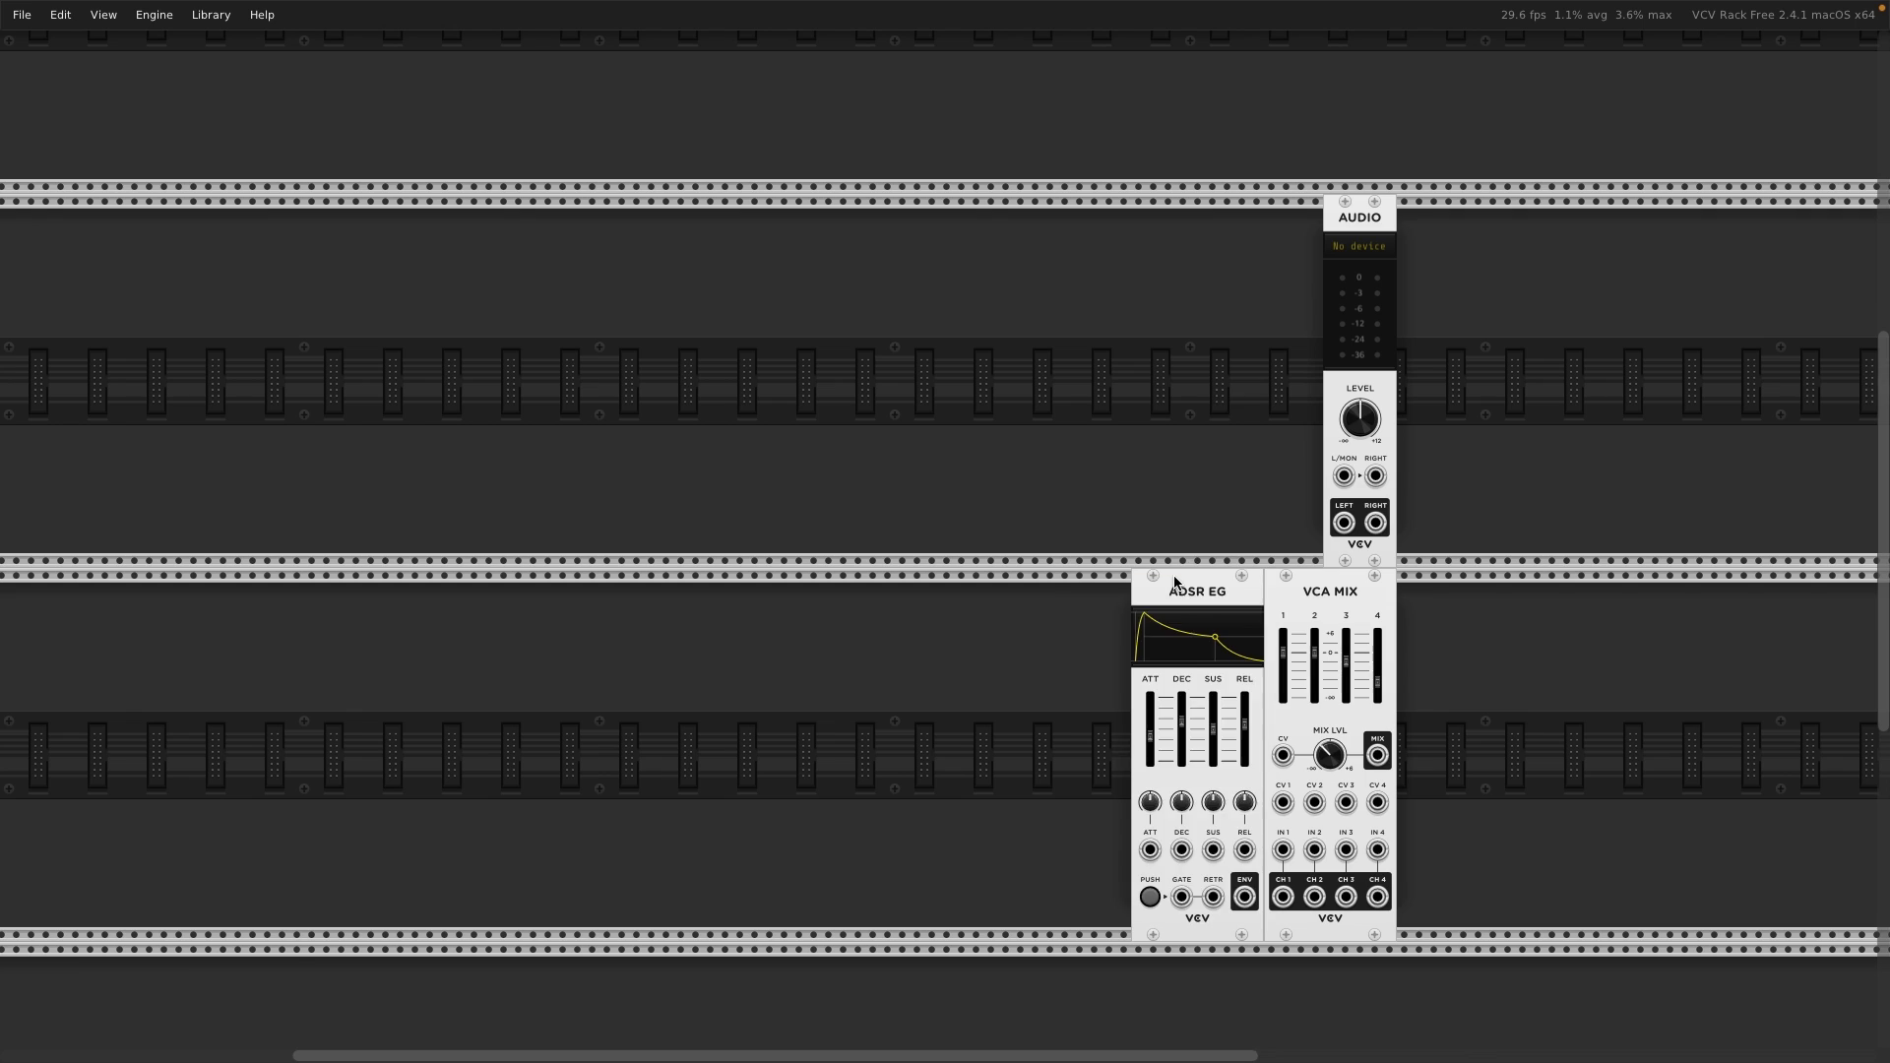
key(Delete)
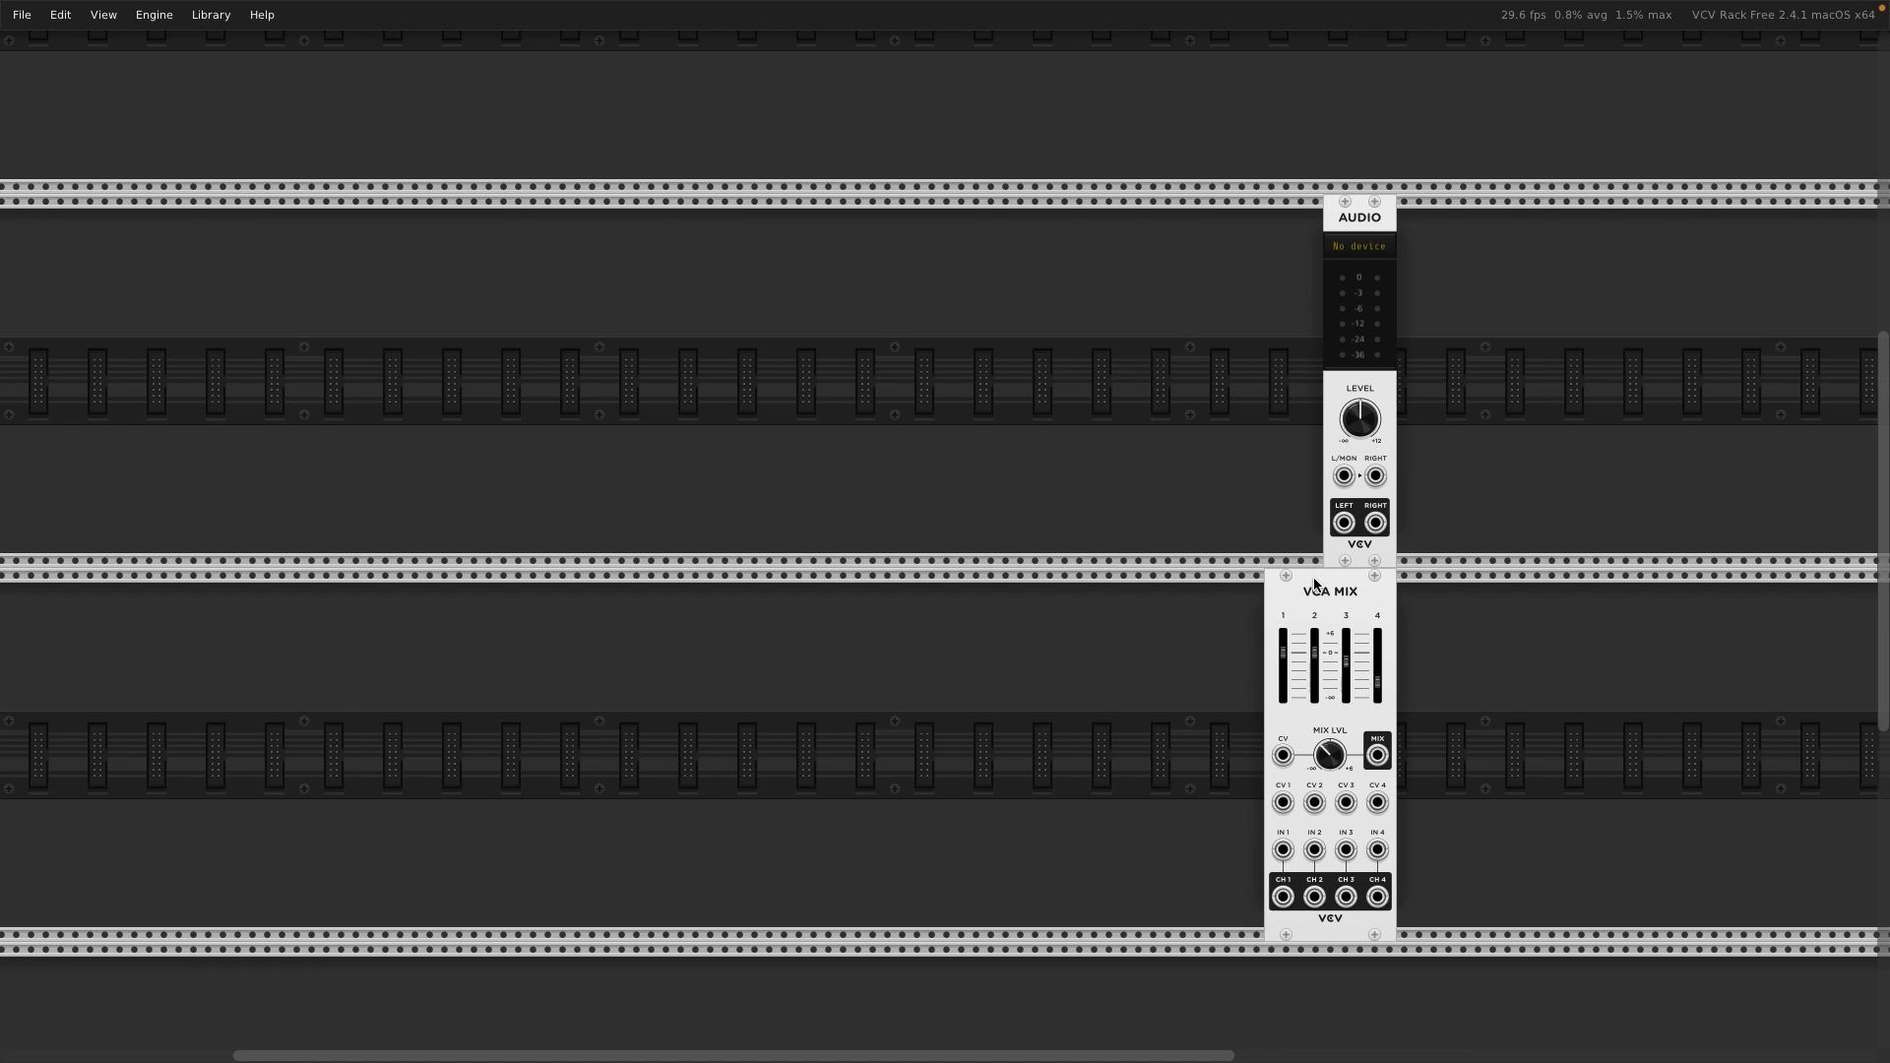
key(Delete)
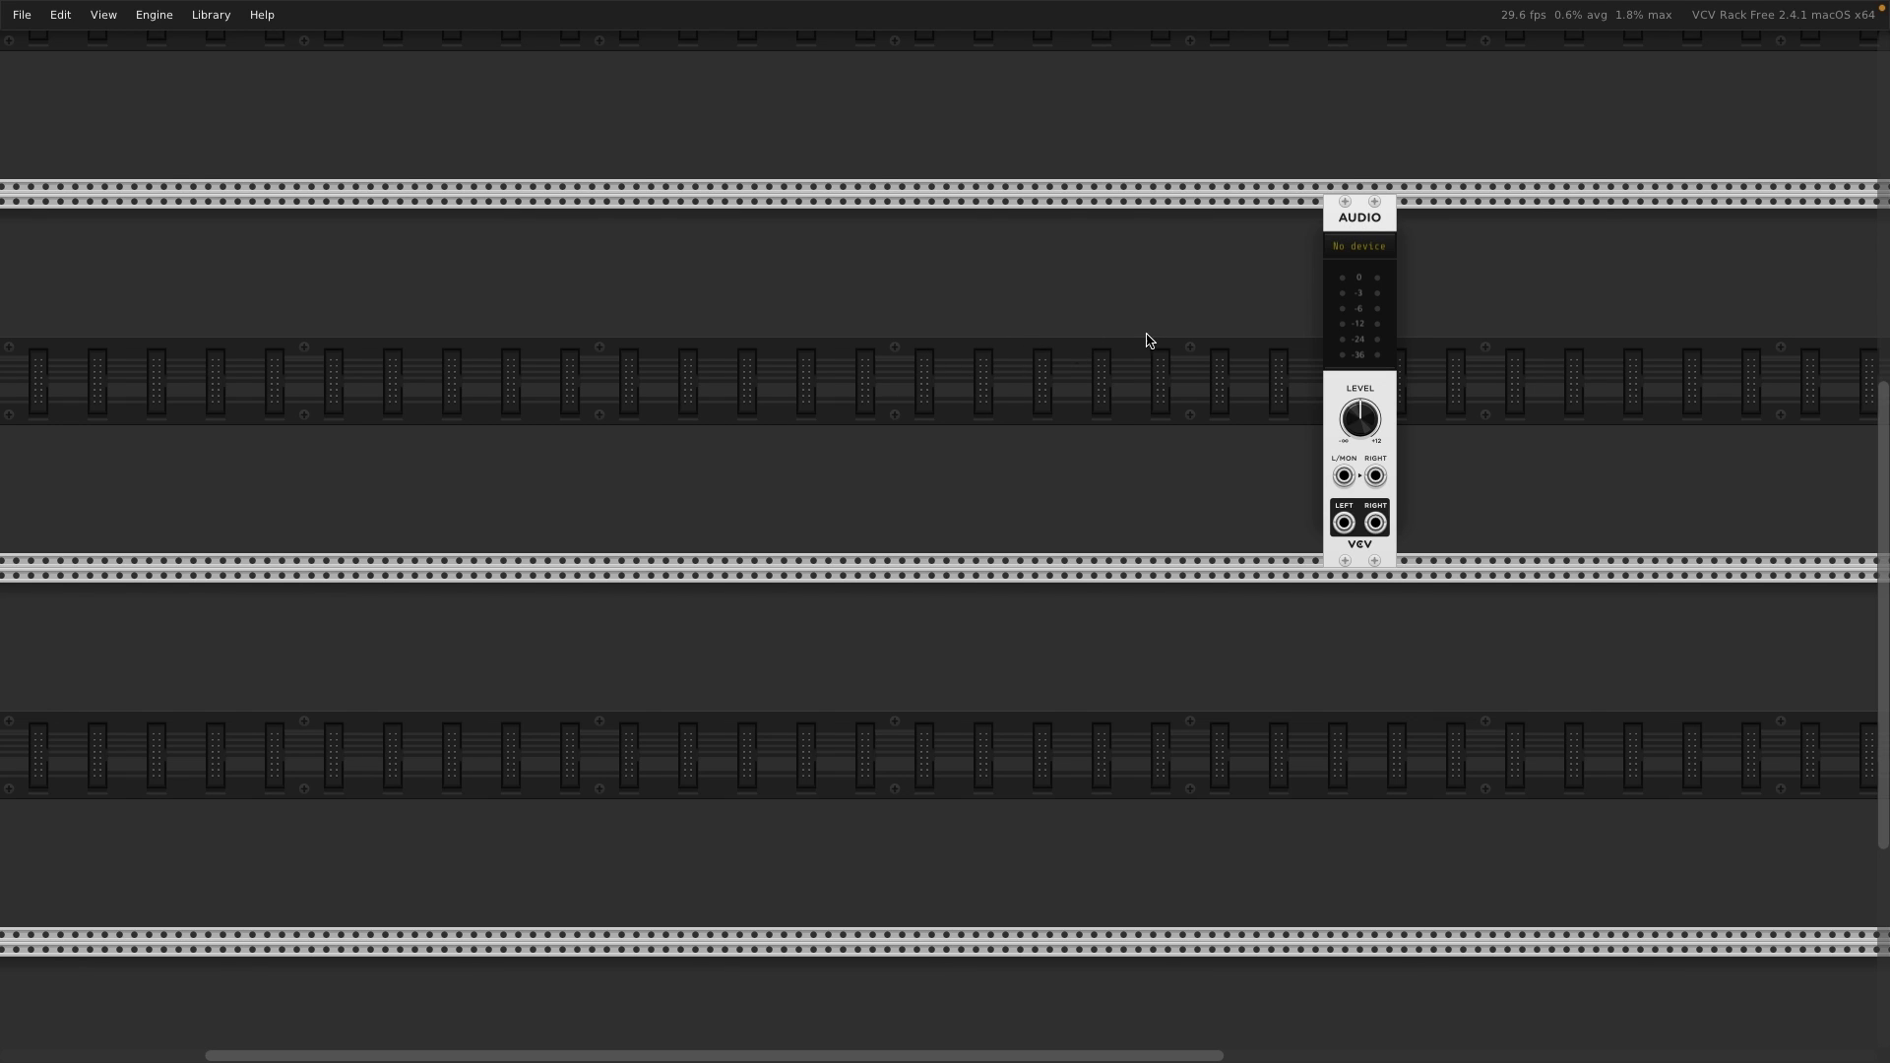
- Find the VCV Recorder module with the search "recorder", add it and place it directly to the right of the Audio module
right_click(1076, 394)
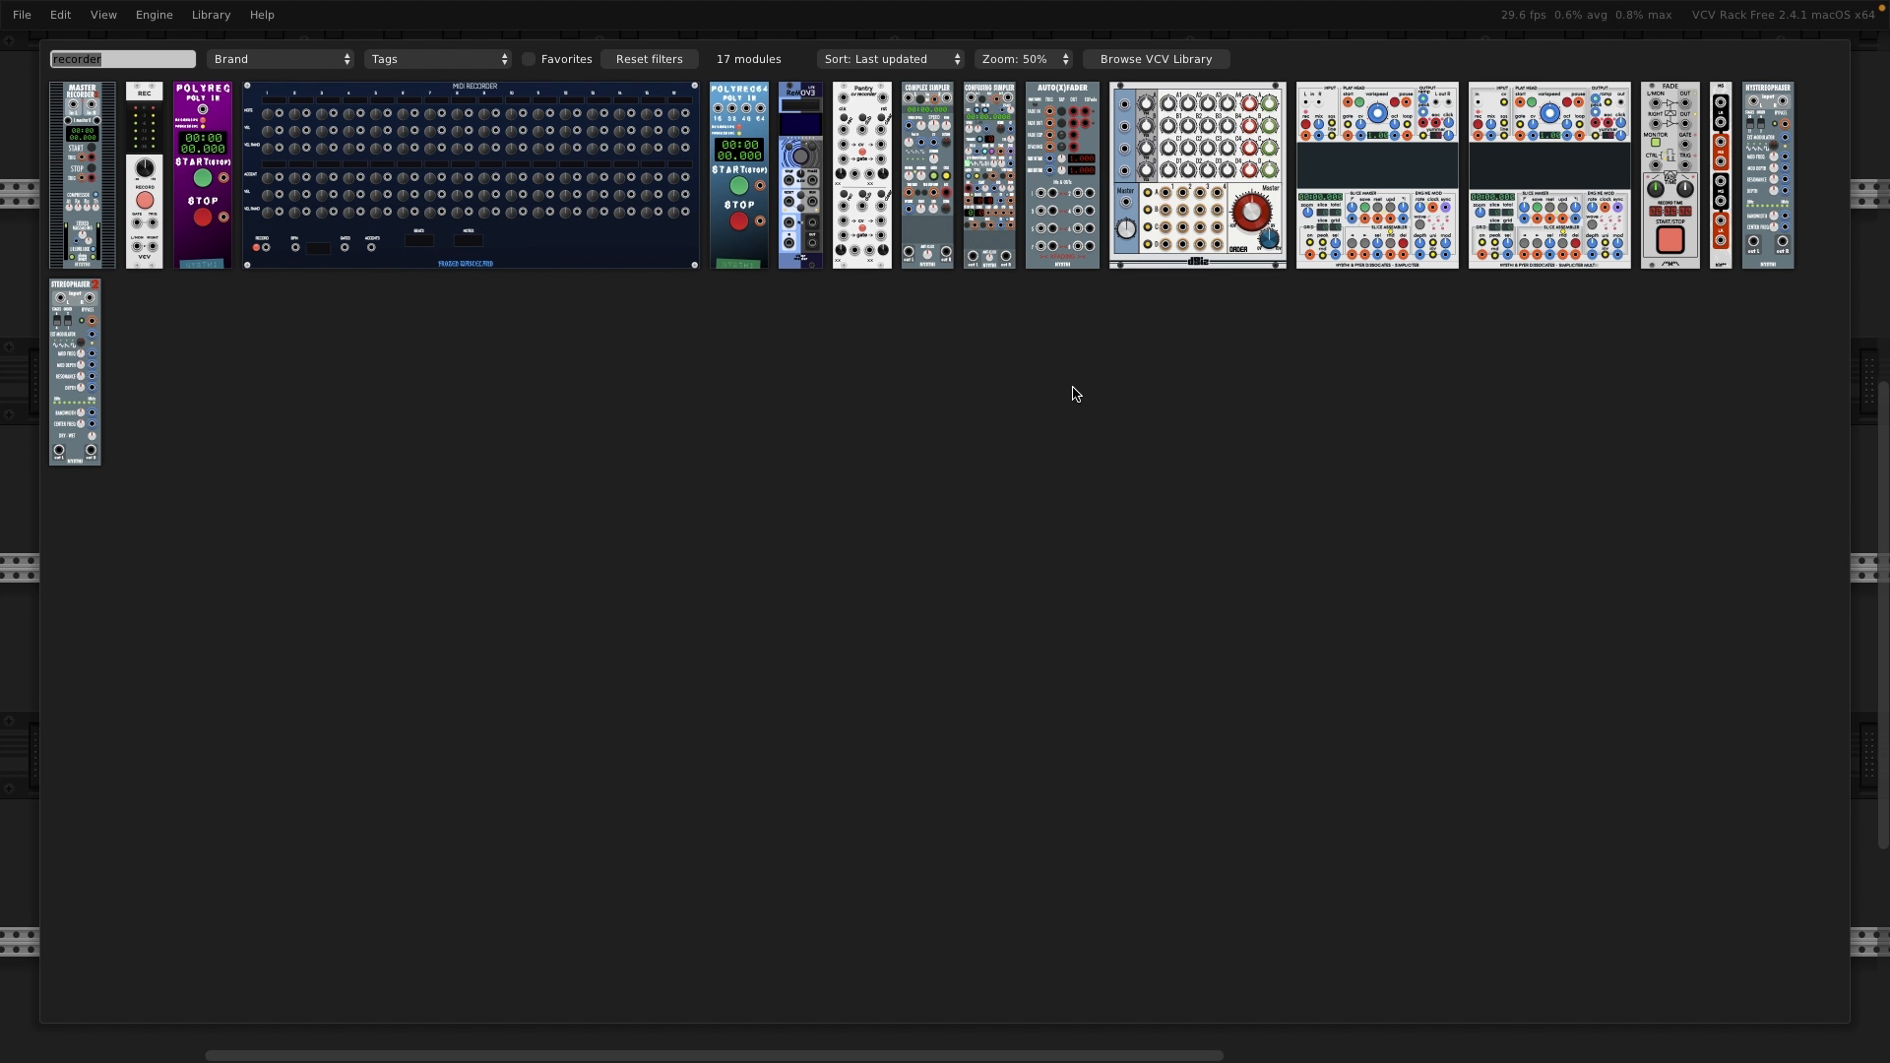
text(recorde)
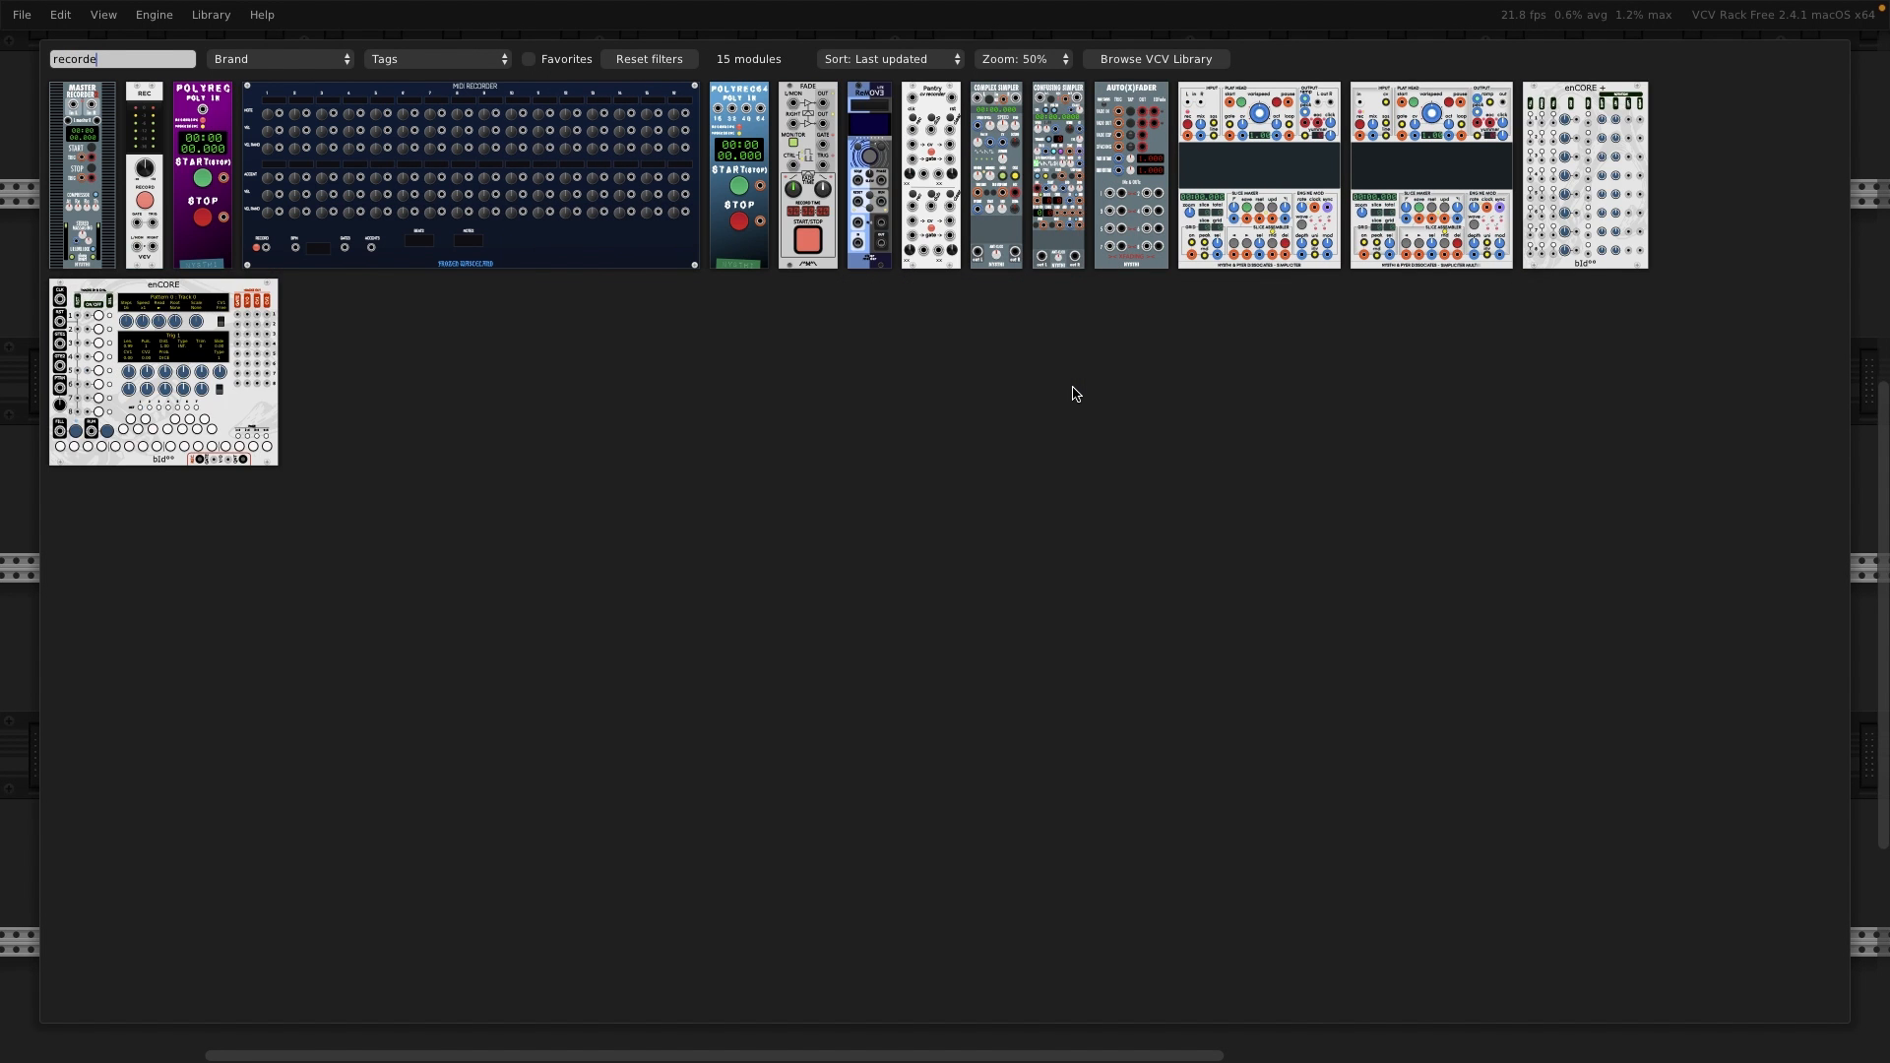
text(r)
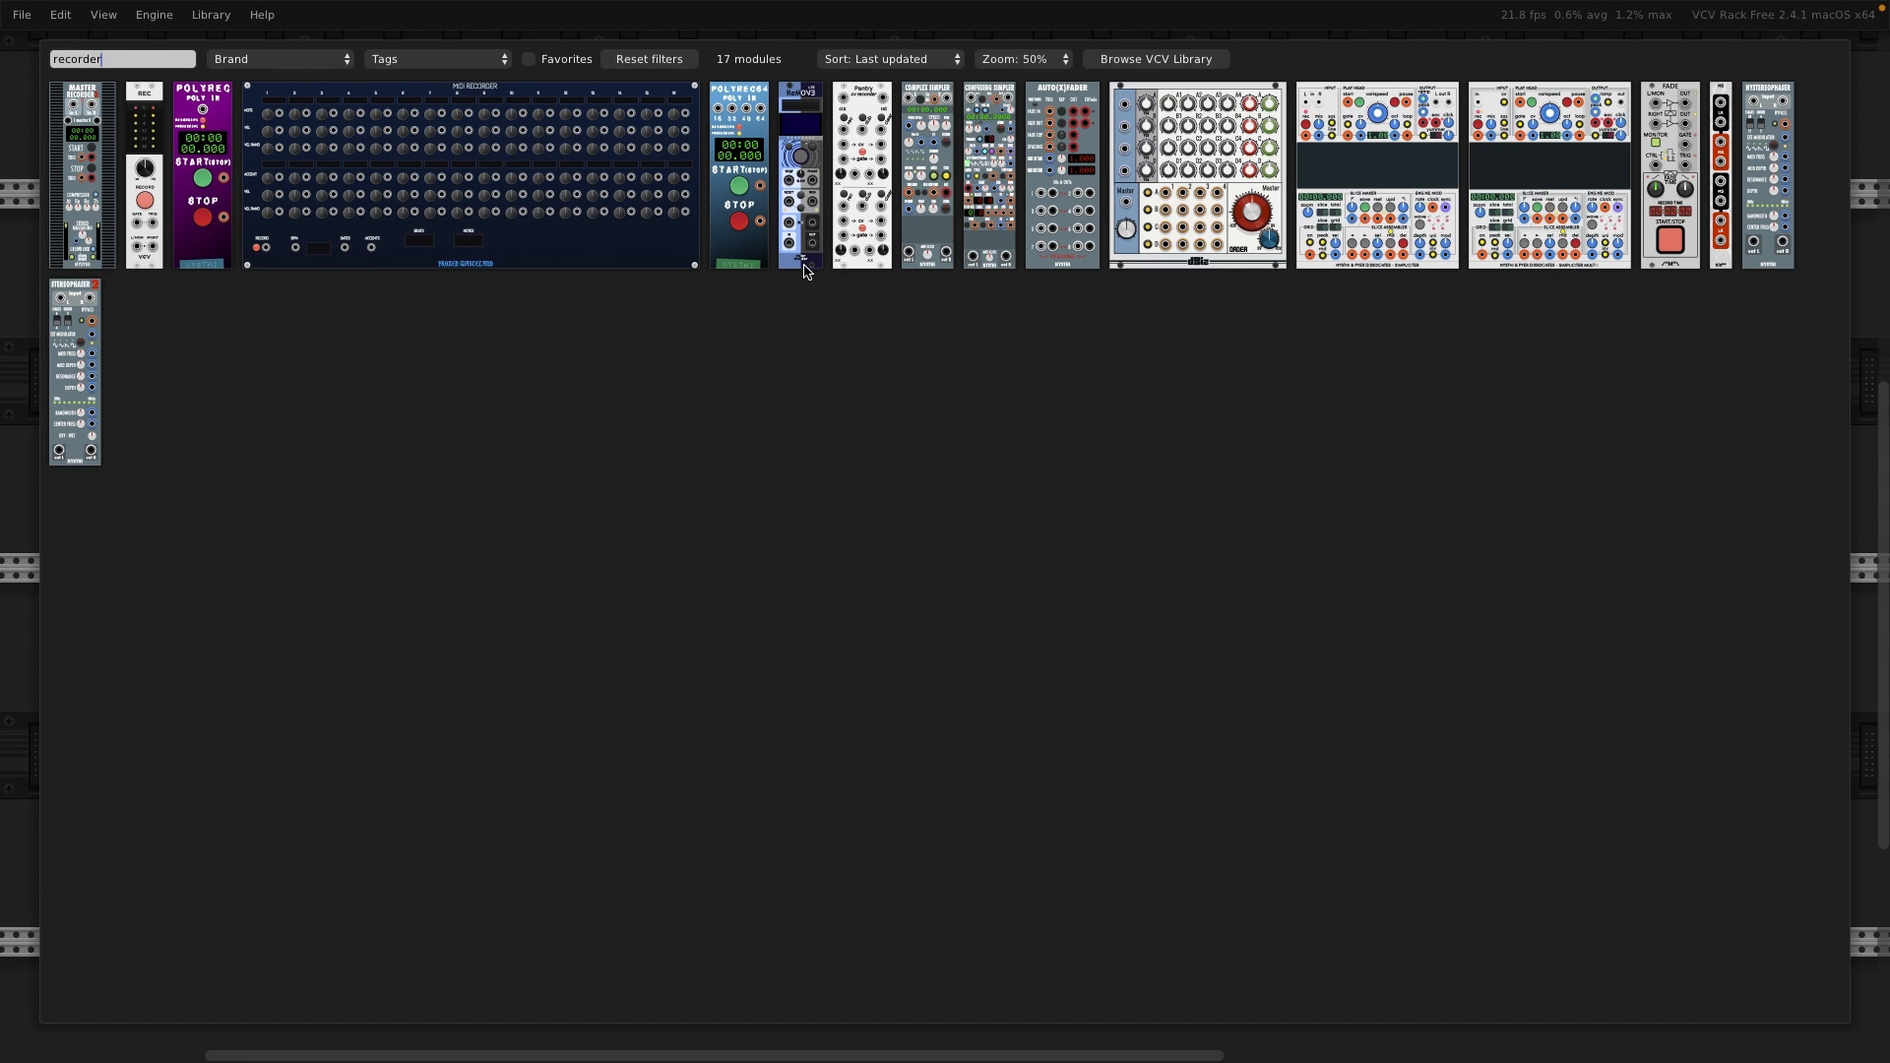
click(157, 184)
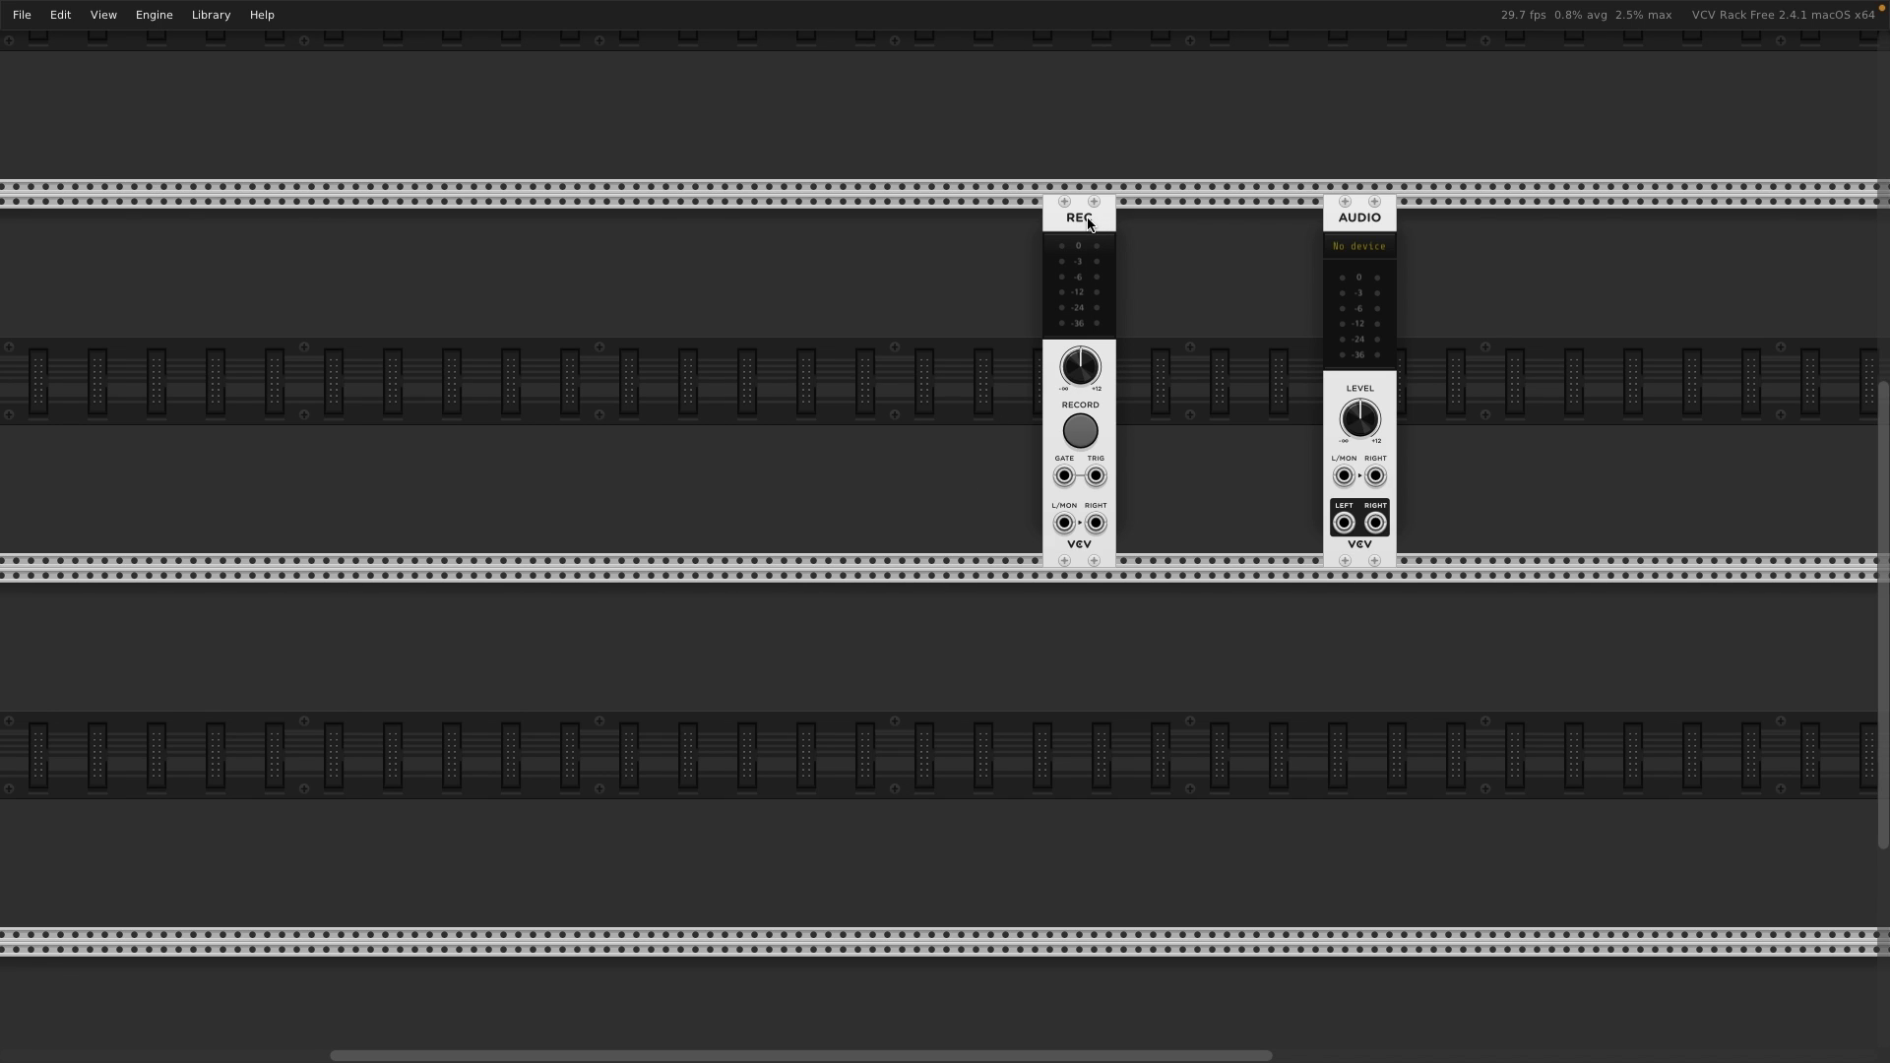
drag(1090, 224, 1295, 219)
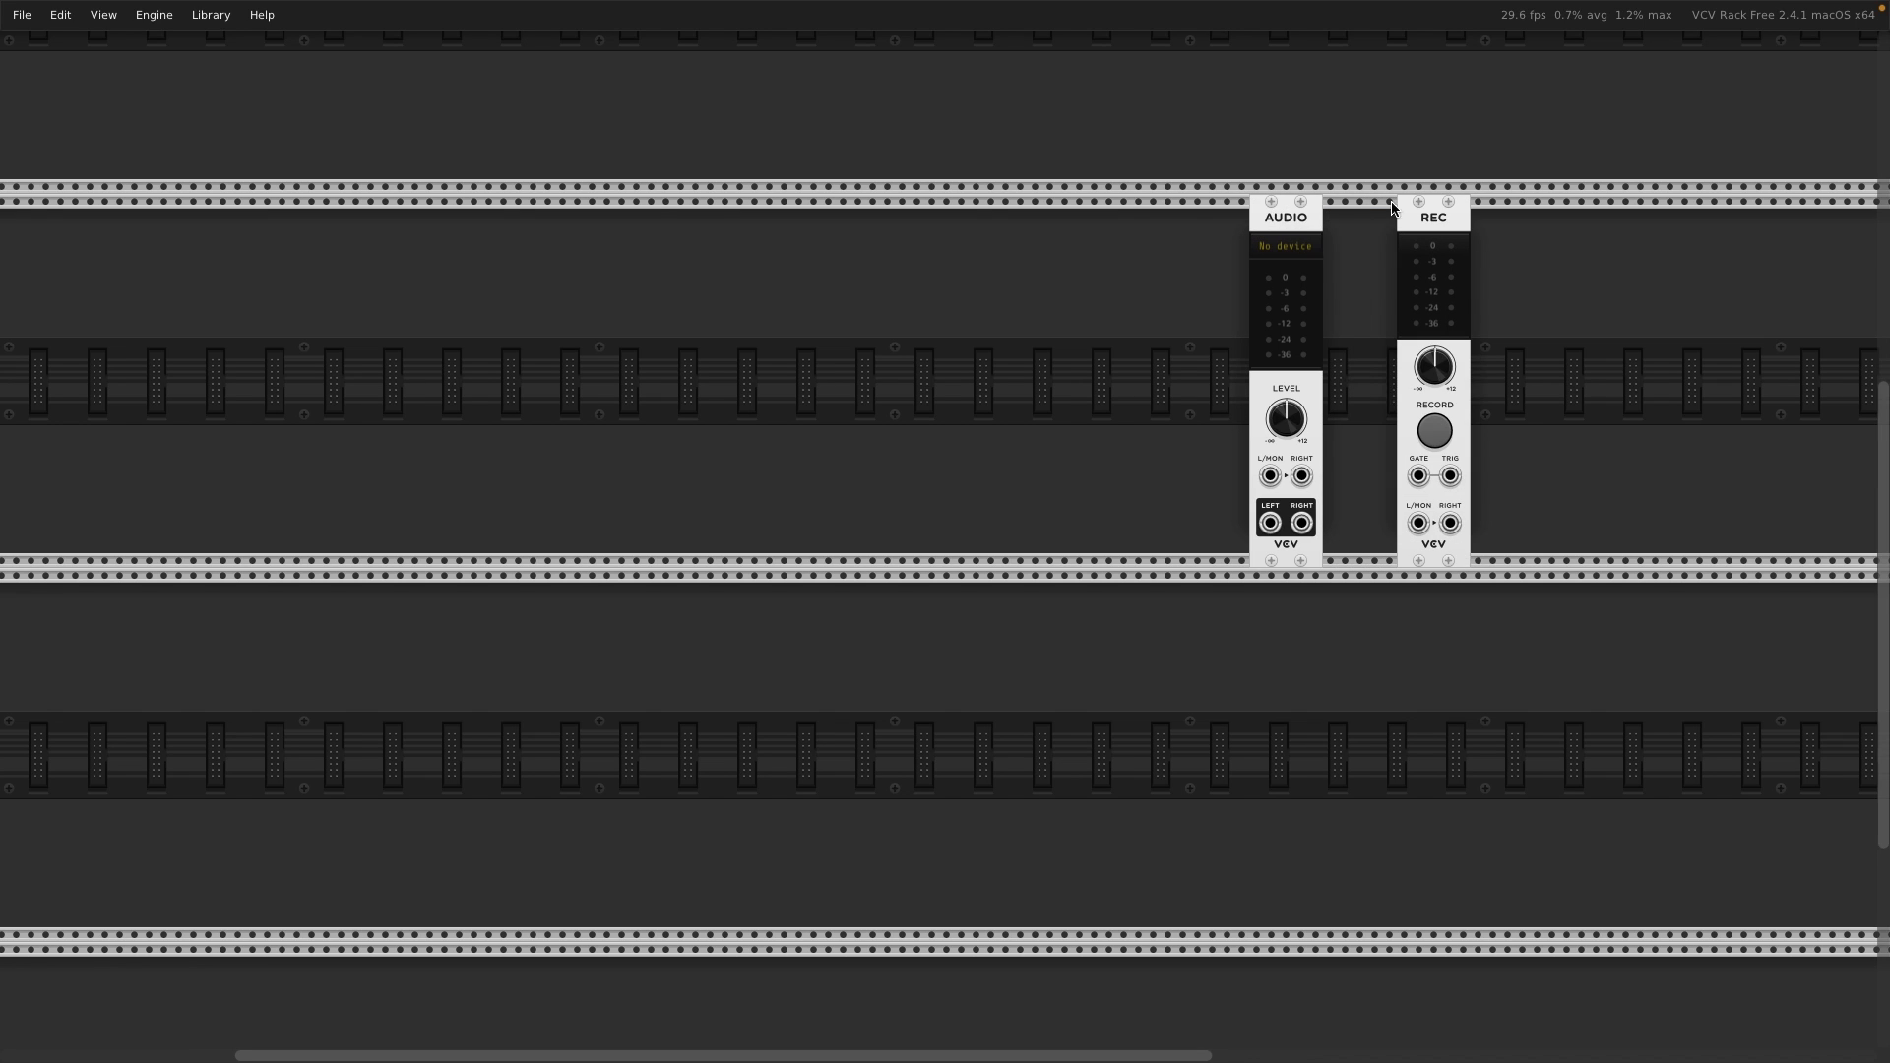
drag(1430, 225, 1357, 224)
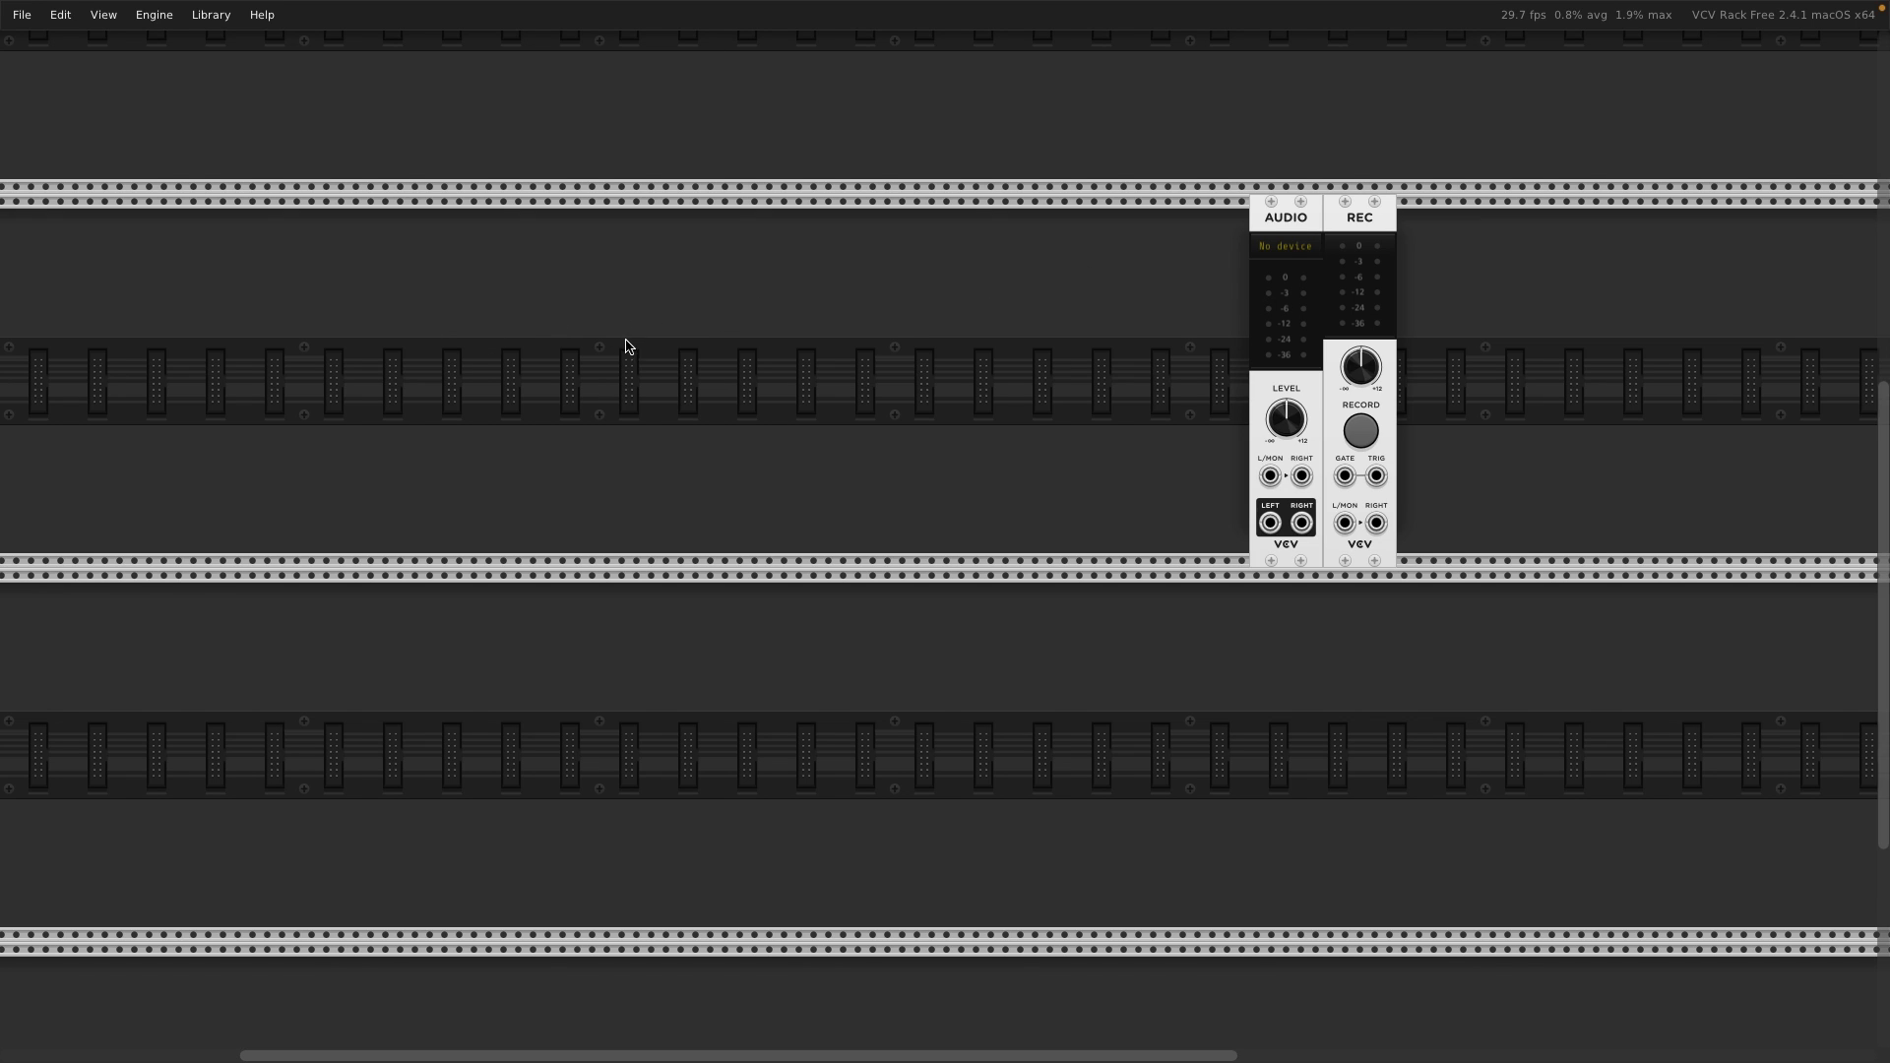
- Search the module library for "vco", add the VCV VCO and place it well to the left of the Audio module
right_click(572, 328)
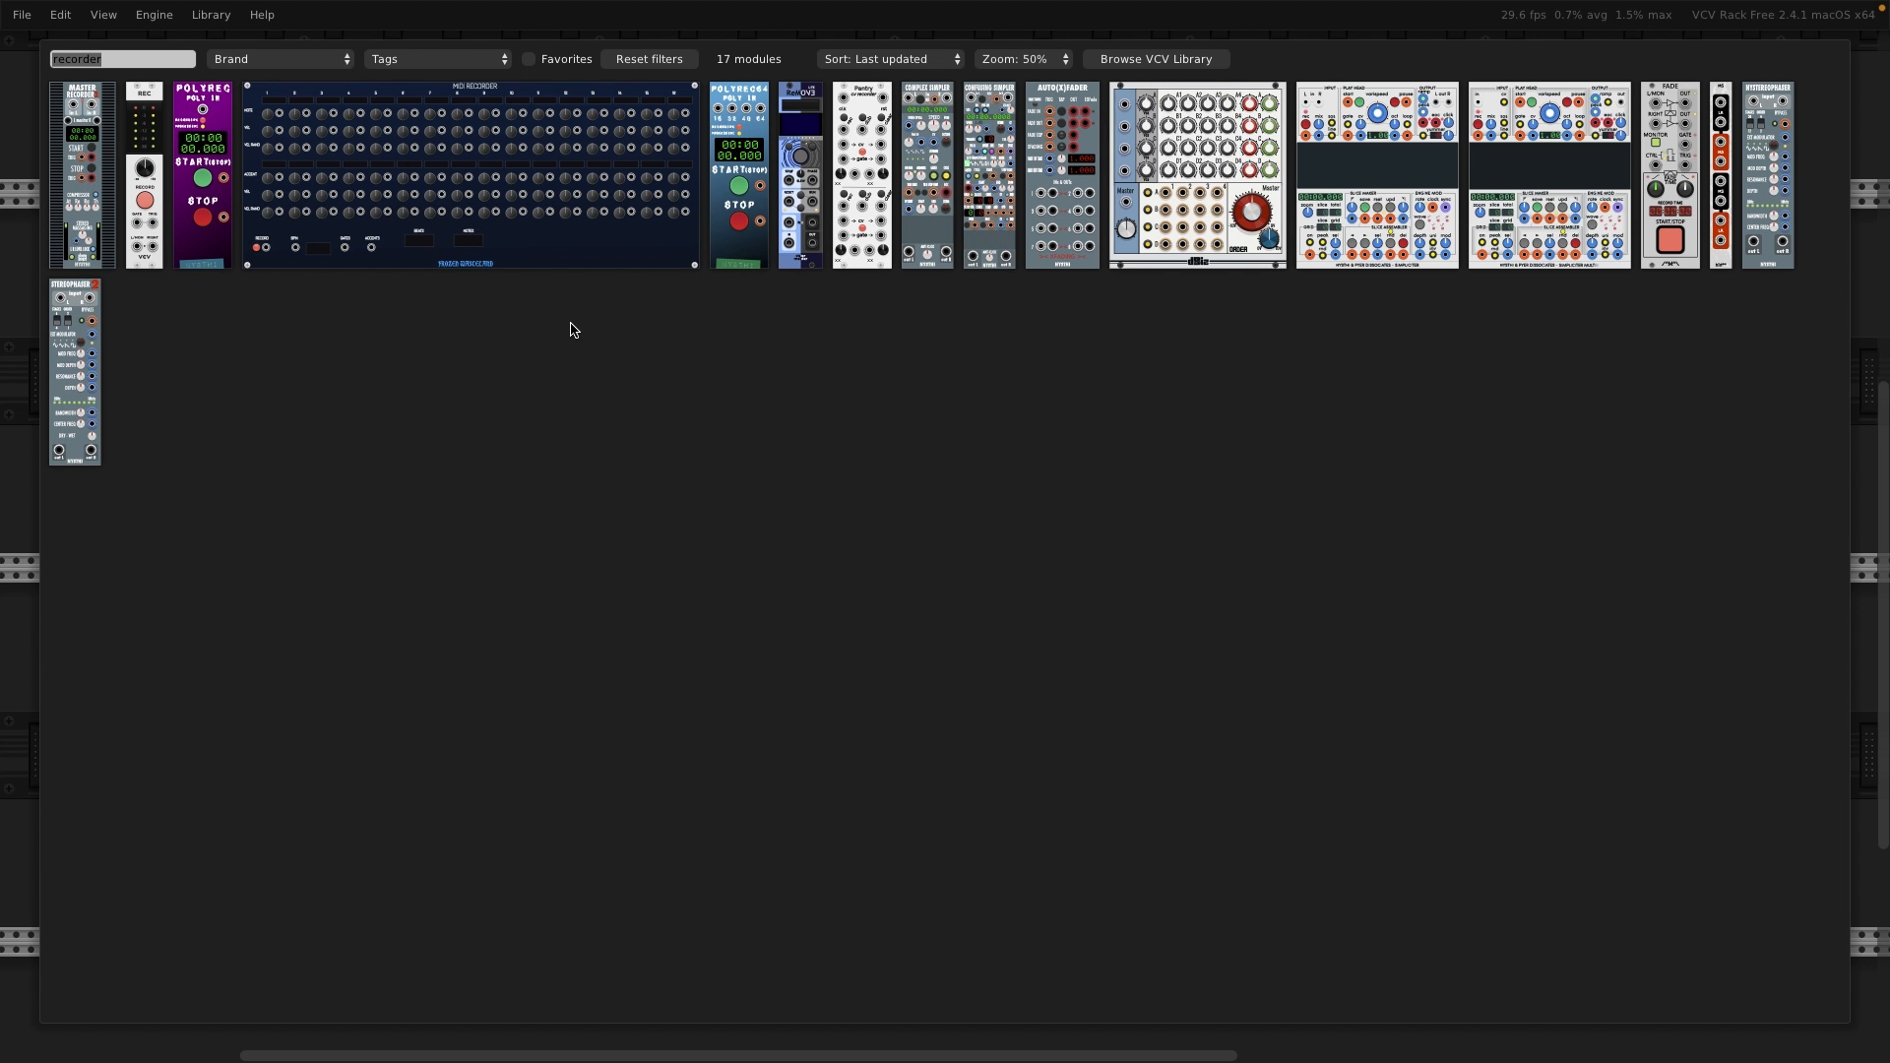
text(vco)
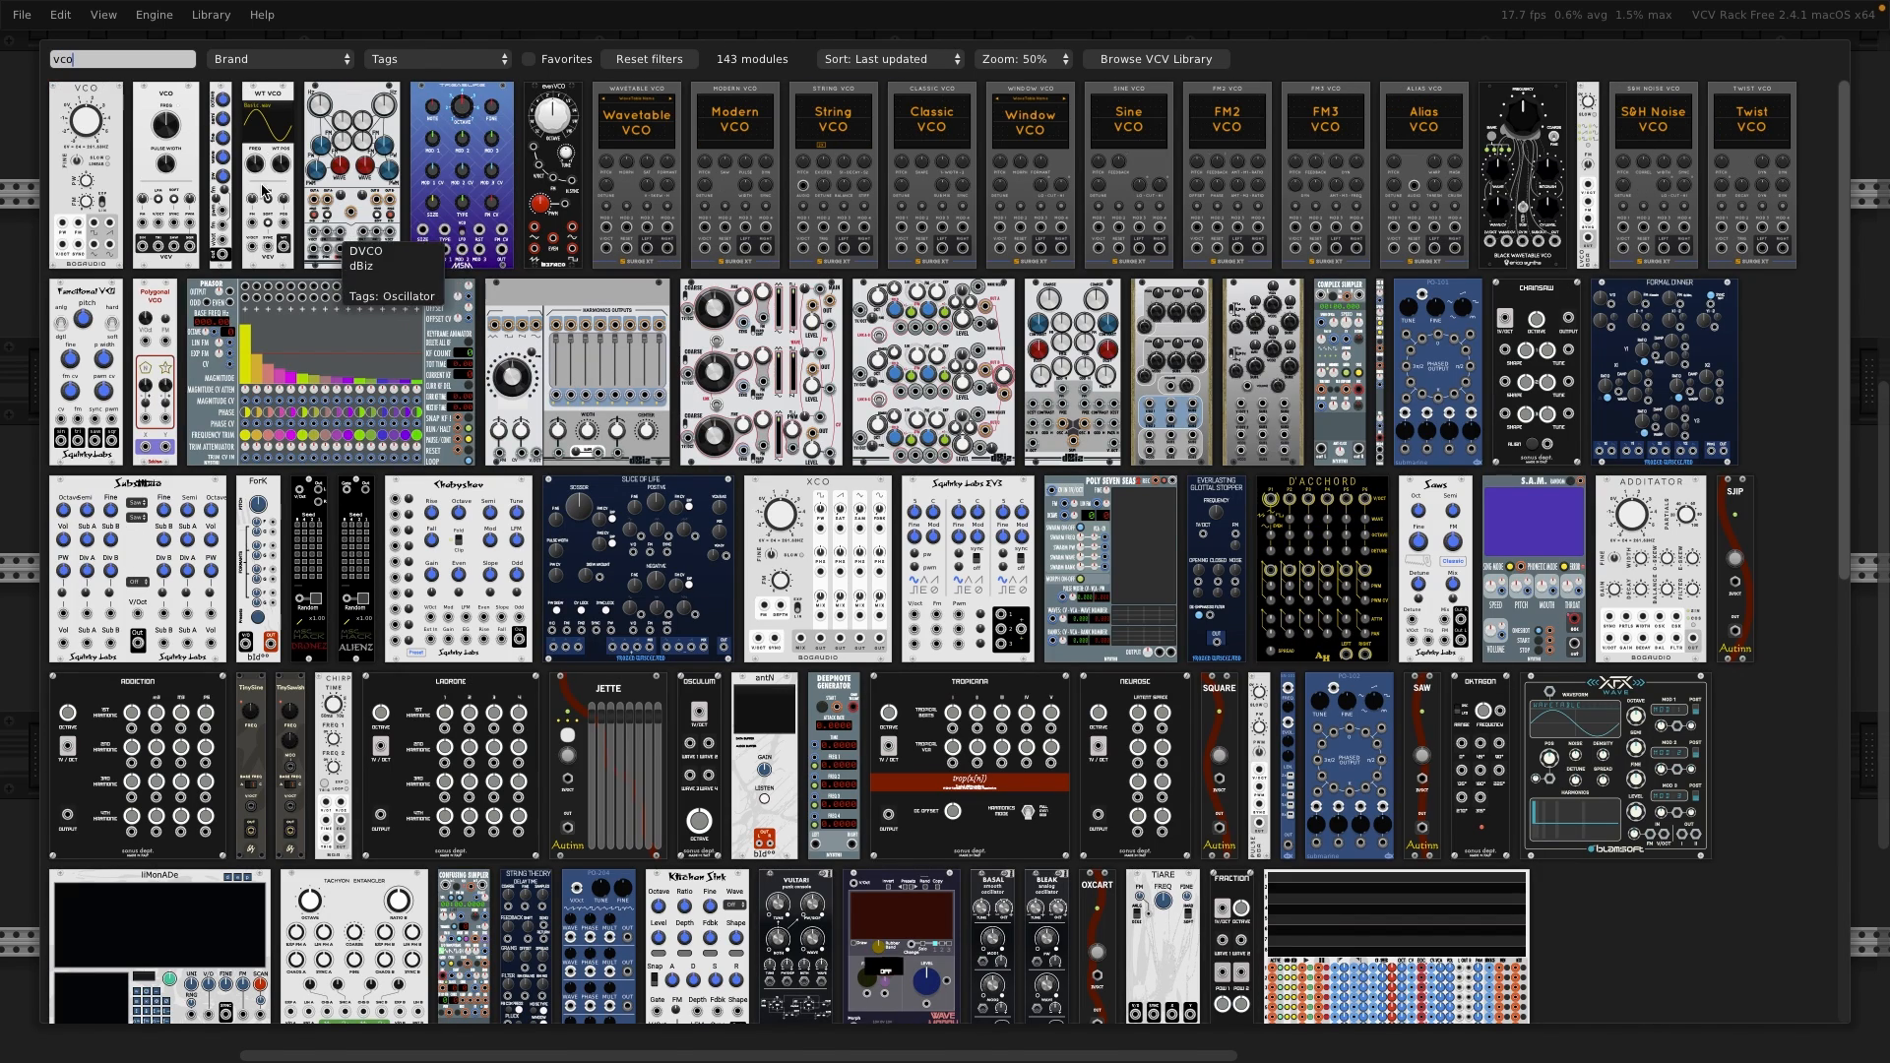
click(176, 102)
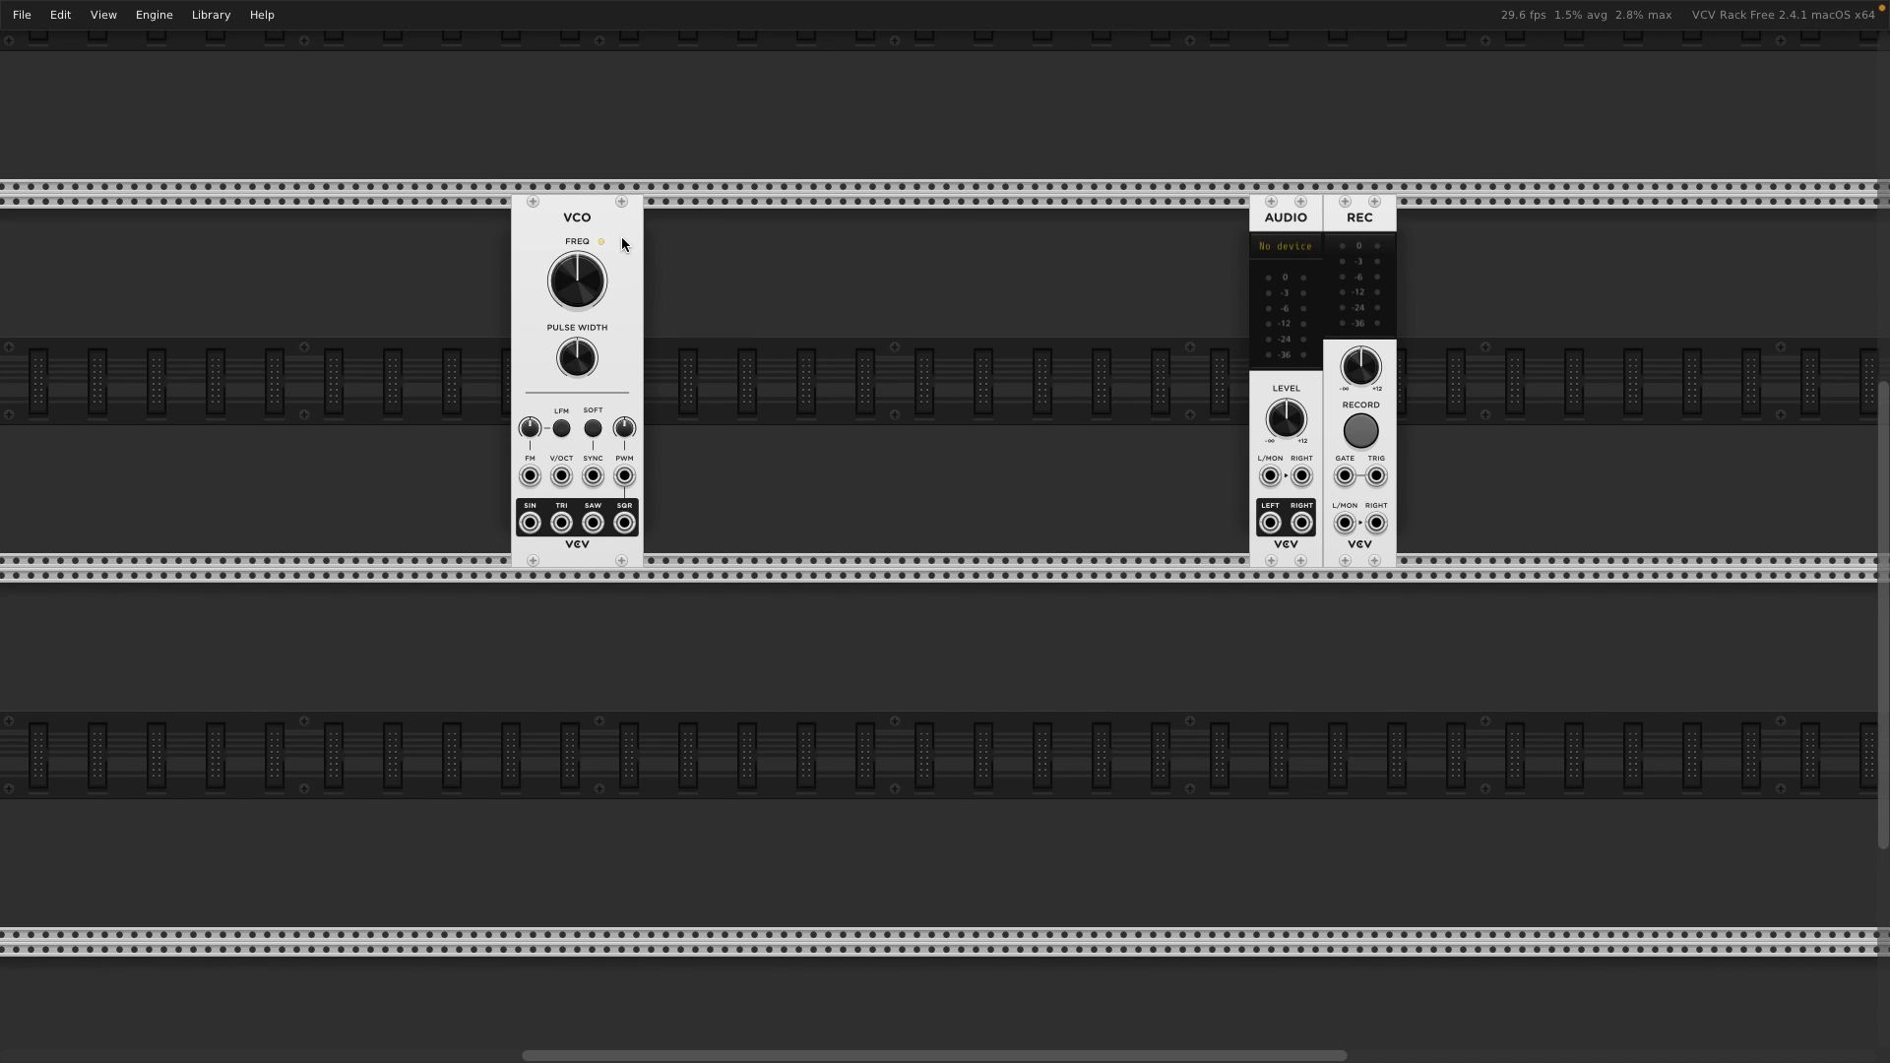
drag(622, 236, 488, 242)
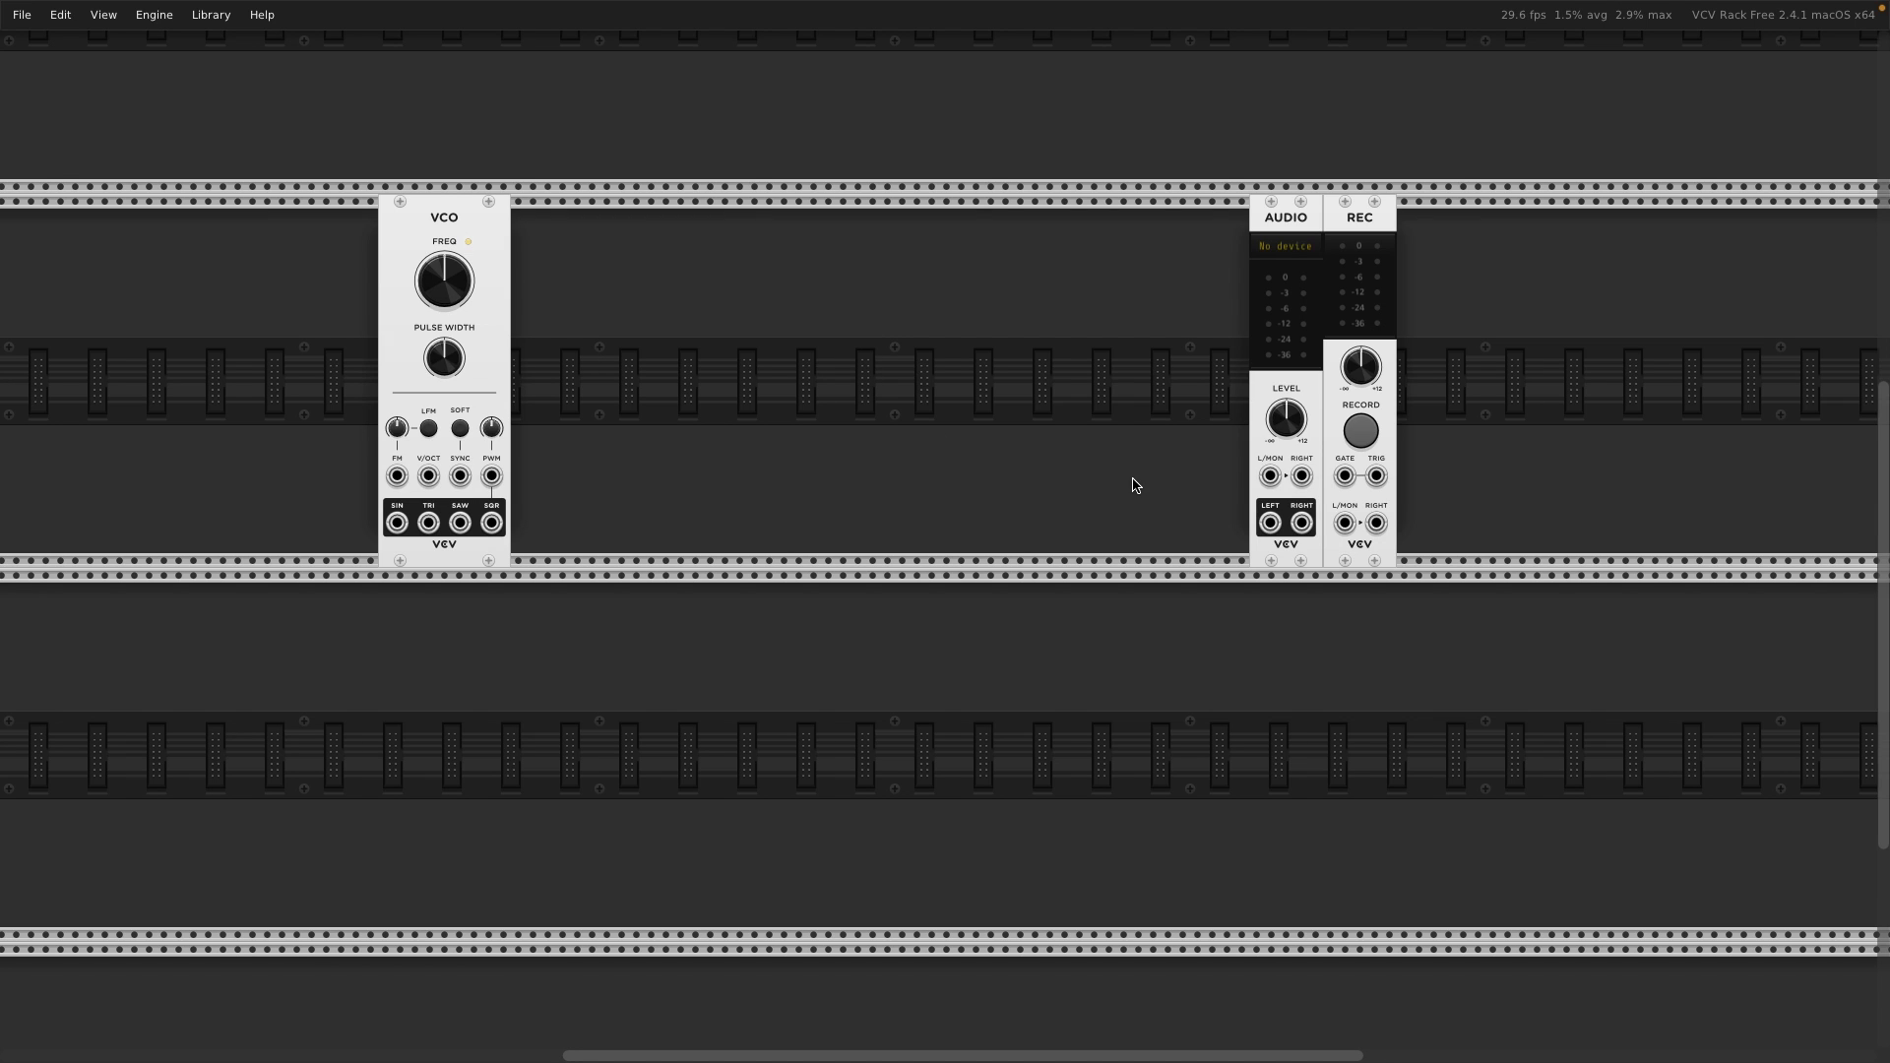
- Search the module library for "mixer", filter by the brand VCV and add the VCA MIX between the VCO and the Audio module
right_click(817, 394)
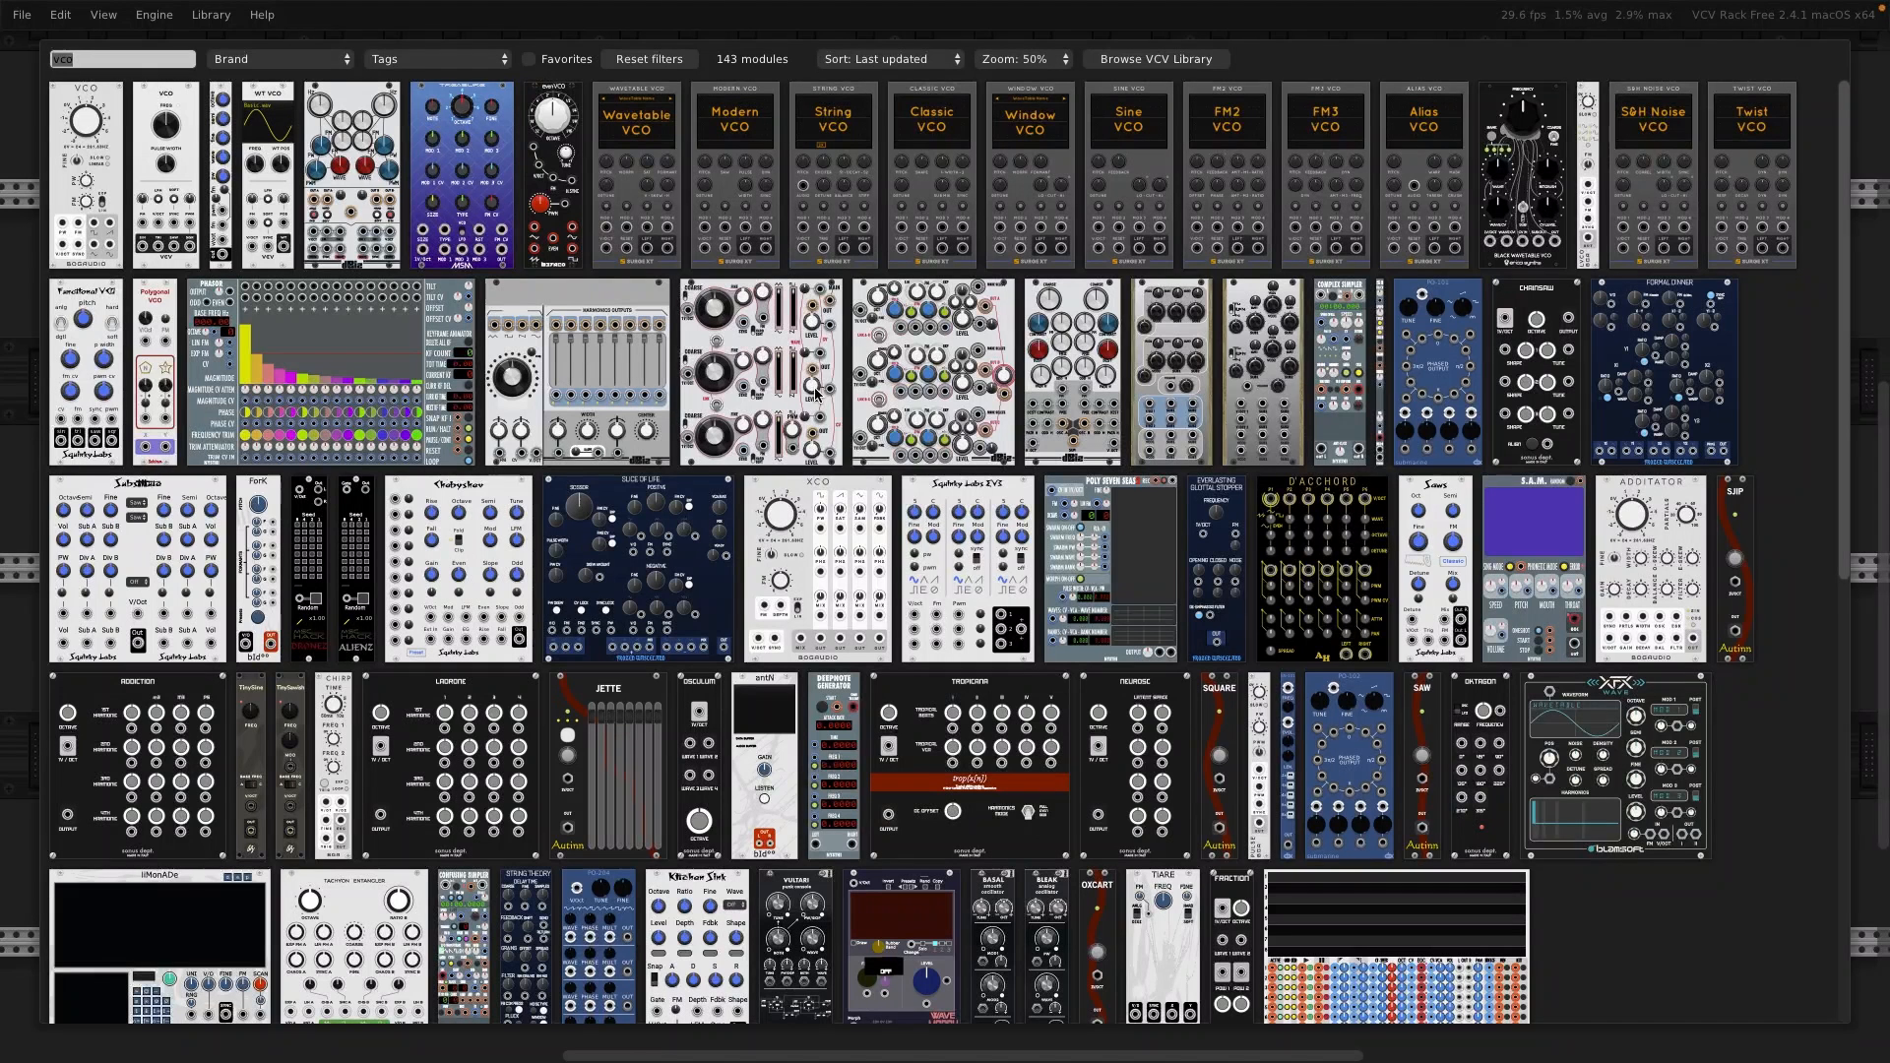
text(mixer)
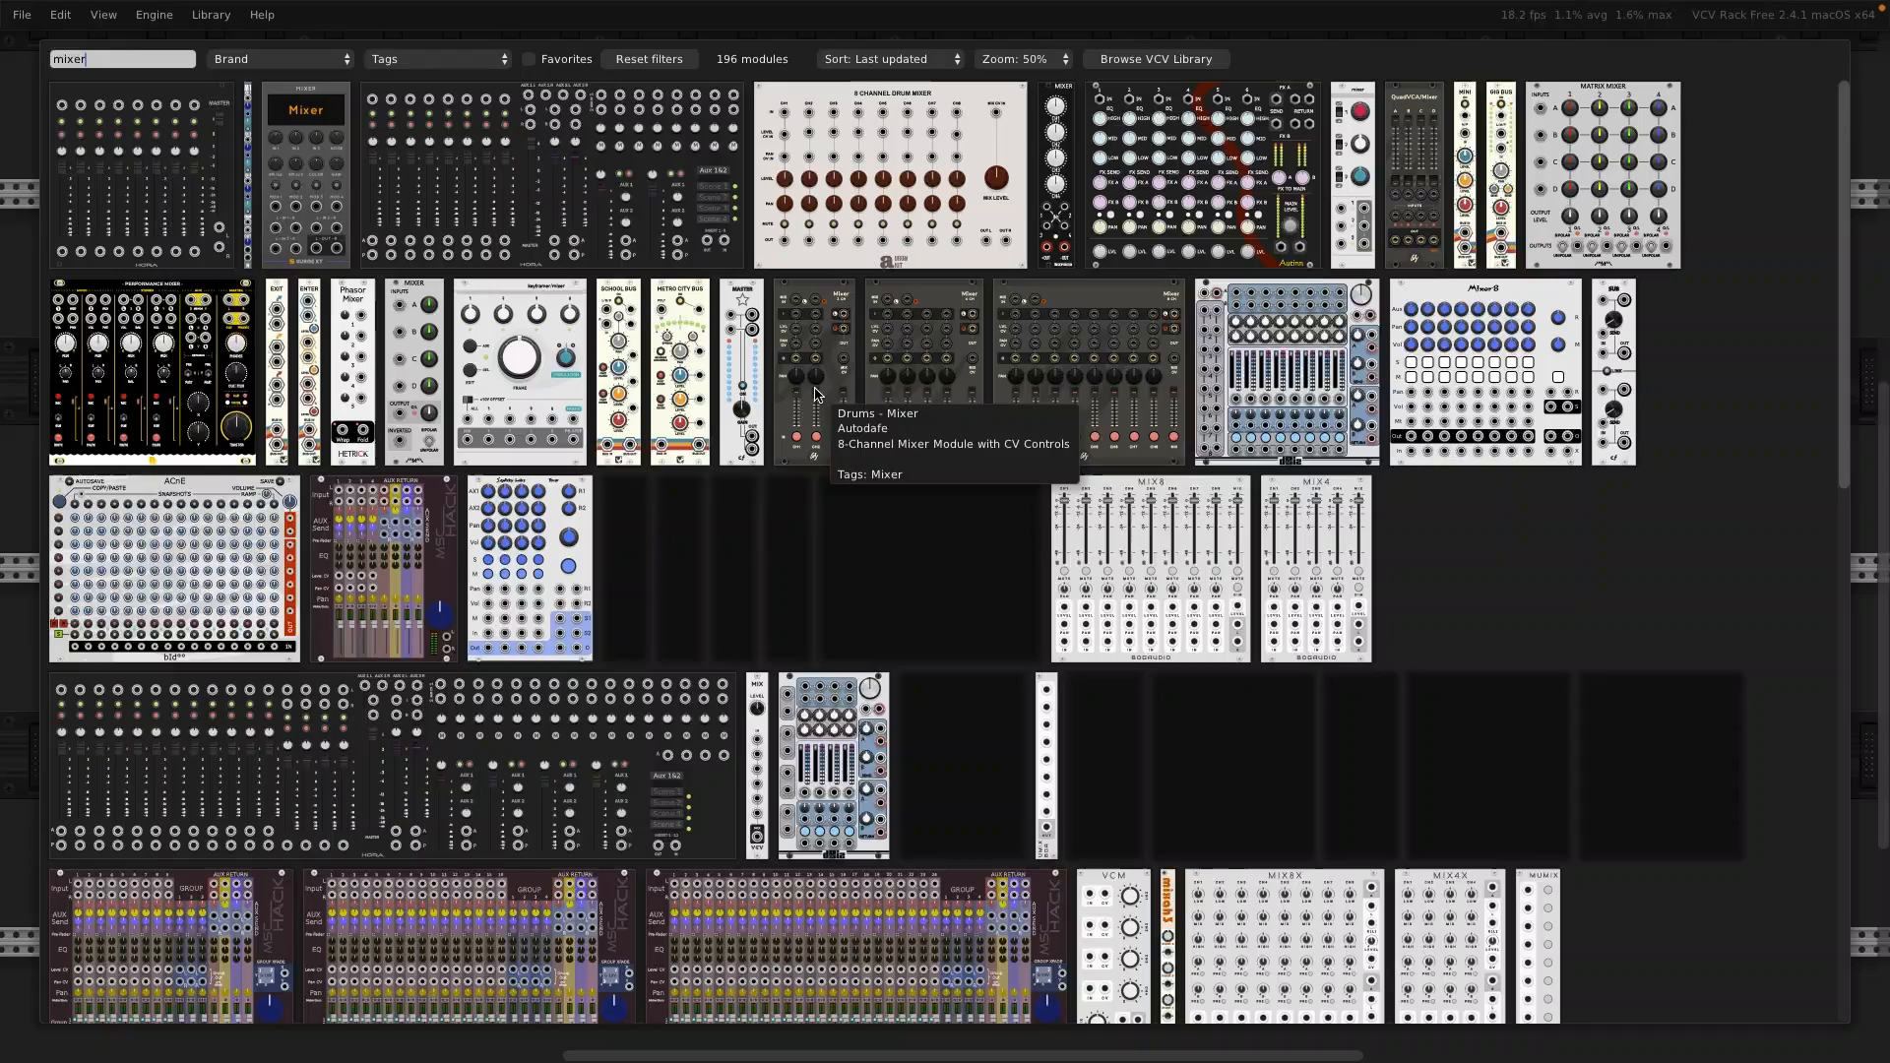
click(281, 59)
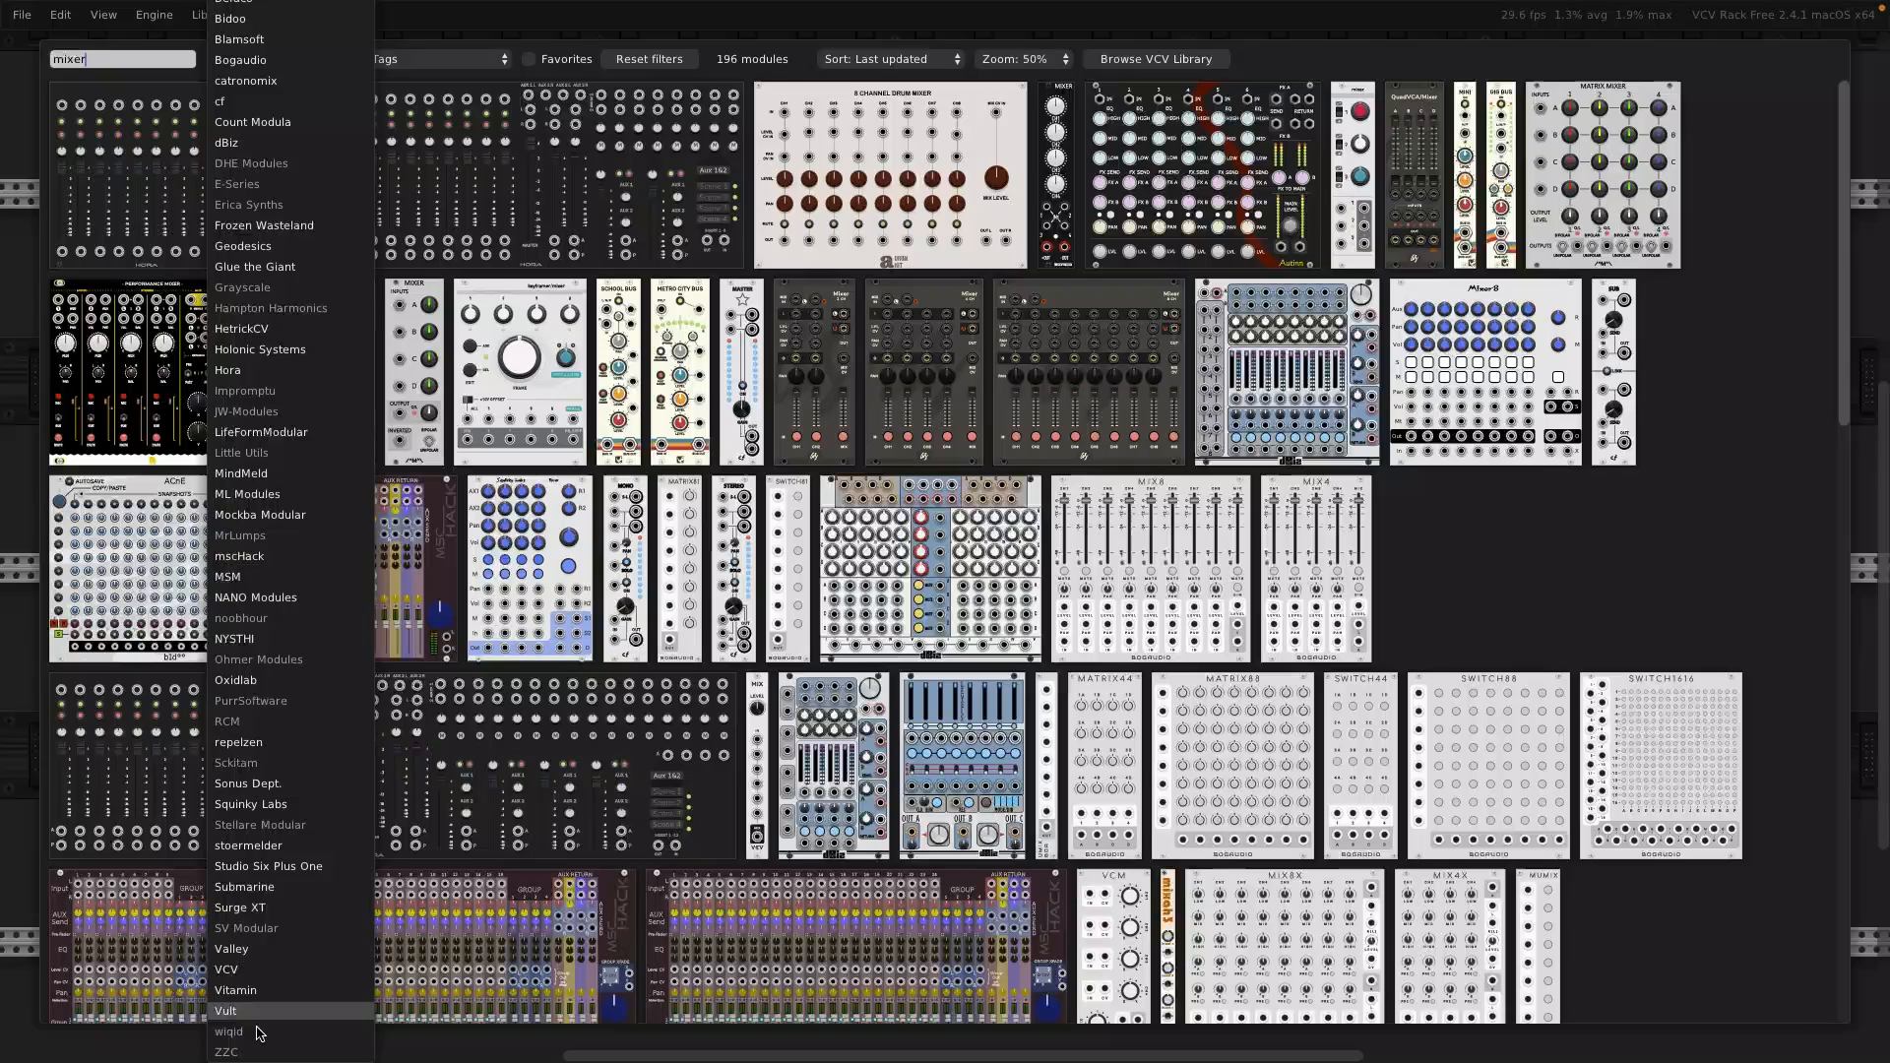
click(262, 974)
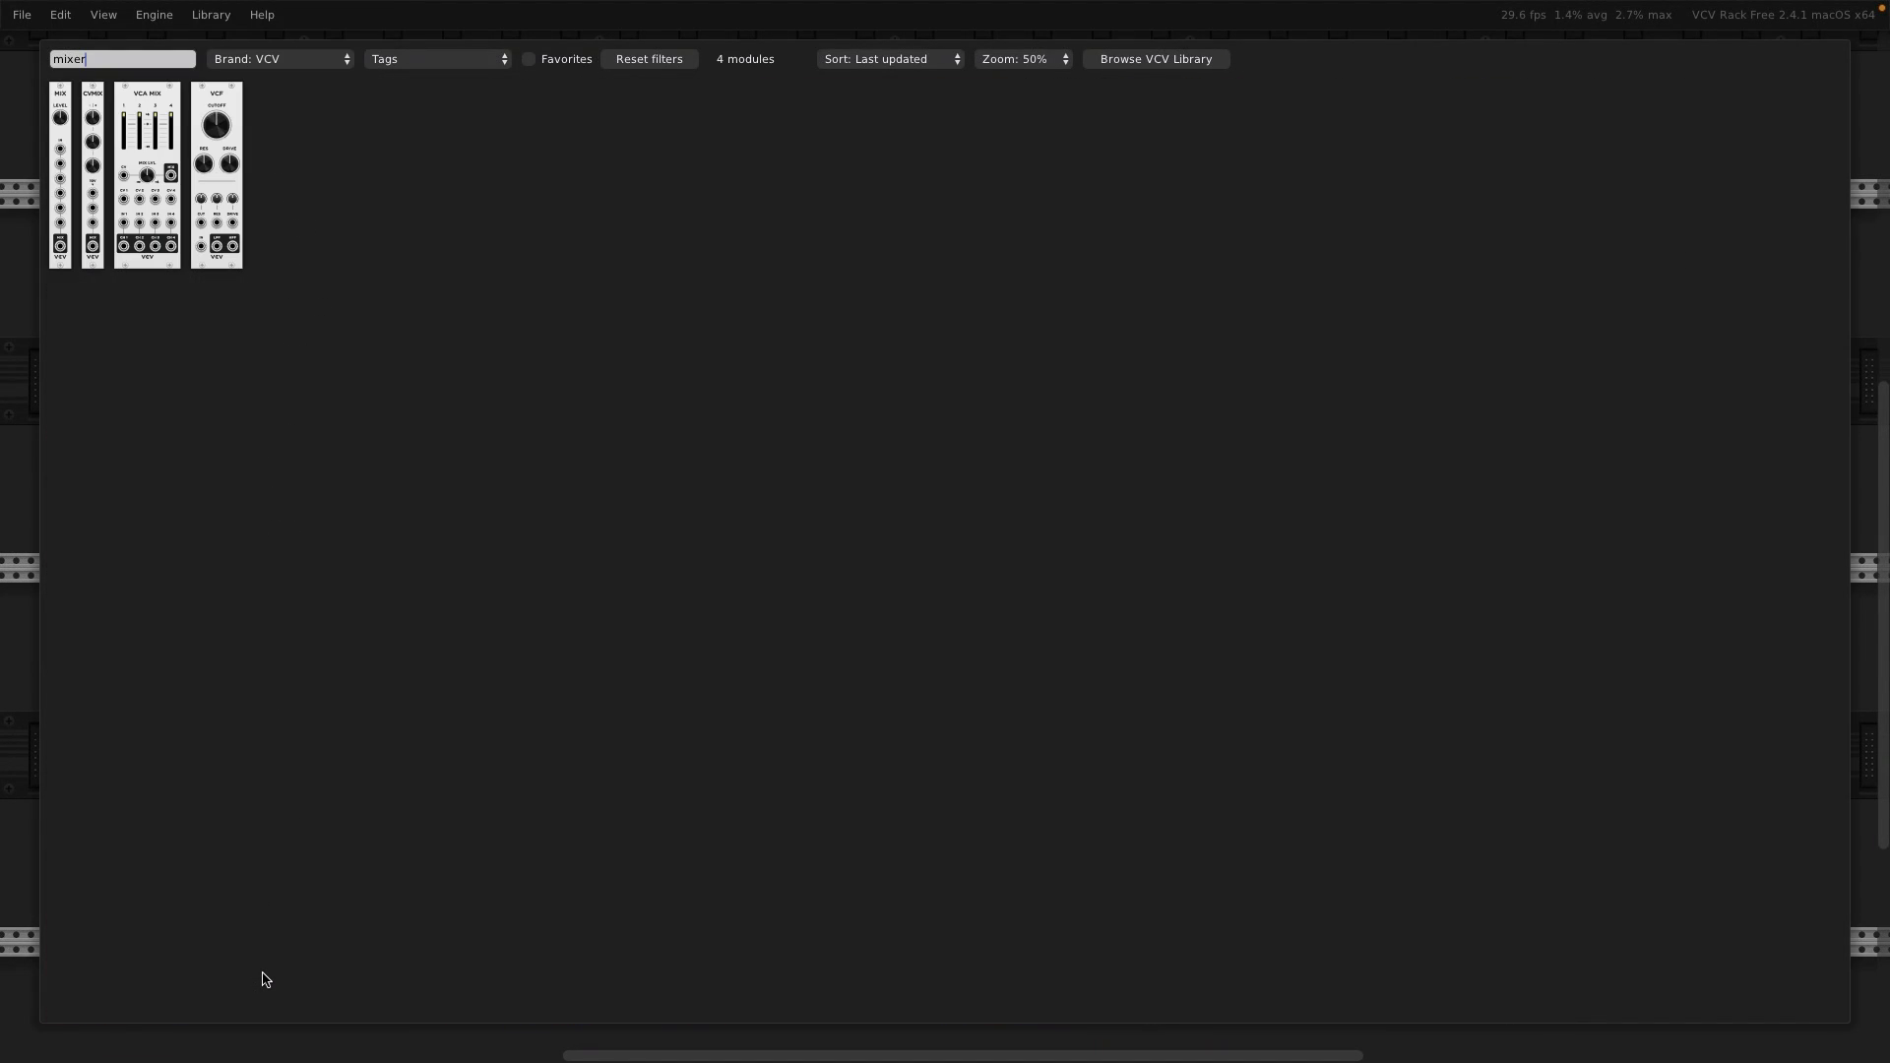
click(150, 106)
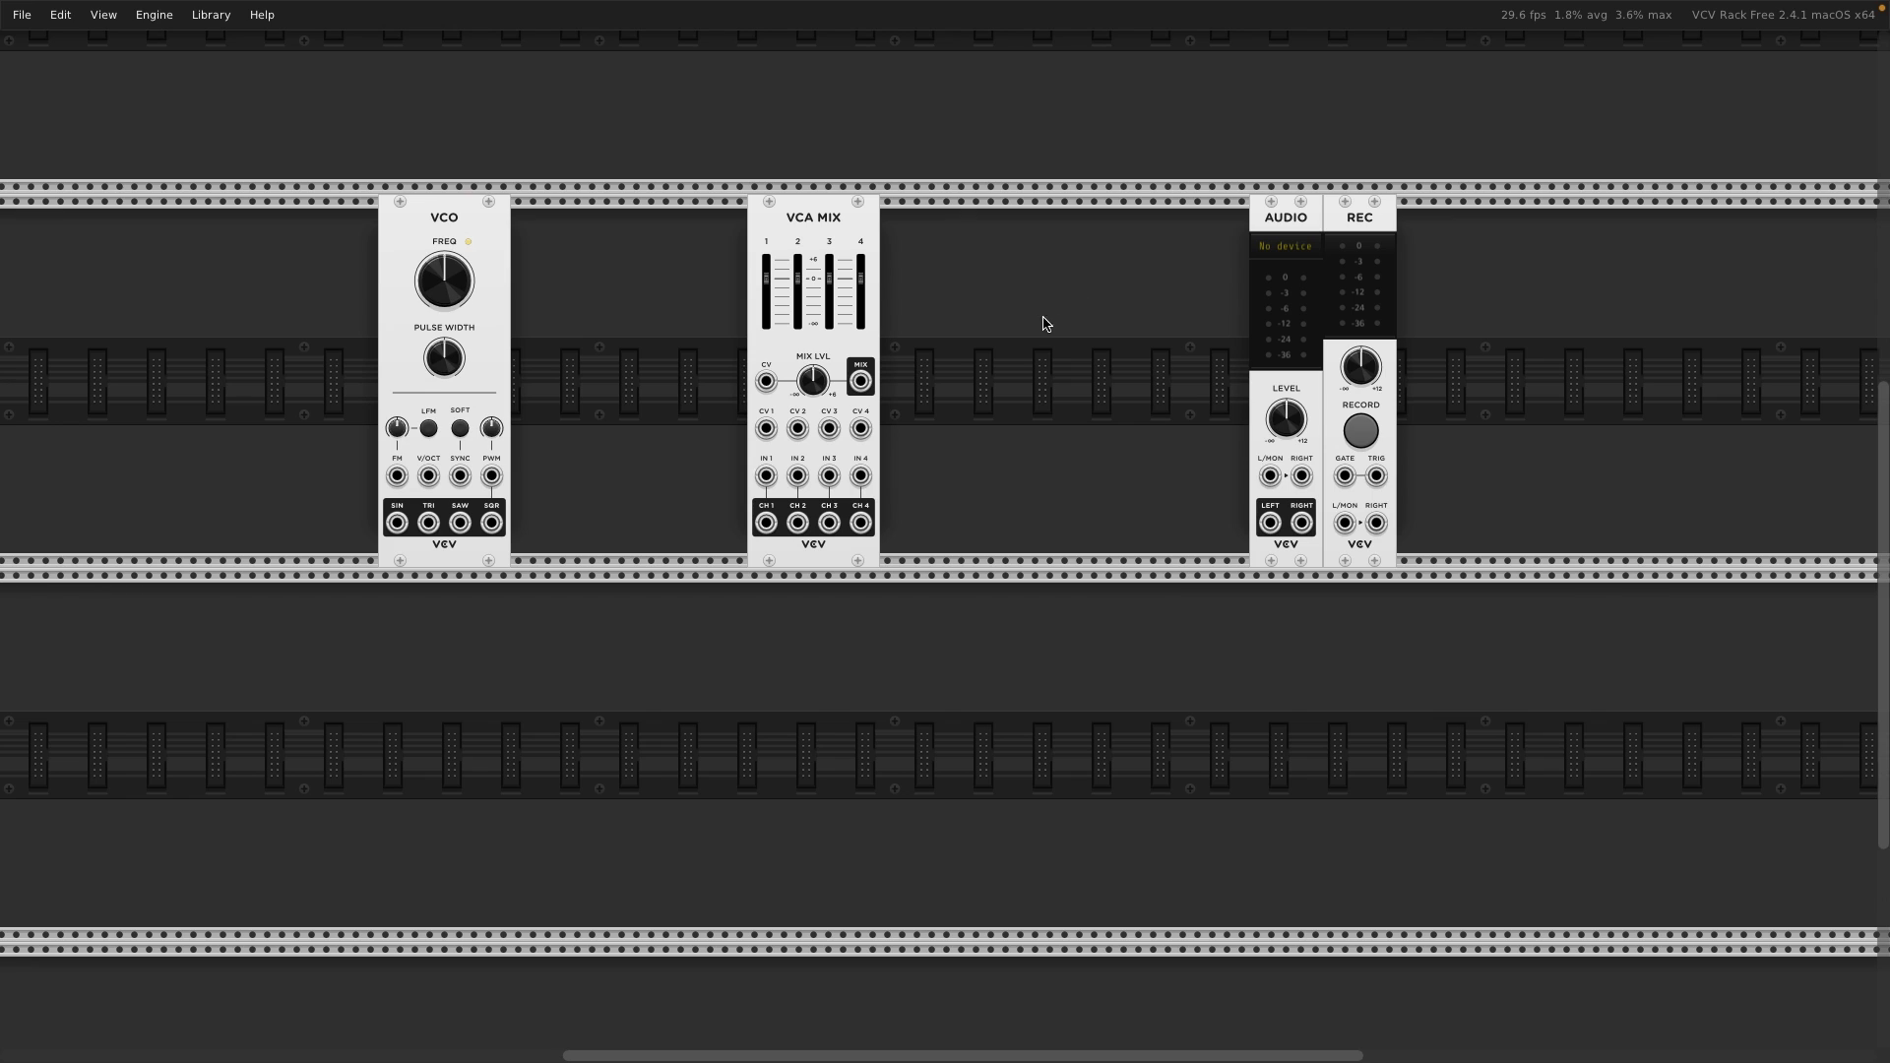
- Duplicate the VCA MIX, place the copy closer to the Audio module and shift the VCO slightly to the left
right_click(820, 218)
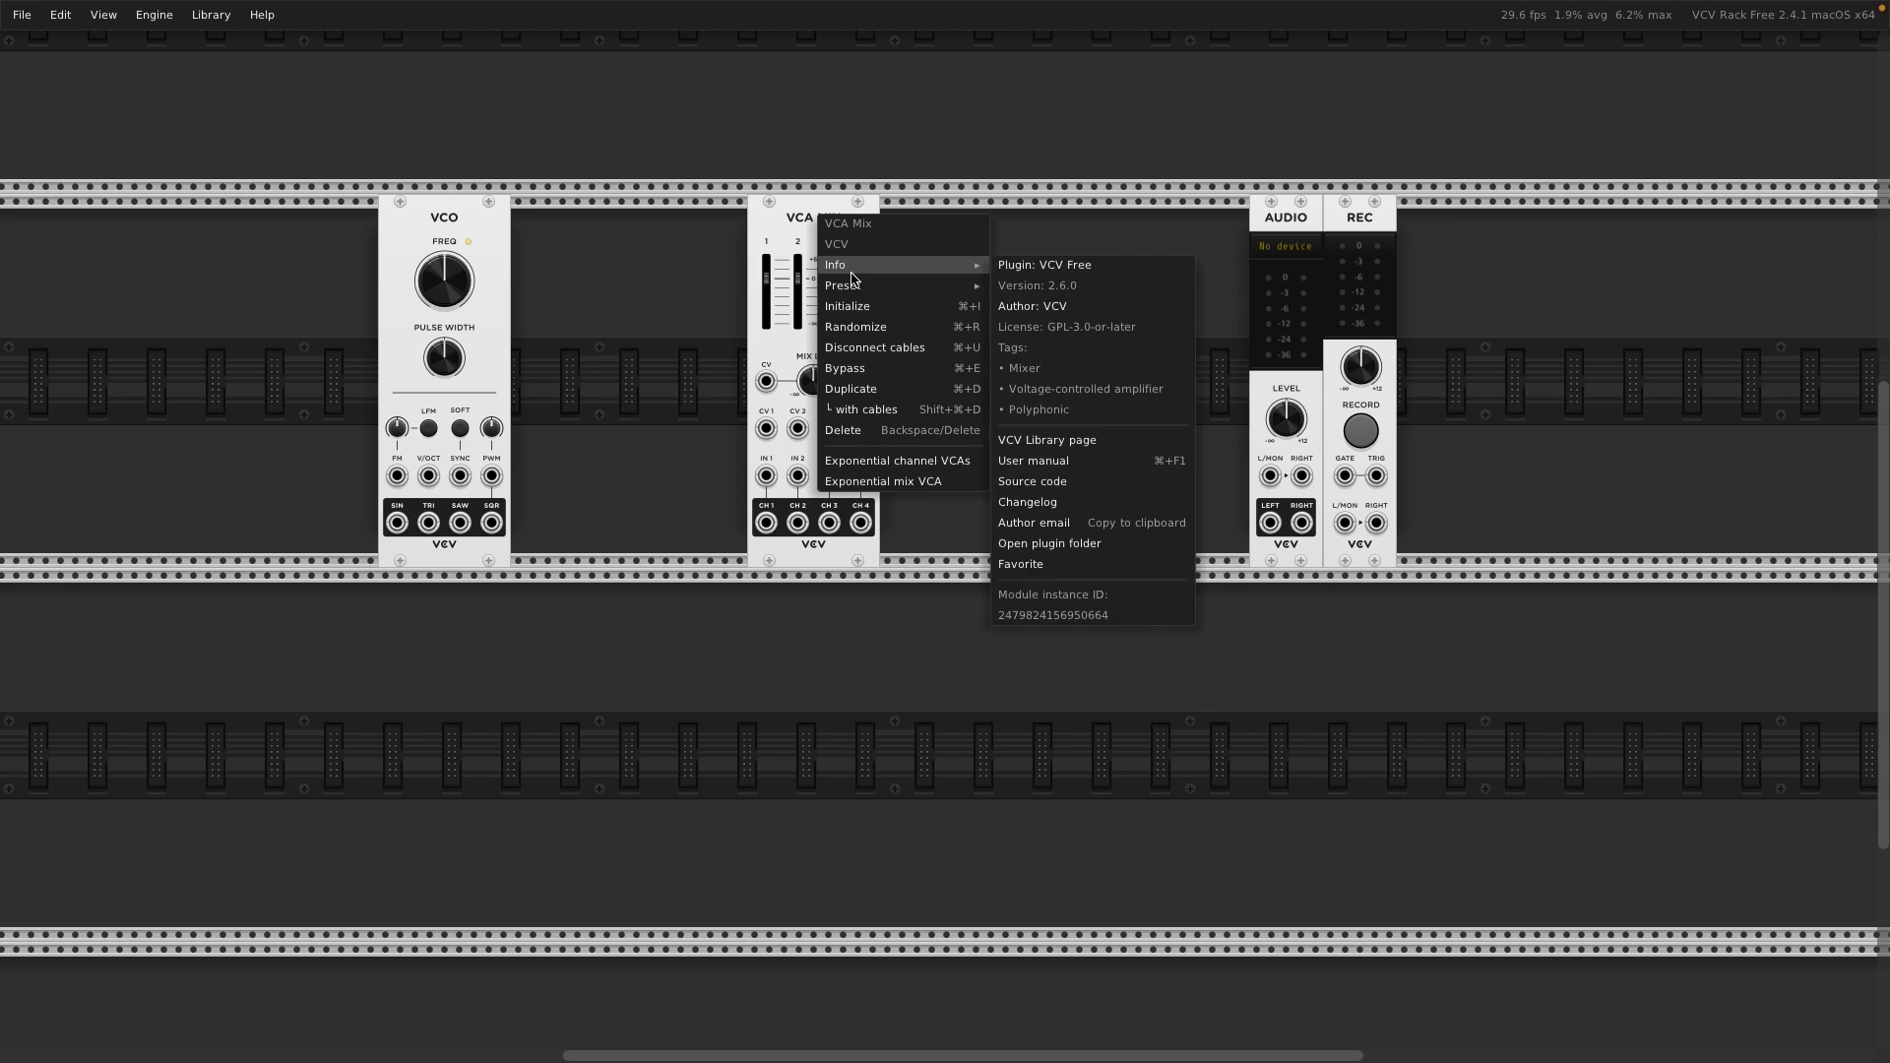
click(879, 392)
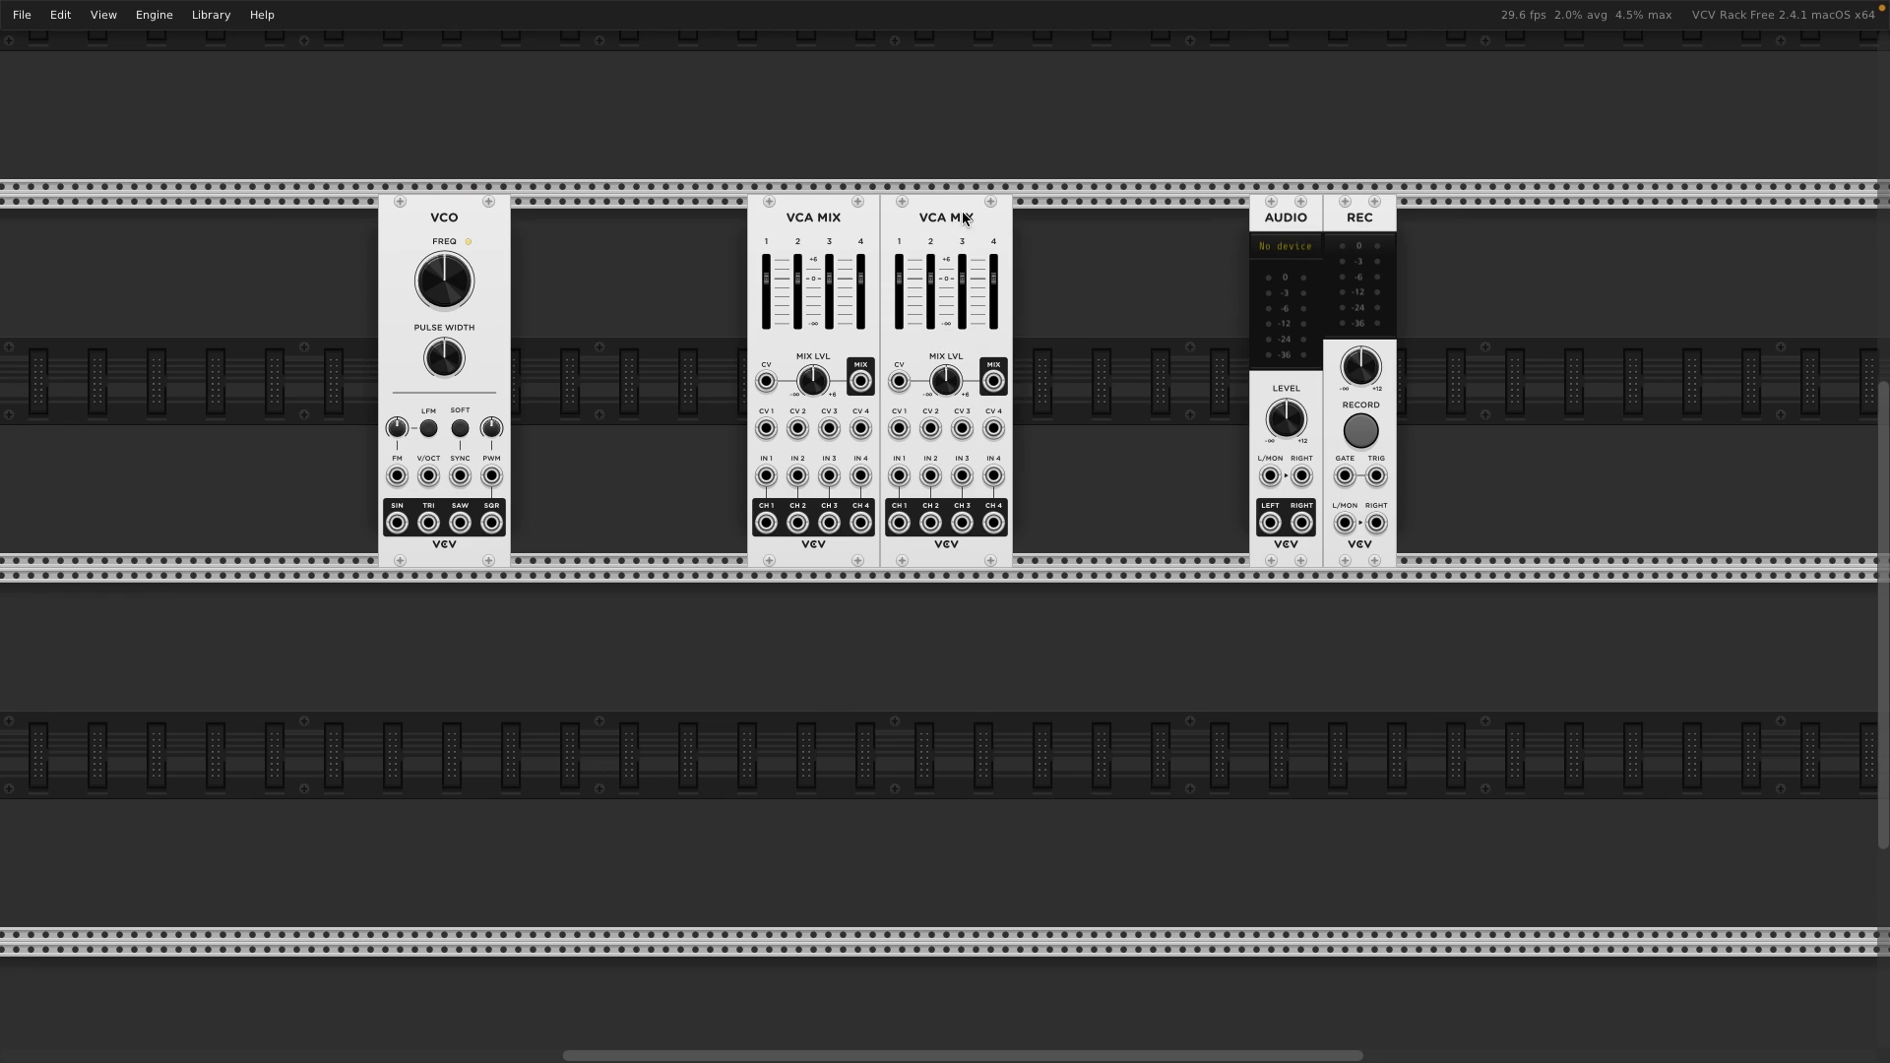
drag(966, 219, 1104, 209)
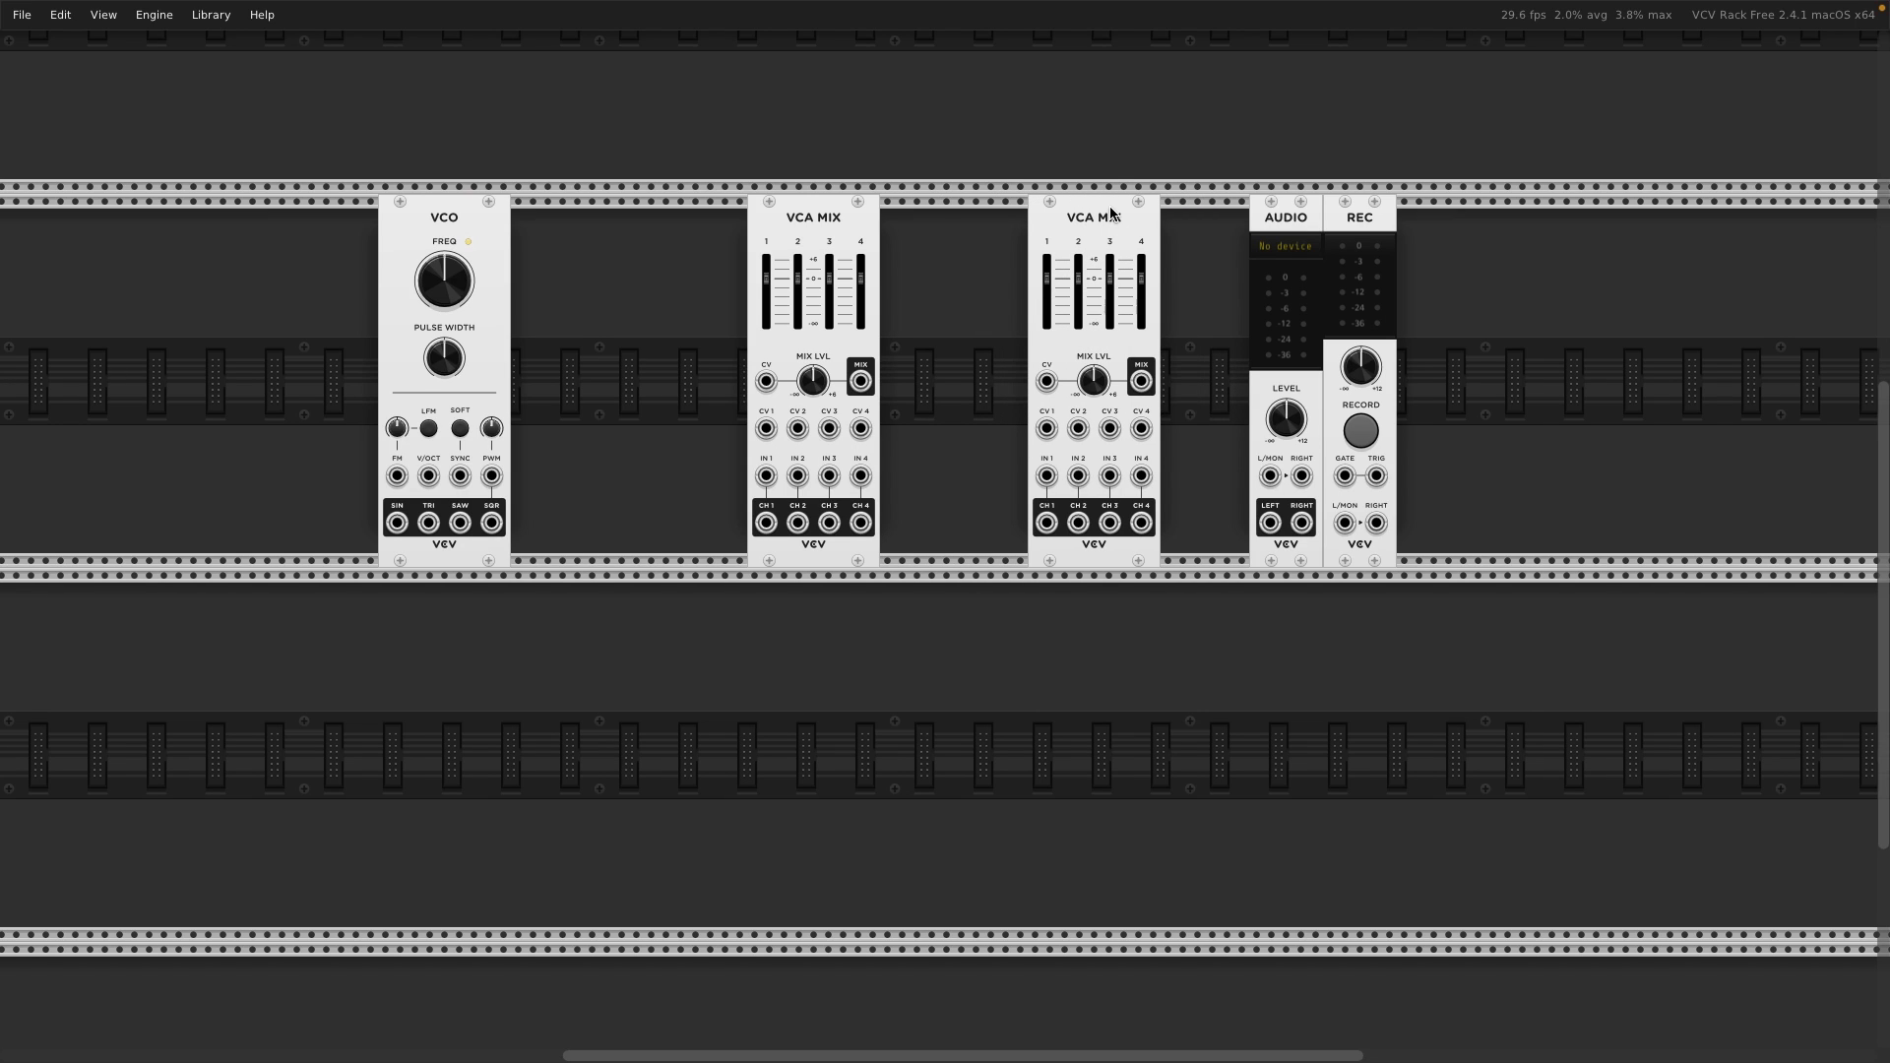
drag(454, 232, 412, 233)
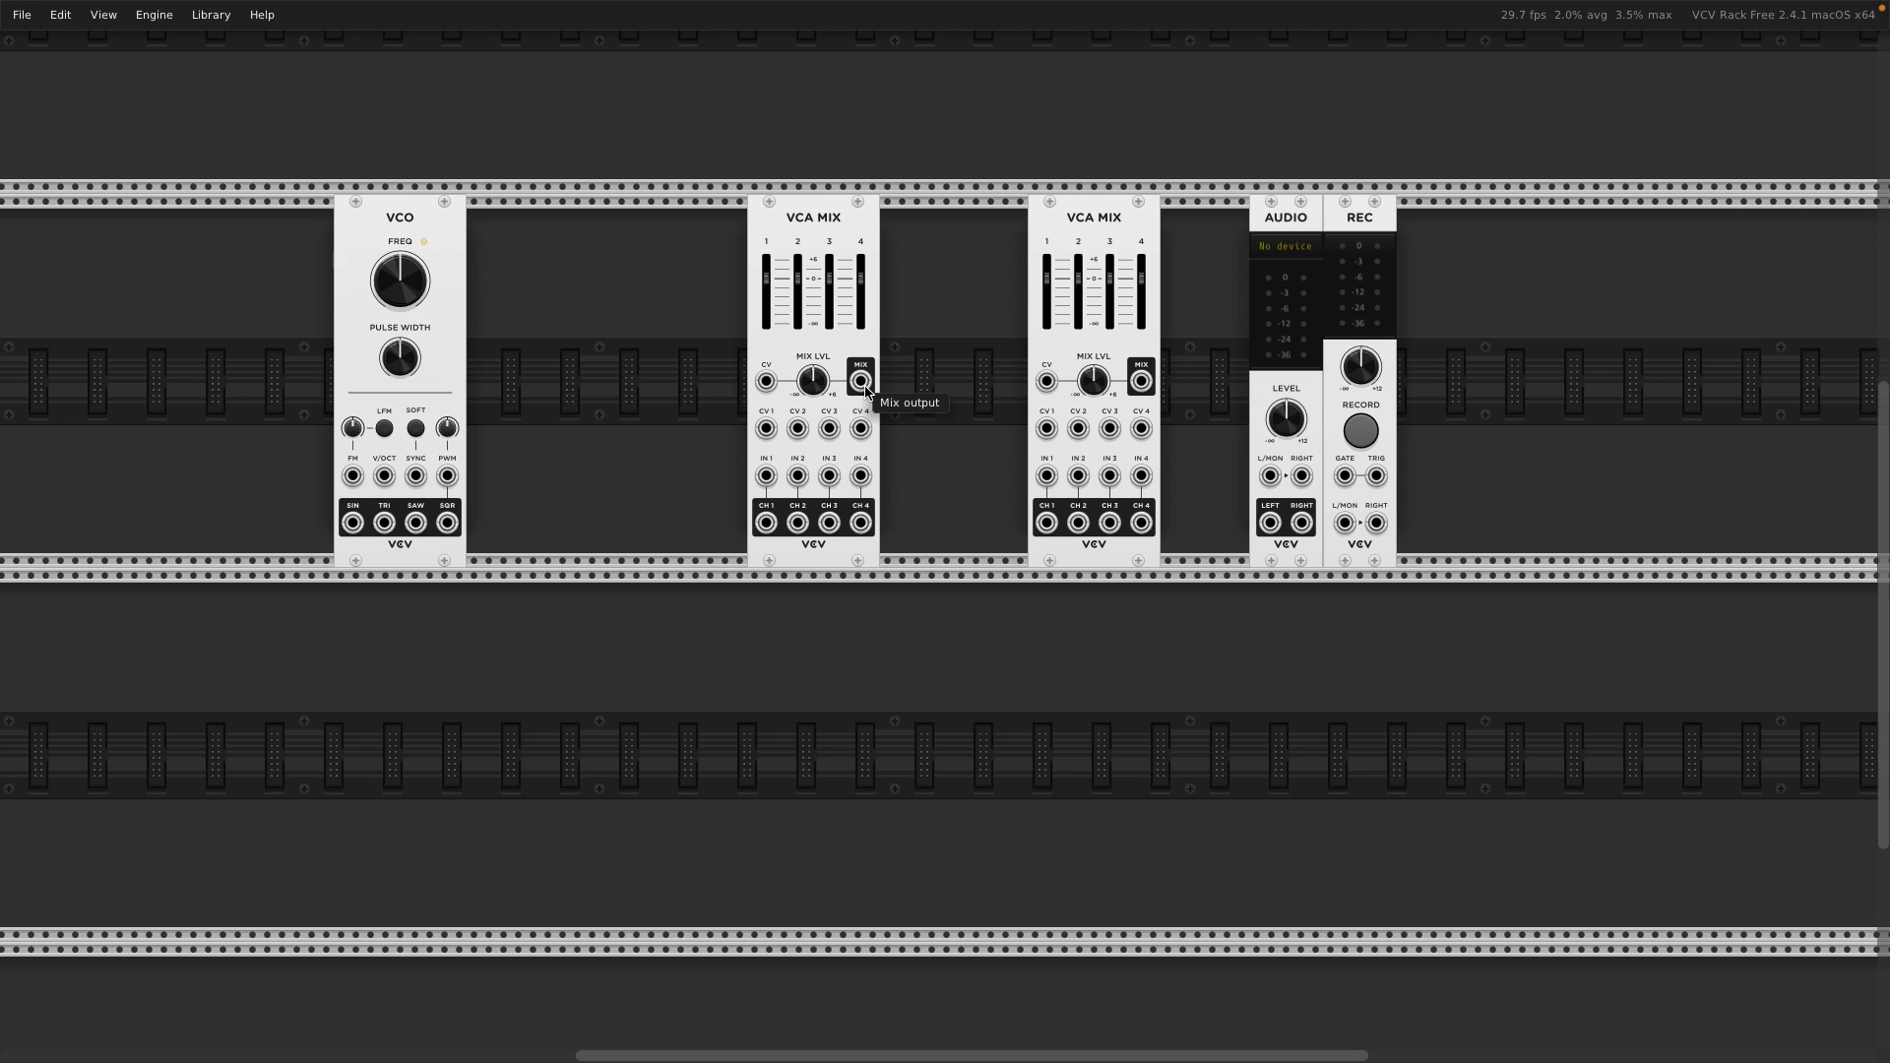
- Patch the left VCA MIX's mix output to the left inputs of Audio and Recorder, and the right VCA MIX's to their right inputs
drag(866, 389, 1270, 475)
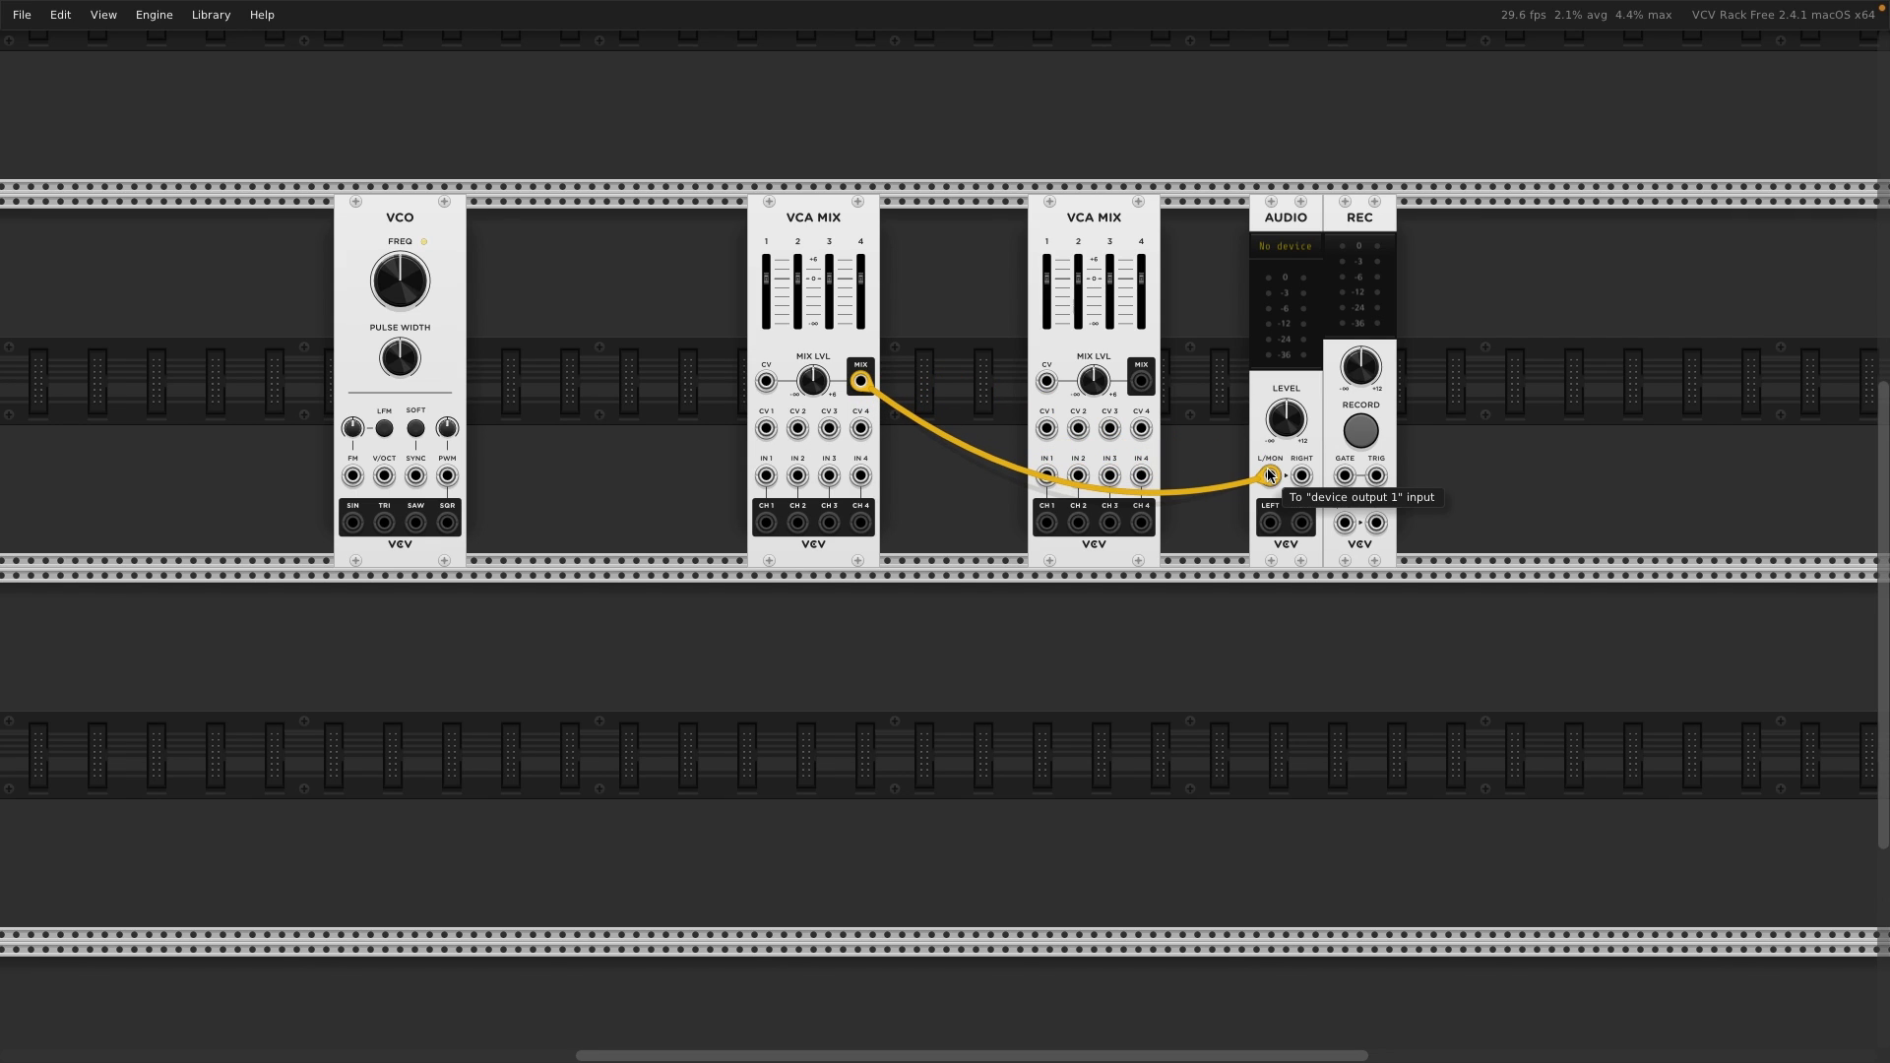
drag(1141, 381, 1303, 476)
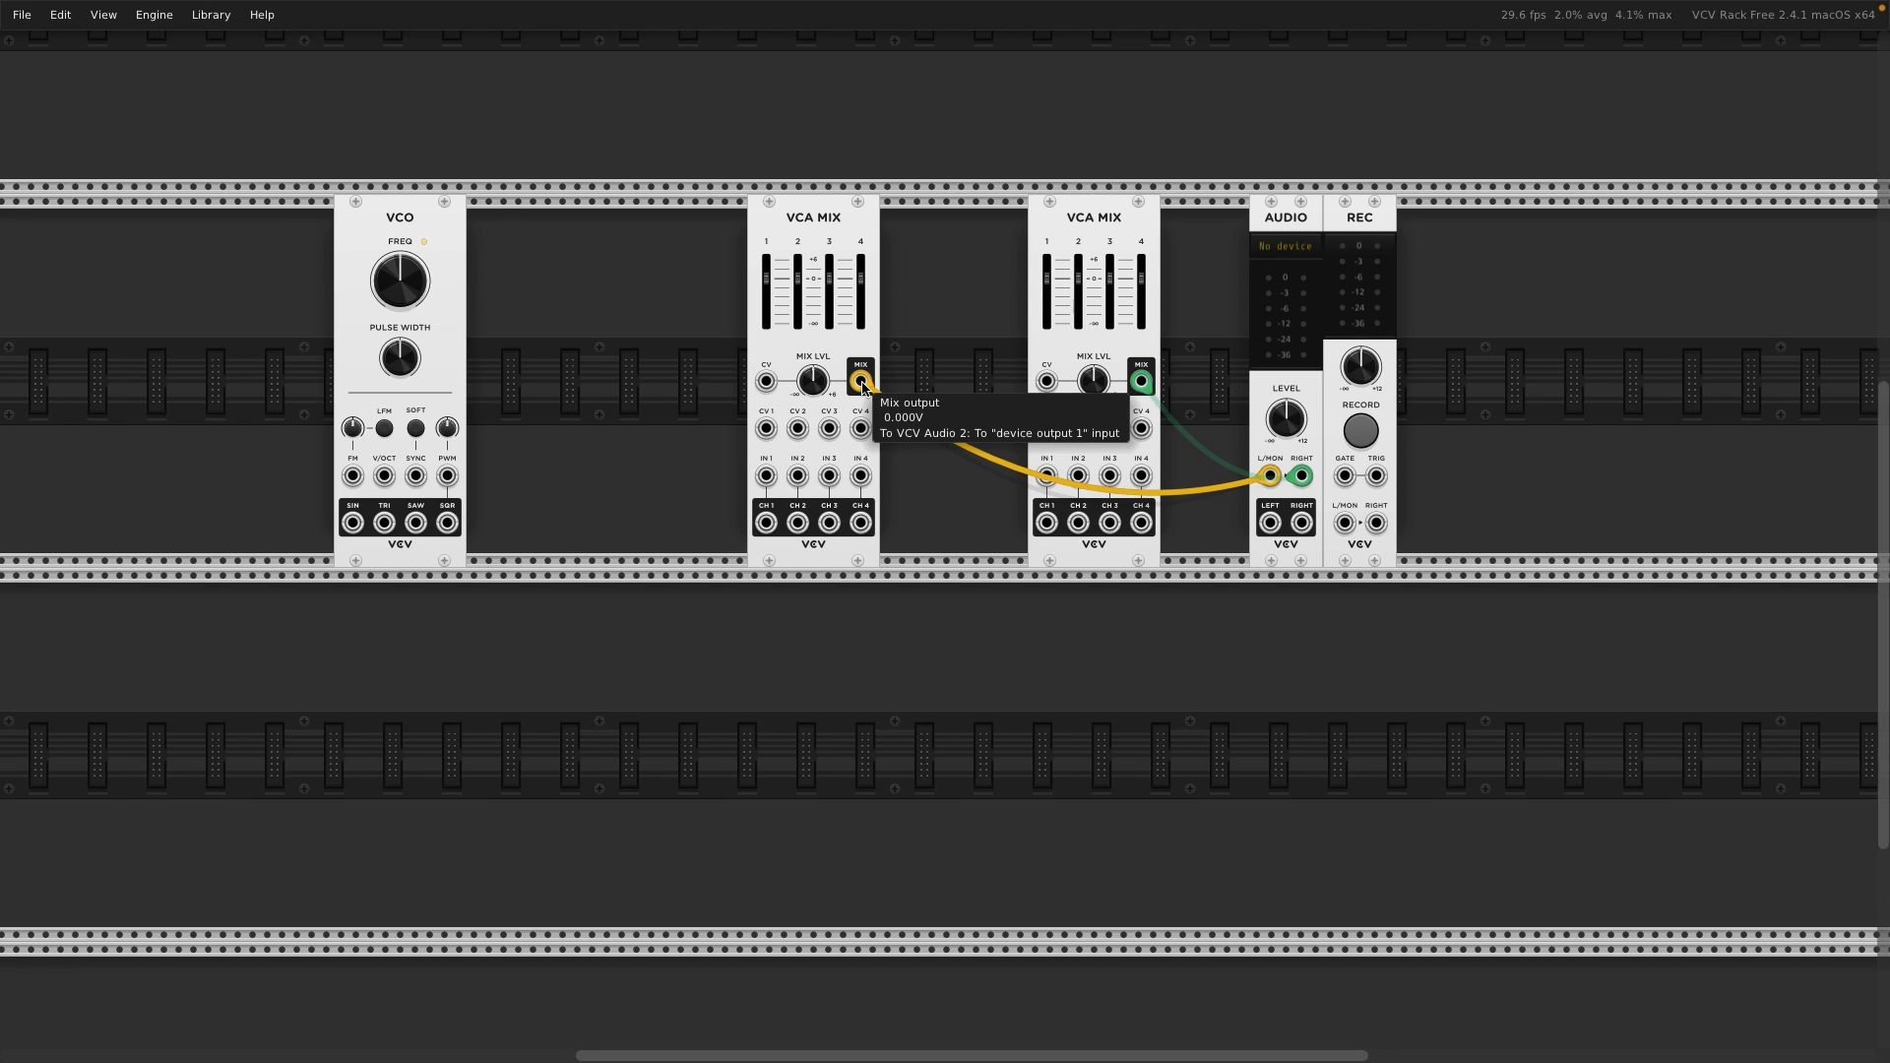
drag(862, 386, 1347, 524)
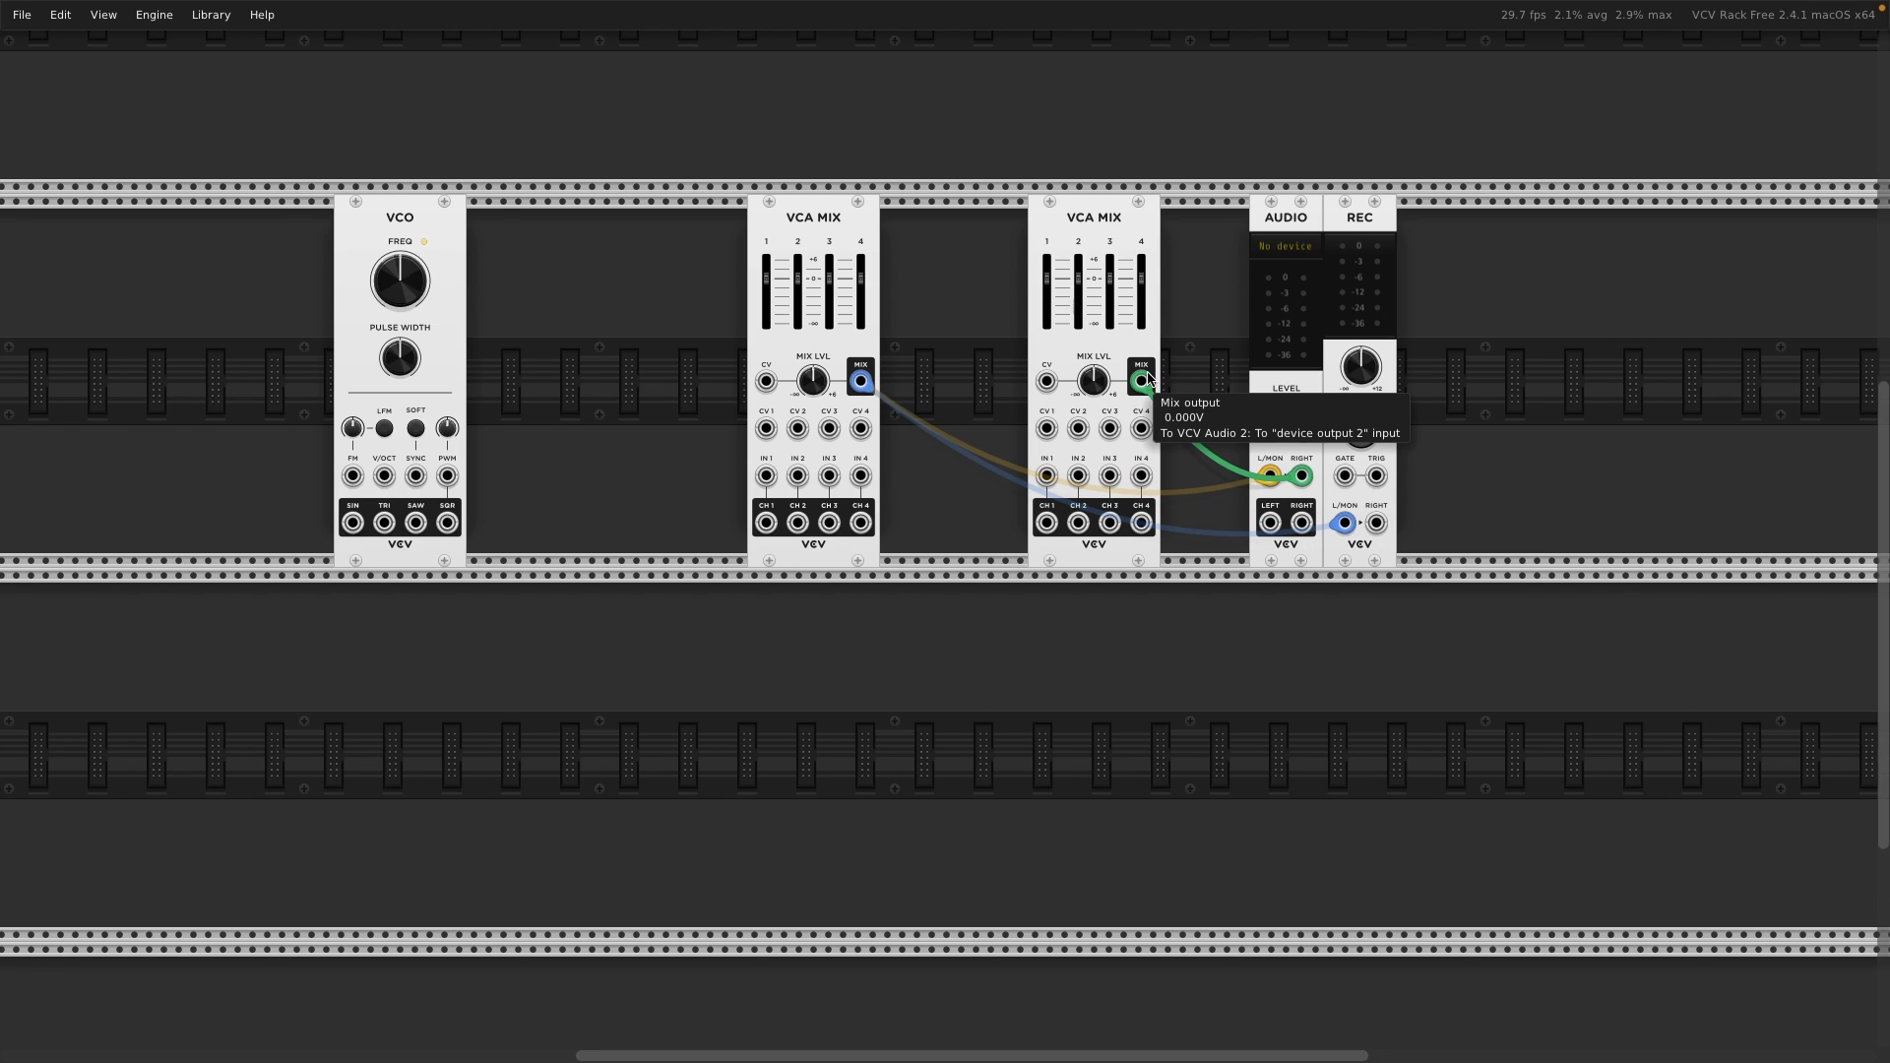
drag(1147, 384, 1381, 529)
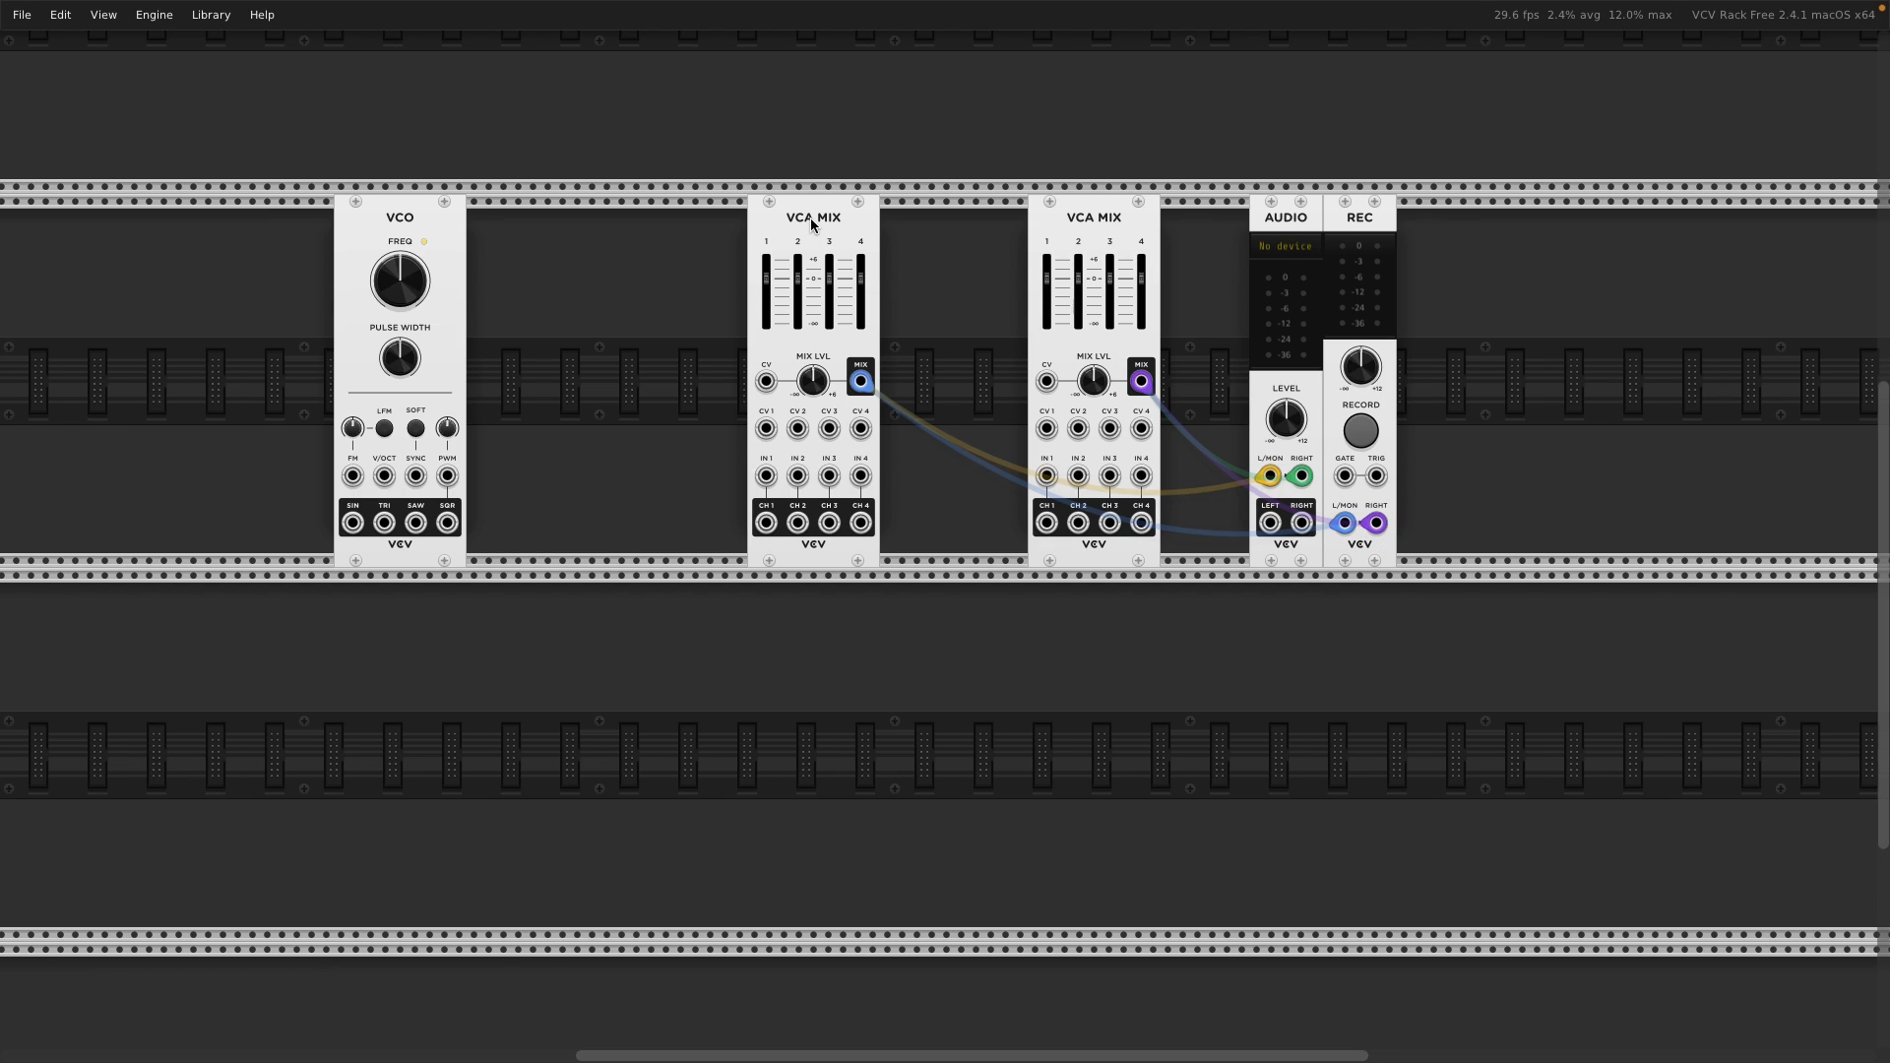
- Shift the left VCA MIX slightly to the right and move the VCO down to the row below
drag(844, 224, 858, 225)
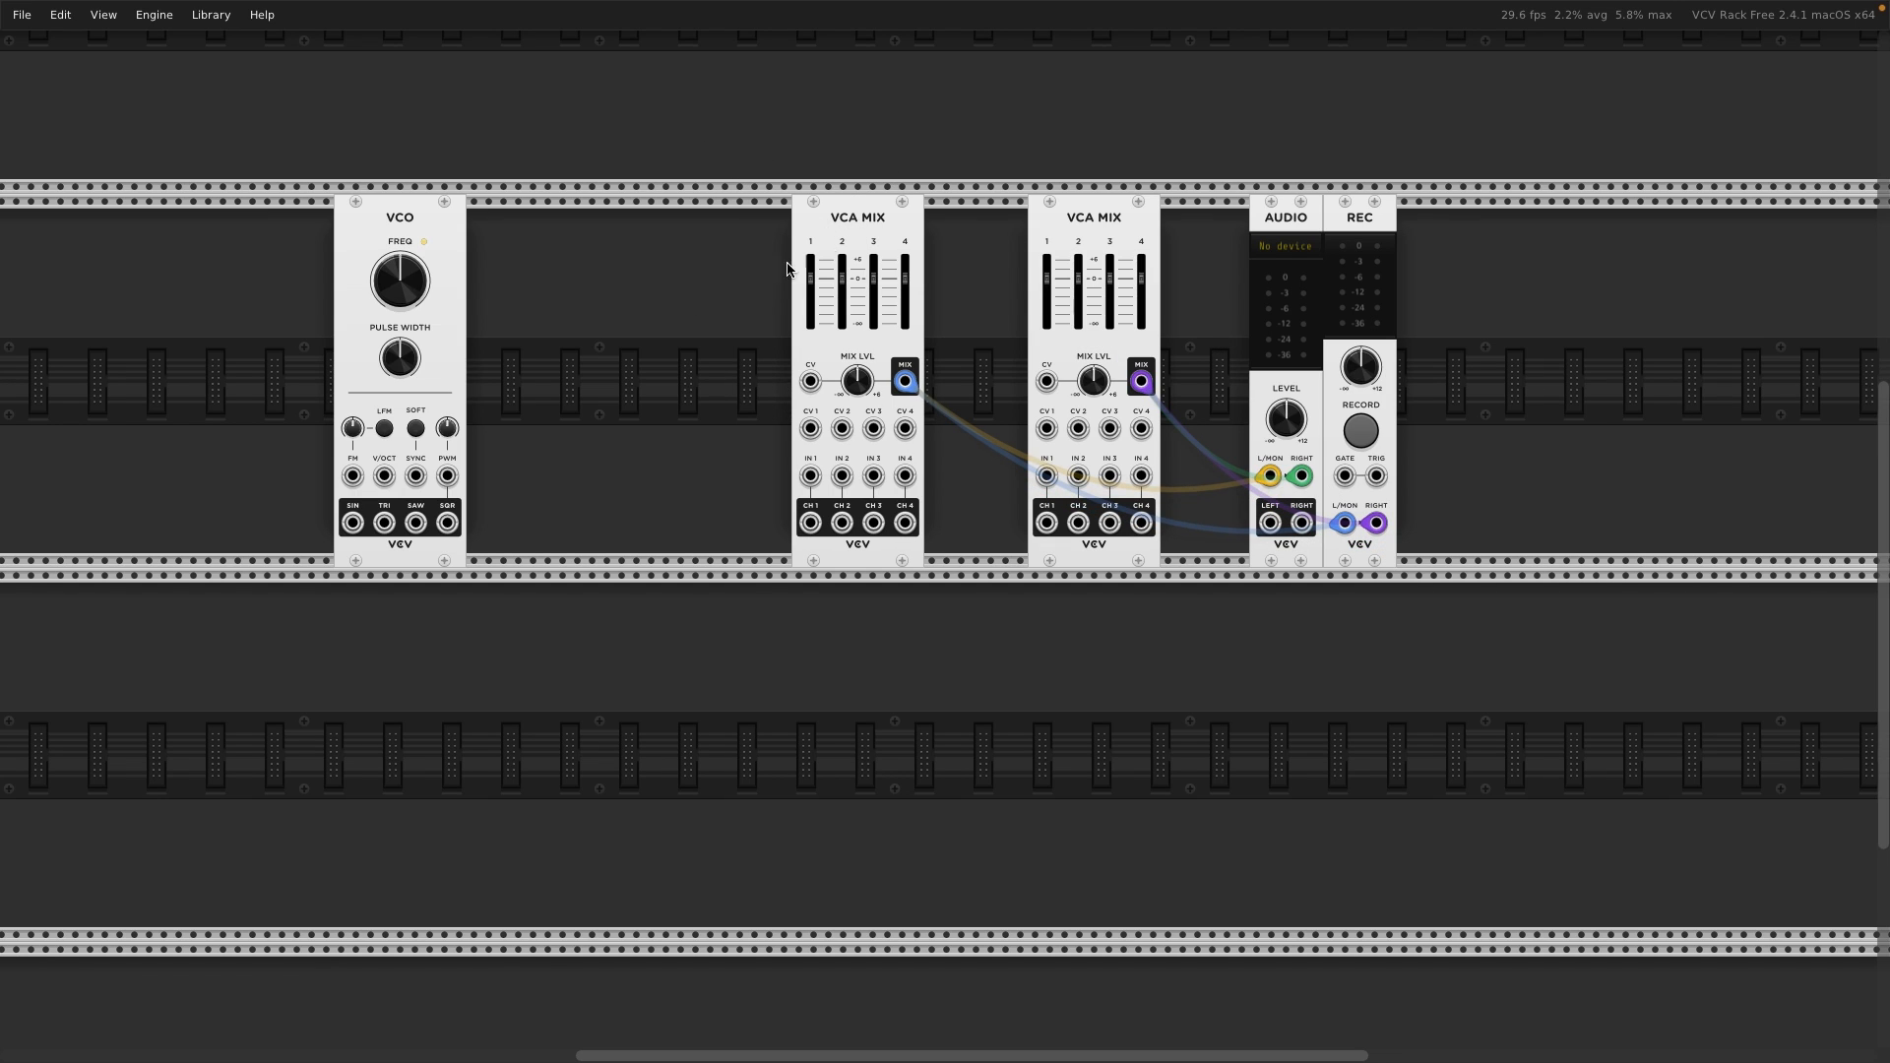
drag(427, 233, 392, 232)
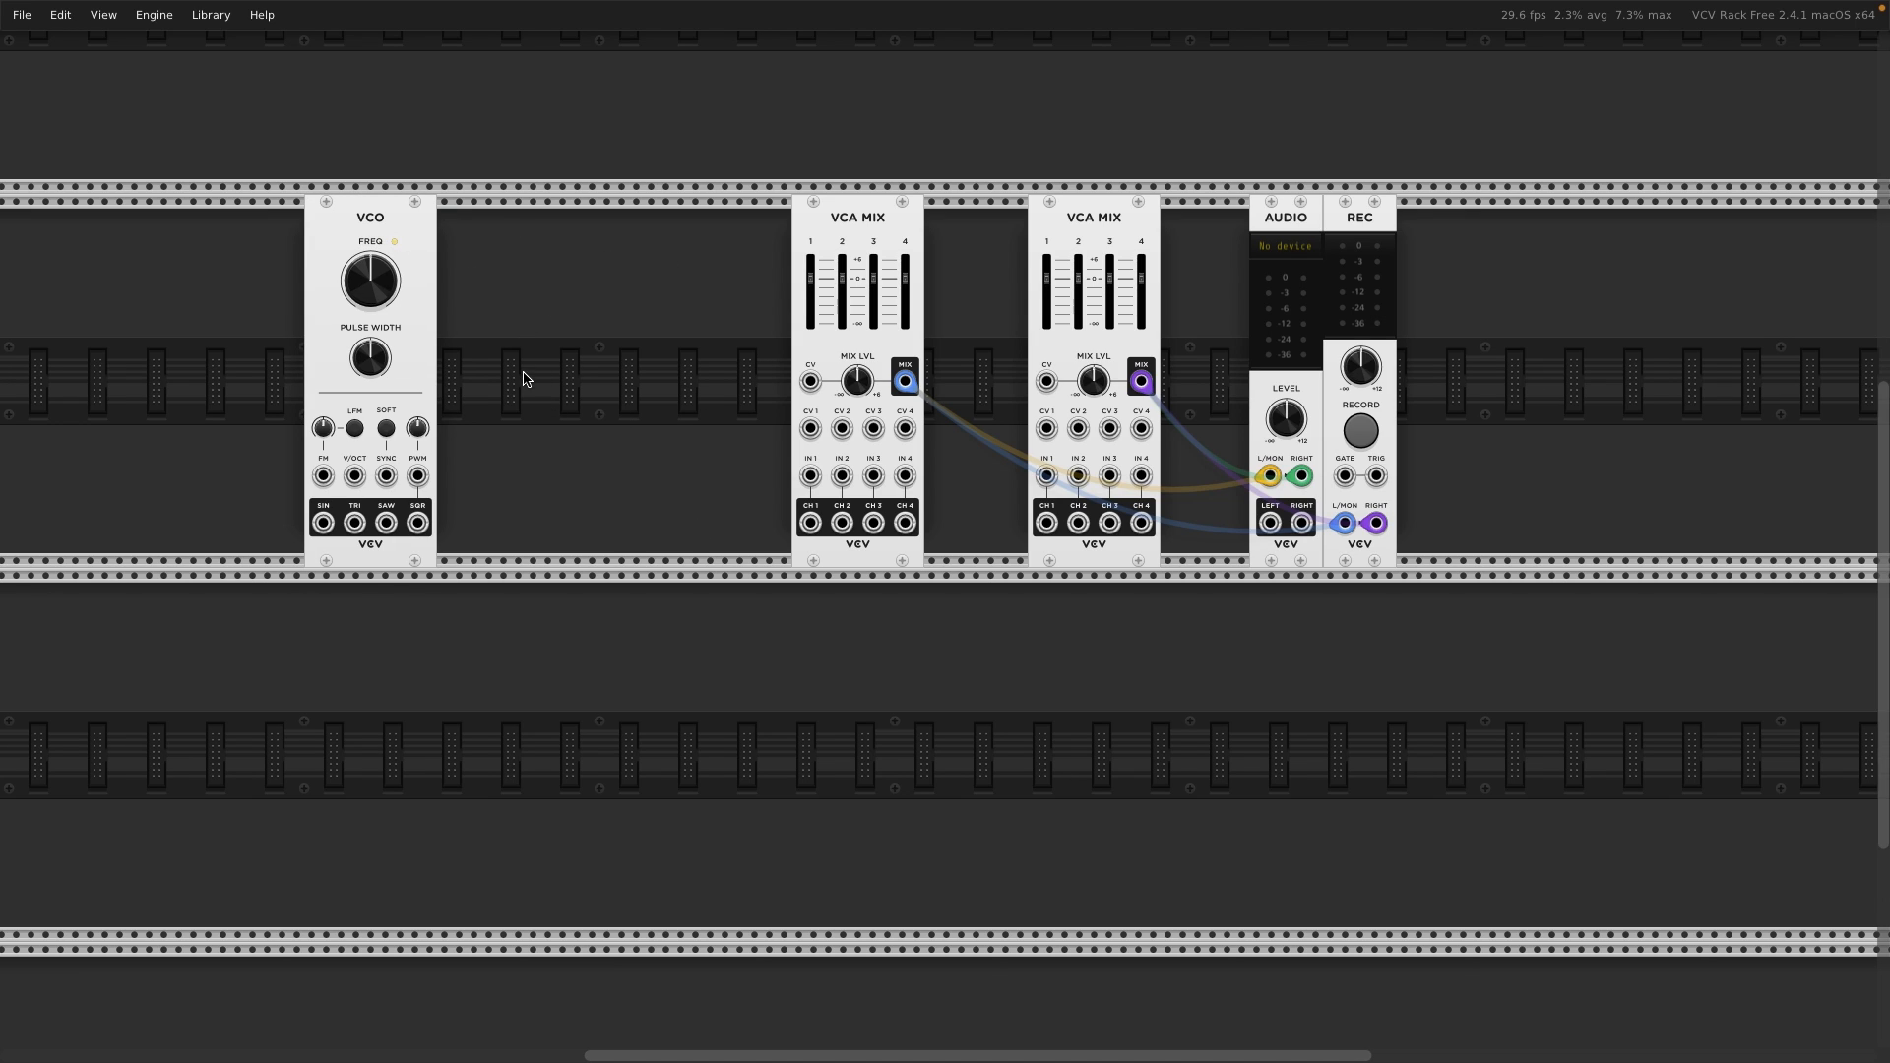
drag(351, 224, 307, 224)
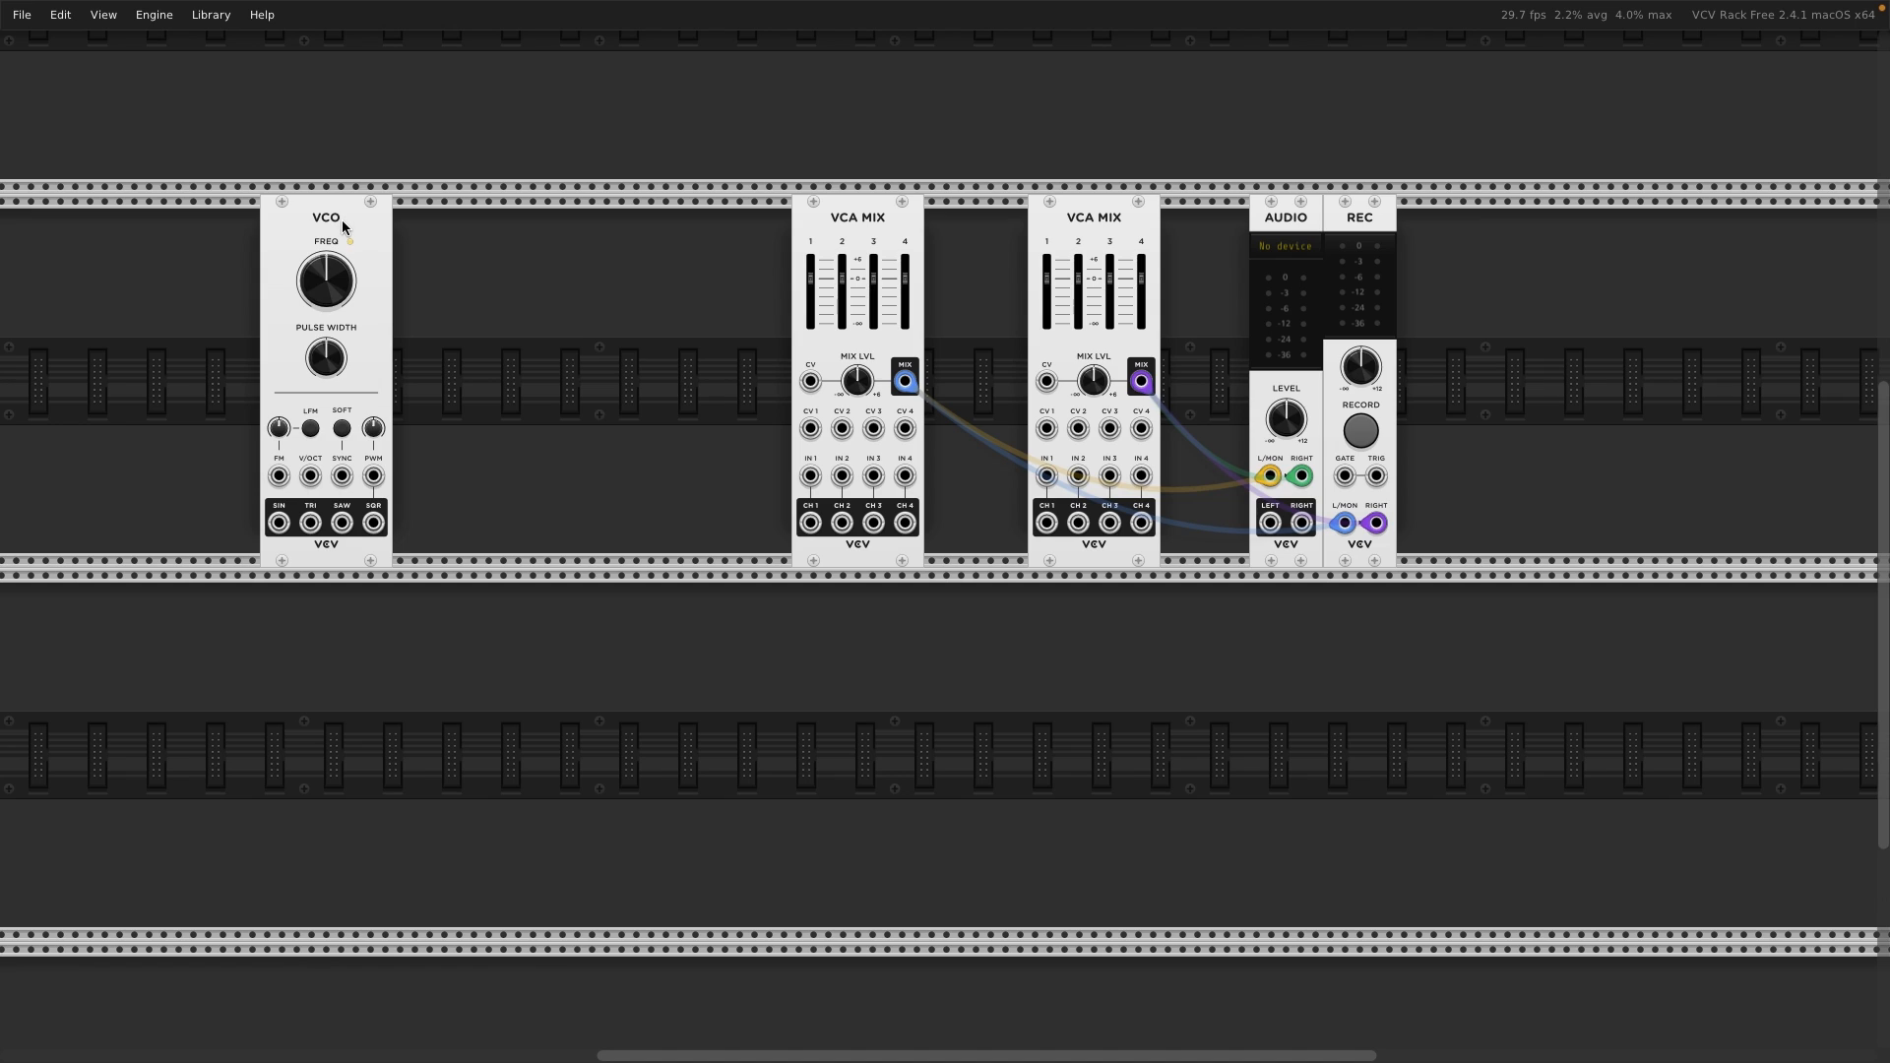
drag(337, 327, 386, 614)
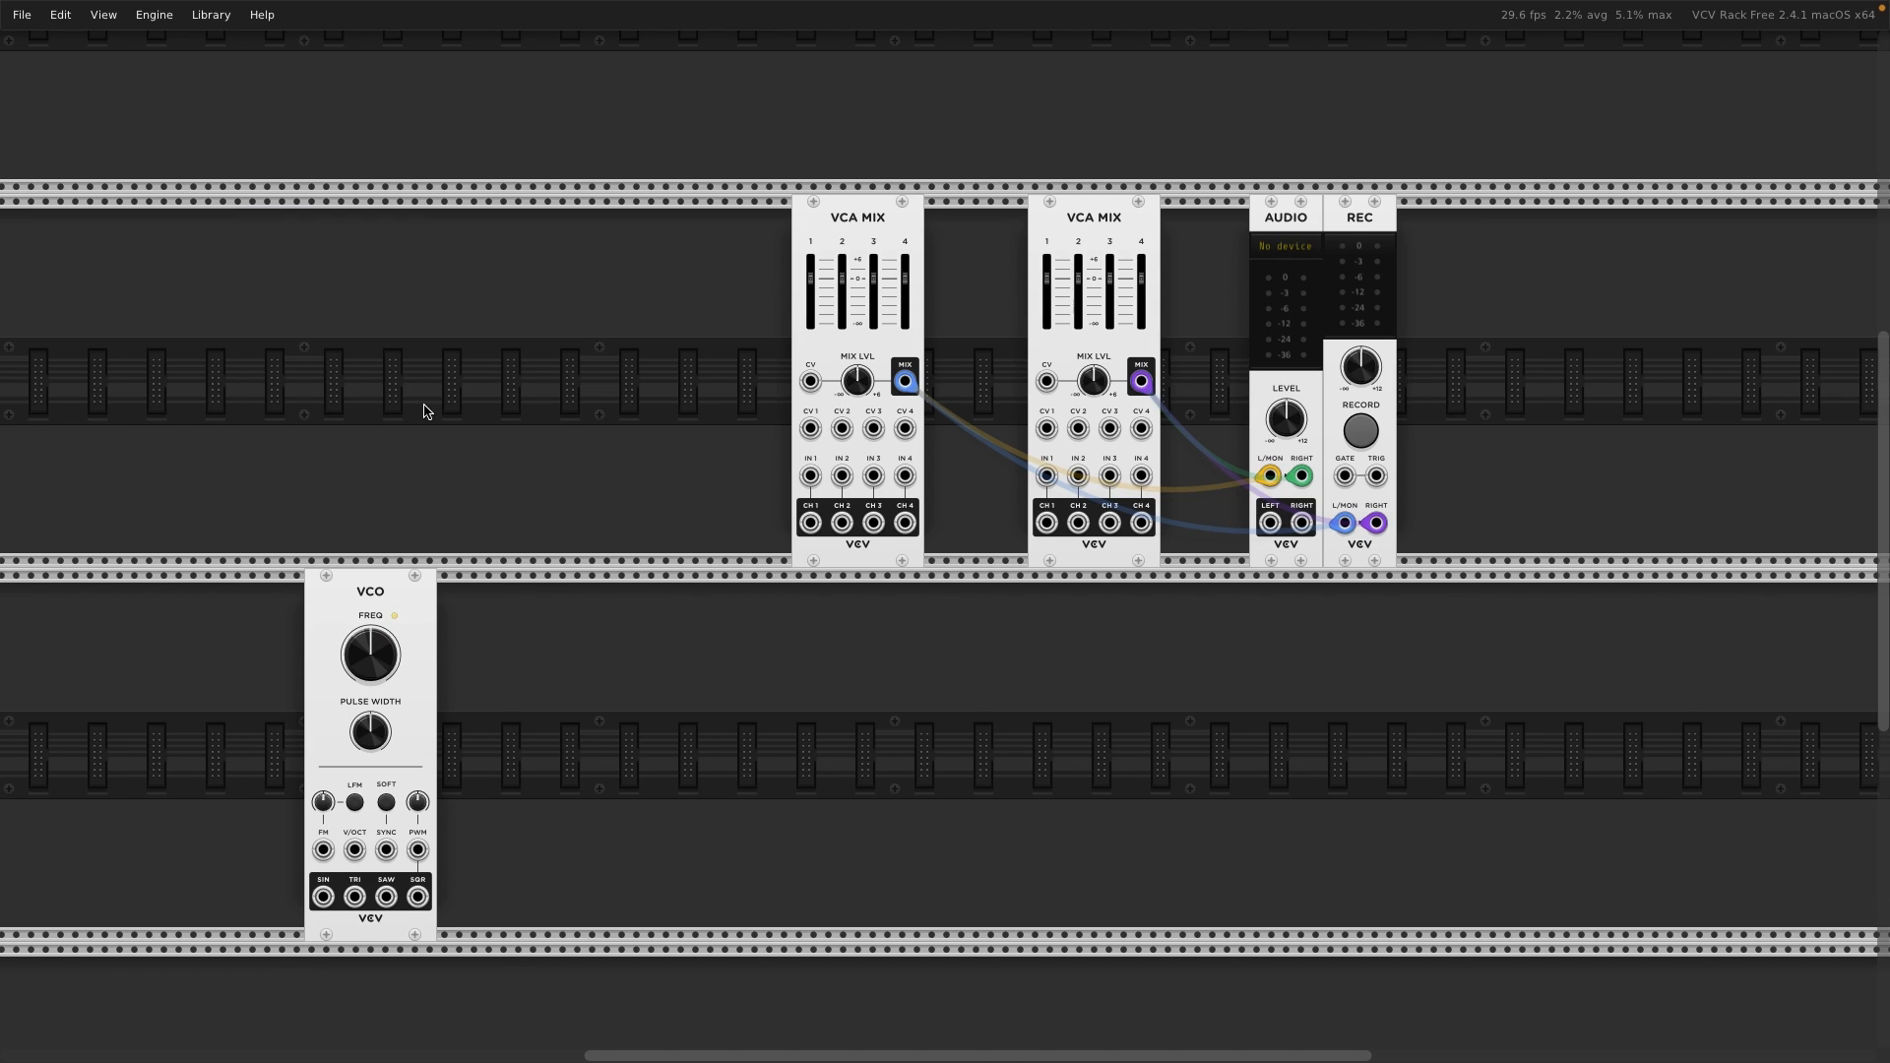
- Search the module library for "noise" and add the VCV Noise module above the VCO
right_click(433, 372)
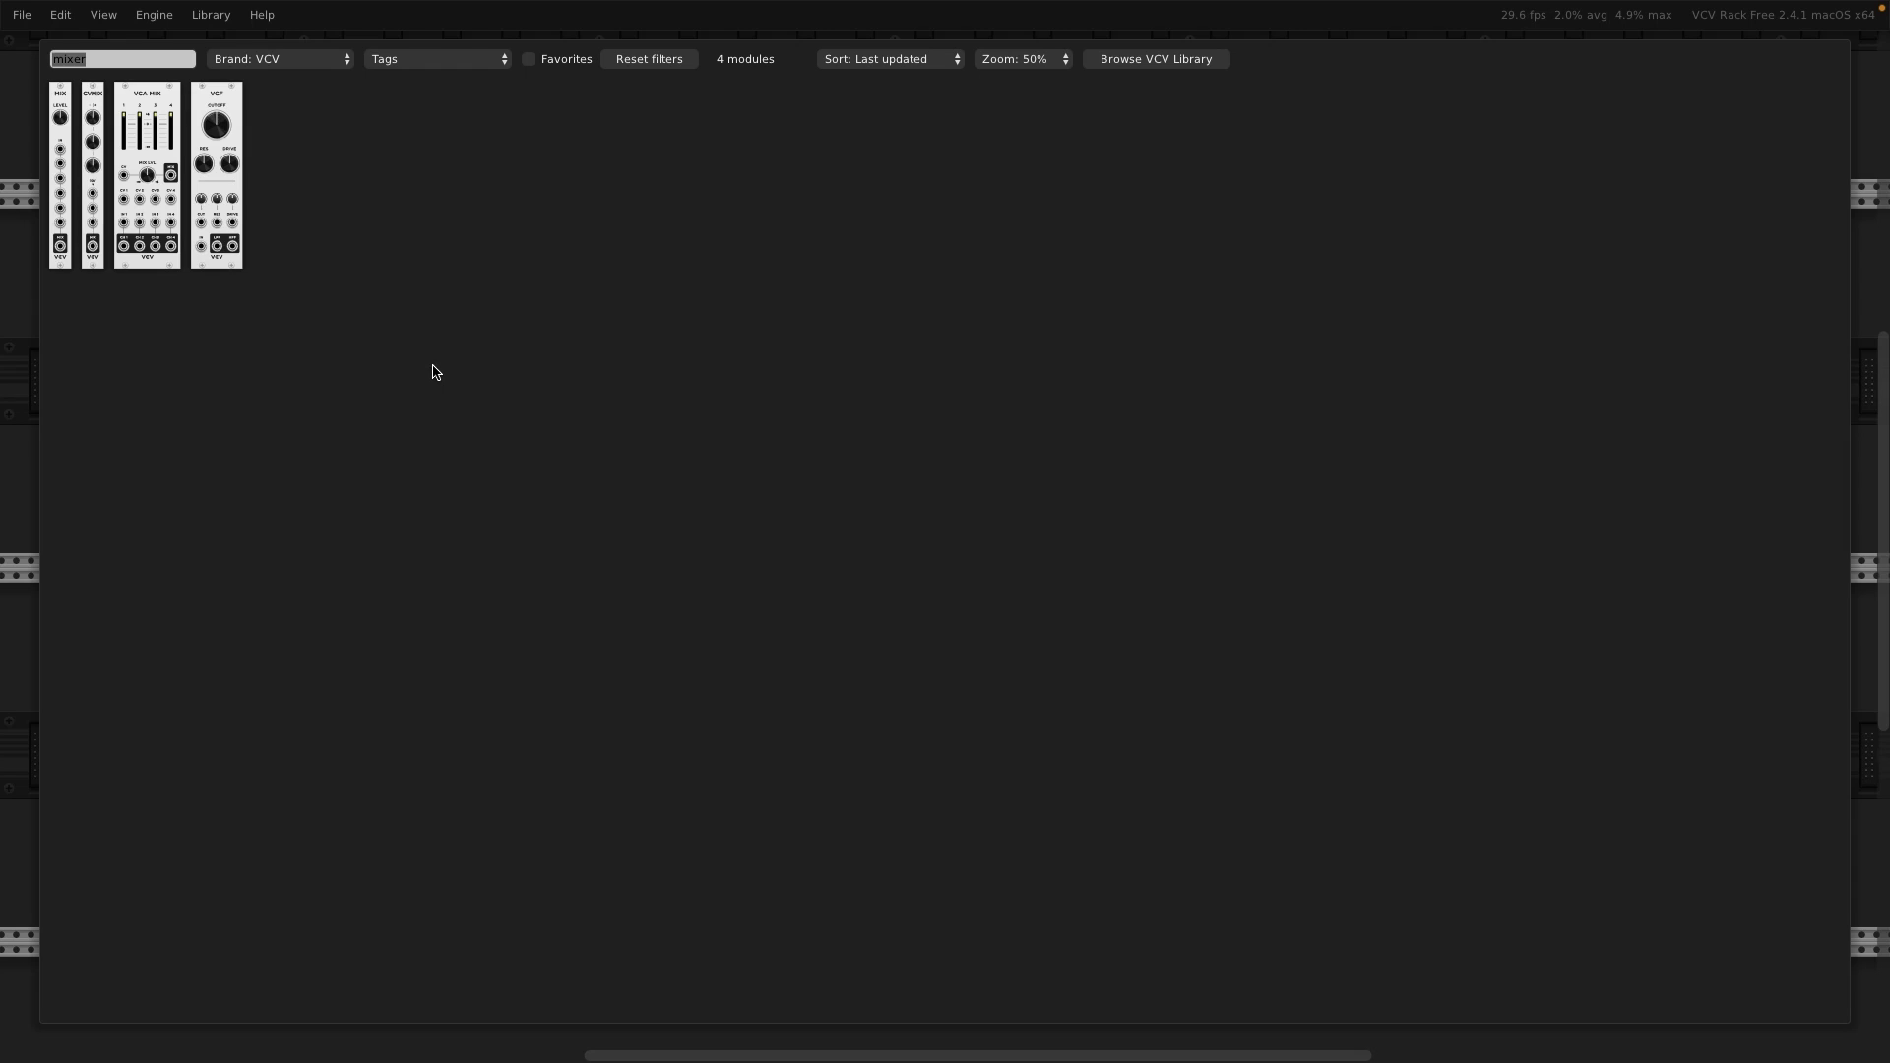
text(noise)
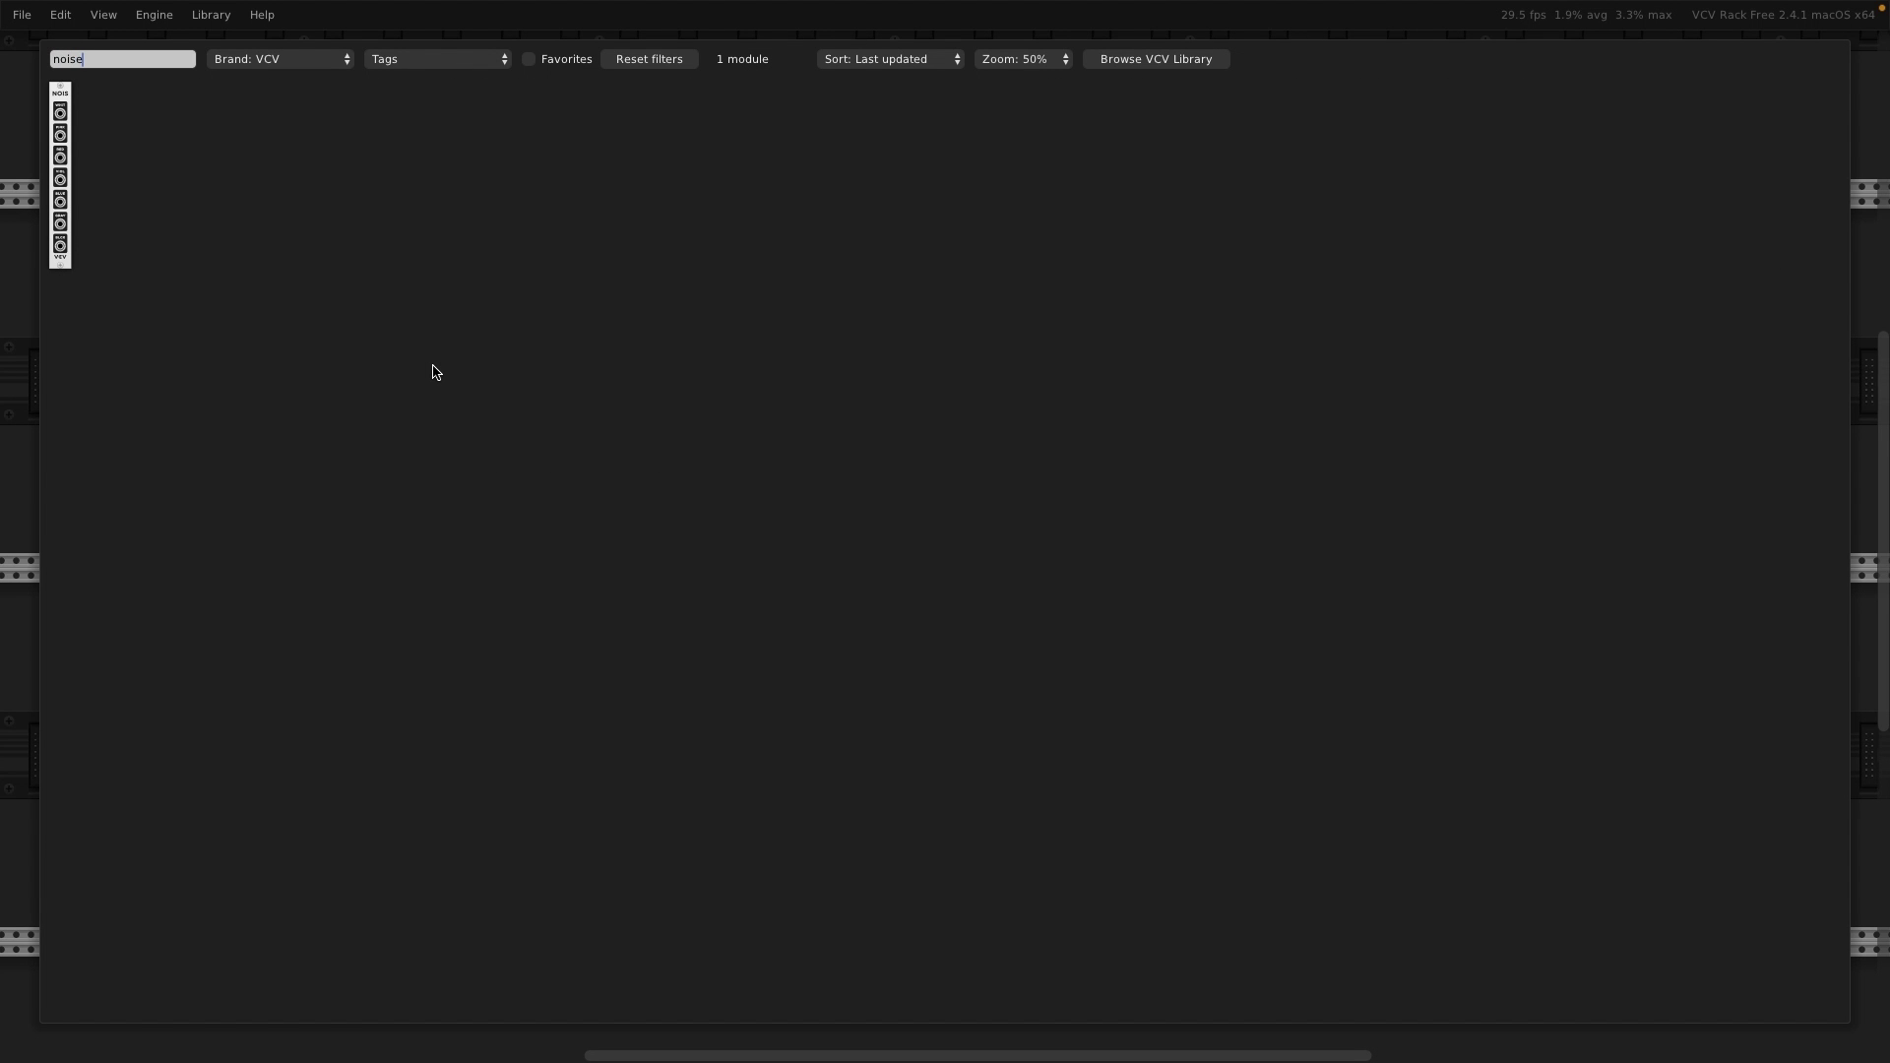
click(67, 211)
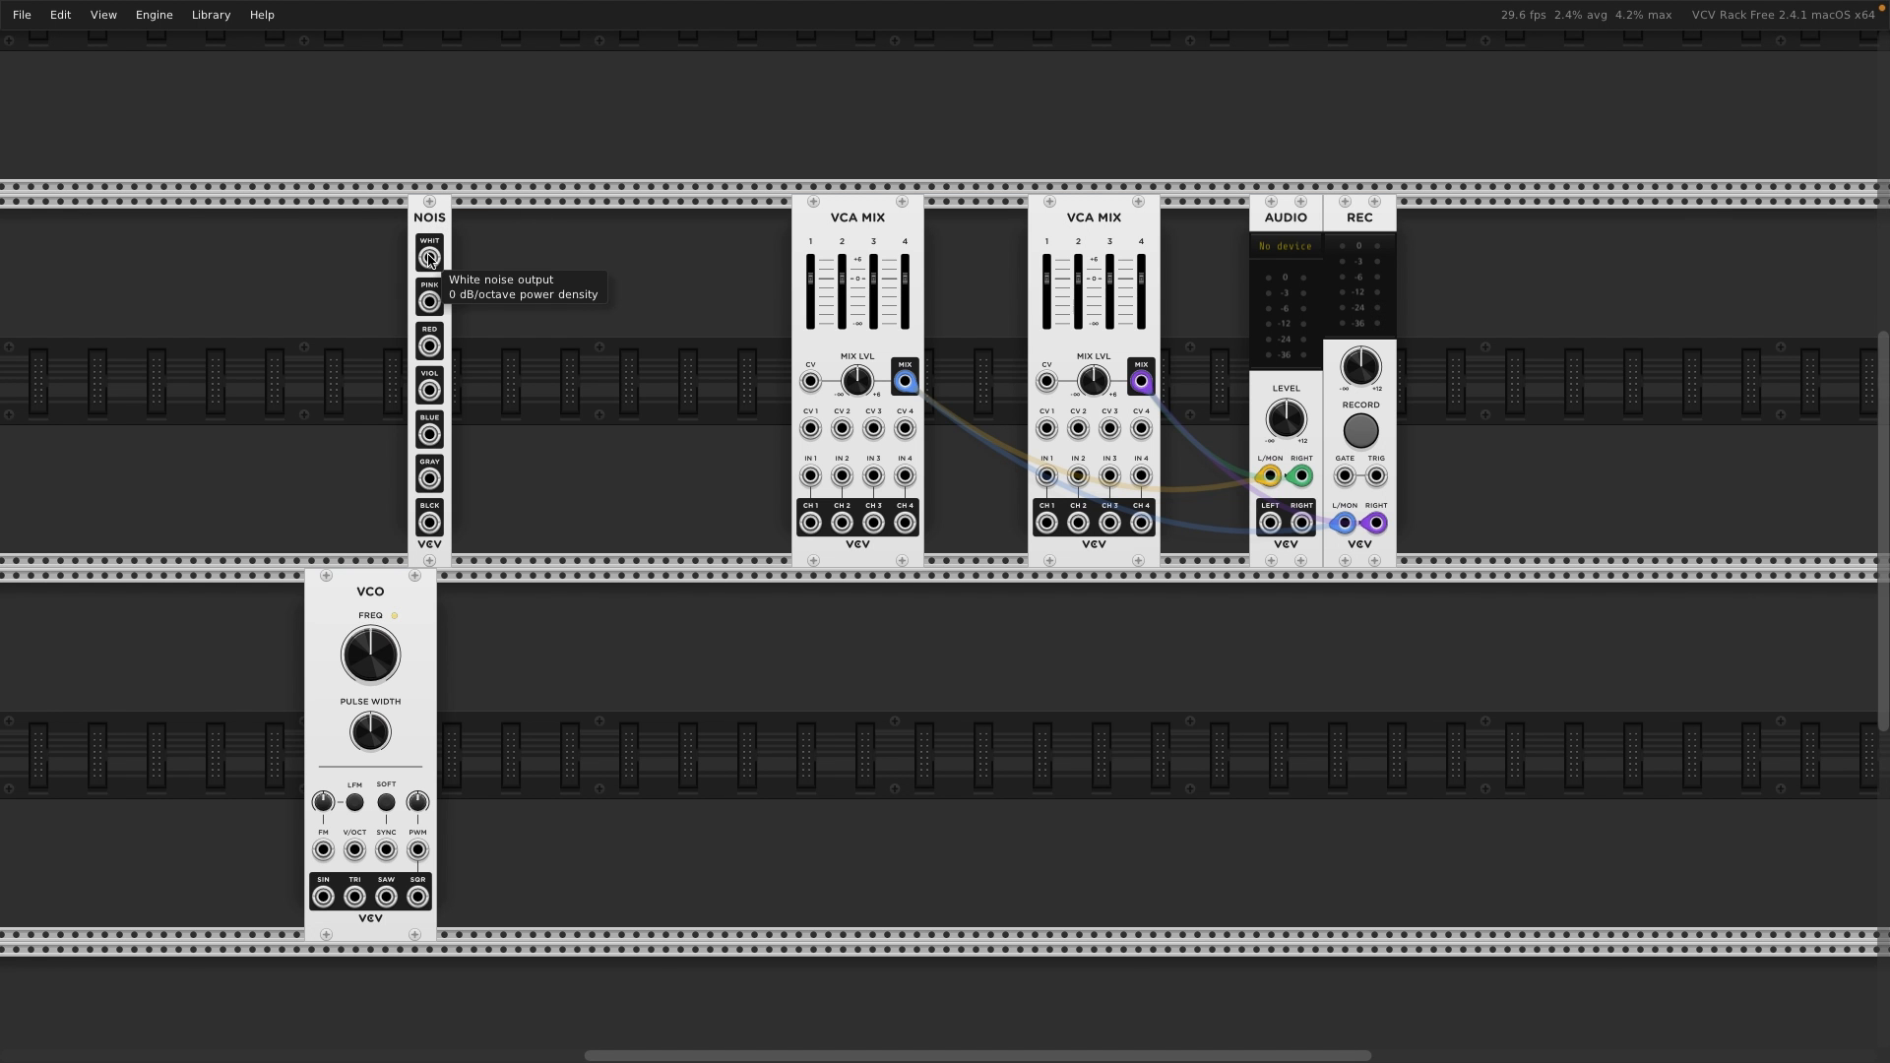
- Lower channel 1's level on the left VCA MIX with white noise patched into IN 1, and unplug that cable
drag(429, 258, 810, 478)
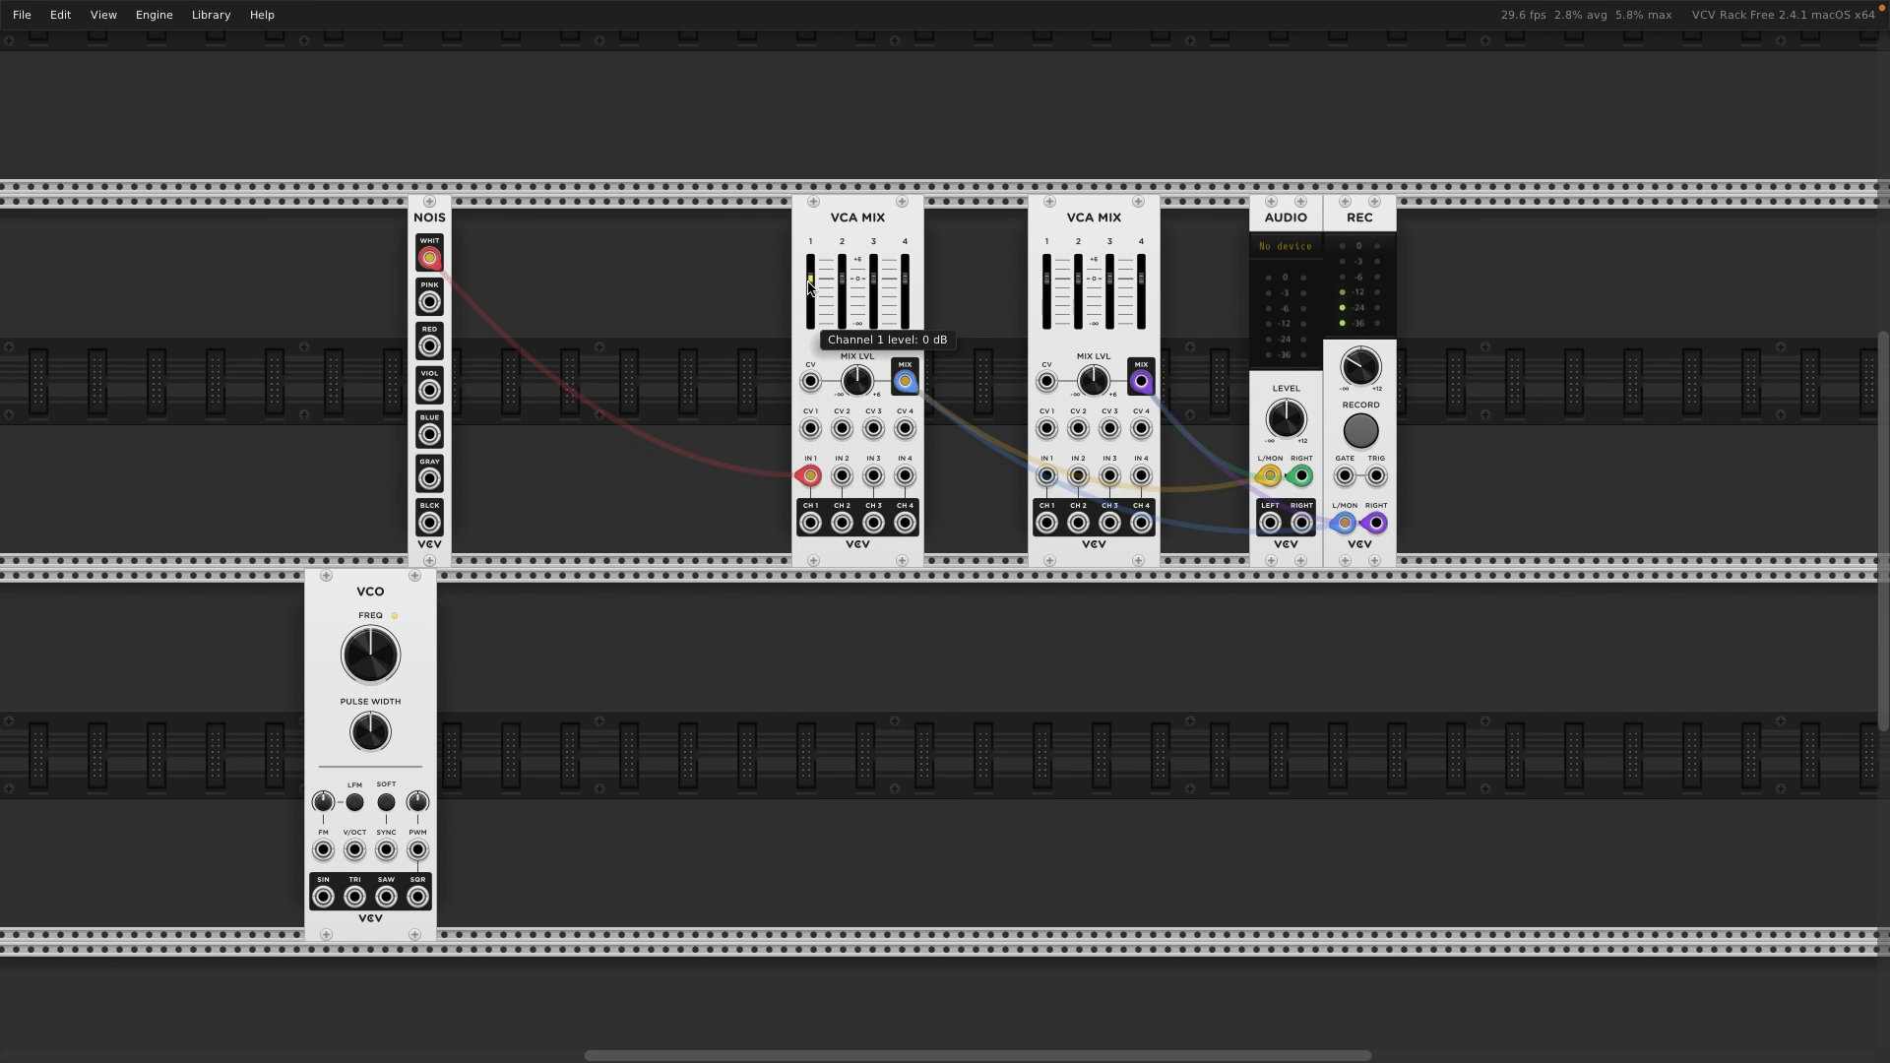
drag(809, 286, 809, 296)
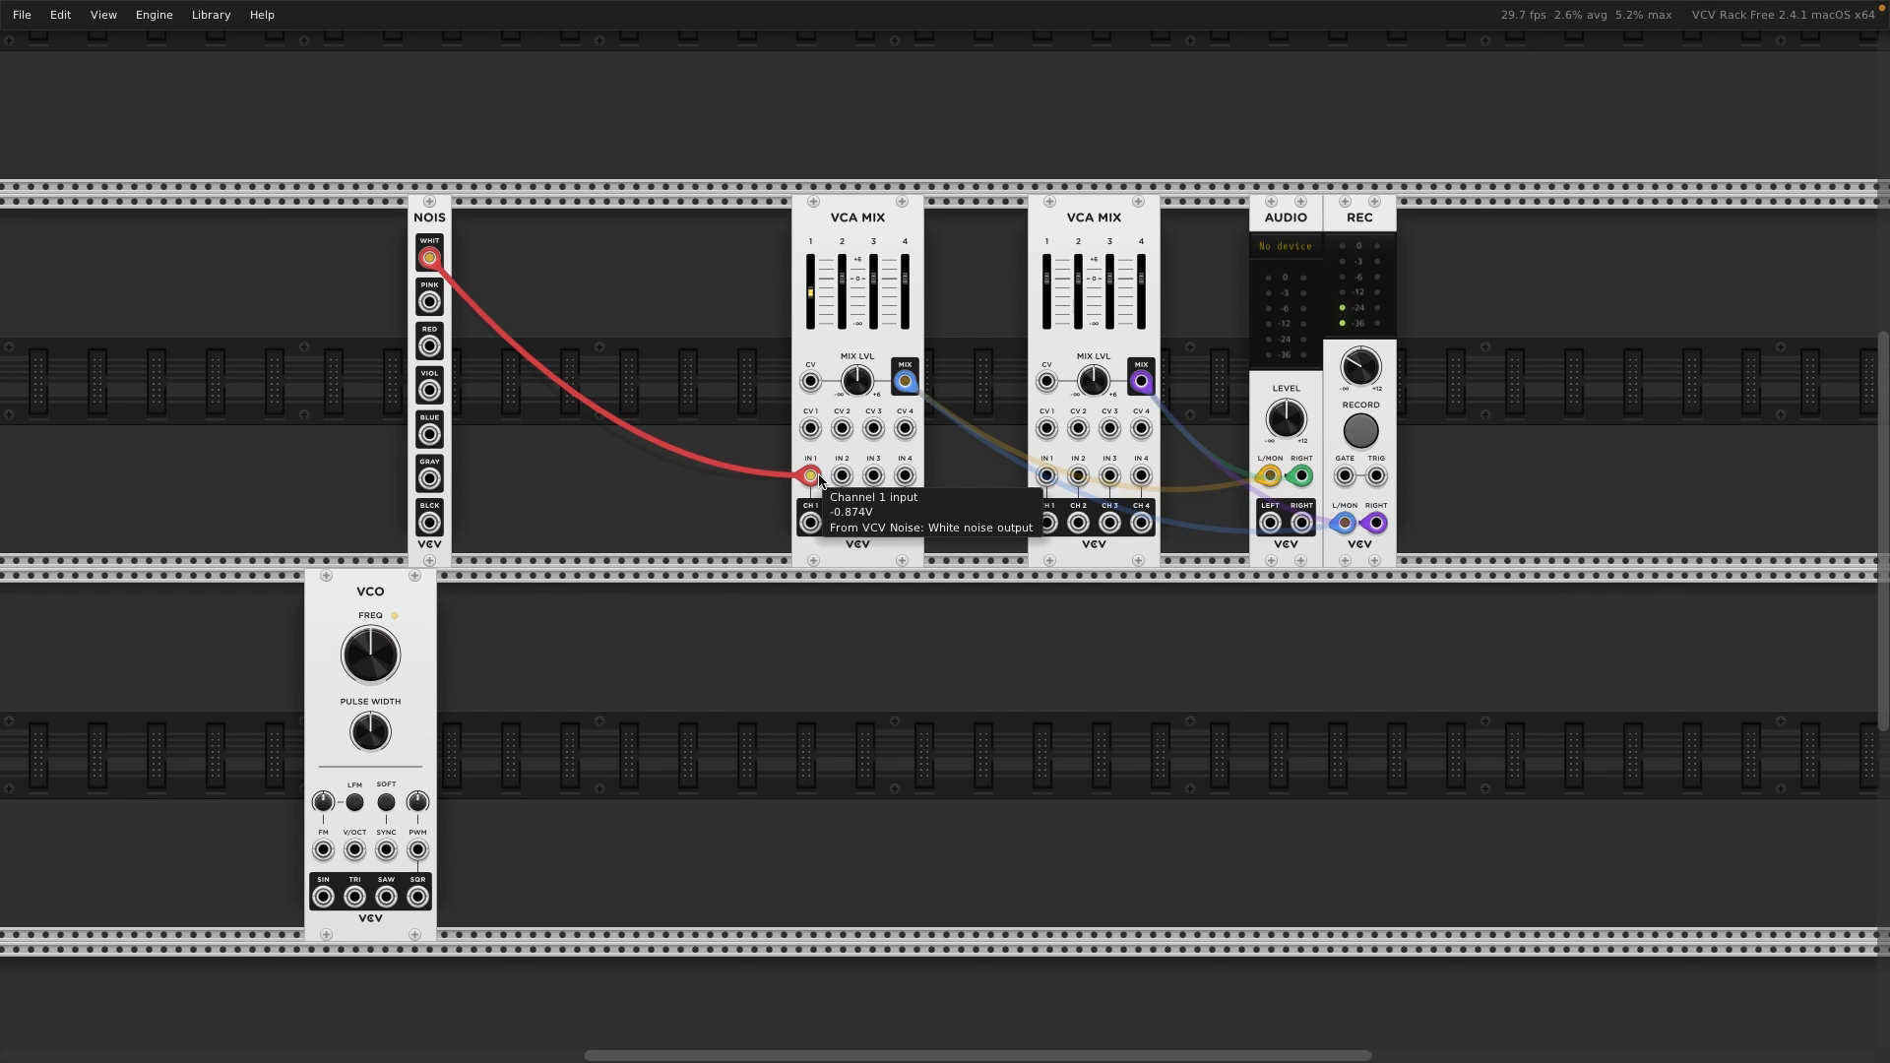
drag(811, 478, 696, 413)
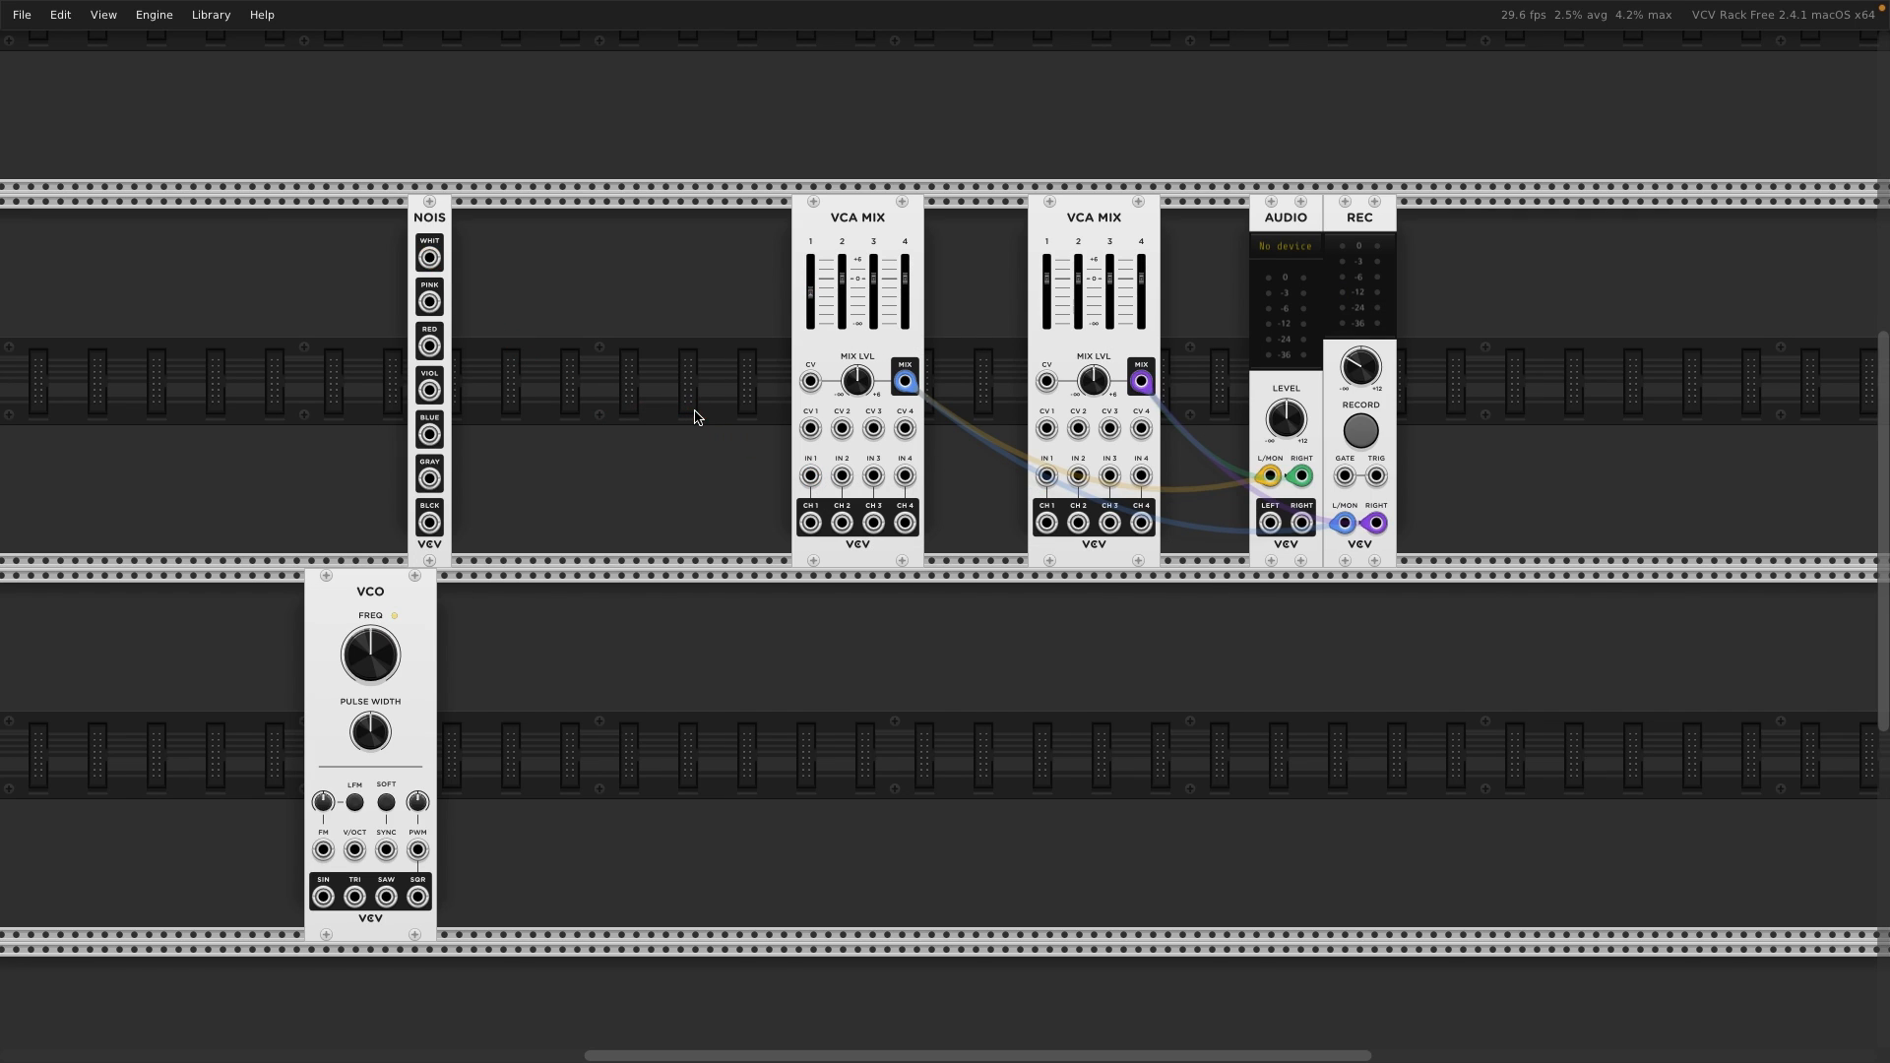
- Search the module library for "vcf", add the VCF left of the mixers and place the Noise module directly against its left side
right_click(608, 335)
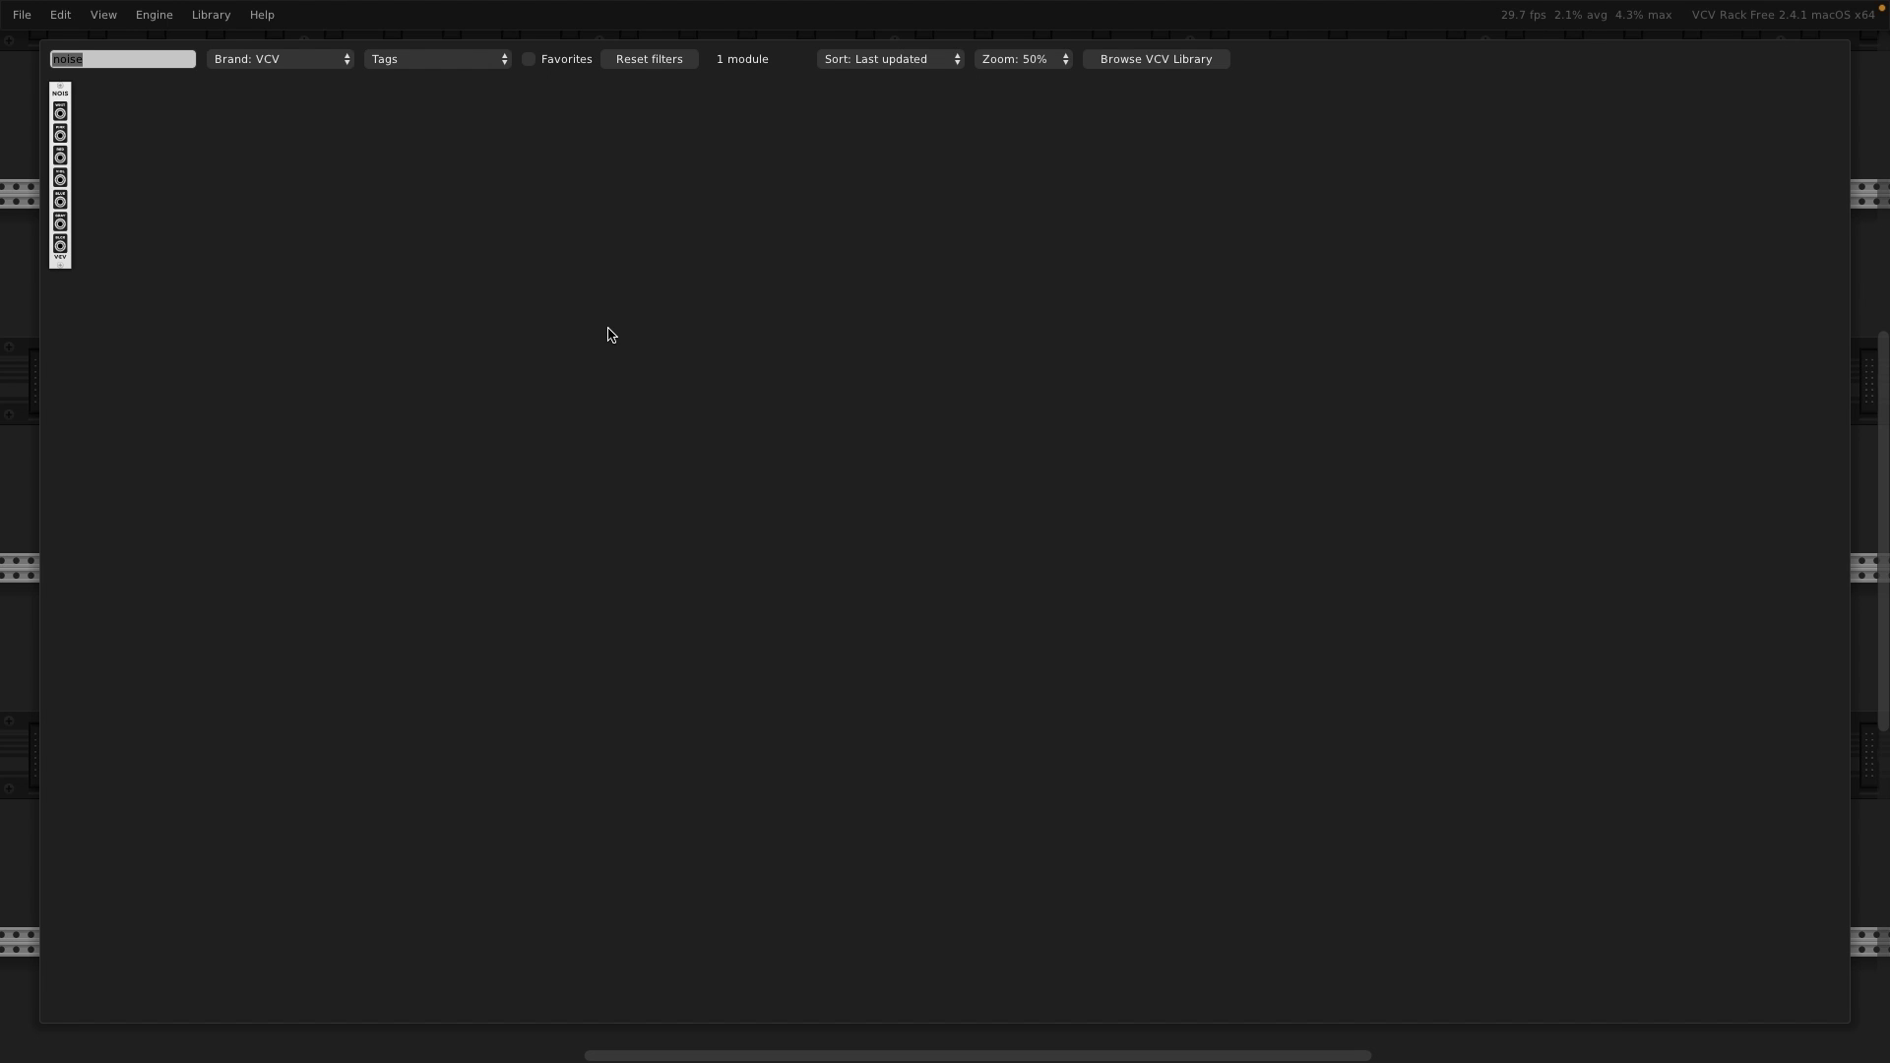
text(vcf)
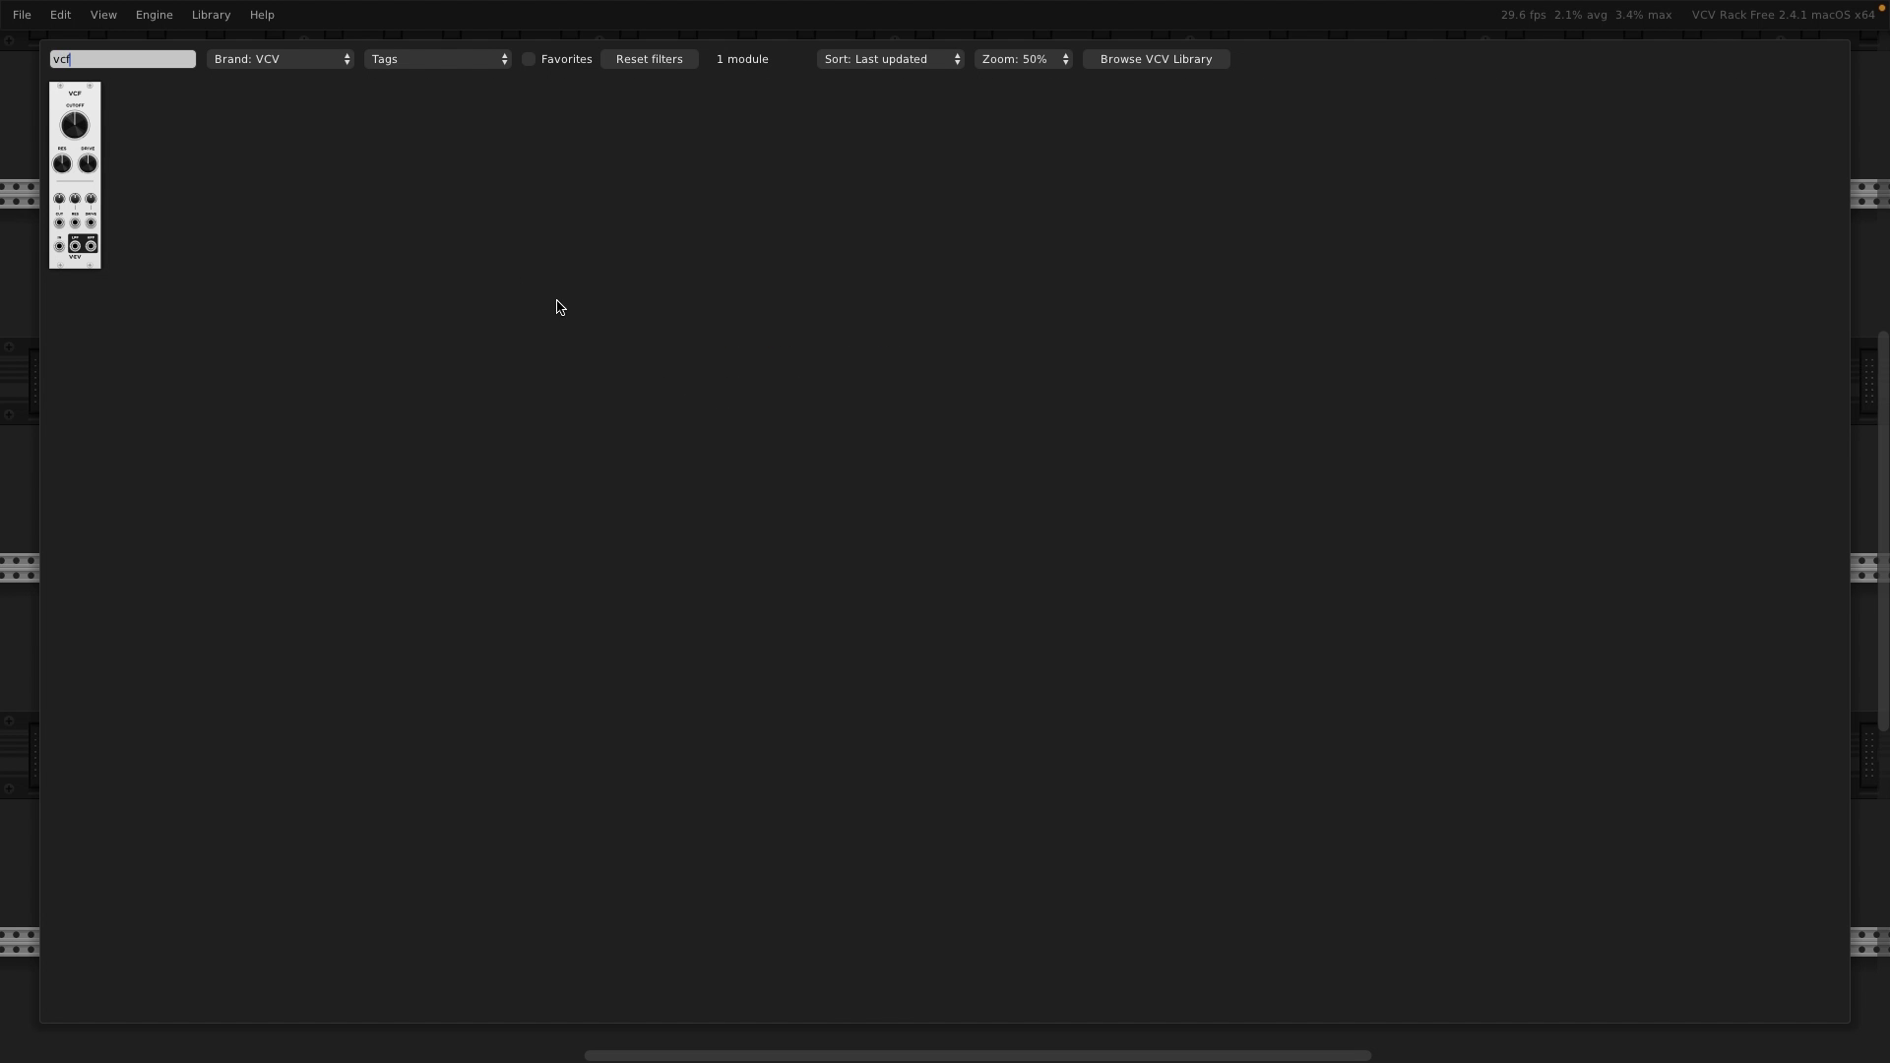
click(85, 113)
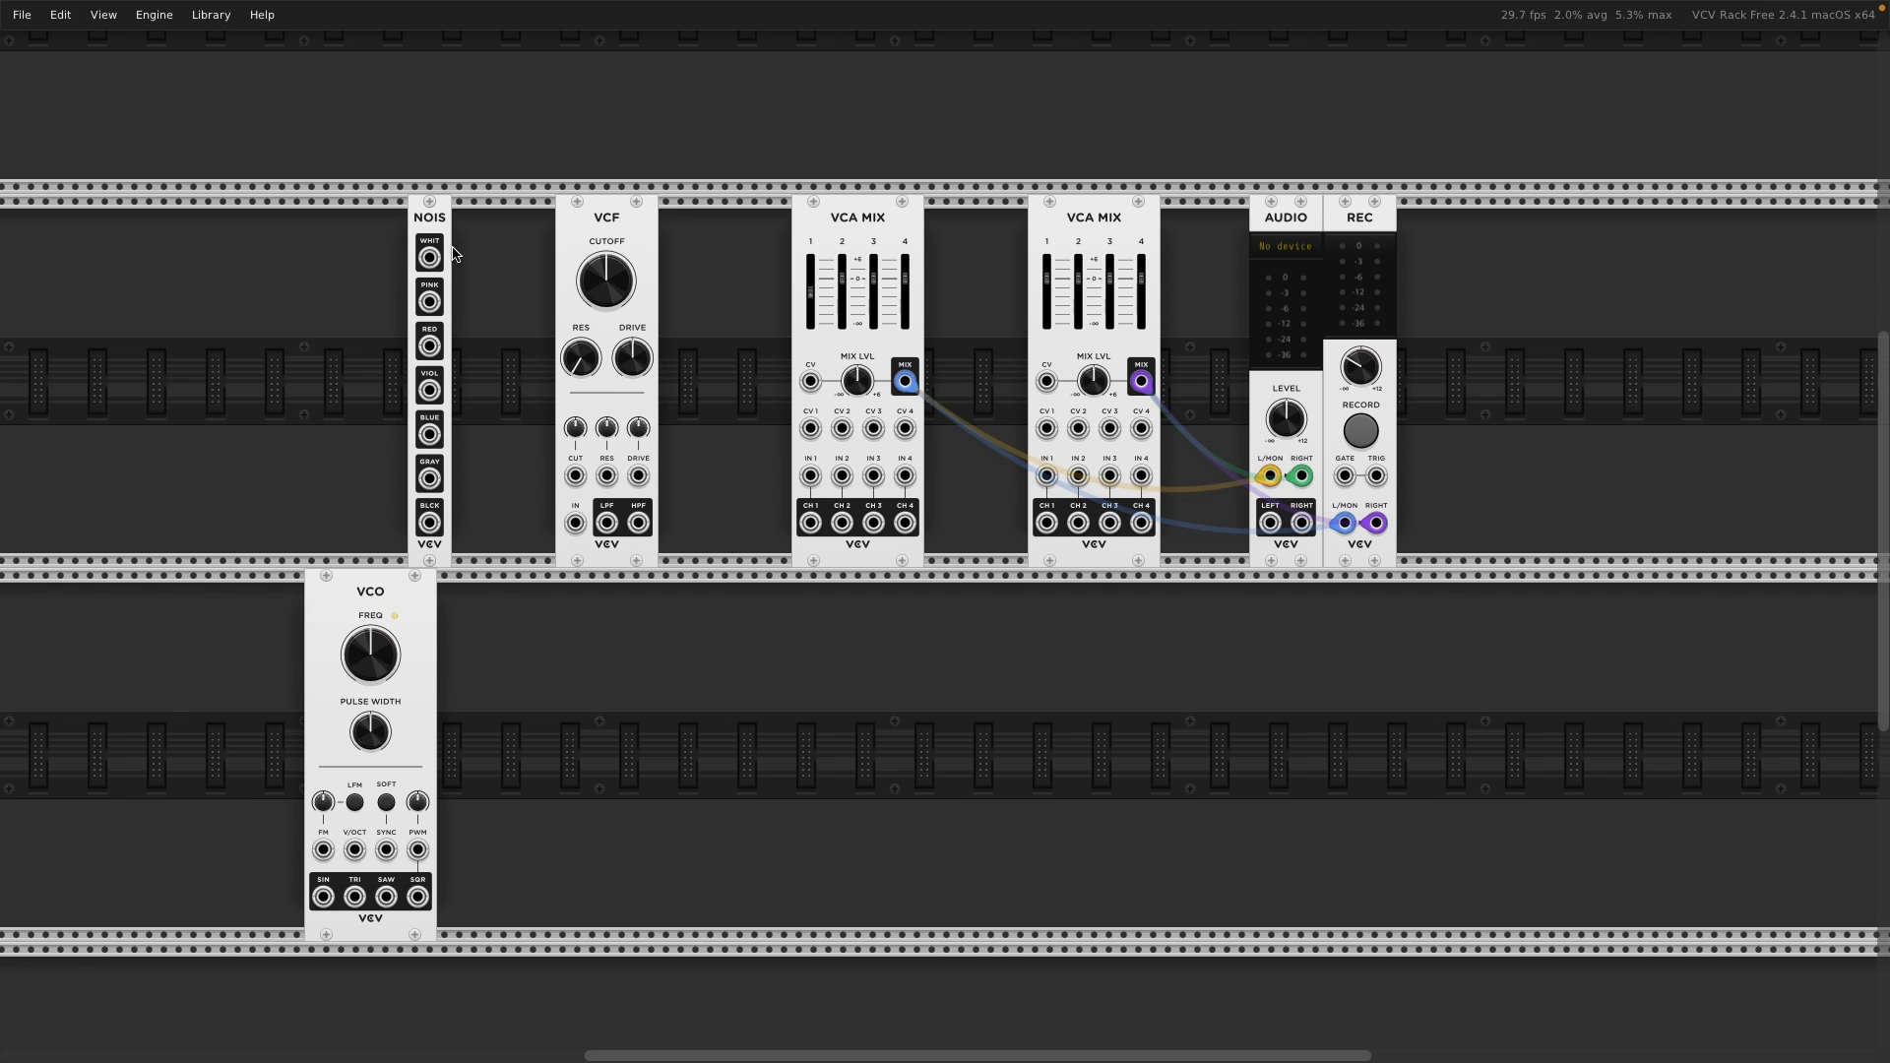
drag(613, 212, 624, 214)
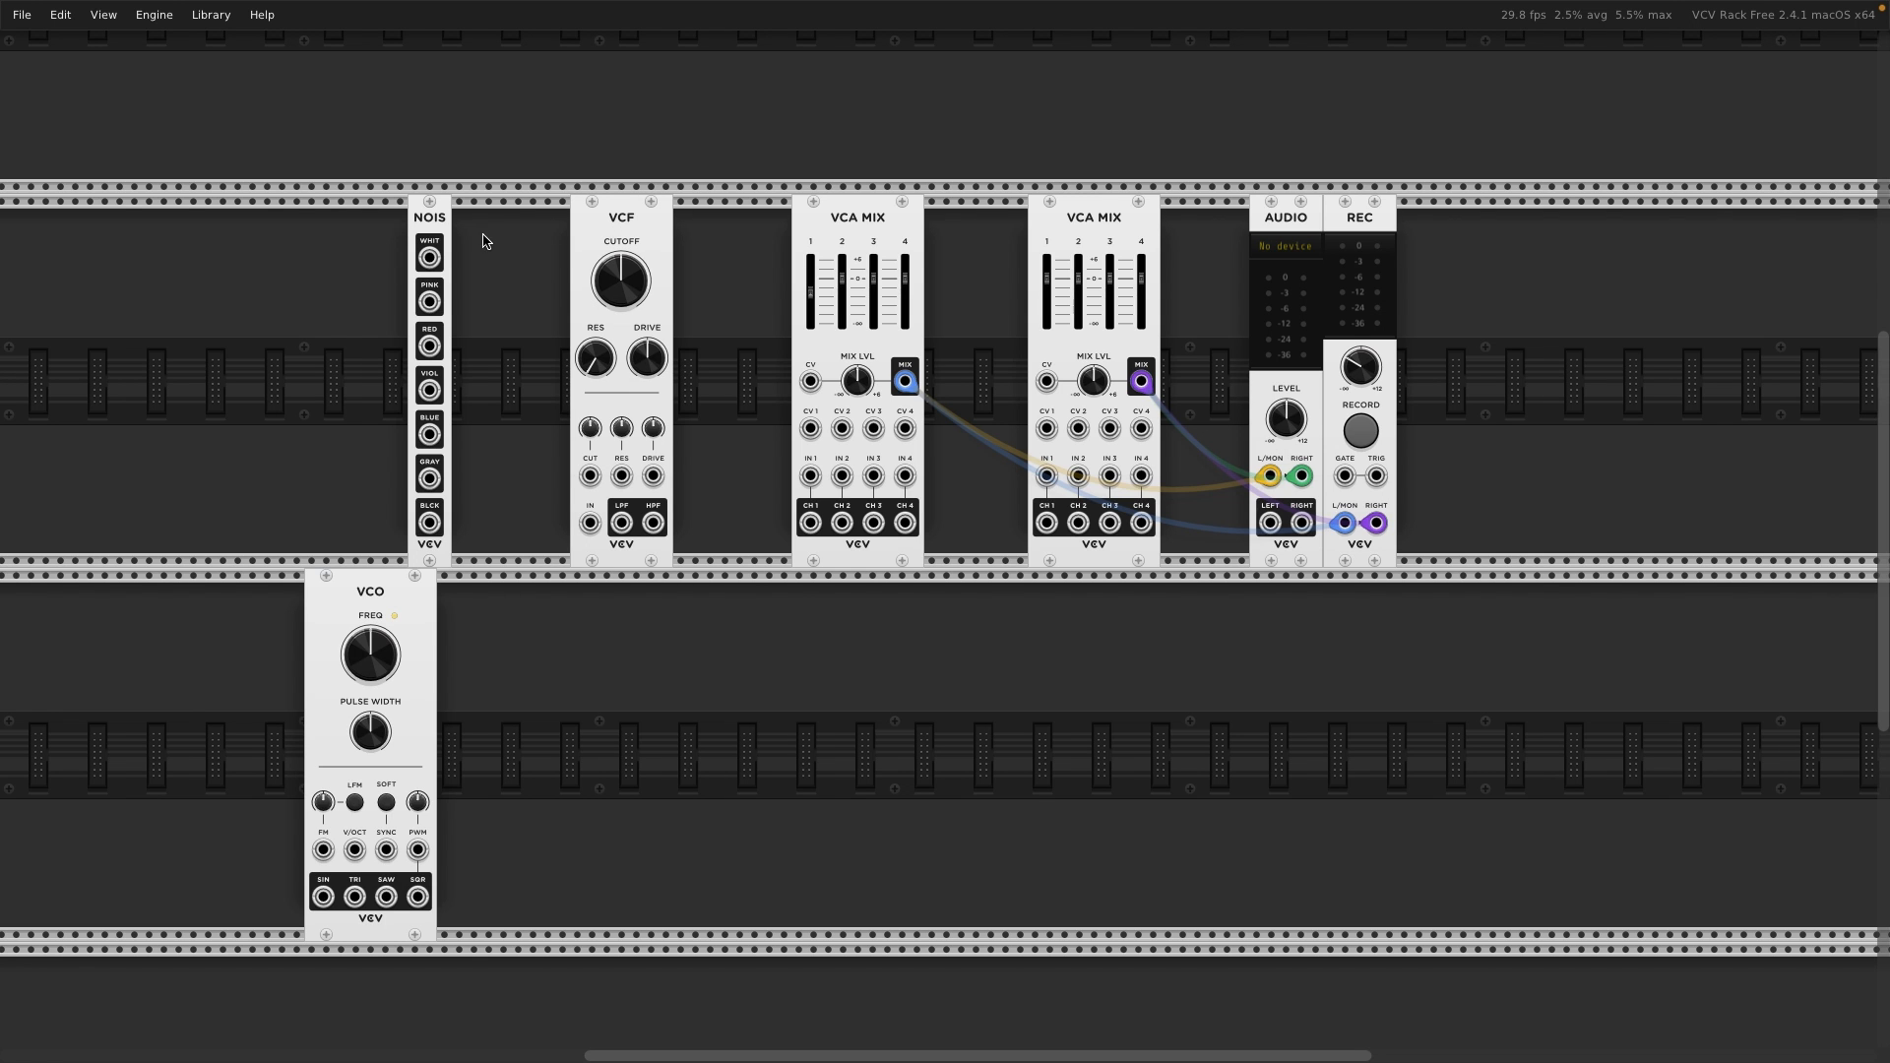
drag(449, 219, 567, 218)
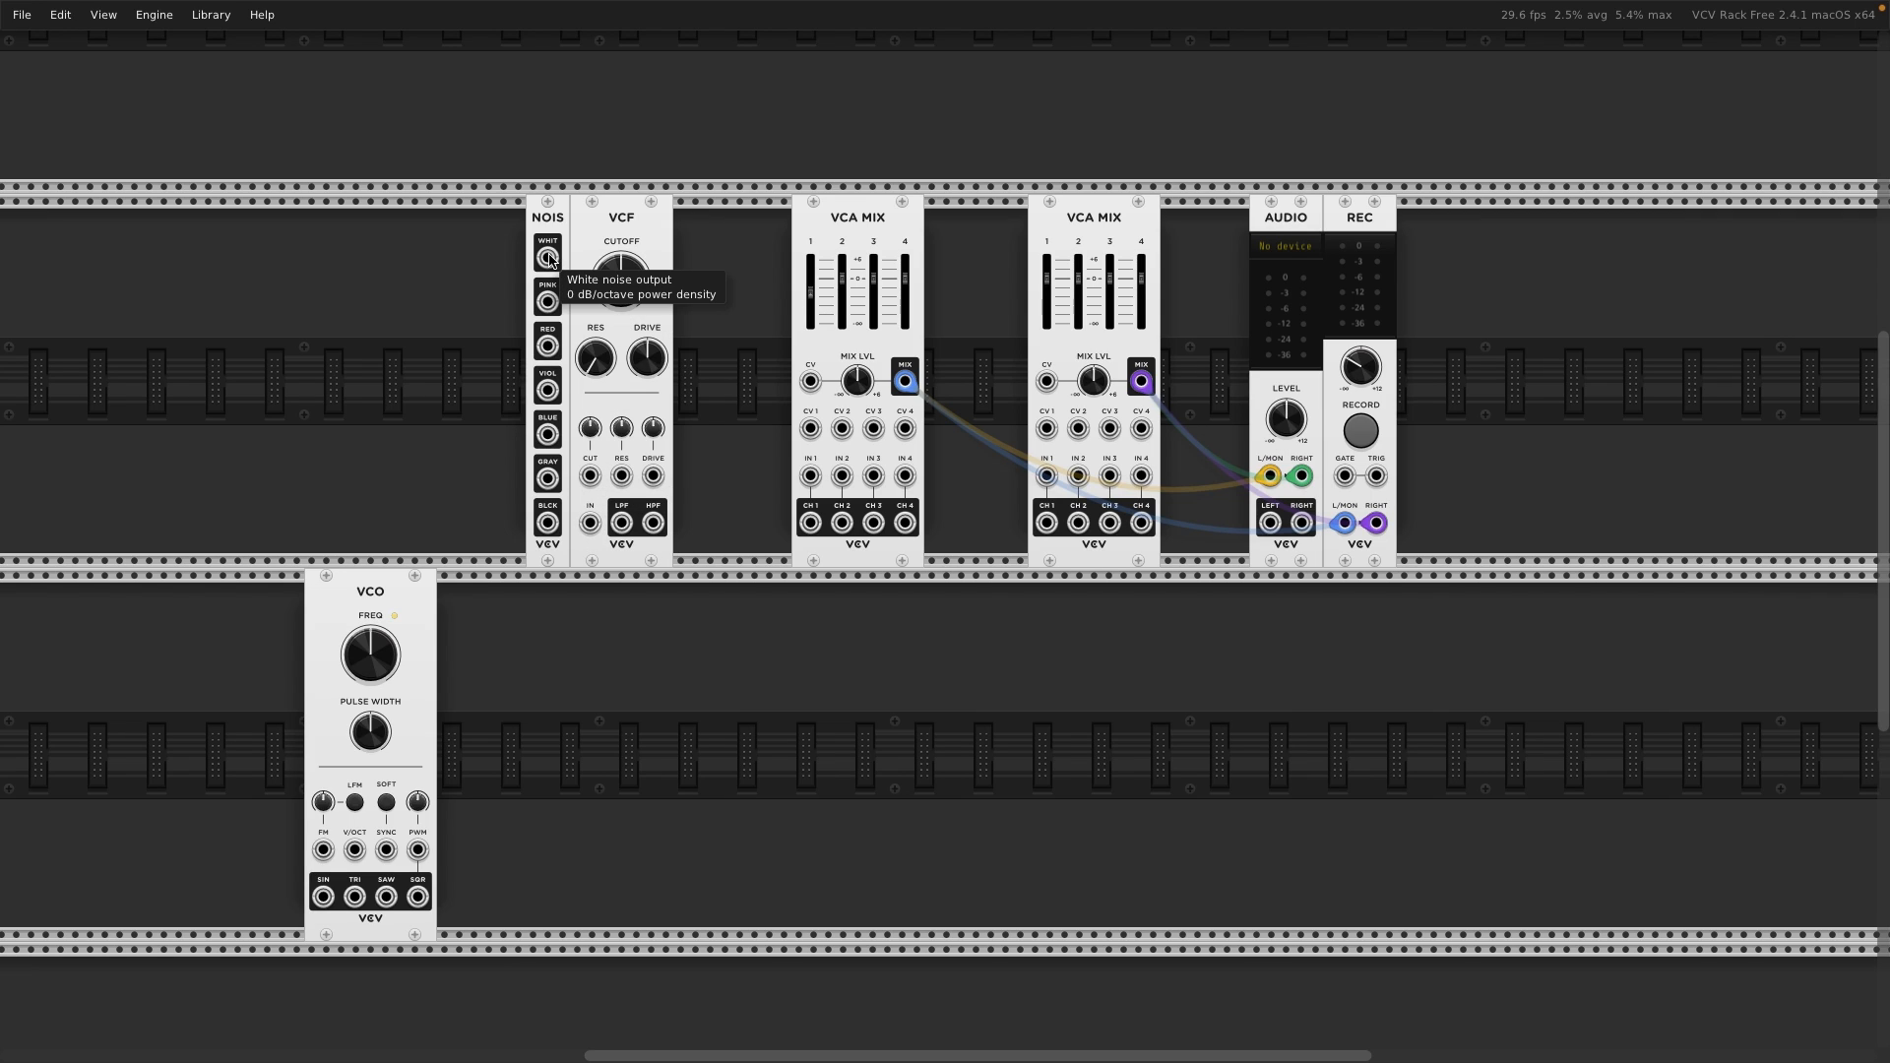
- Patch the white noise output into the VCF, try its cutoff, and connect the lowpass output to IN 1 of the left VCA MIX
drag(548, 258, 549, 259)
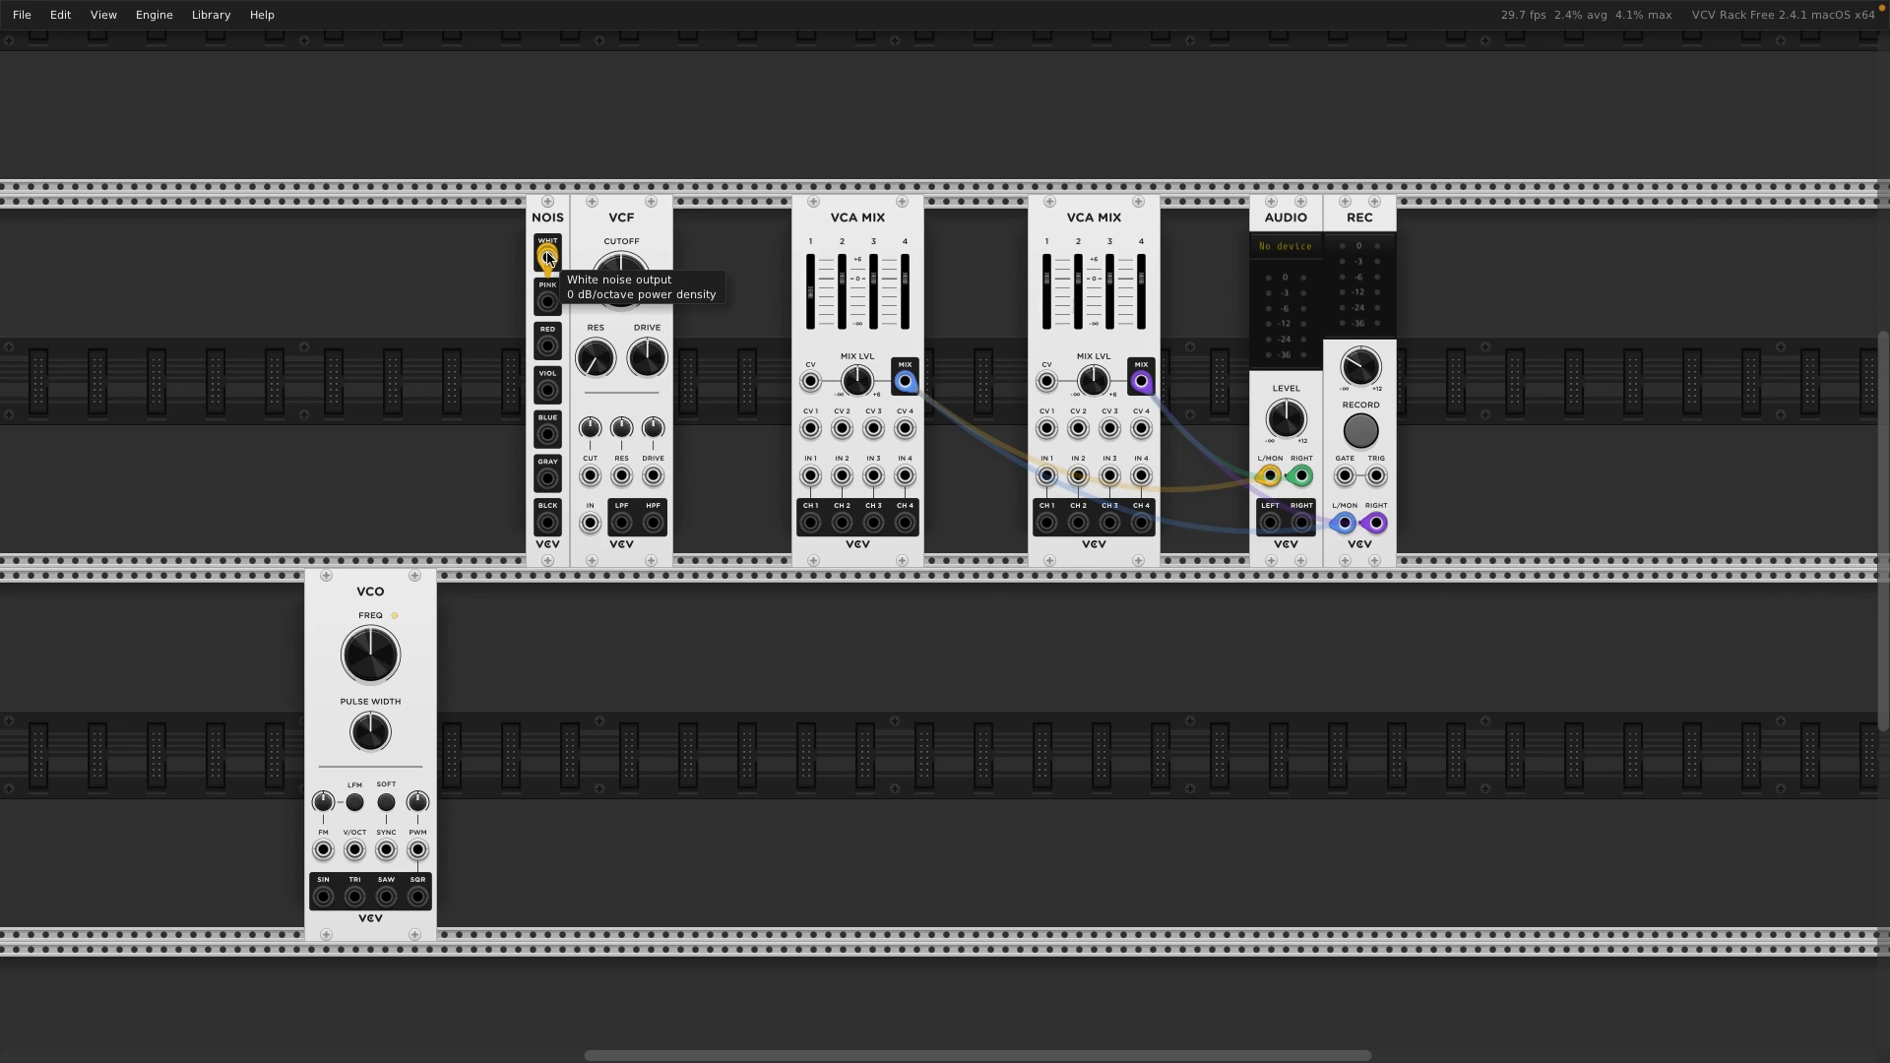
drag(550, 259, 587, 521)
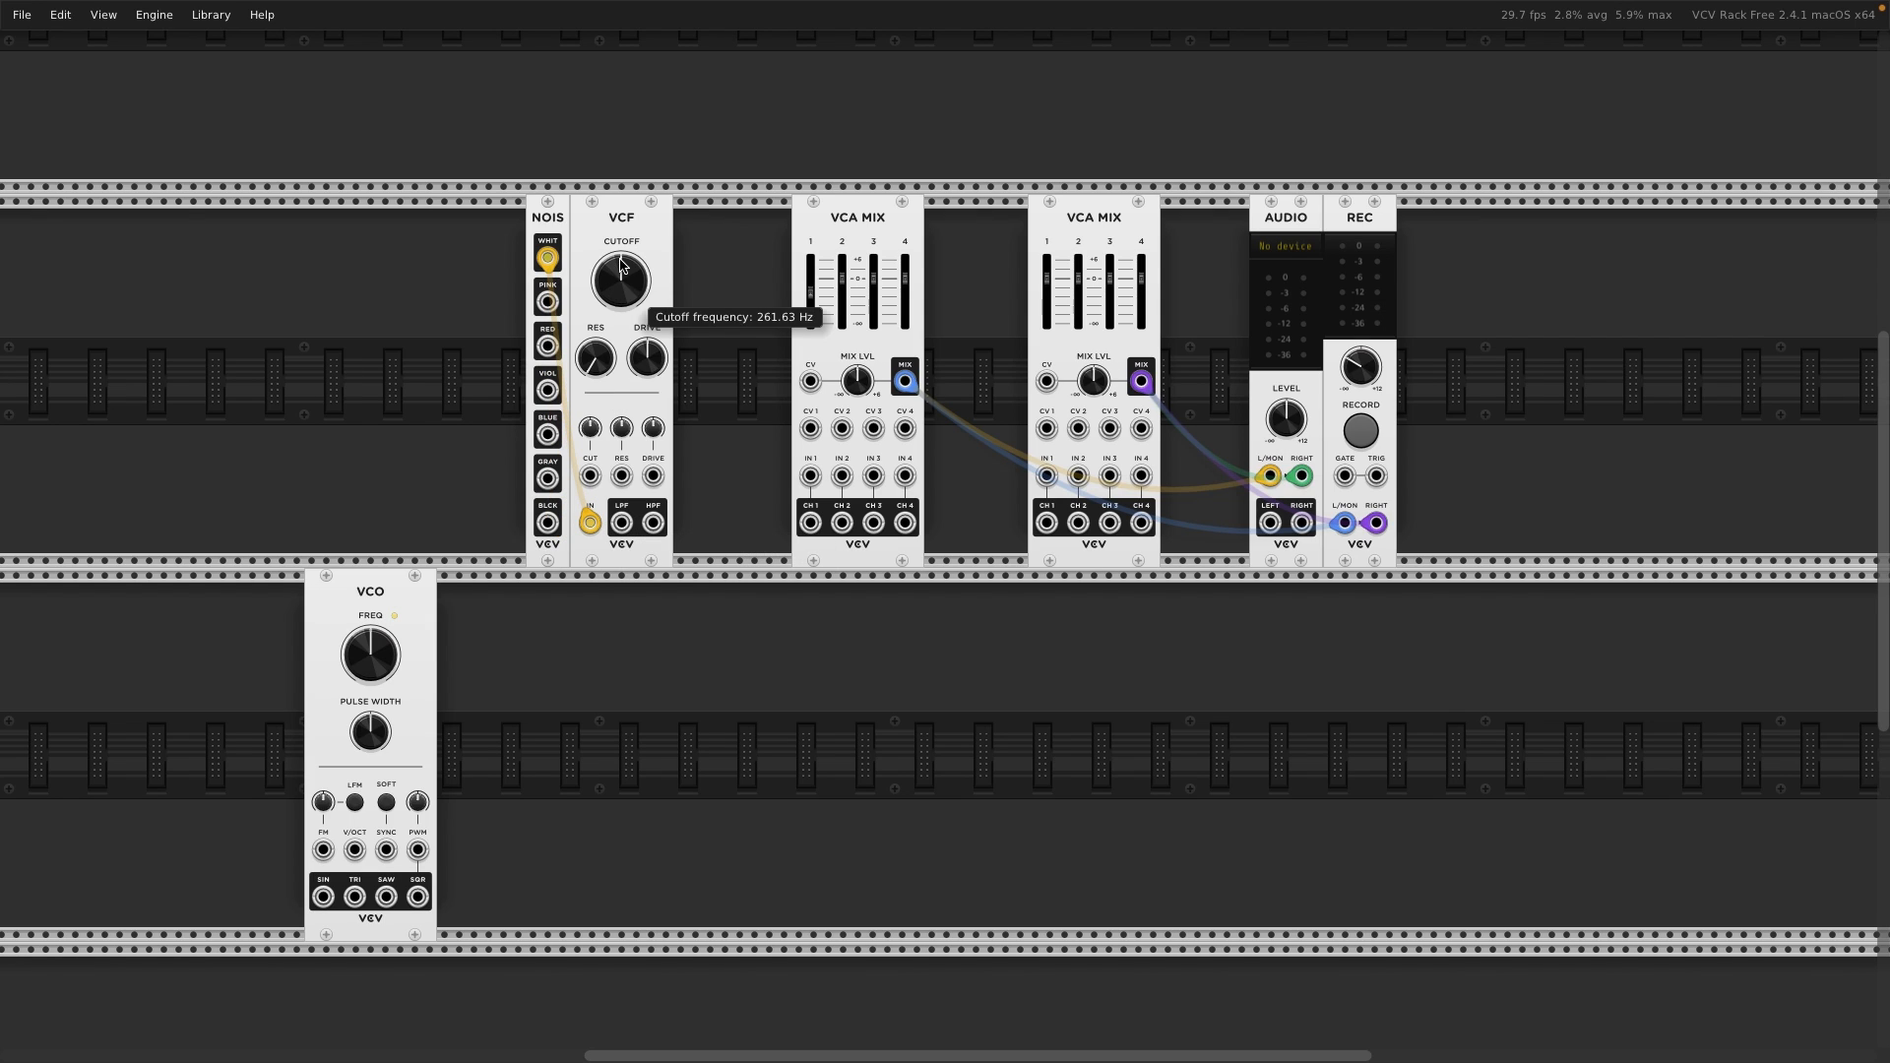
drag(615, 254, 614, 281)
drag(606, 271, 606, 231)
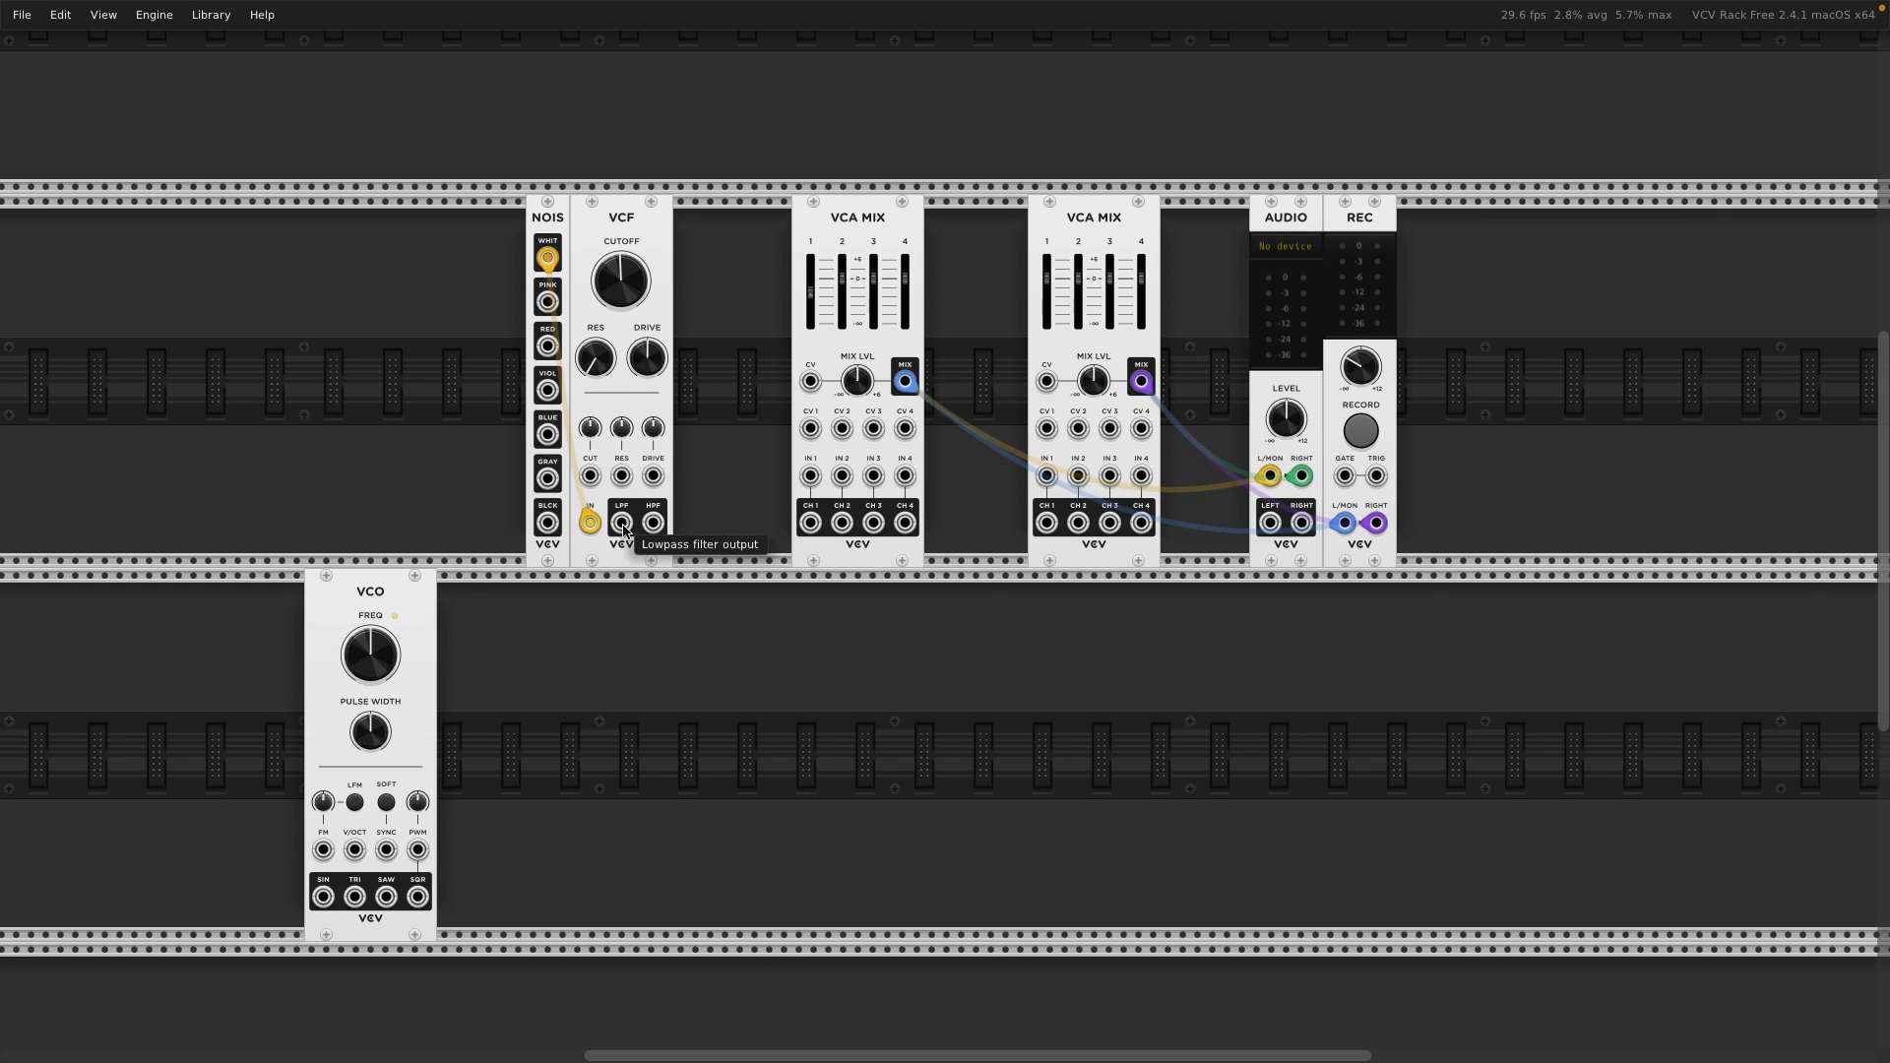
drag(623, 530, 812, 476)
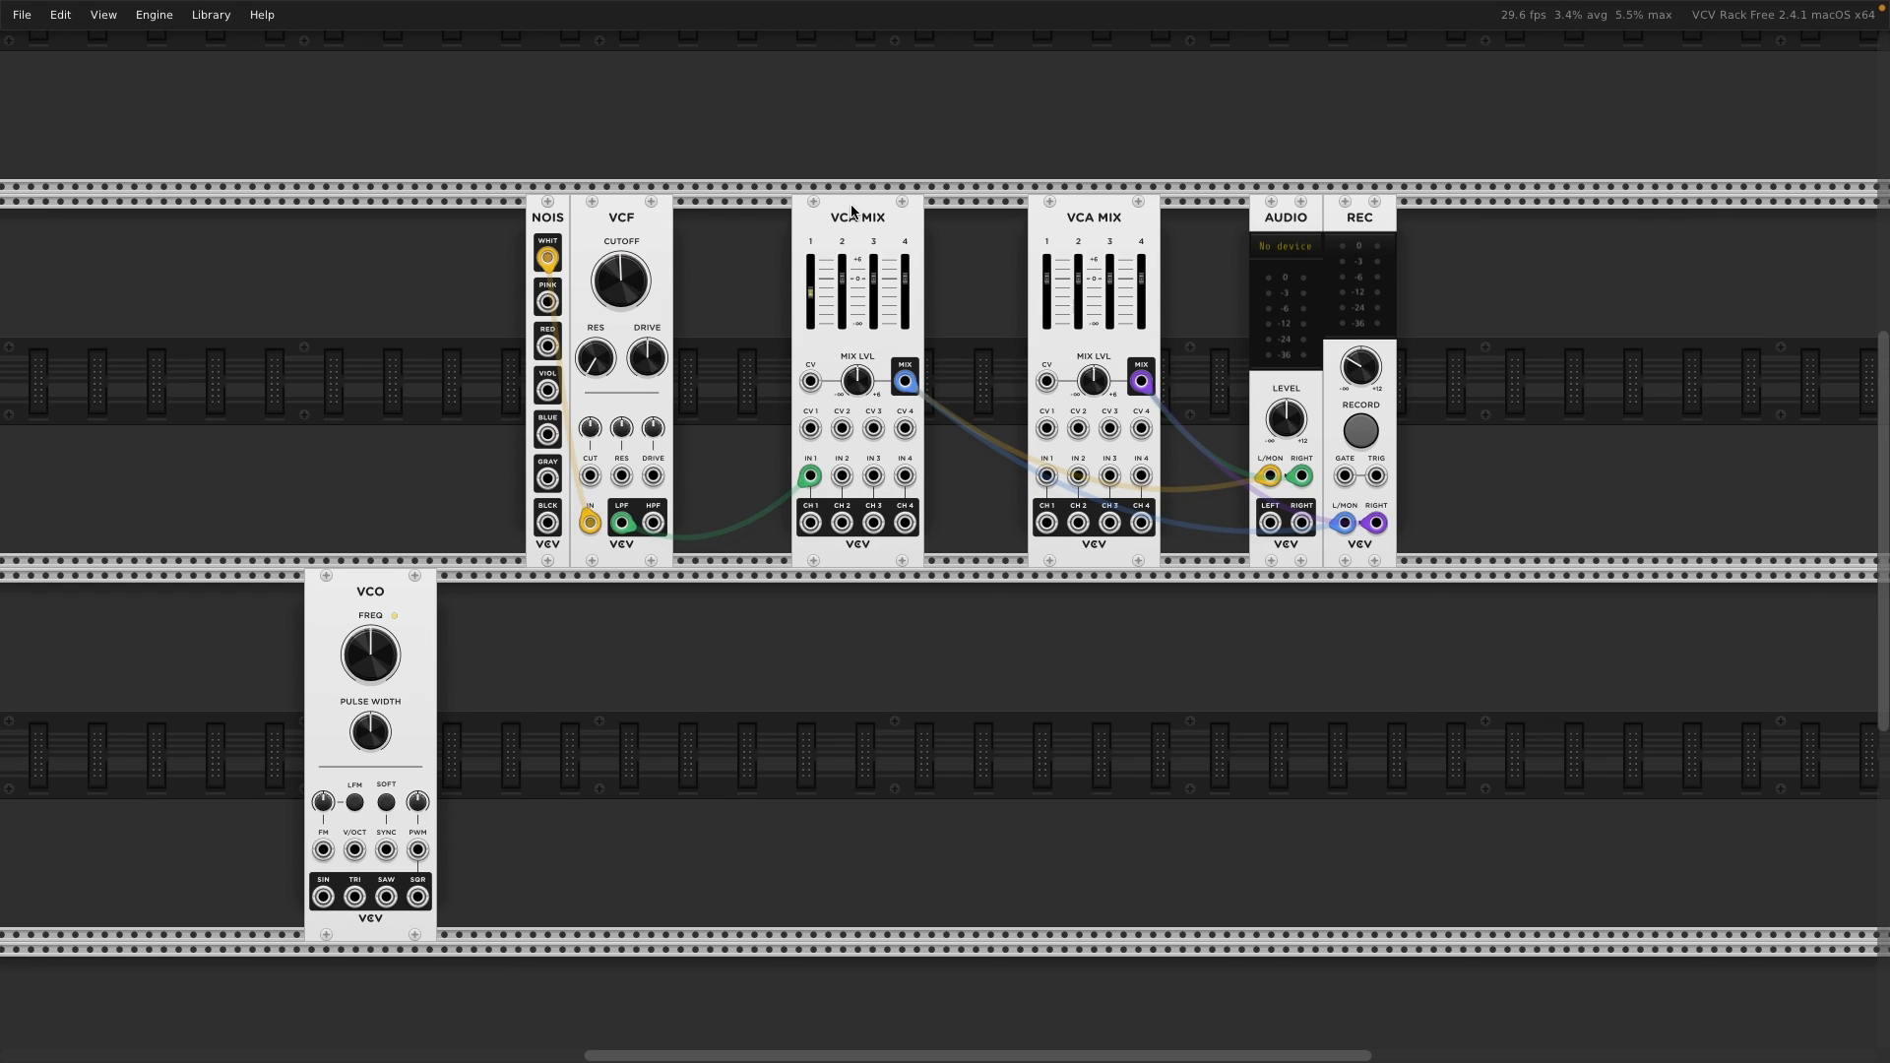
- Shift the left VCA MIX closer to the VCF, search the module library for "delay", and add the Delay between the mixers
drag(853, 210, 793, 212)
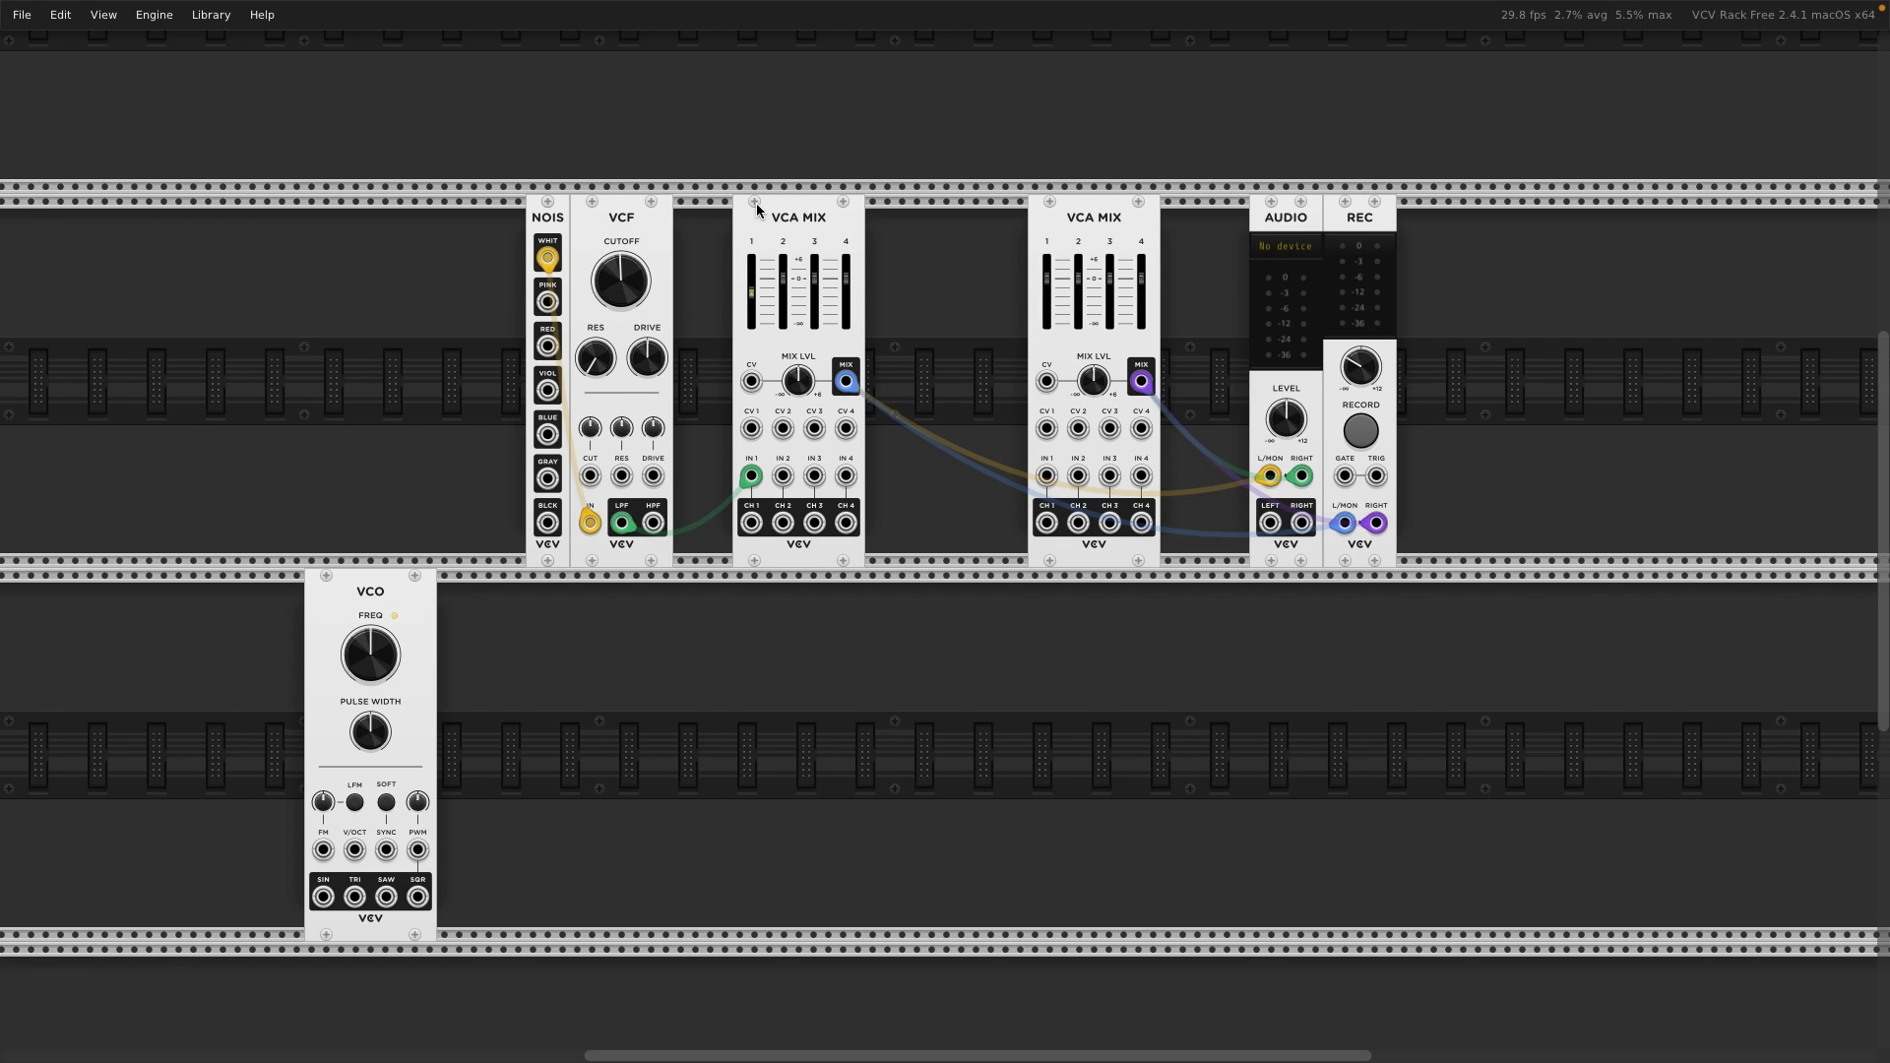
right_click(902, 282)
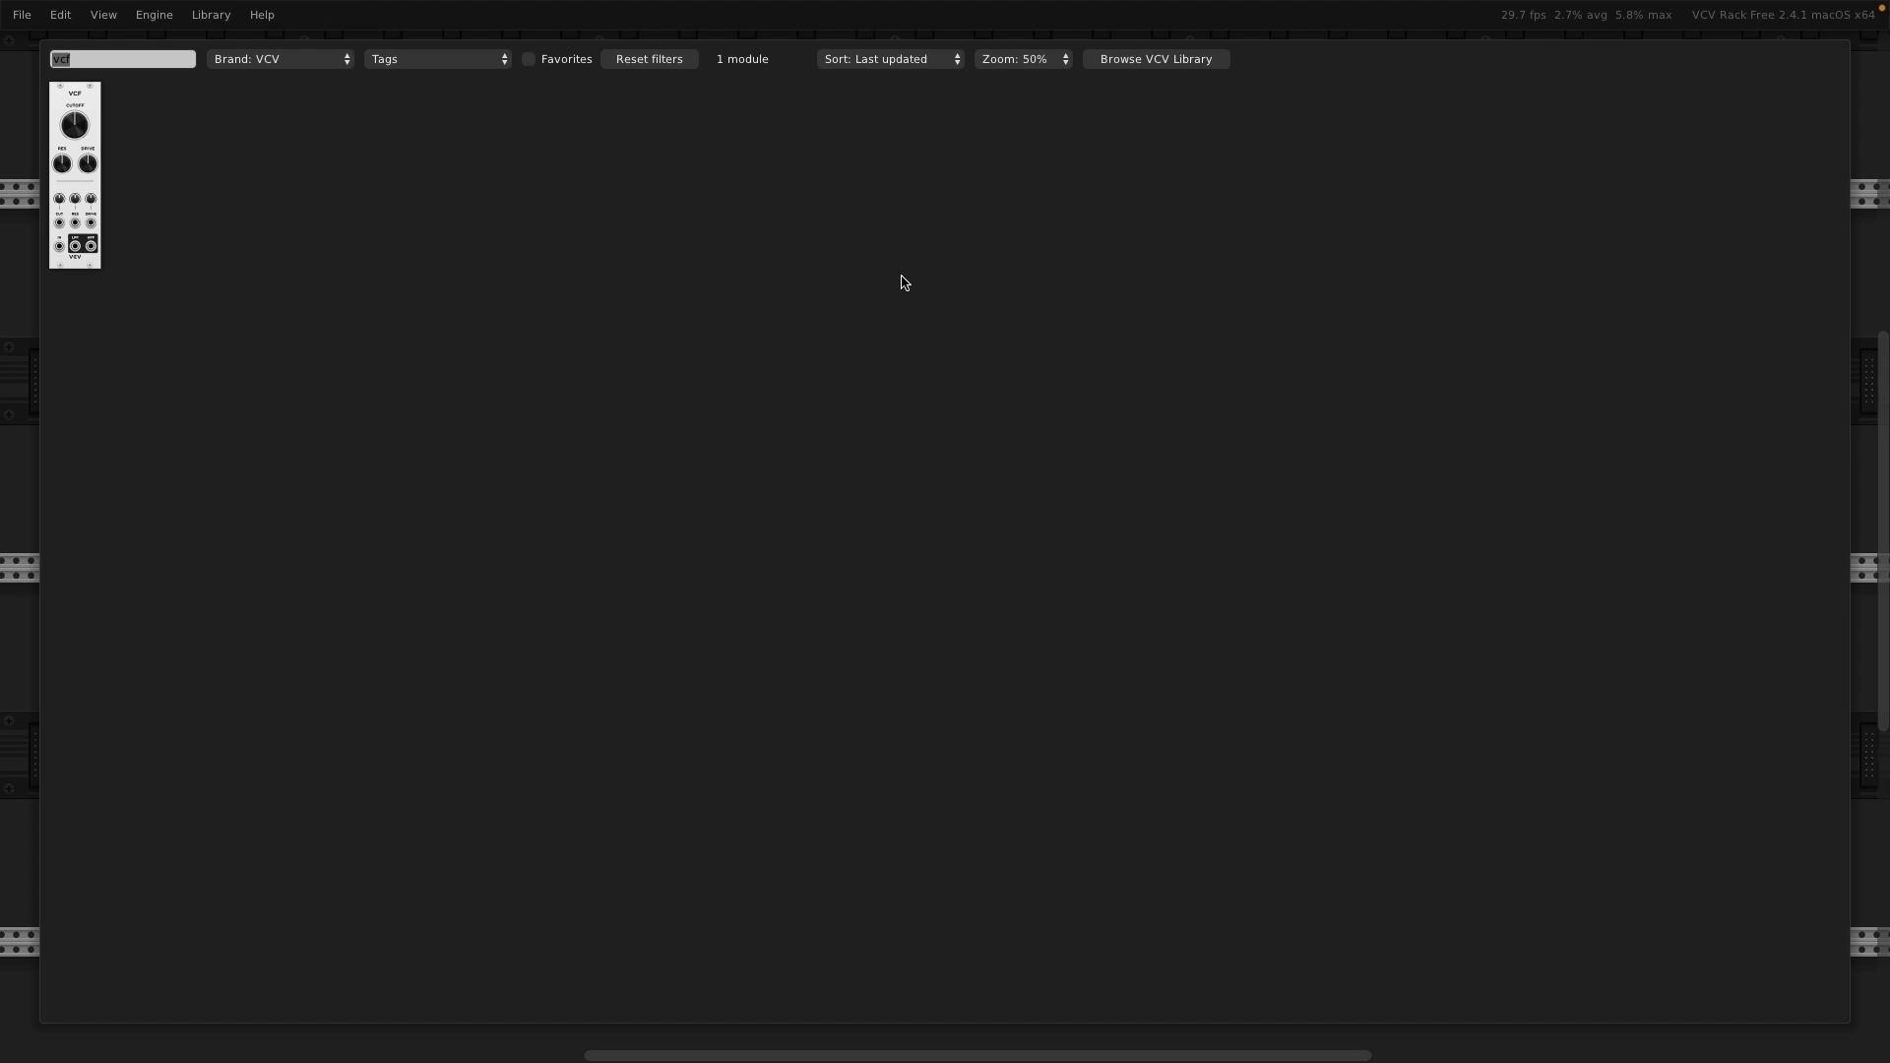
text(delay)
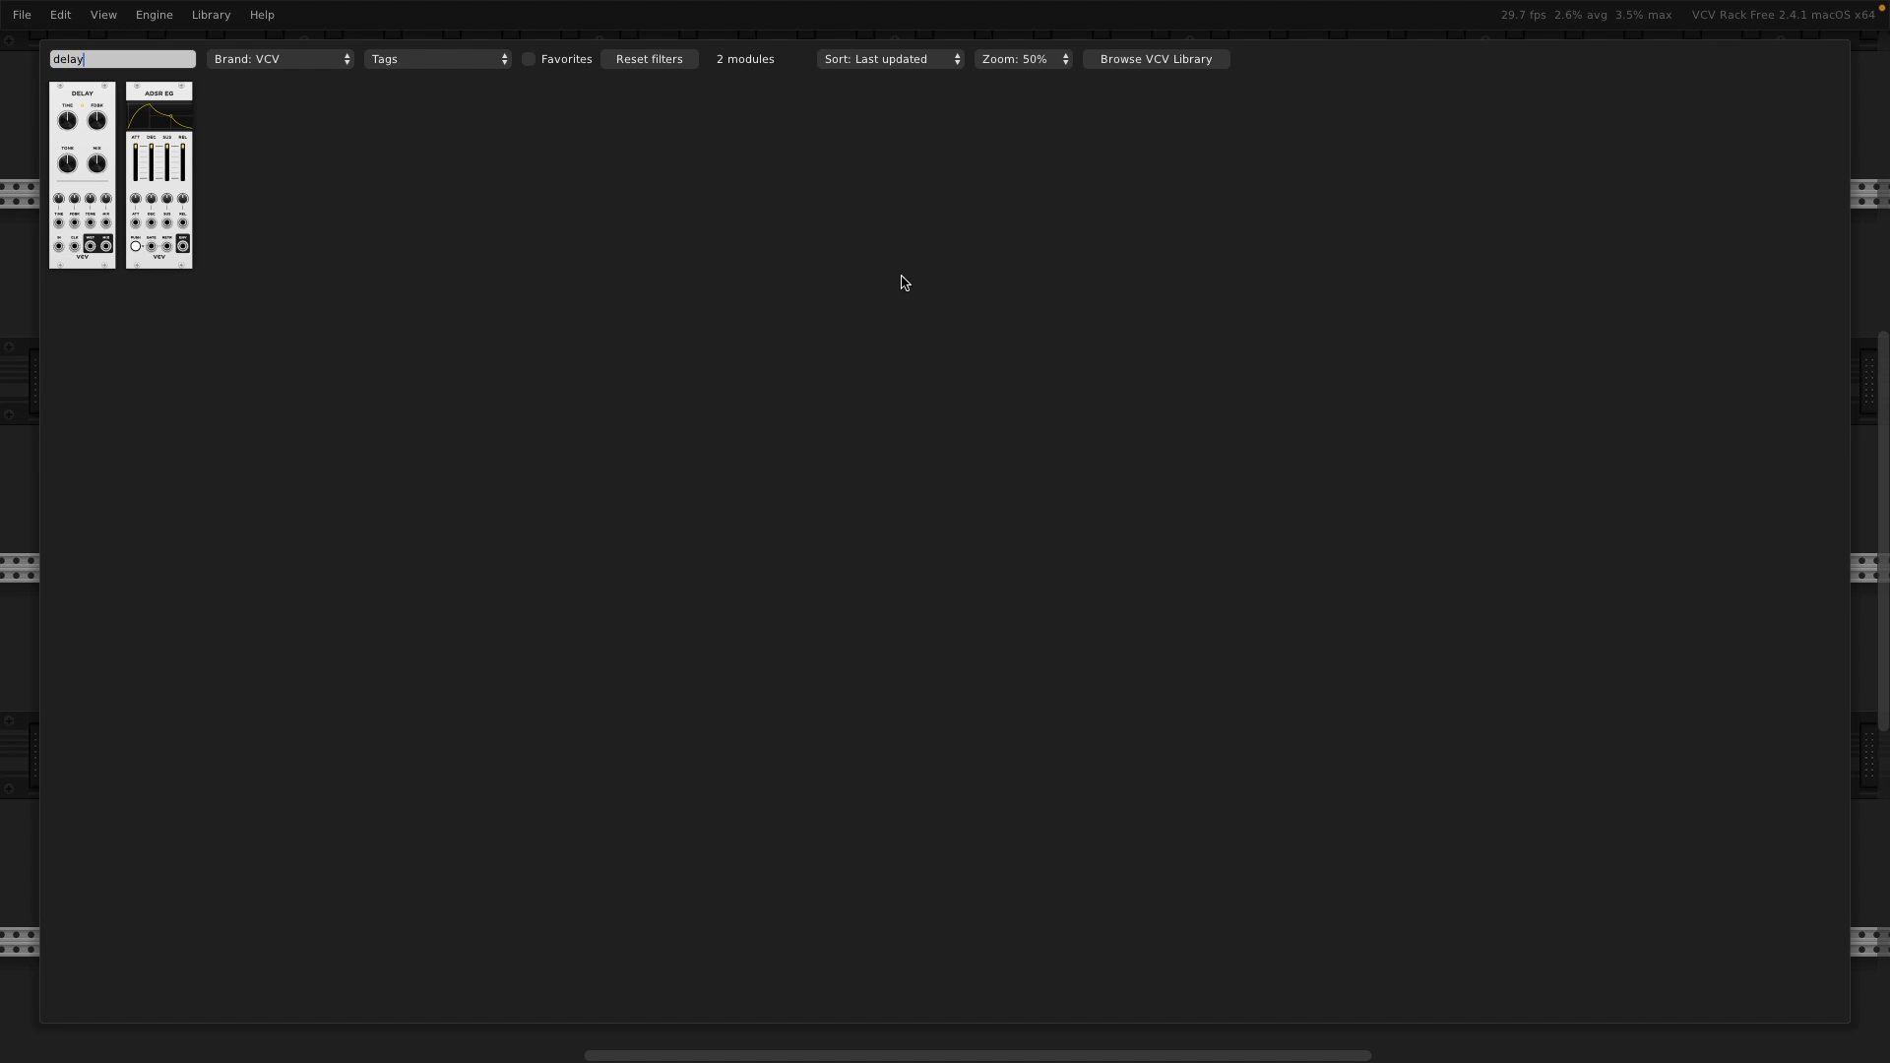
click(83, 133)
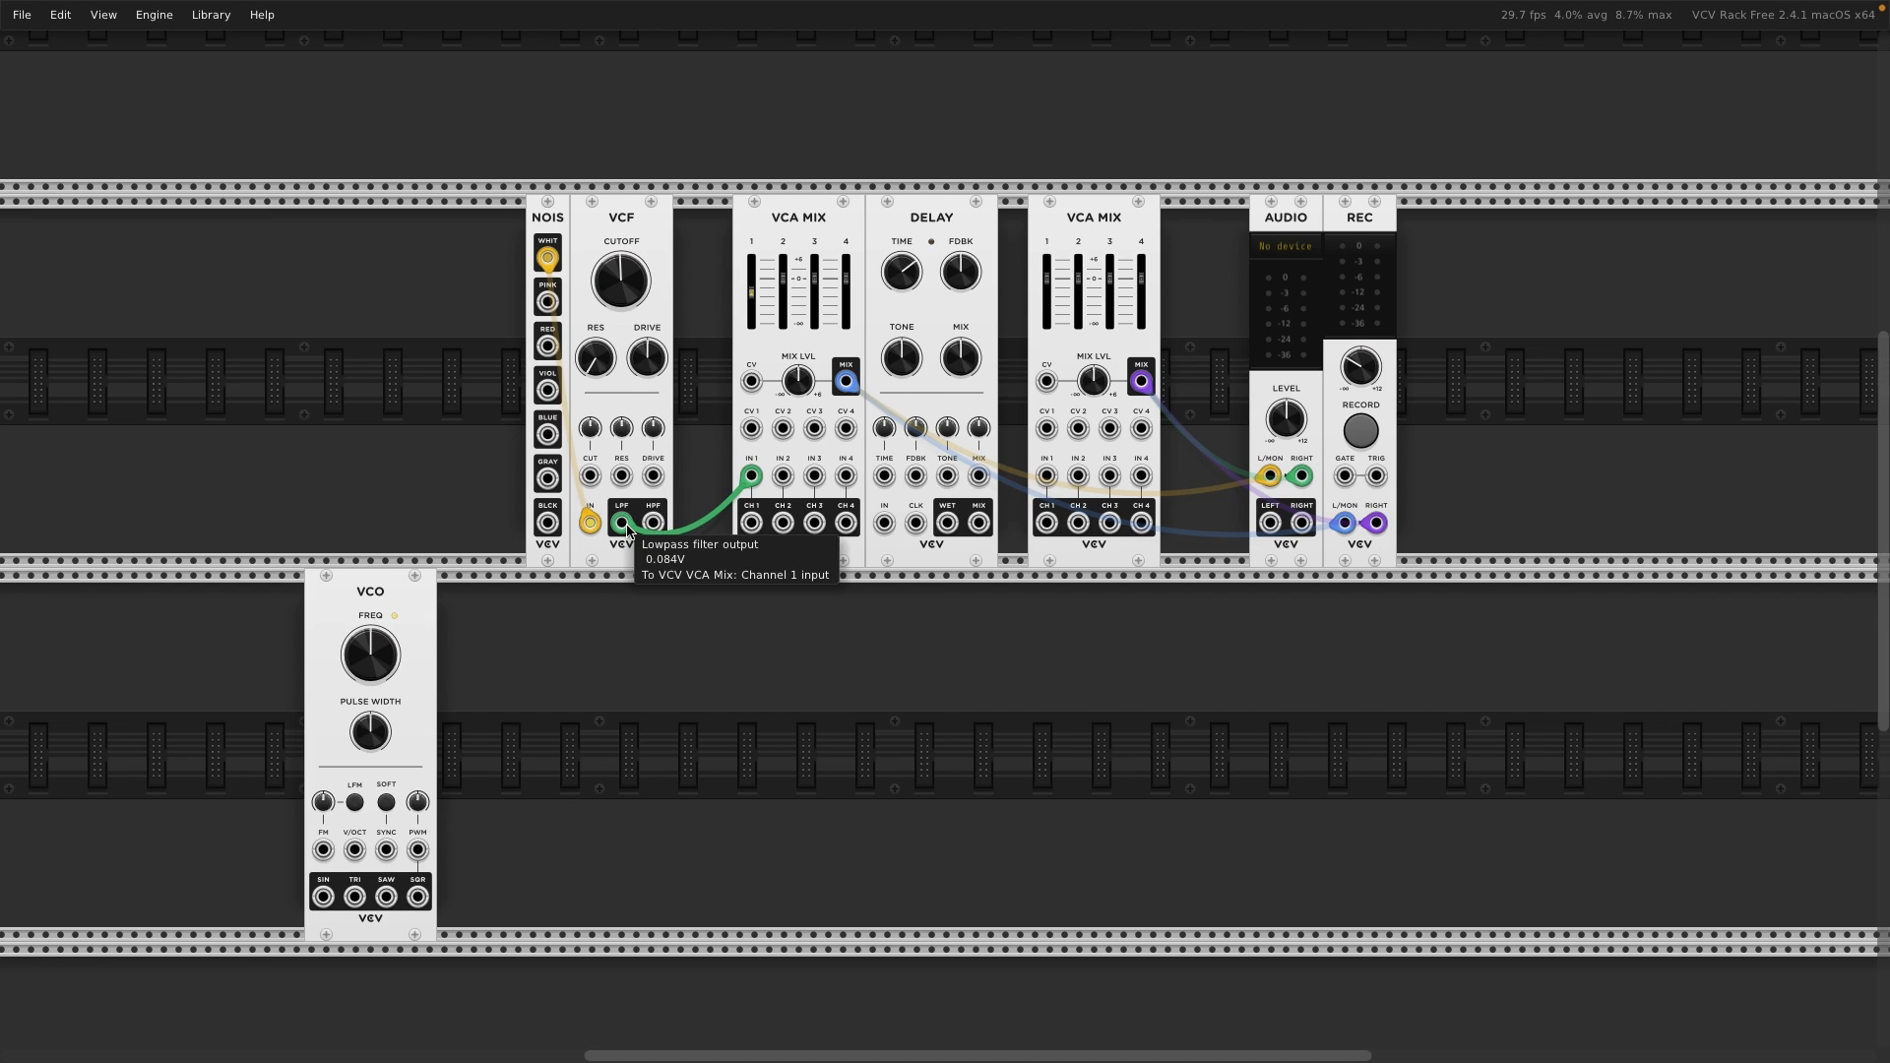
- Patch the VCF's lowpass output into the Delay's IN and the Delay's MIX output into IN 1 of the right VCA MIX
drag(628, 532, 885, 524)
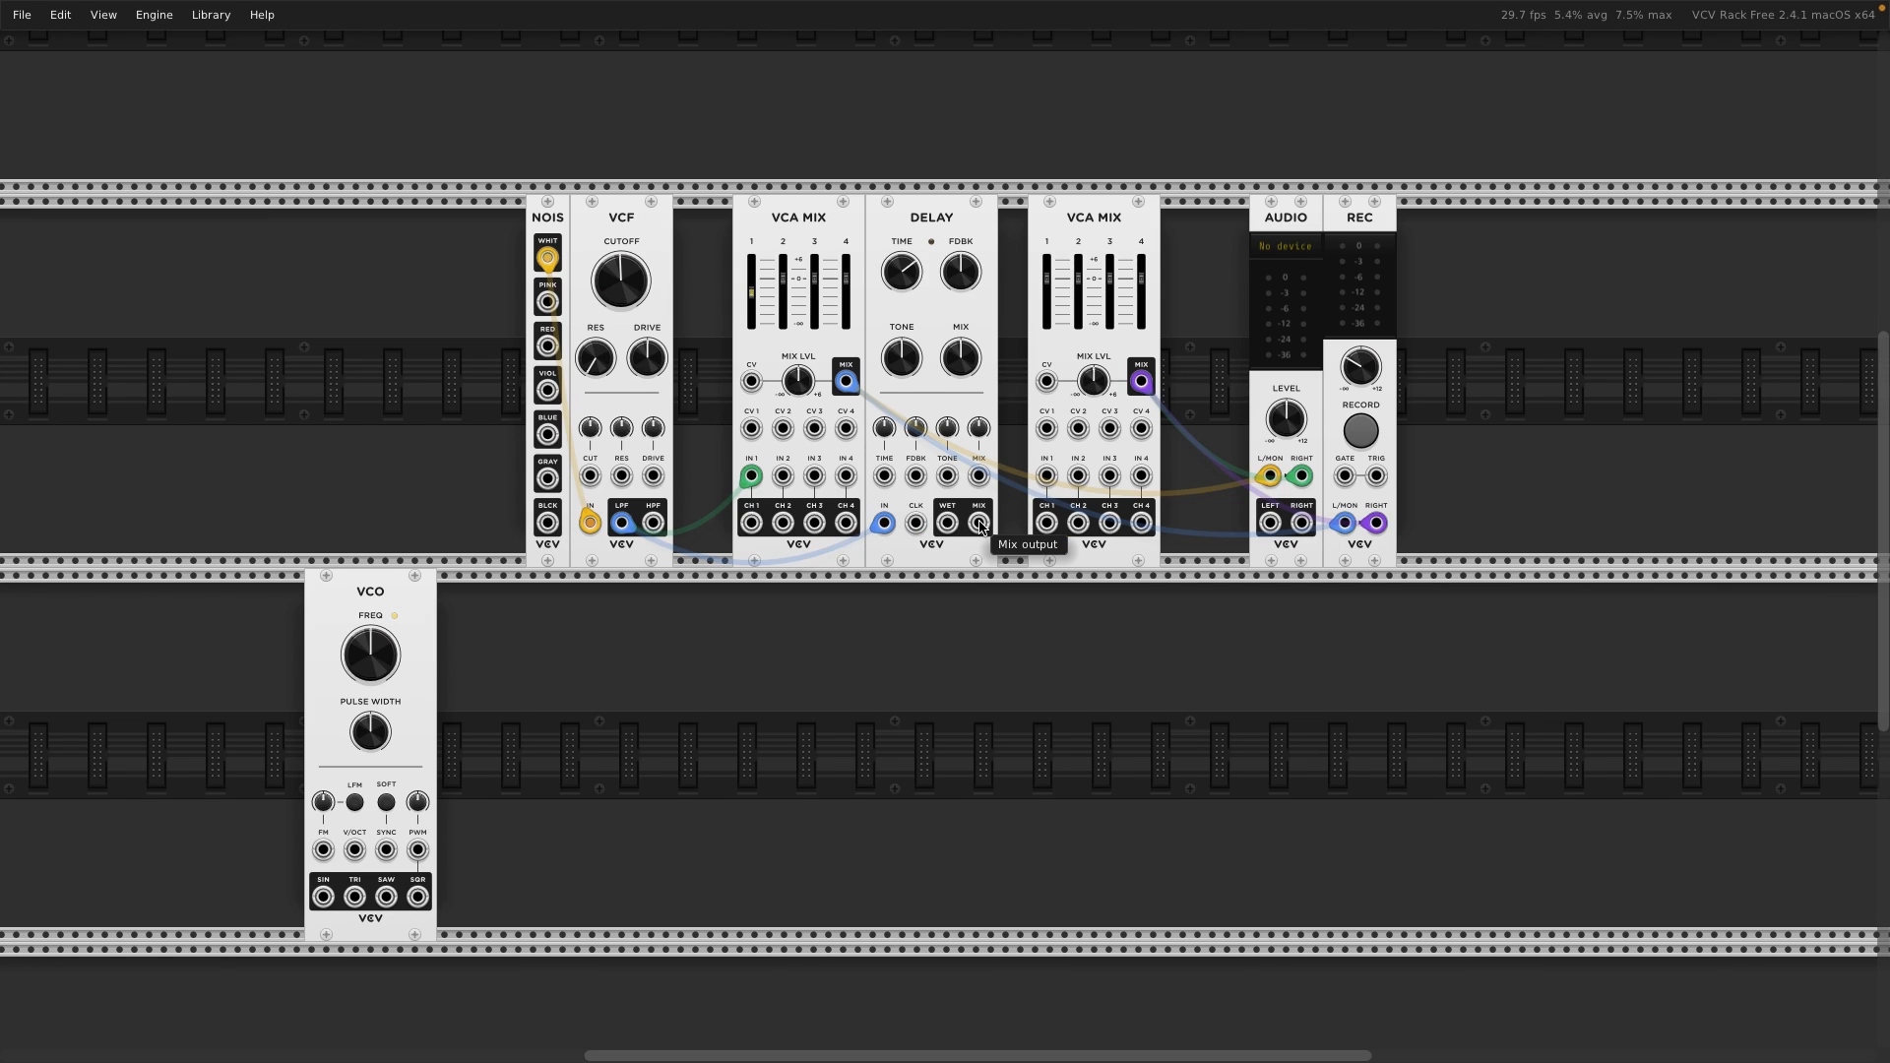
drag(981, 524, 1057, 489)
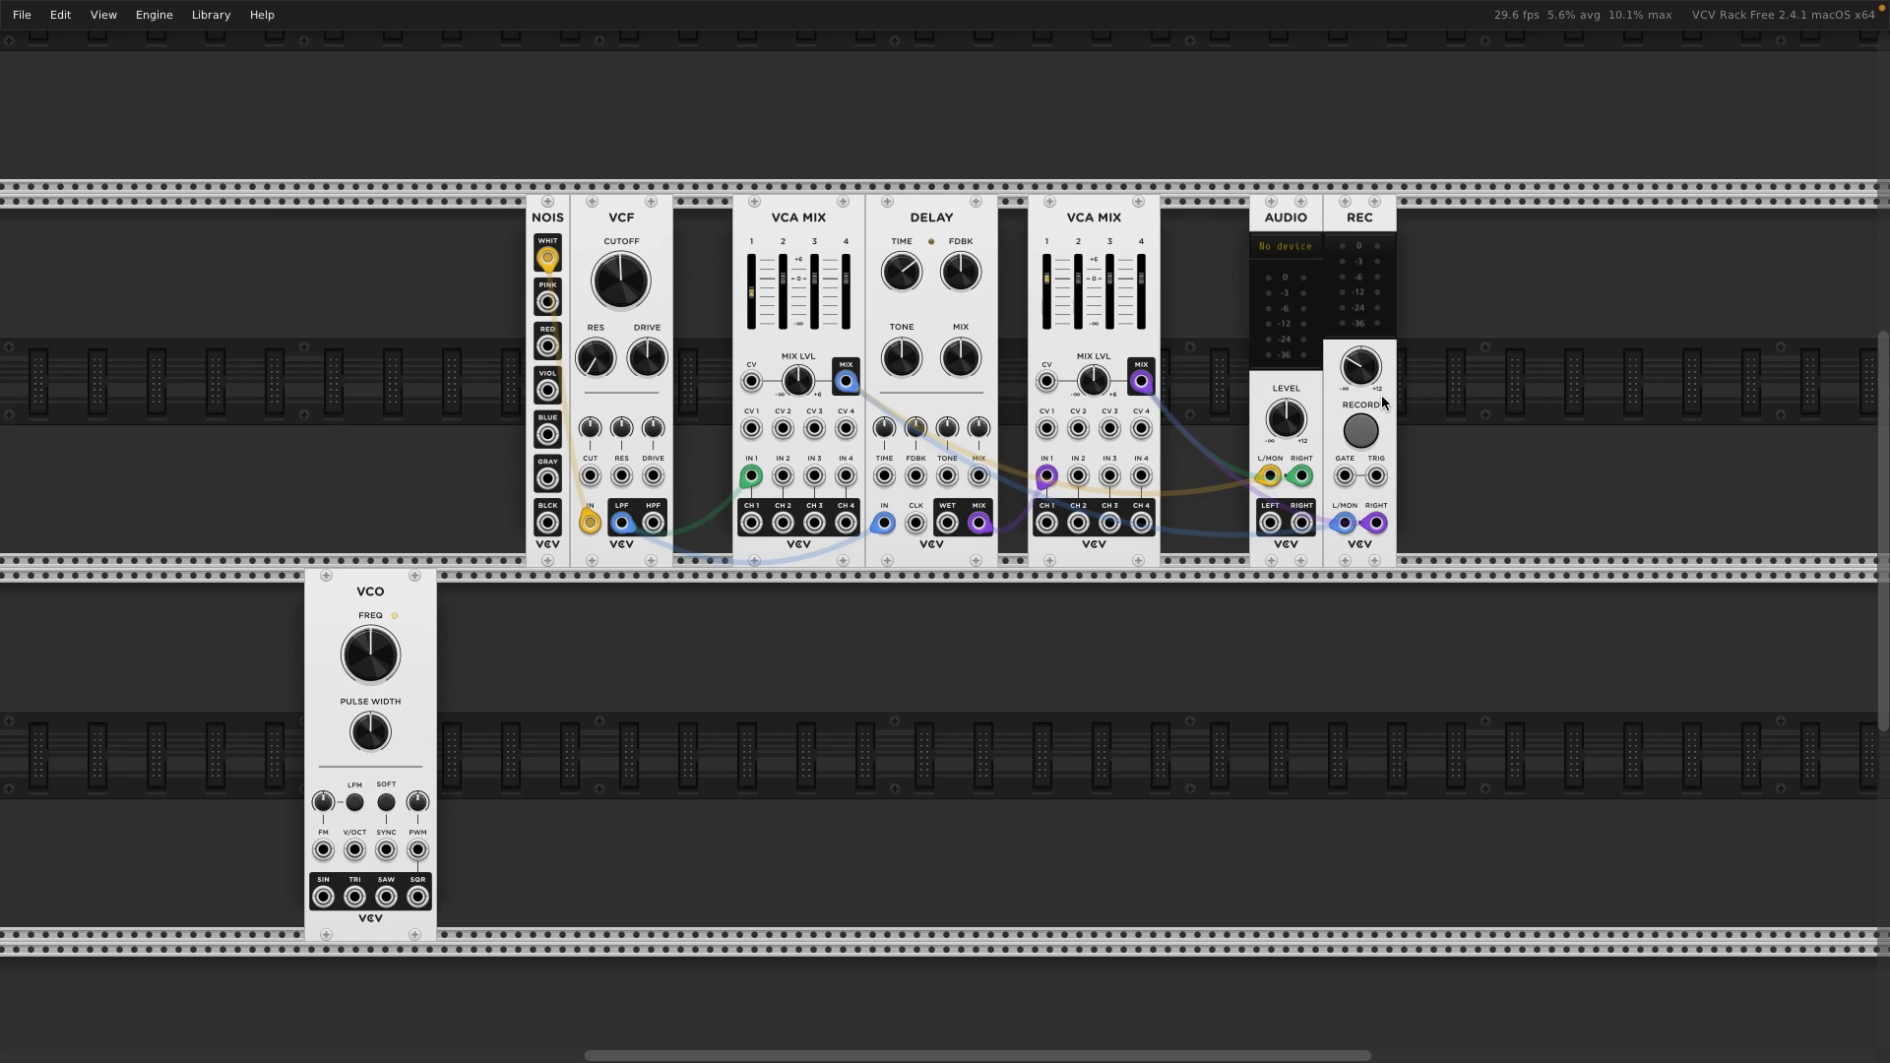
mouse_move(1365, 383)
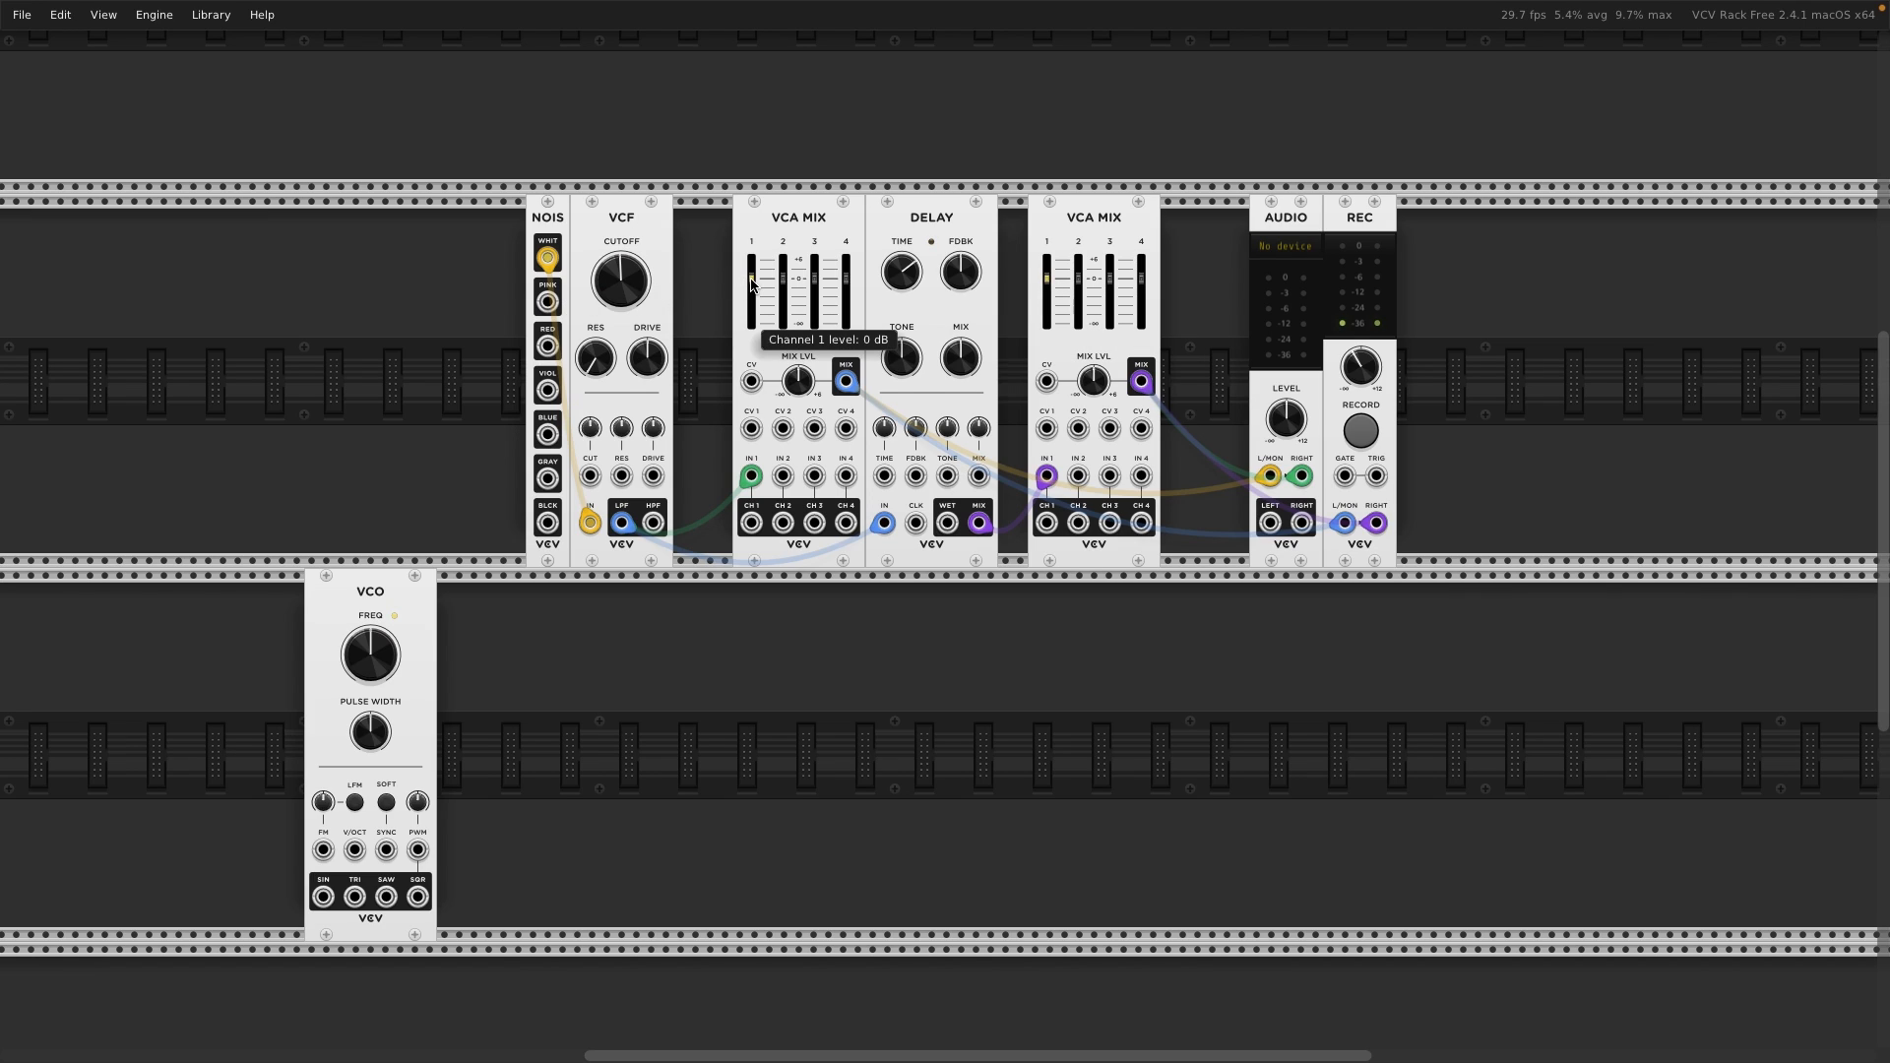
- Try lower channel 1 levels on the right VCA MIX and initialize the module
drag(1046, 279, 1047, 294)
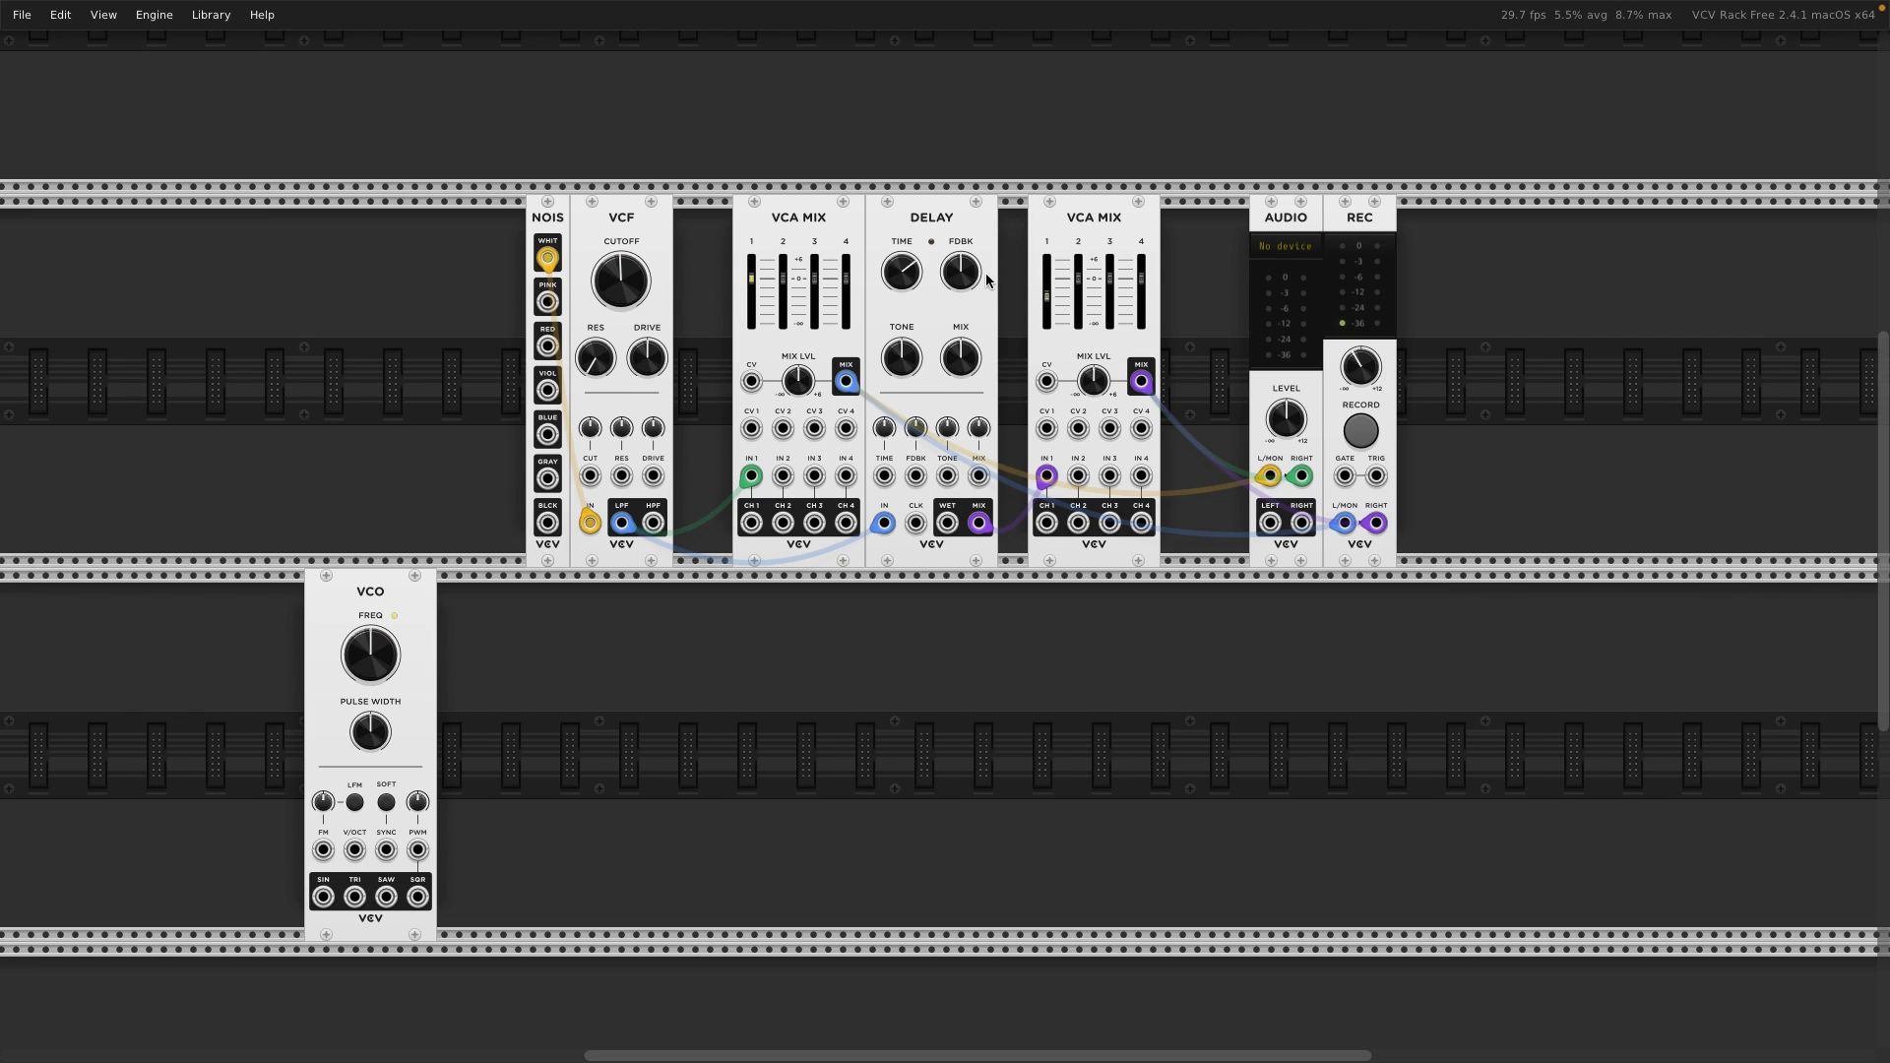
double_click(1051, 276)
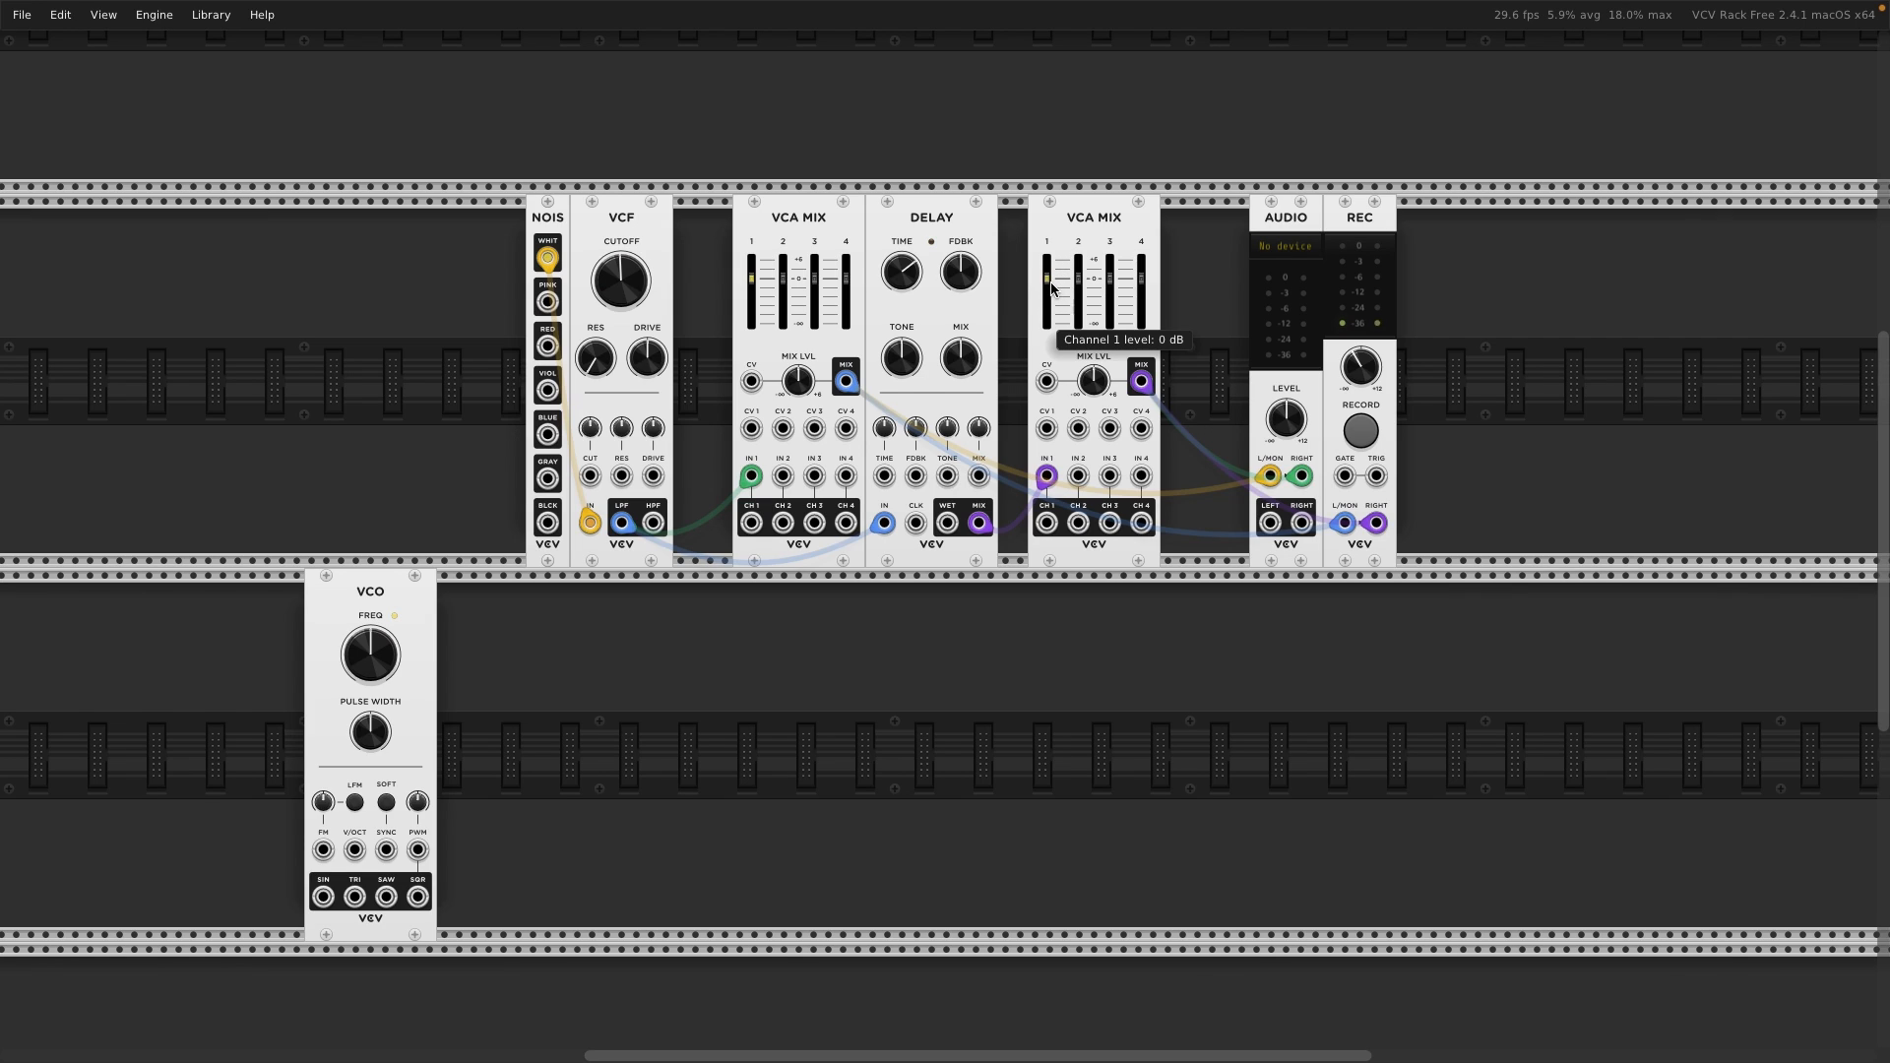
mouse_move(1052, 285)
mouse_down()
mouse_move(1052, 303)
mouse_move(1077, 276)
mouse_up()
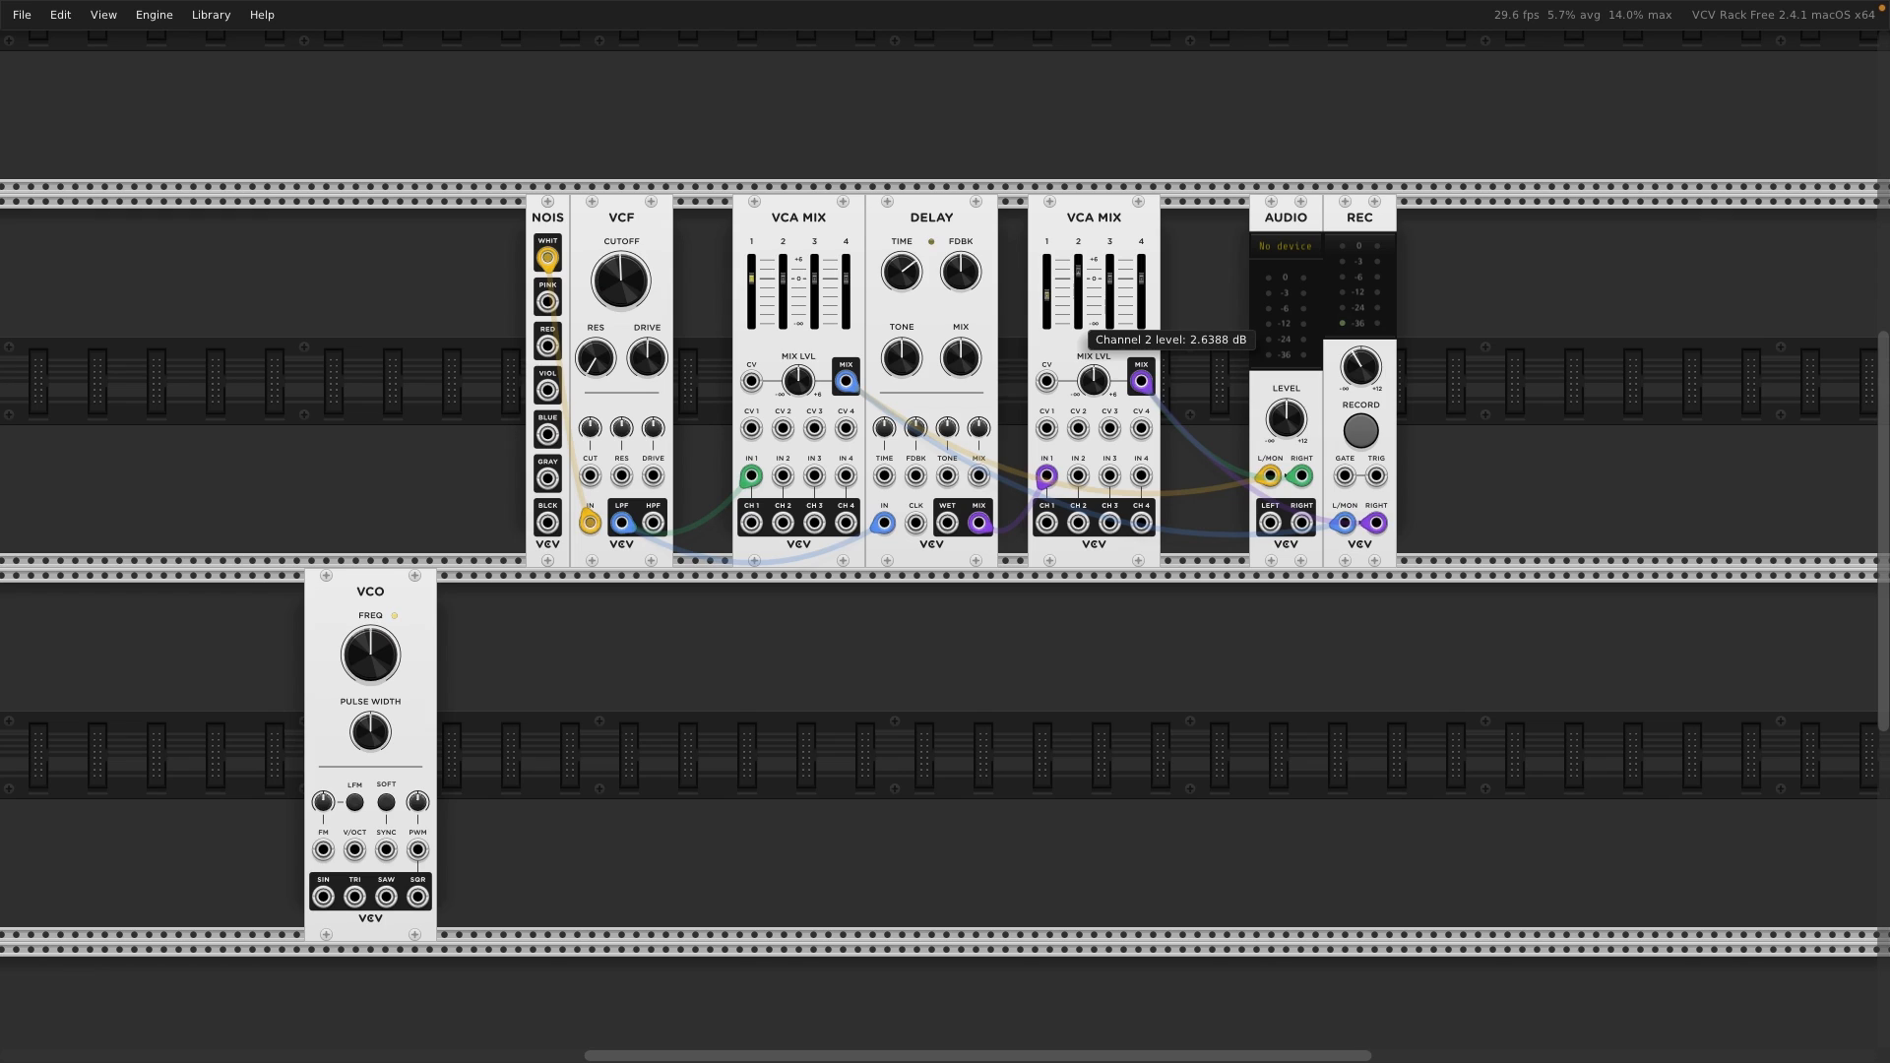
right_click(1054, 235)
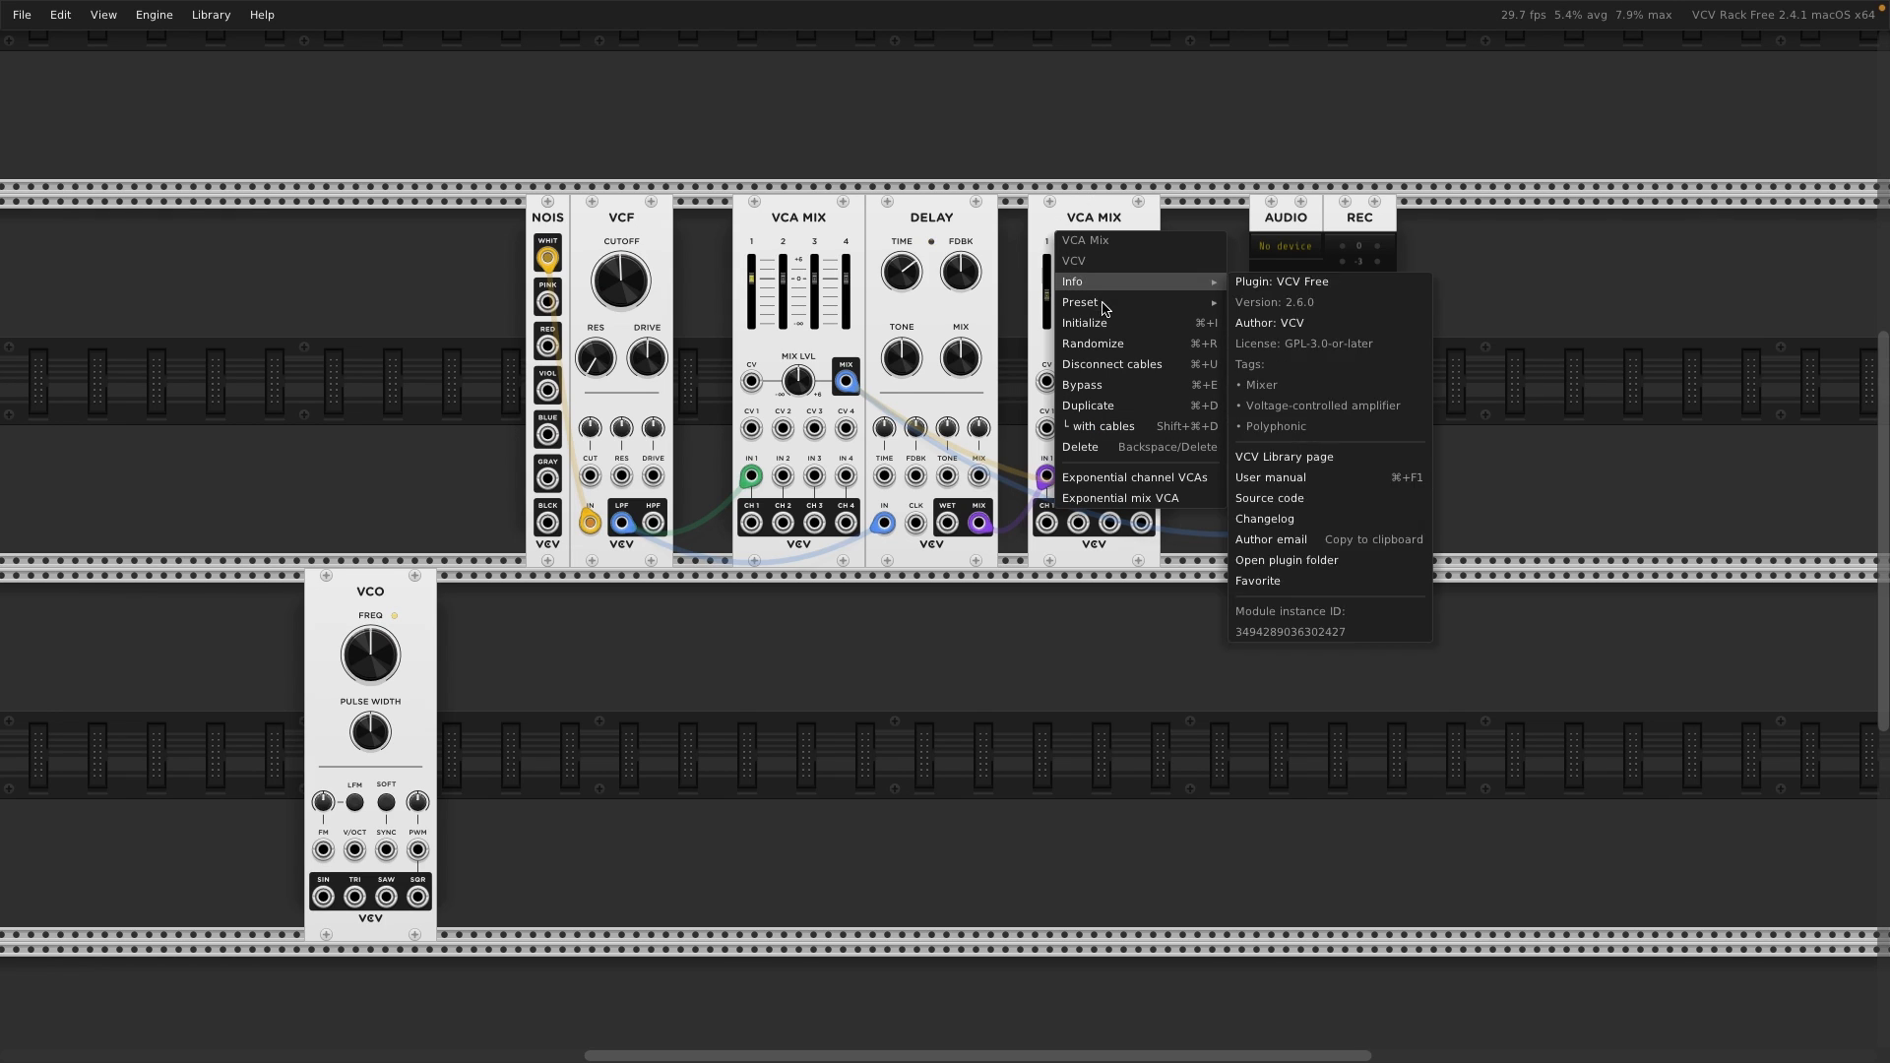
mouse_move(1139, 311)
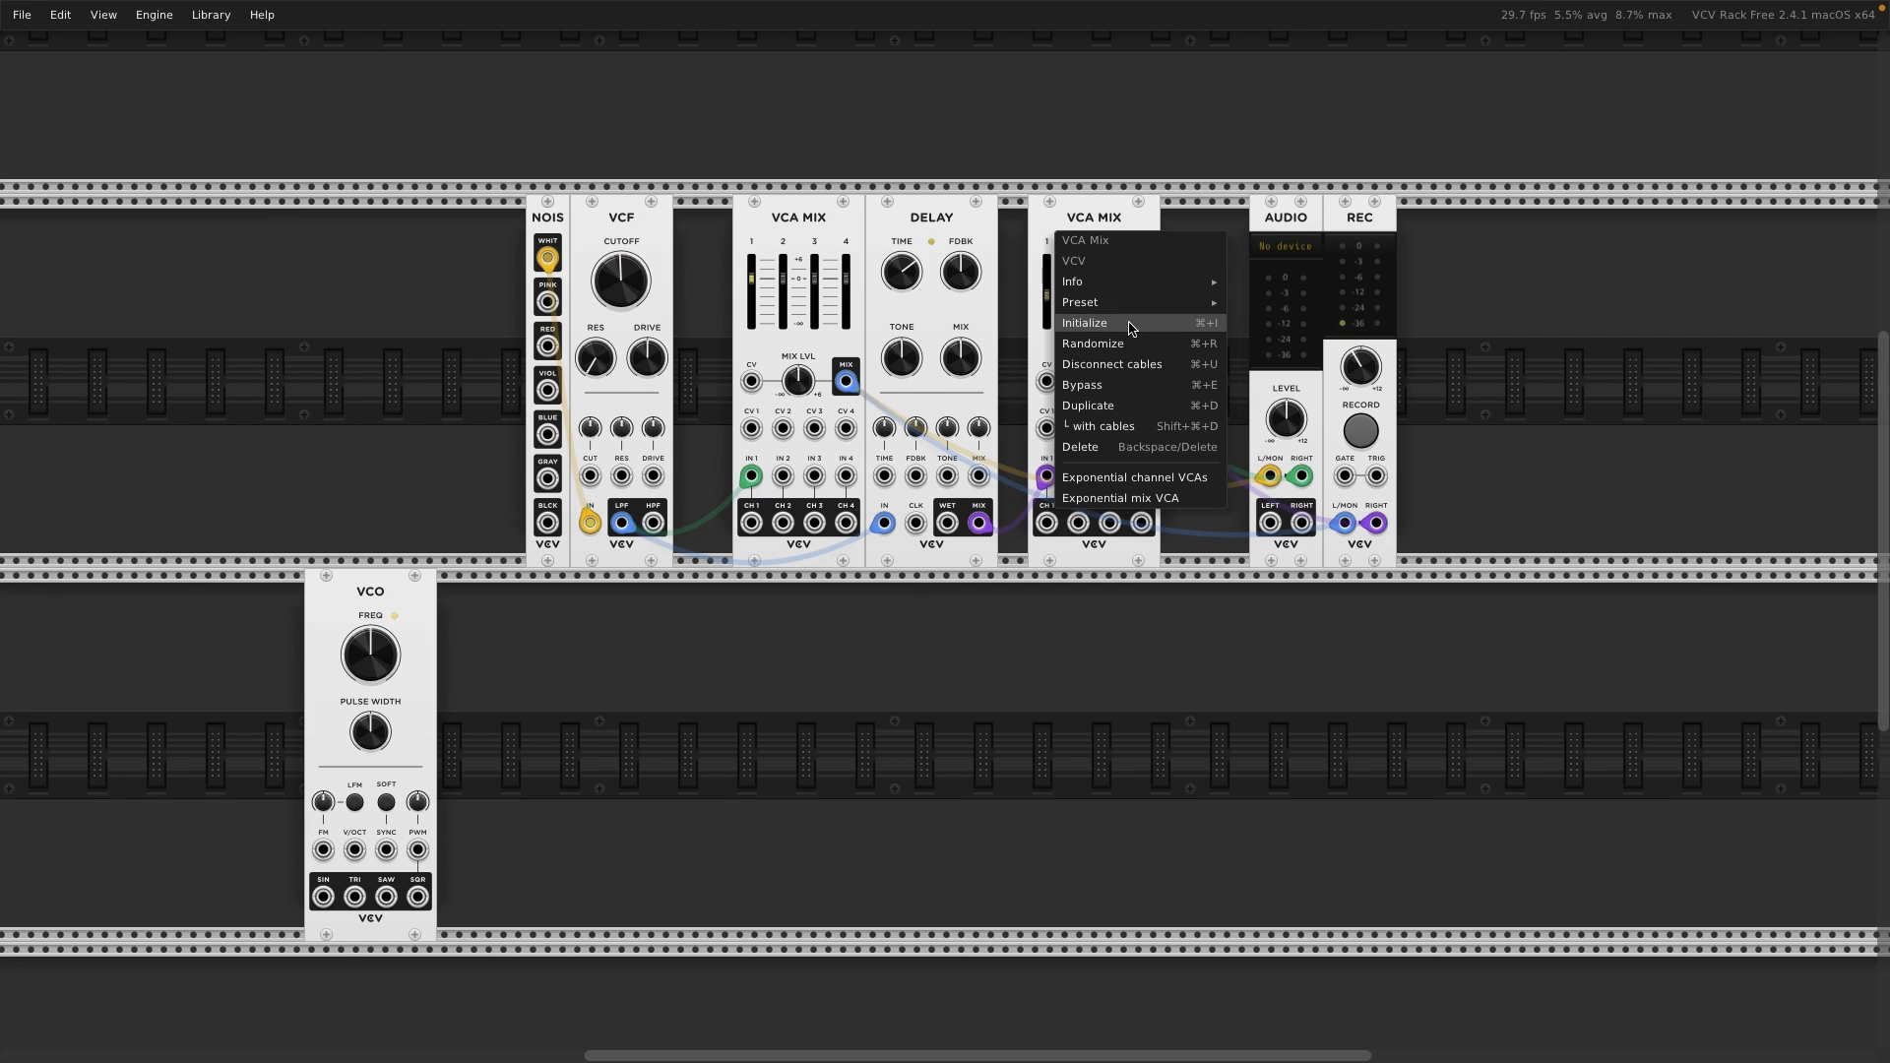
click(1129, 330)
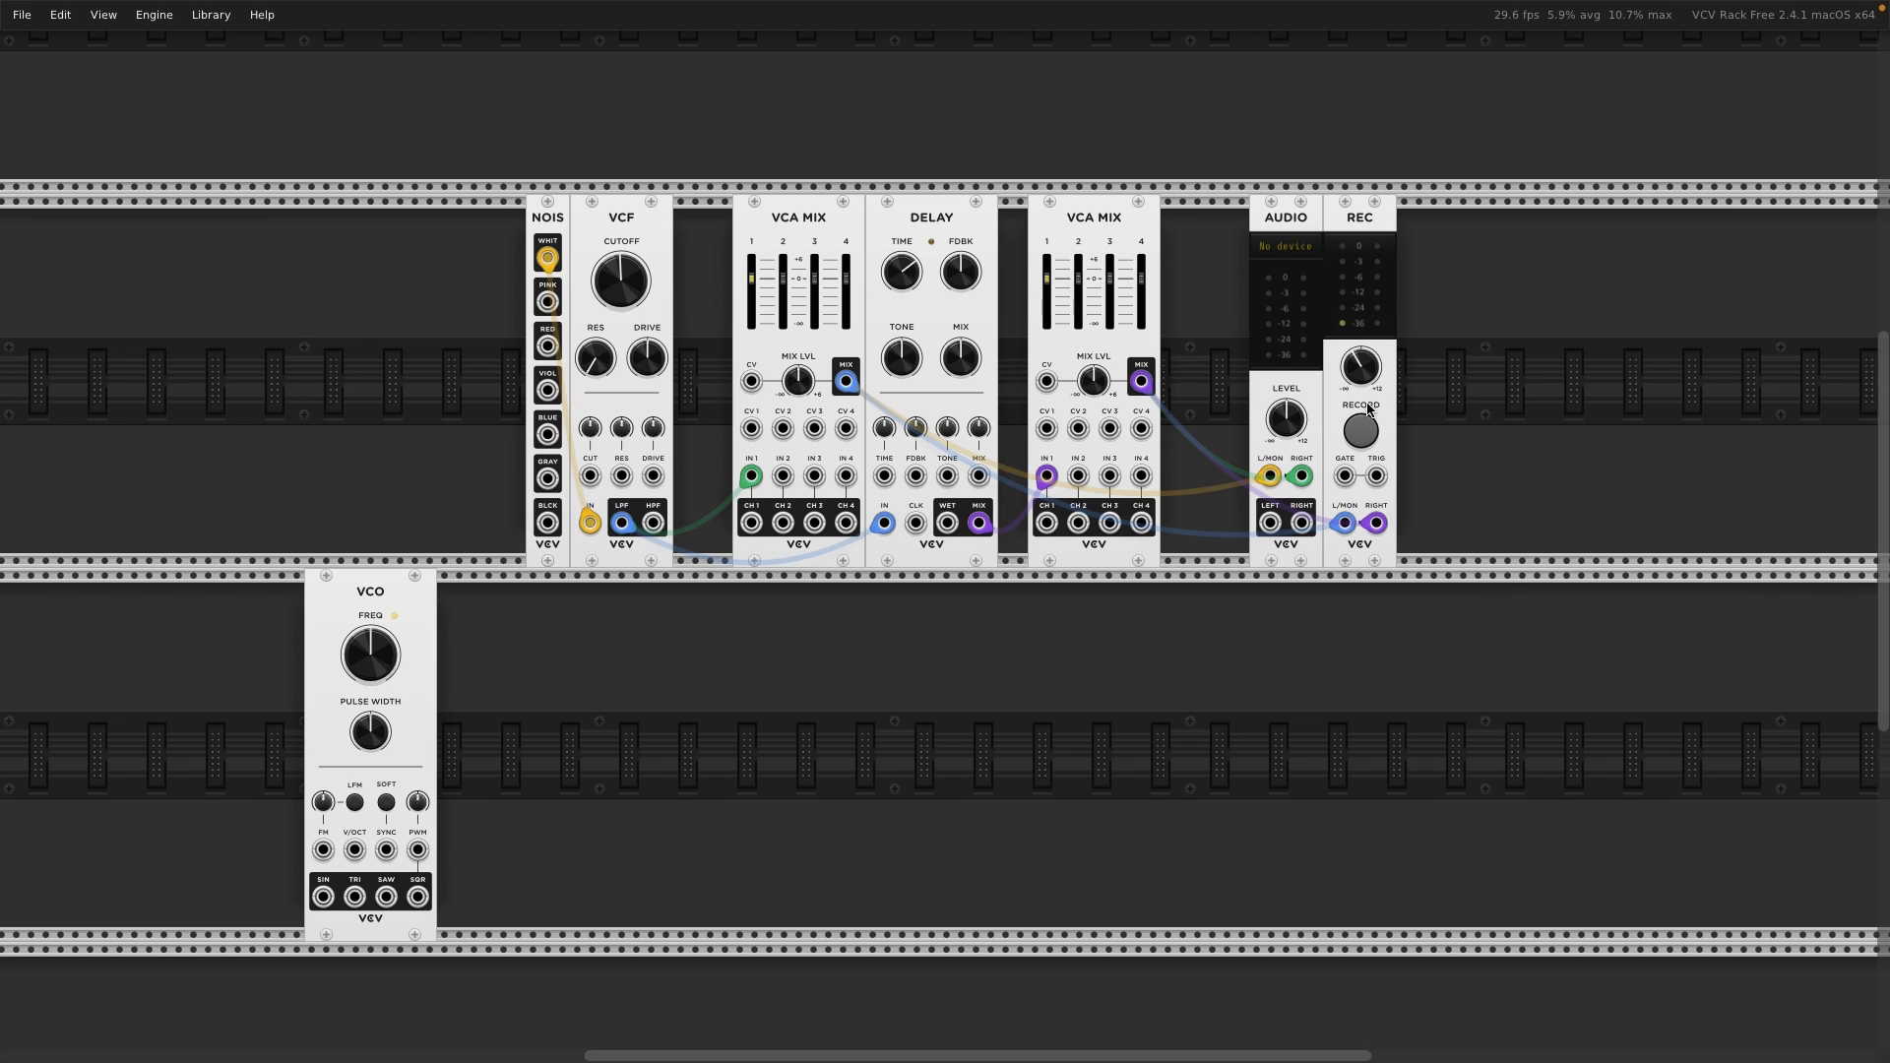
- Start recording to a file named "Wind" and set the Audio module's device to Built-in Output (1-2 out)
mouse_move(1366, 381)
click(1368, 439)
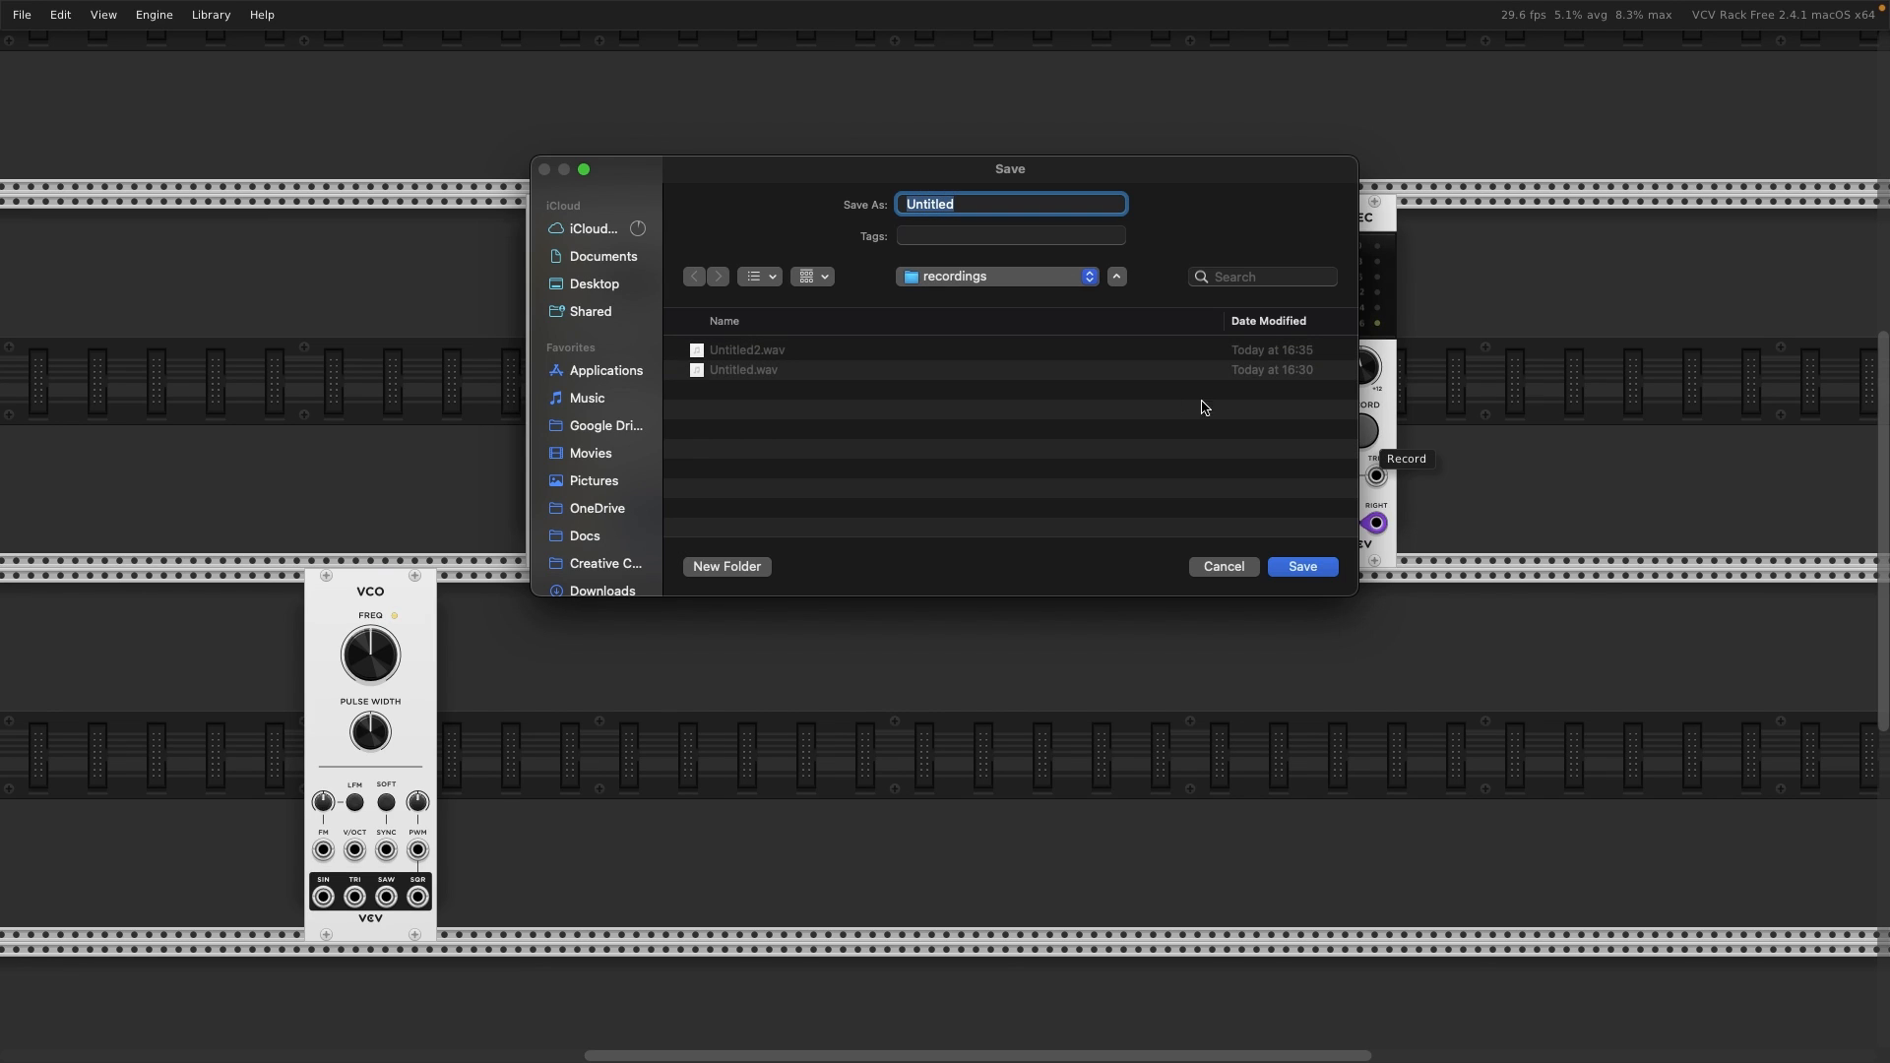
text(Wind)
key(Return)
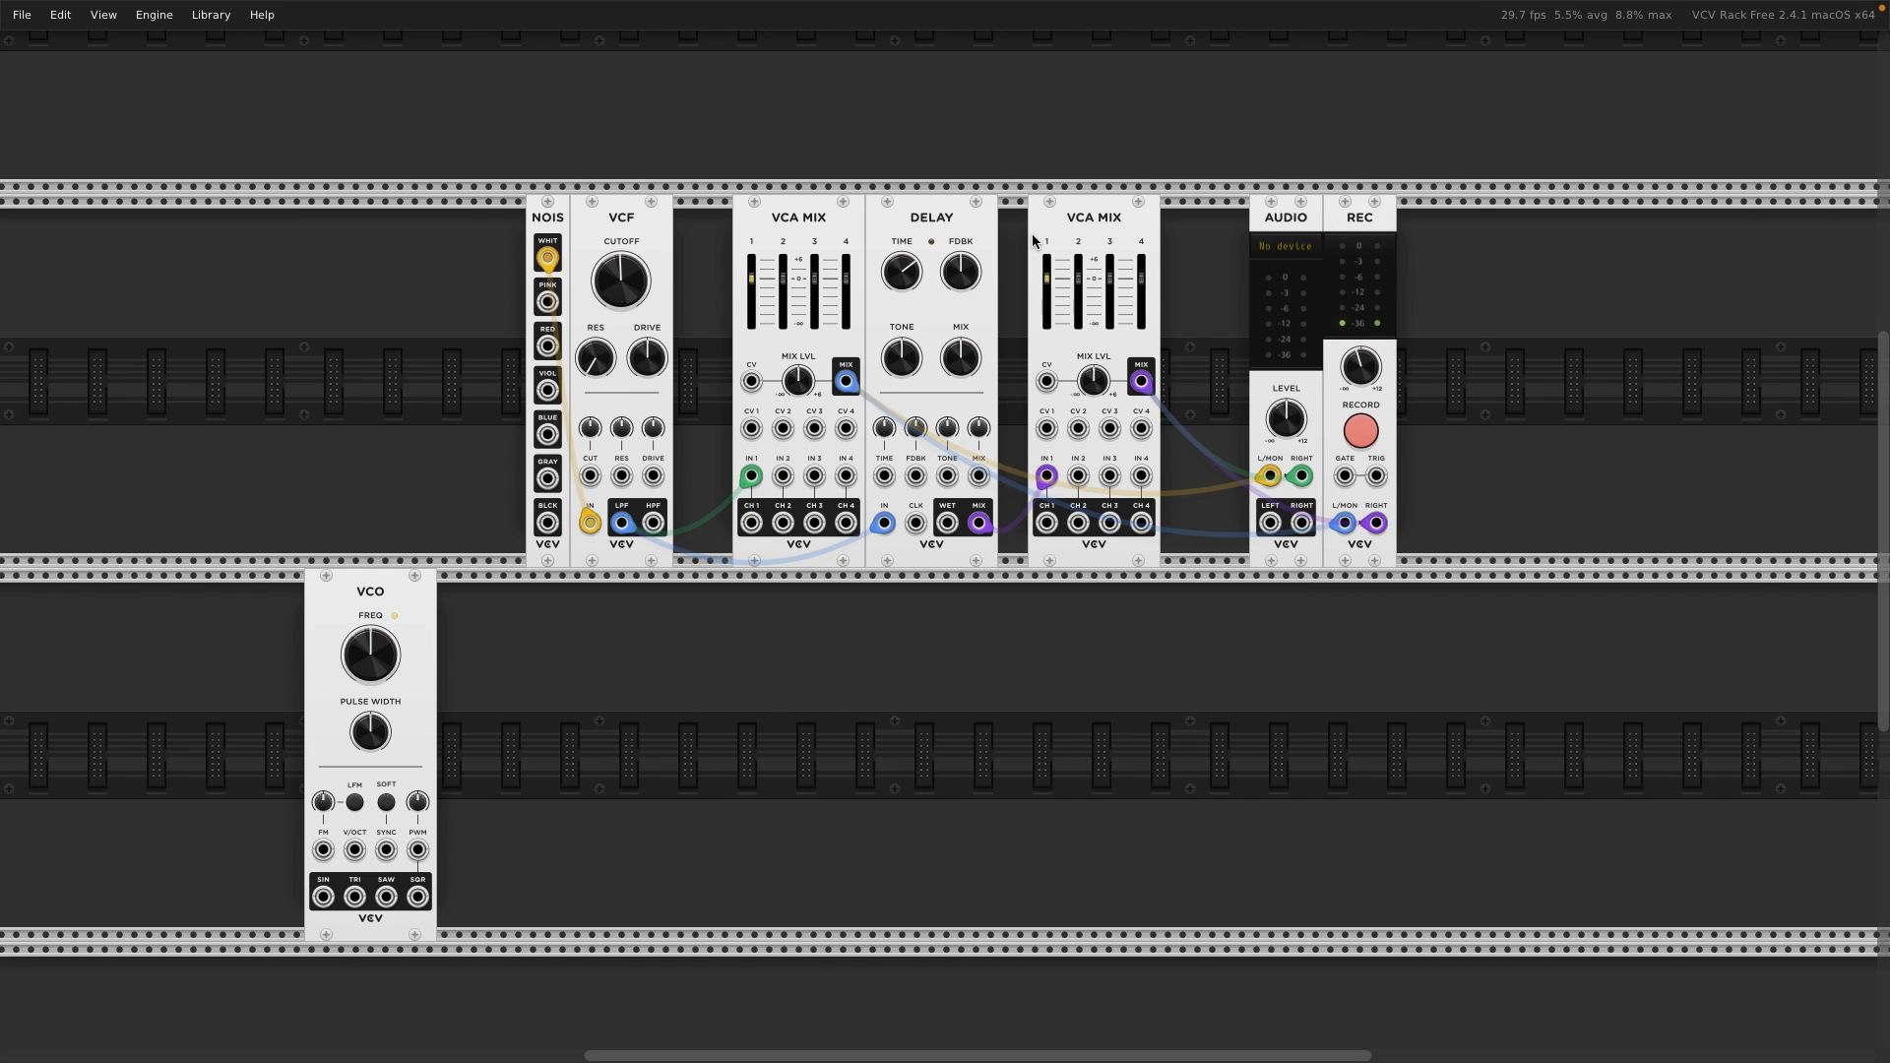
click(1300, 251)
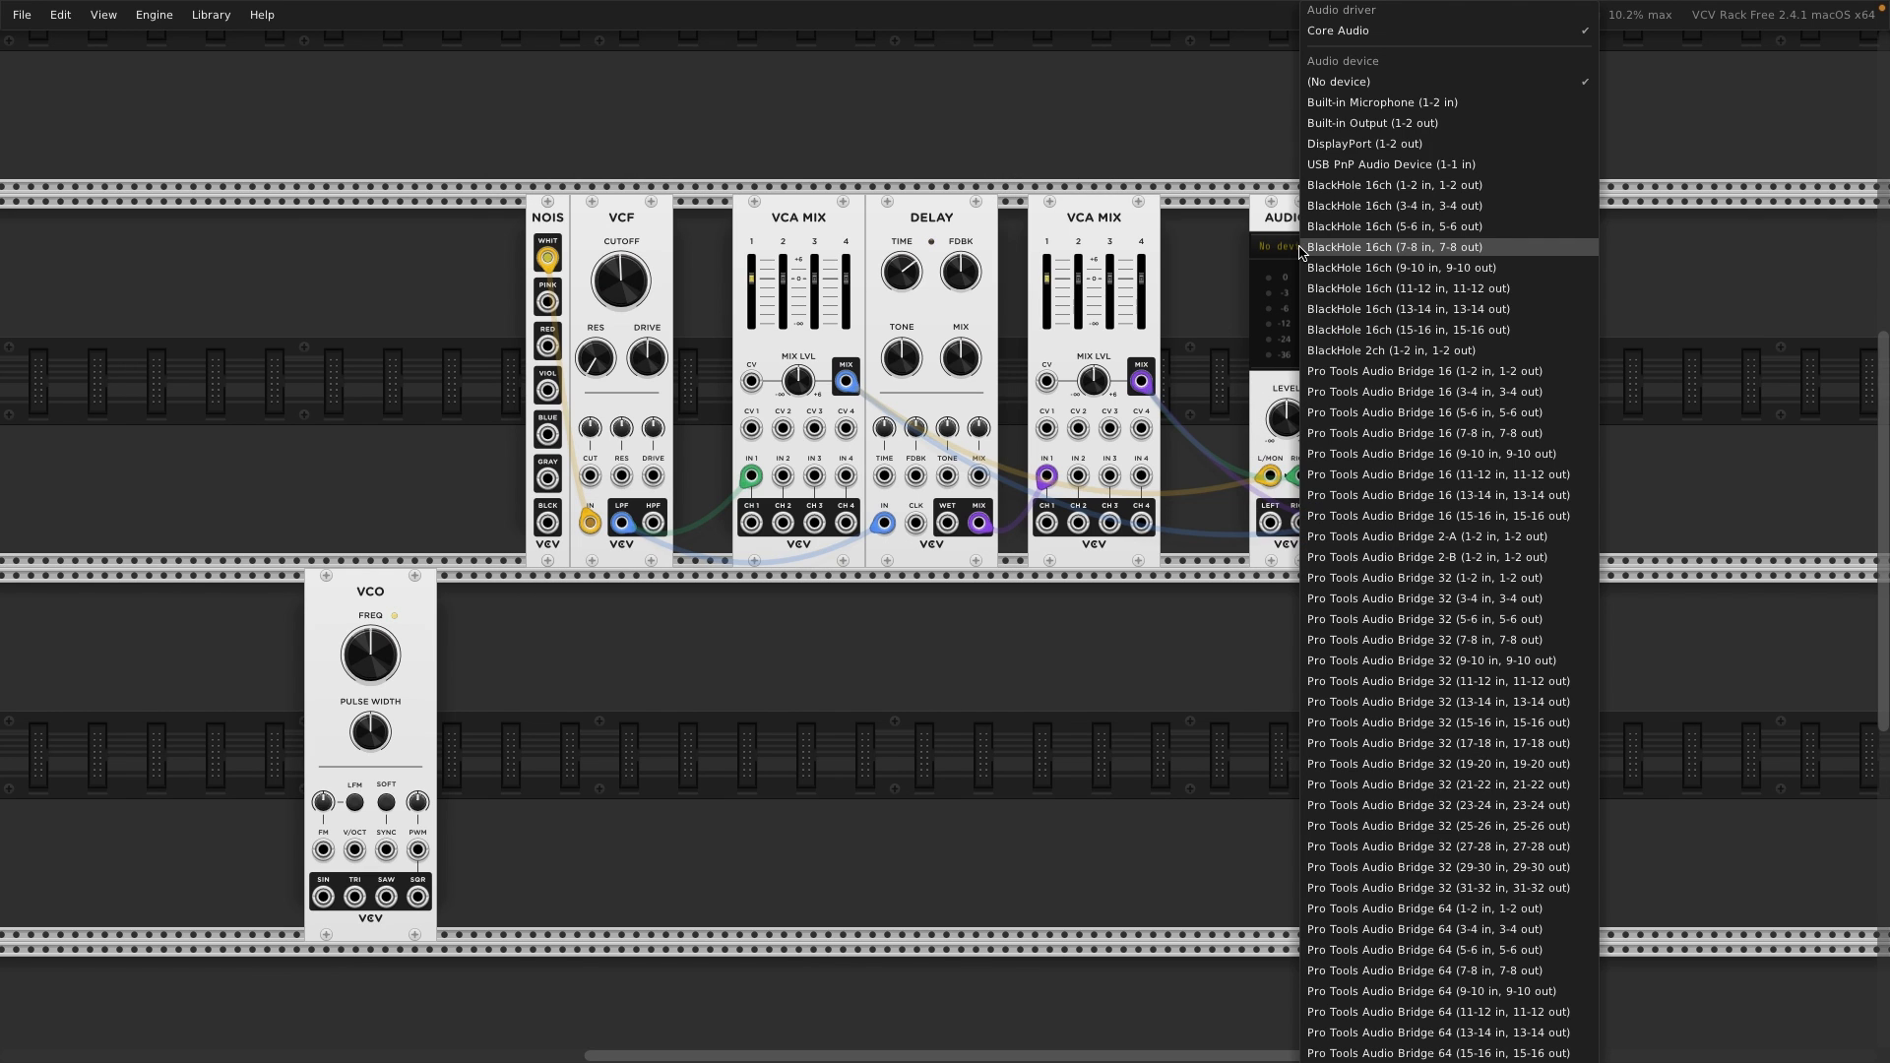
click(1395, 126)
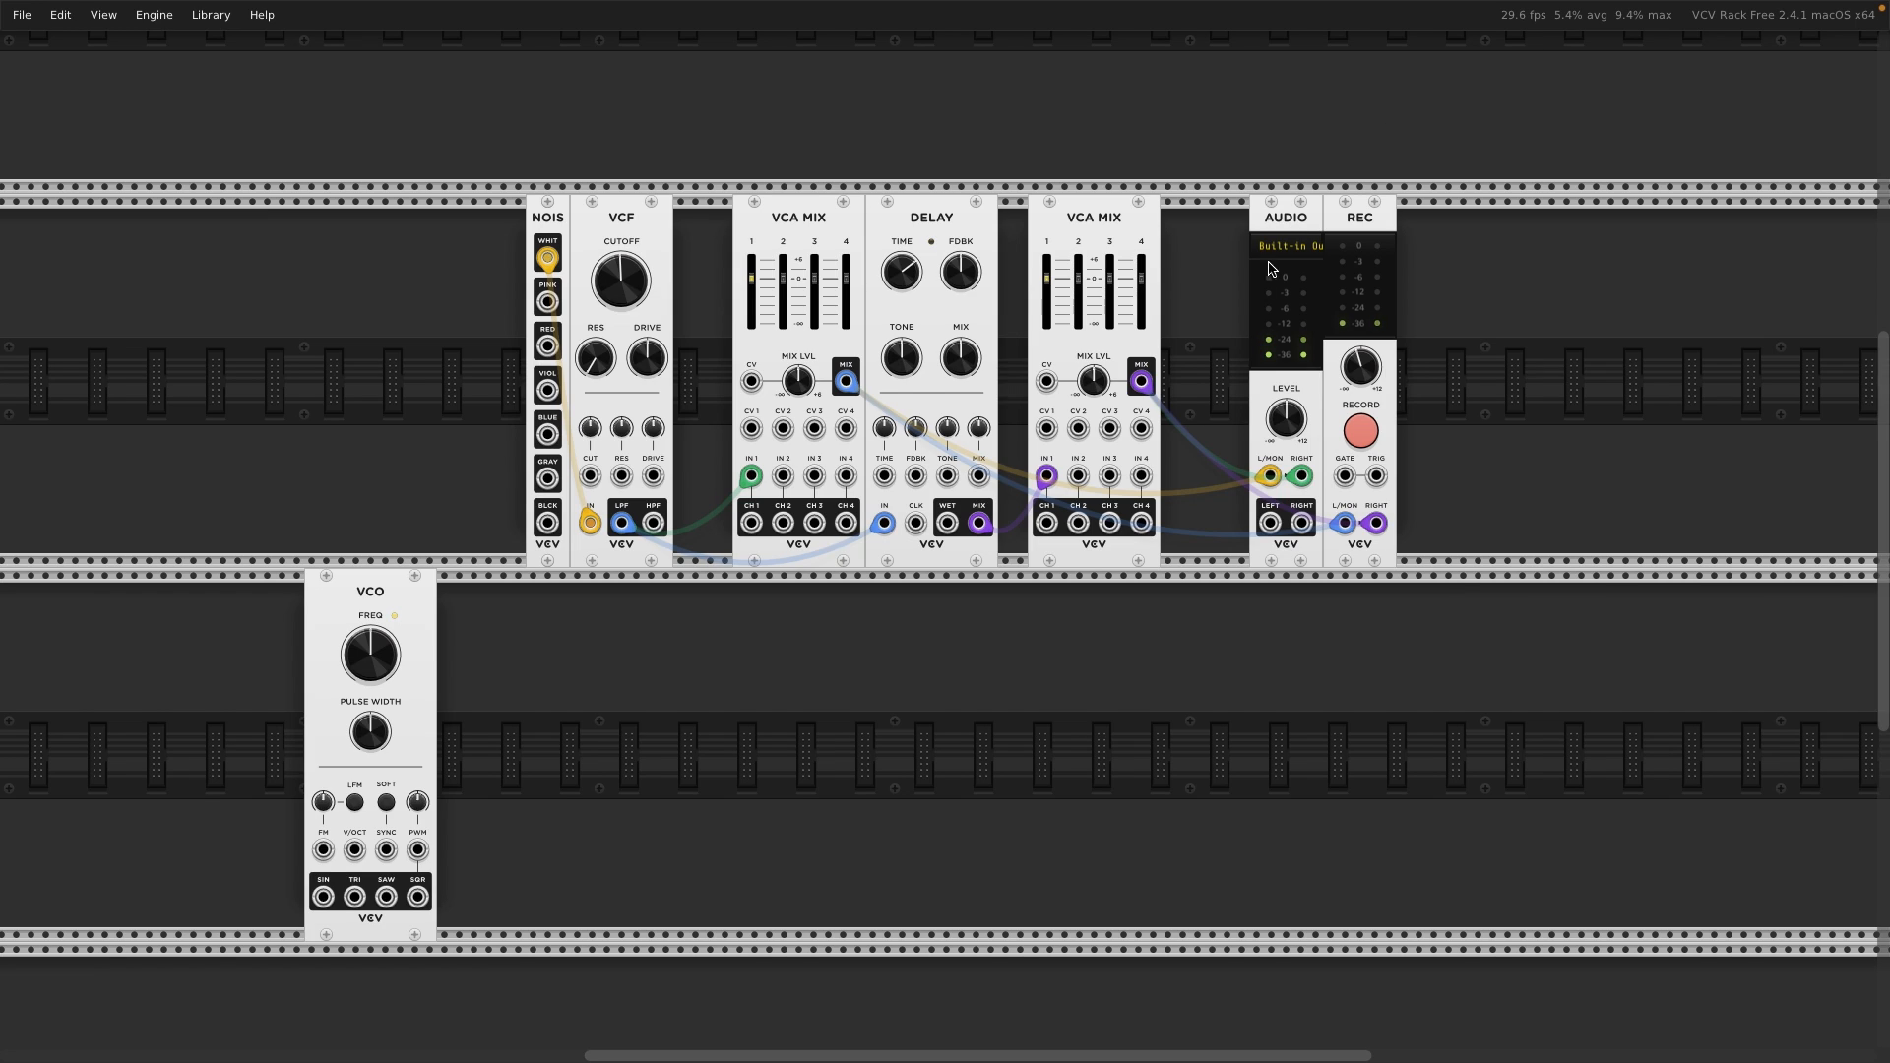
- Try a Delay time of 0.001 s and slightly higher channel 1 levels on both VCA MIX modules, and reset those levels
mouse_move(903, 276)
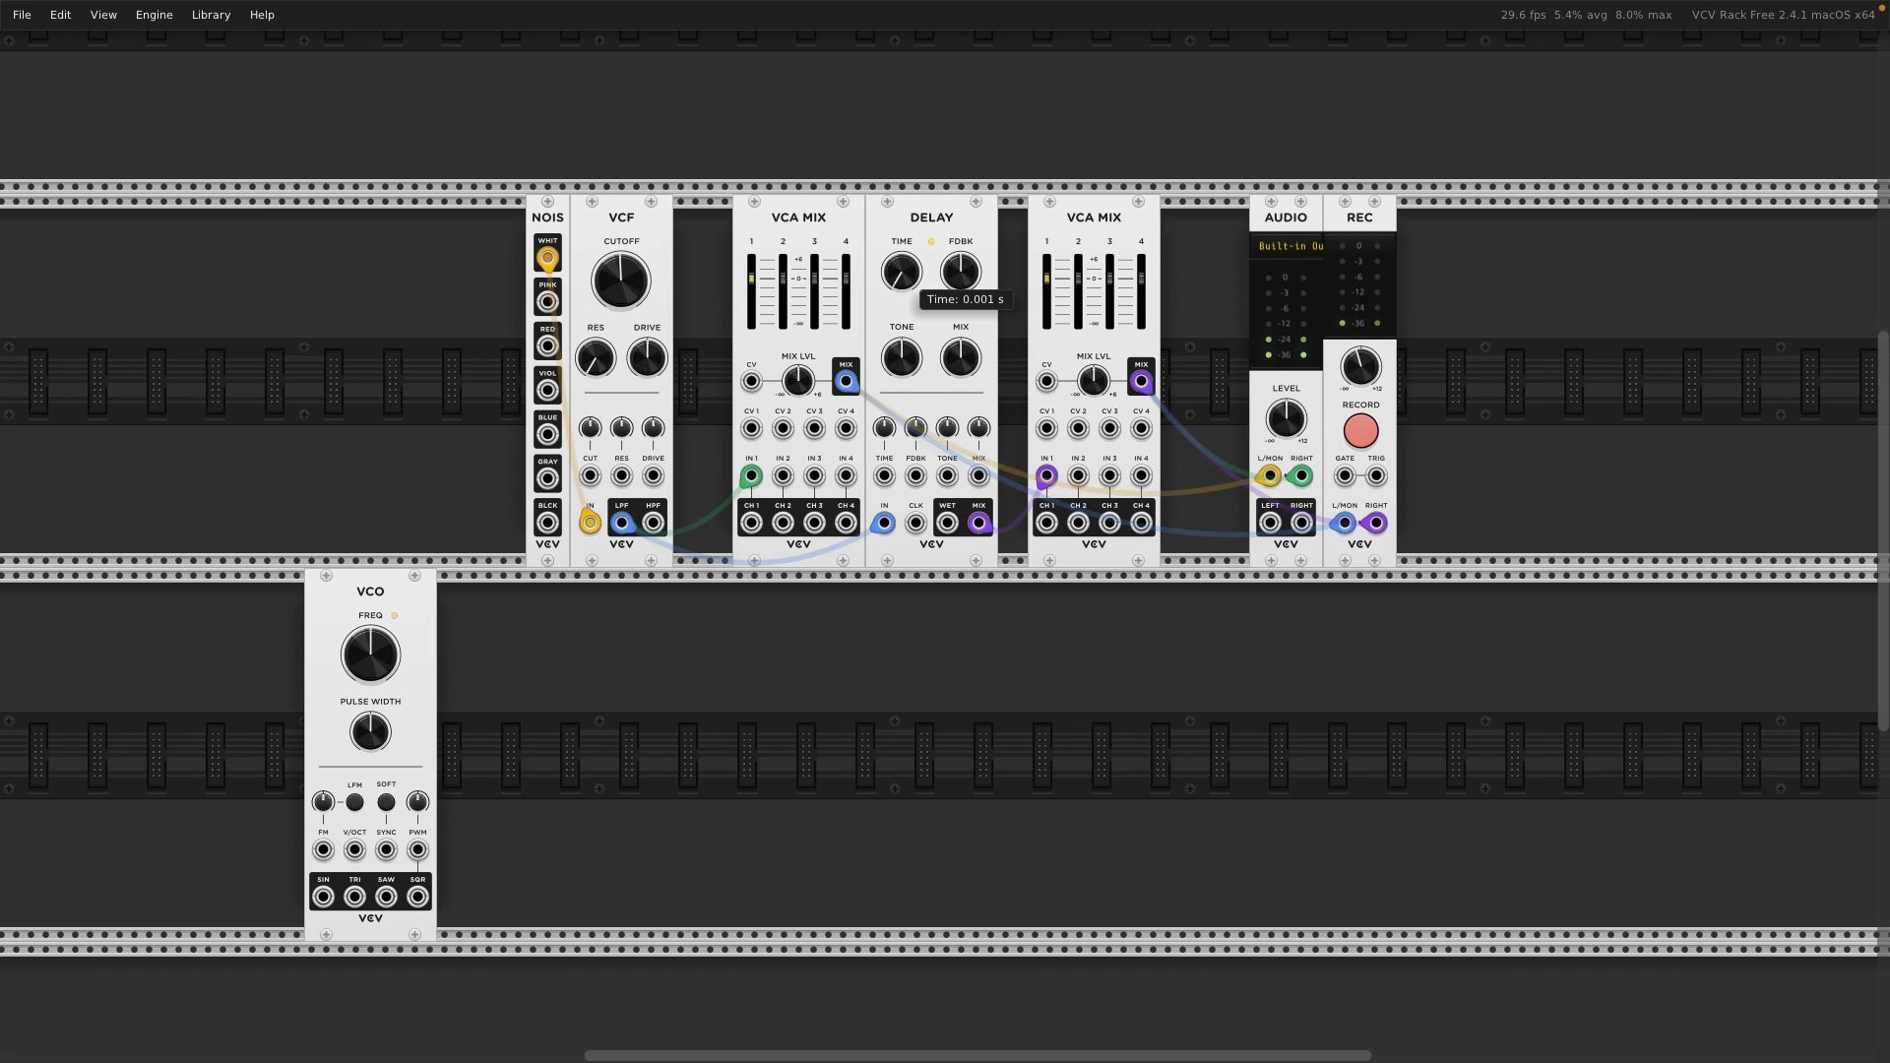
mouse_move(1048, 287)
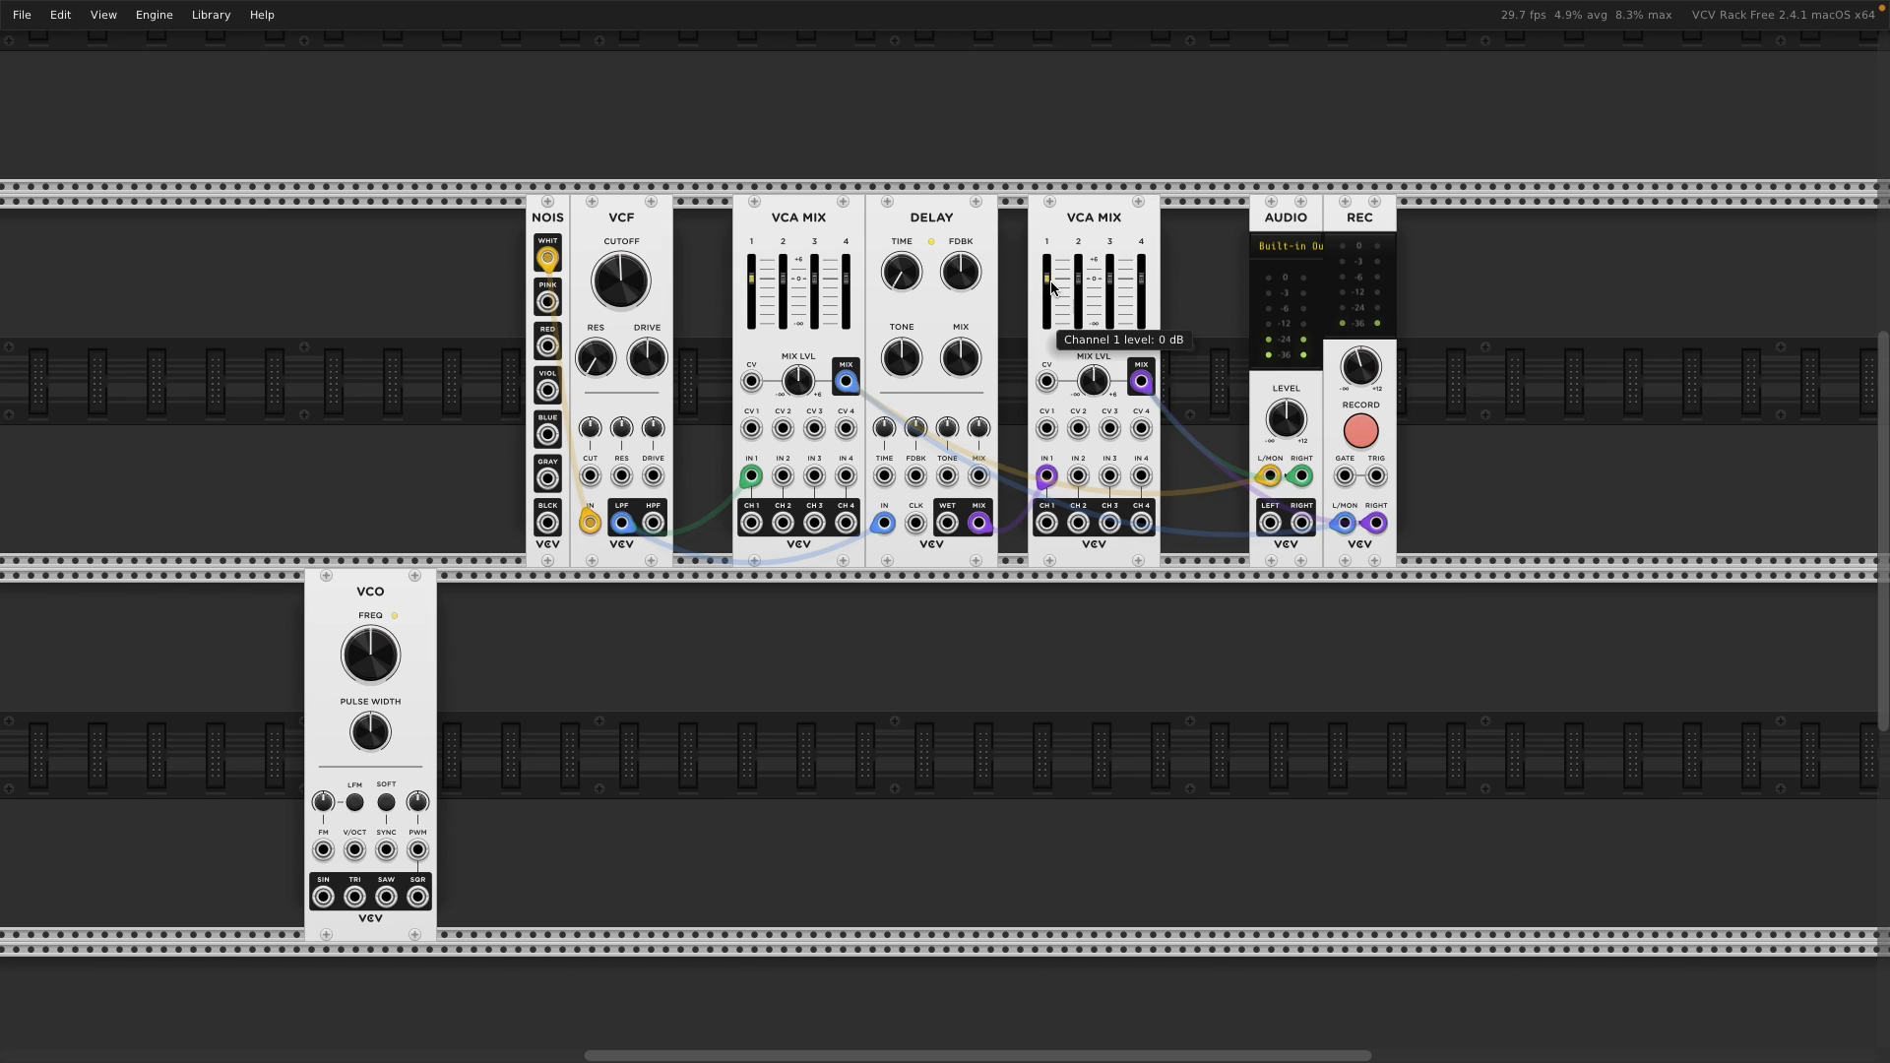
drag(1048, 286, 1051, 288)
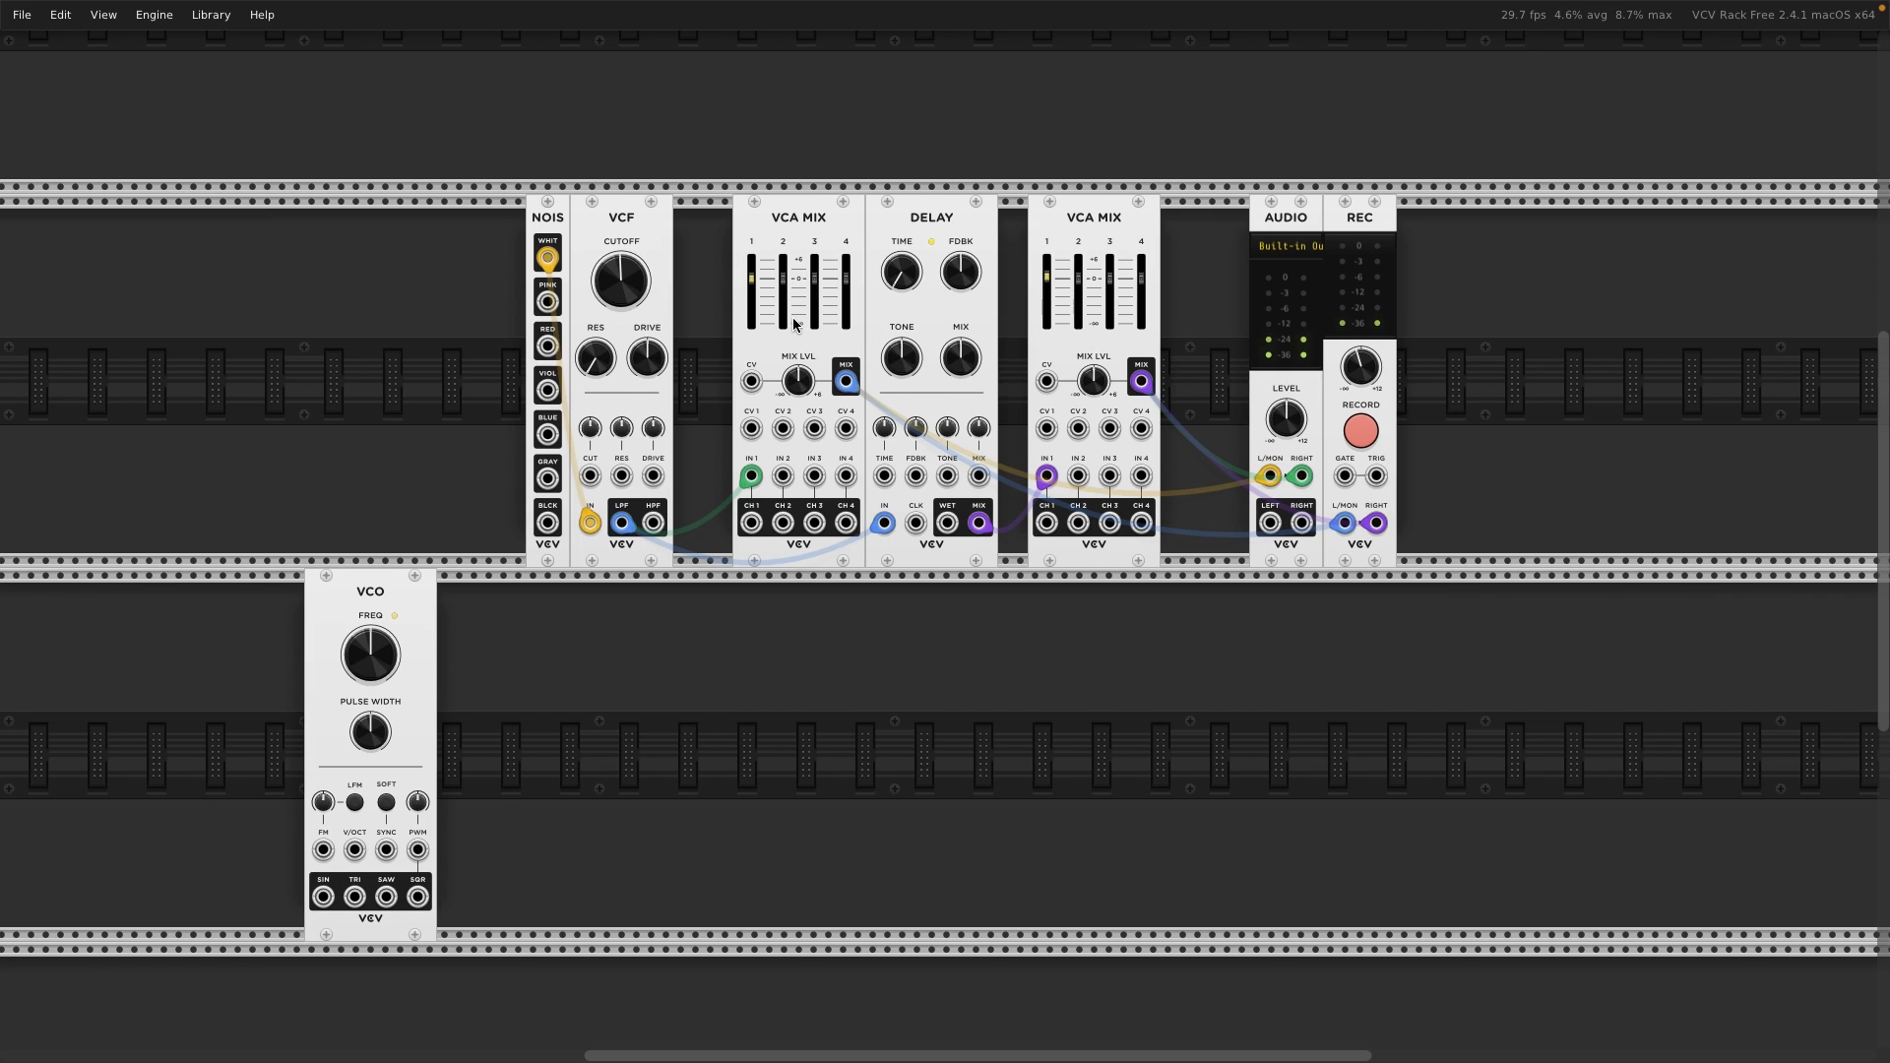
drag(751, 279, 751, 276)
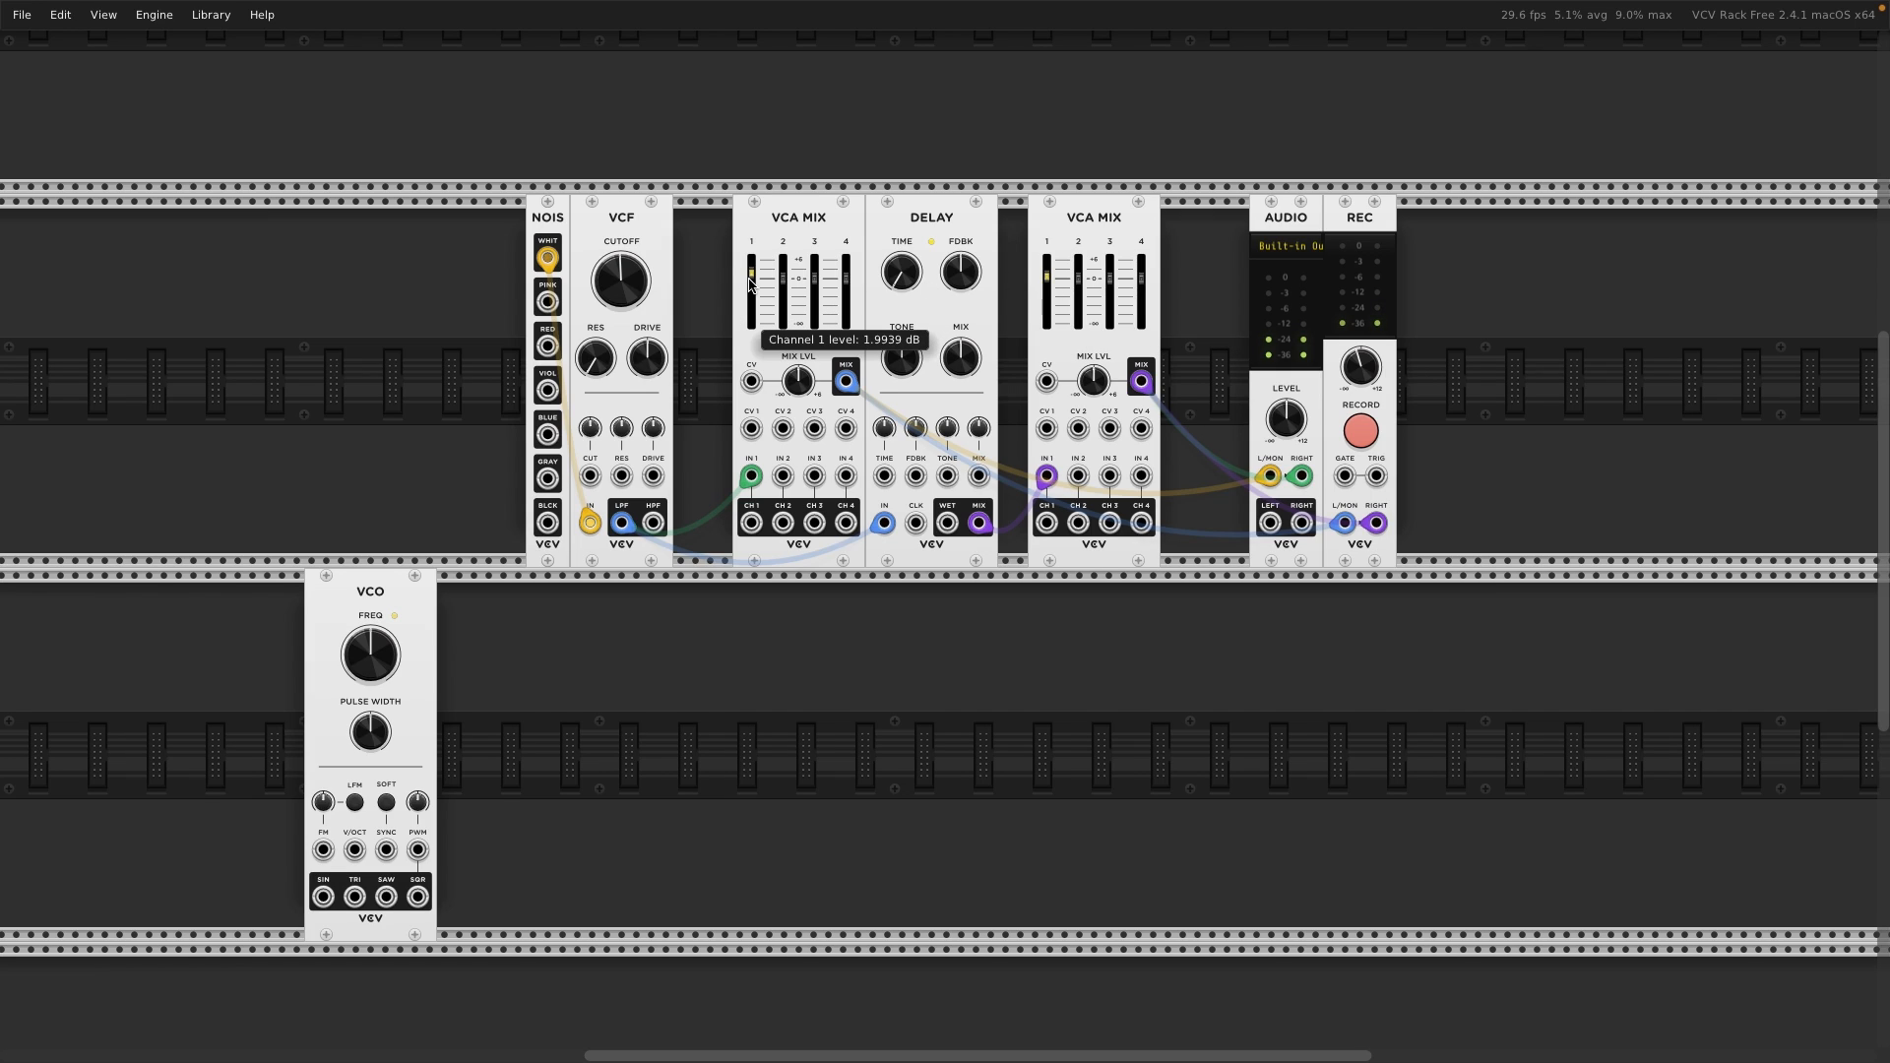
mouse_move(1053, 288)
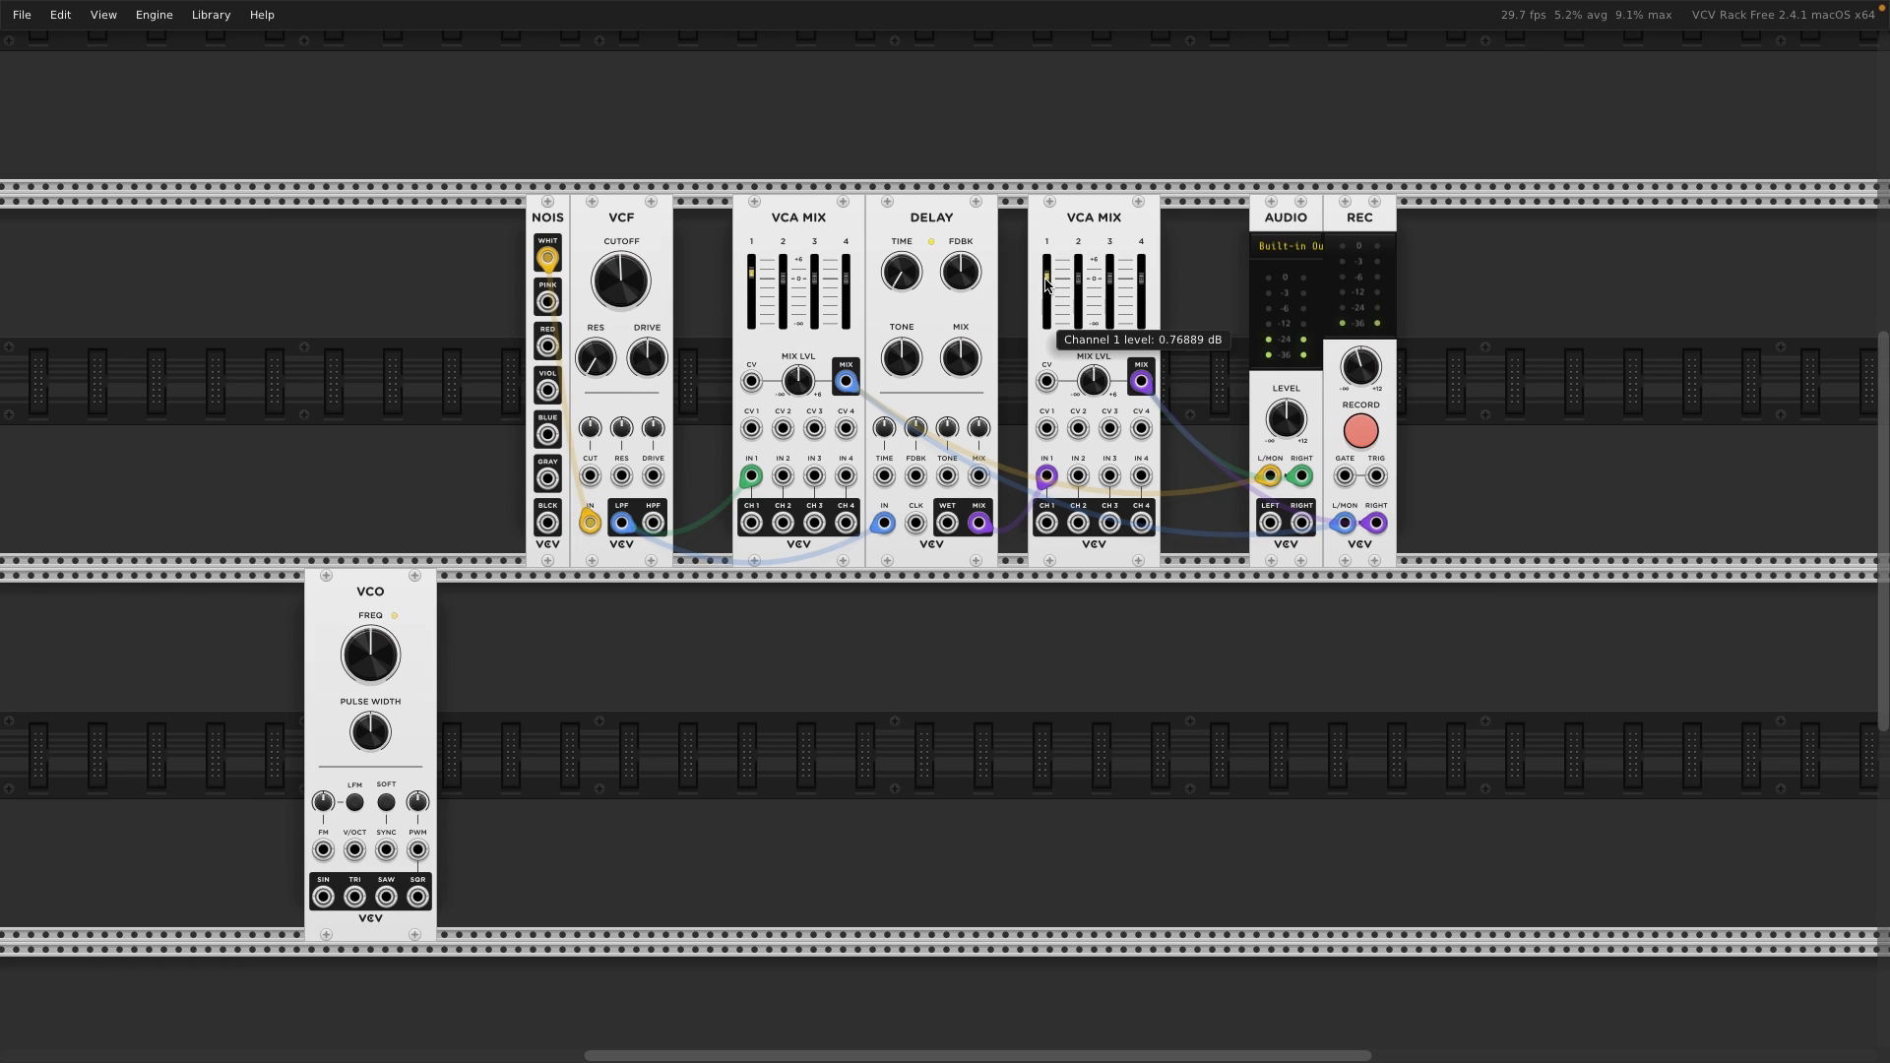
drag(1048, 284, 1048, 276)
double_click(1047, 279)
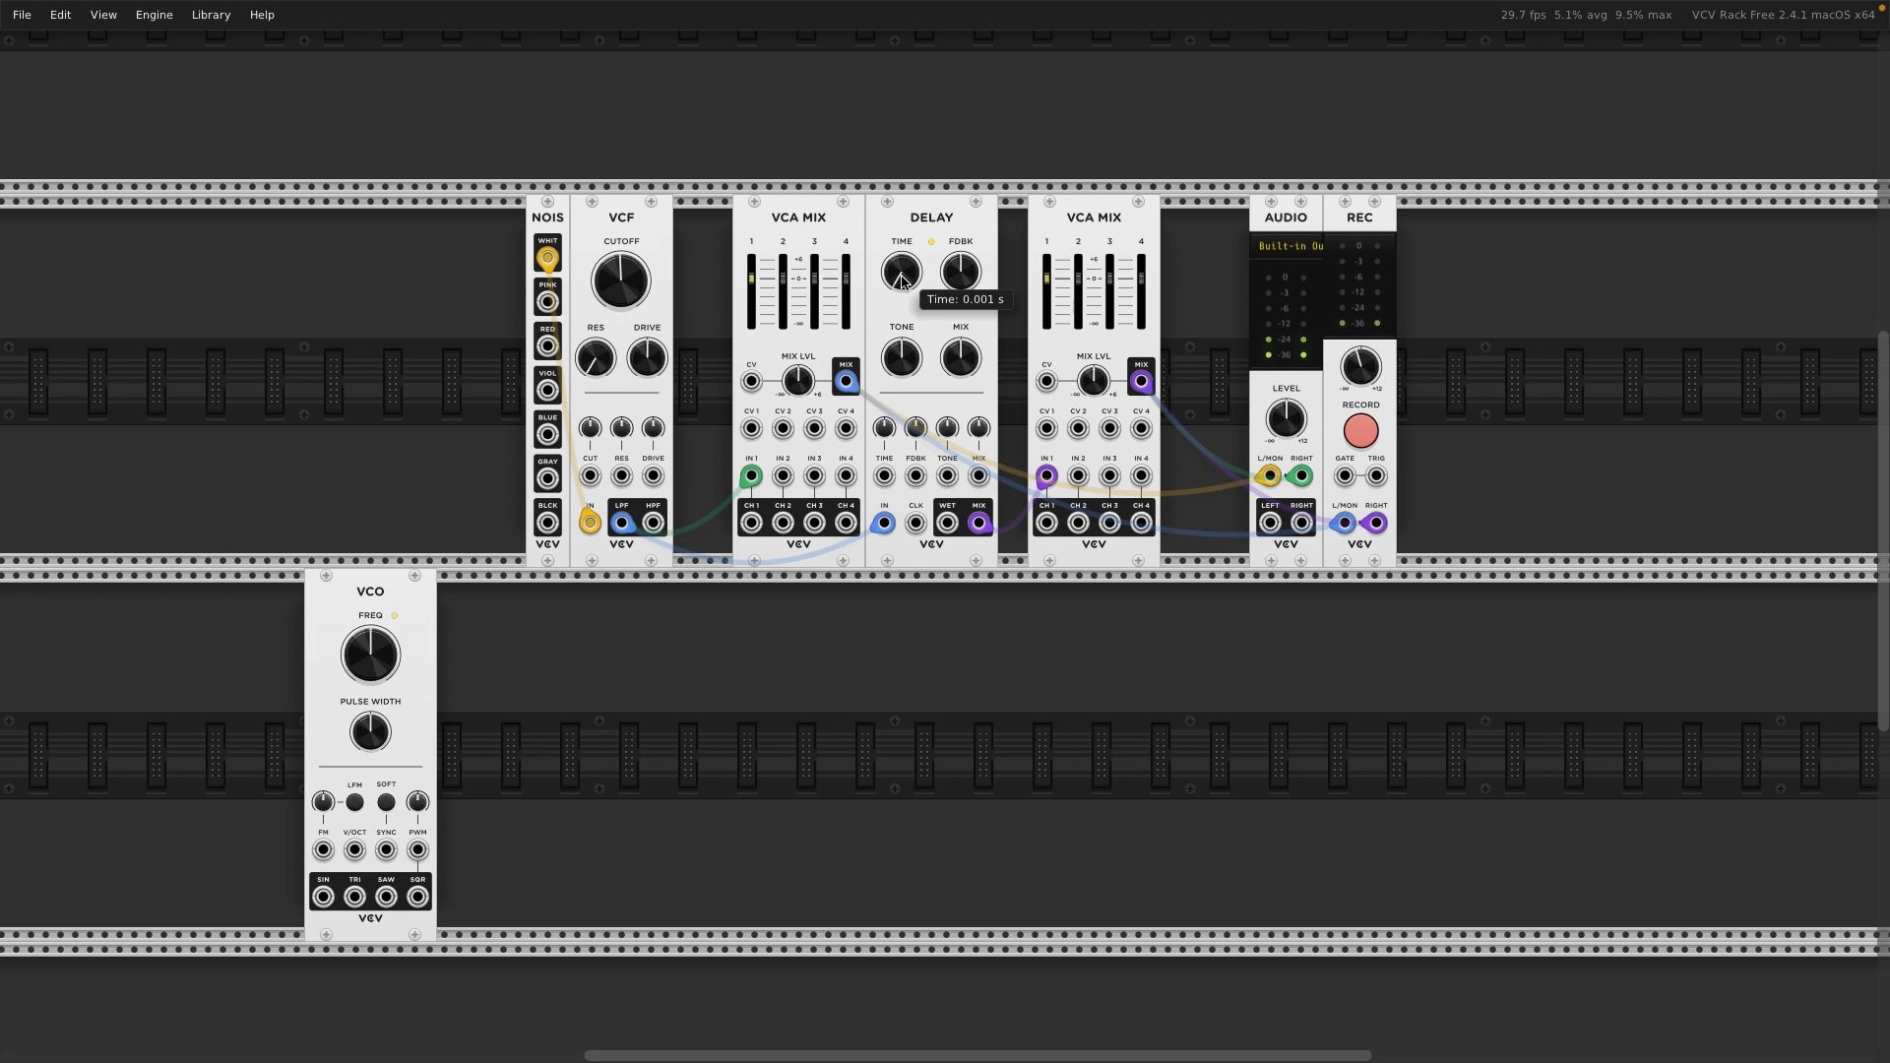
- Raise the Delay's time and sweep the VCF cutoff up and back down to about 321 Hz while recording
drag(902, 281, 902, 281)
drag(901, 282, 902, 274)
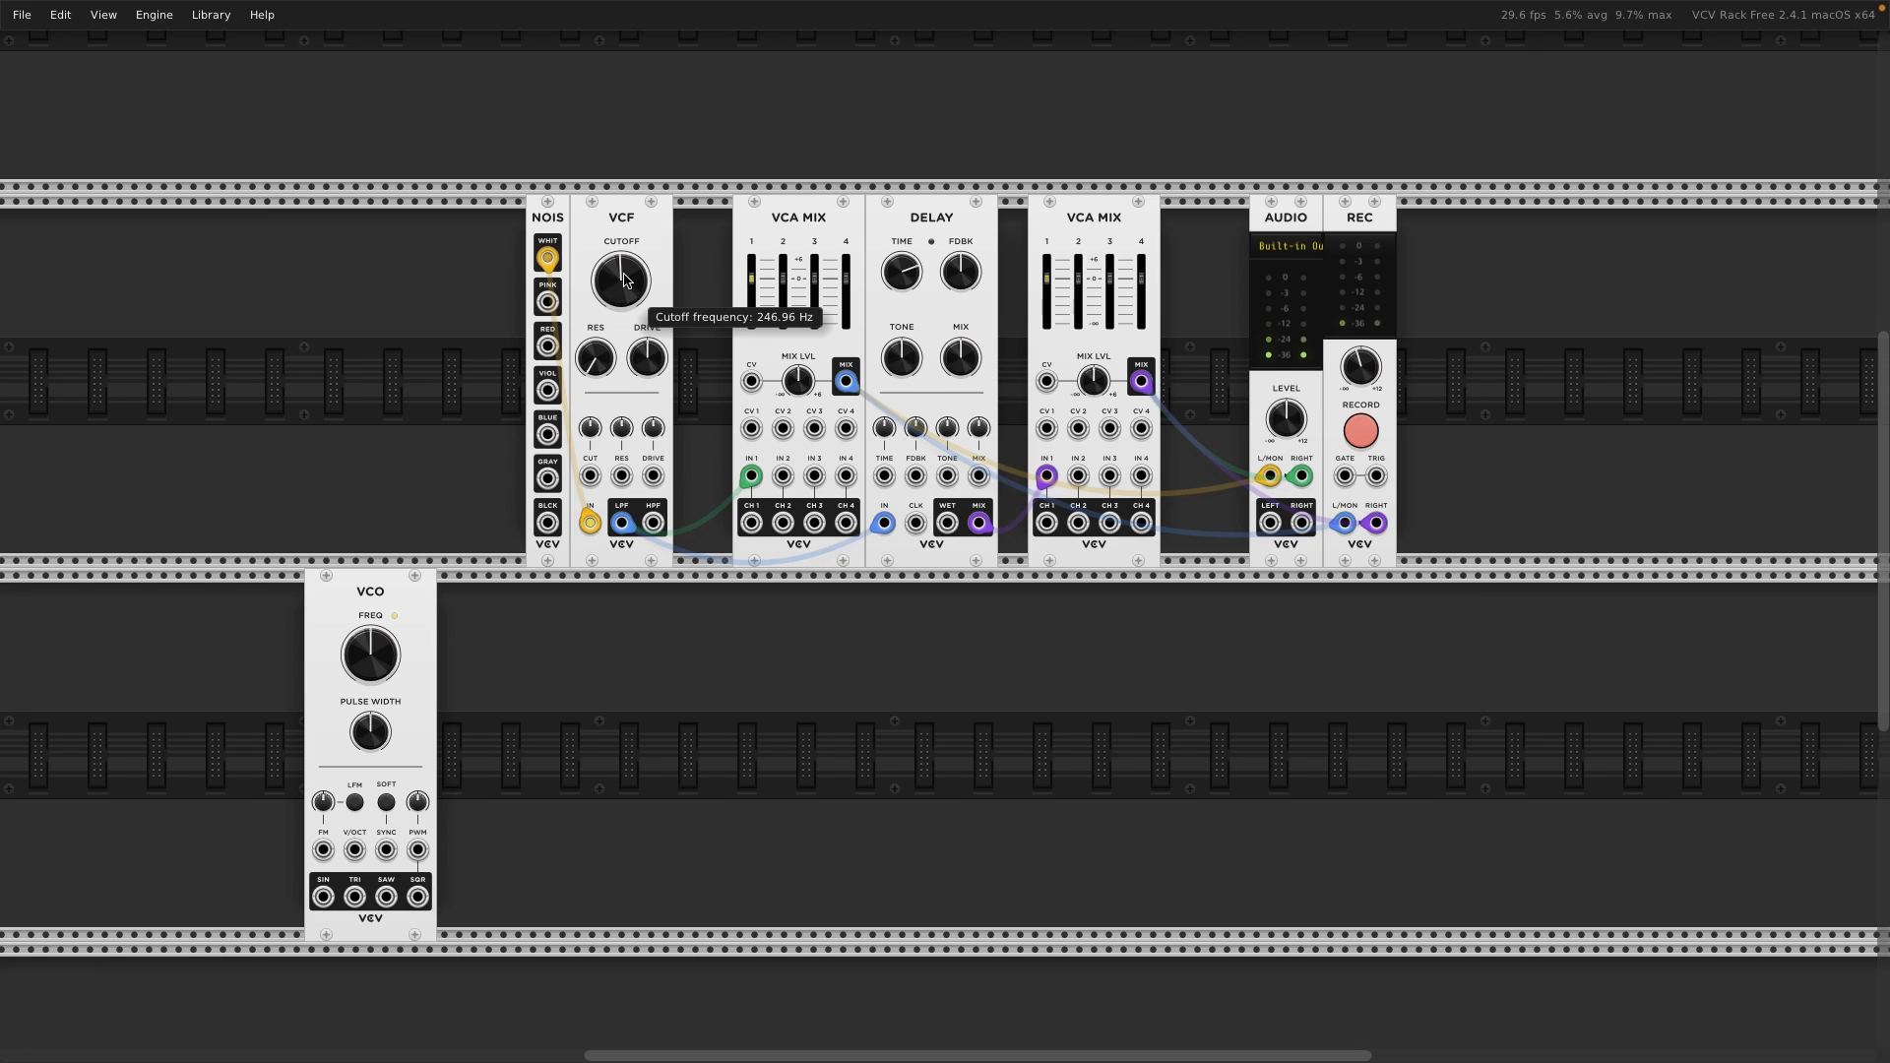
drag(625, 274, 625, 262)
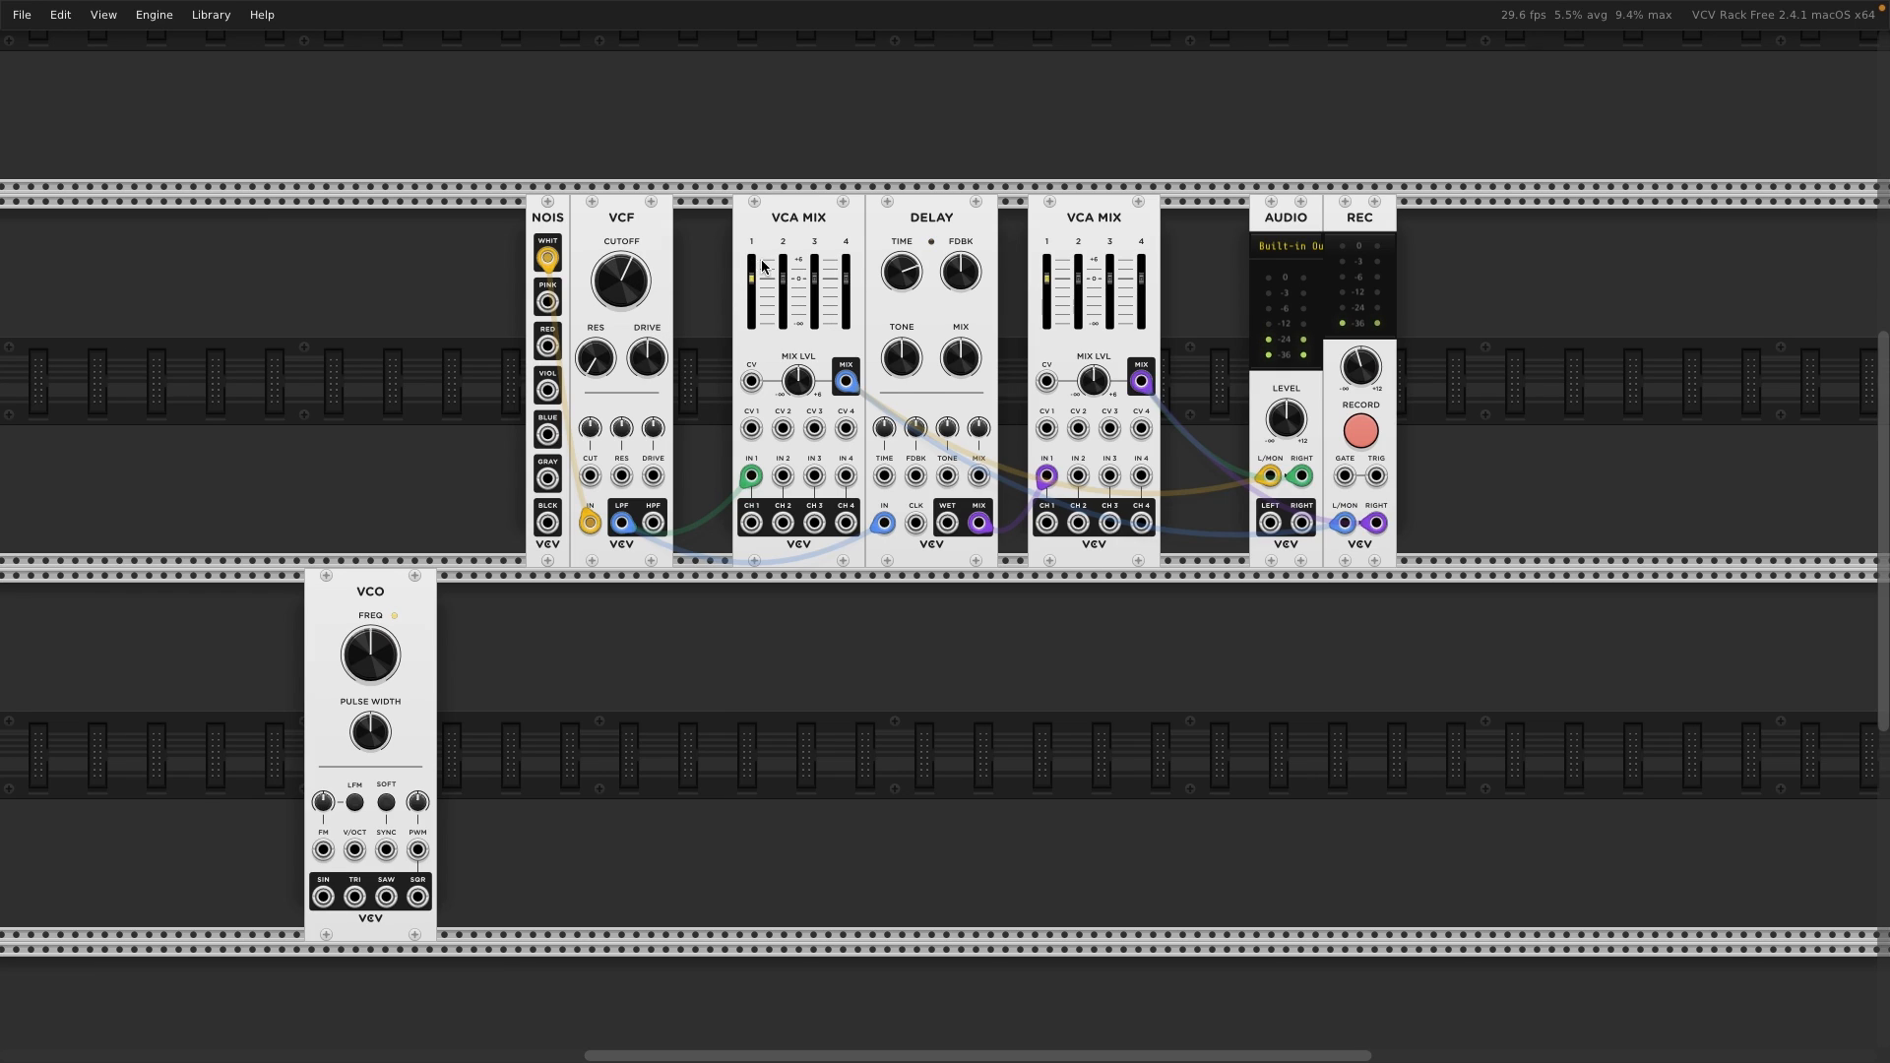
drag(893, 274, 894, 271)
drag(618, 293, 617, 293)
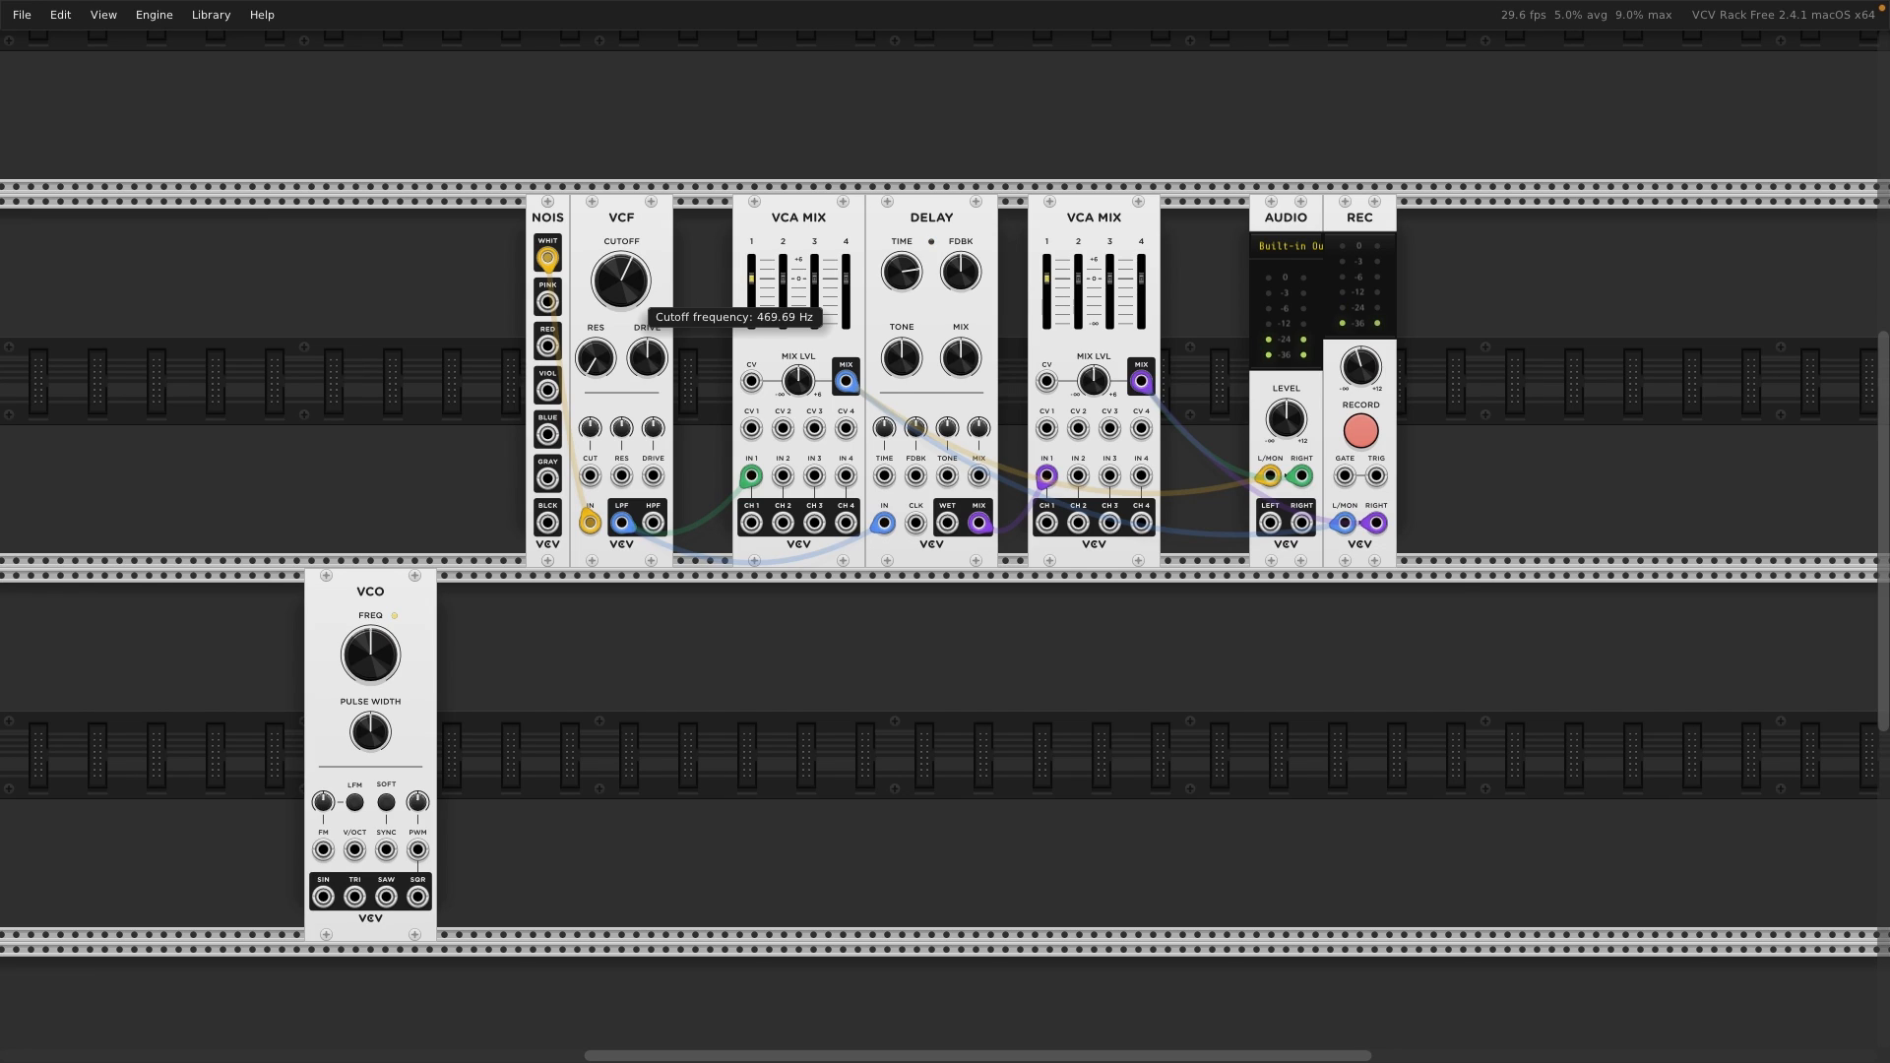
drag(617, 293, 617, 290)
drag(616, 294, 618, 295)
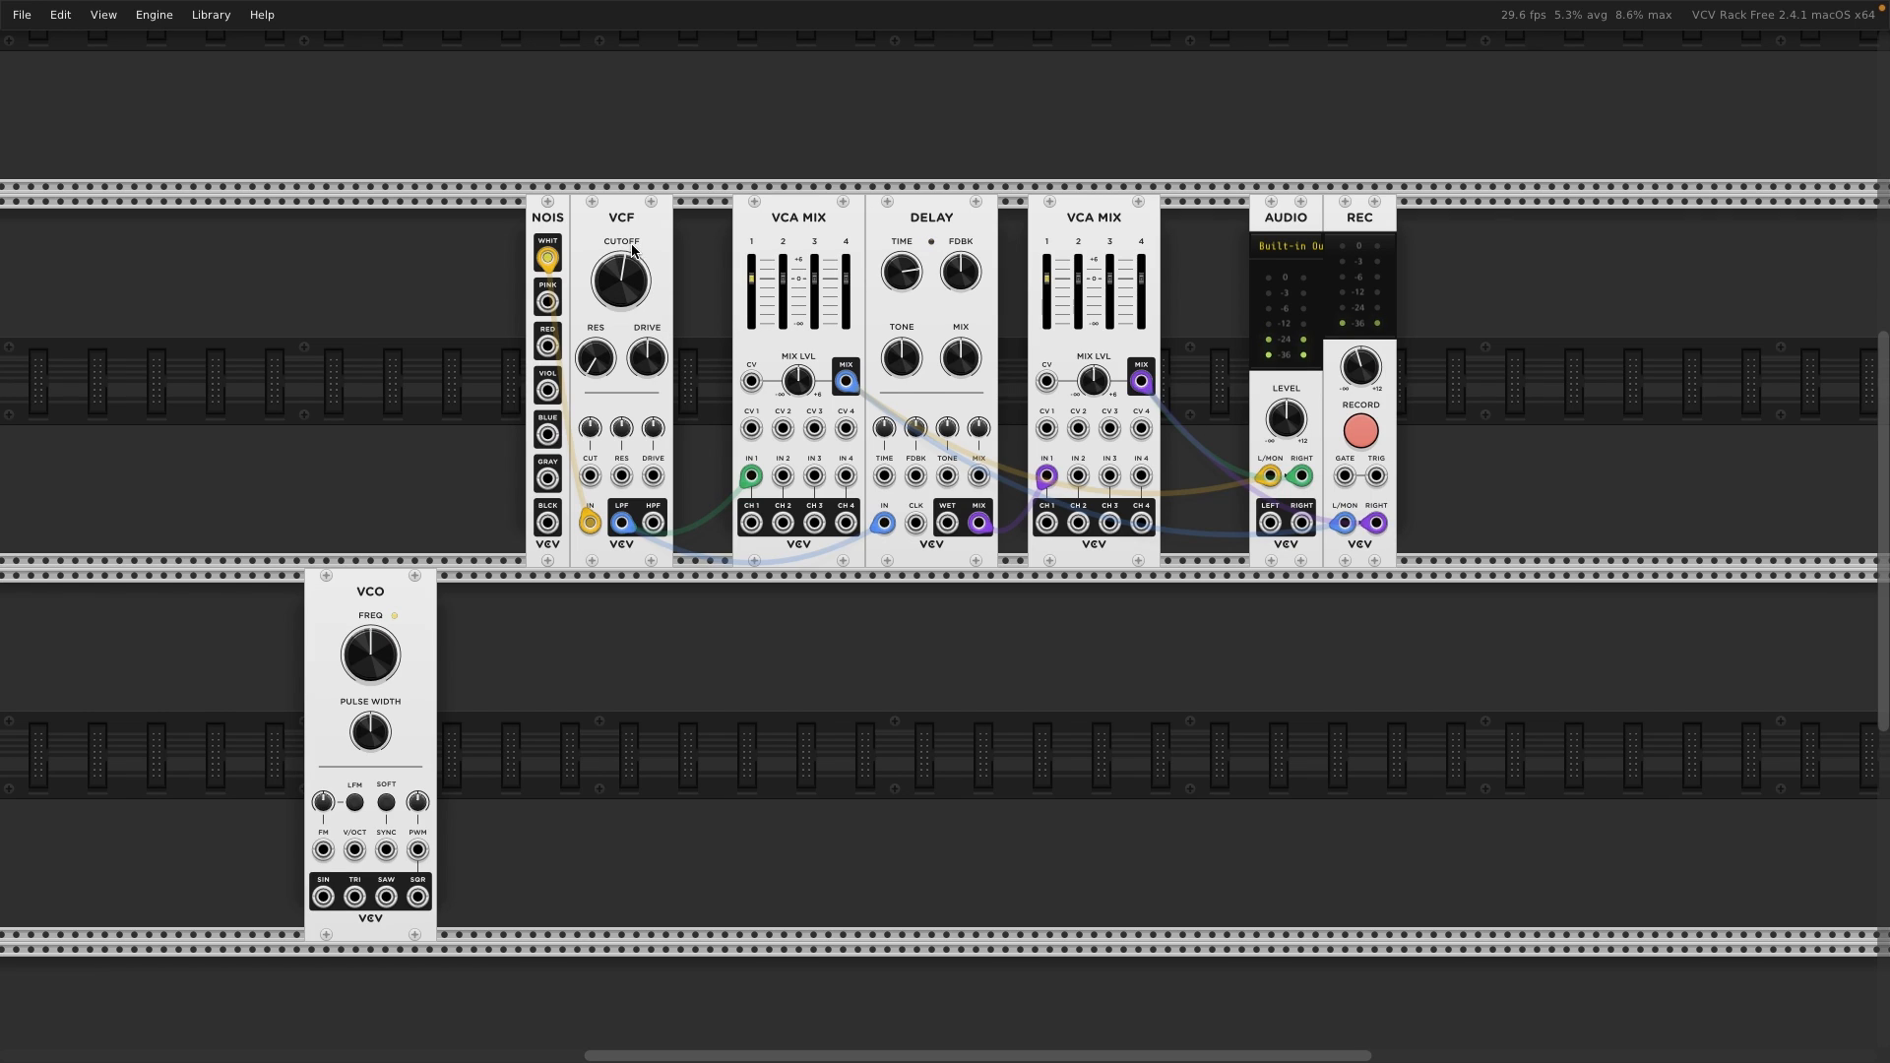
mouse_move(625, 285)
- Search the module library for "scope" and add the VCV Scope in the row below the Delay
right_click(960, 669)
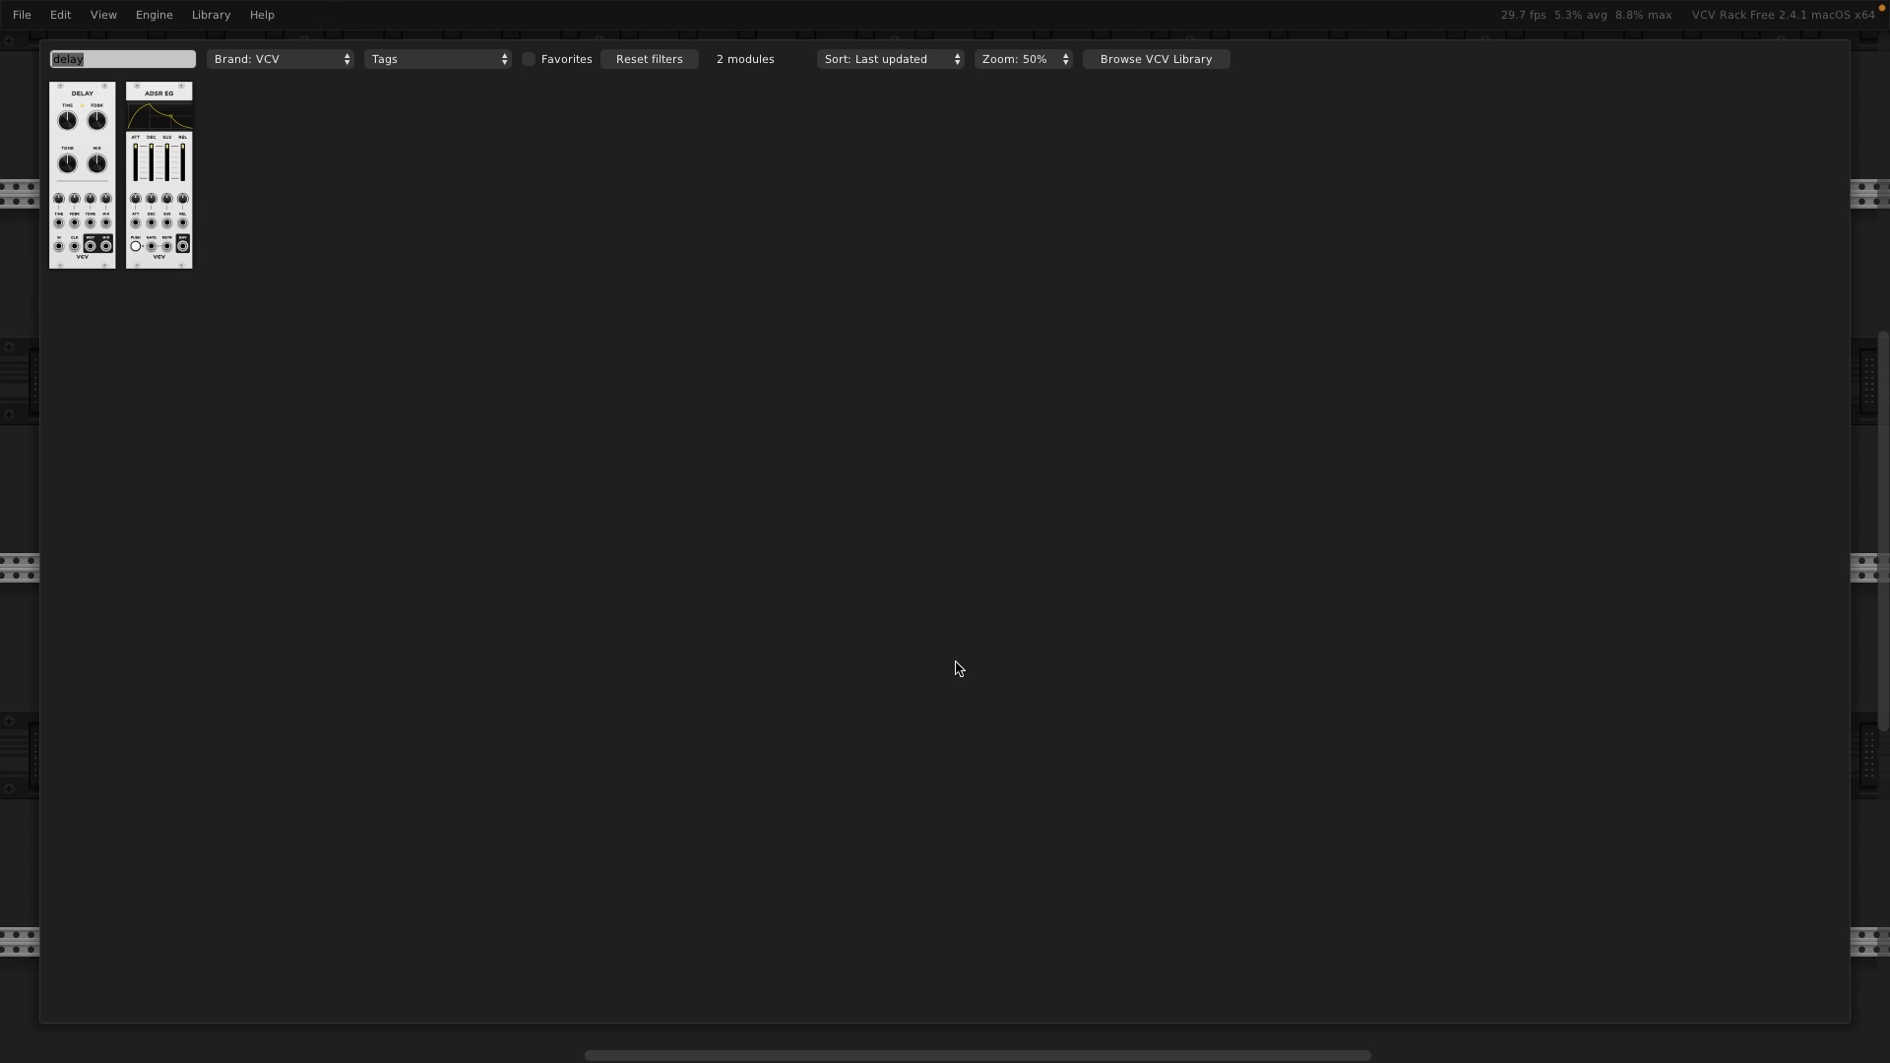
text(scope)
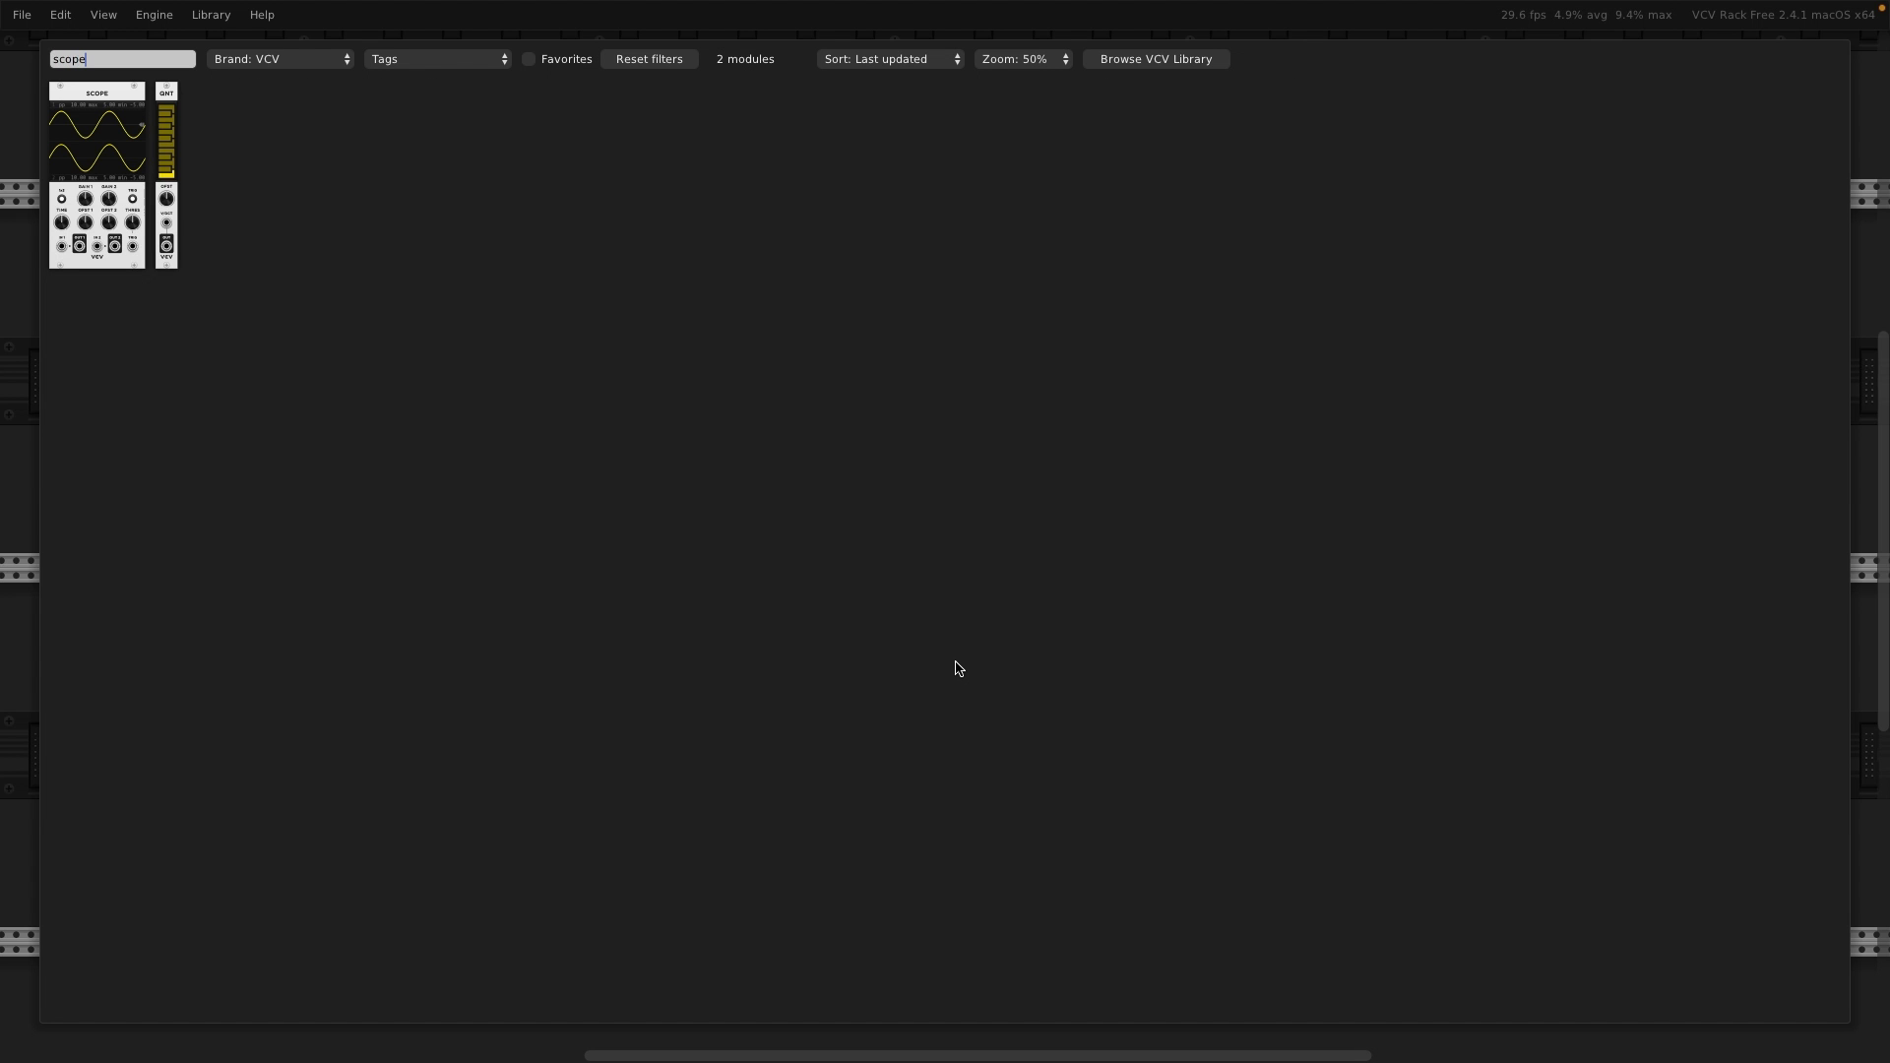
click(114, 138)
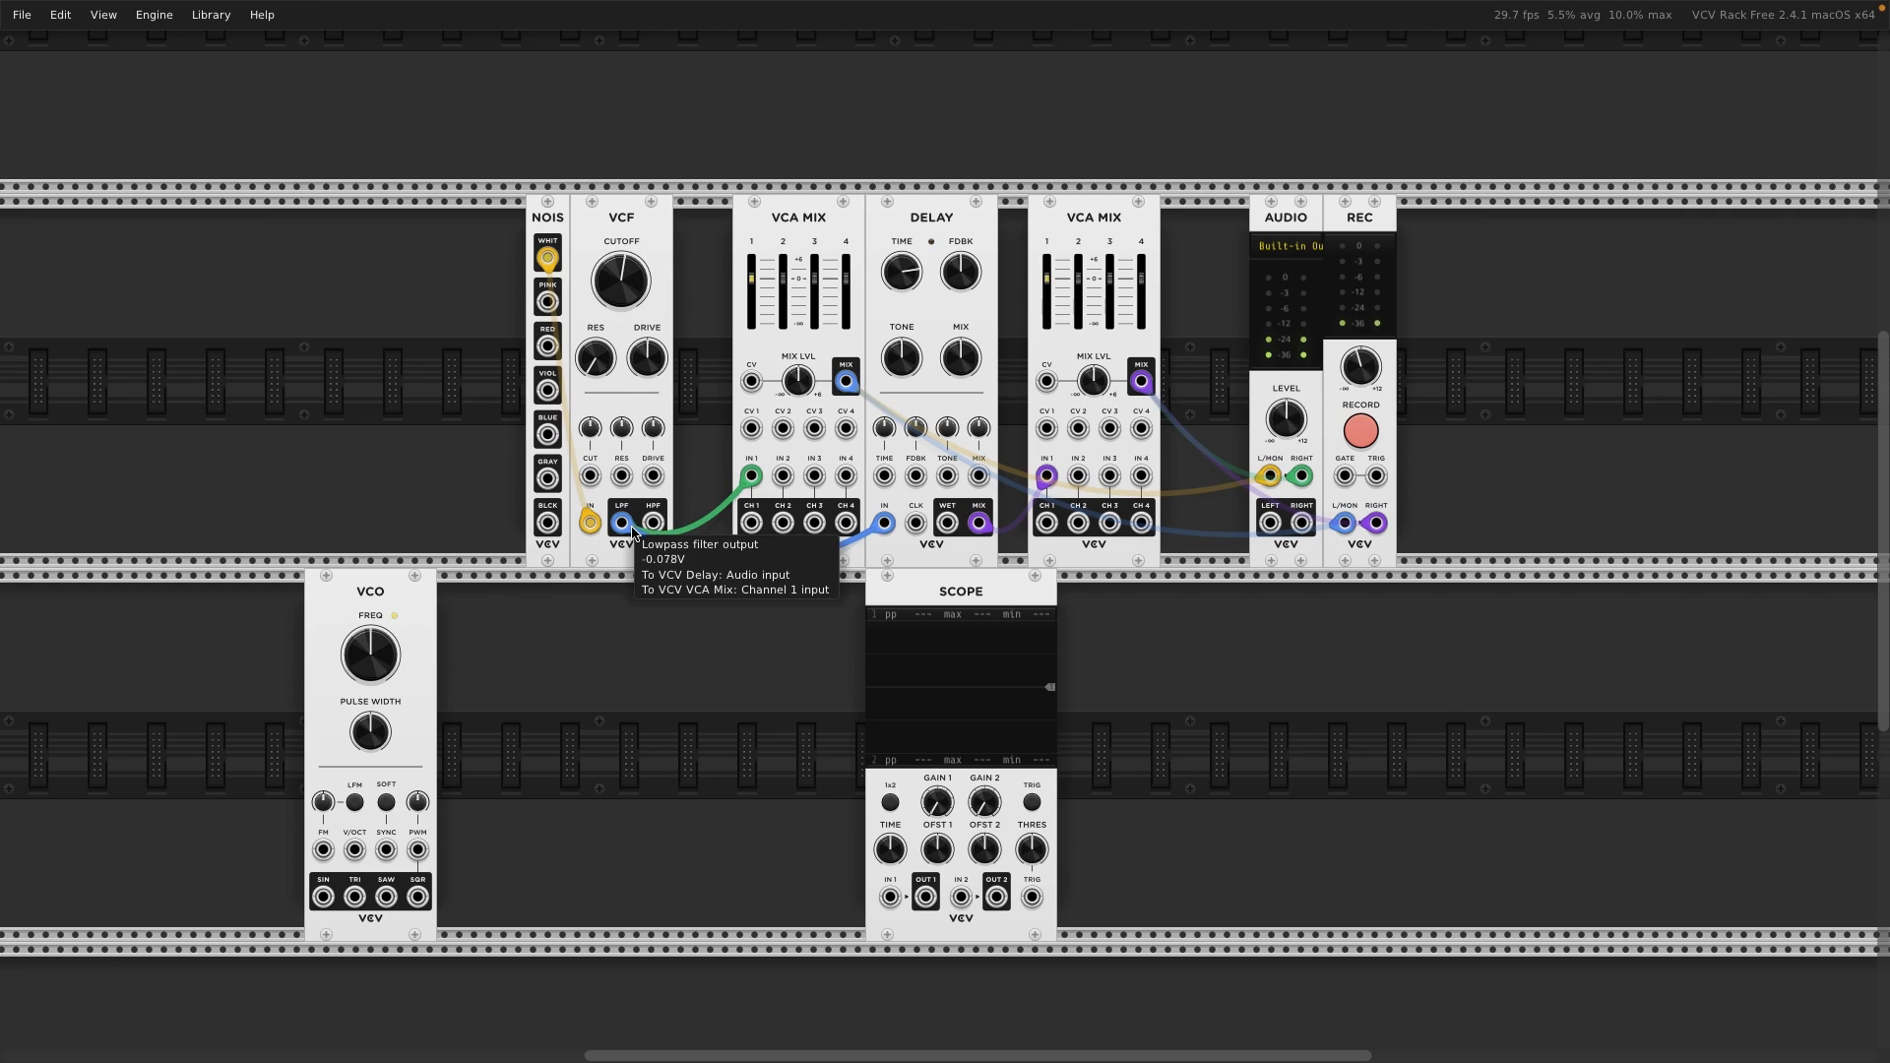
- Try the VCF's lowpass output in the Scope's IN 1, unplug it, and patch the left VCA MIX's mix output there instead
drag(632, 531, 886, 903)
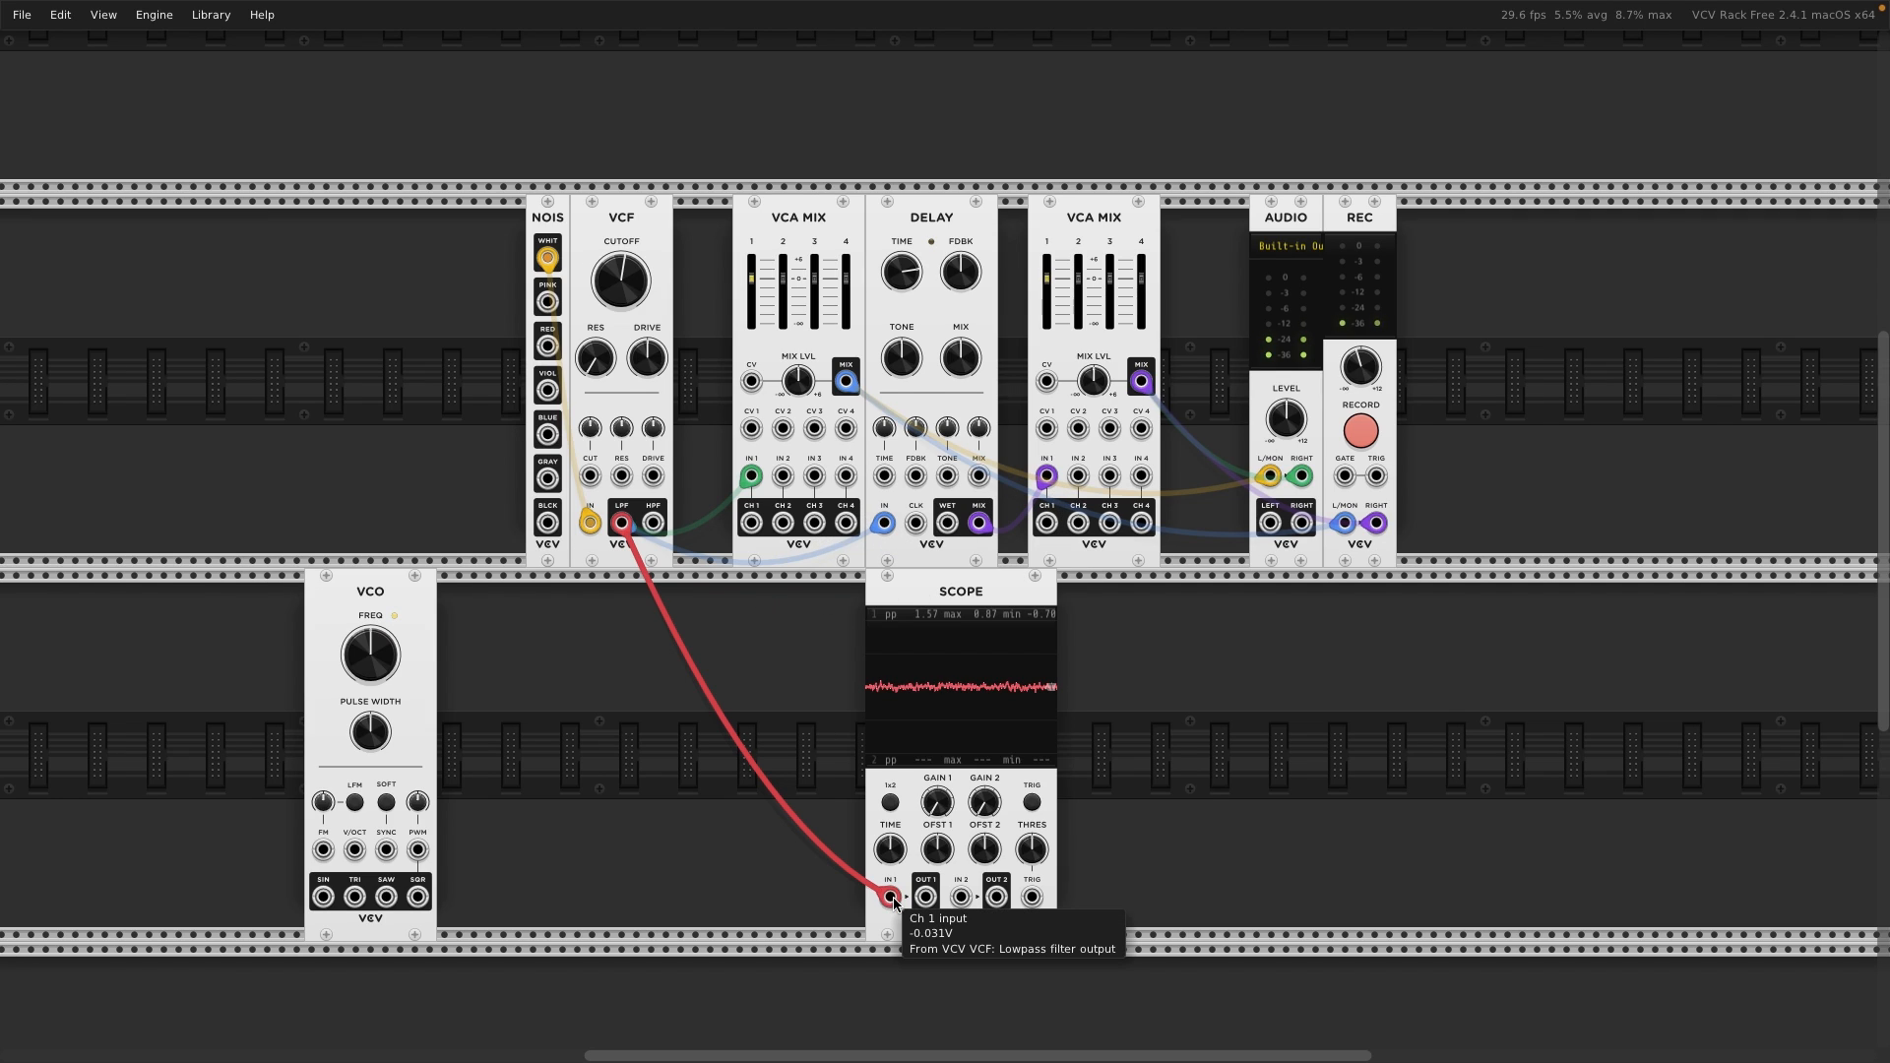
drag(889, 897, 797, 880)
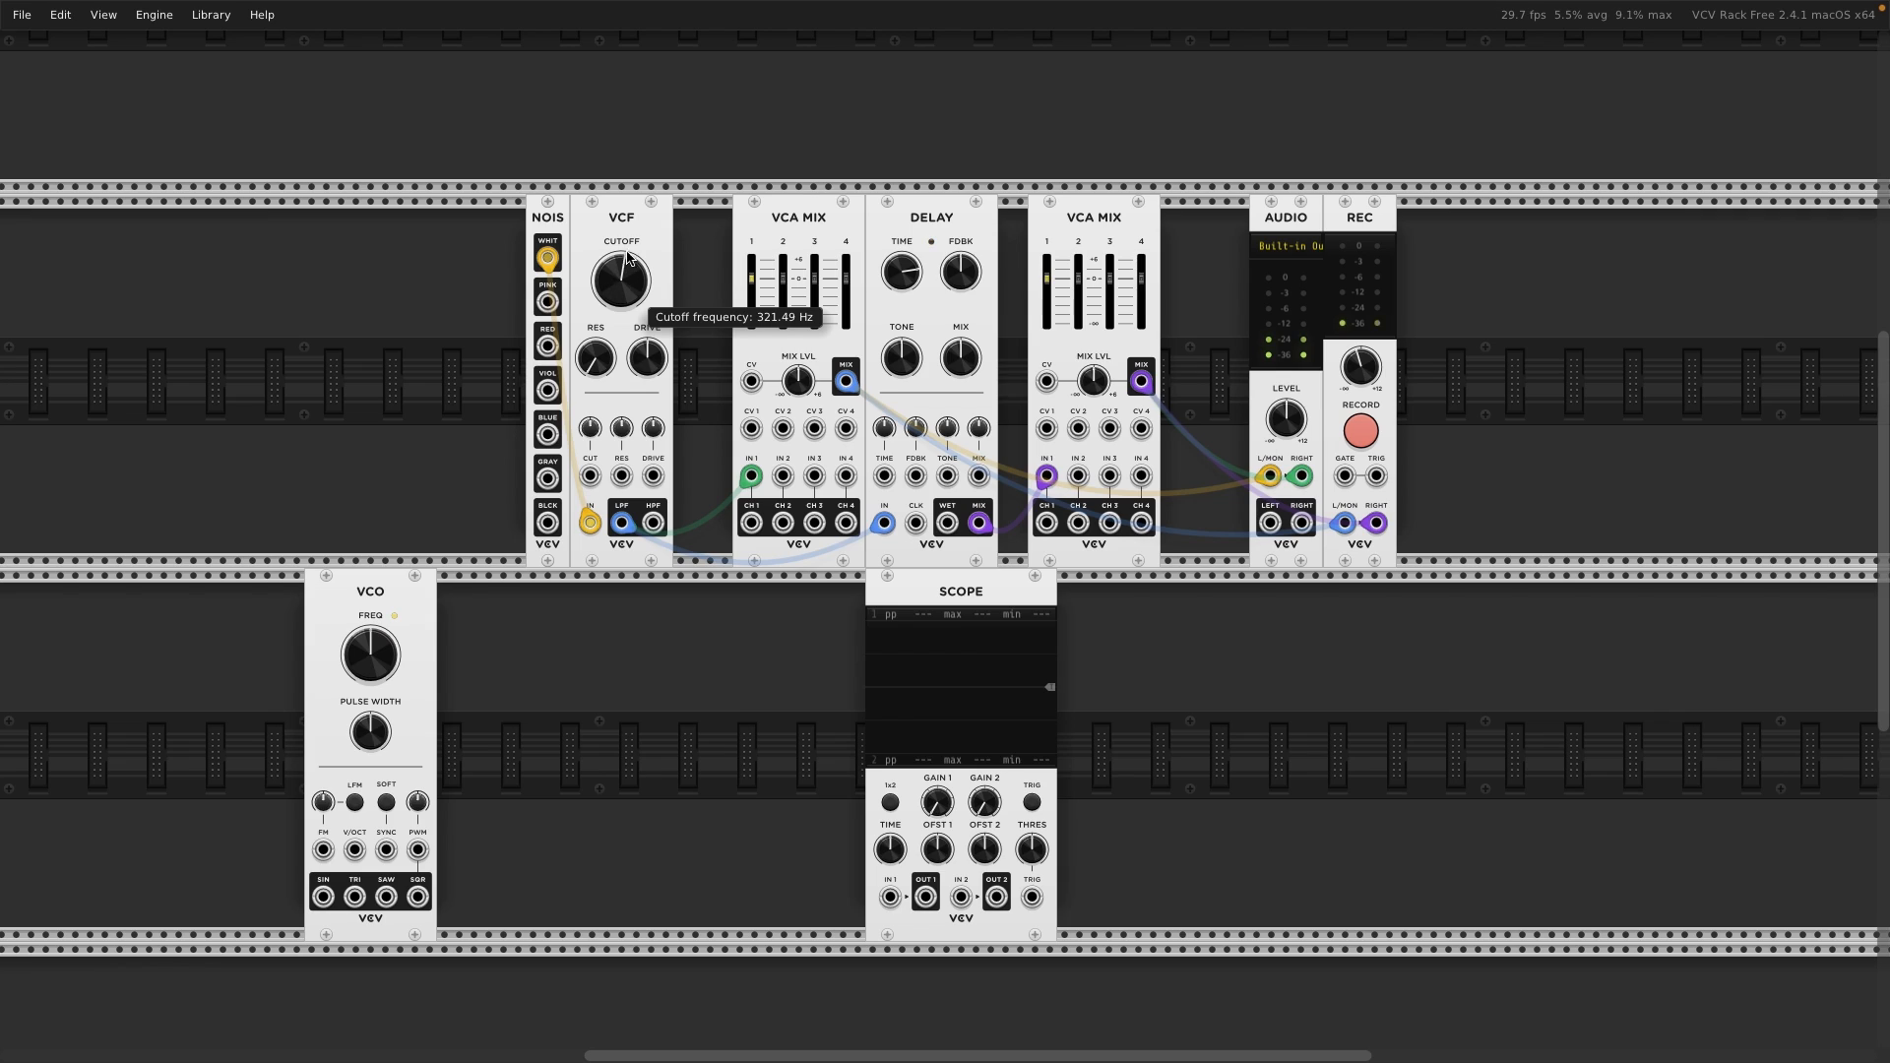
mouse_move(783, 294)
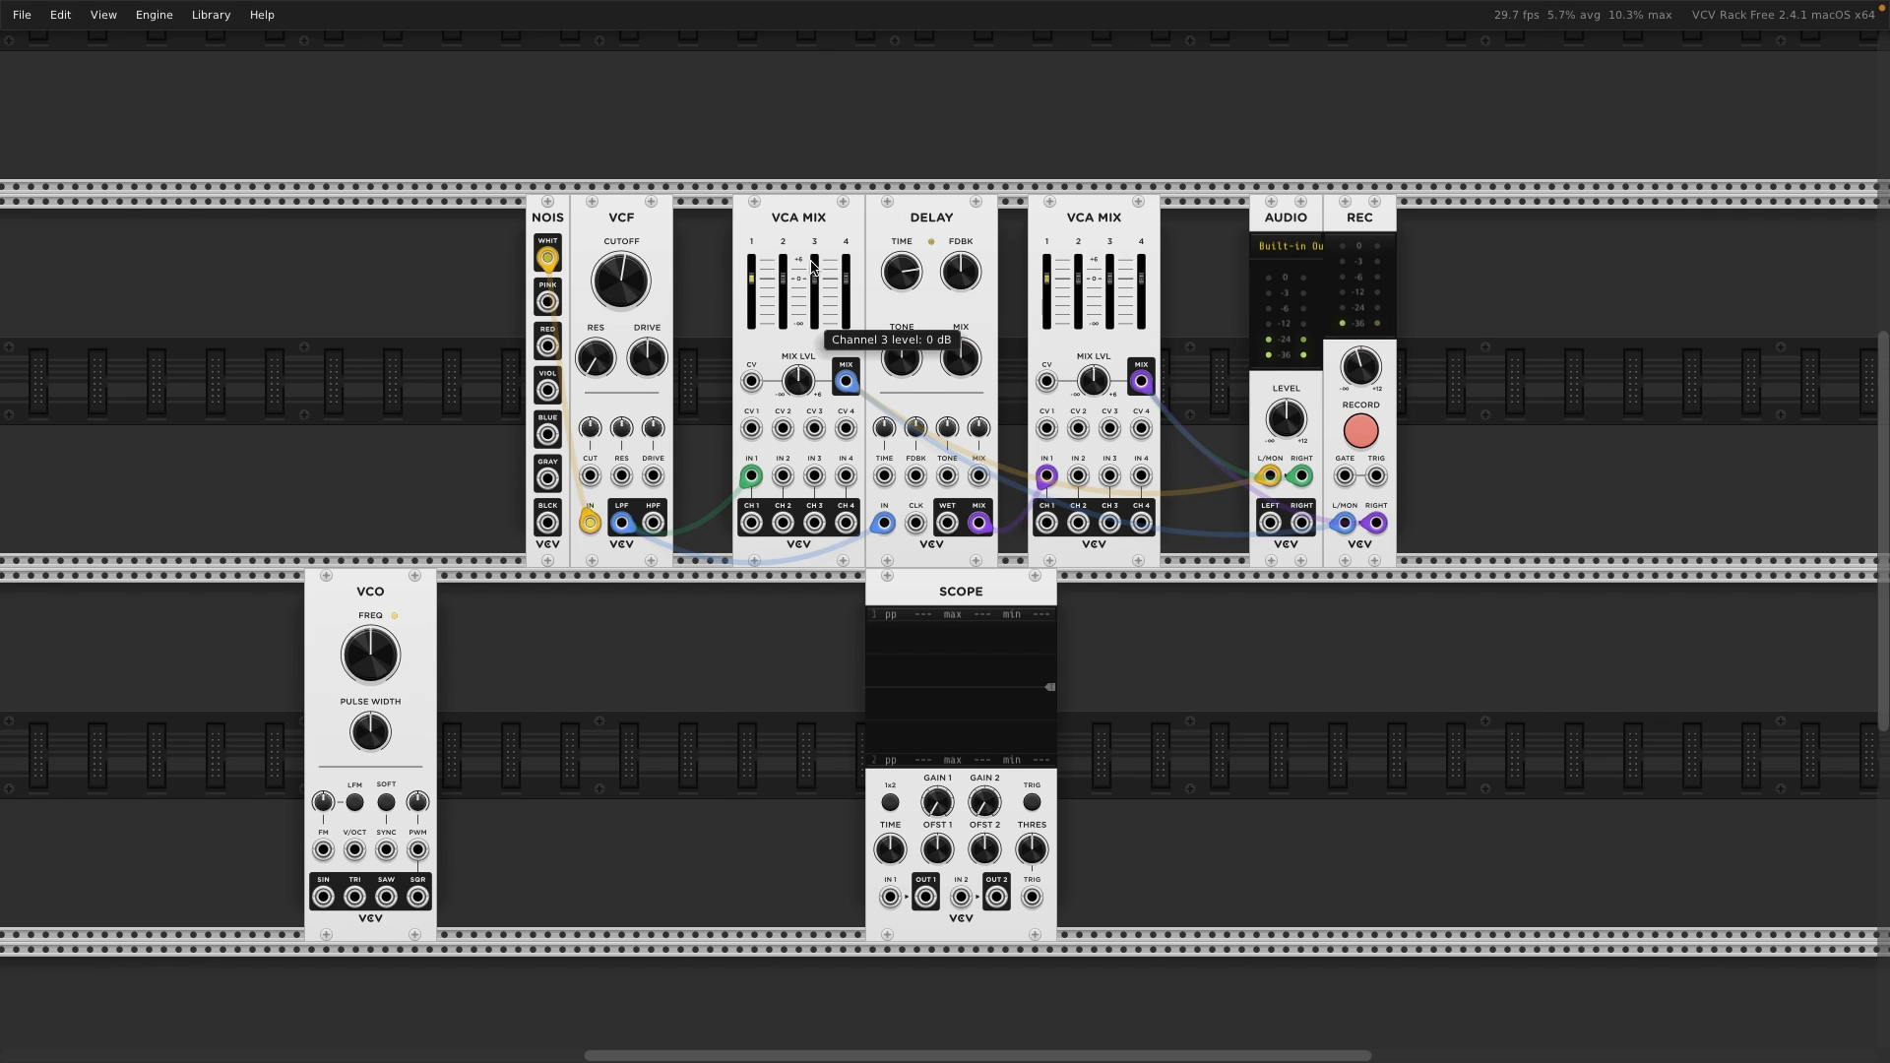
mouse_move(838, 392)
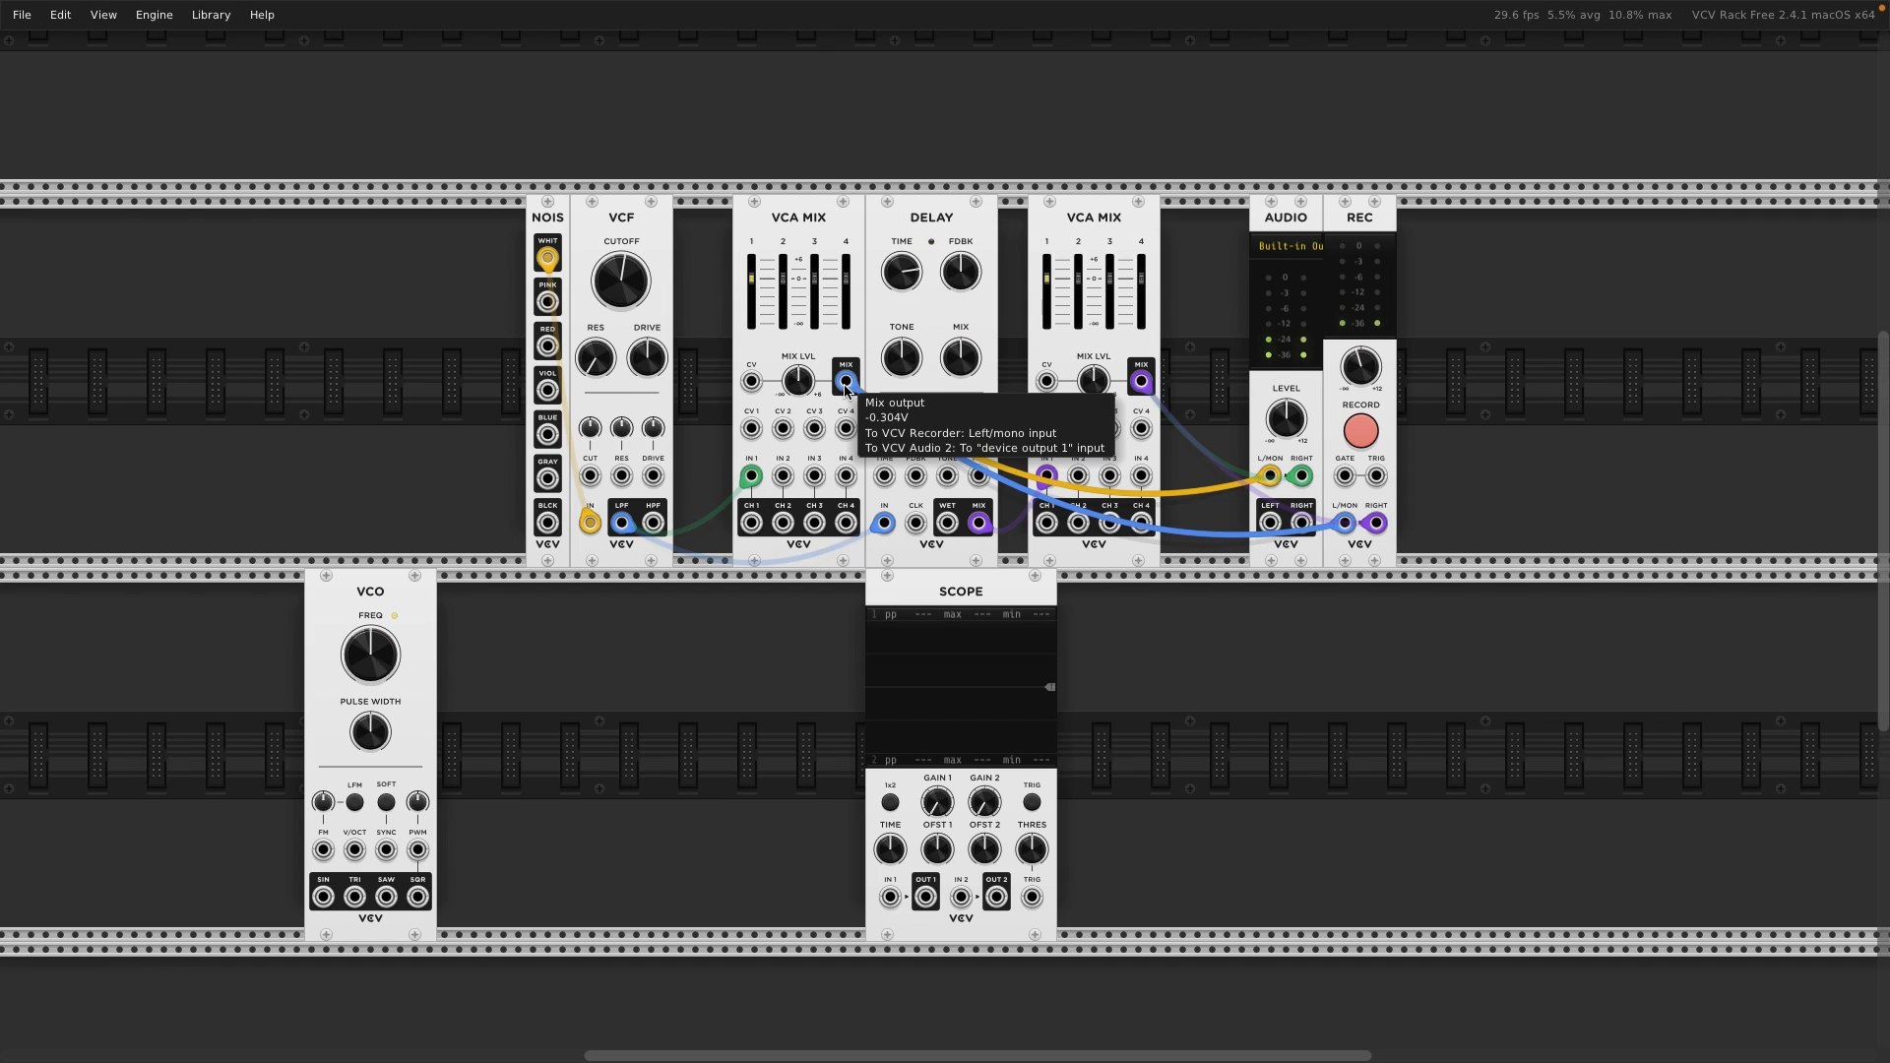
drag(844, 384, 890, 896)
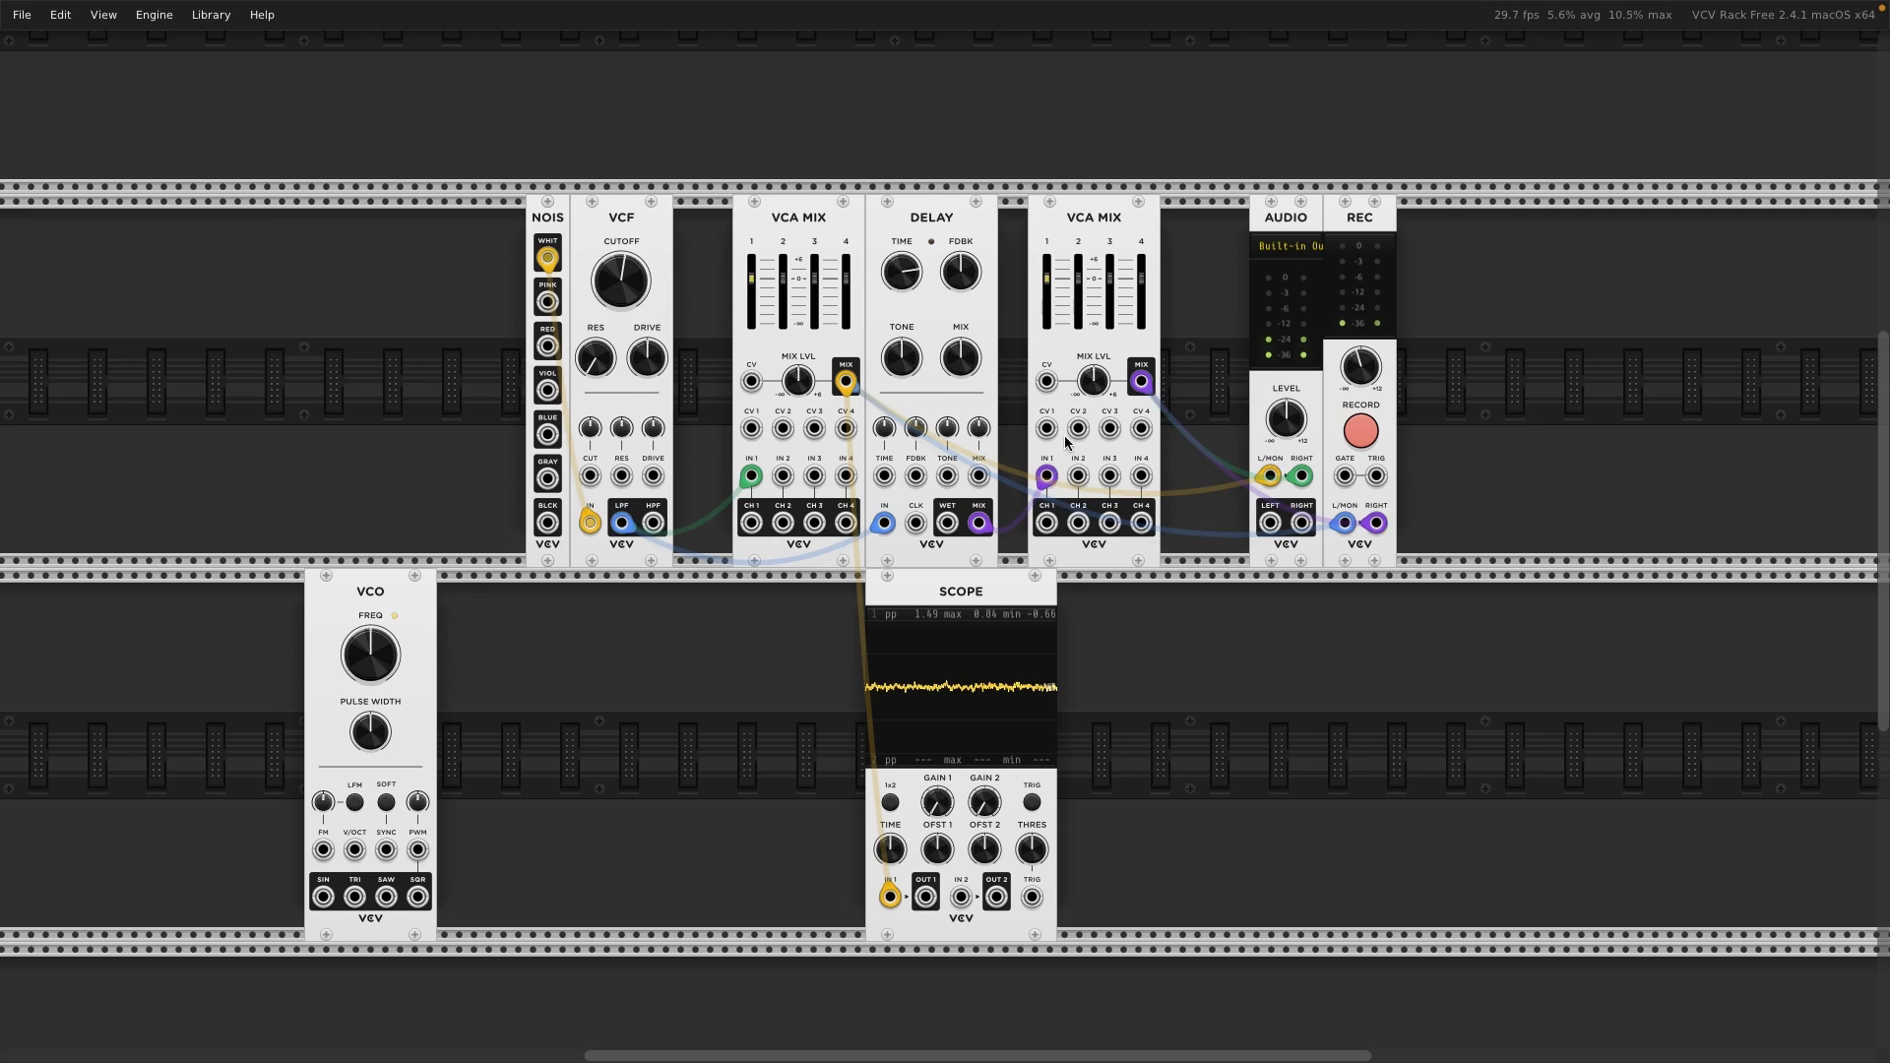
- Patch the right VCA MIX's mix output into the Scope's IN 2 and raise the gain of both Scope channels
drag(1141, 381, 962, 897)
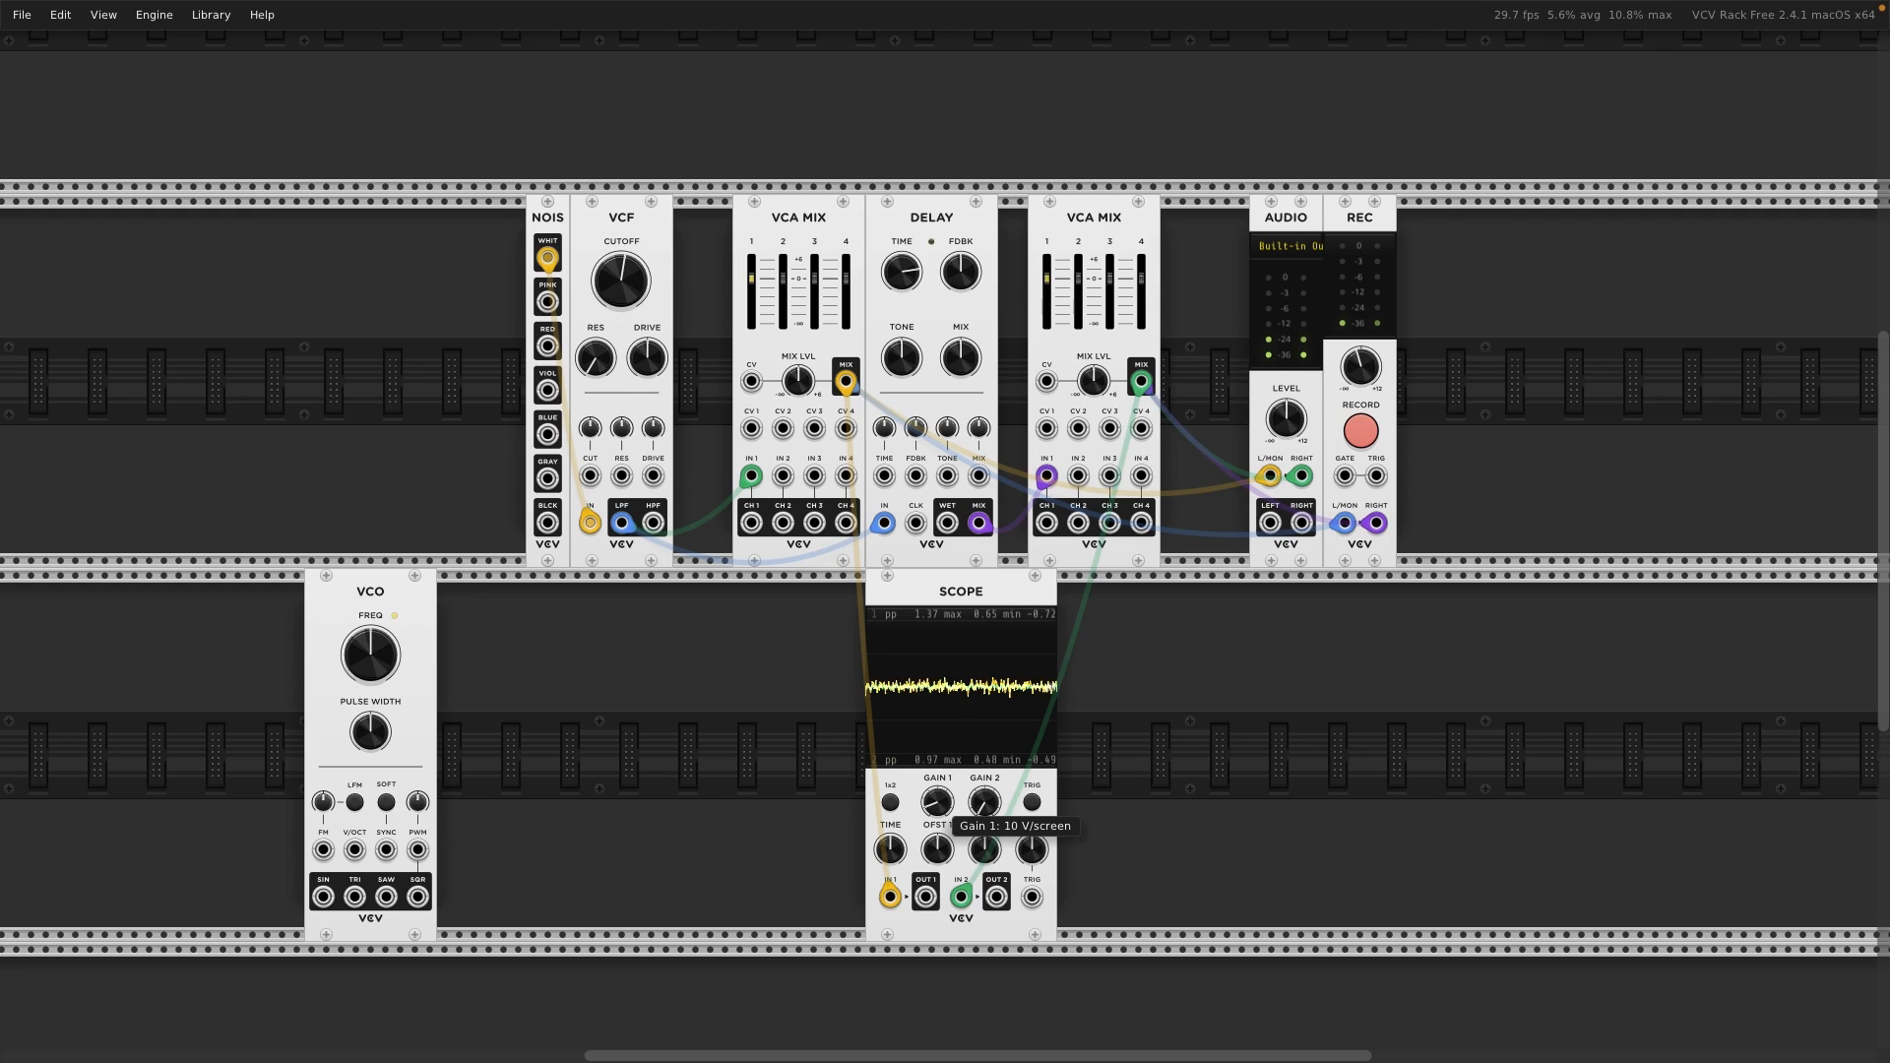
drag(937, 804, 936, 744)
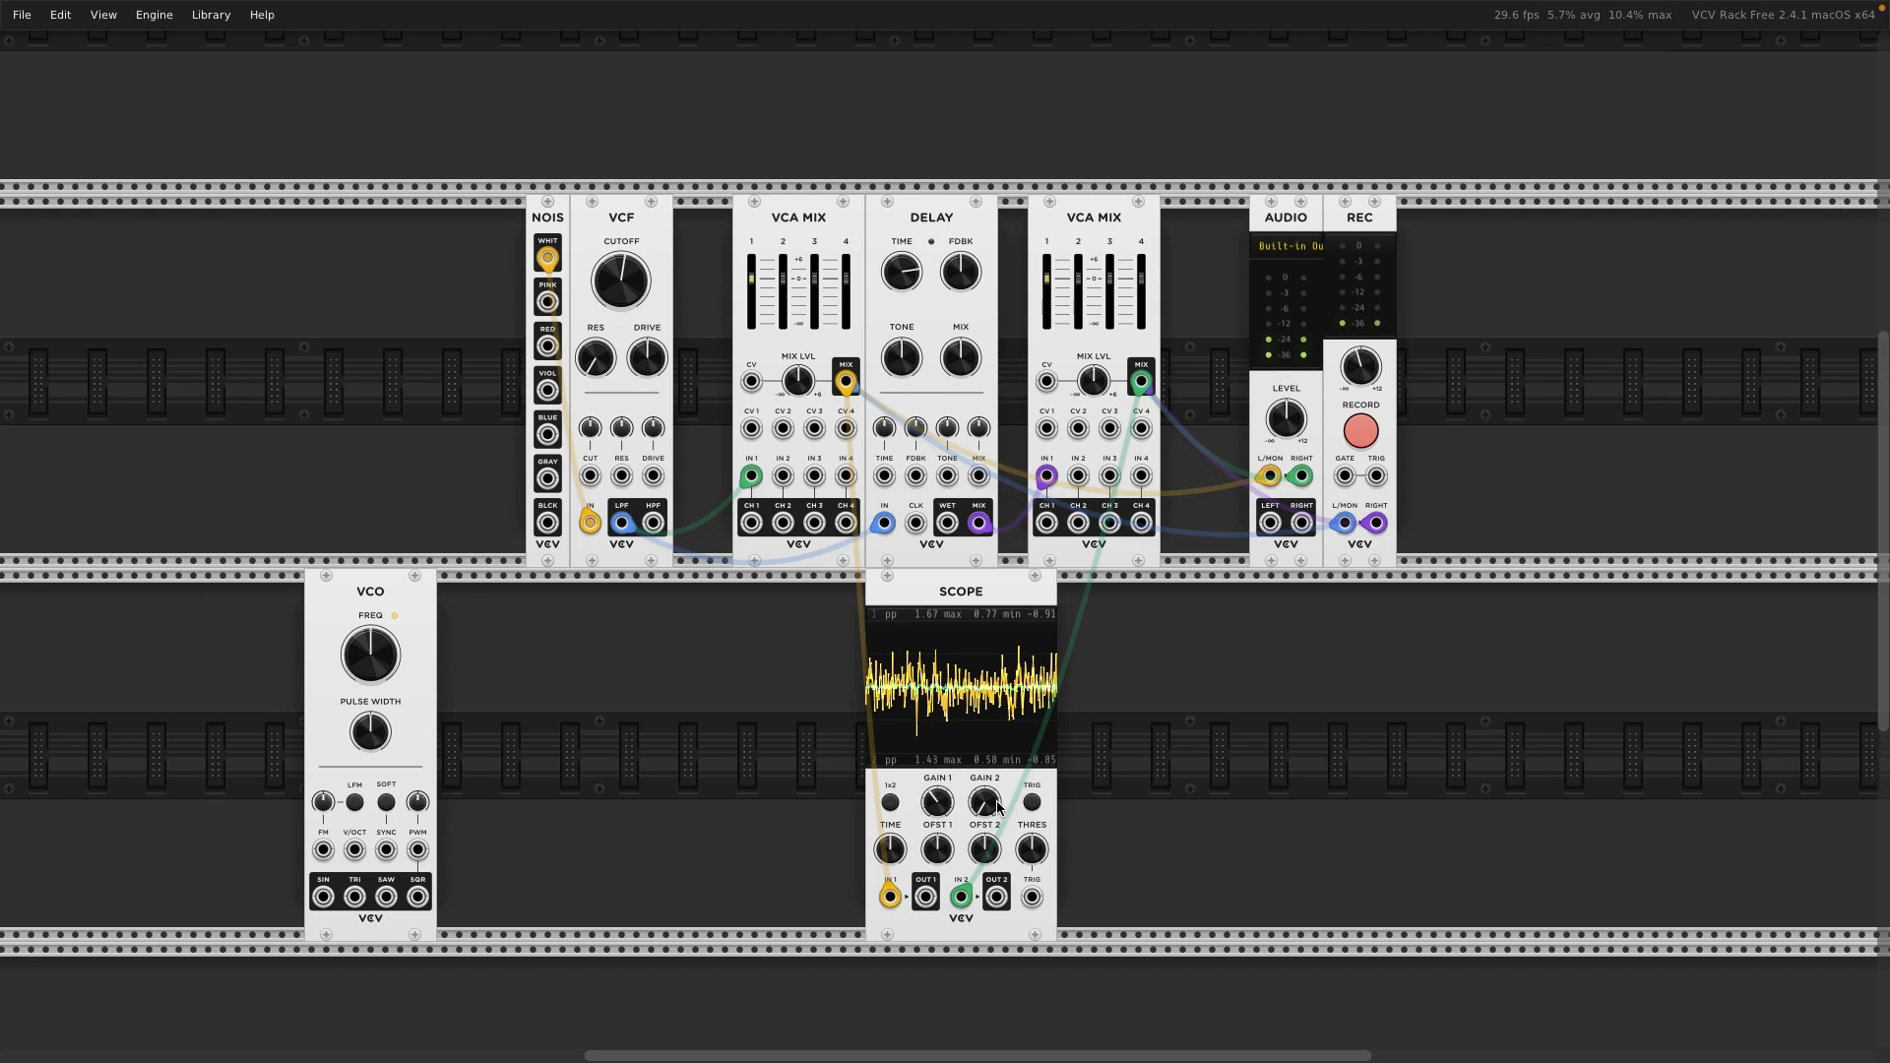
drag(988, 810, 987, 746)
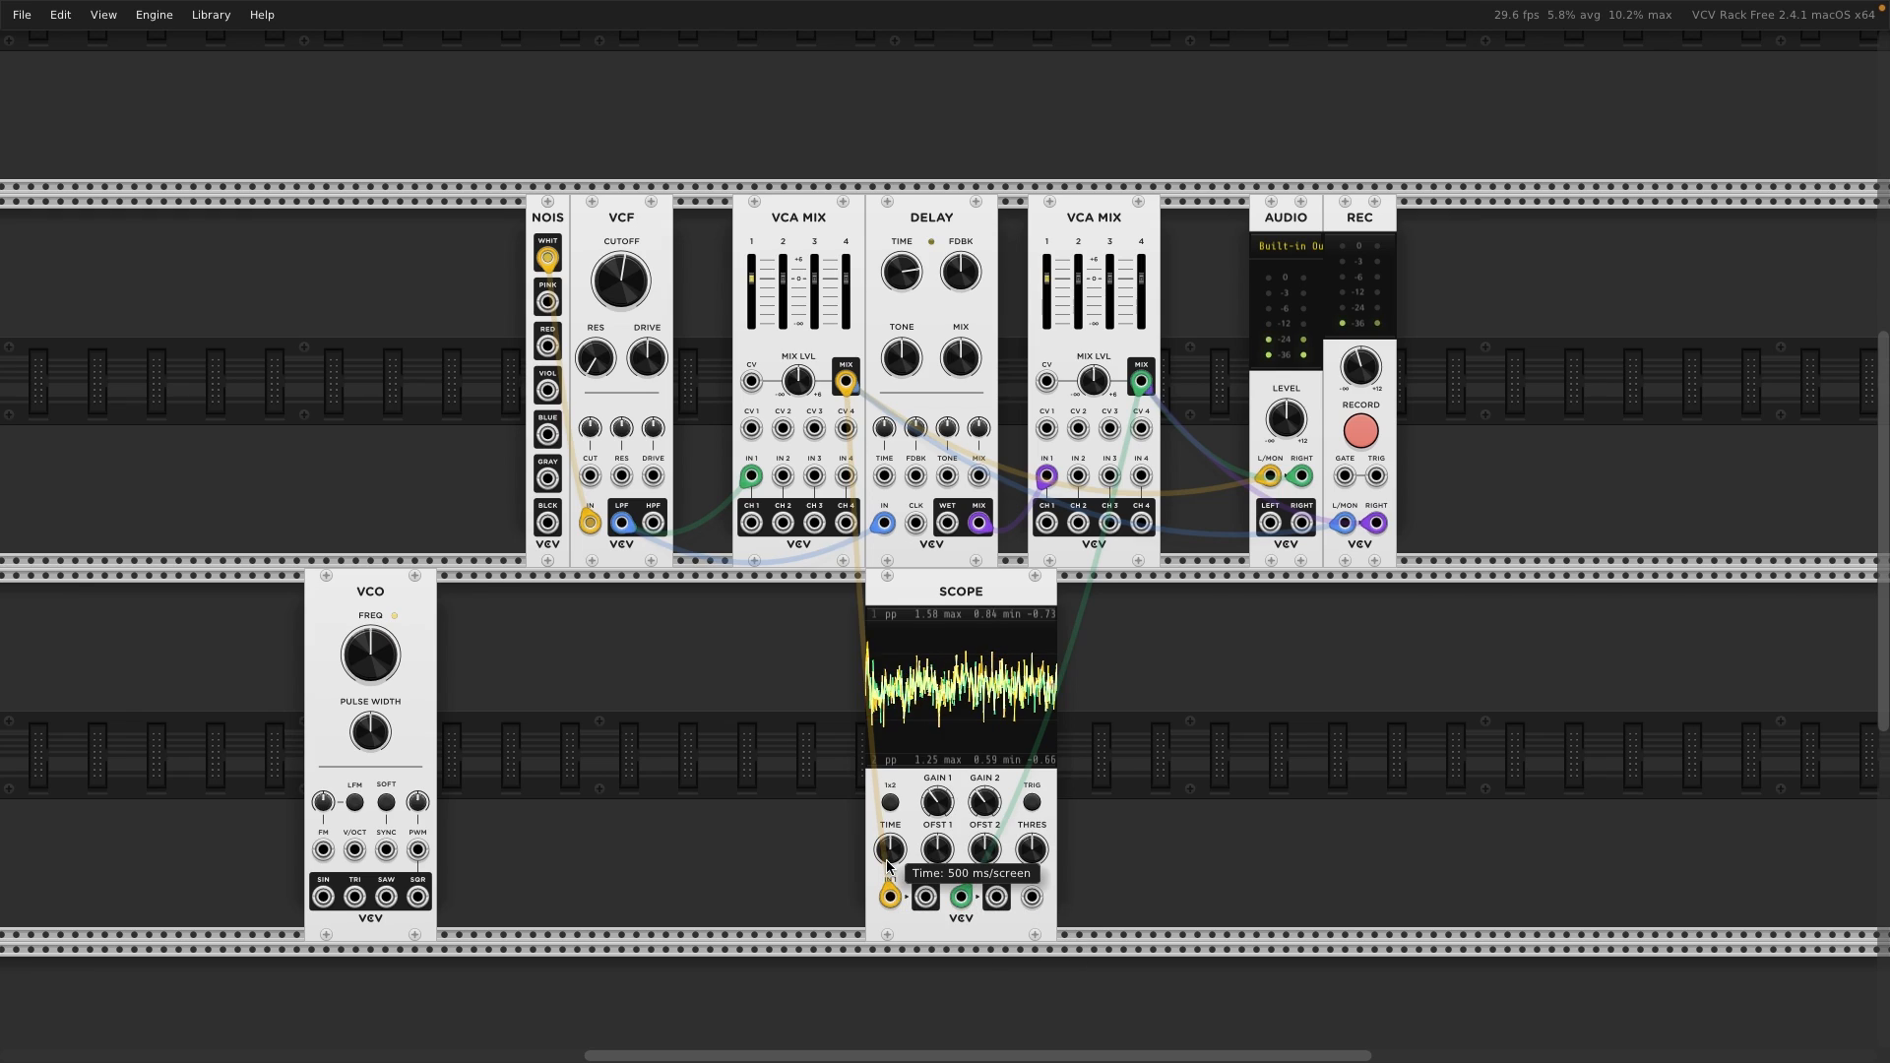
- Adjust the Scope's time to a shorter span per screen so the two waveforms can be compared
mouse_move(887, 865)
mouse_down()
mouse_move(887, 829)
mouse_move(893, 863)
mouse_up()
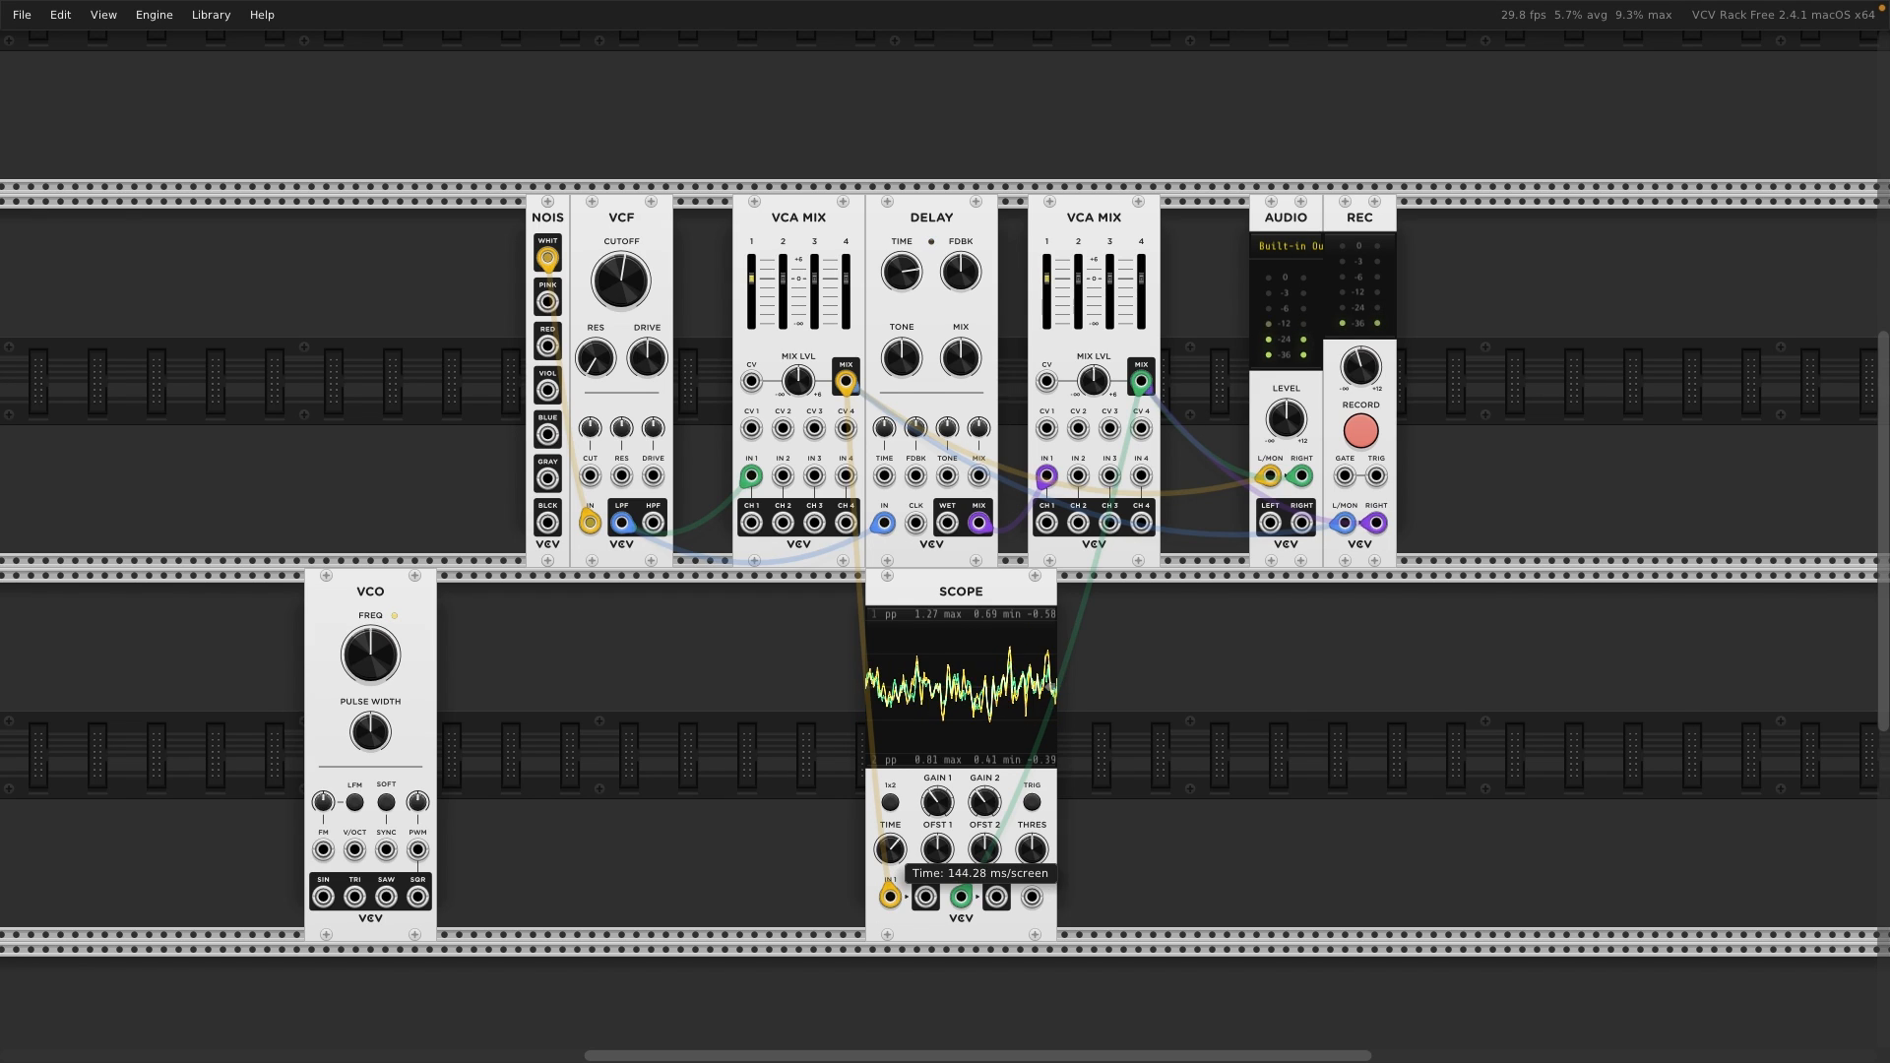
drag(893, 862, 893, 878)
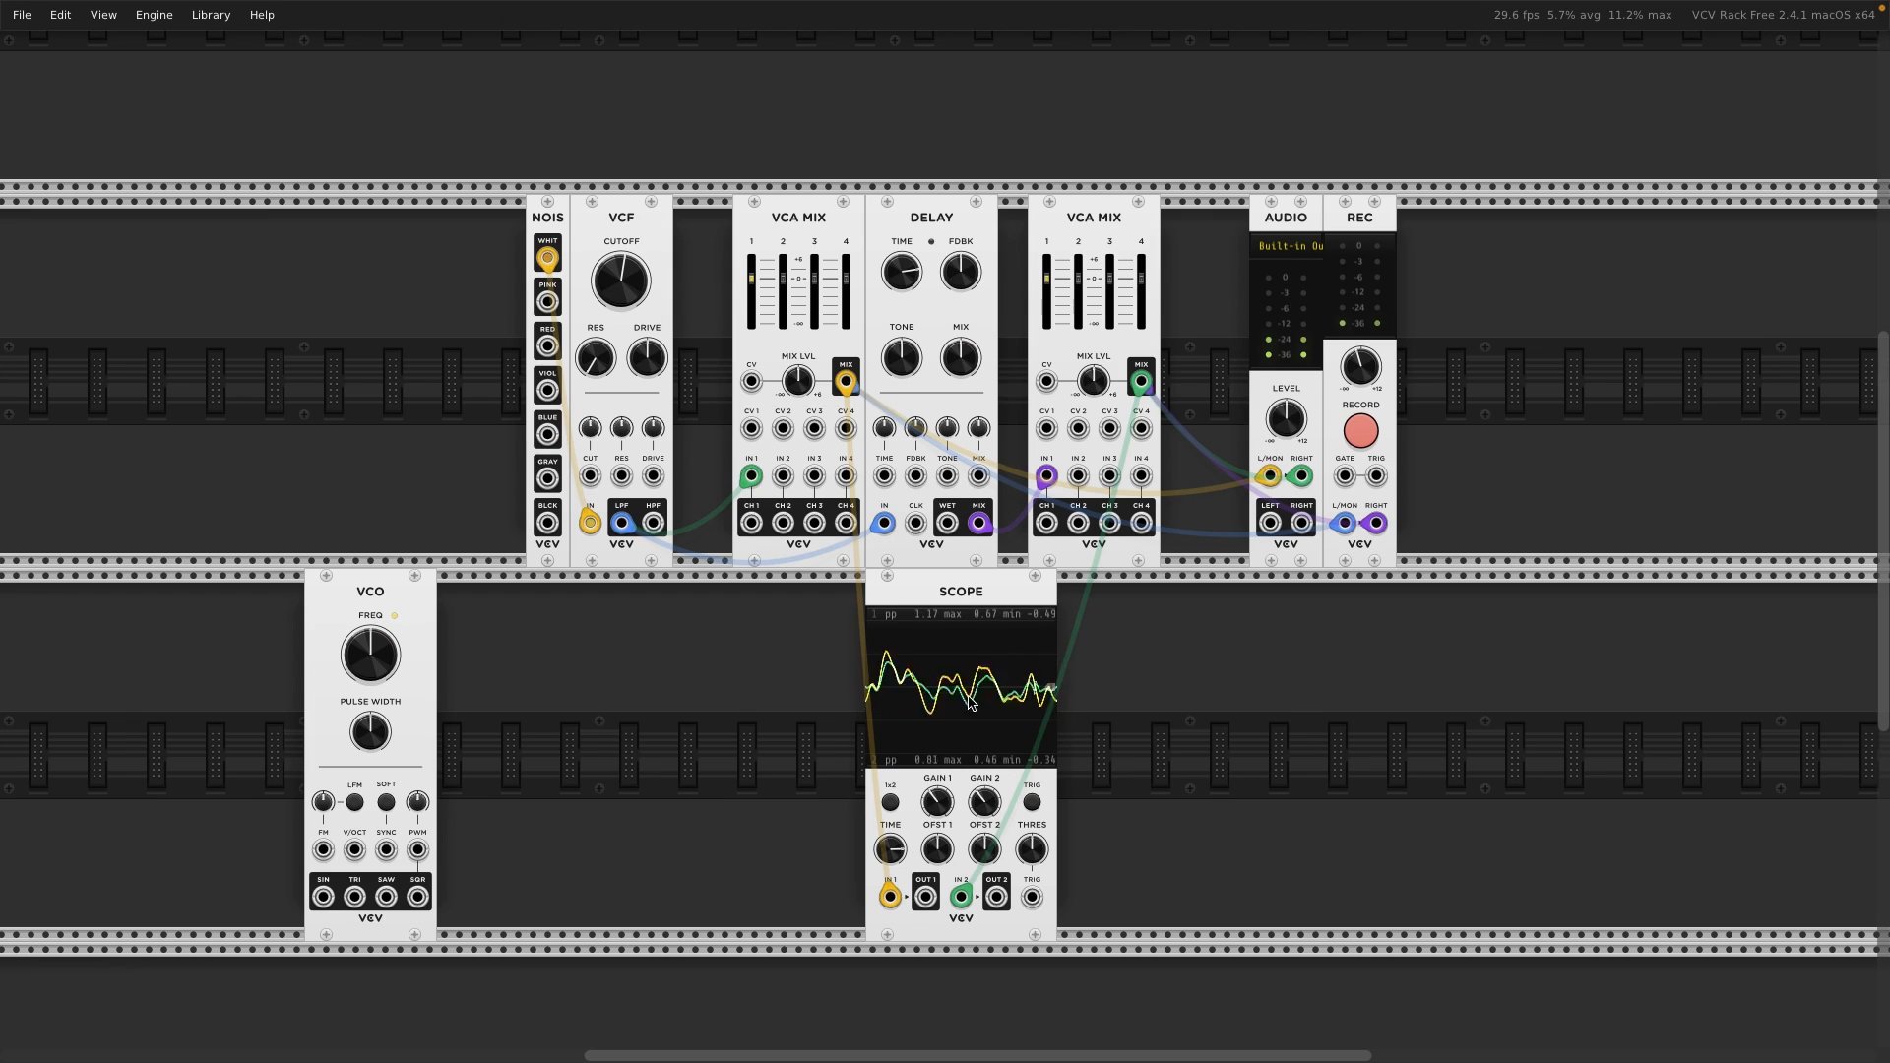
drag(892, 849, 893, 843)
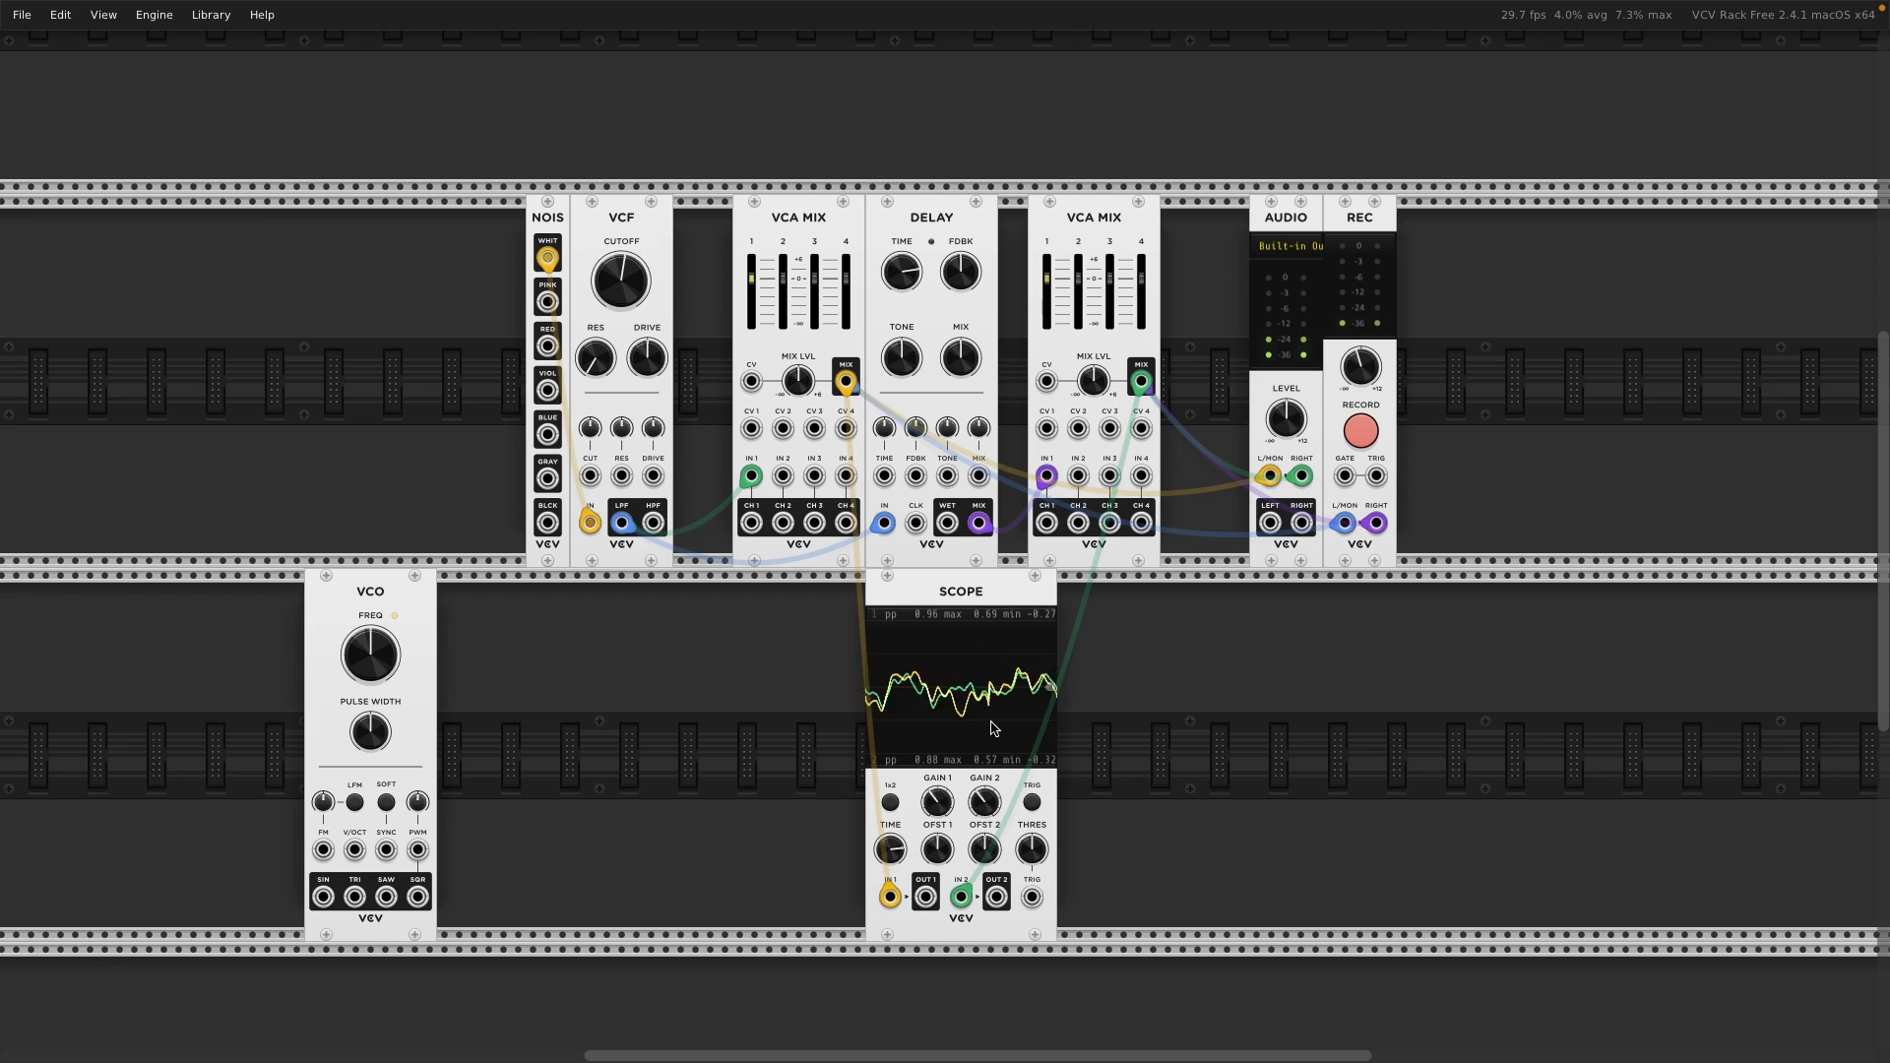
drag(898, 864, 896, 797)
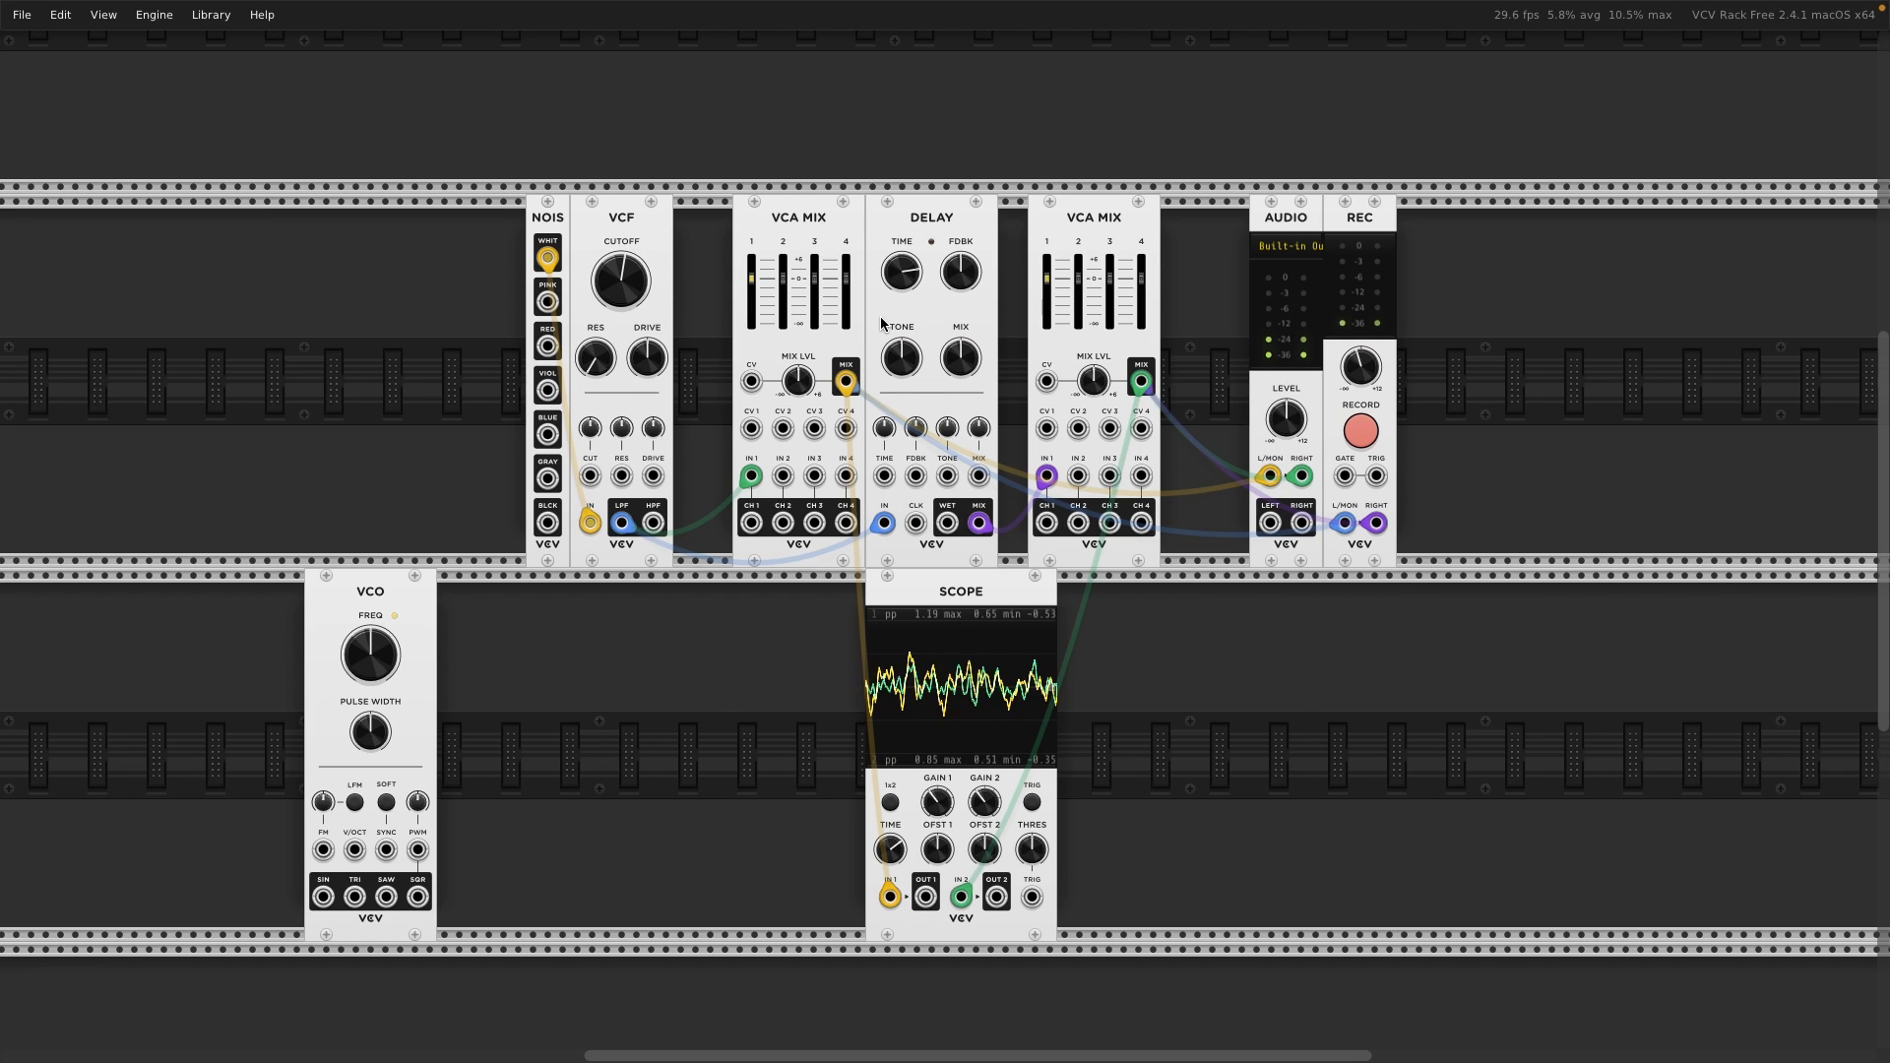
- Raise the Delay's mix to nearly fully wet, about 99%
mouse_move(904, 361)
mouse_move(963, 359)
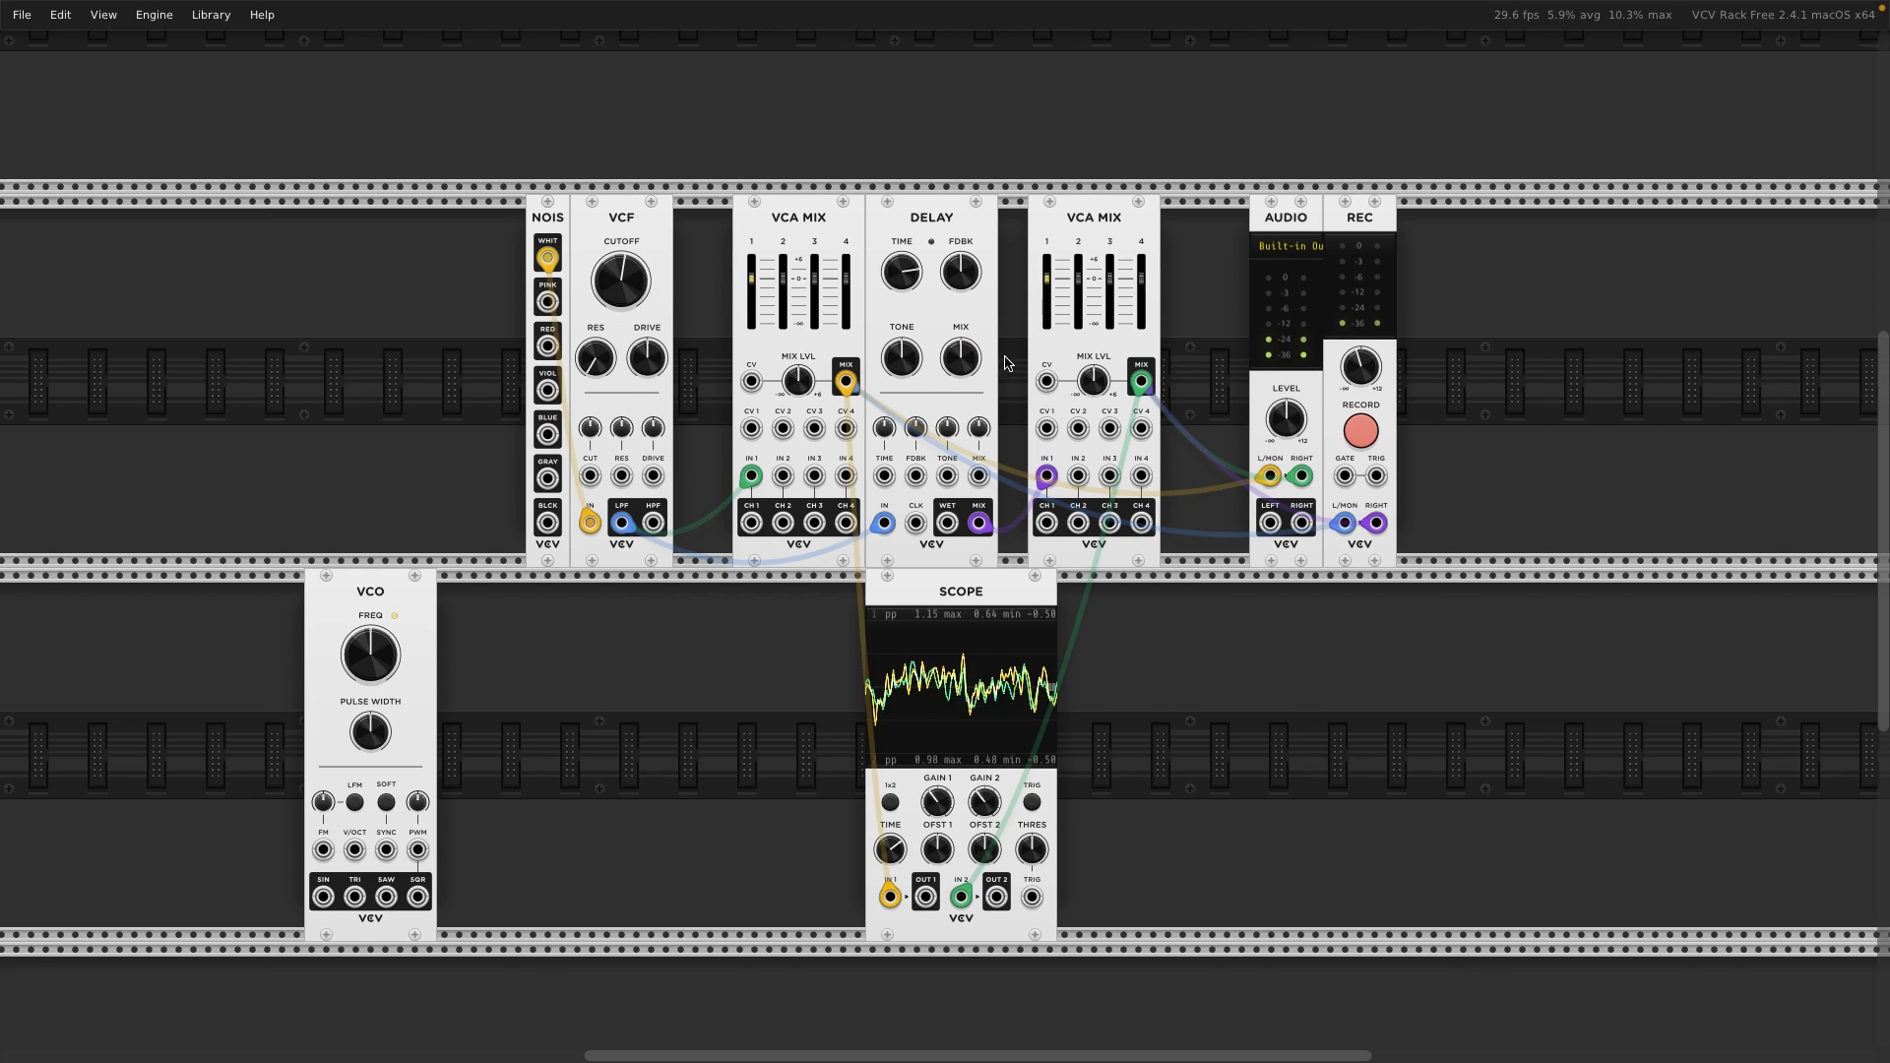
mouse_move(981, 525)
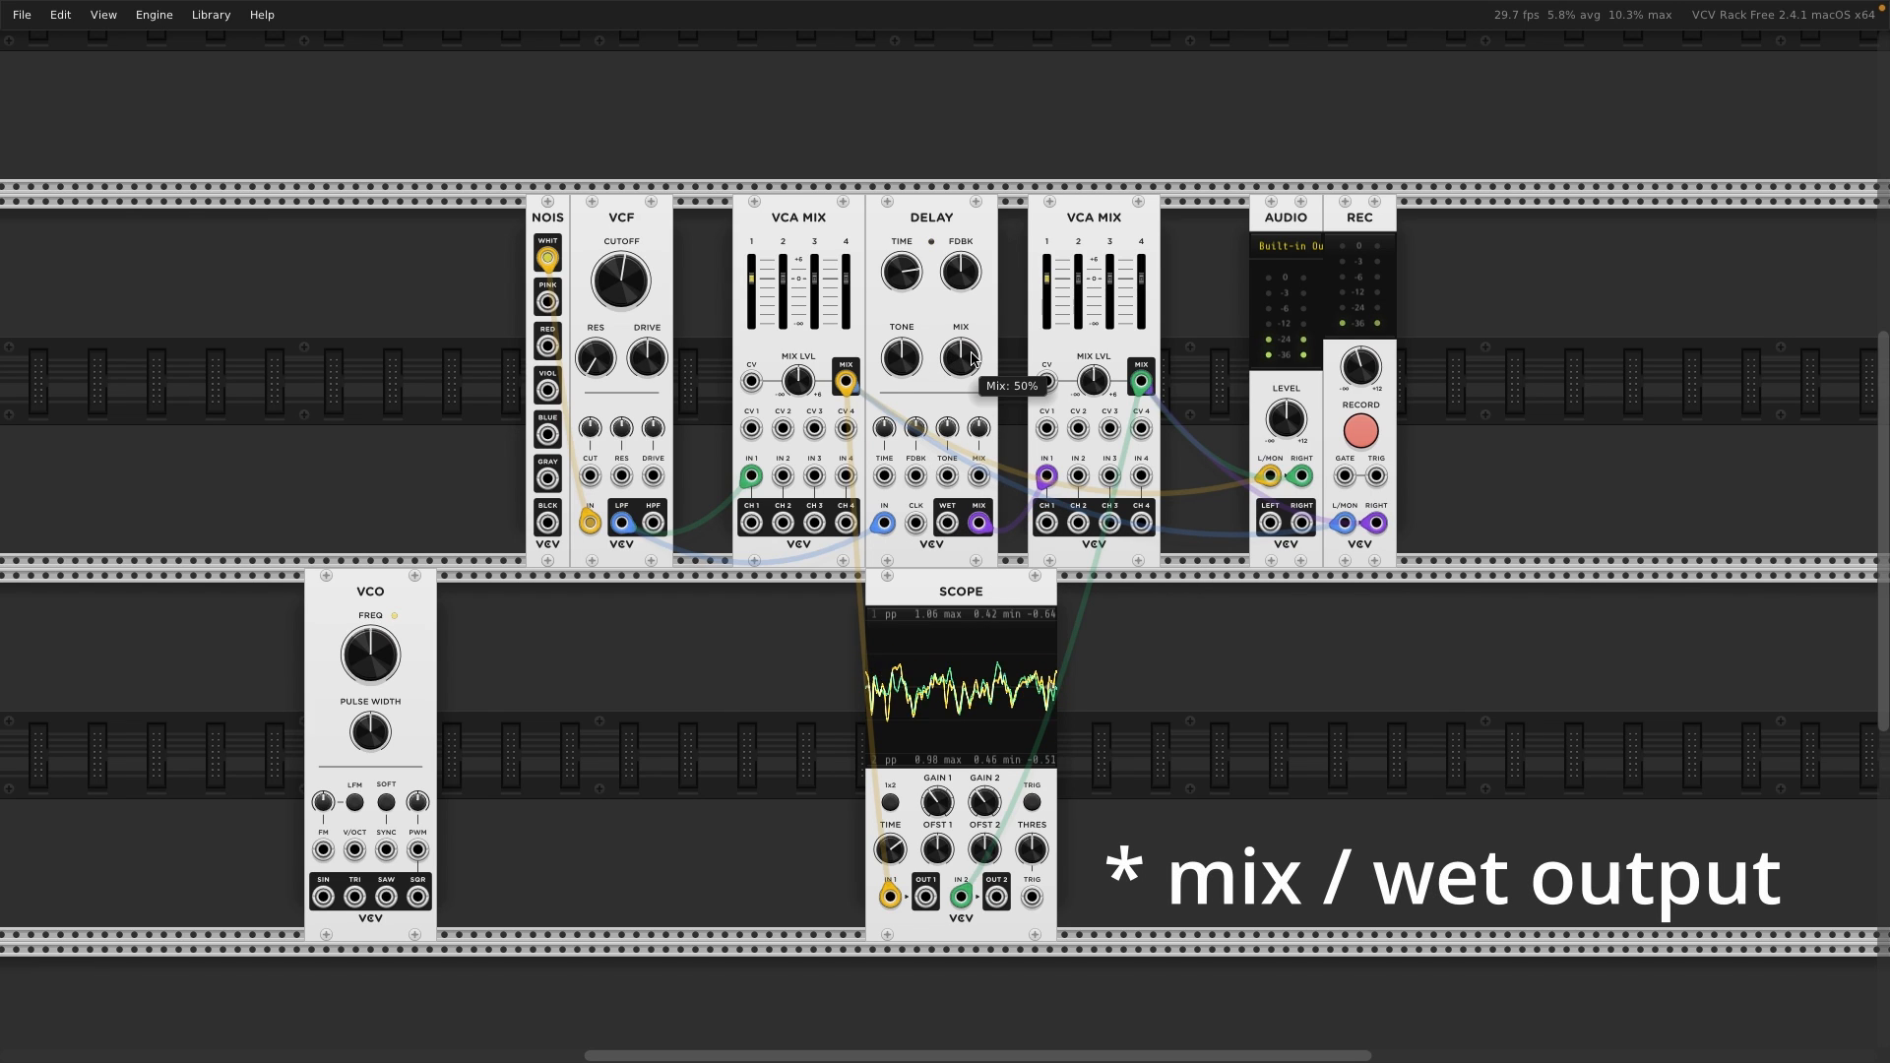
mouse_move(887, 529)
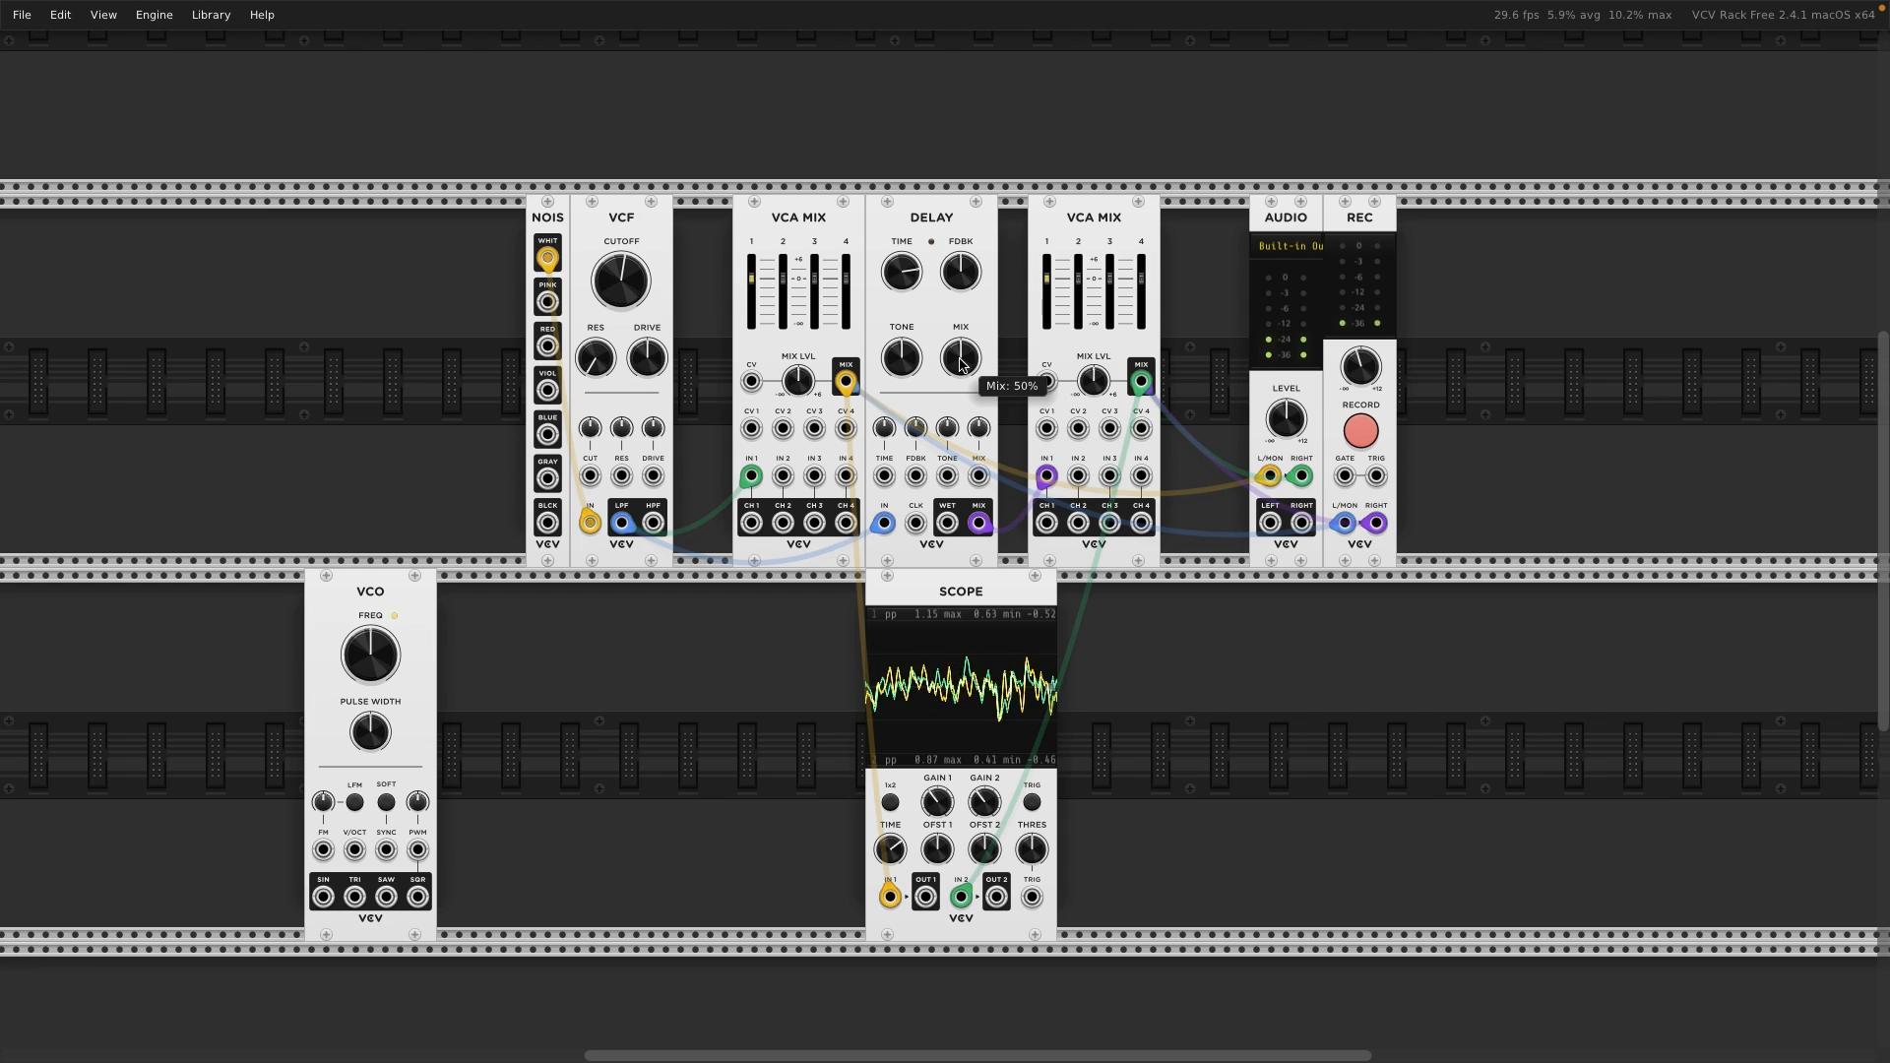
drag(961, 356, 963, 356)
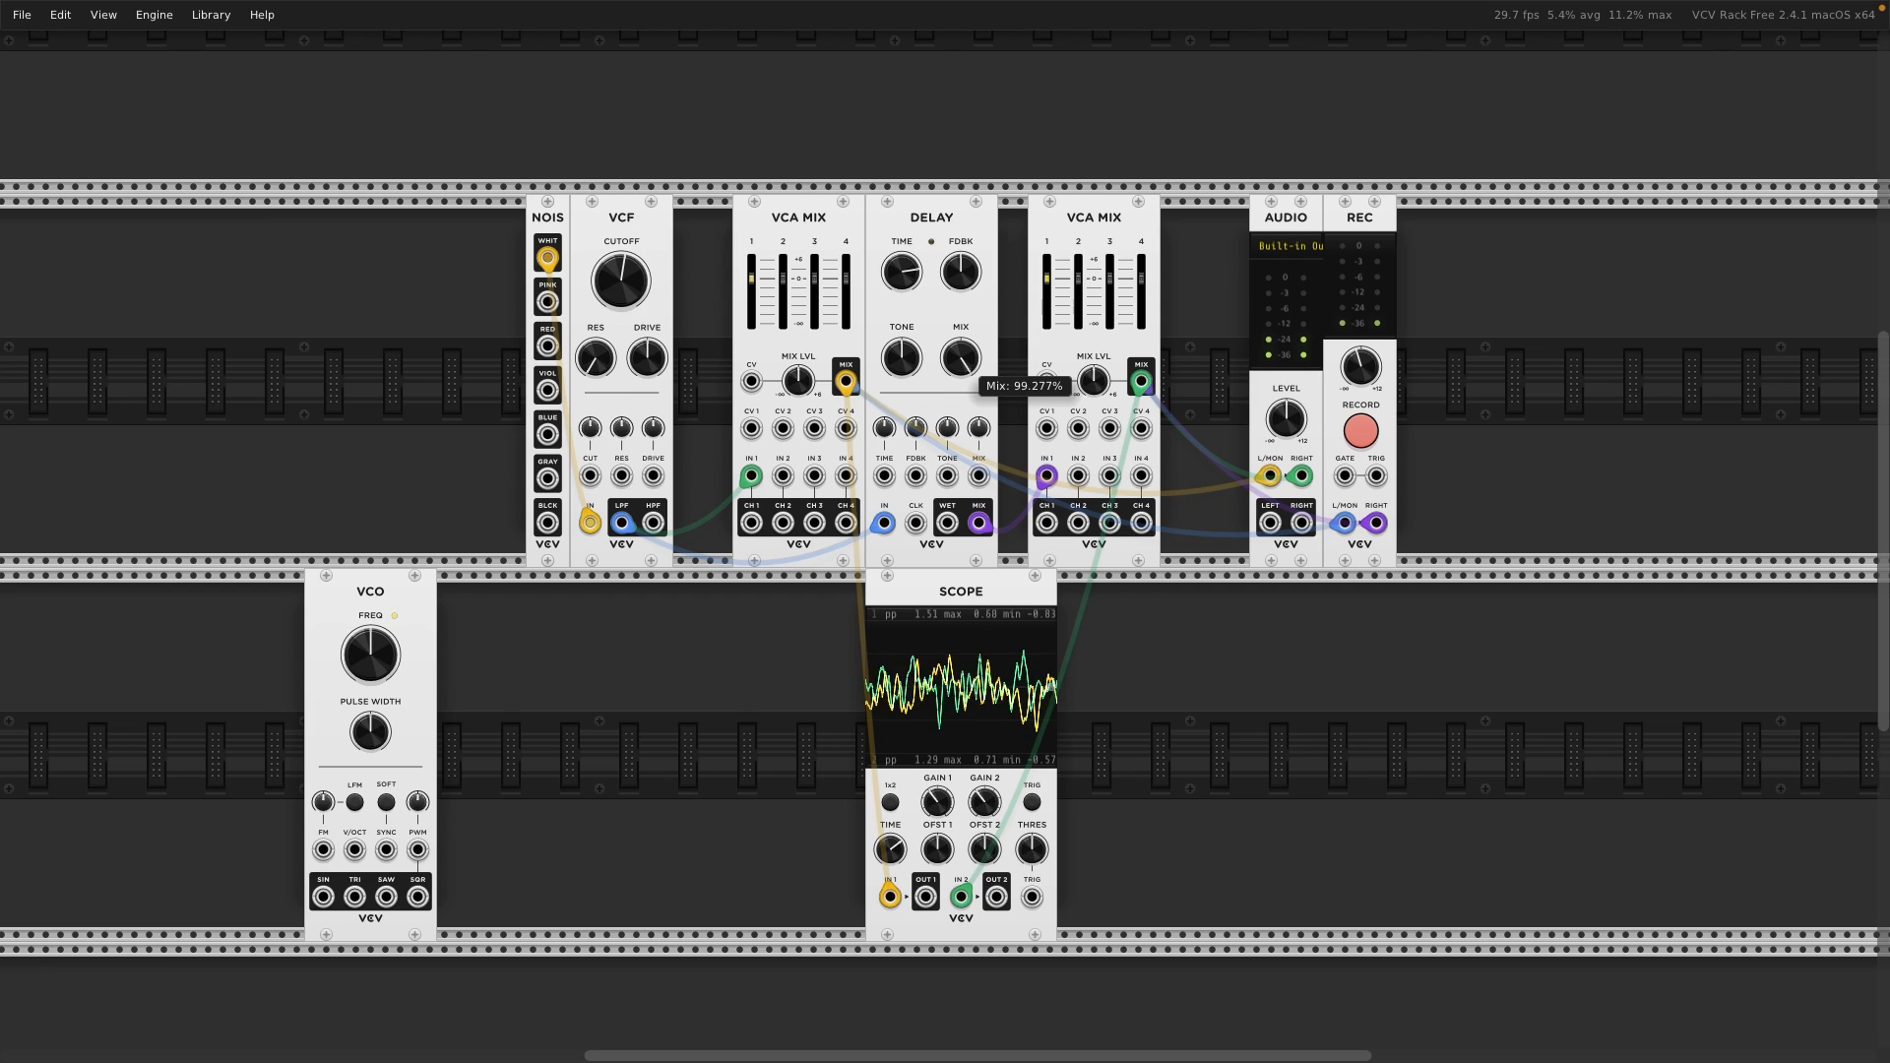
drag(963, 364, 963, 360)
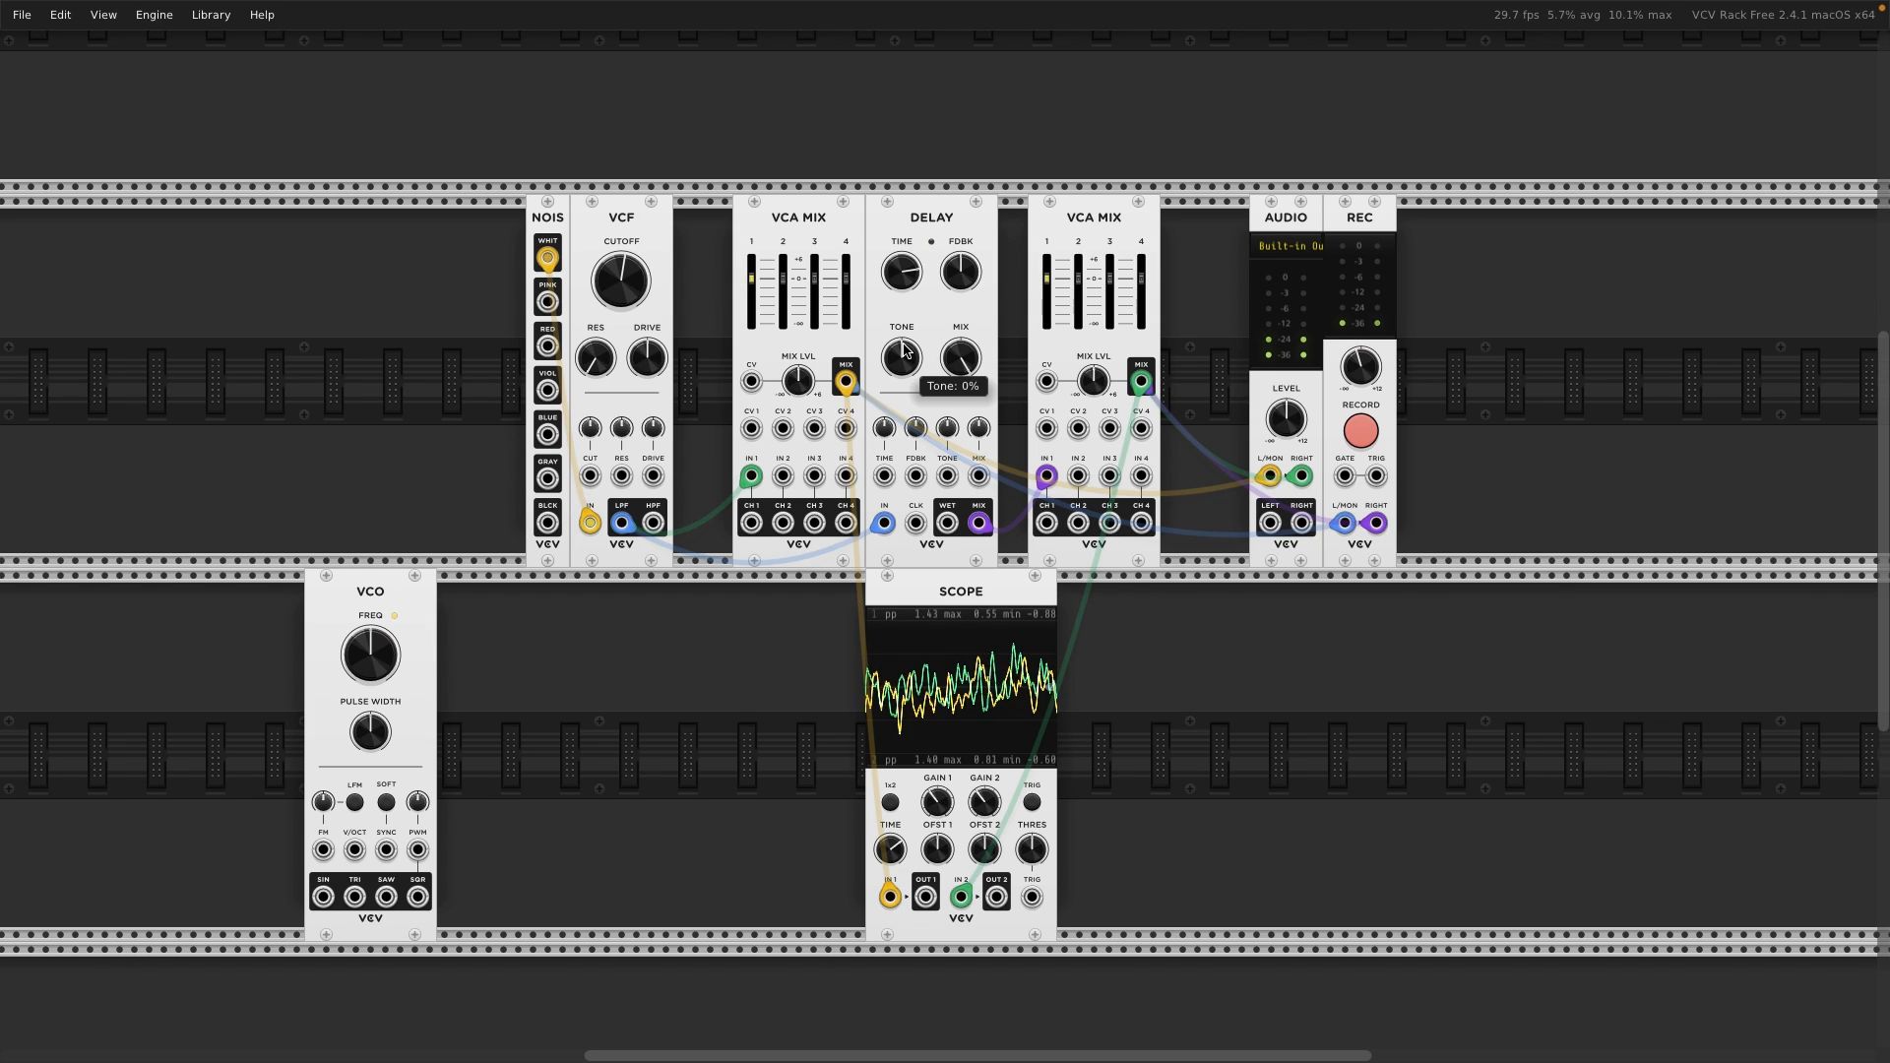
- Sweep the VCF cutoff up to about 545 Hz and back down, and adjust the Delay's time slightly
mouse_move(622, 285)
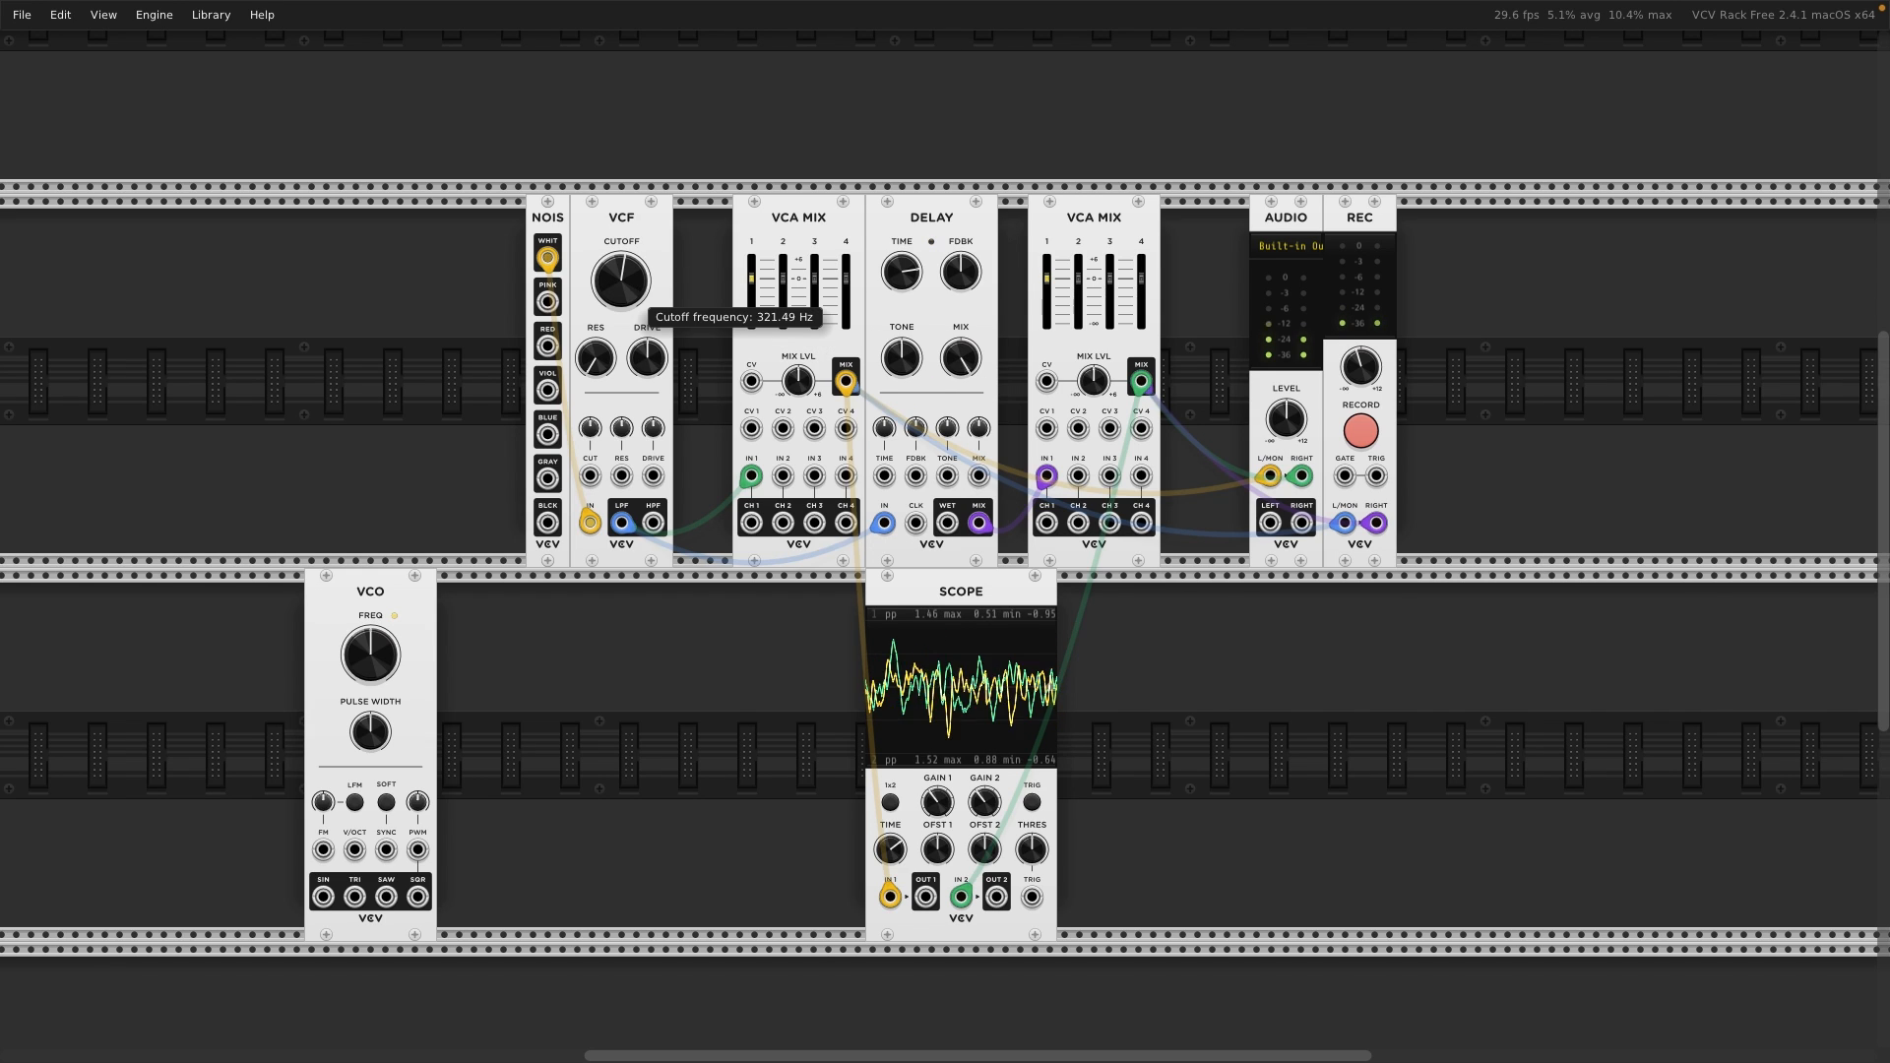
drag(623, 285, 622, 264)
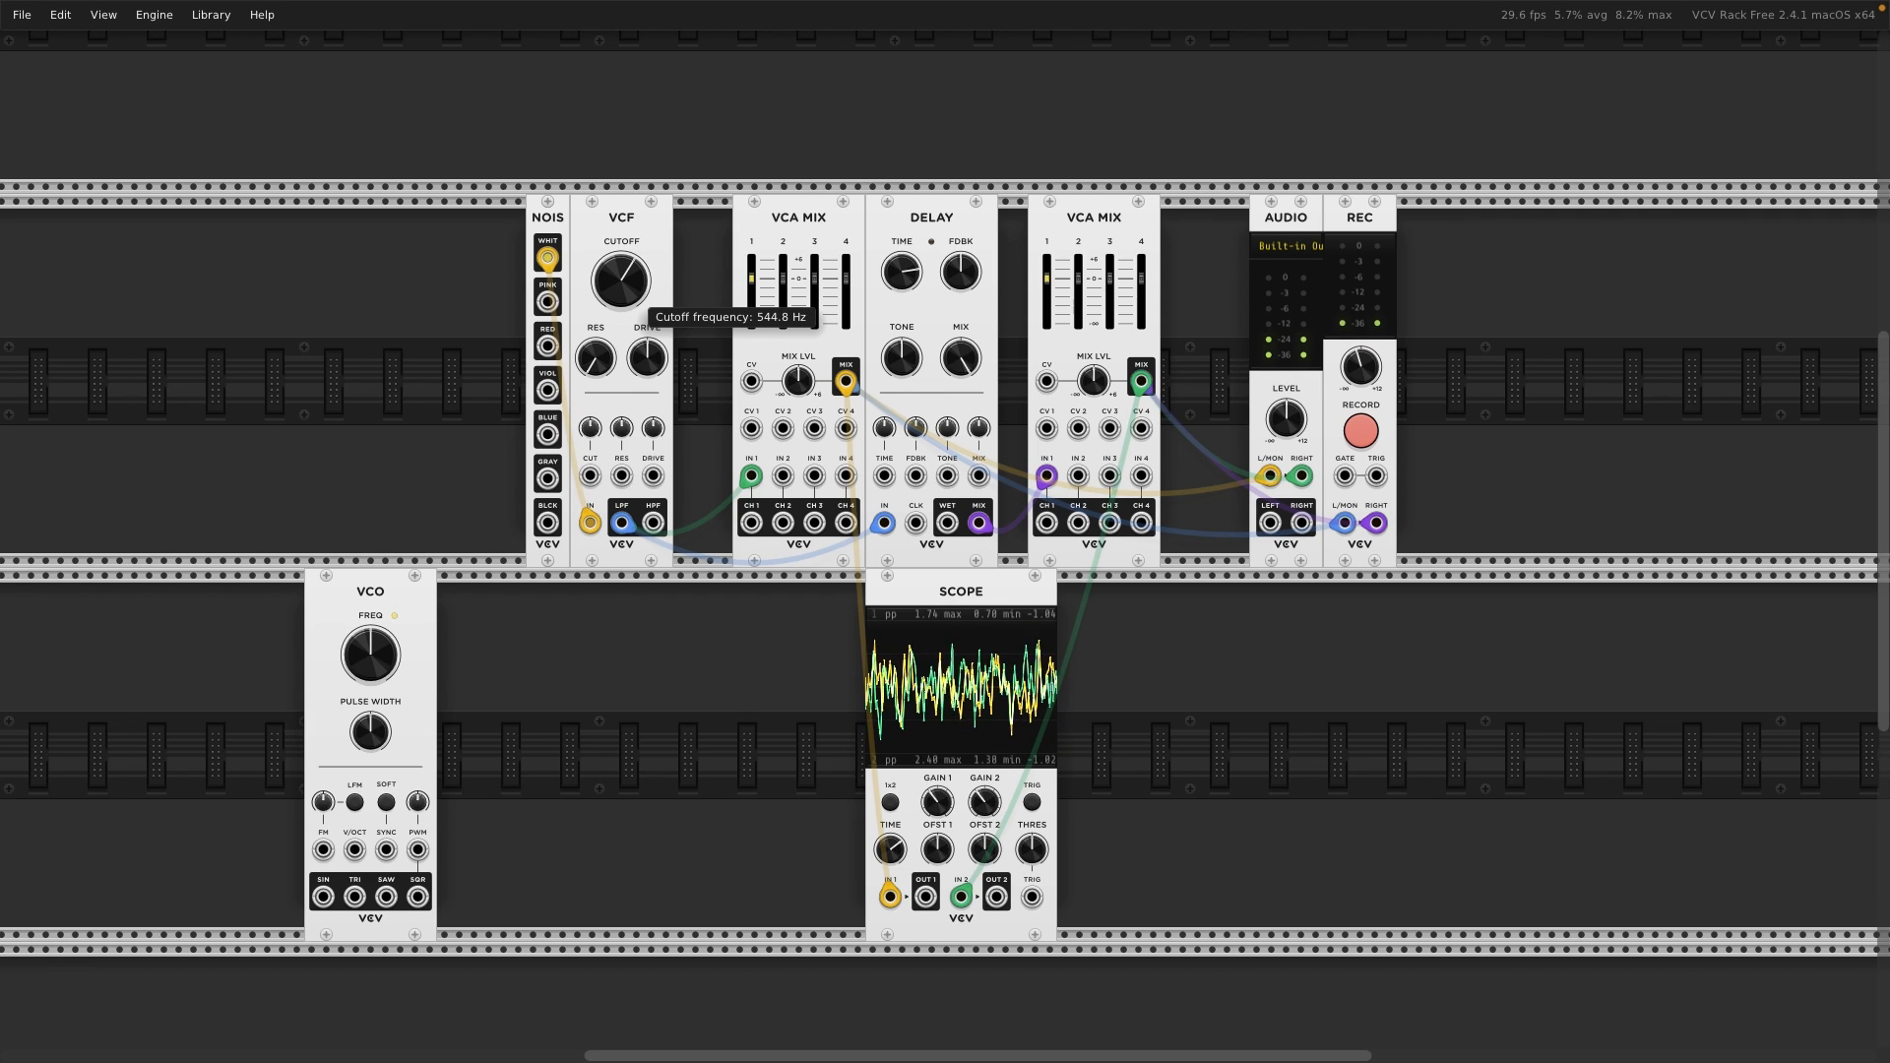
drag(622, 264, 622, 270)
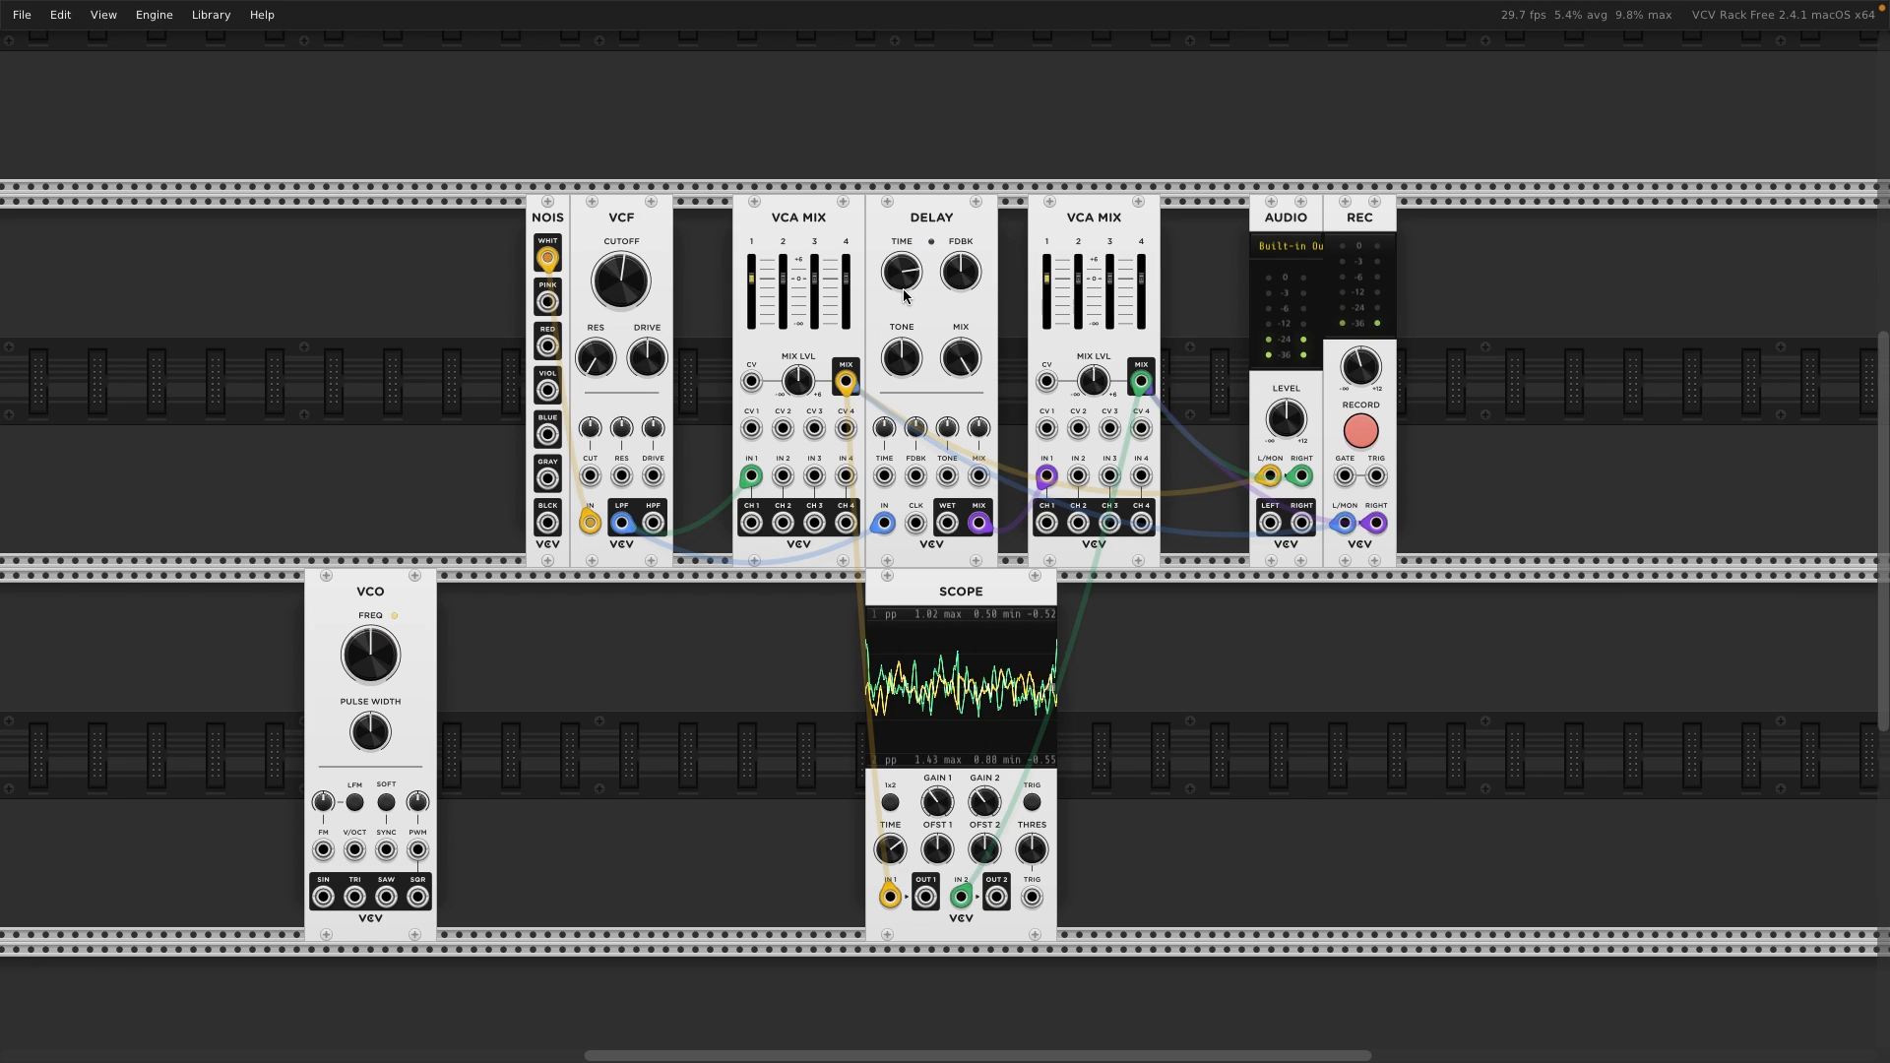
mouse_move(904, 286)
drag(903, 286, 904, 288)
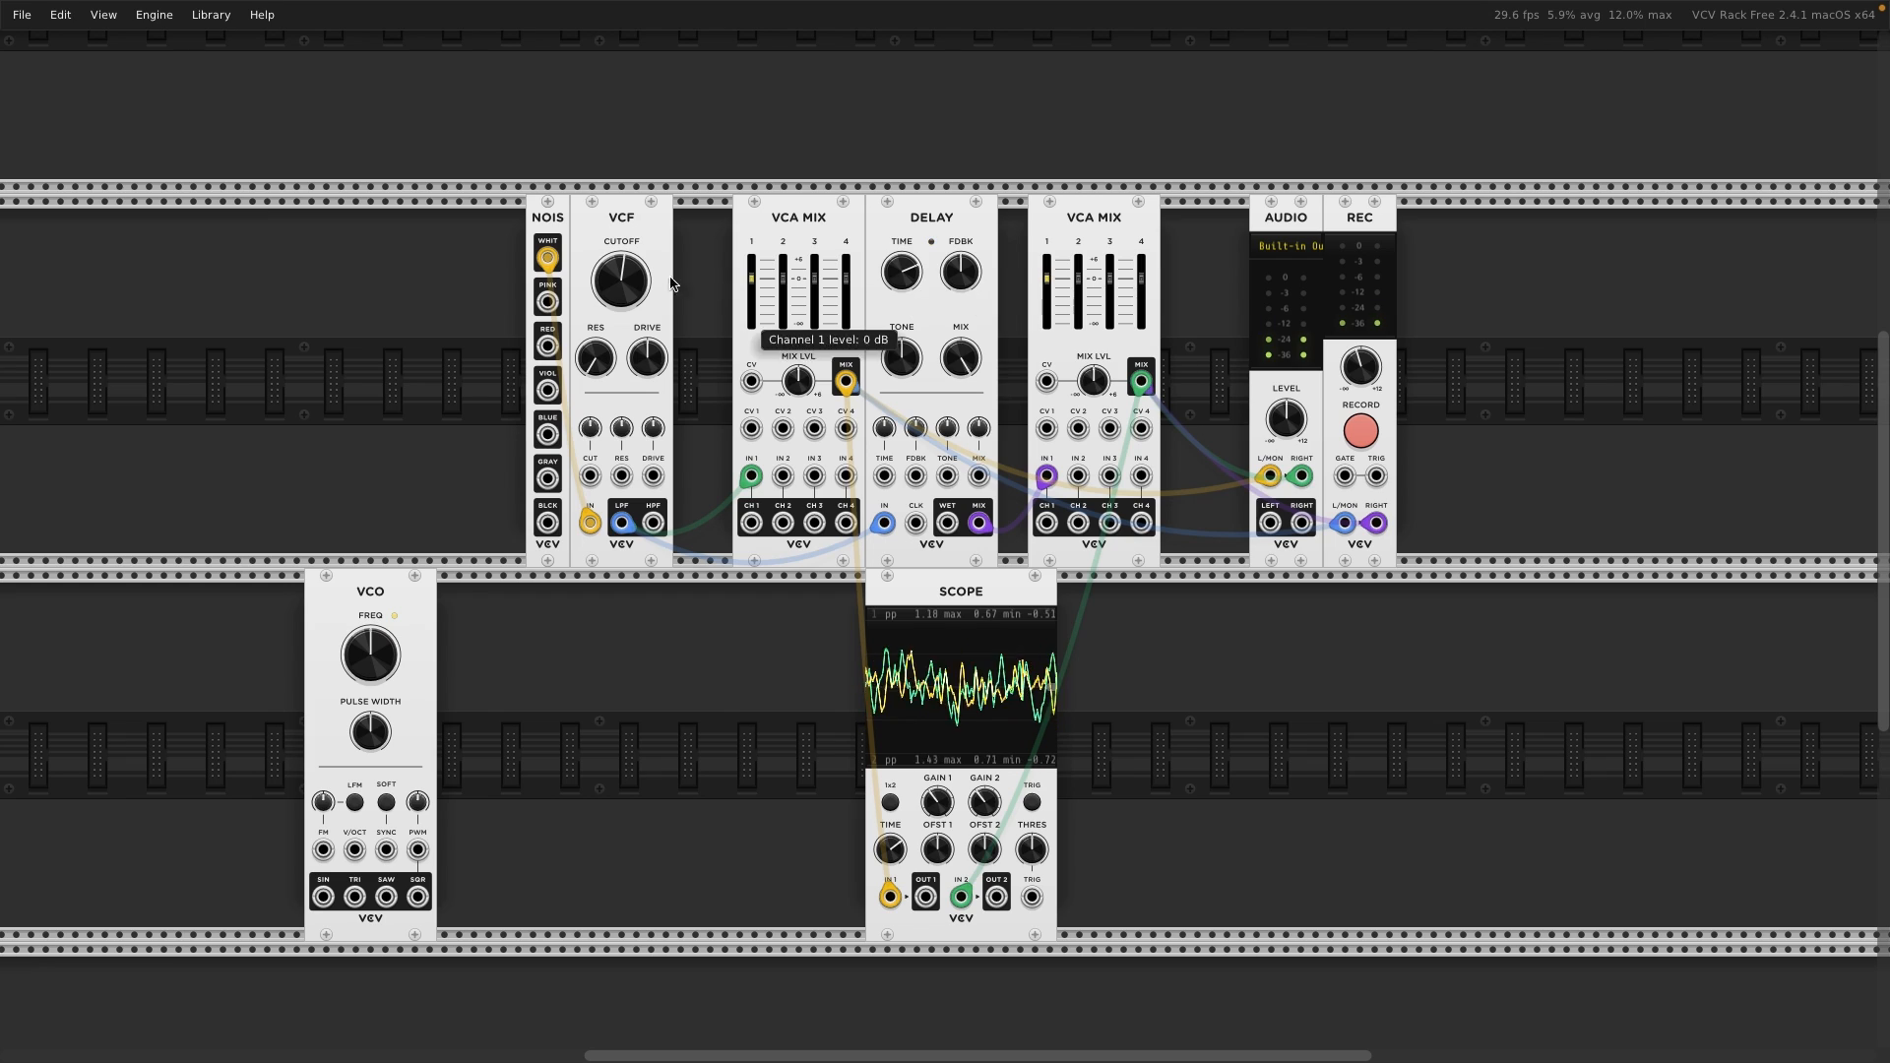
- Vary the VCF cutoff by hand and leave it at about 349 Hz
mouse_move(625, 277)
mouse_move(625, 277)
mouse_down()
mouse_move(626, 261)
mouse_move(626, 283)
mouse_up()
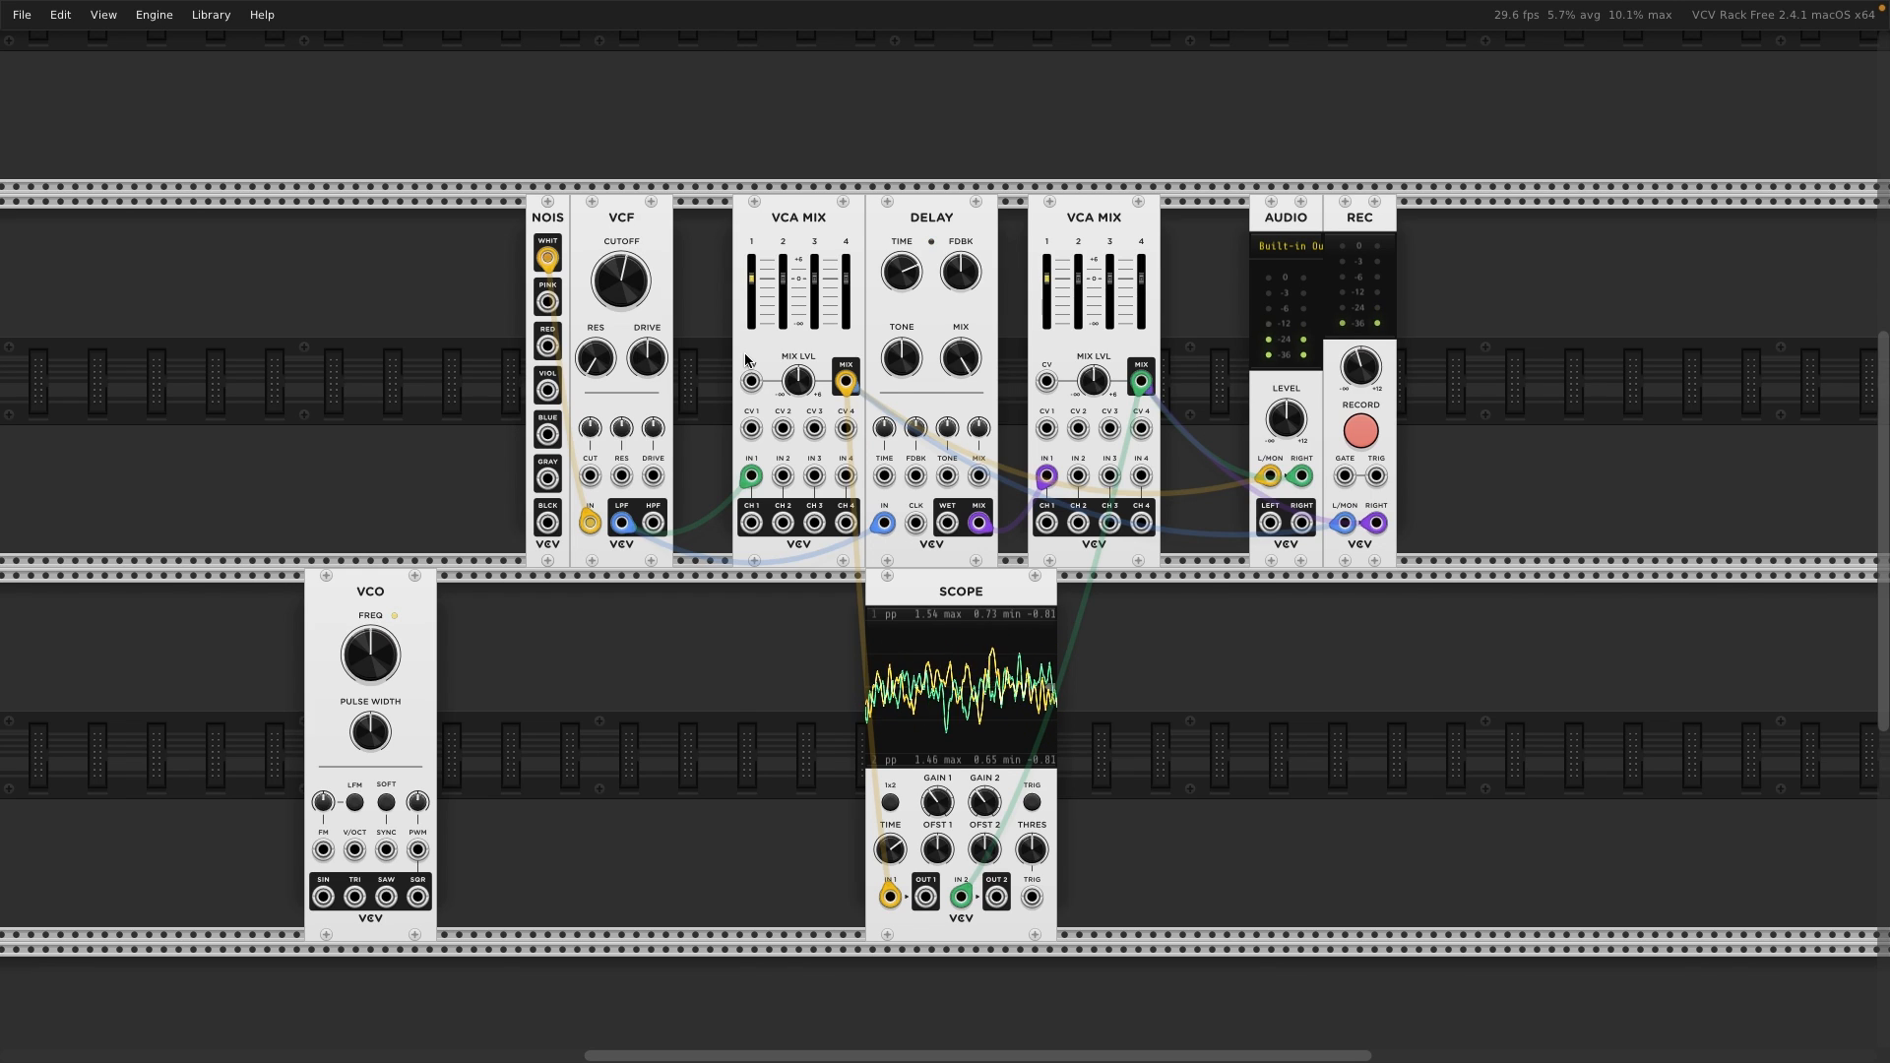
mouse_move(630, 296)
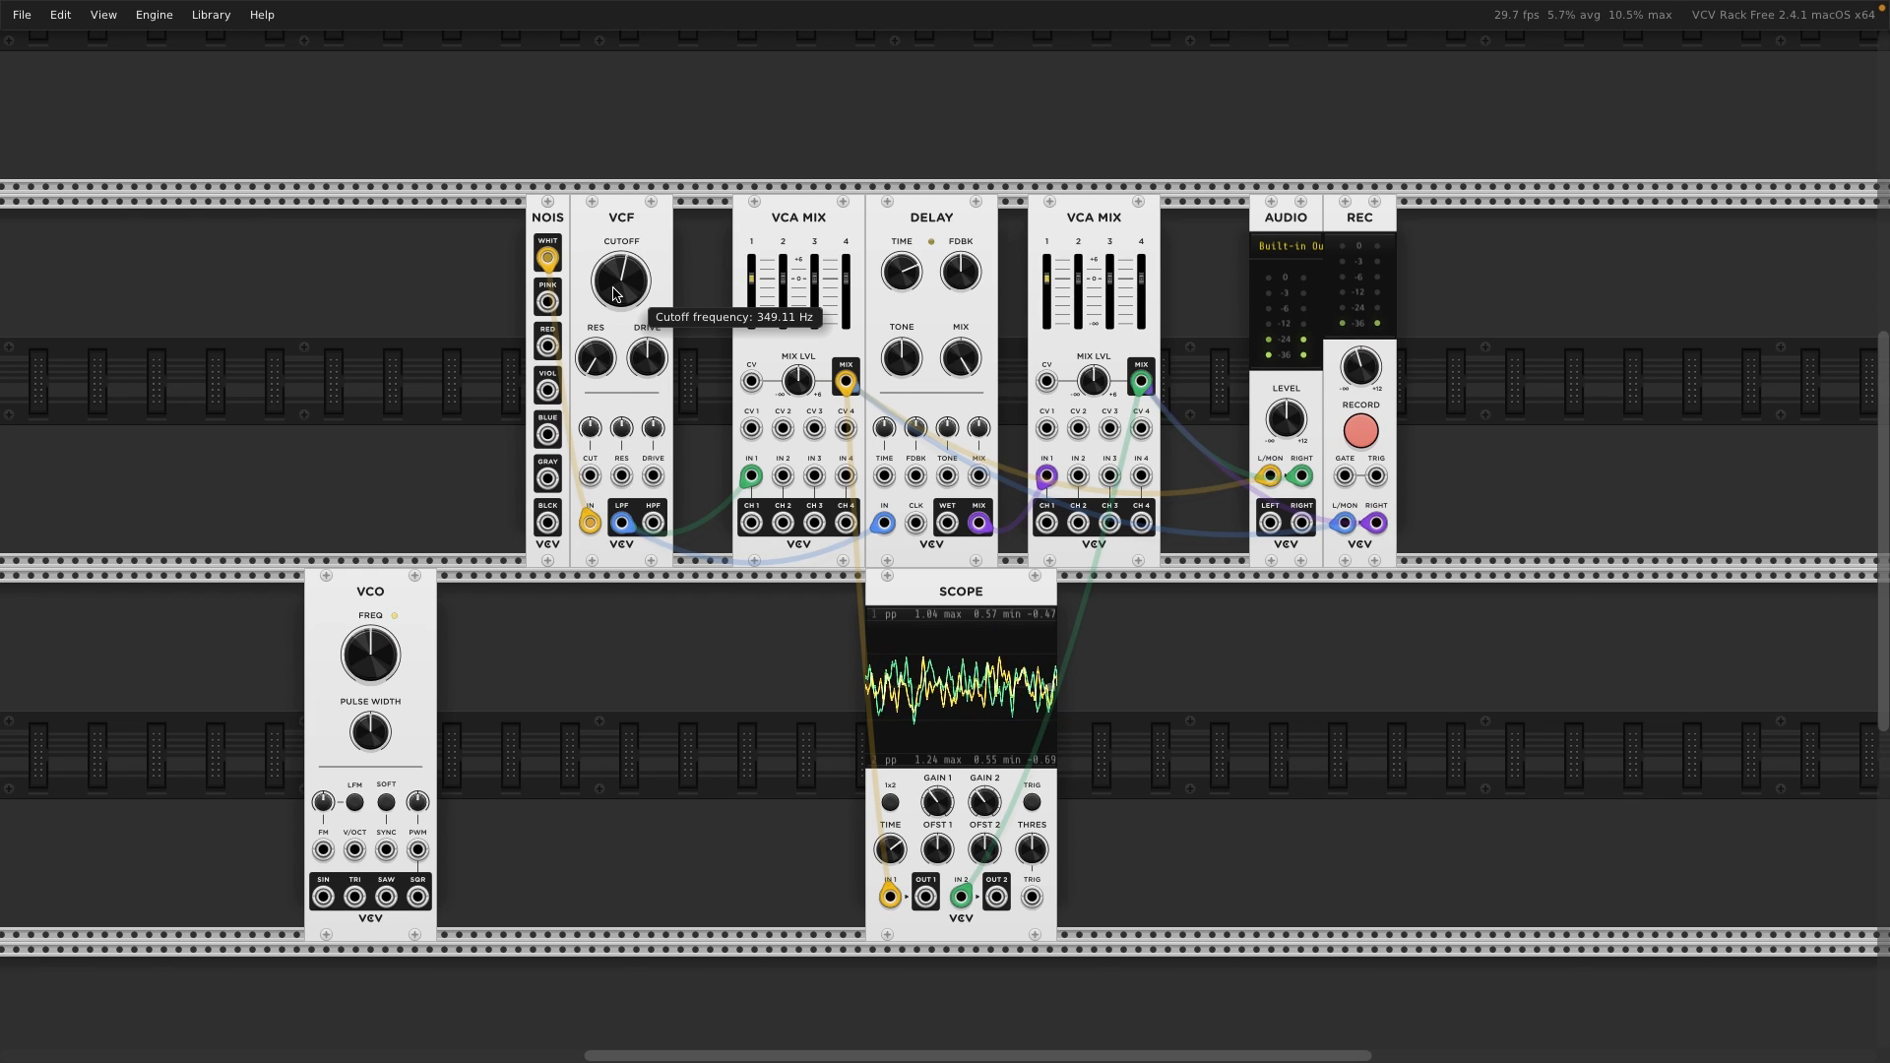
- Search the module library for "lfo" and add the VCV LFO in the row below the VCF
right_click(658, 674)
text(lof)
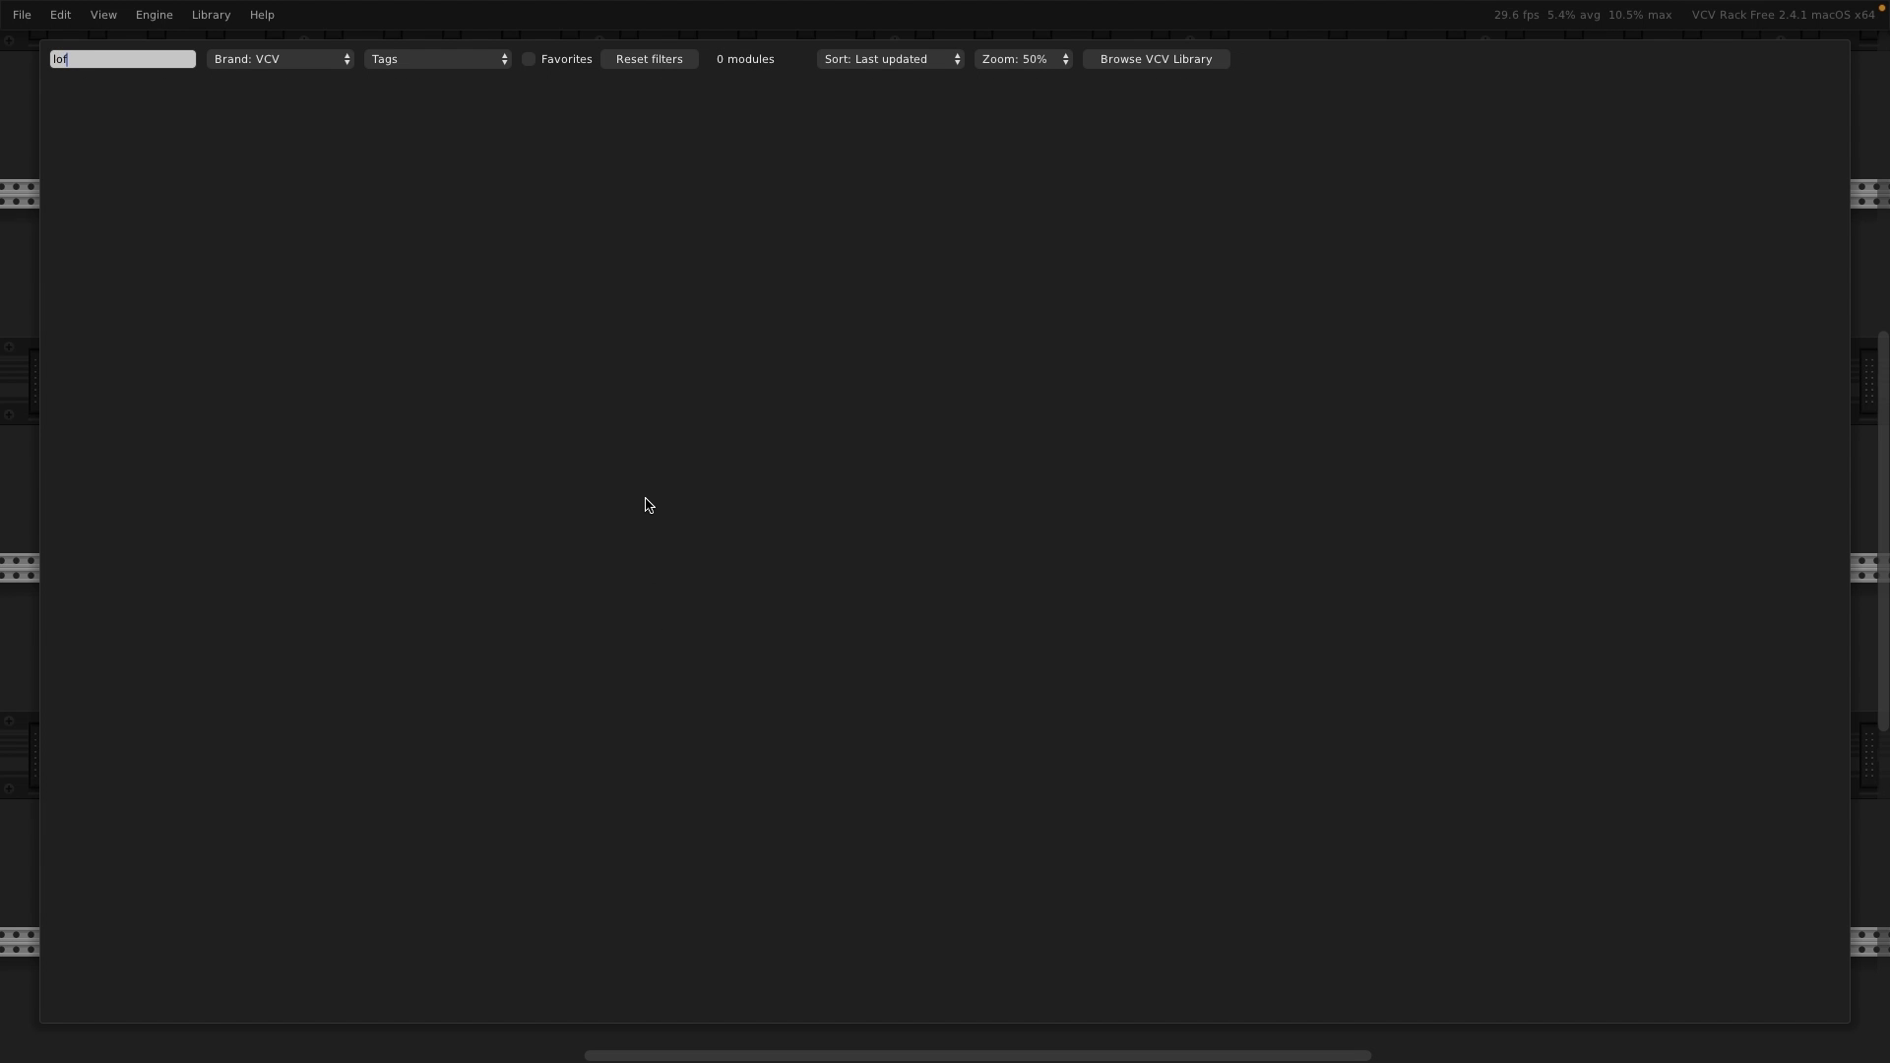
key(BackSpace)
key(BackSpace)
text(lfo)
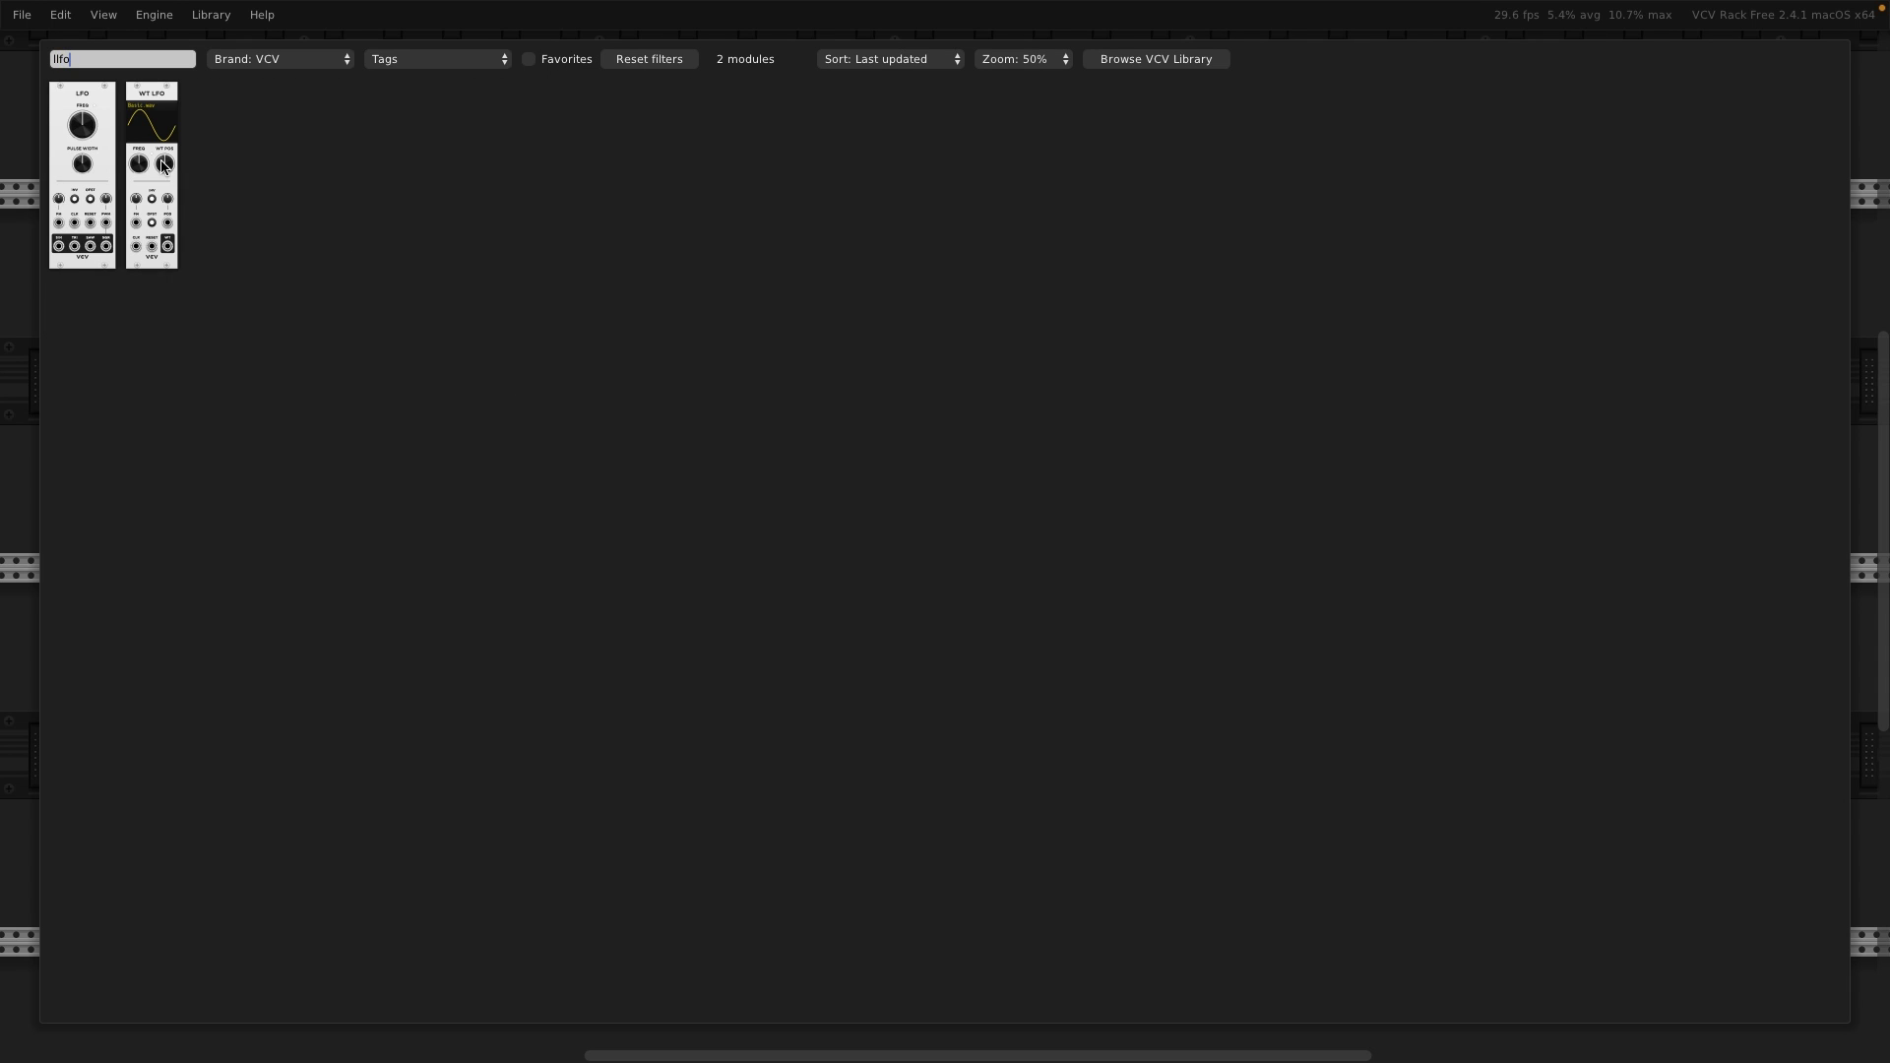
click(84, 147)
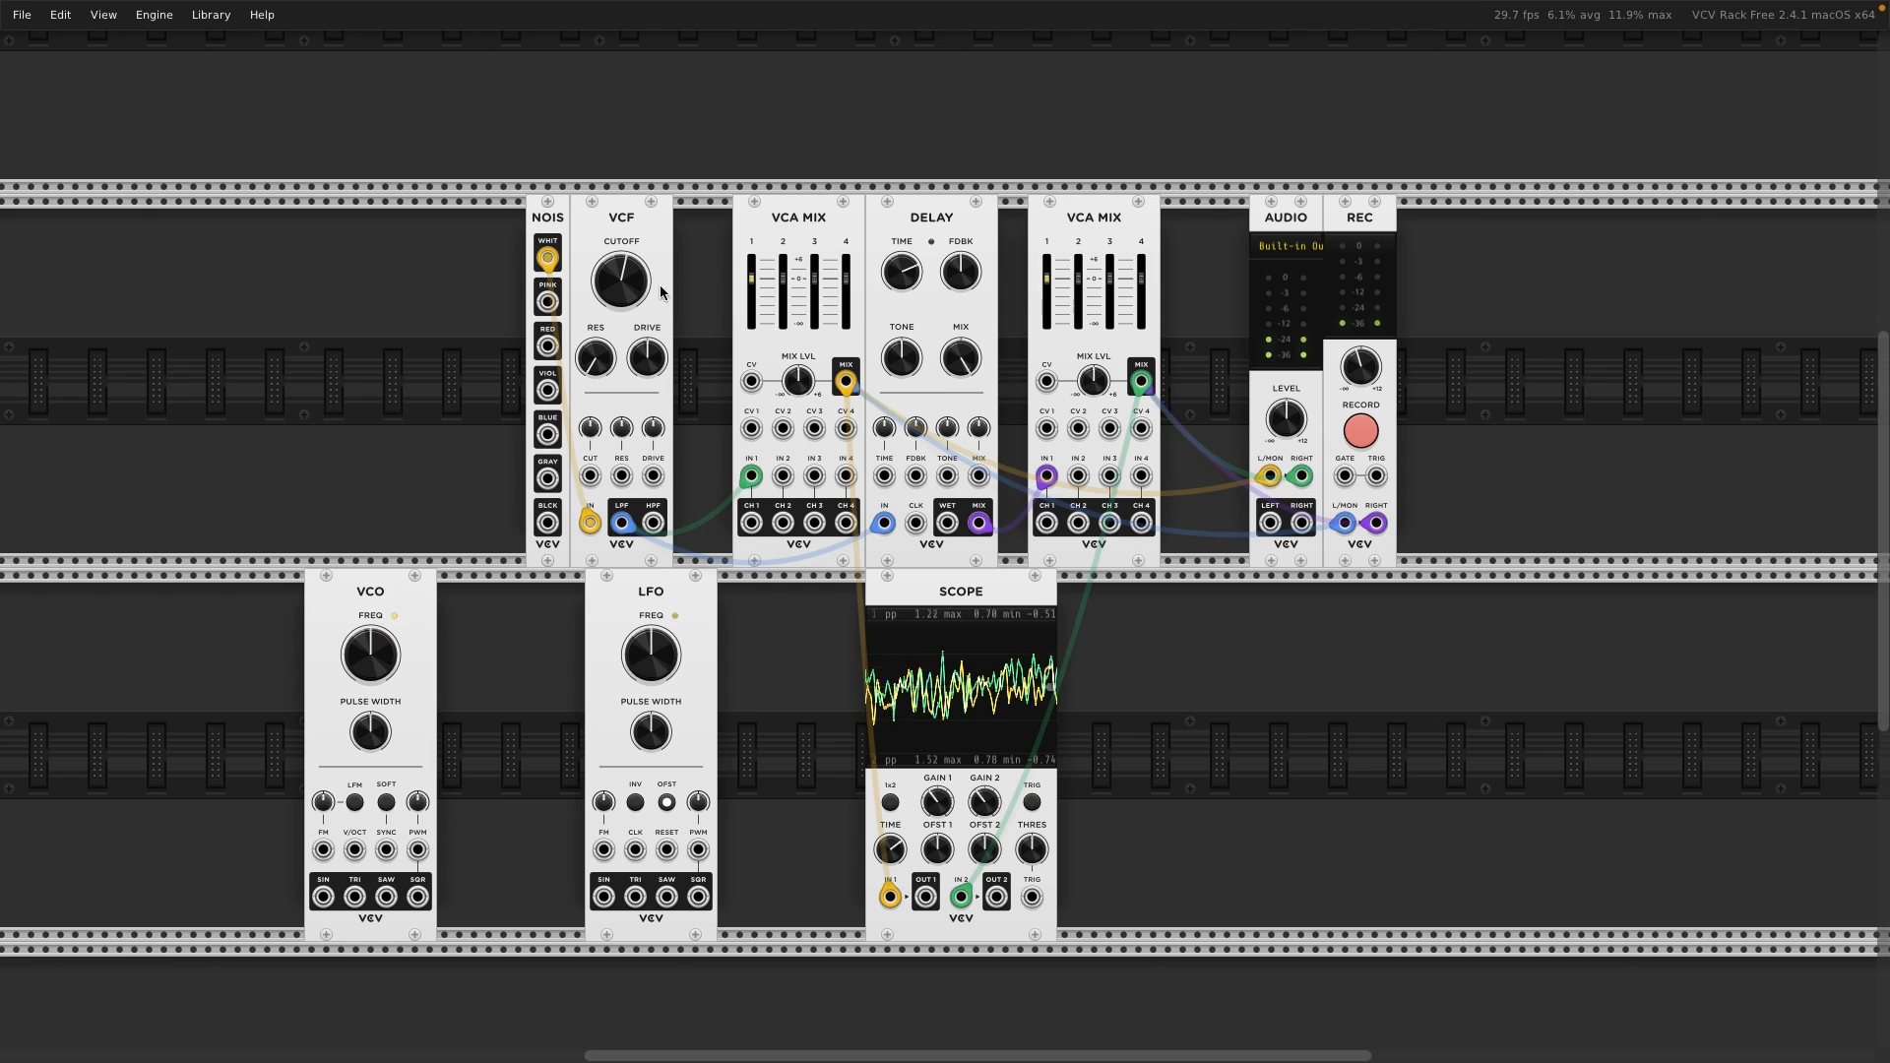
- Sweep the VCF cutoff up and down by hand, ending at about 367 Hz
drag(621, 285, 621, 265)
drag(622, 281, 621, 305)
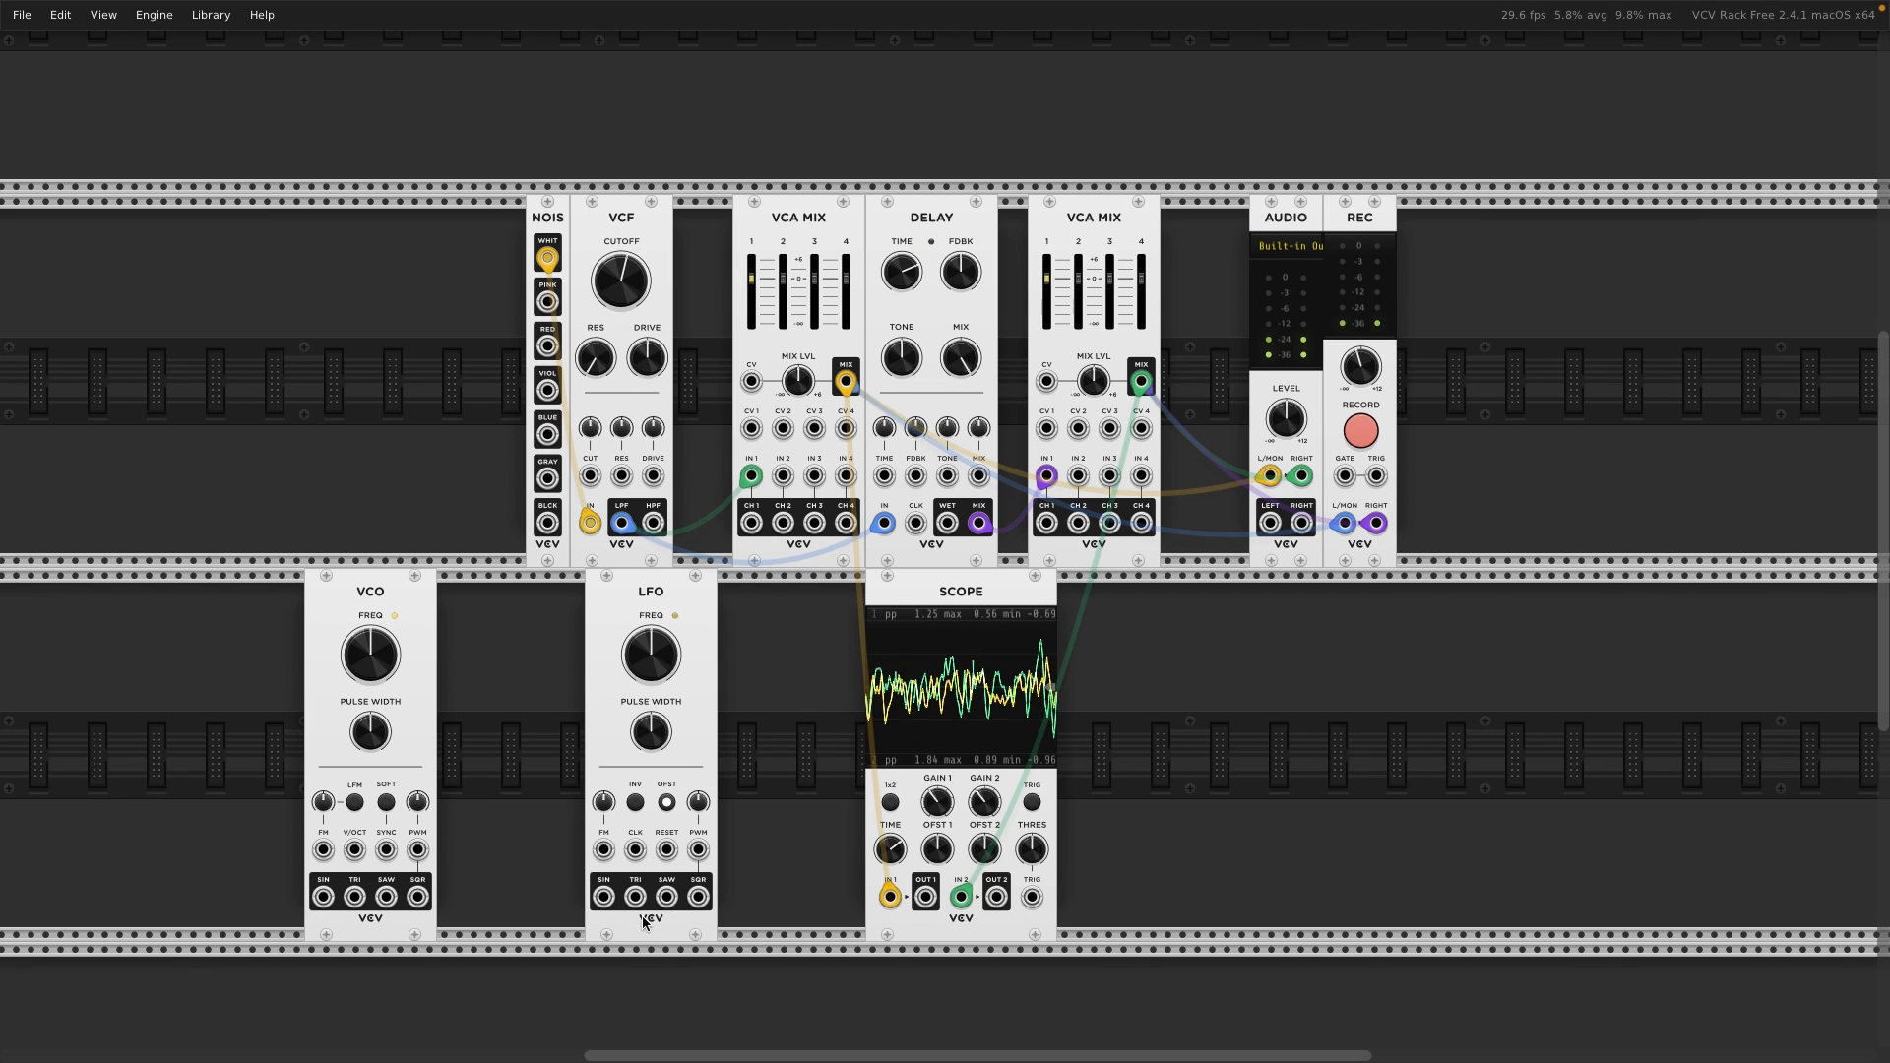
- Add a second VCV Scope beside the first and patch the LFO's sine output into its IN 1
right_click(1167, 721)
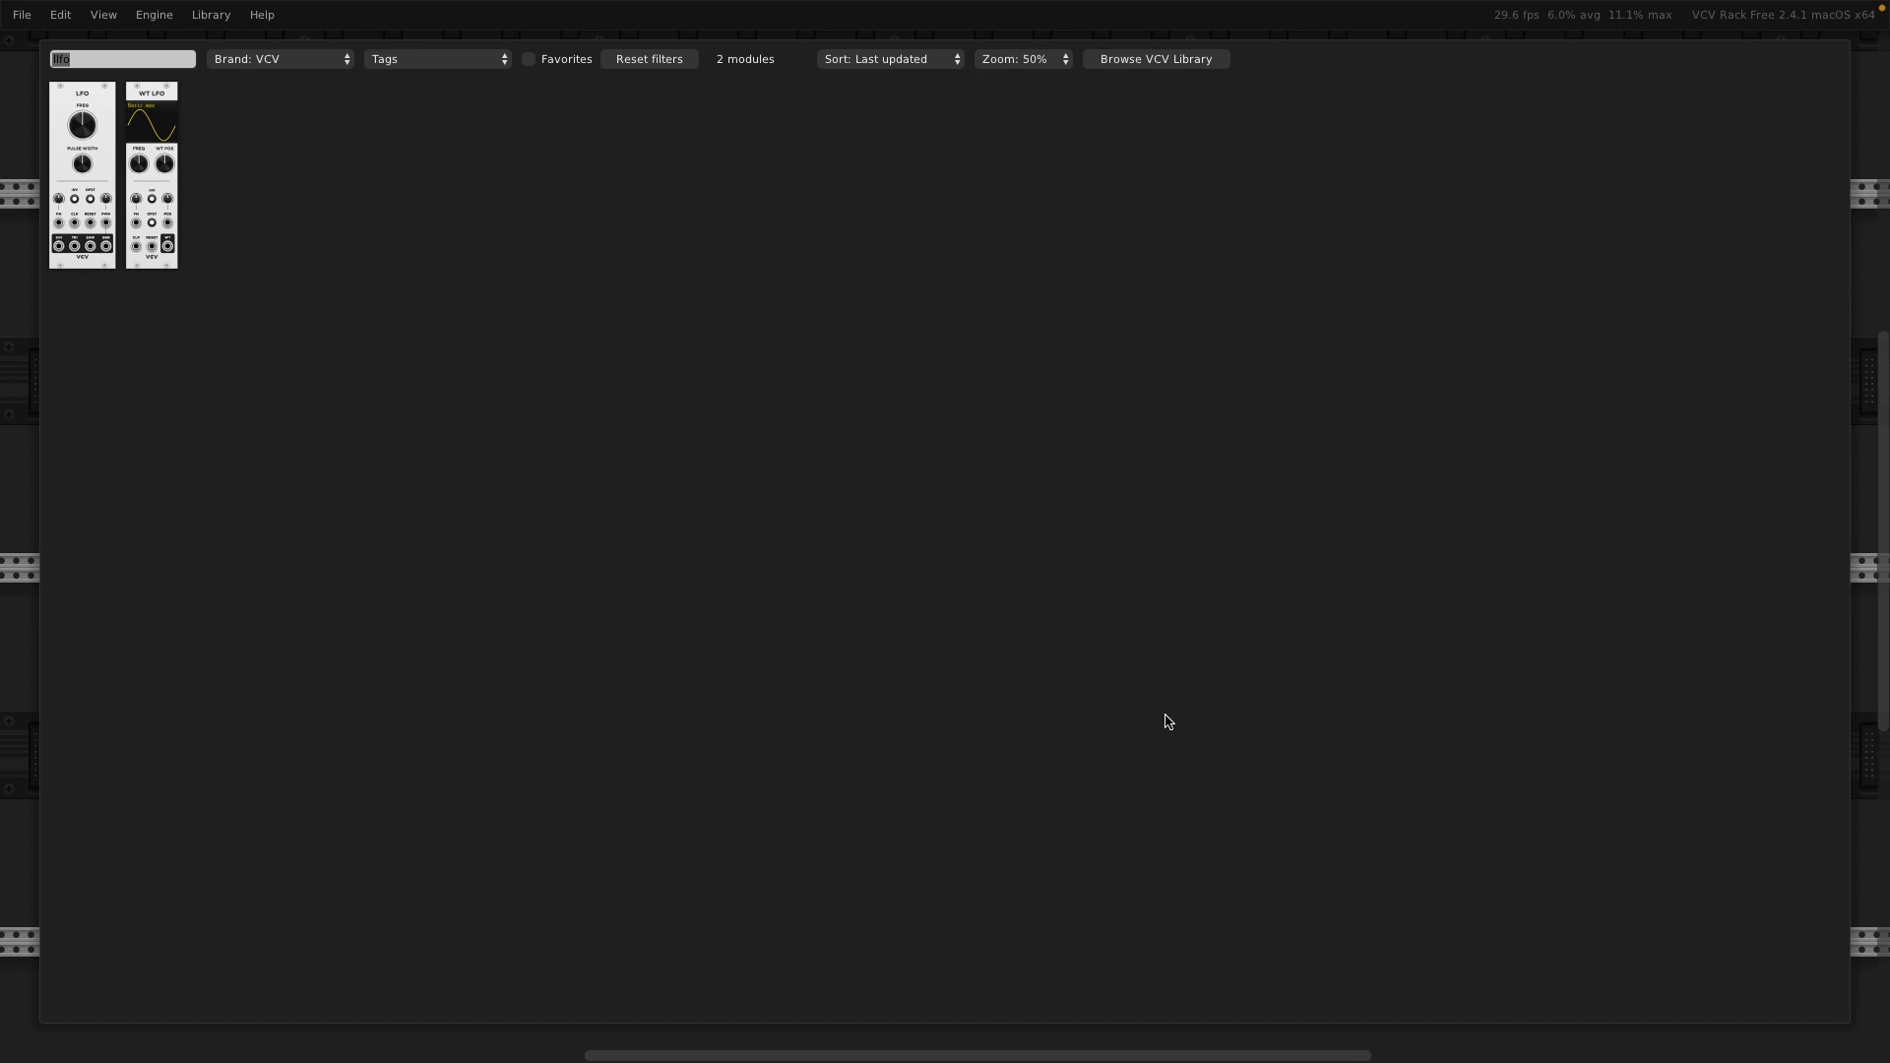
text(scope)
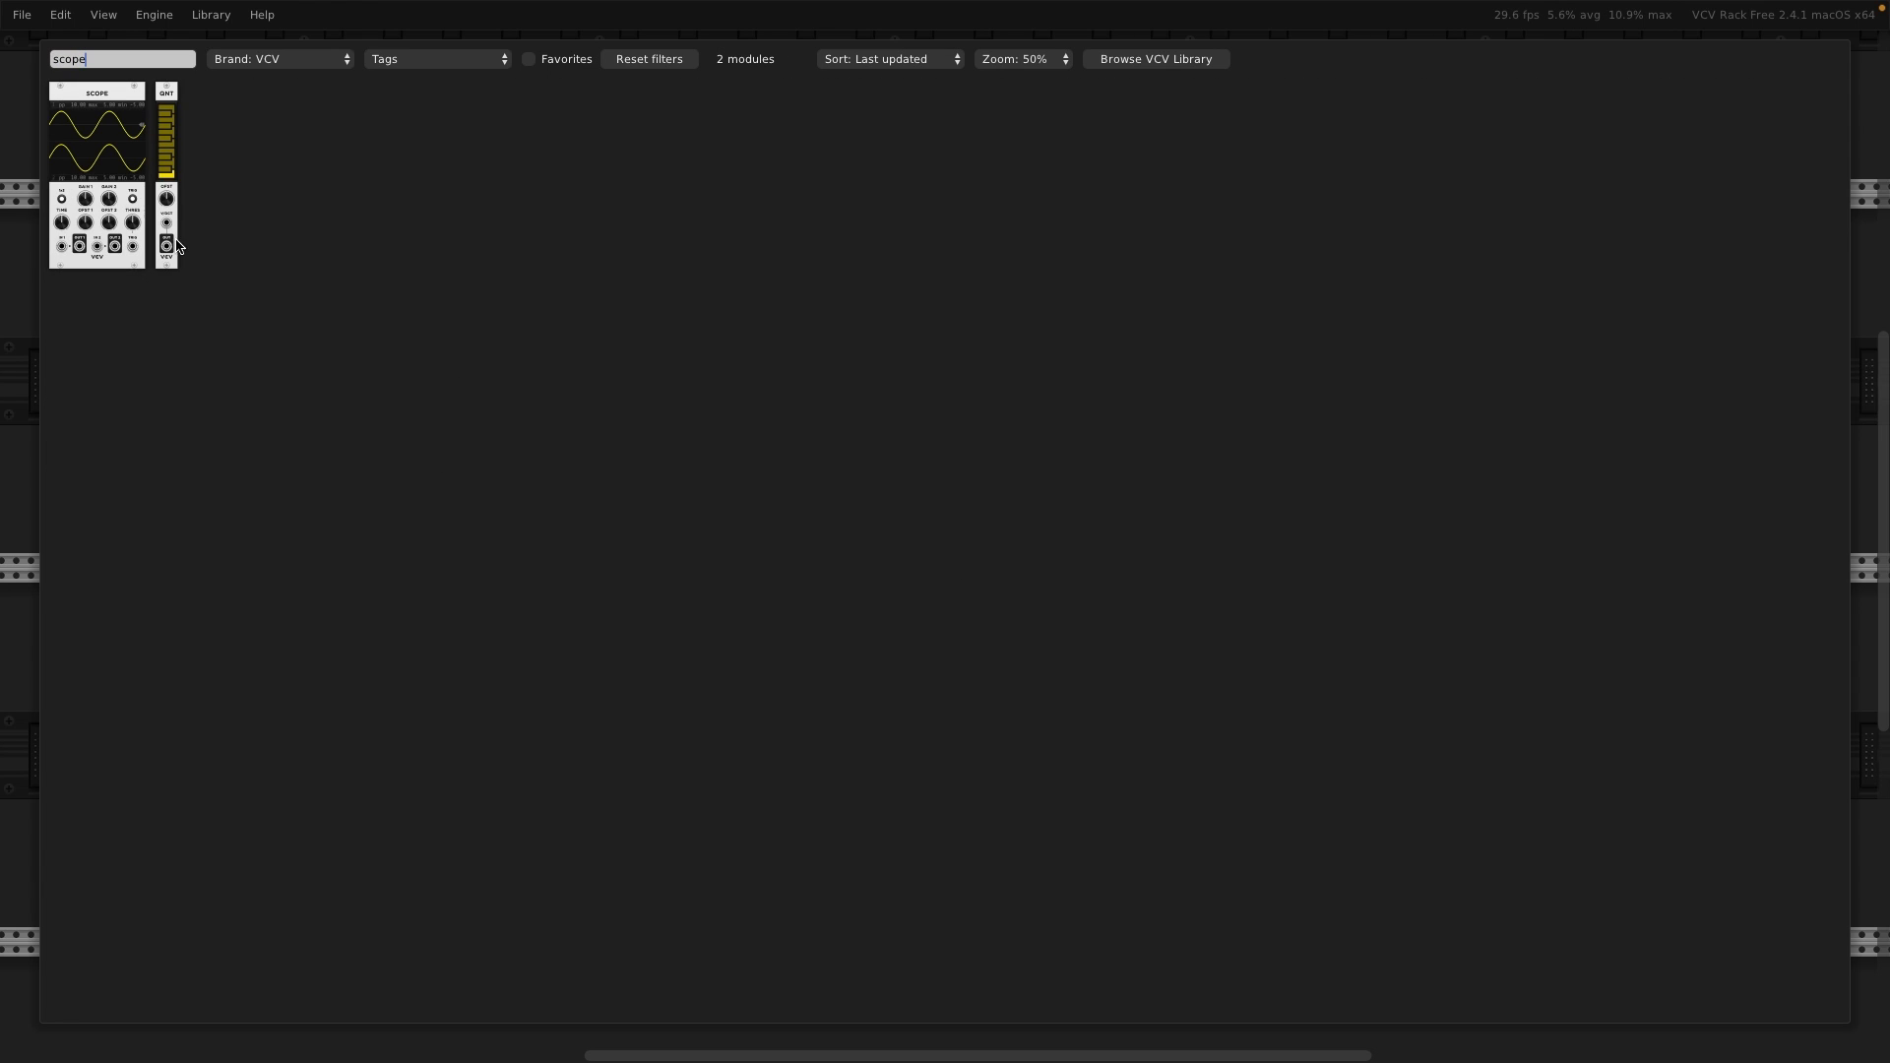
click(118, 212)
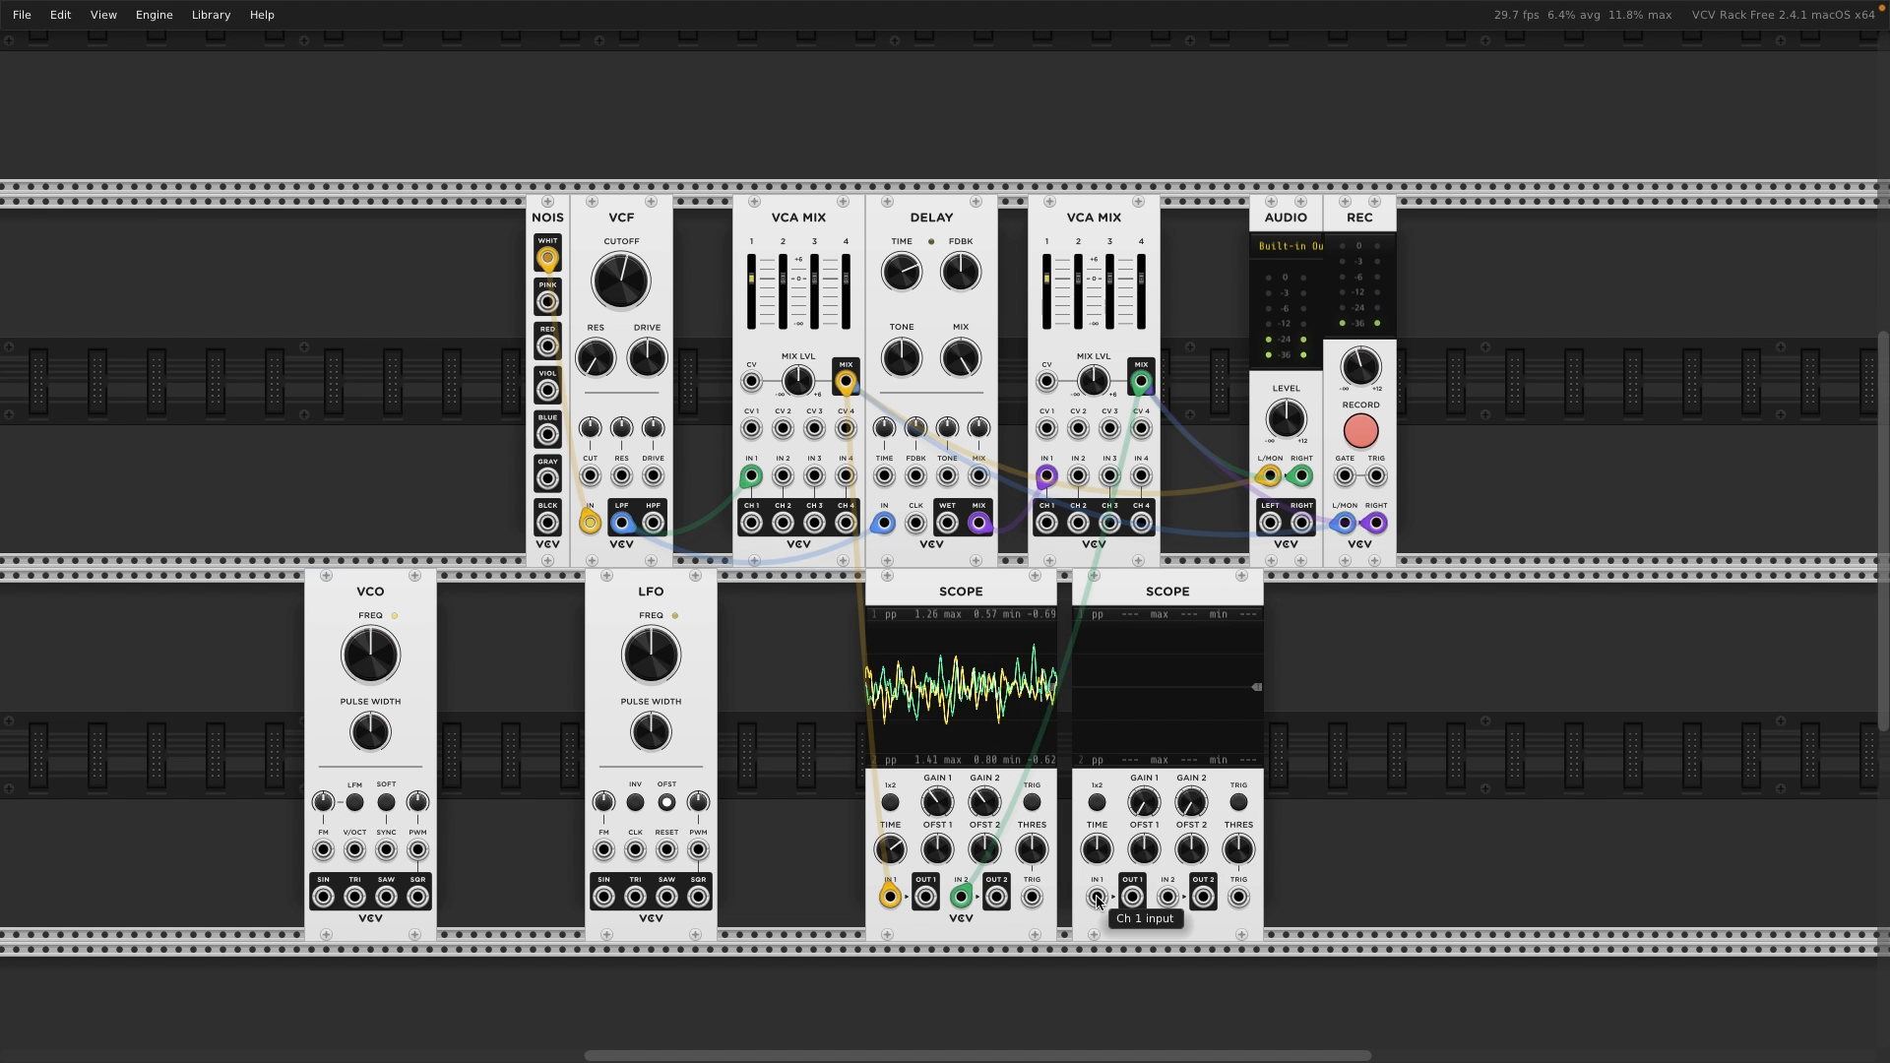
drag(1096, 896, 603, 896)
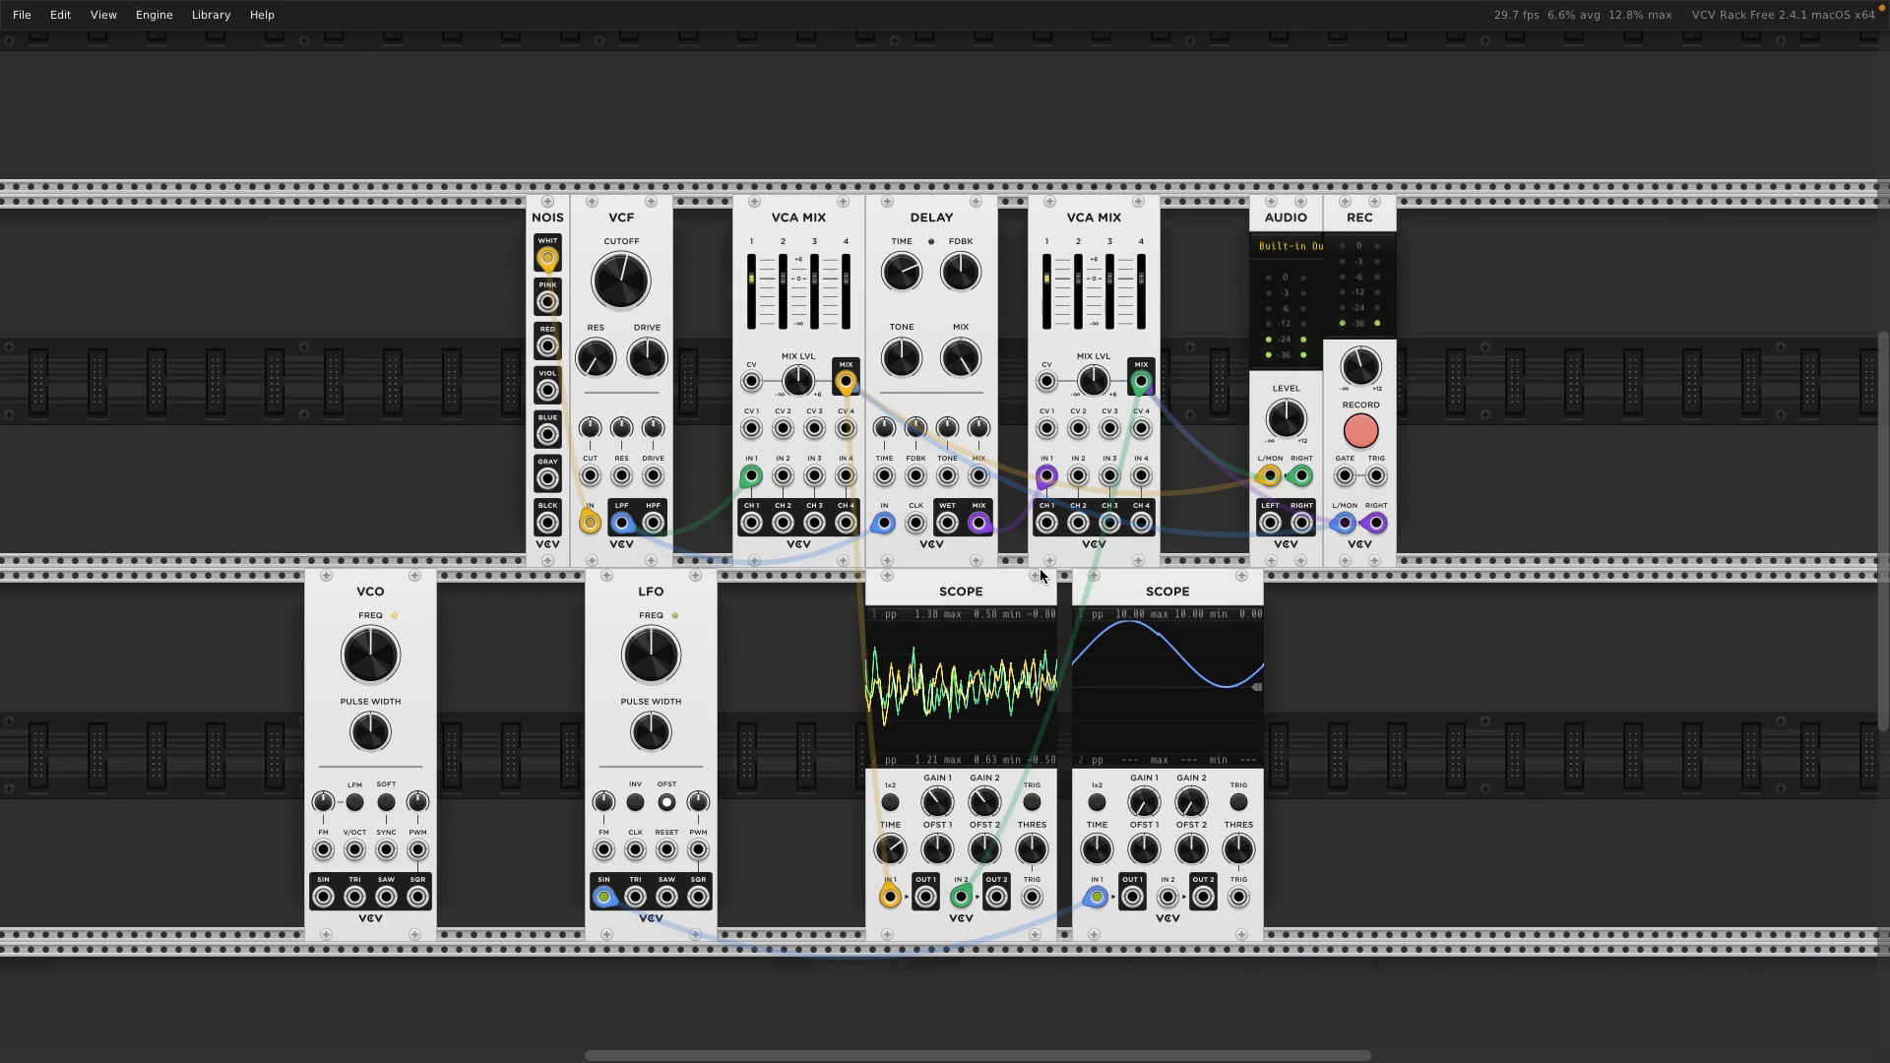
- Lower the LFO's frequency to about 0.39 Hz and lengthen the second Scope's time to about 2444 ms per screen
mouse_move(657, 652)
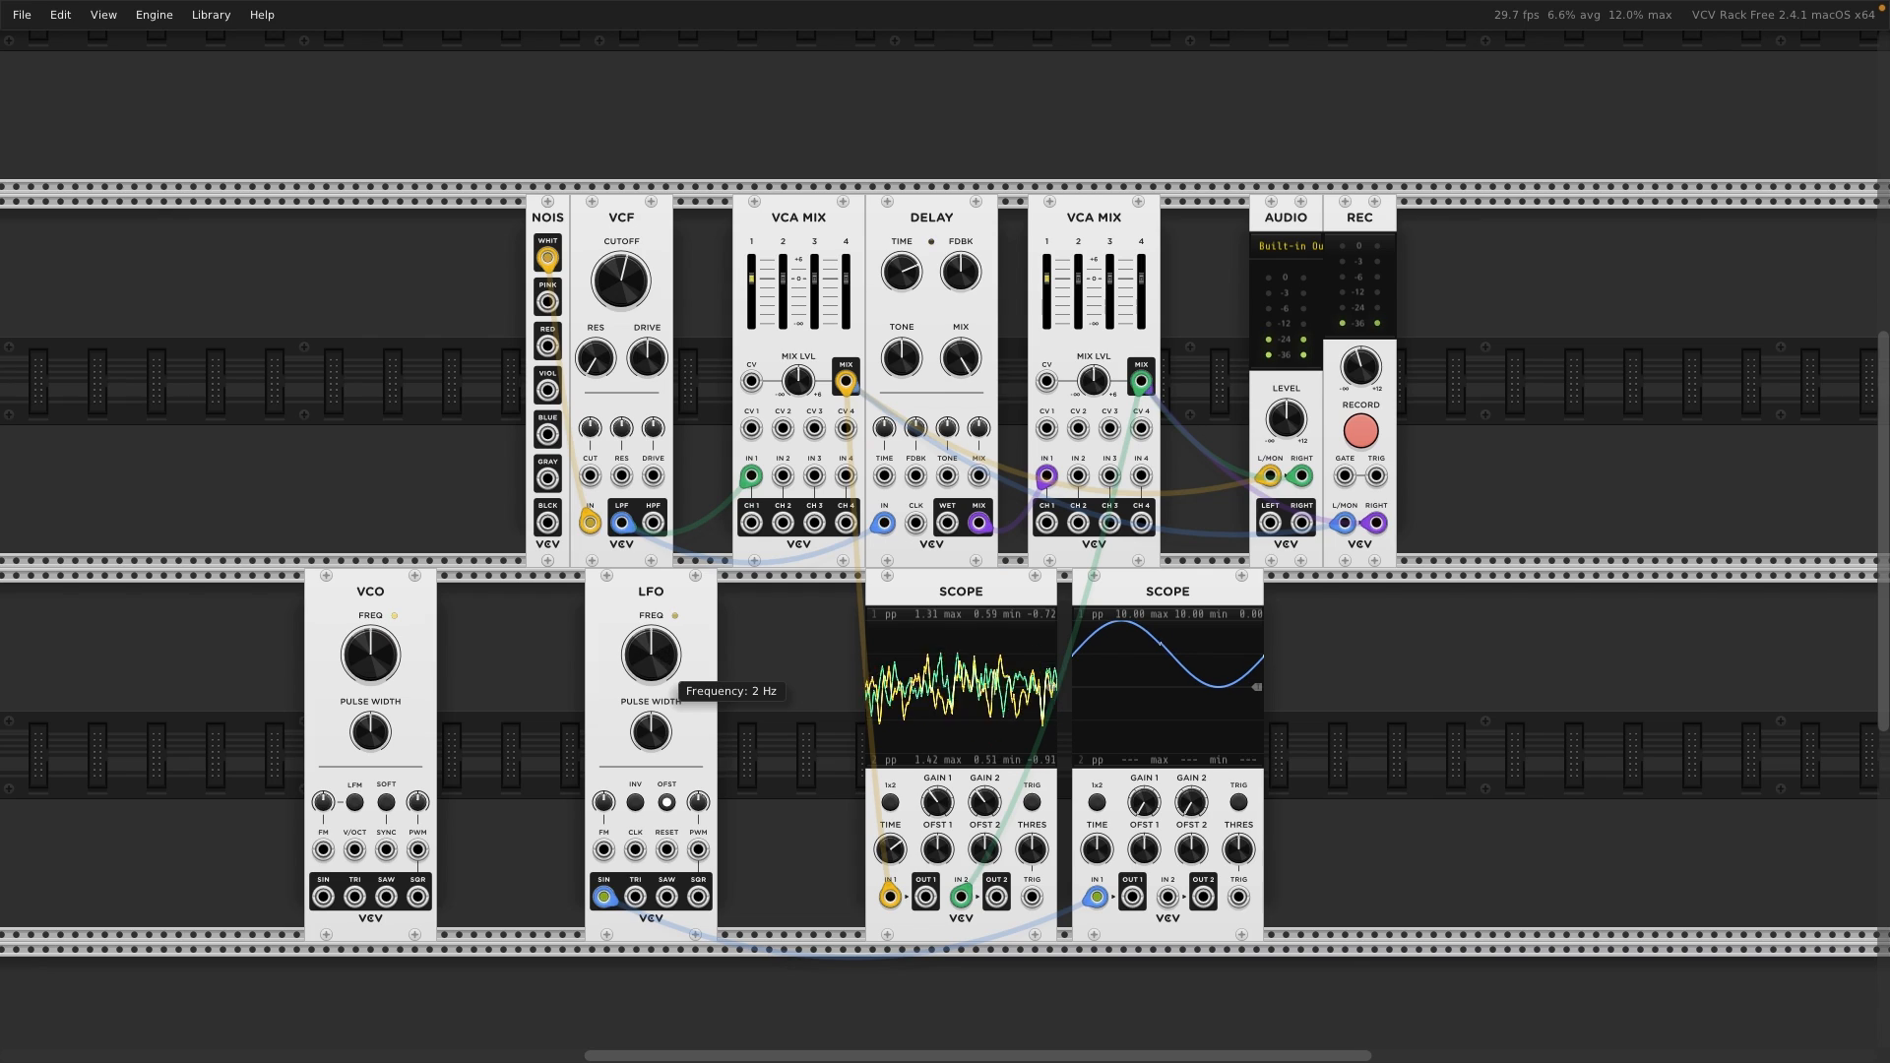
drag(657, 651, 658, 689)
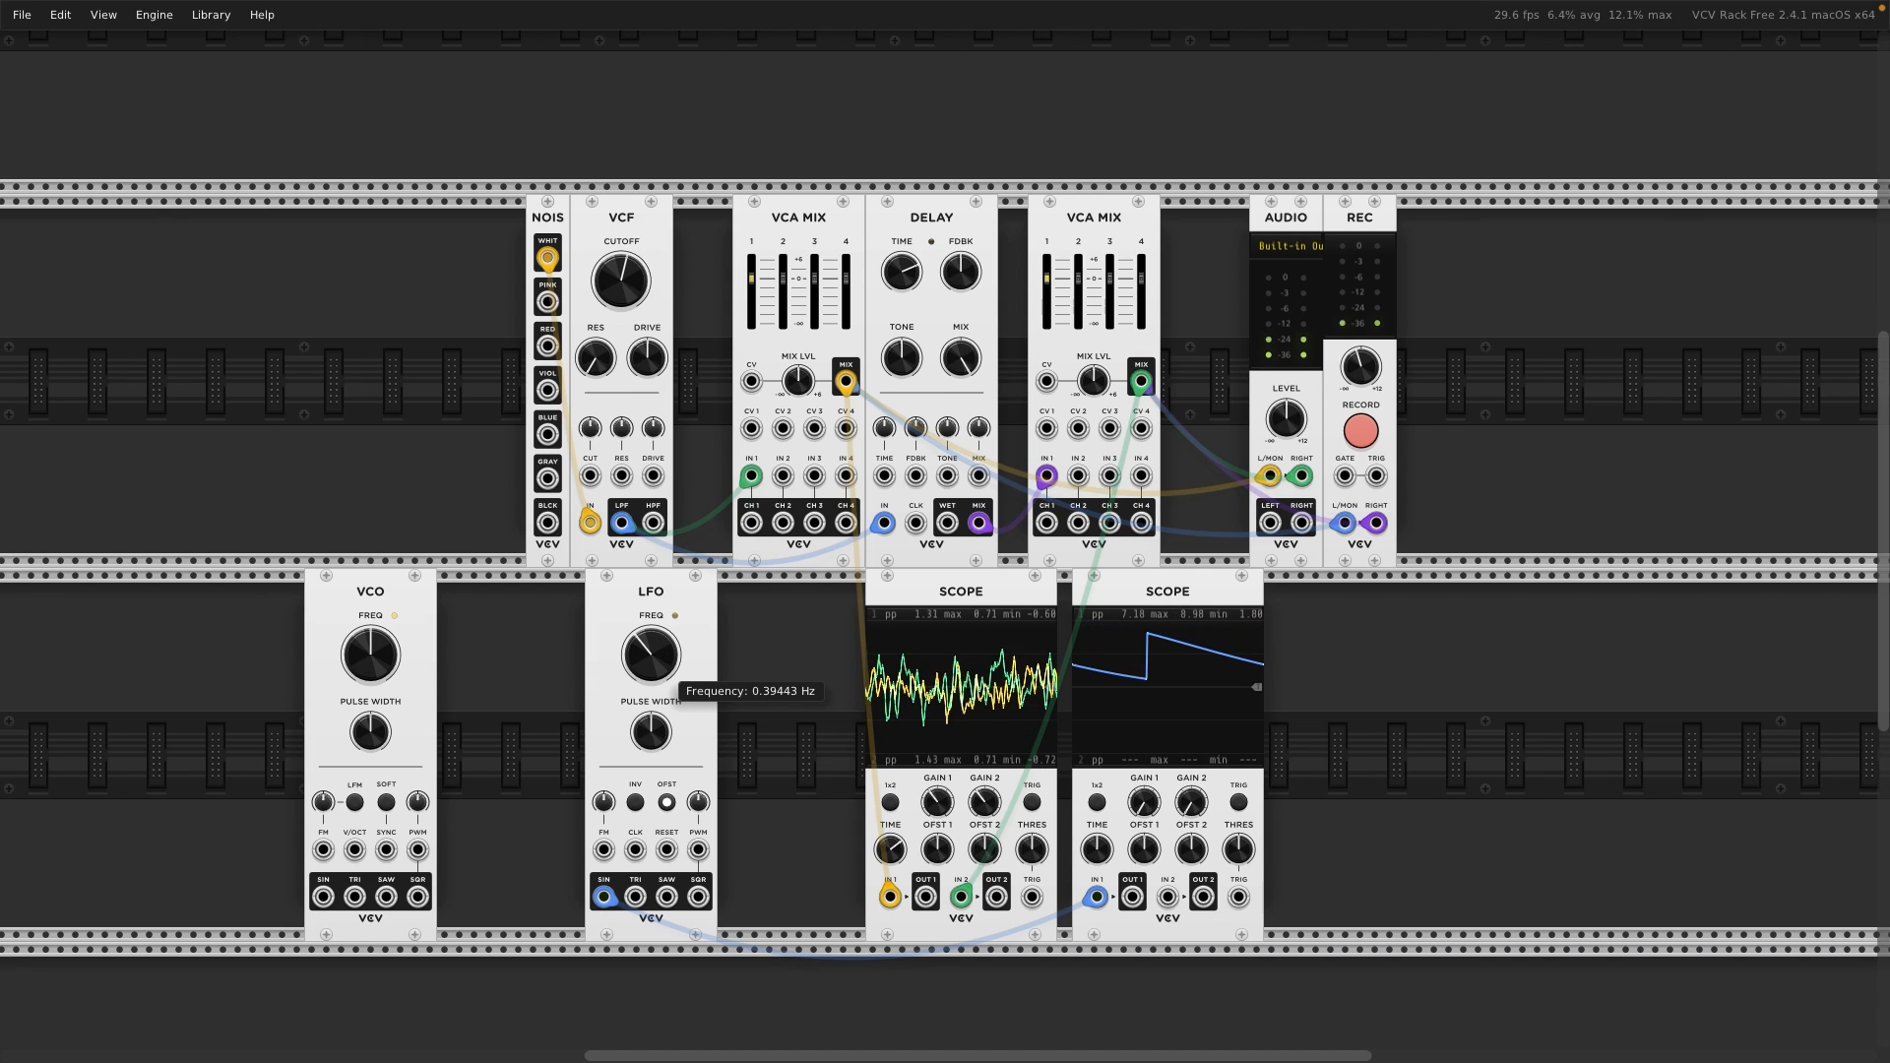
mouse_move(1097, 850)
mouse_down()
mouse_move(1097, 896)
mouse_move(1097, 806)
mouse_move(1097, 845)
mouse_up()
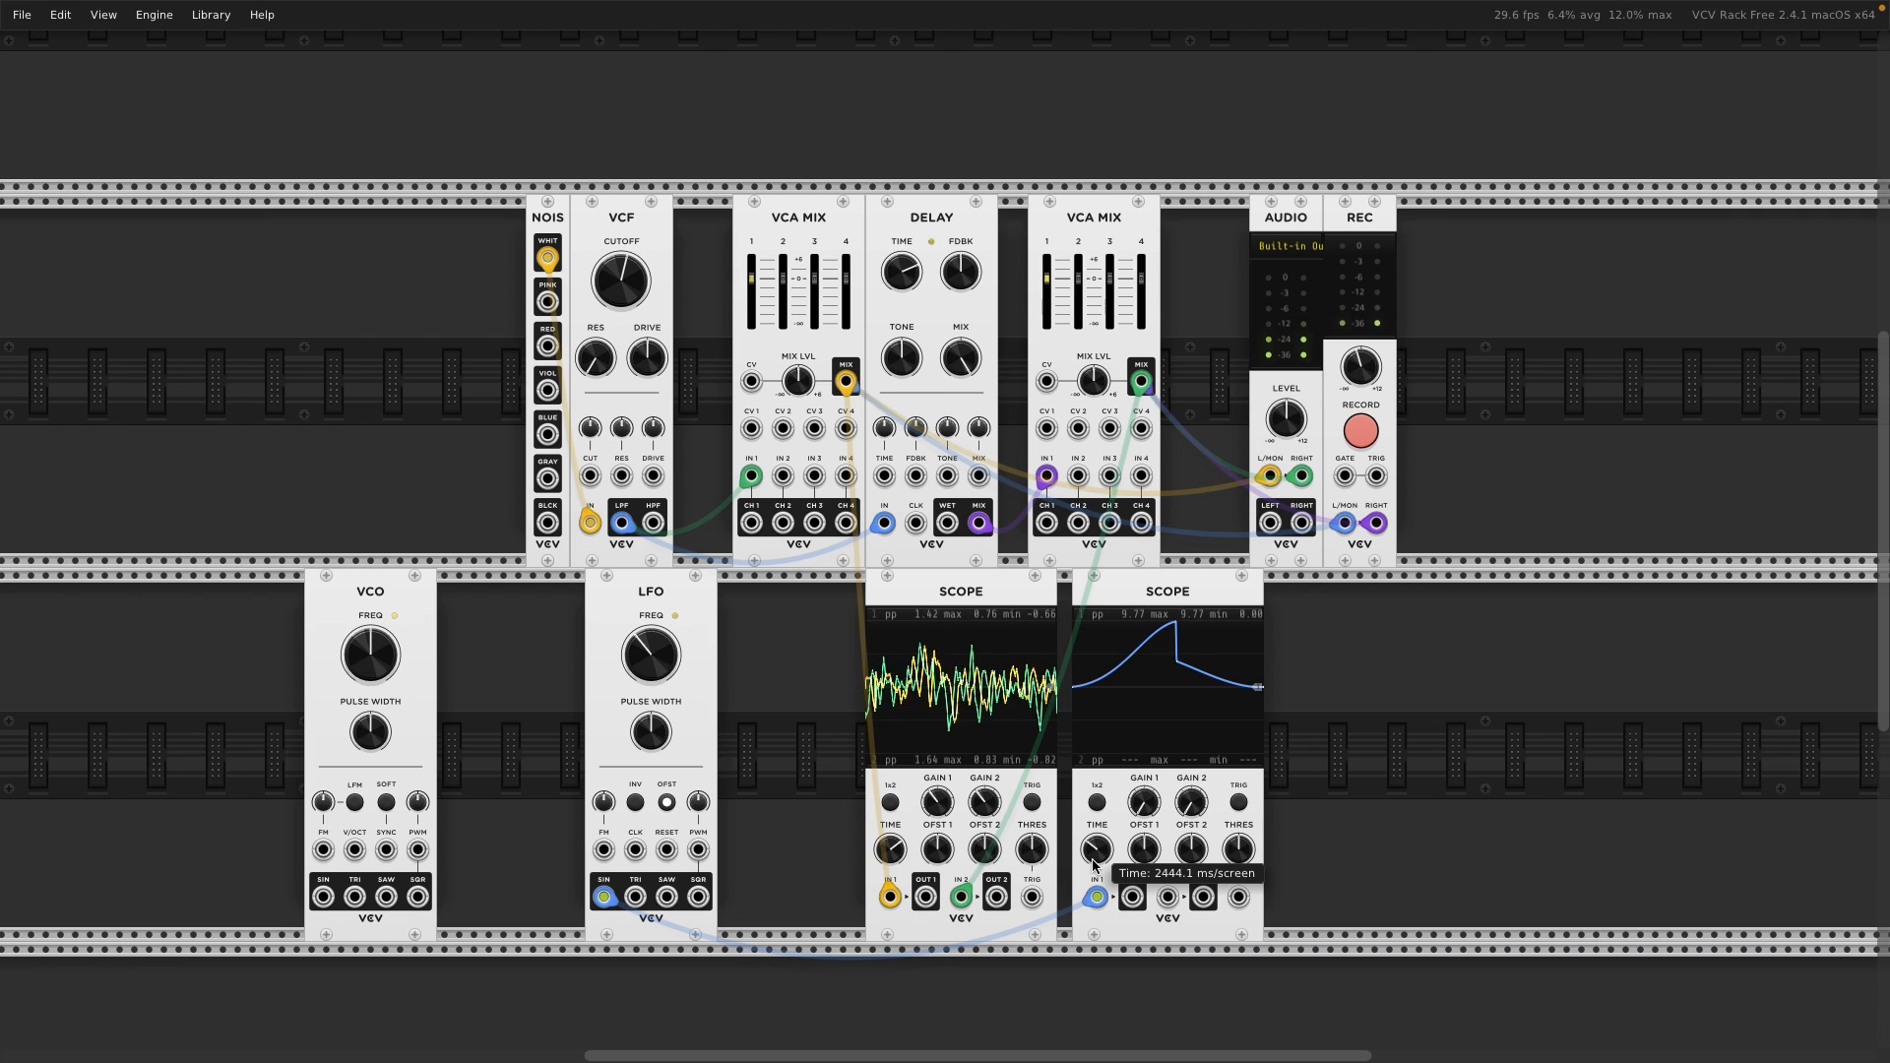
mouse_move(663, 662)
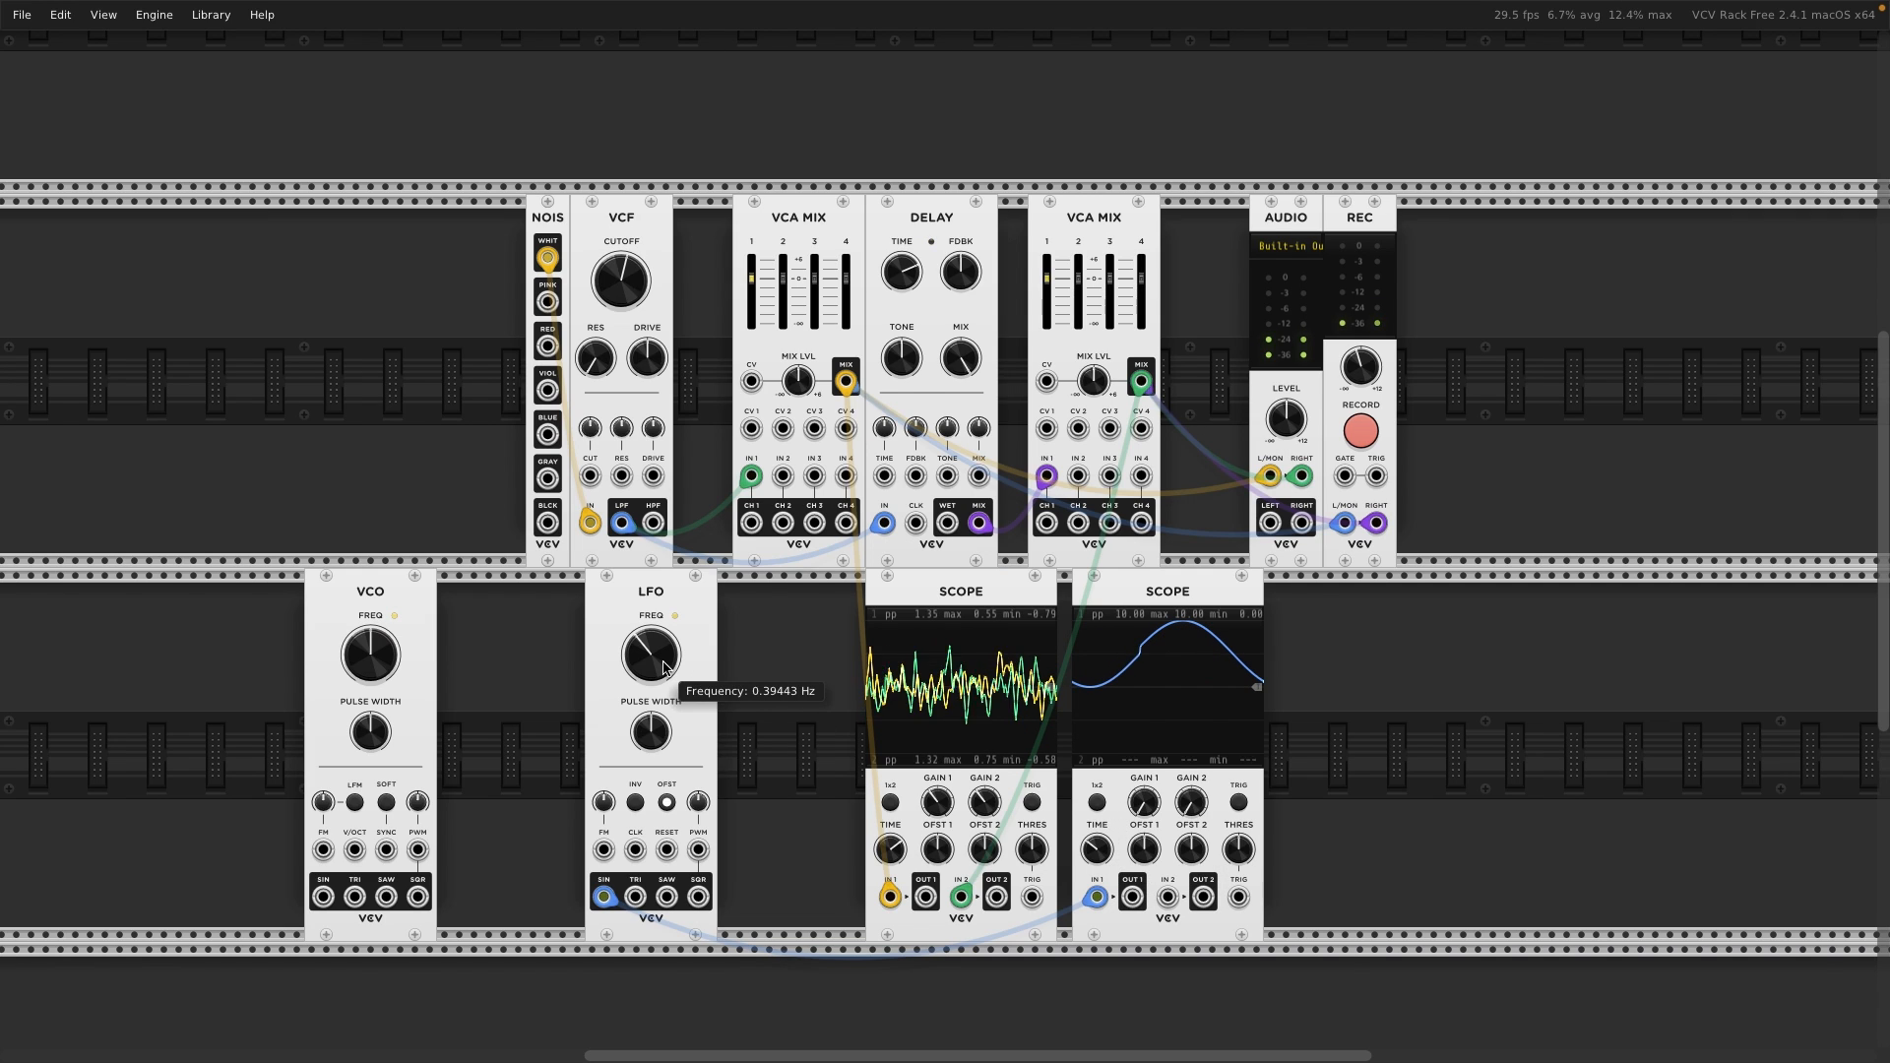
drag(663, 667, 663, 673)
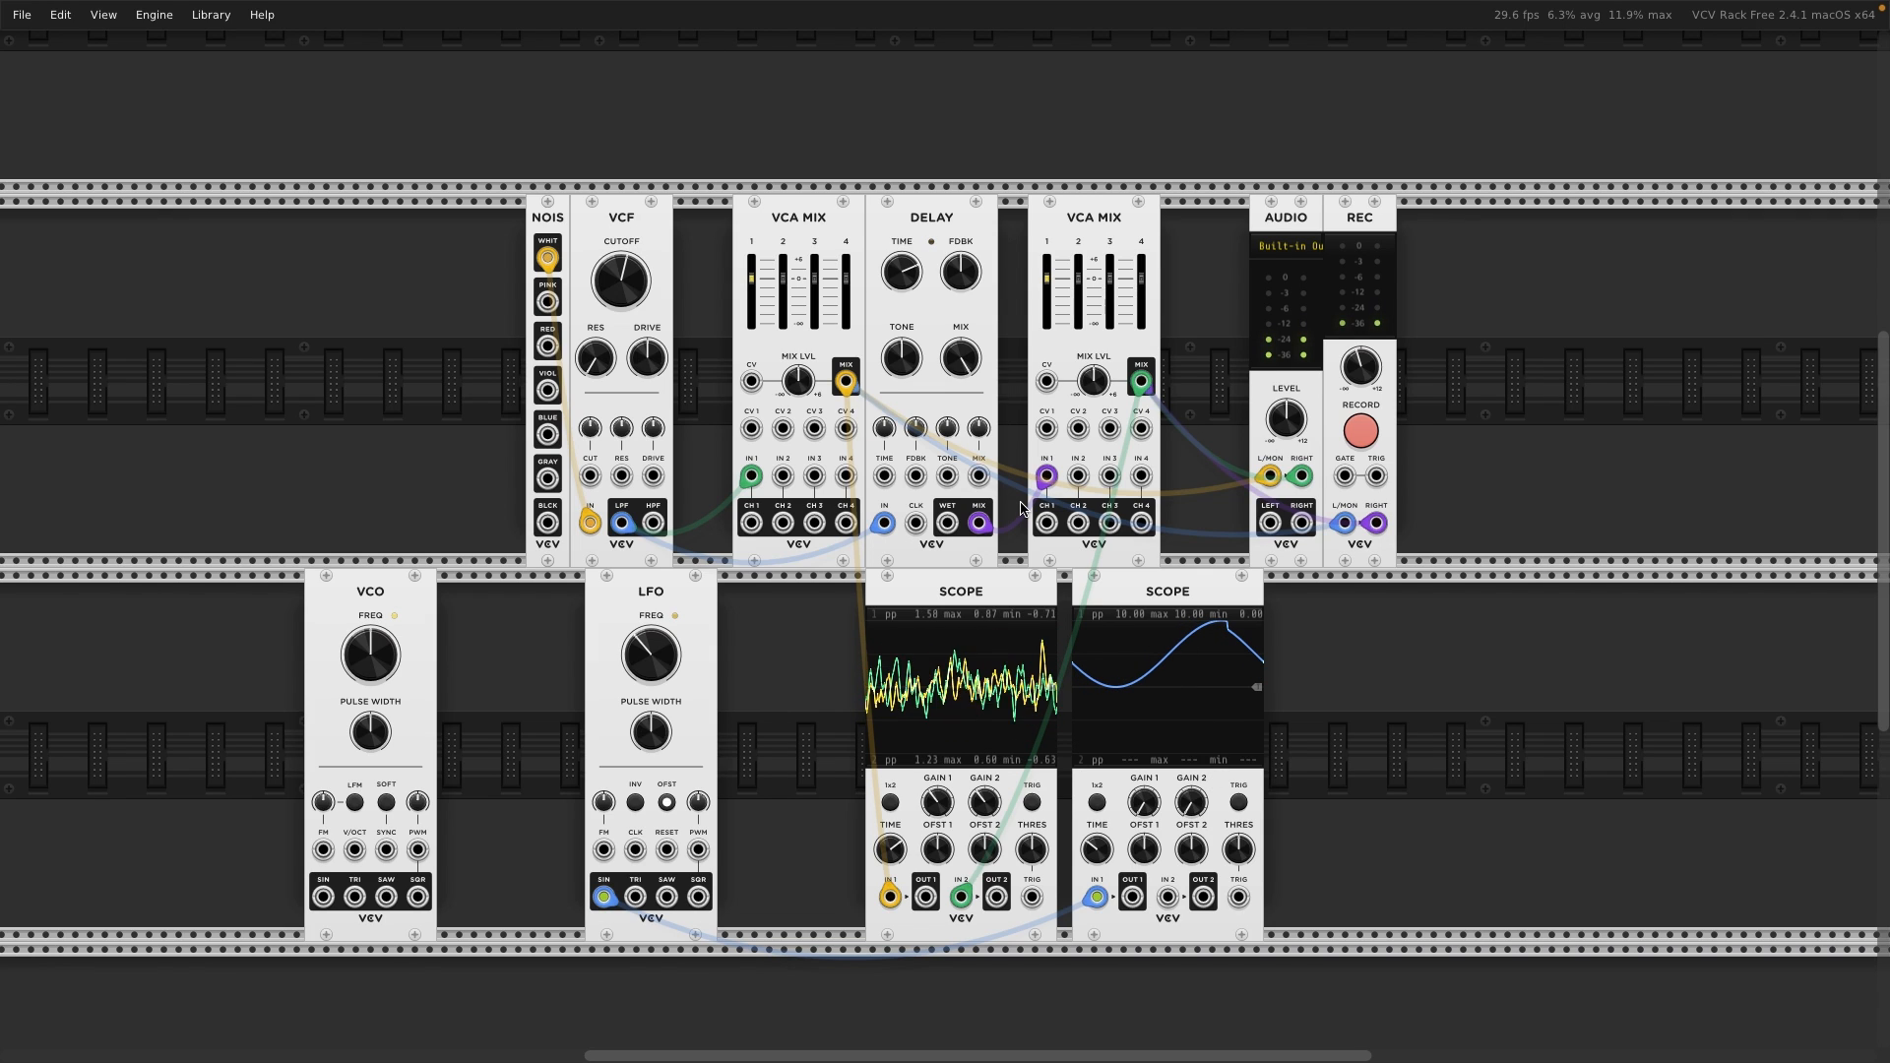
- Bring the VCF cutoff down to about 270 Hz and slow the LFO's frequency further
mouse_move(795, 374)
mouse_move(632, 291)
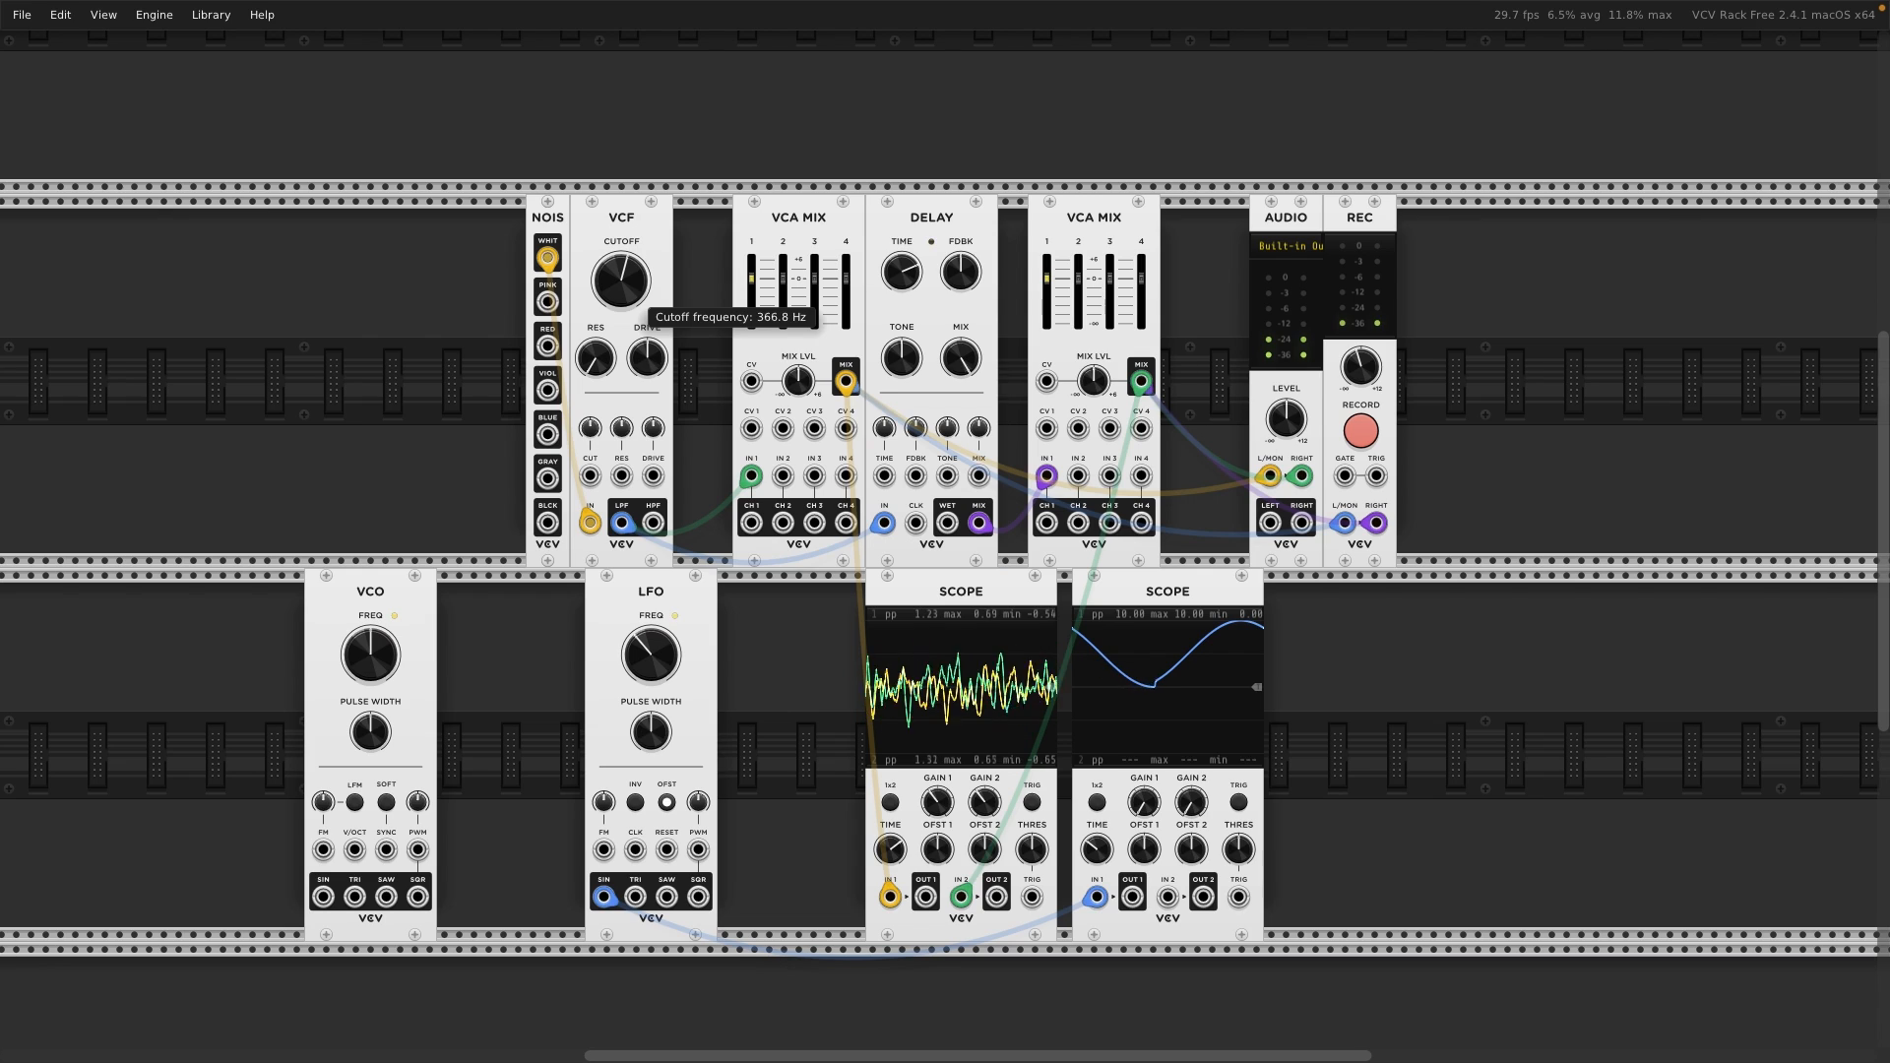
drag(632, 292, 632, 292)
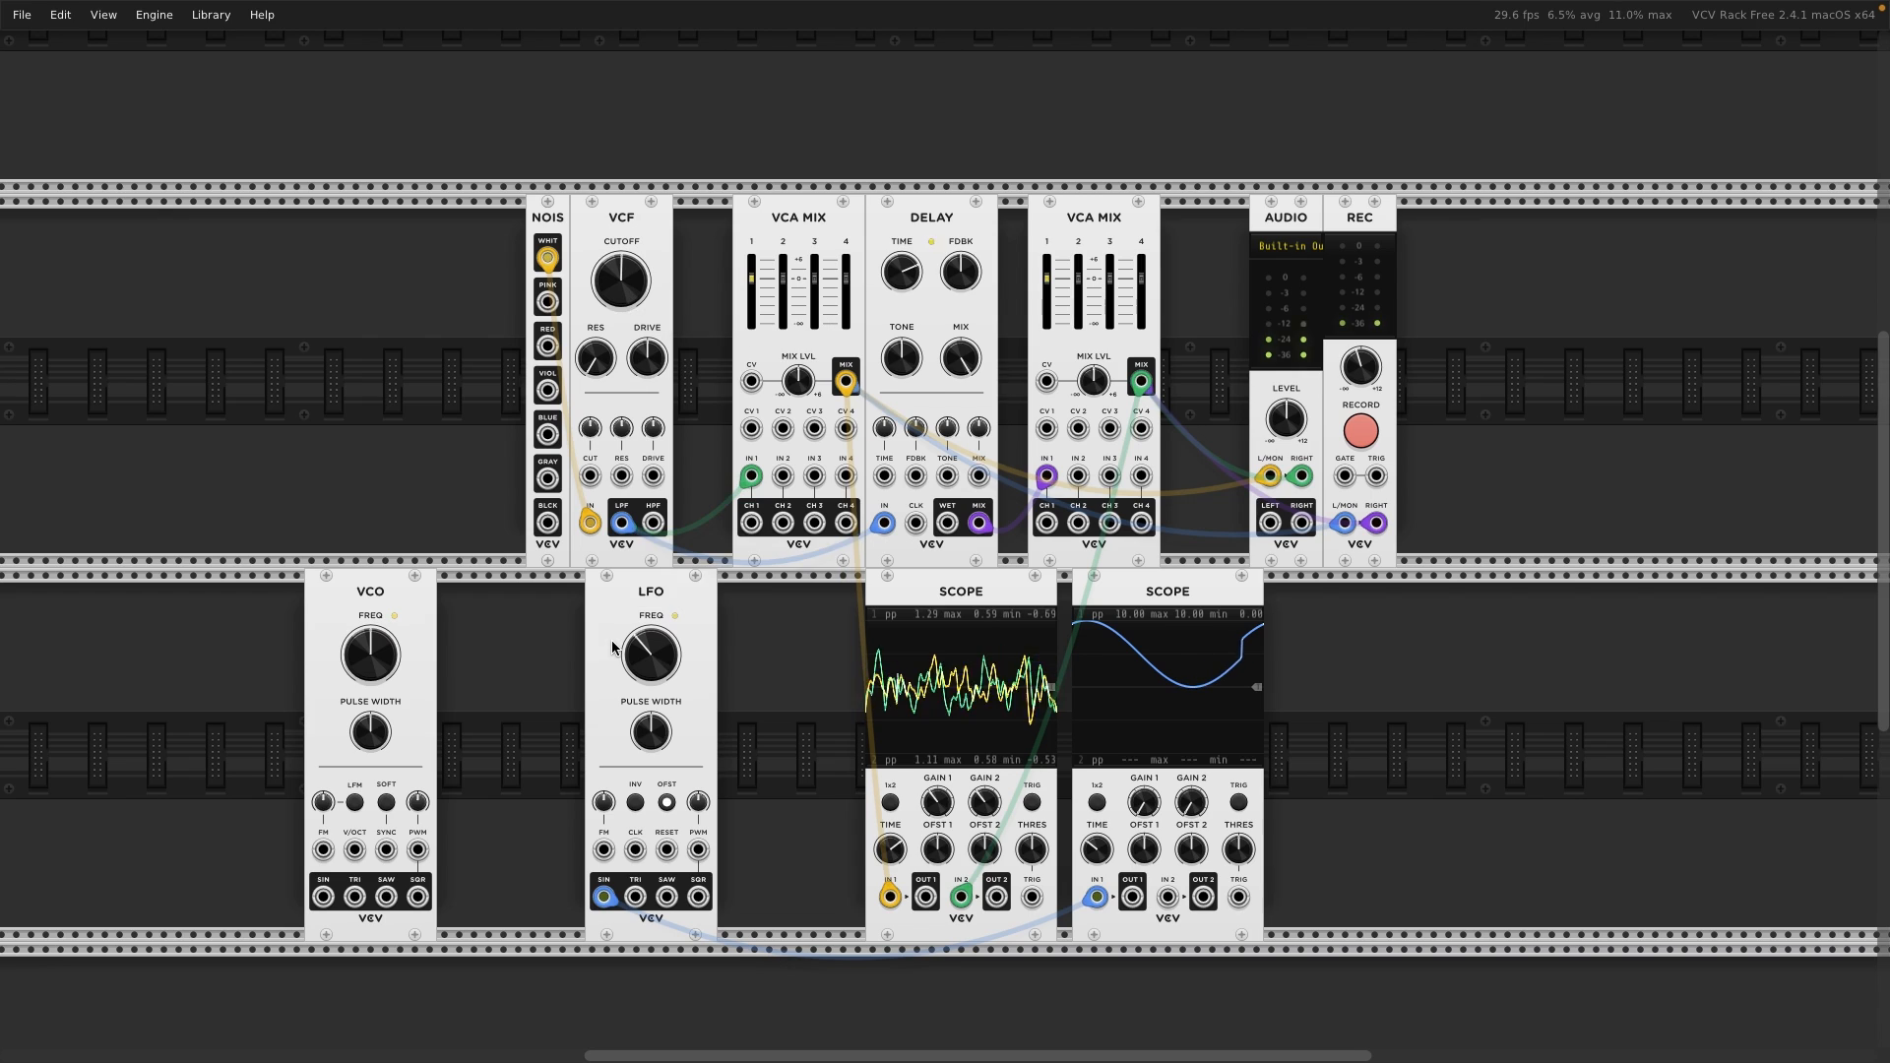
mouse_move(640, 645)
drag(649, 652, 649, 660)
mouse_move(623, 280)
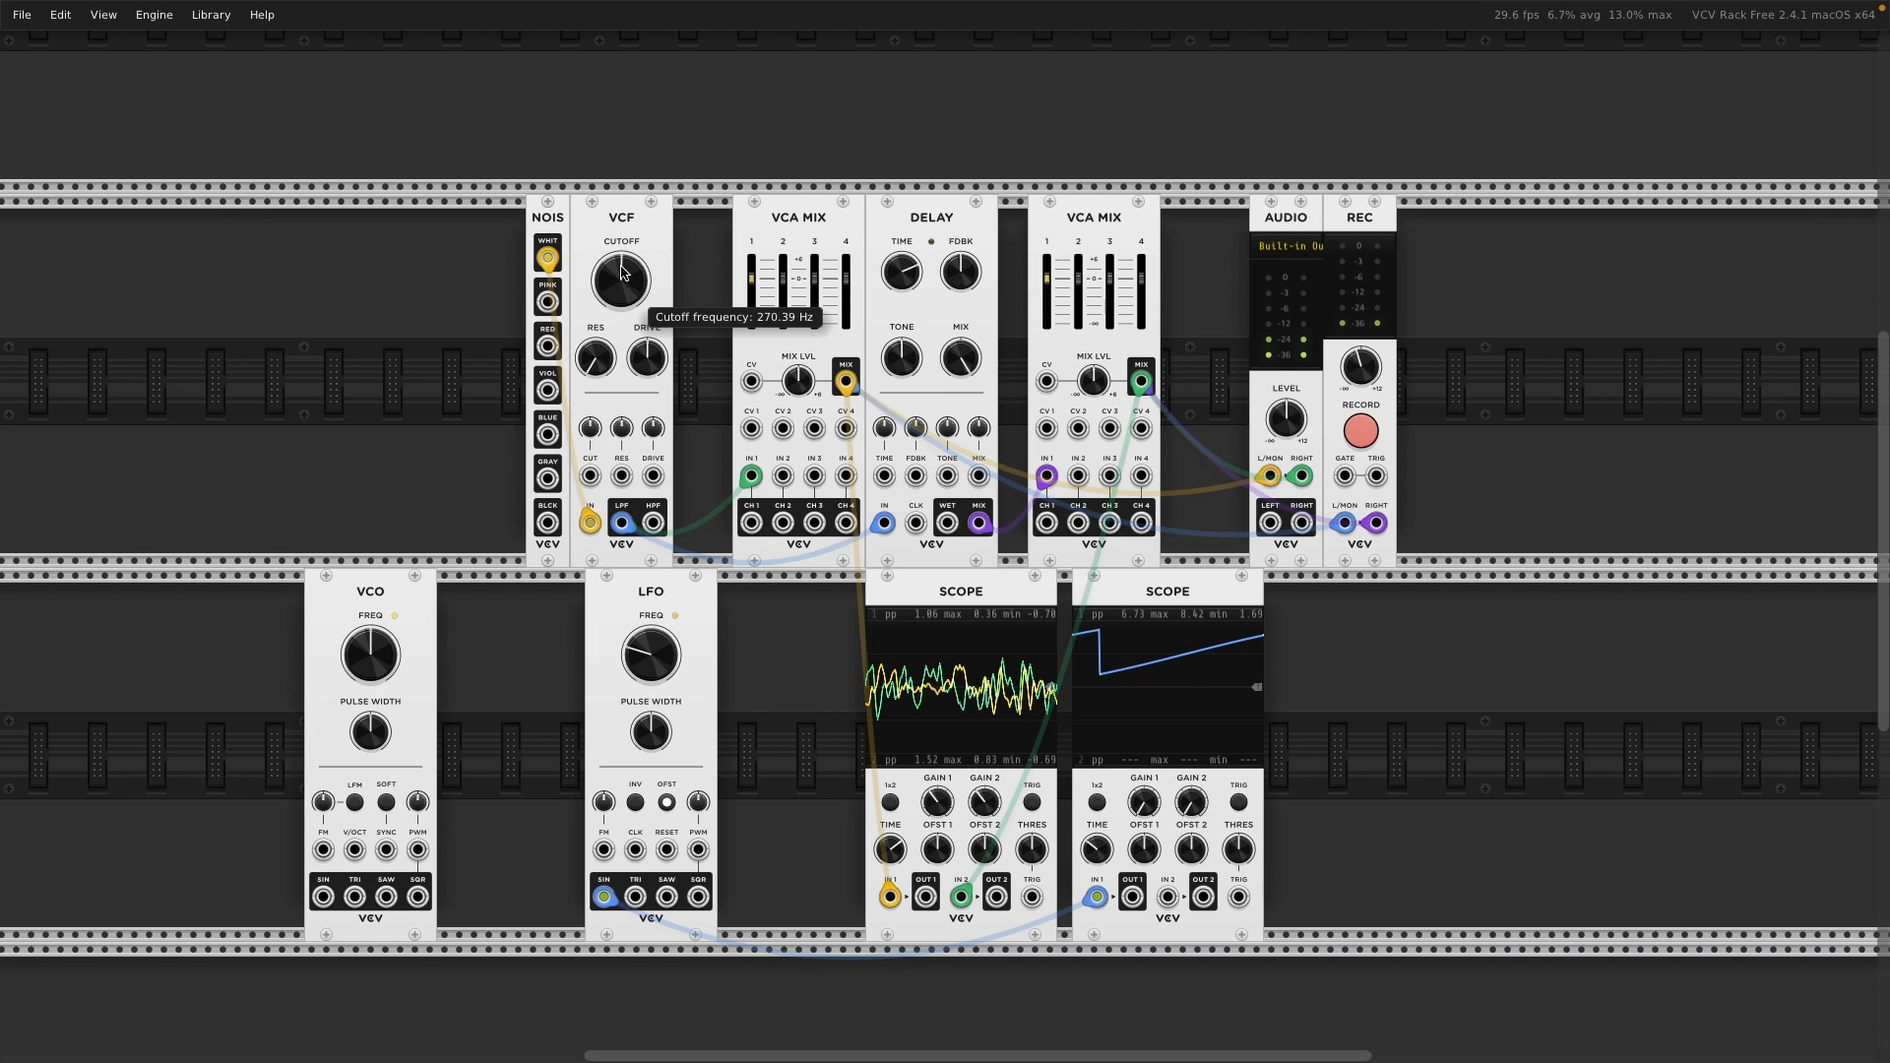
mouse_move(594, 436)
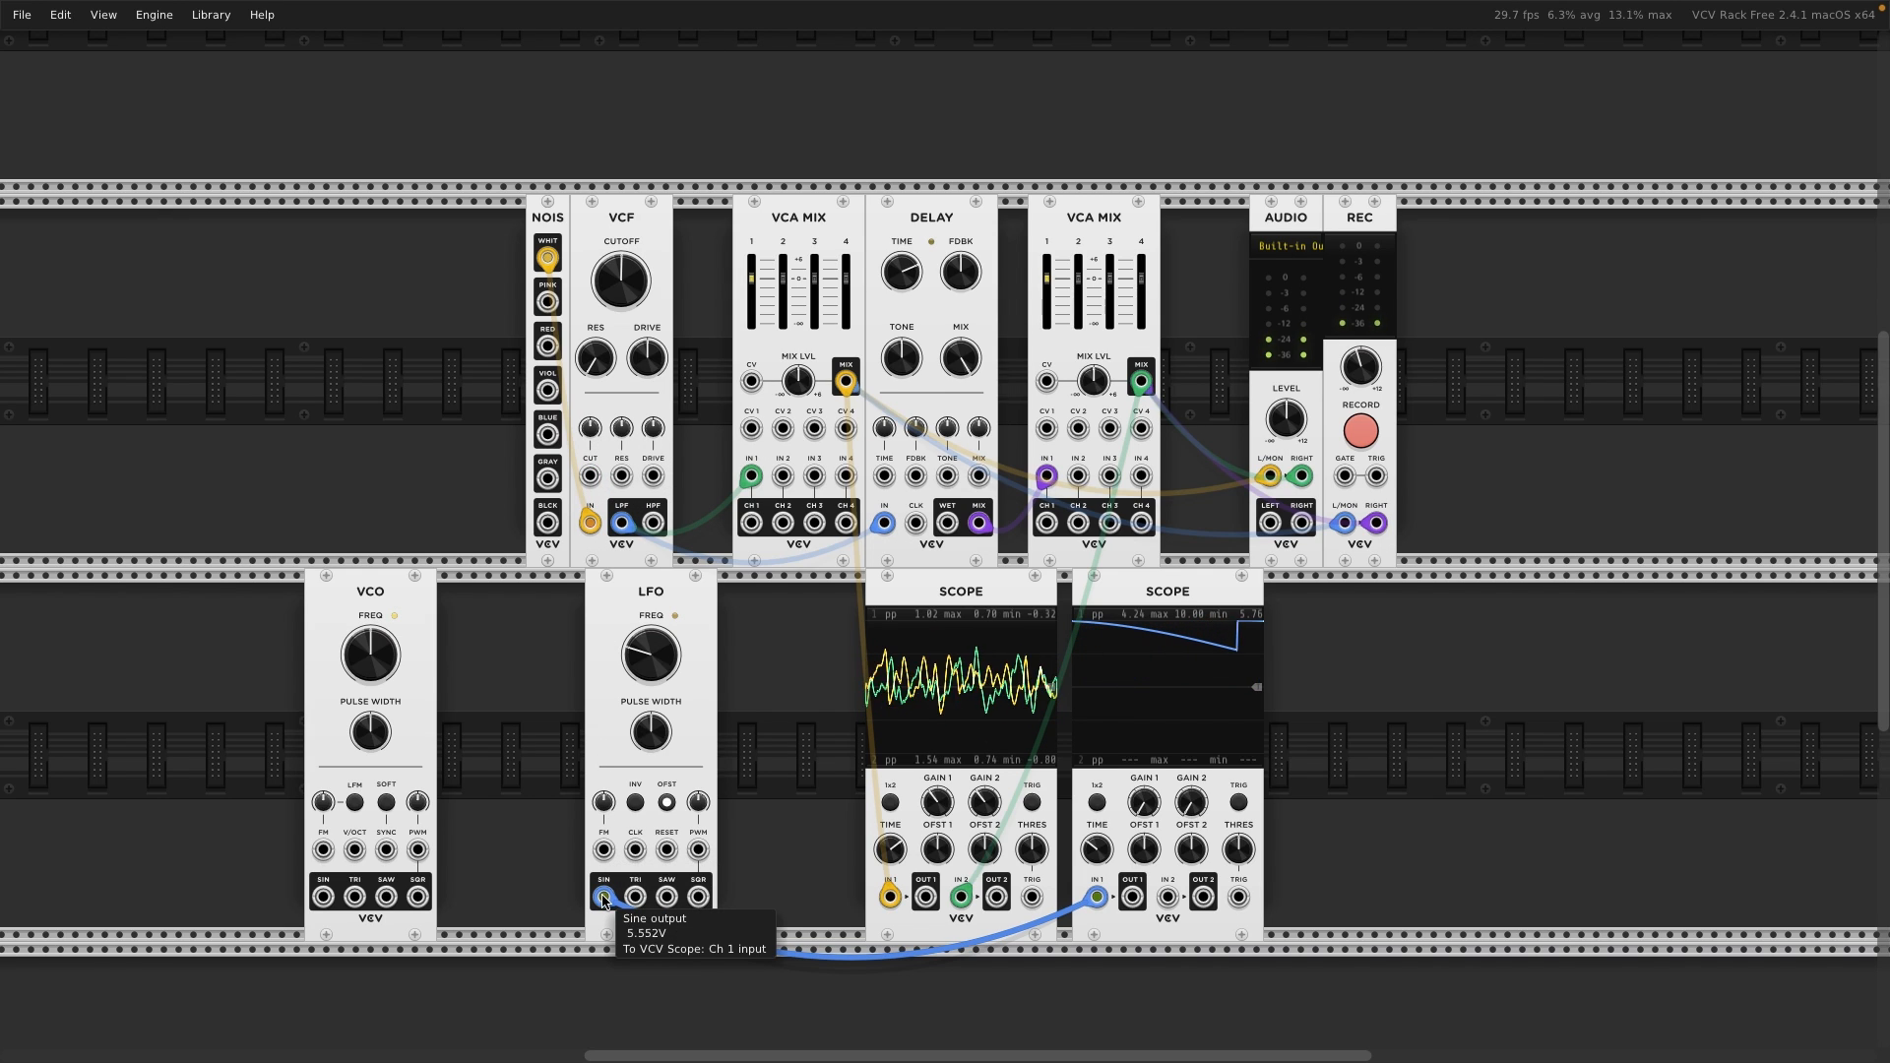
- Patch the LFO's sine output into the VCF's CUT input and raise the cutoff modulation amount to about 10%
mouse_move(603, 897)
mouse_down()
mouse_move(565, 525)
mouse_move(611, 894)
mouse_up()
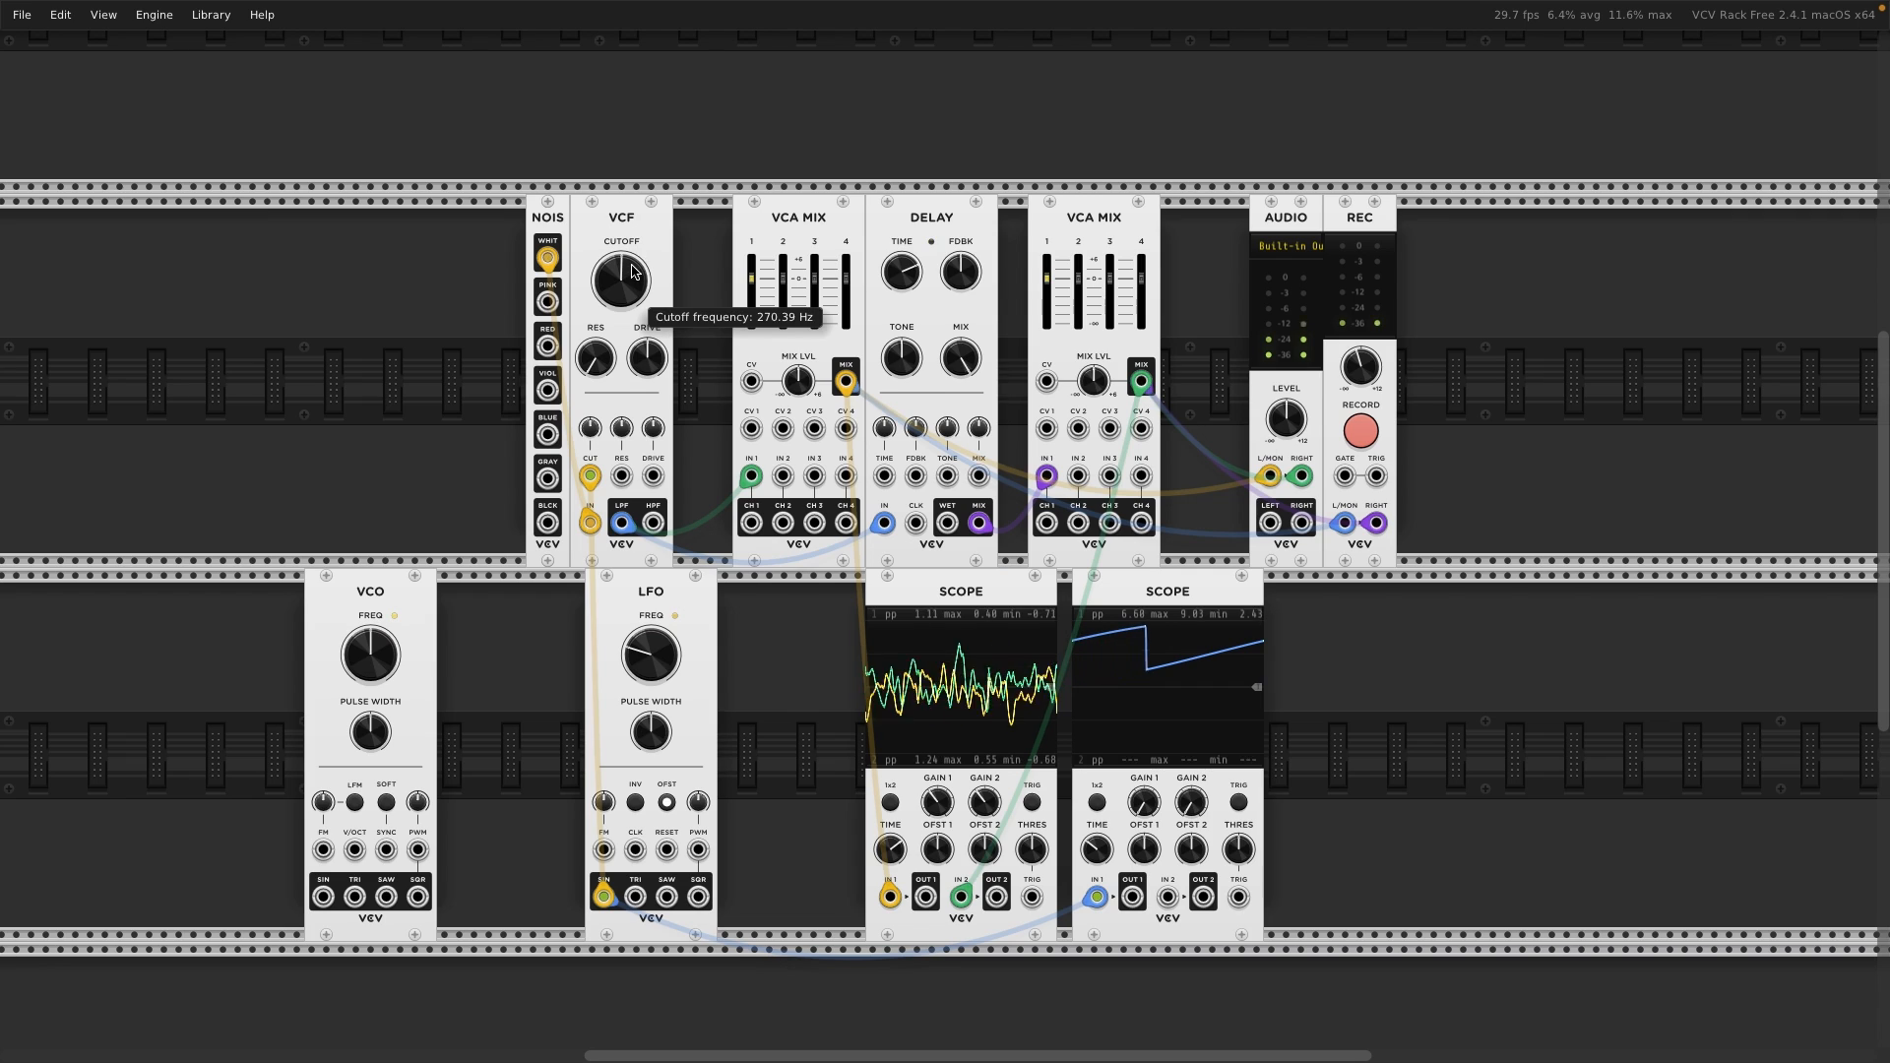
drag(628, 273, 628, 267)
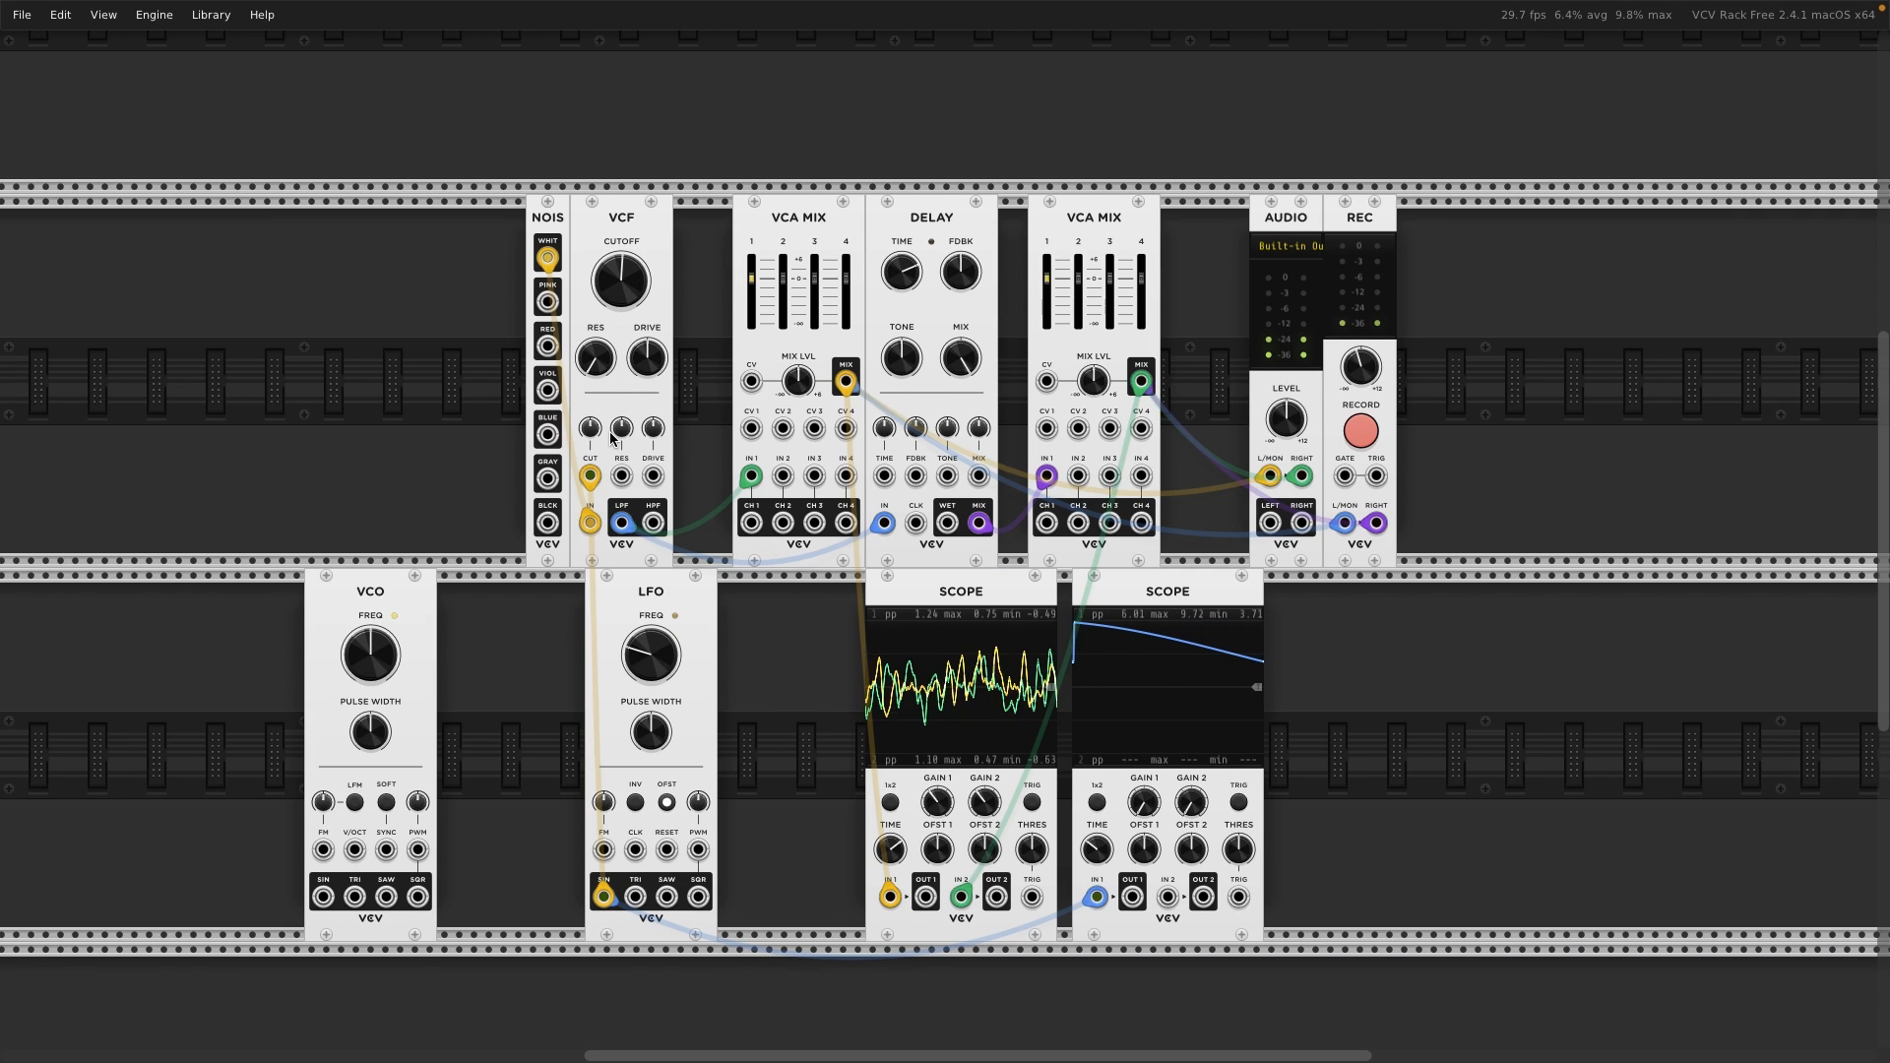
drag(592, 425, 591, 415)
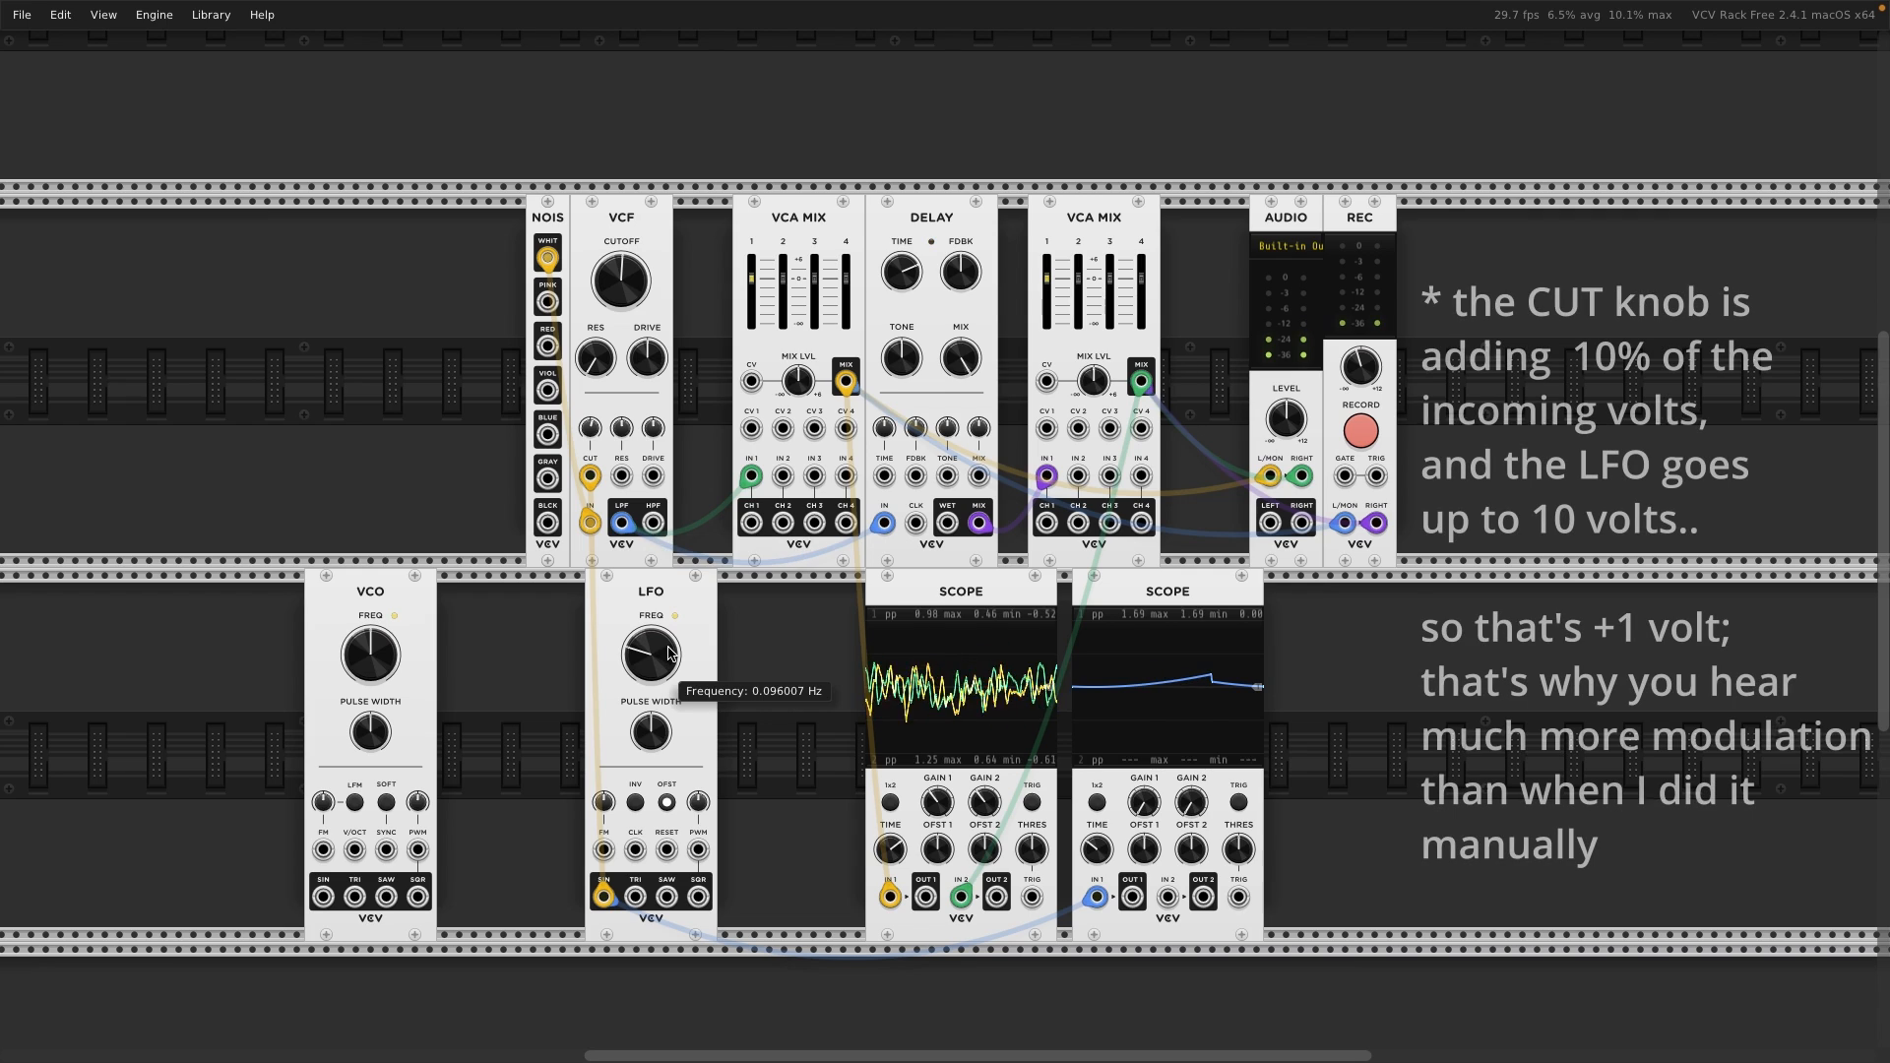
- Slow the LFO's frequency to about 0.015 Hz
drag(670, 662, 669, 679)
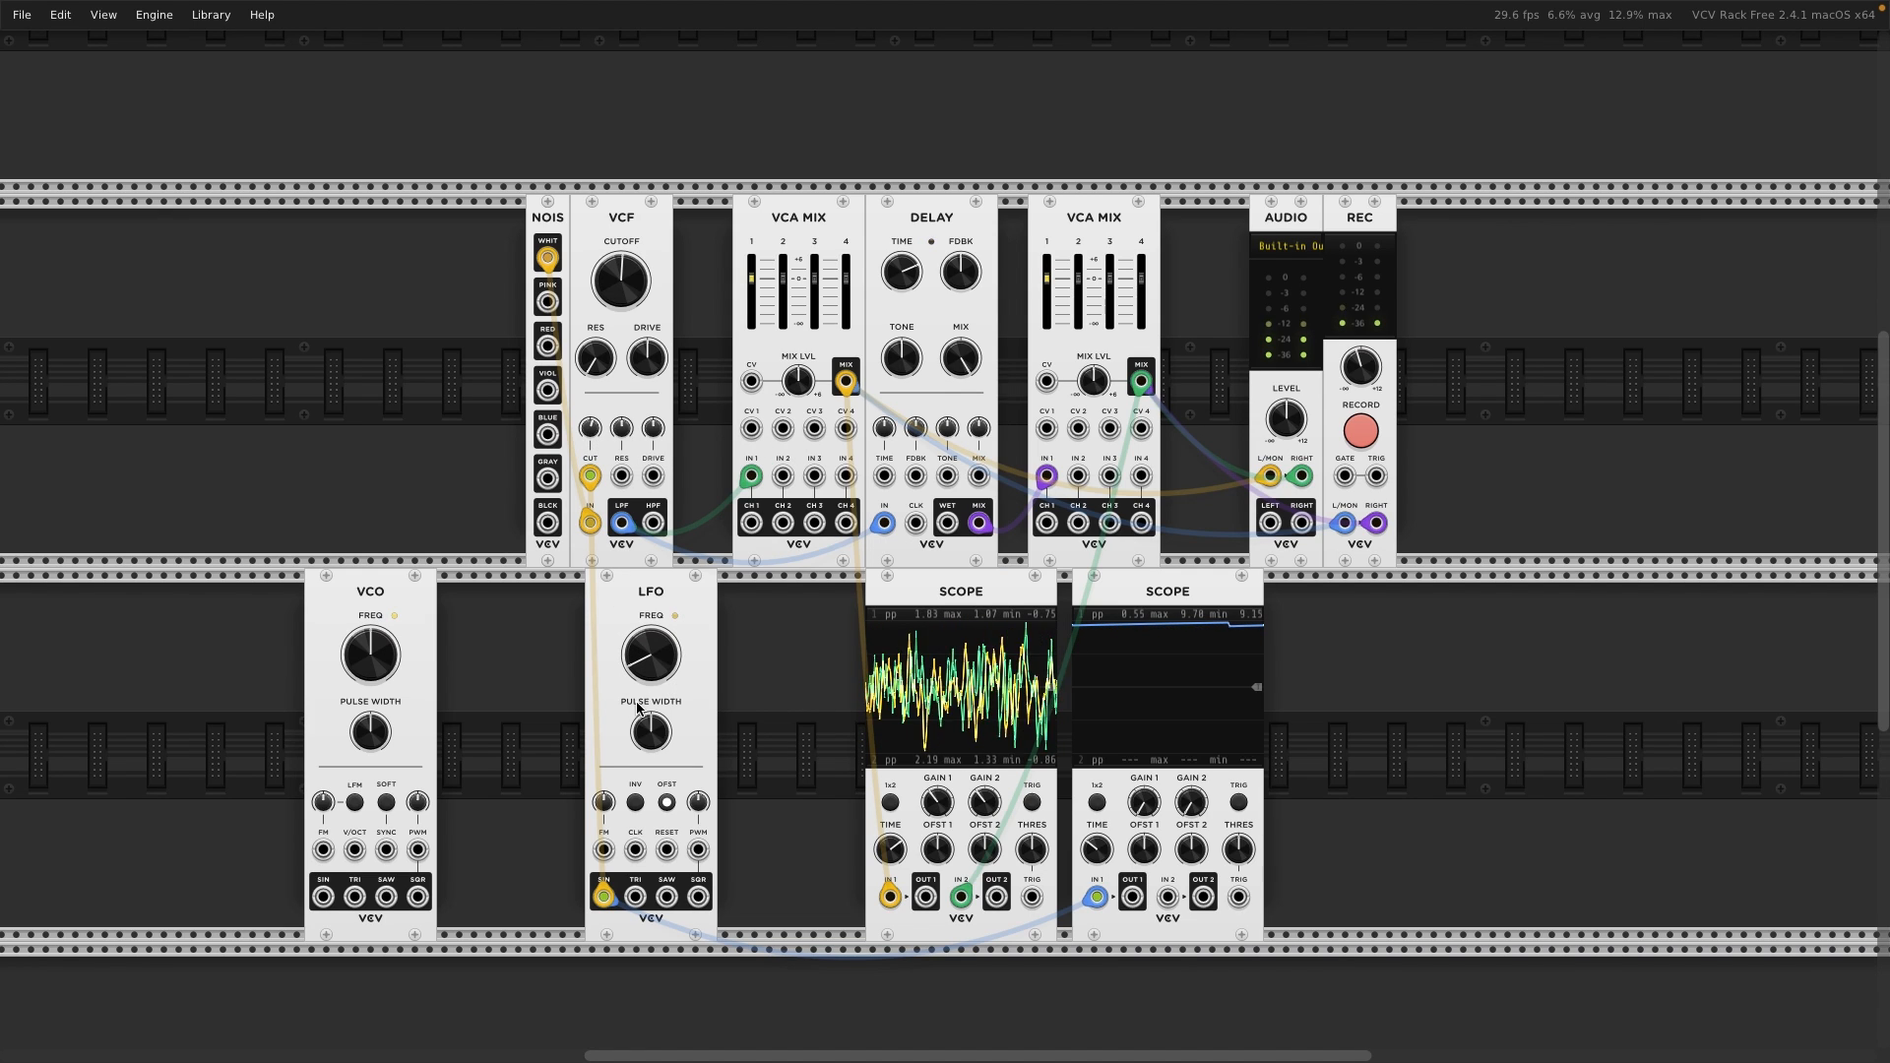
mouse_move(656, 674)
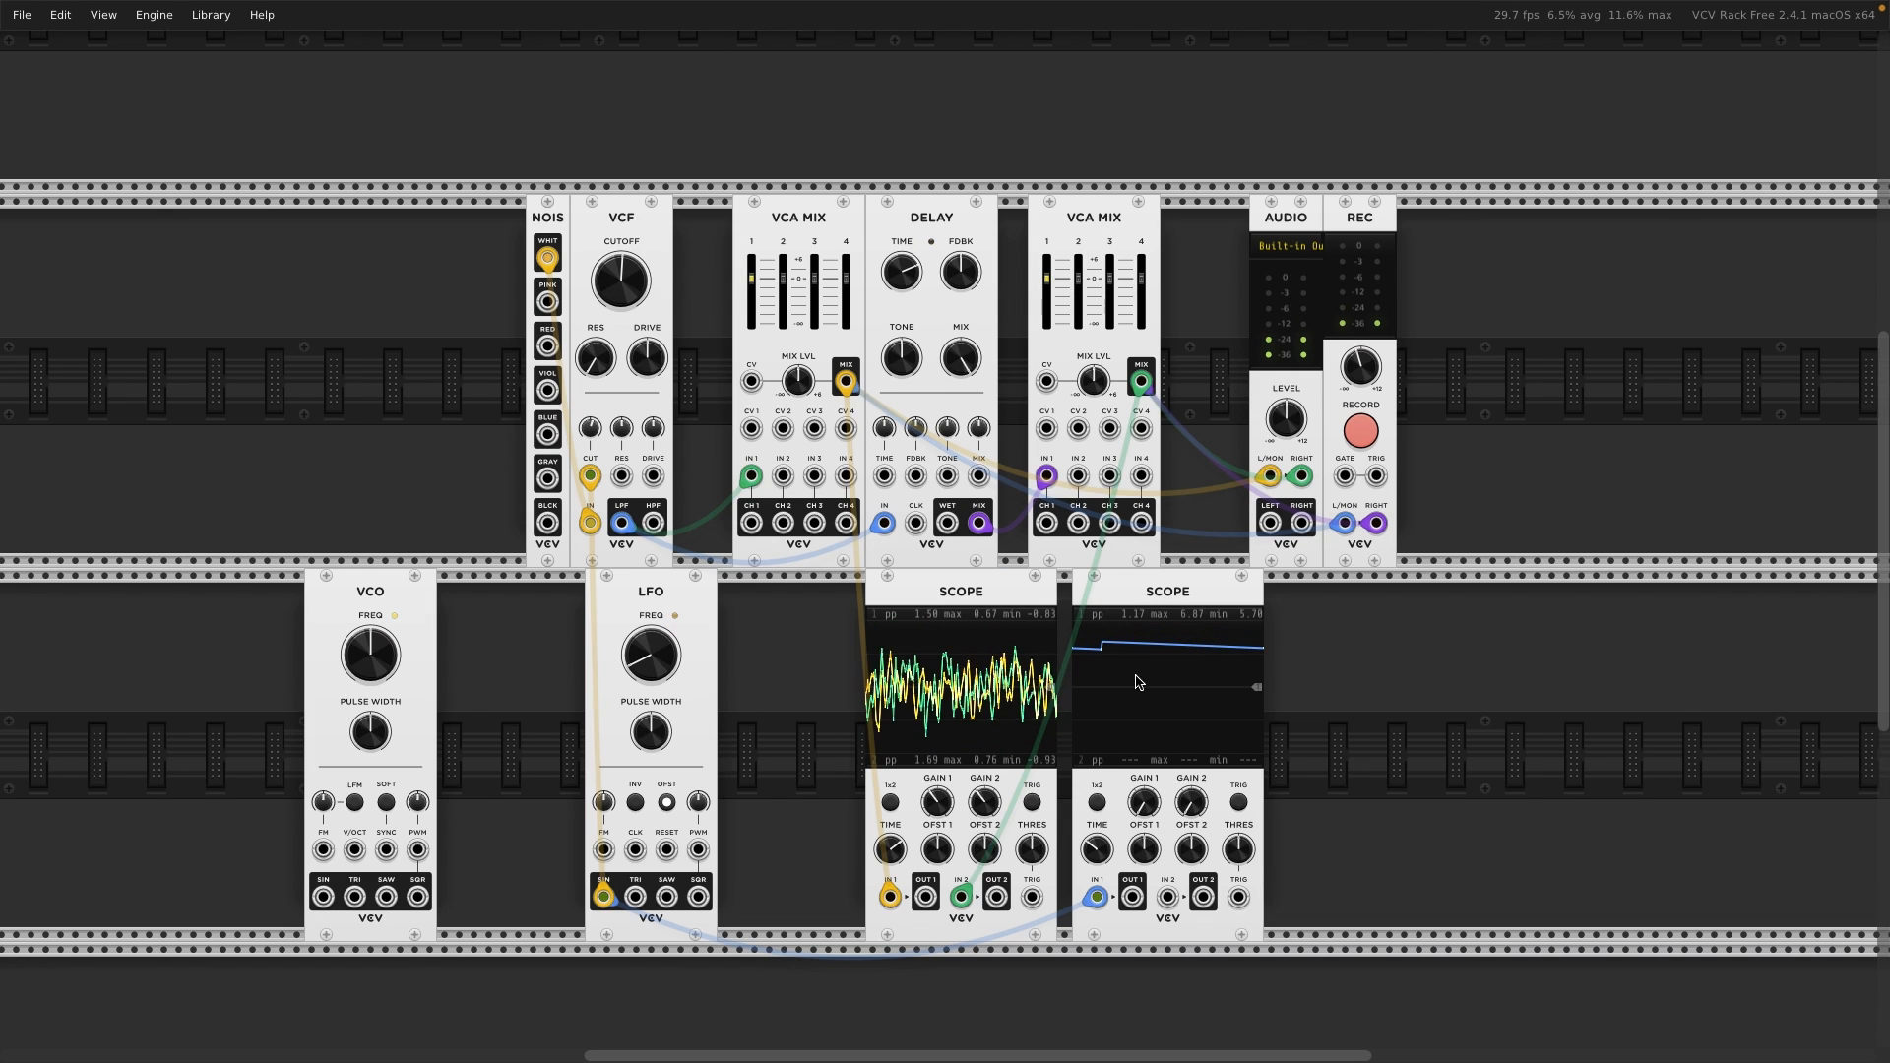
- Add a second VCV LFO directly left of the first and patch its sine output into the first LFO's FM input
right_click(497, 733)
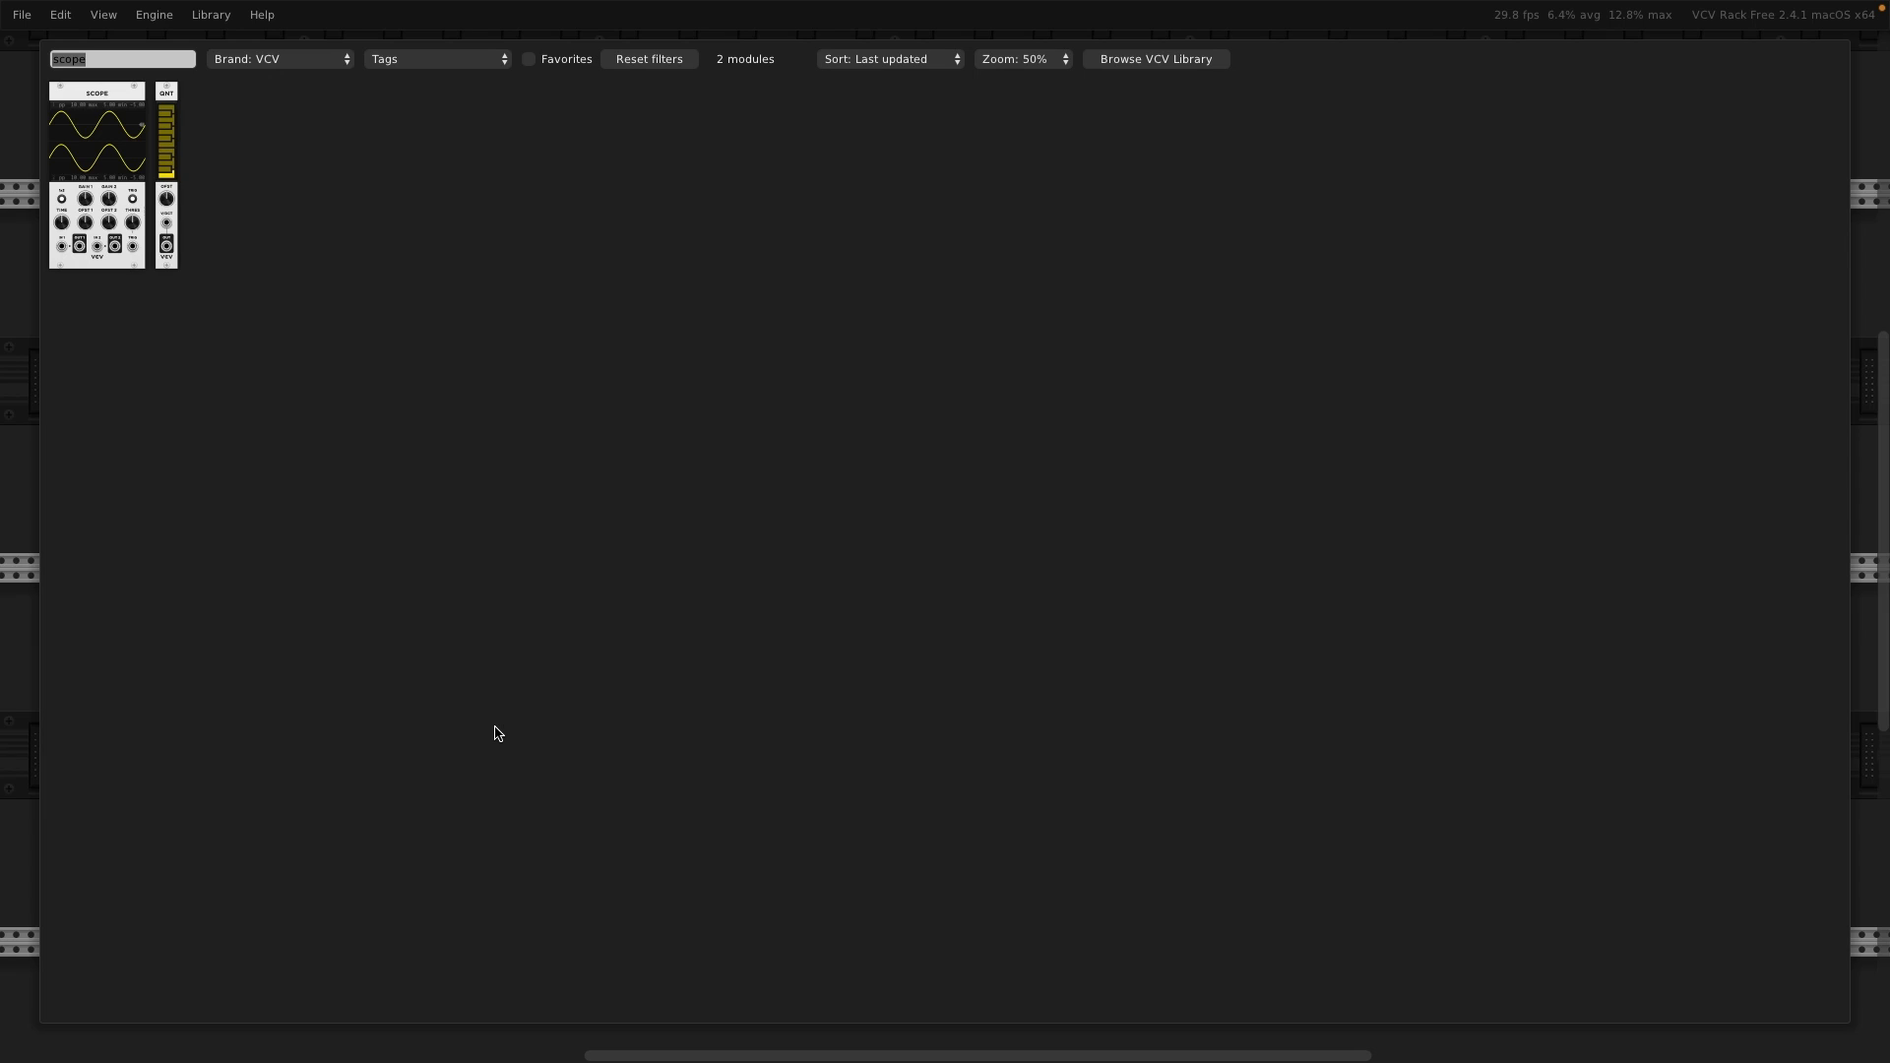
text(lfo)
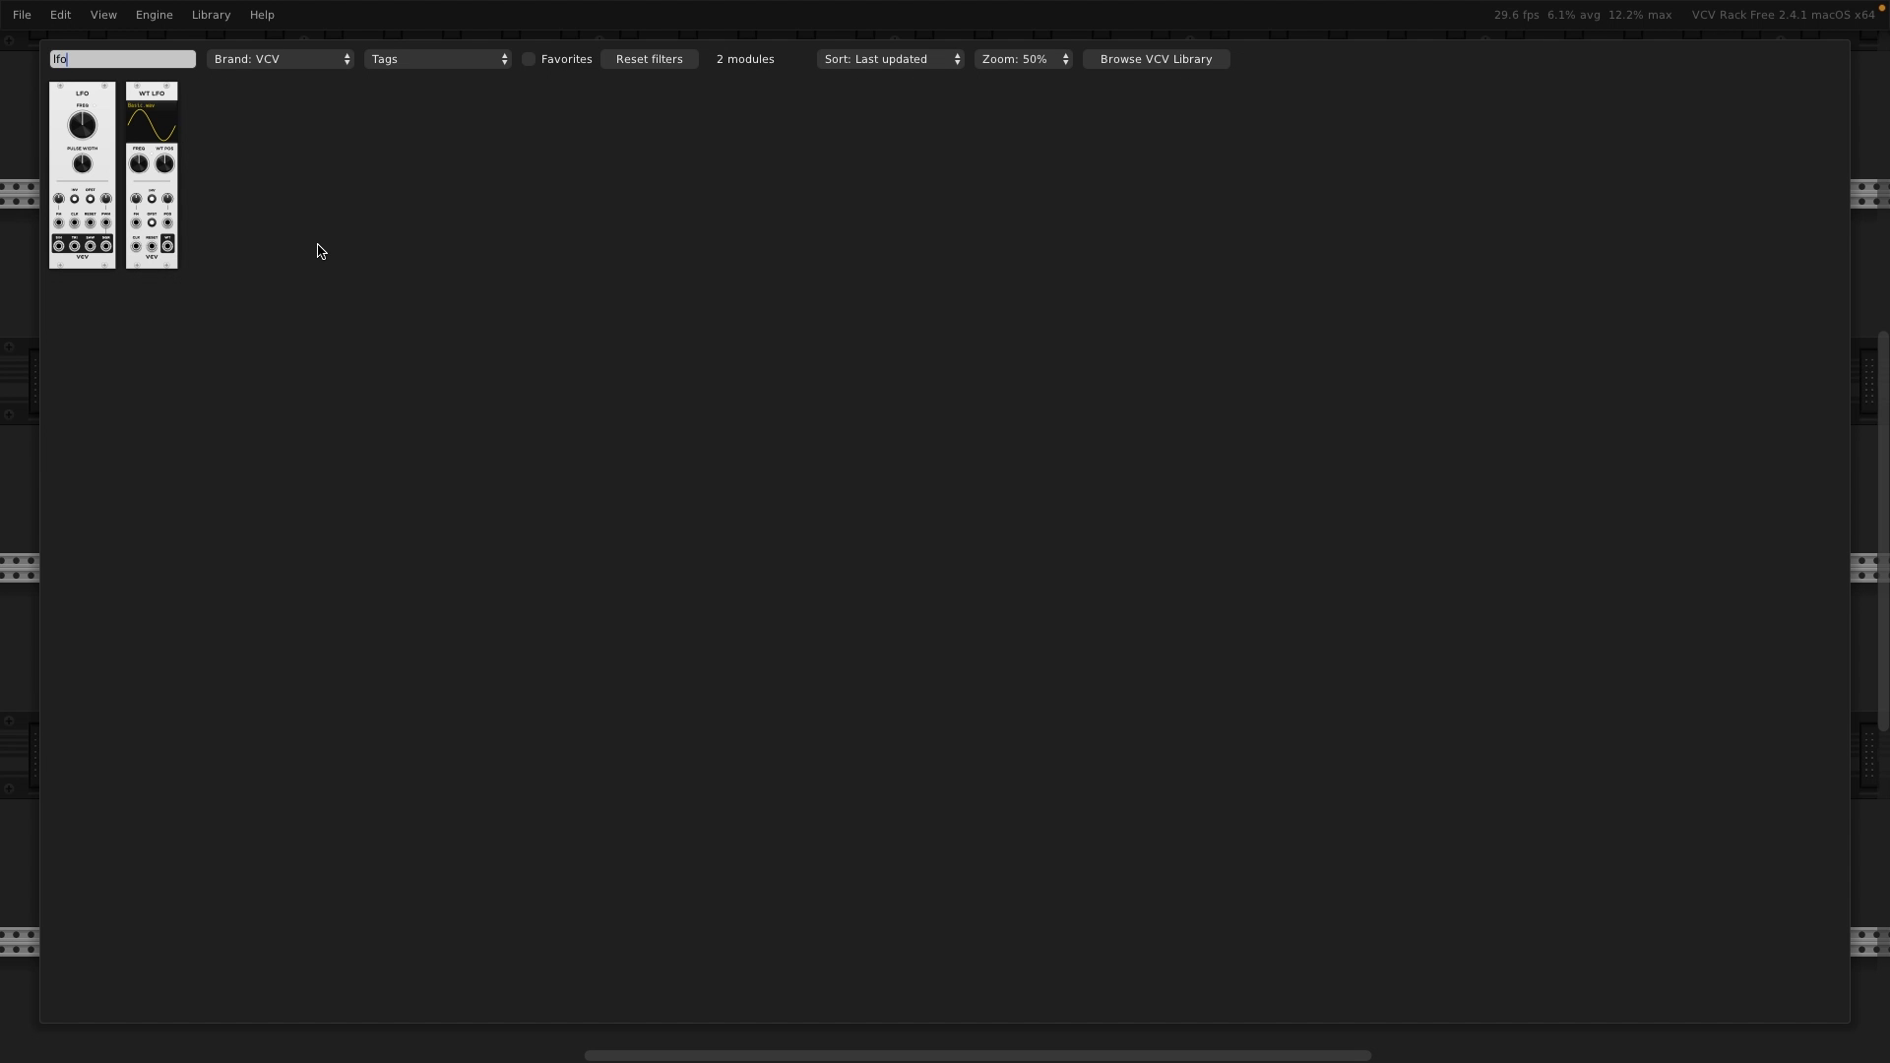
click(97, 169)
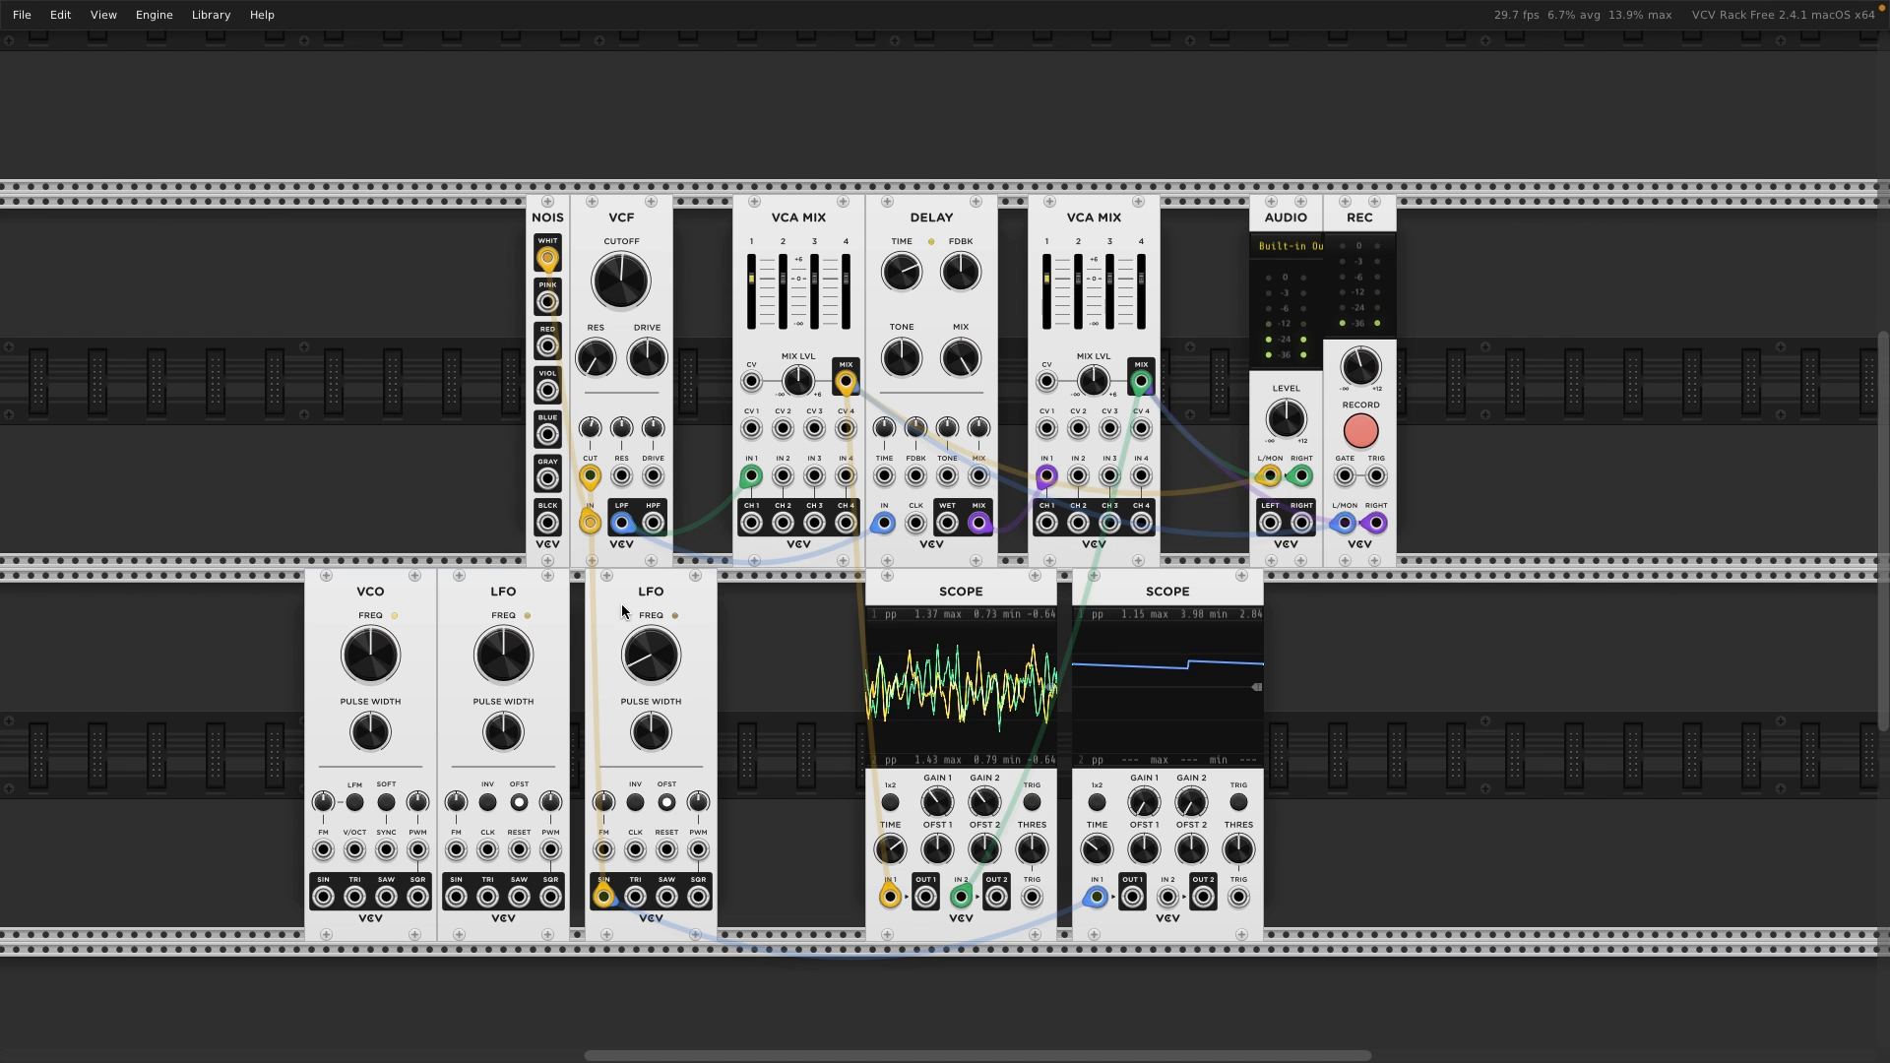
drag(549, 602, 563, 601)
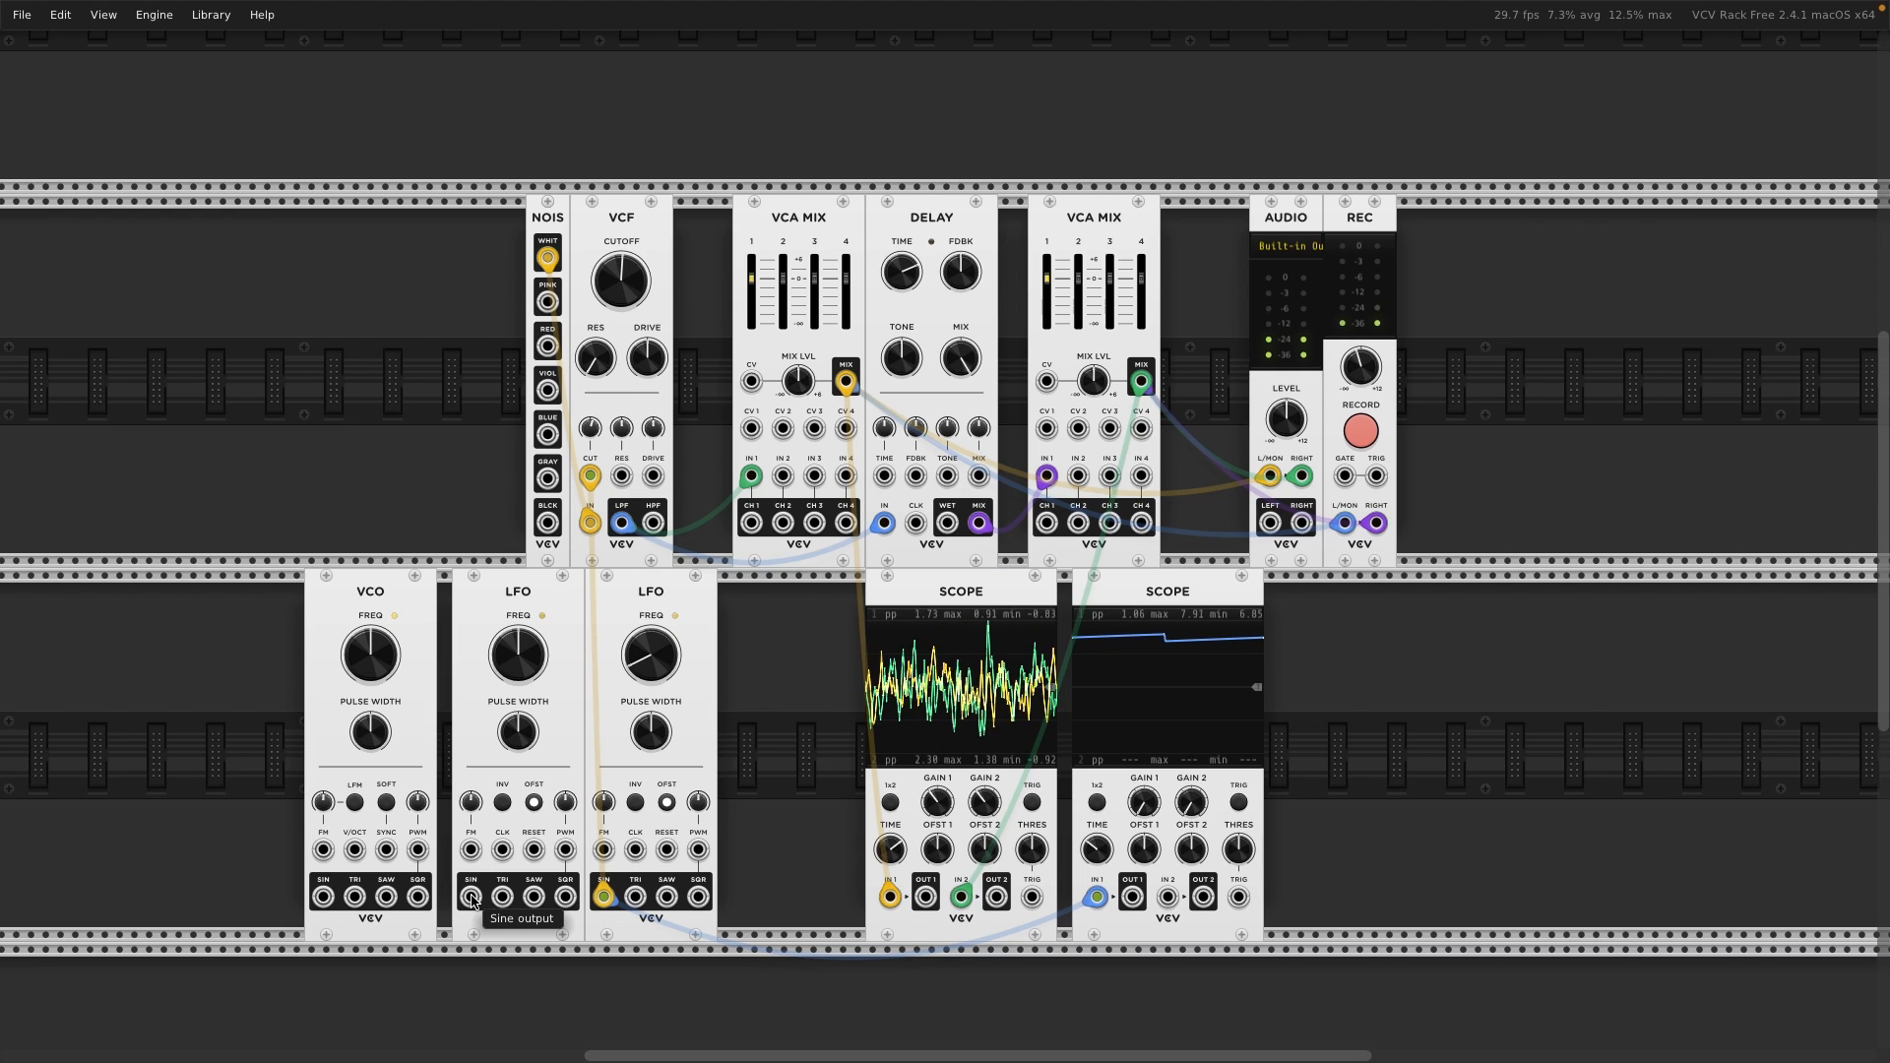
drag(471, 895, 604, 848)
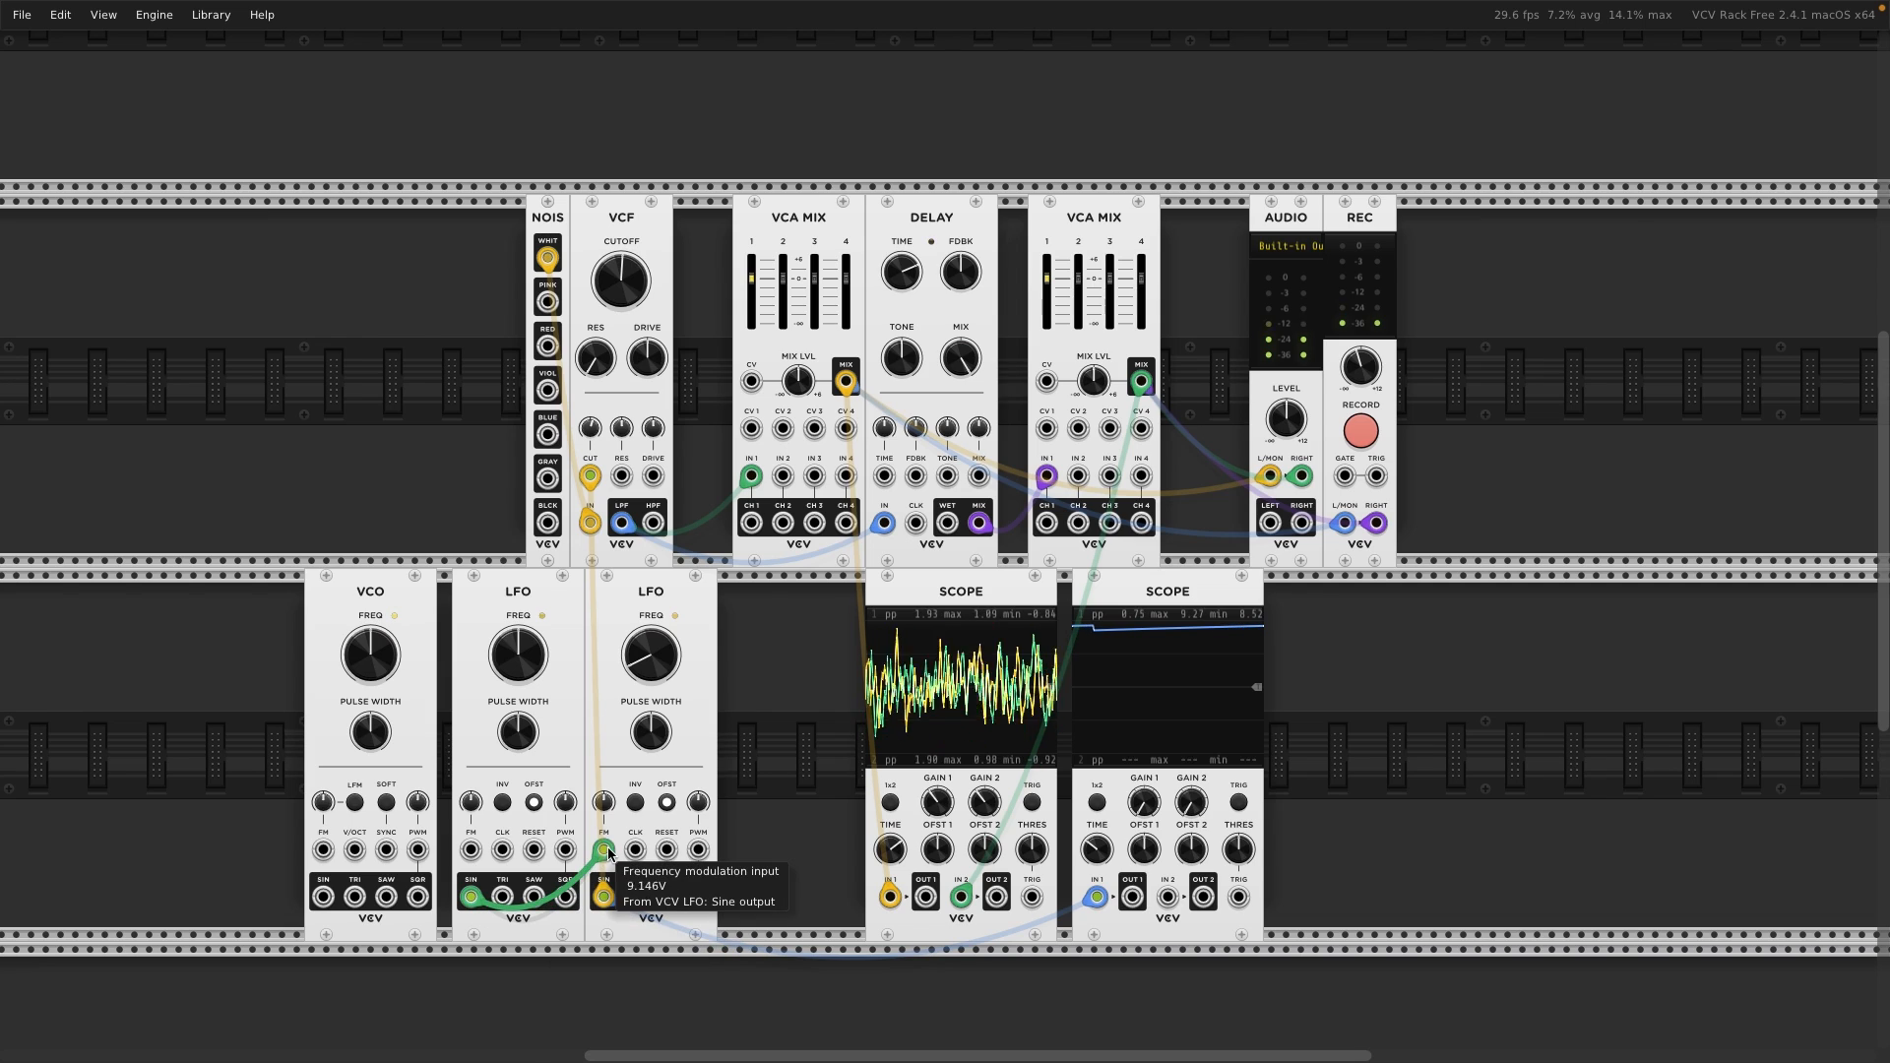
mouse_move(647, 664)
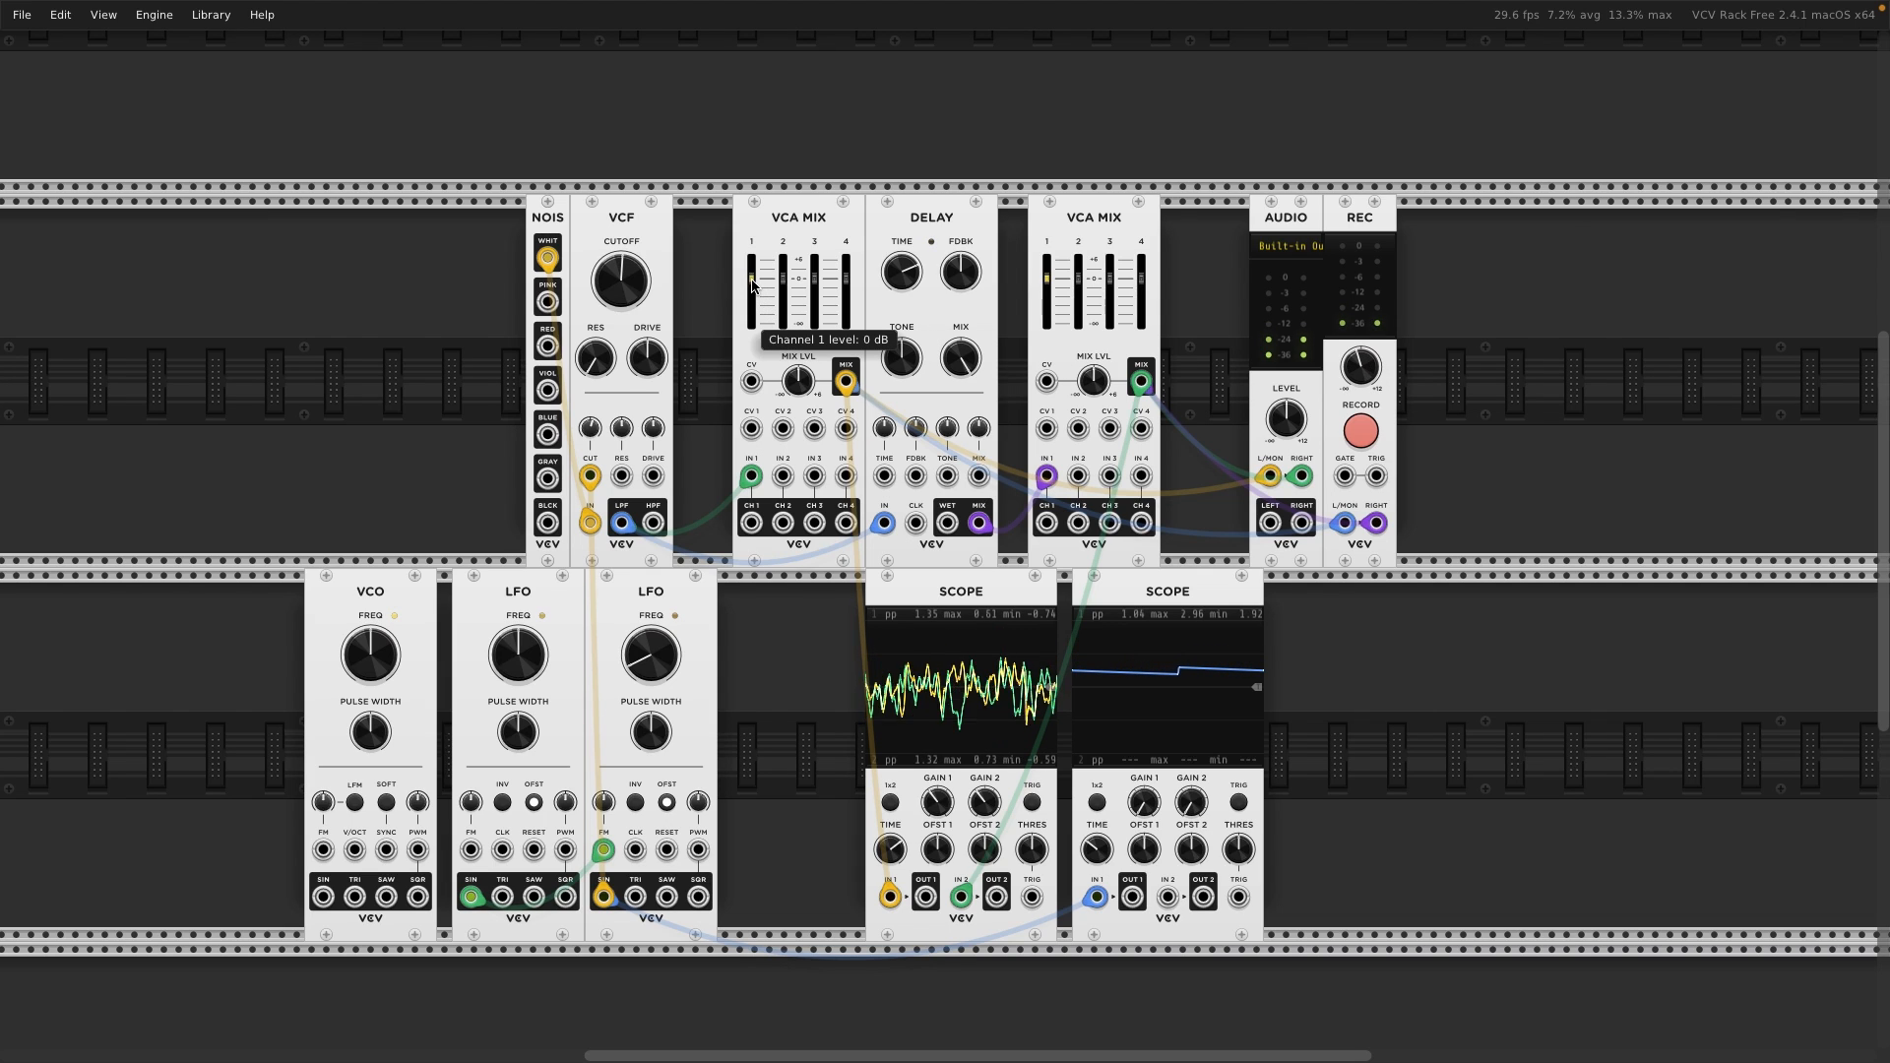
- Lower the channel 1 level slightly on both VCA MIX modules
drag(752, 279, 751, 284)
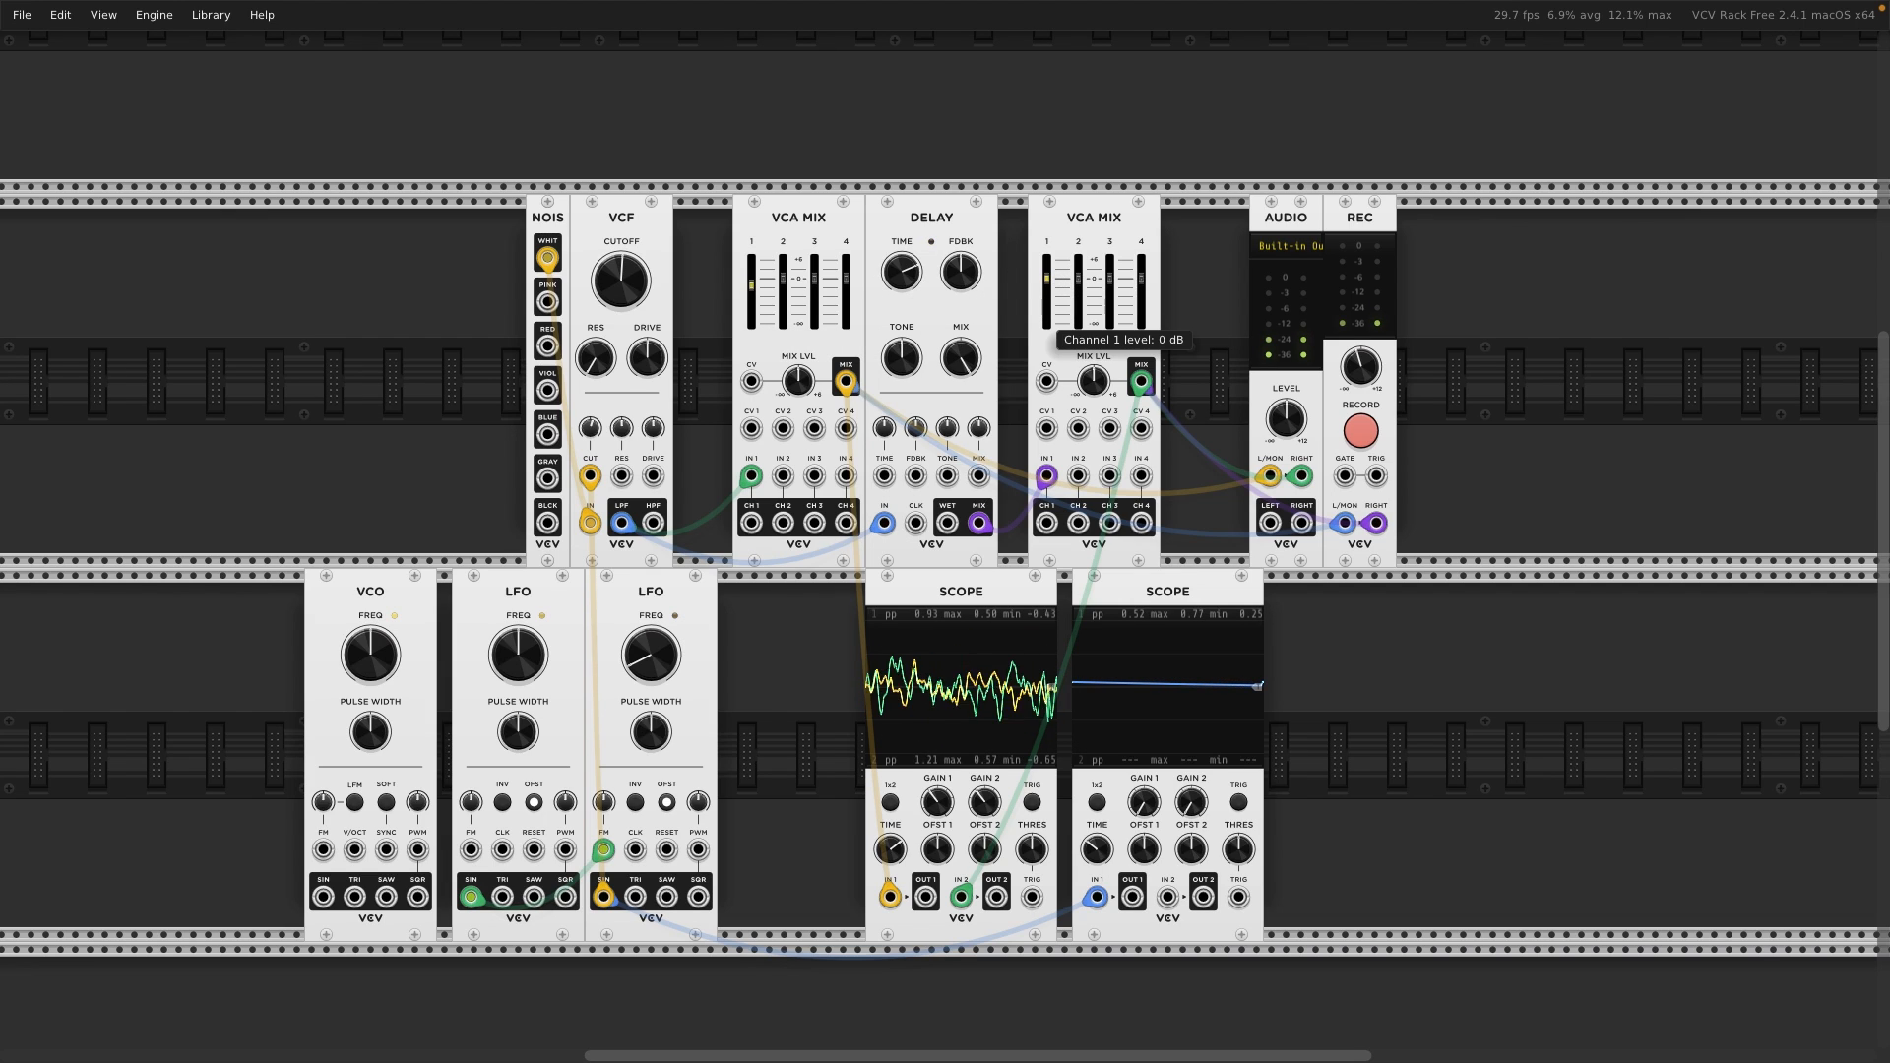
drag(1047, 280, 1046, 282)
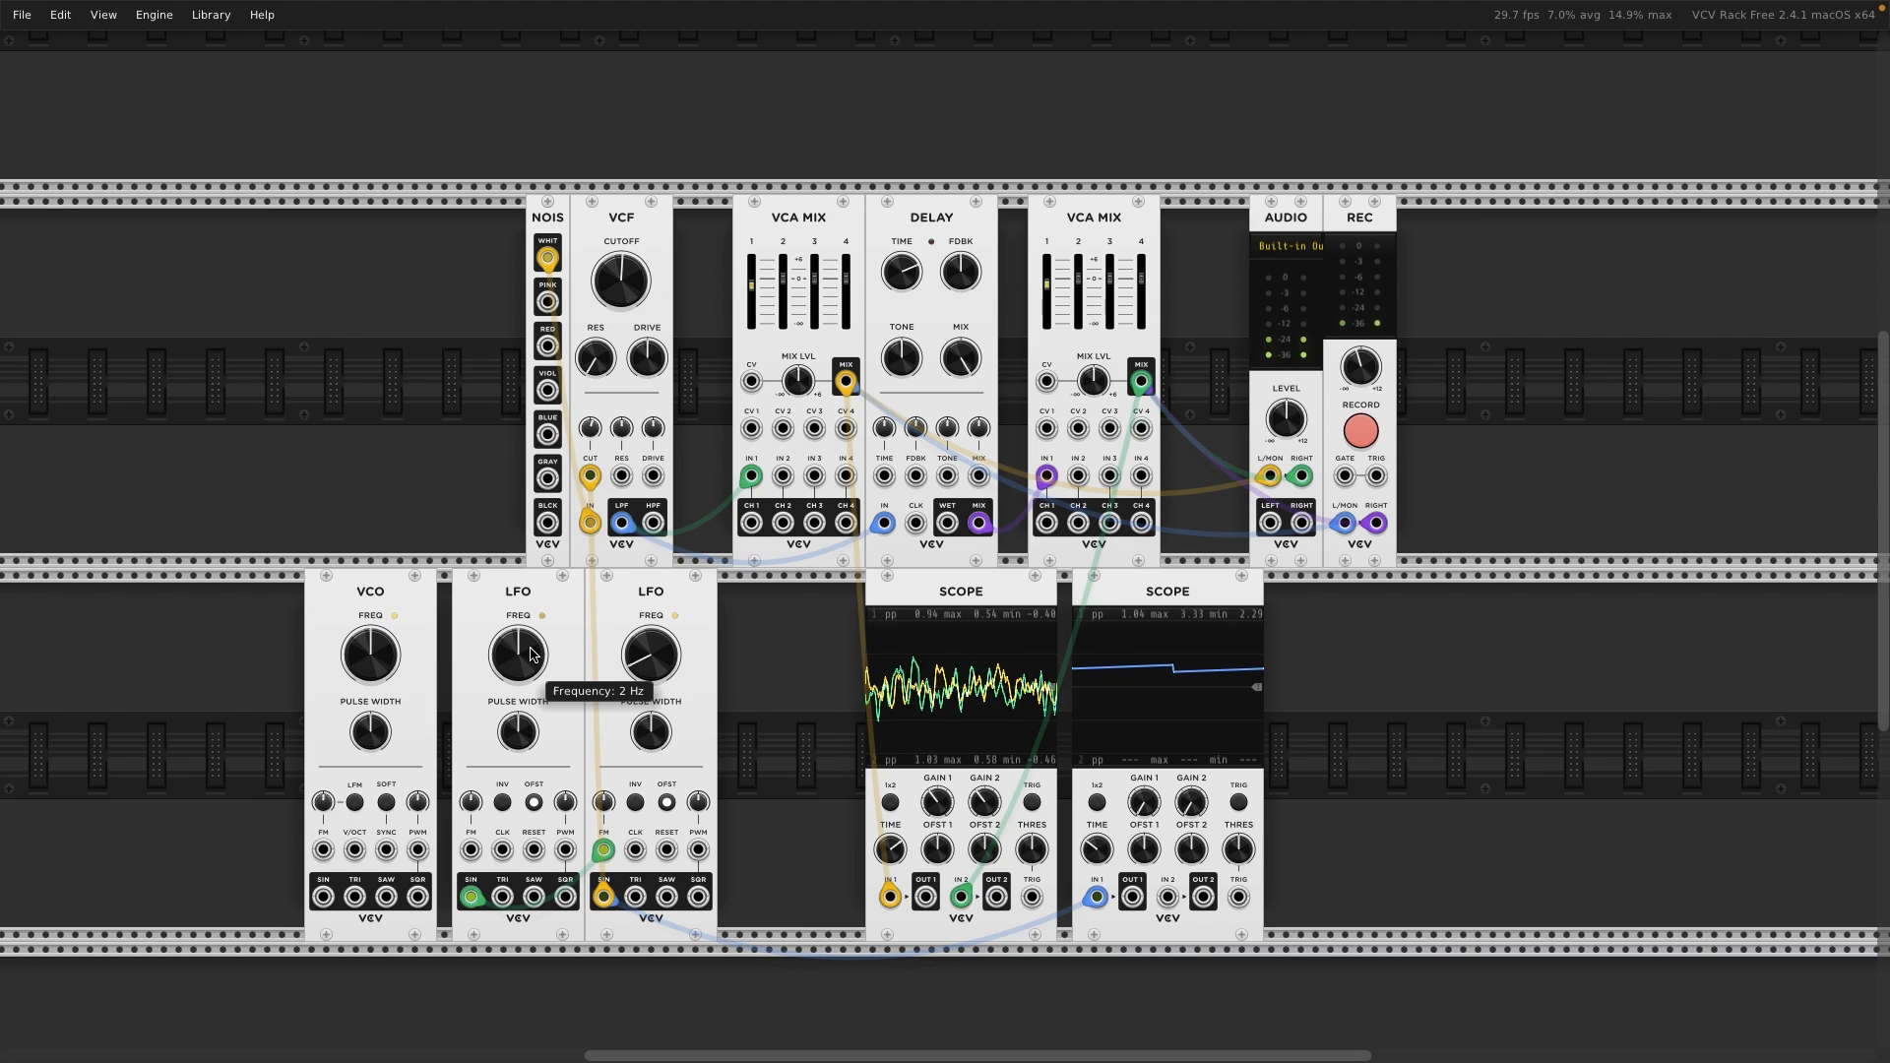
- Lower the left LFO's frequency to about 0.038 Hz and raise the right LFO's frequency modulation to about 33%
drag(530, 656, 531, 723)
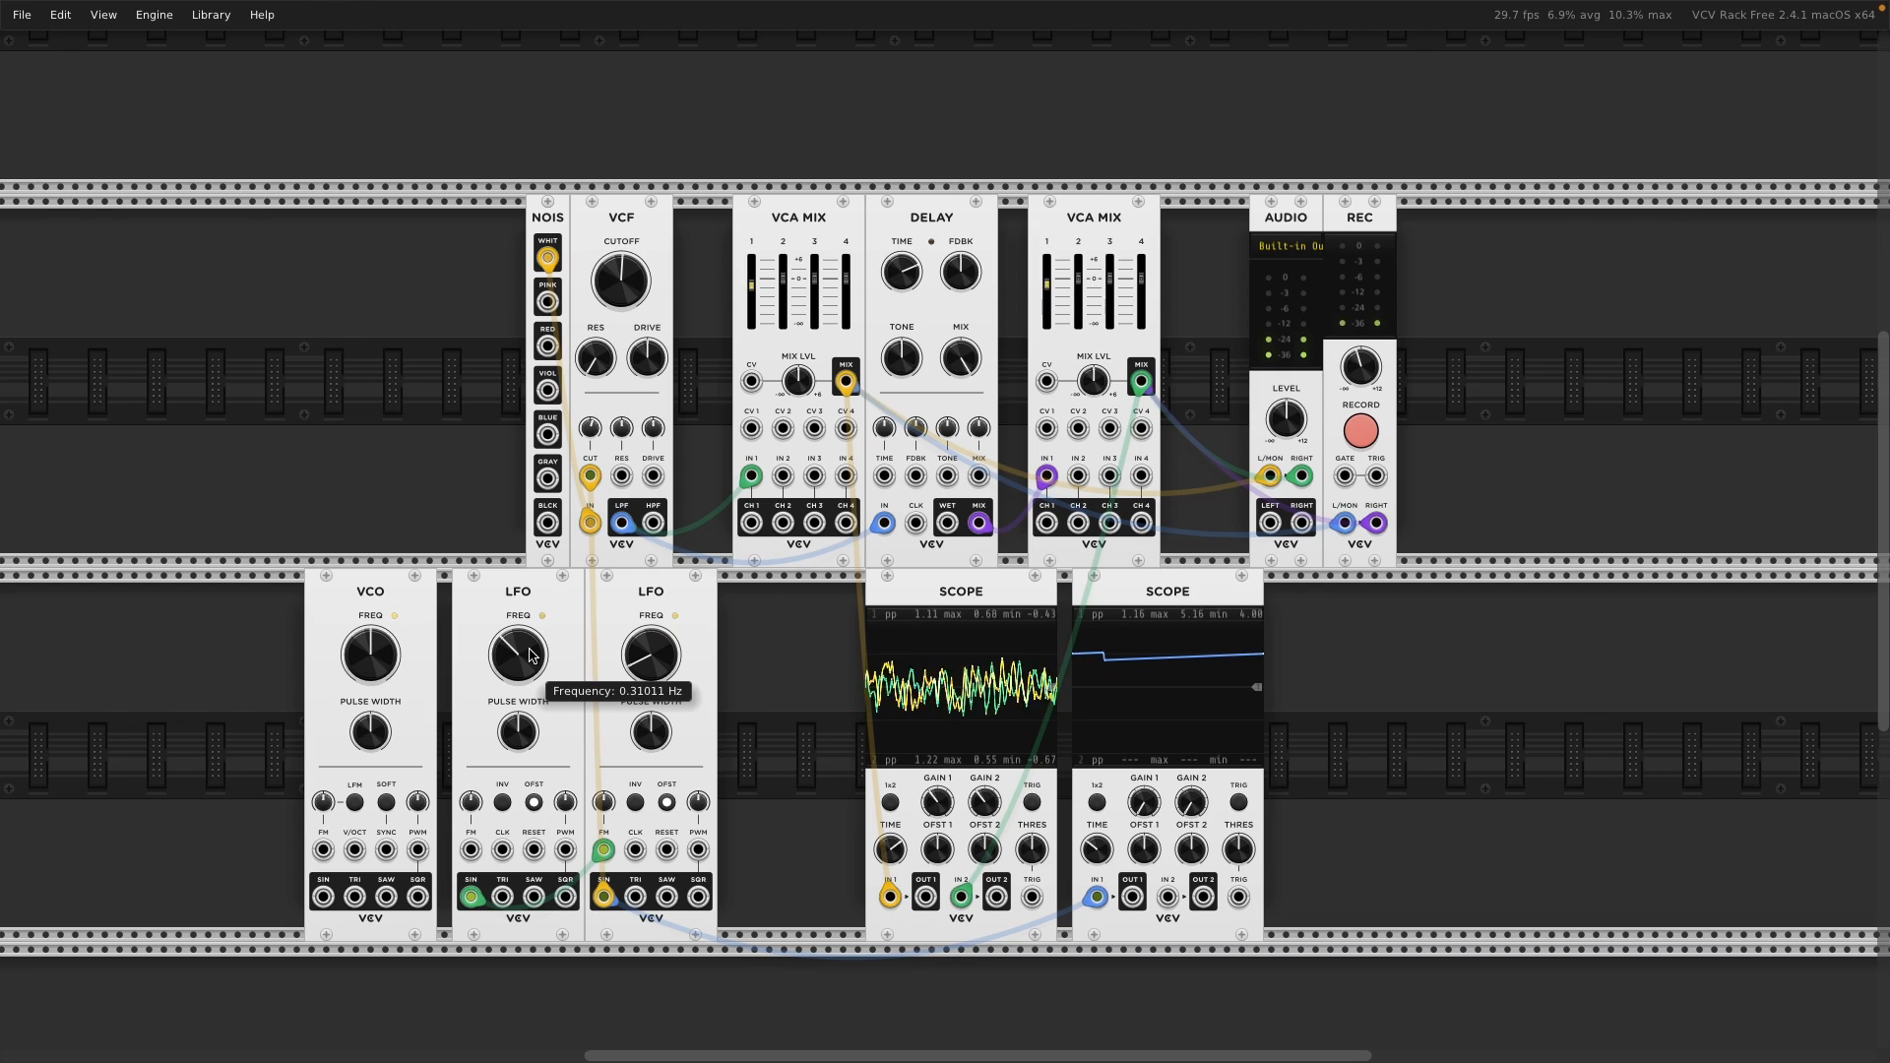
drag(531, 655, 531, 704)
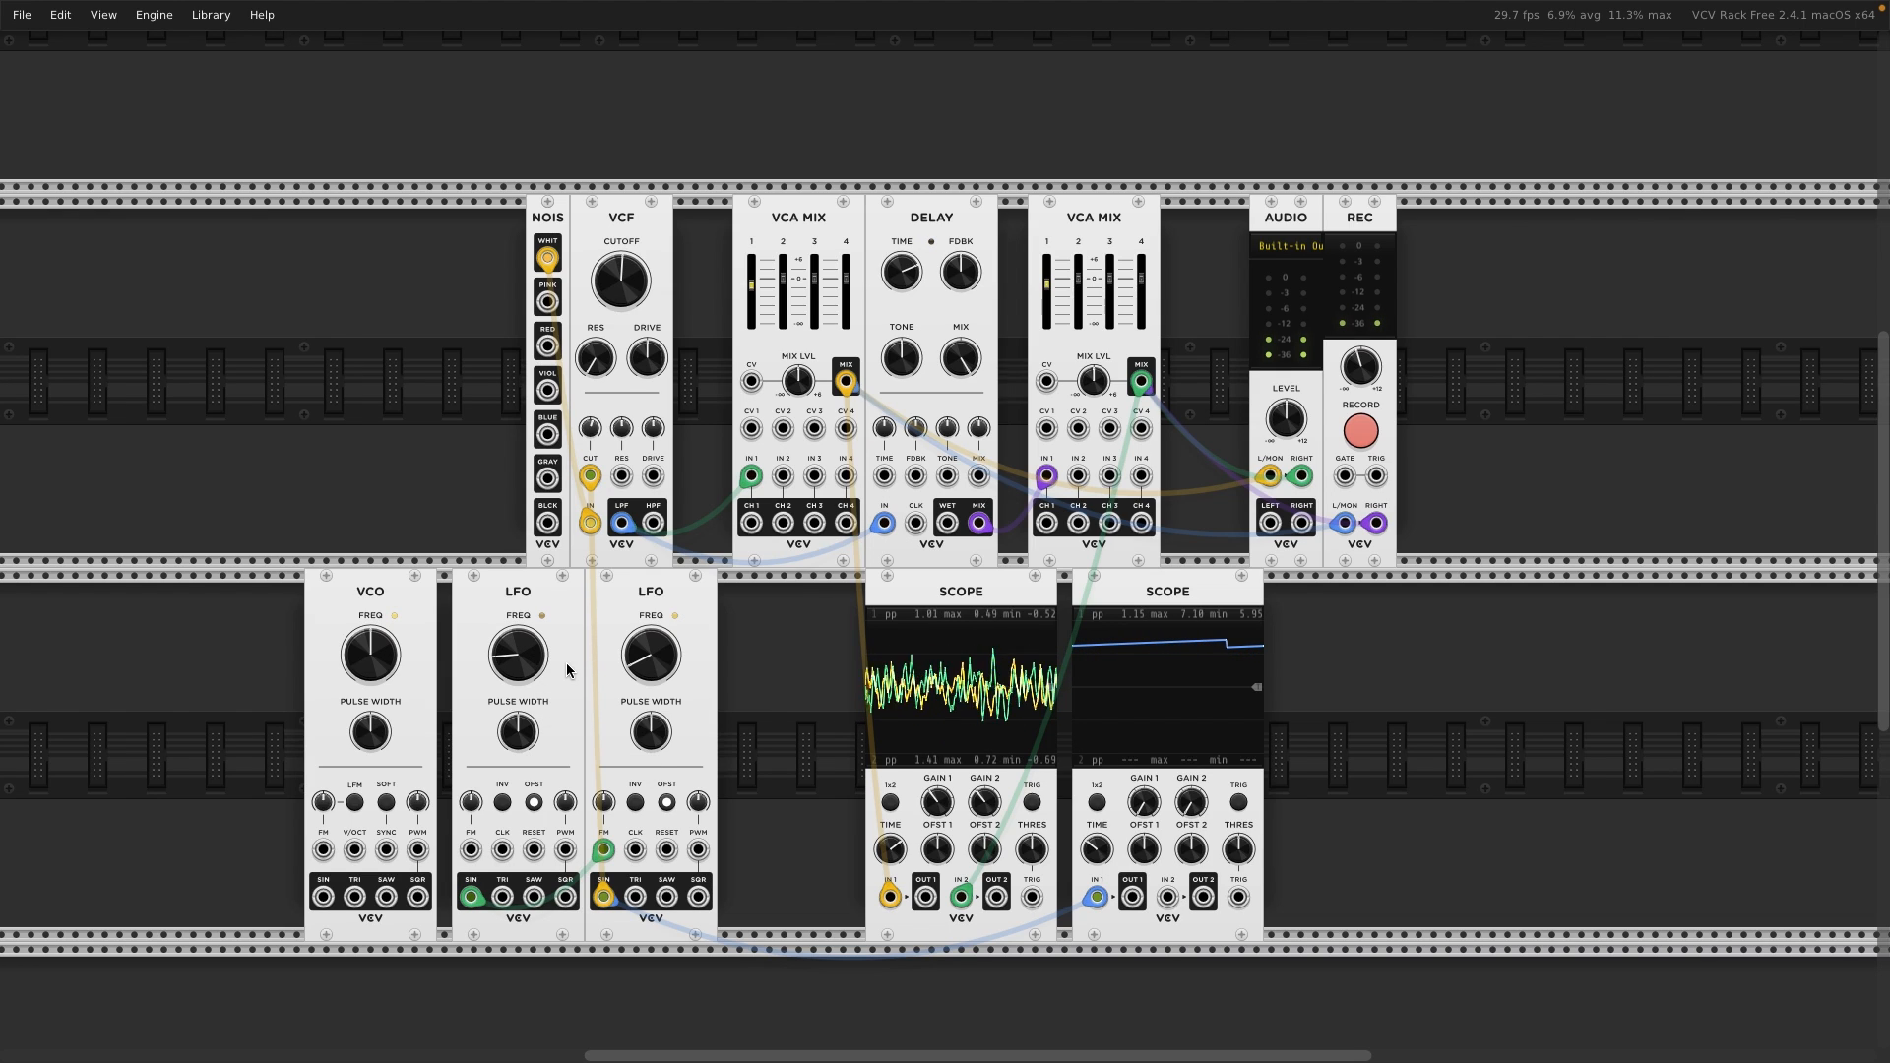
mouse_move(532, 675)
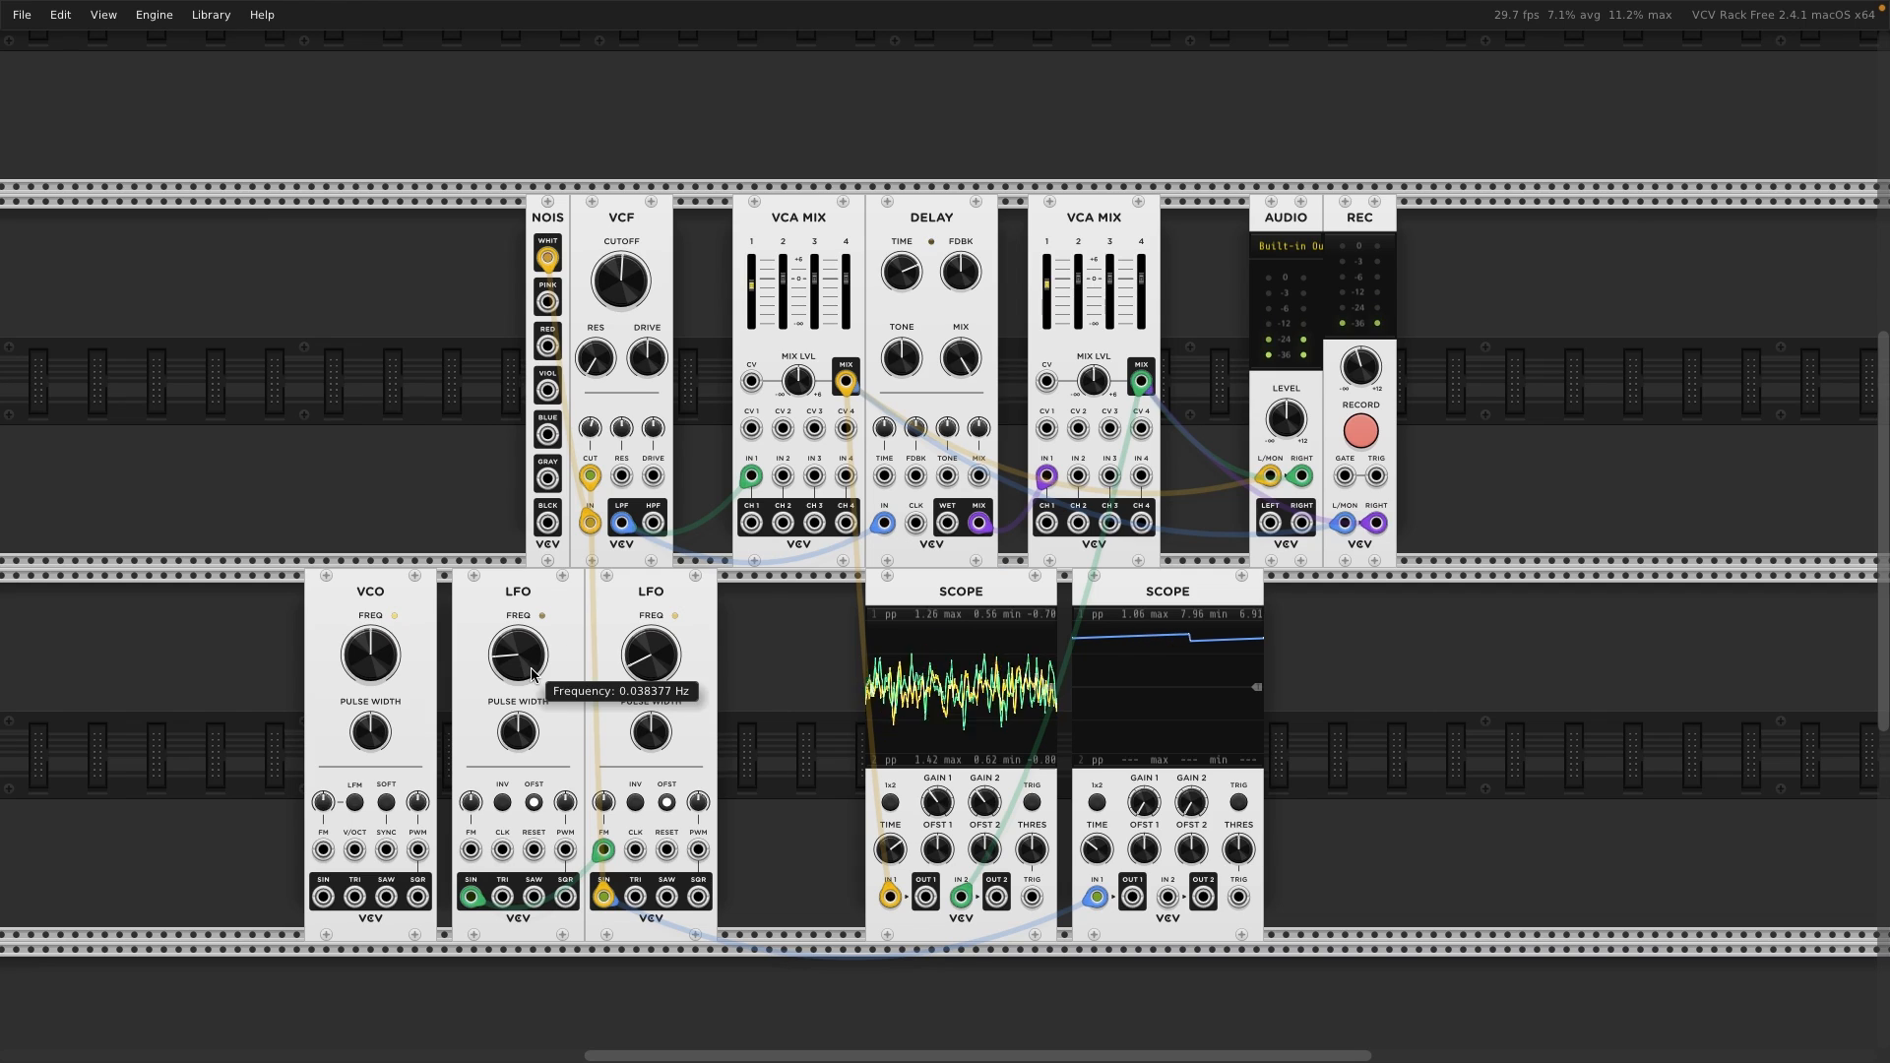
mouse_move(612, 807)
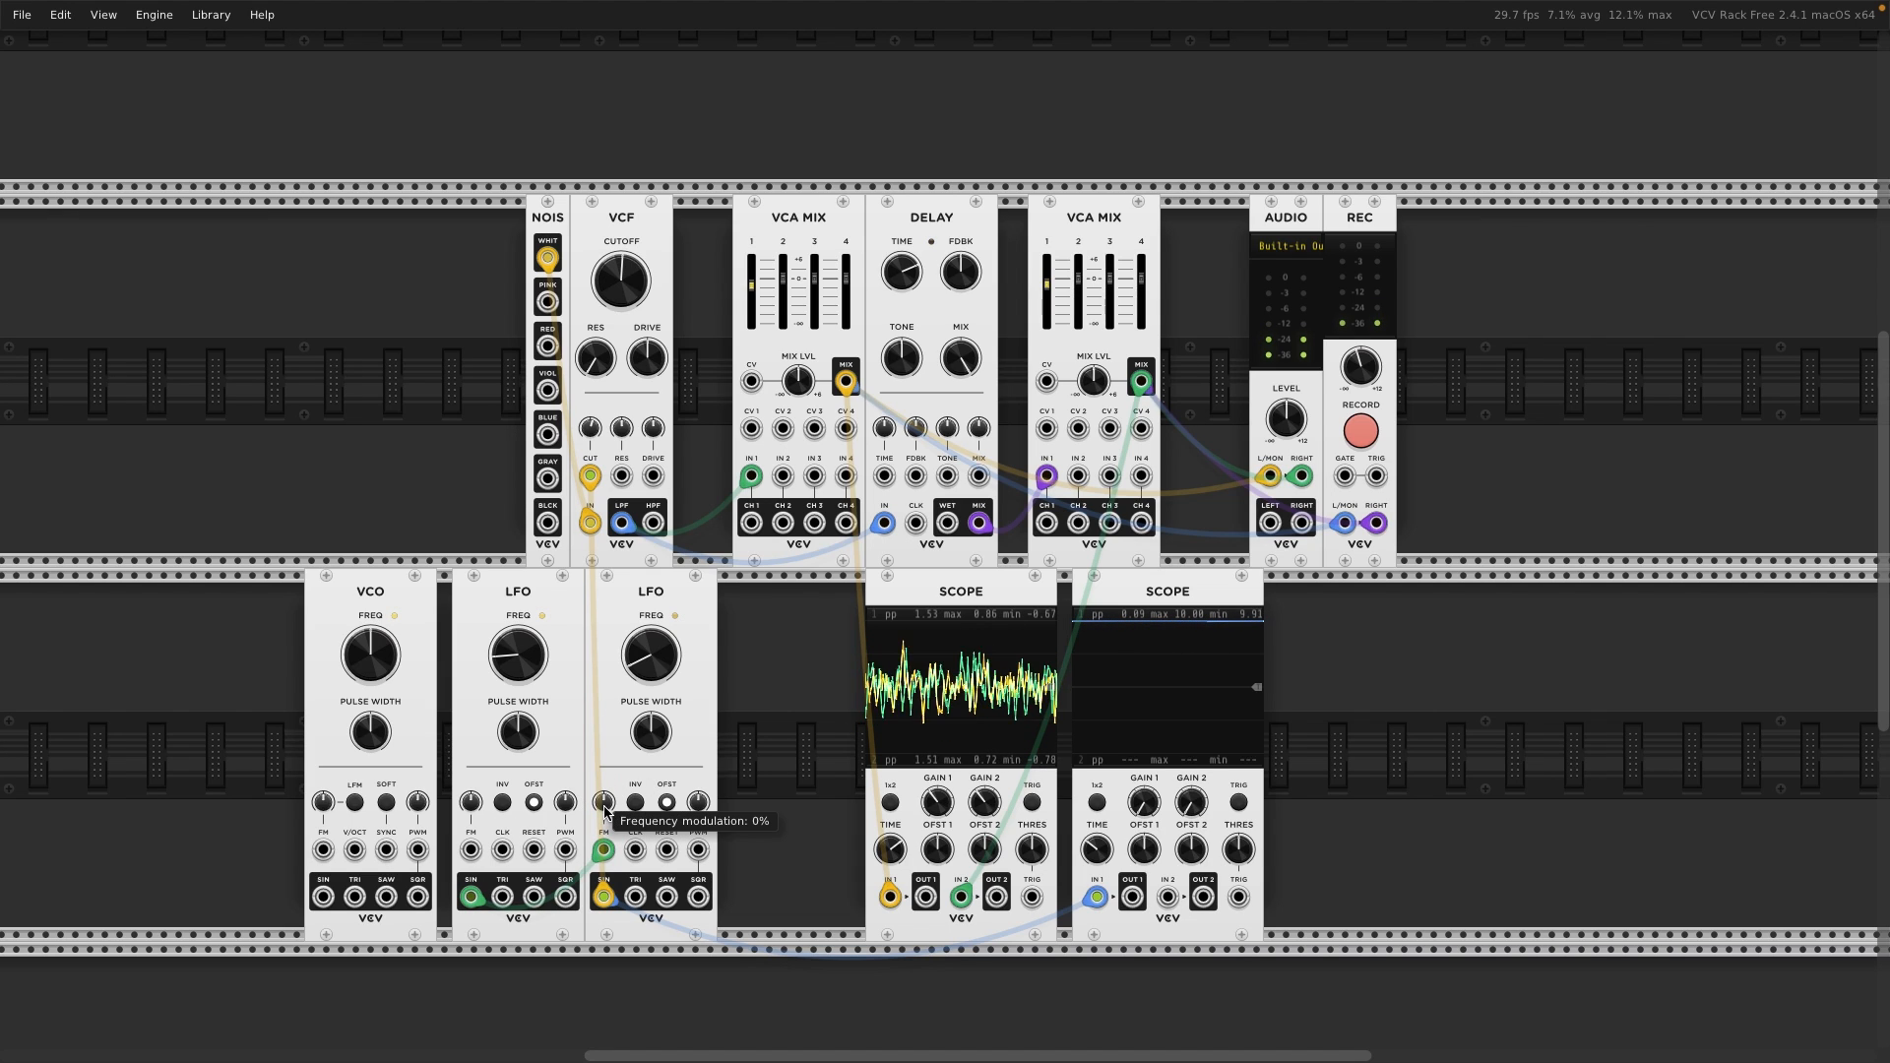
drag(604, 814, 604, 790)
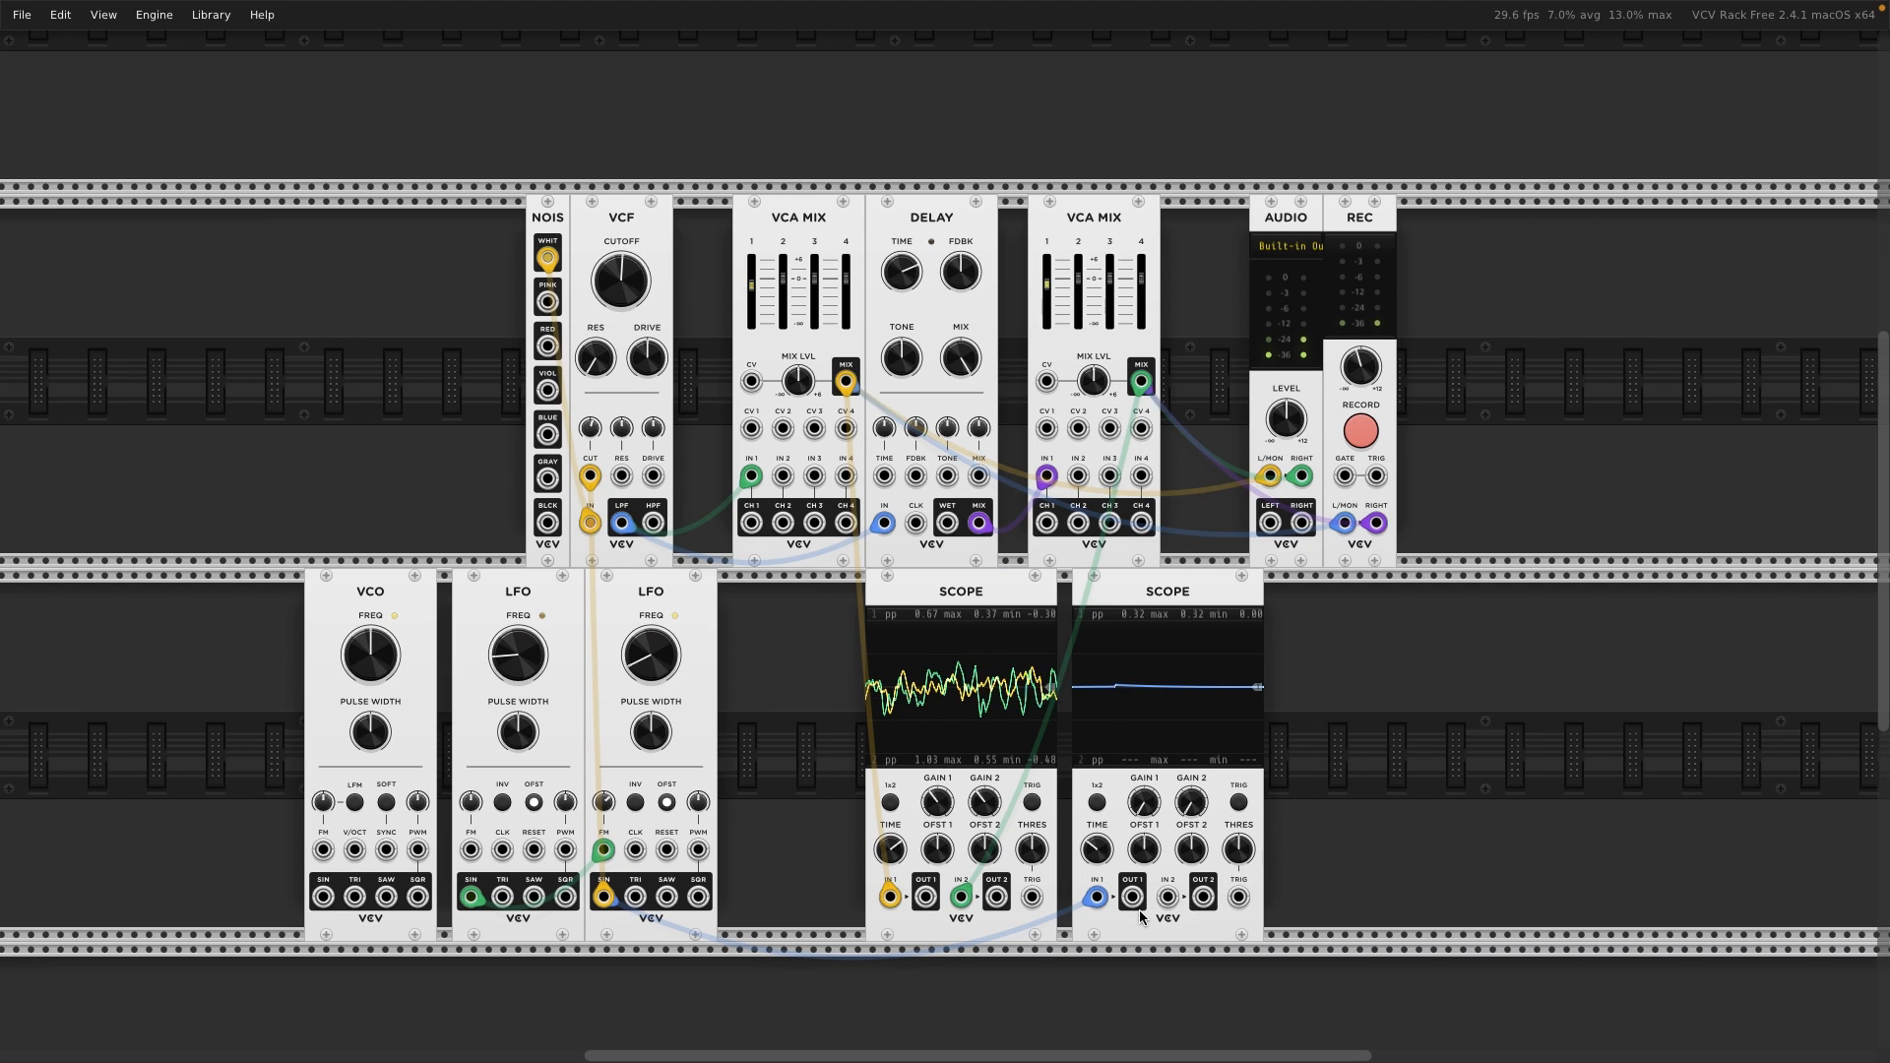
- Temporarily patch the left LFO's sine output into the second Scope's IN 2, adjust the Scope's time, and unplug the cable
drag(1168, 897, 471, 897)
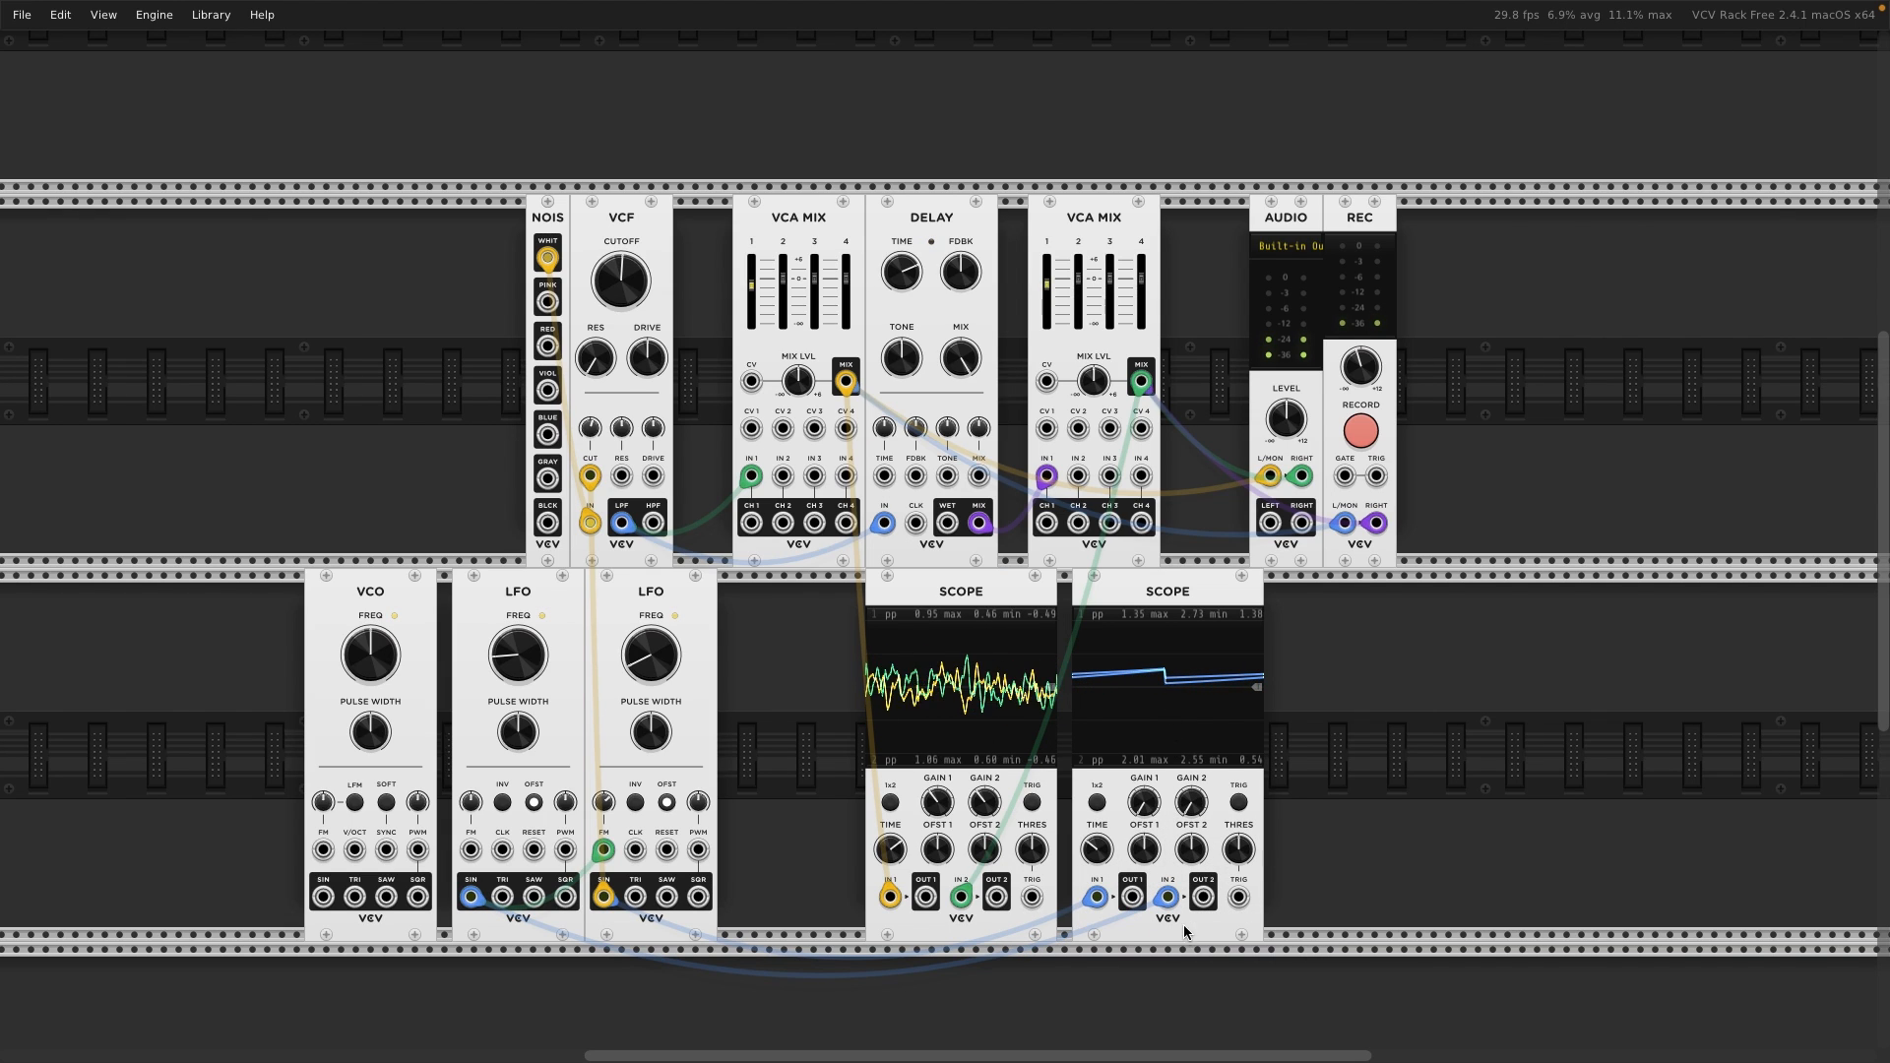
drag(1167, 896, 970, 950)
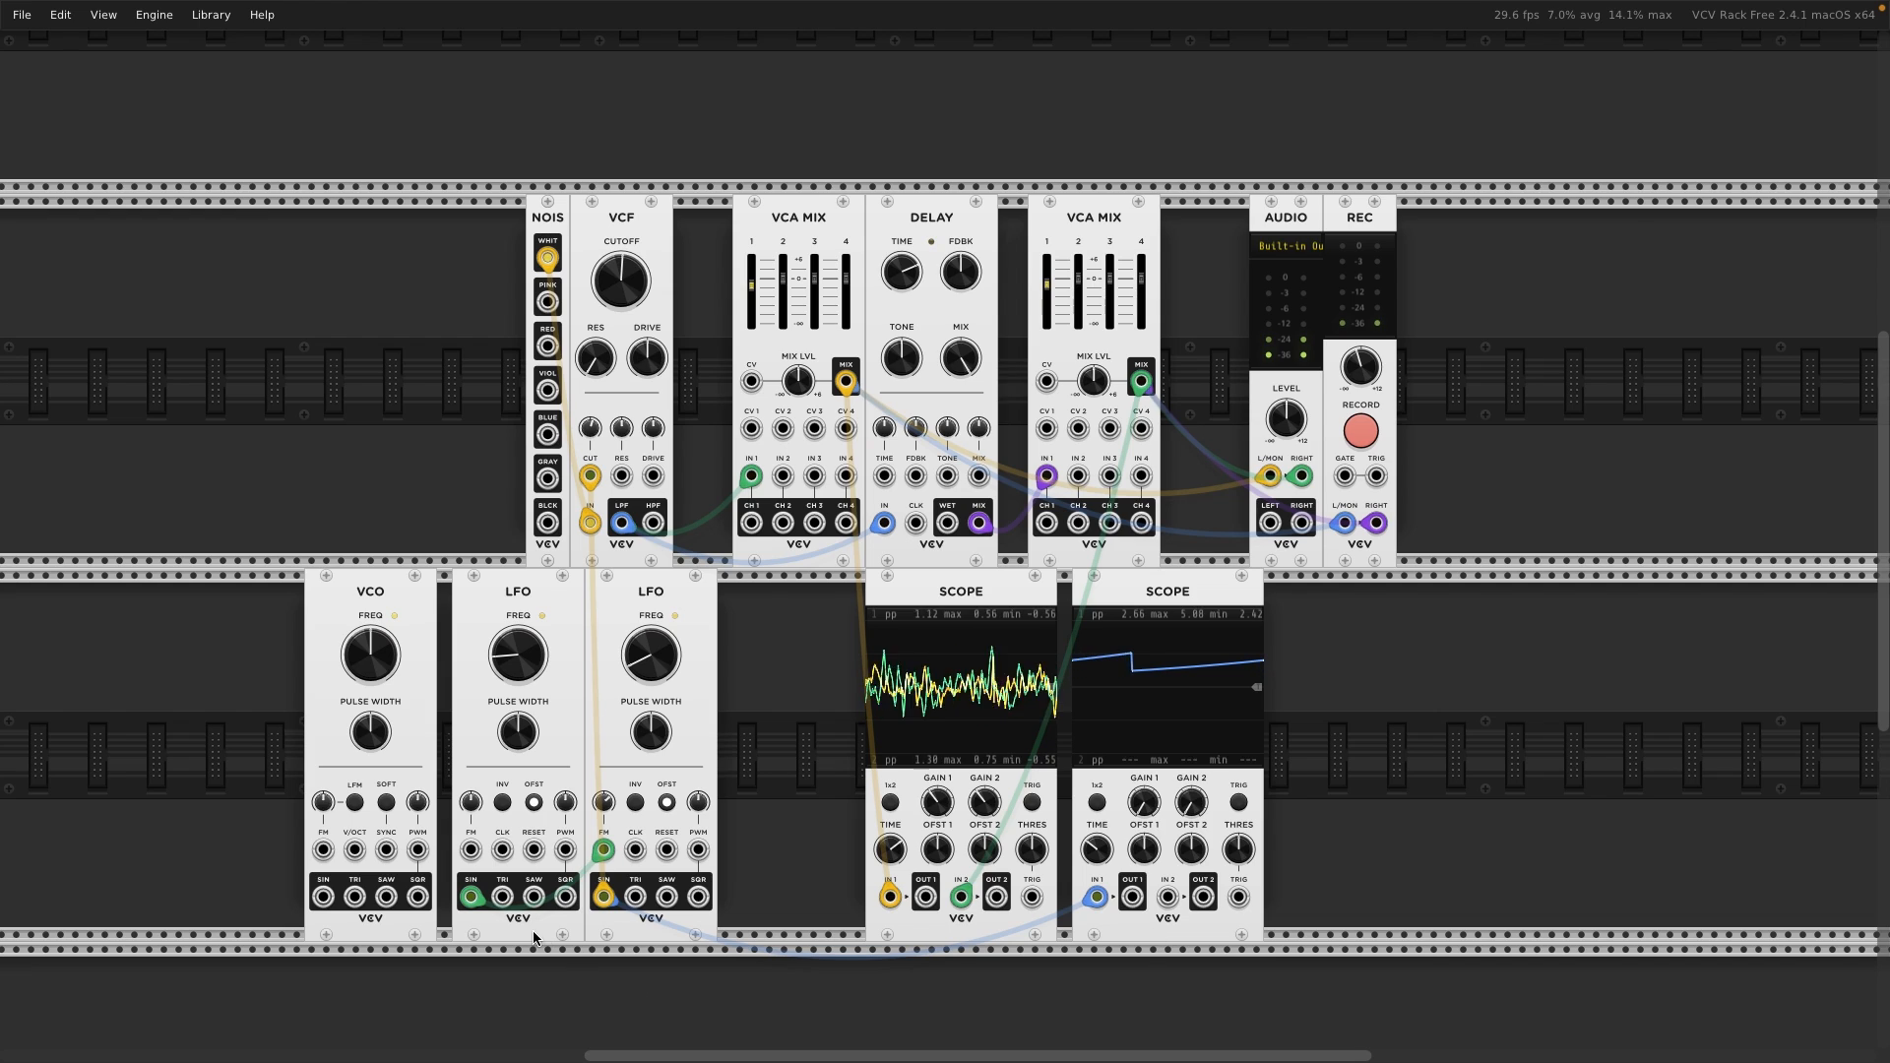
mouse_move(474, 904)
mouse_down()
mouse_move(1169, 896)
mouse_move(1162, 929)
mouse_up()
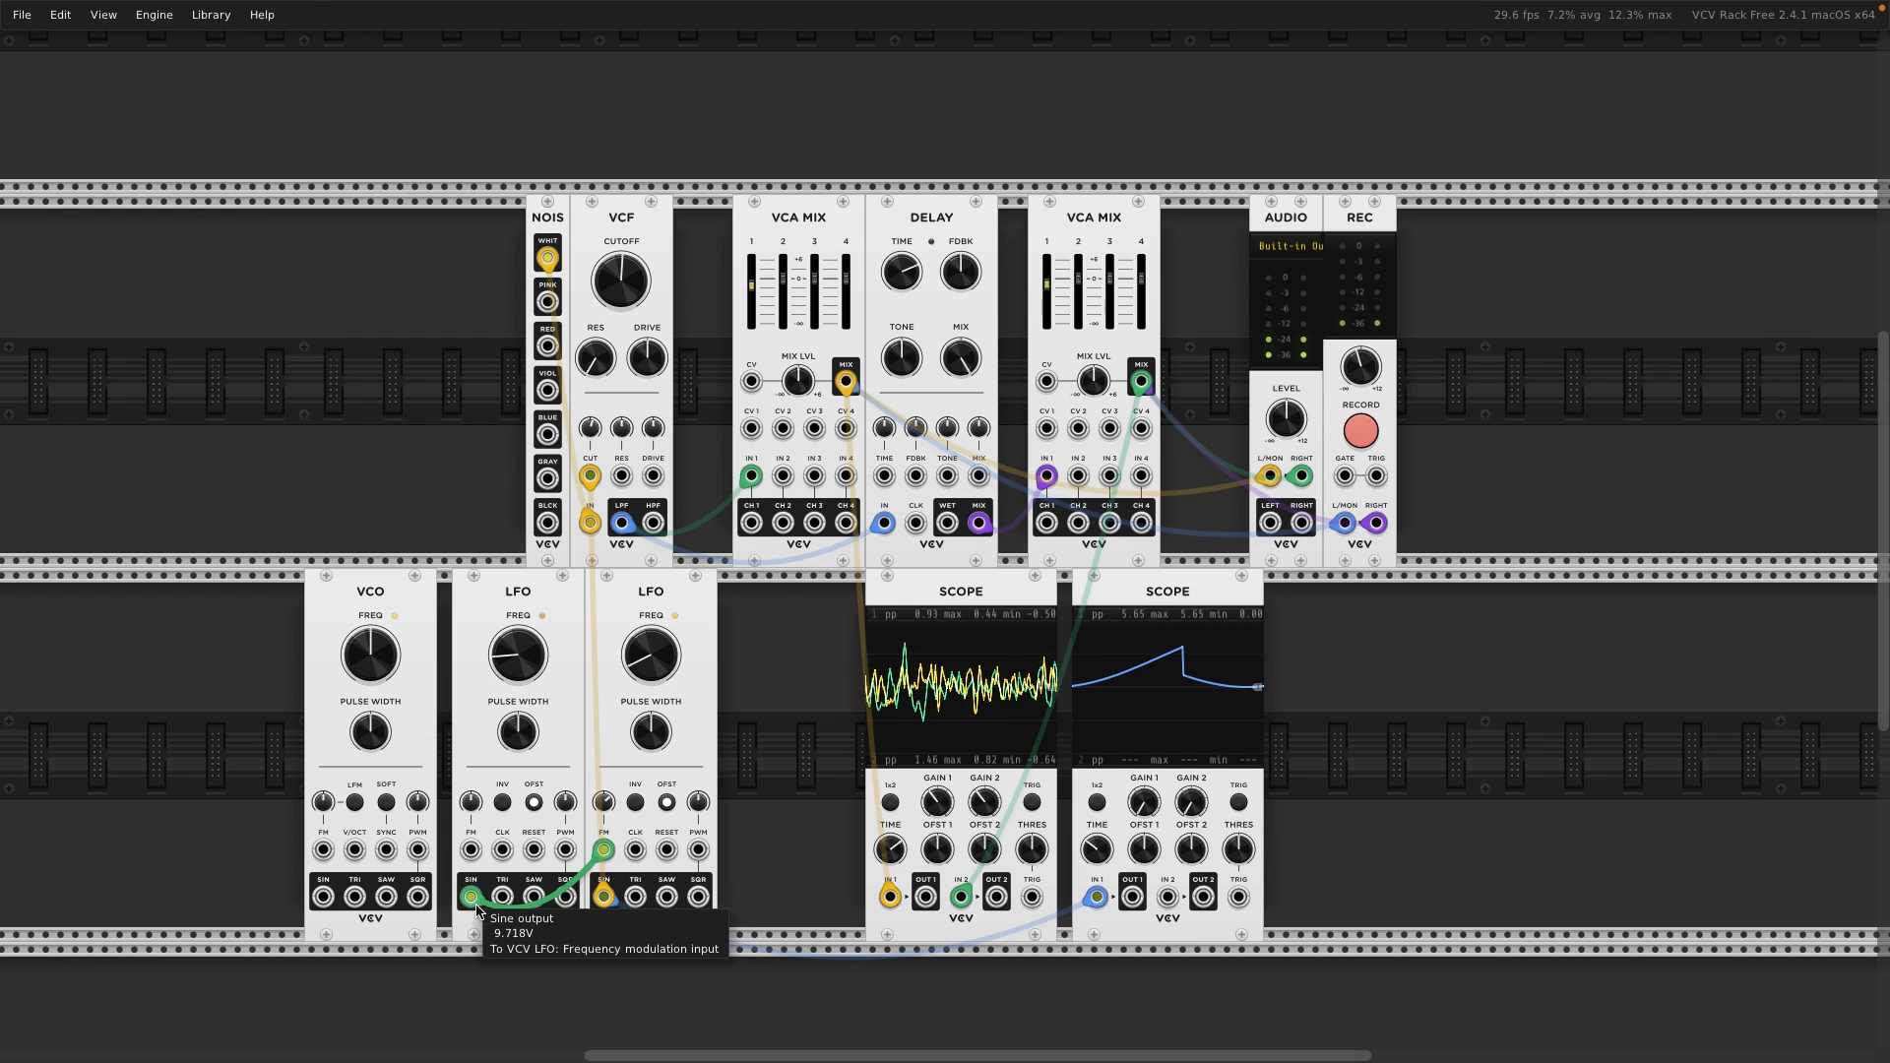
drag(473, 898, 1168, 898)
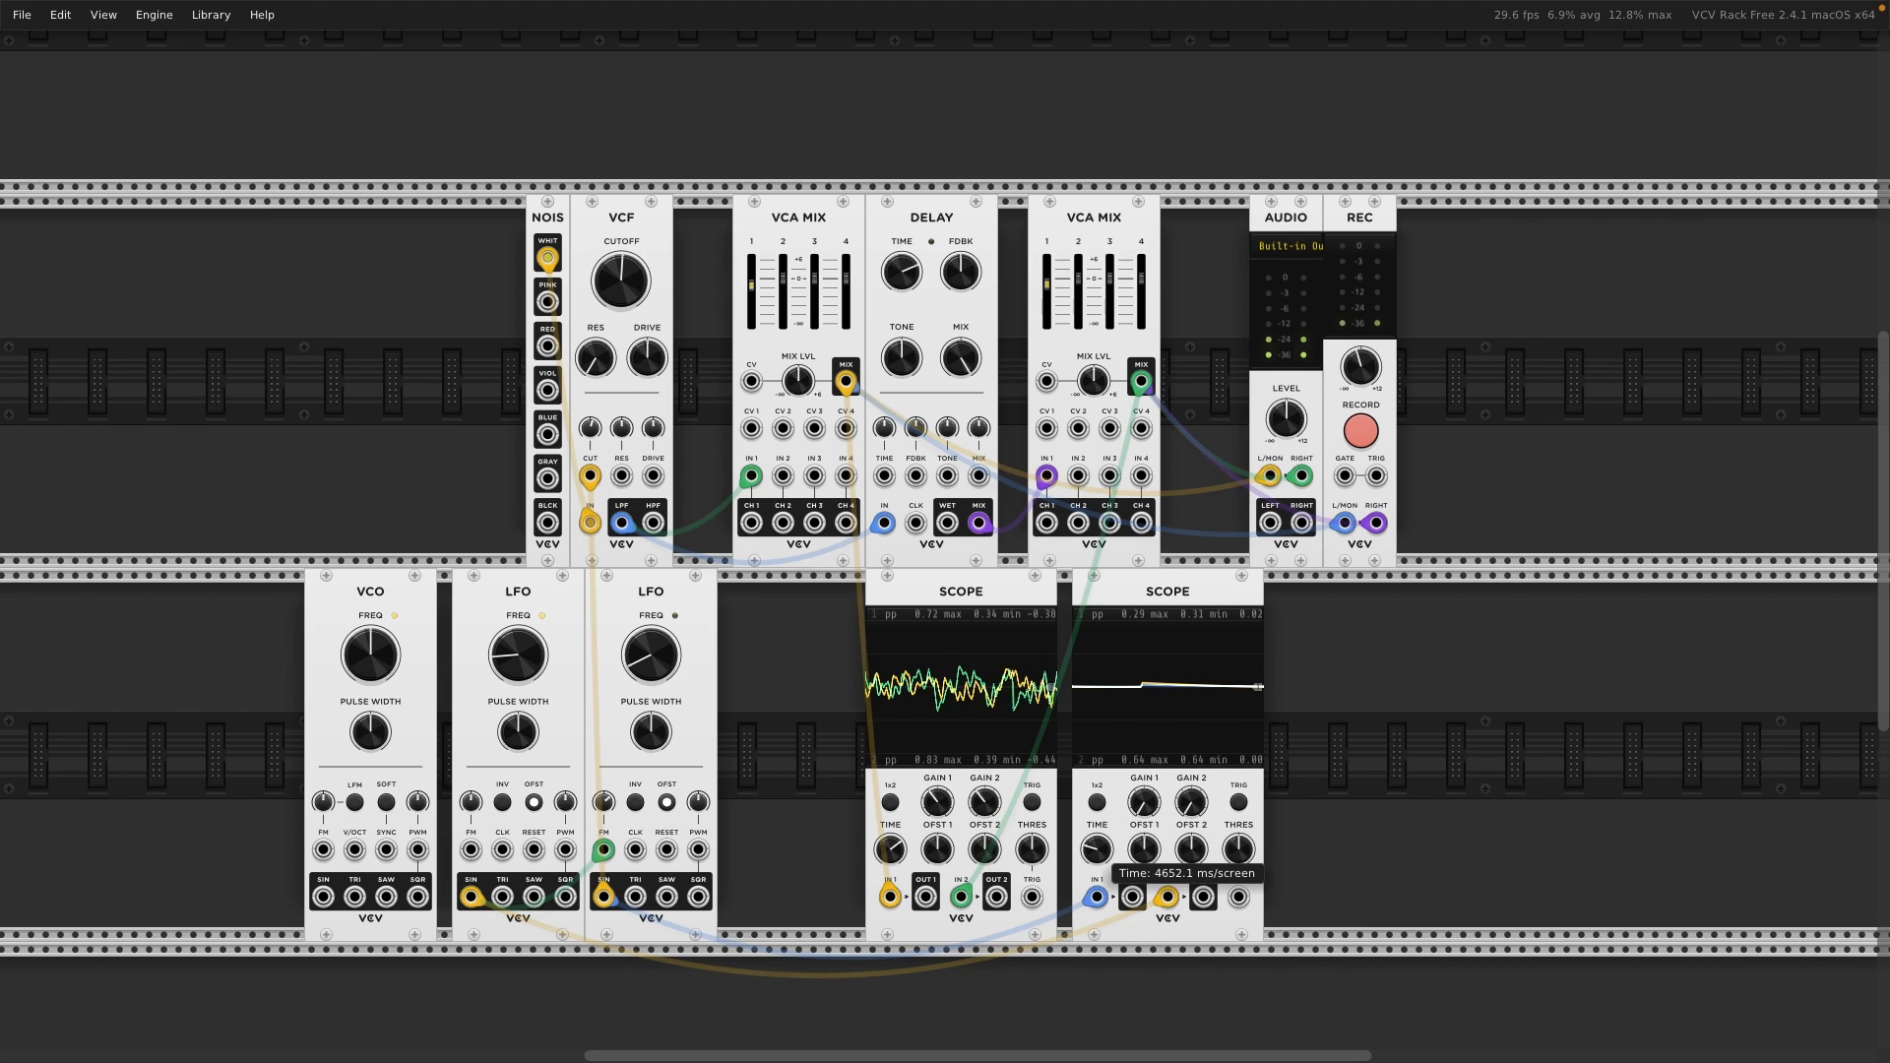
drag(1096, 849, 1100, 841)
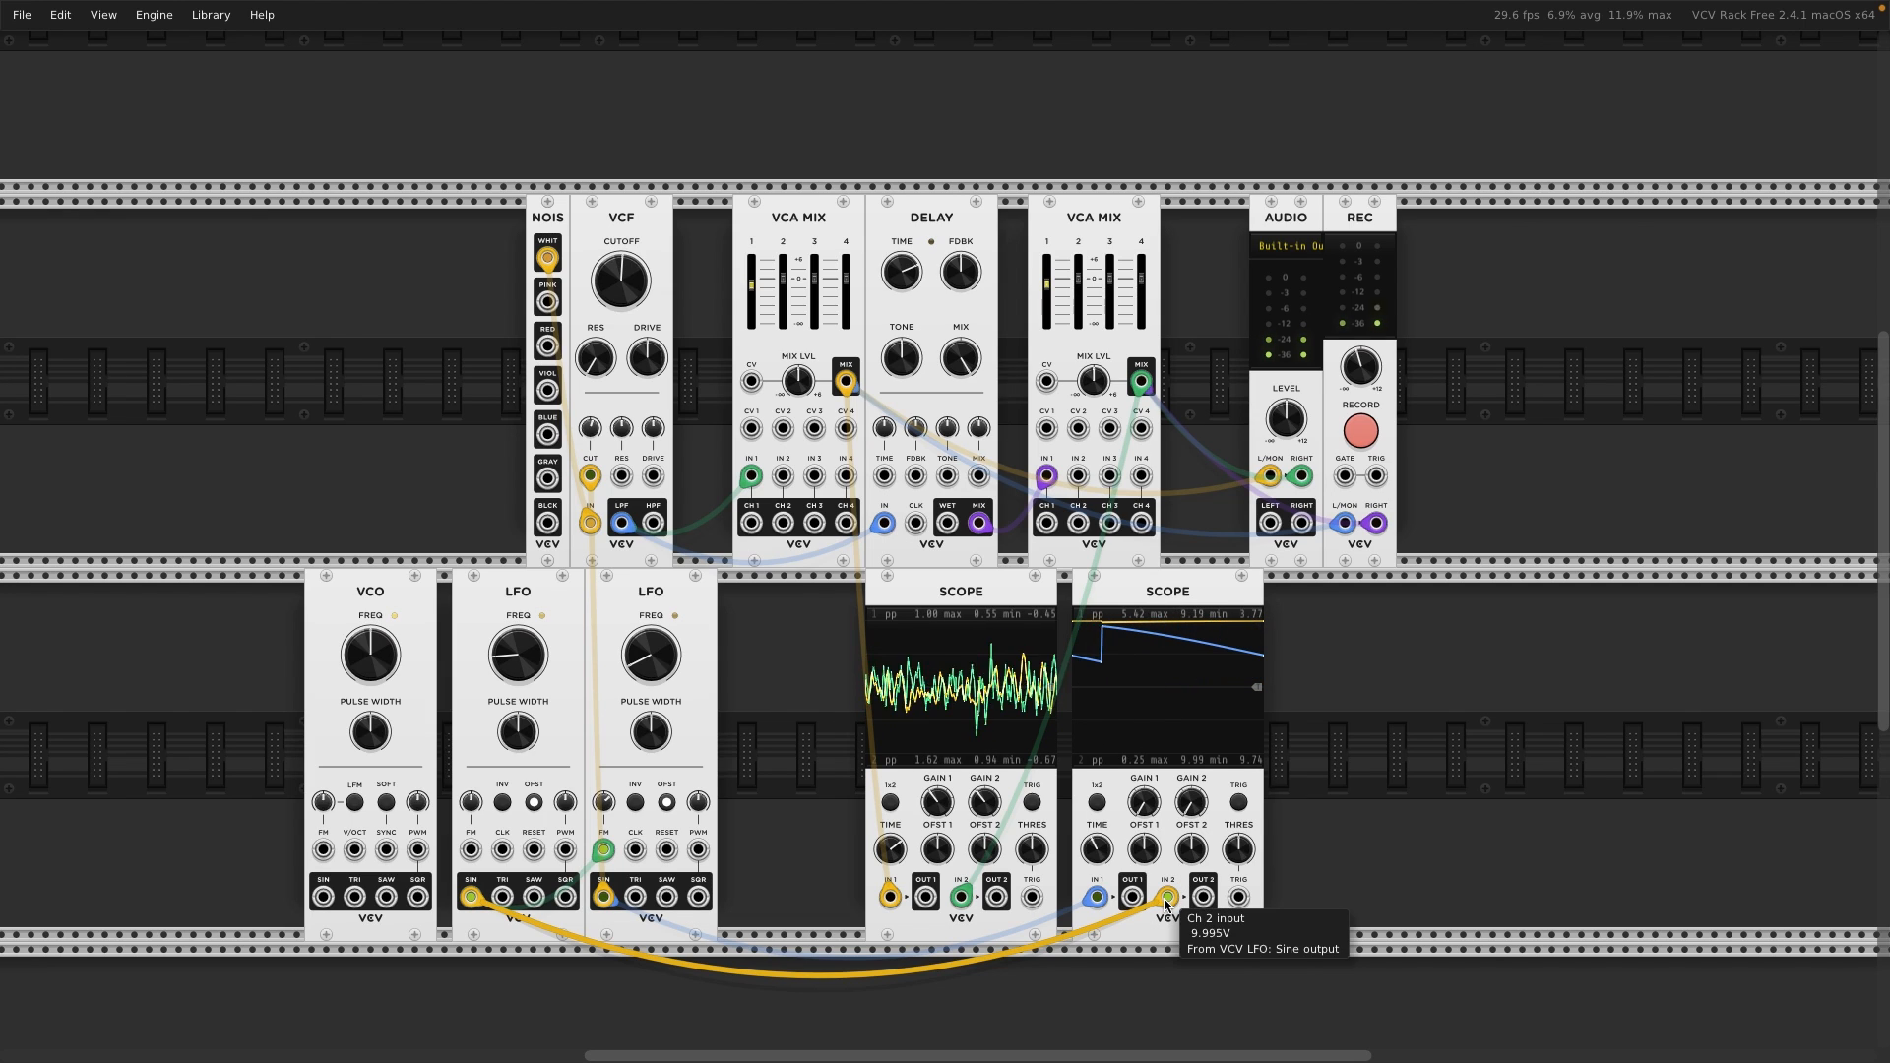
drag(1167, 898, 1141, 980)
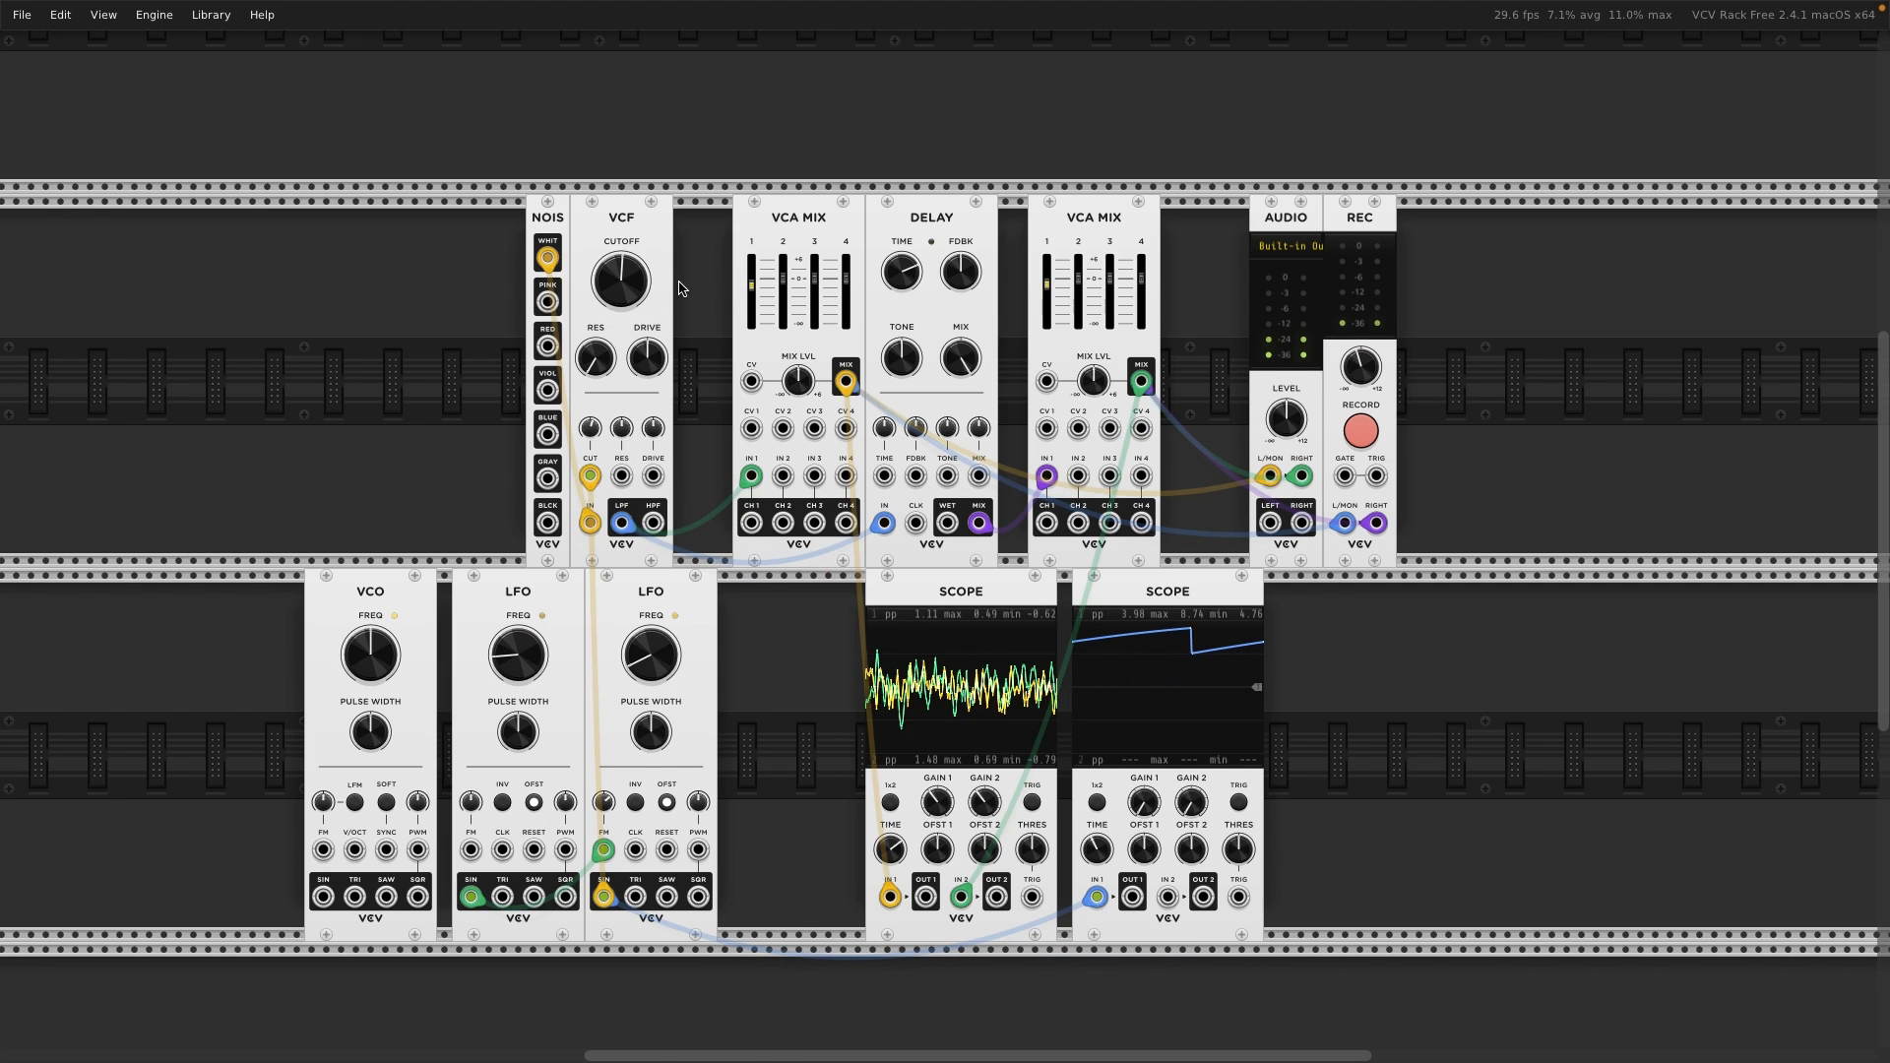
- Set the right LFO's frequency modulation to 12% and slow the left LFO's frequency further
mouse_move(603, 271)
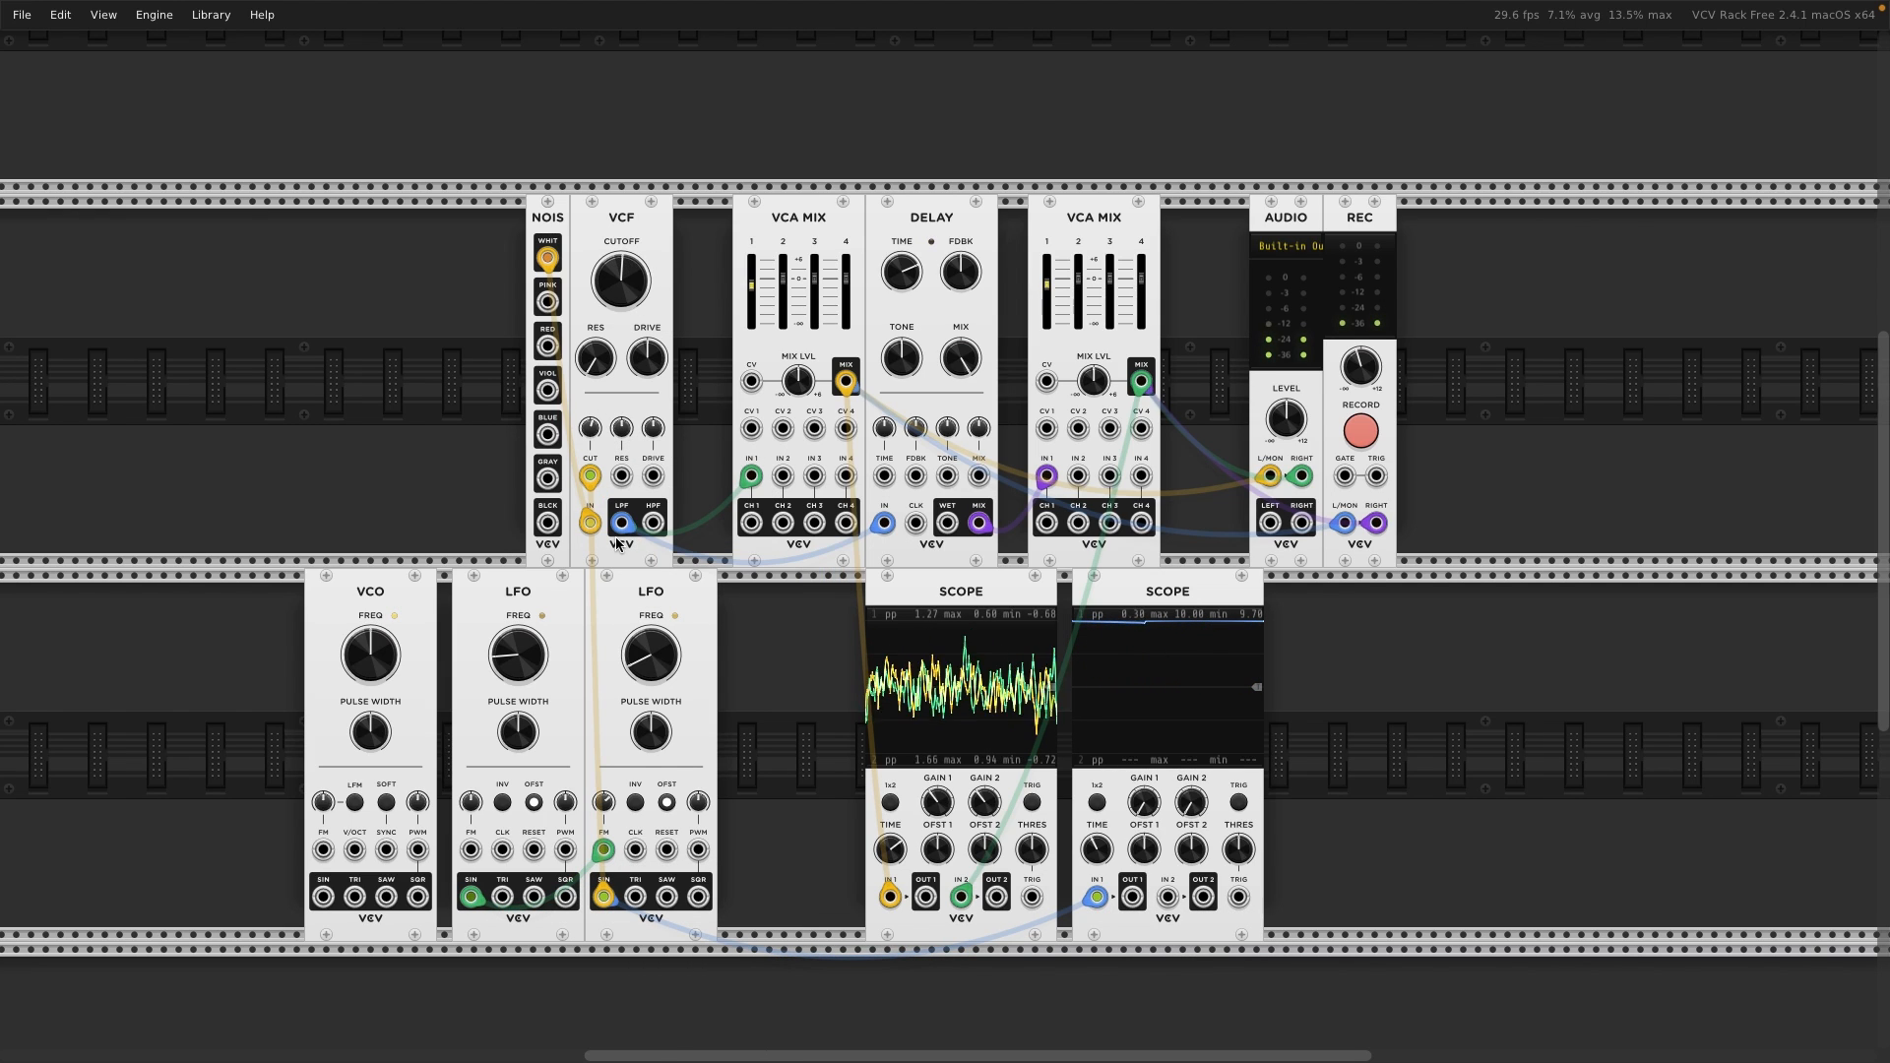
mouse_move(664, 651)
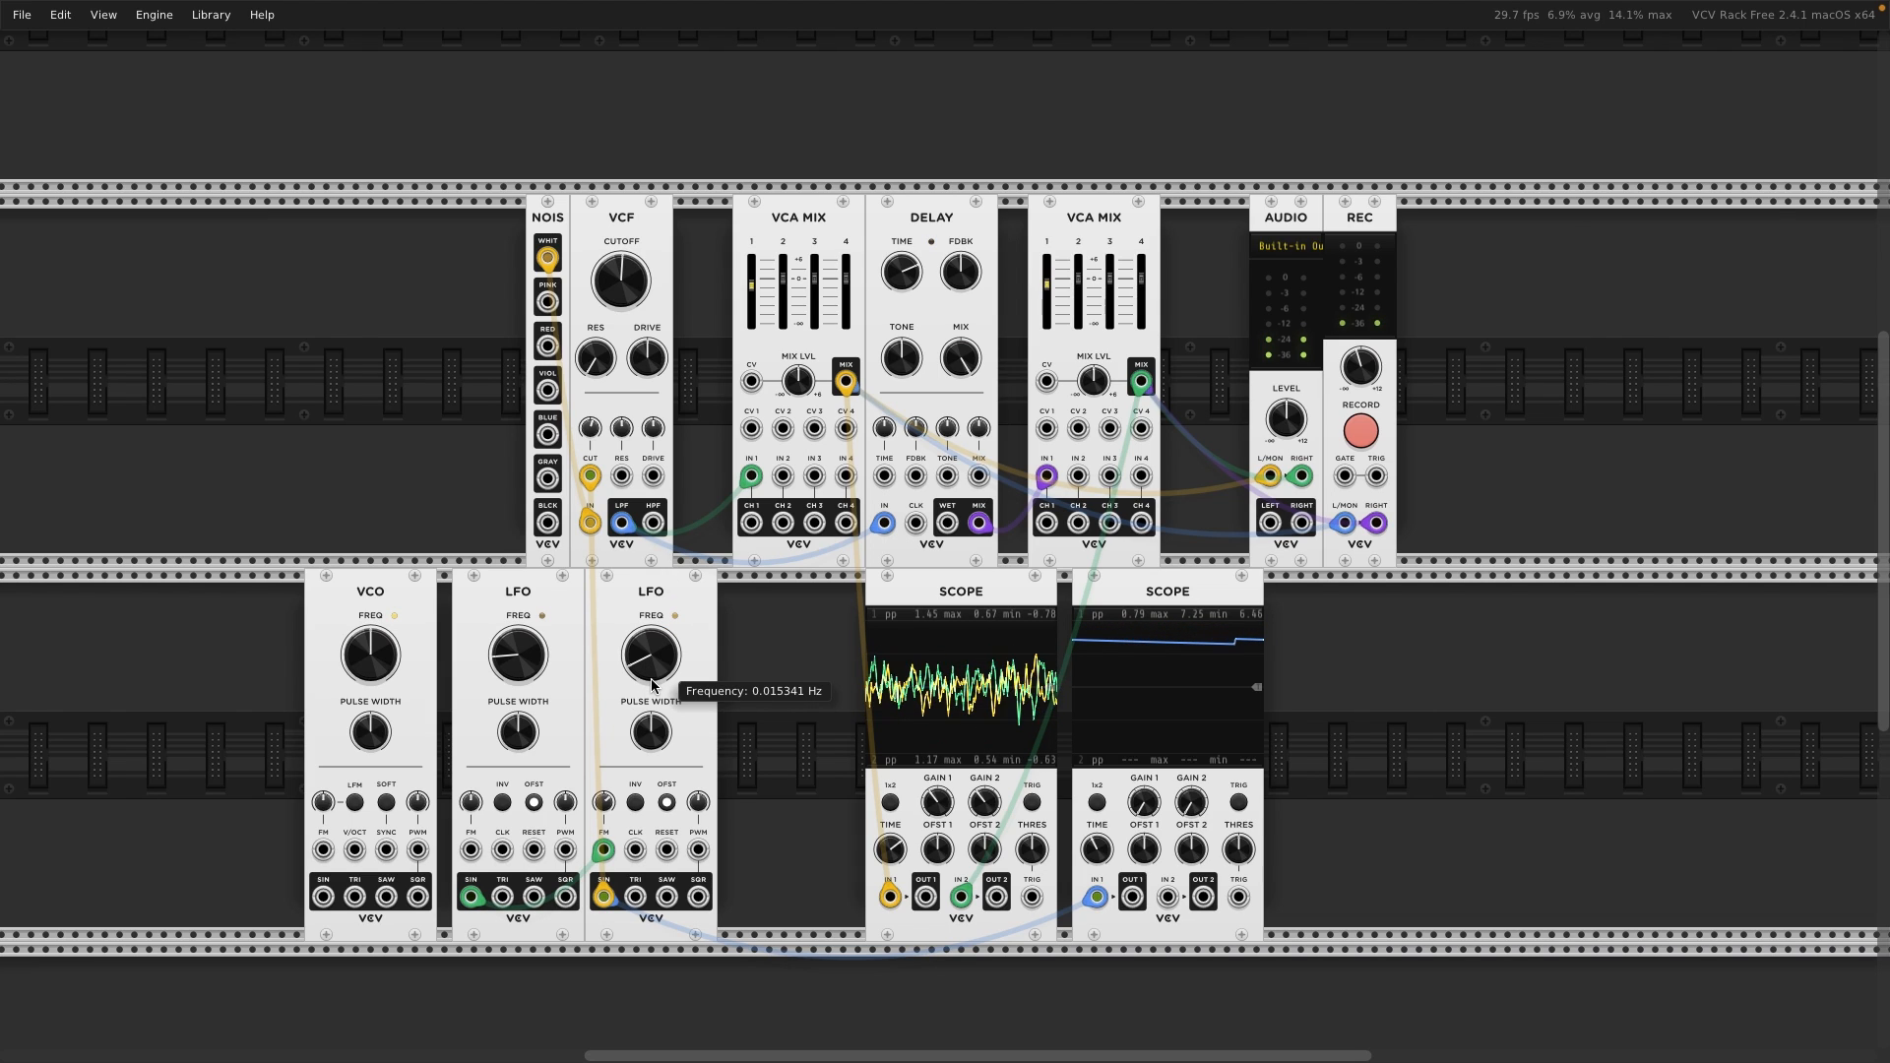
mouse_move(604, 802)
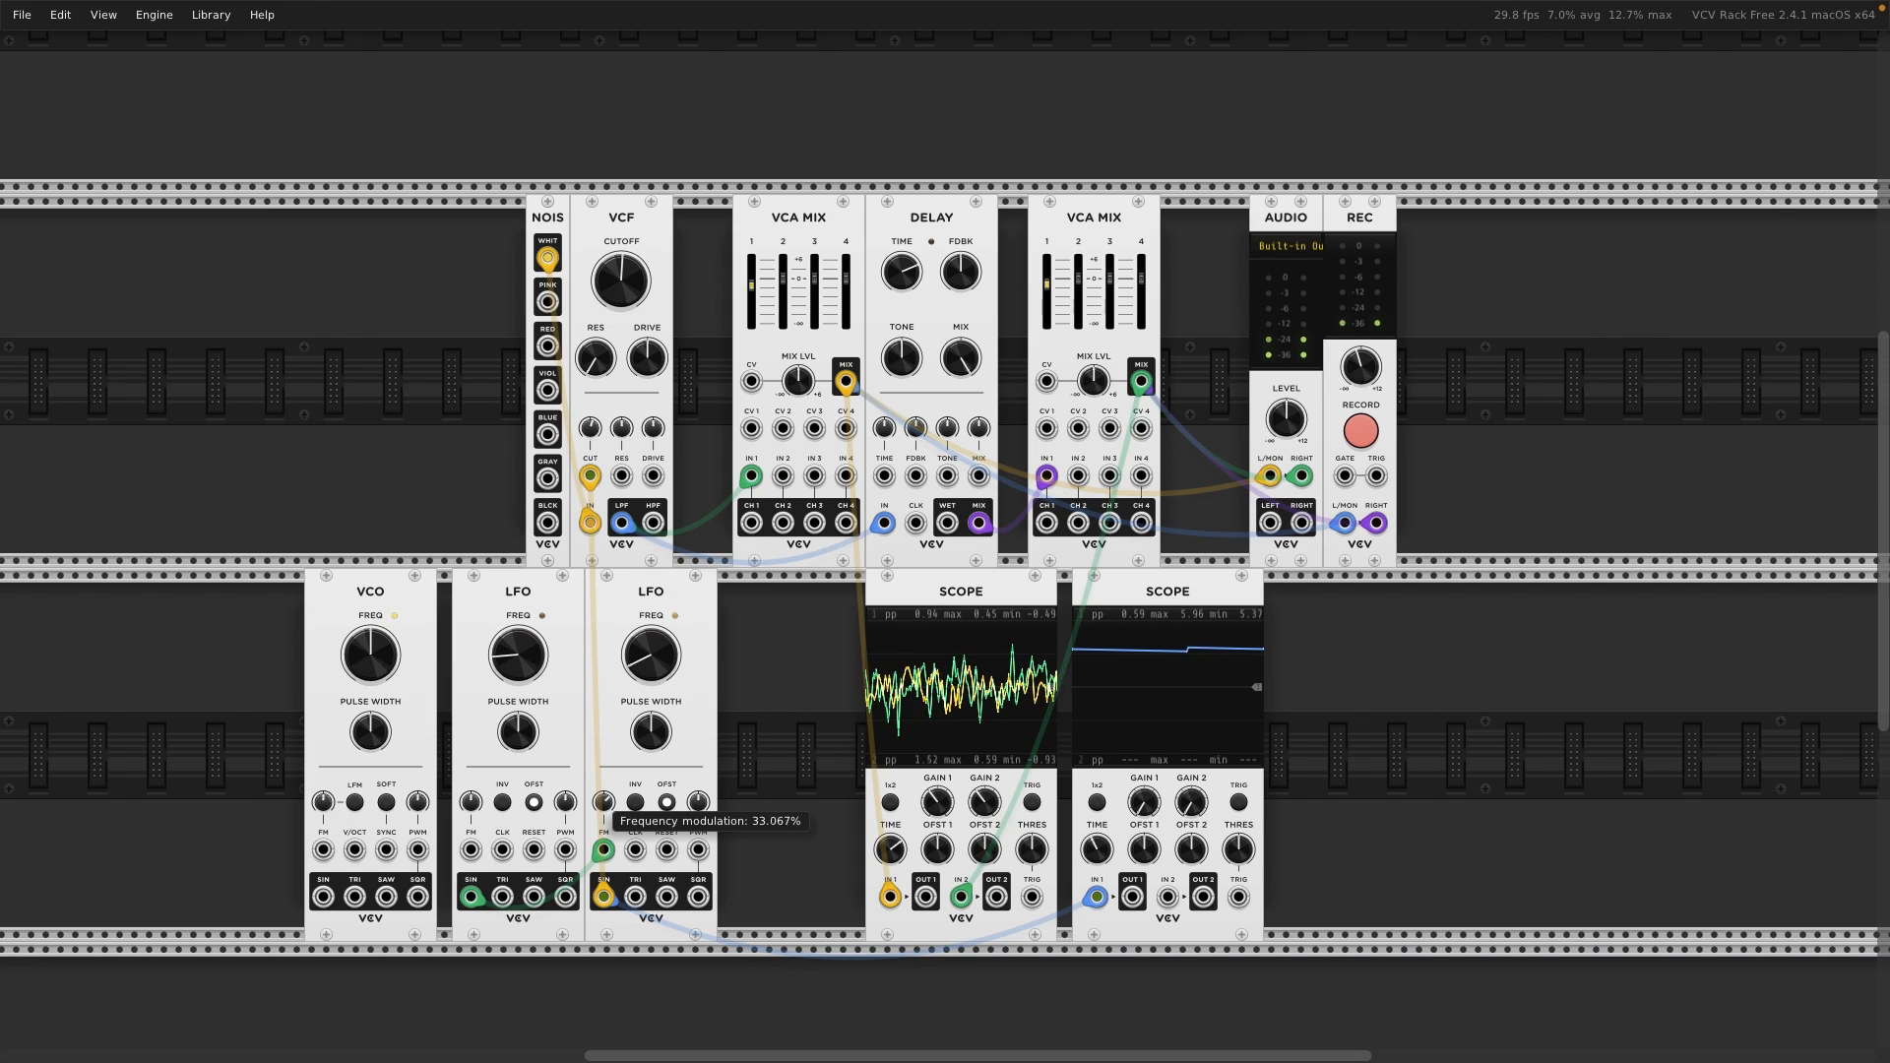
drag(604, 802, 604, 807)
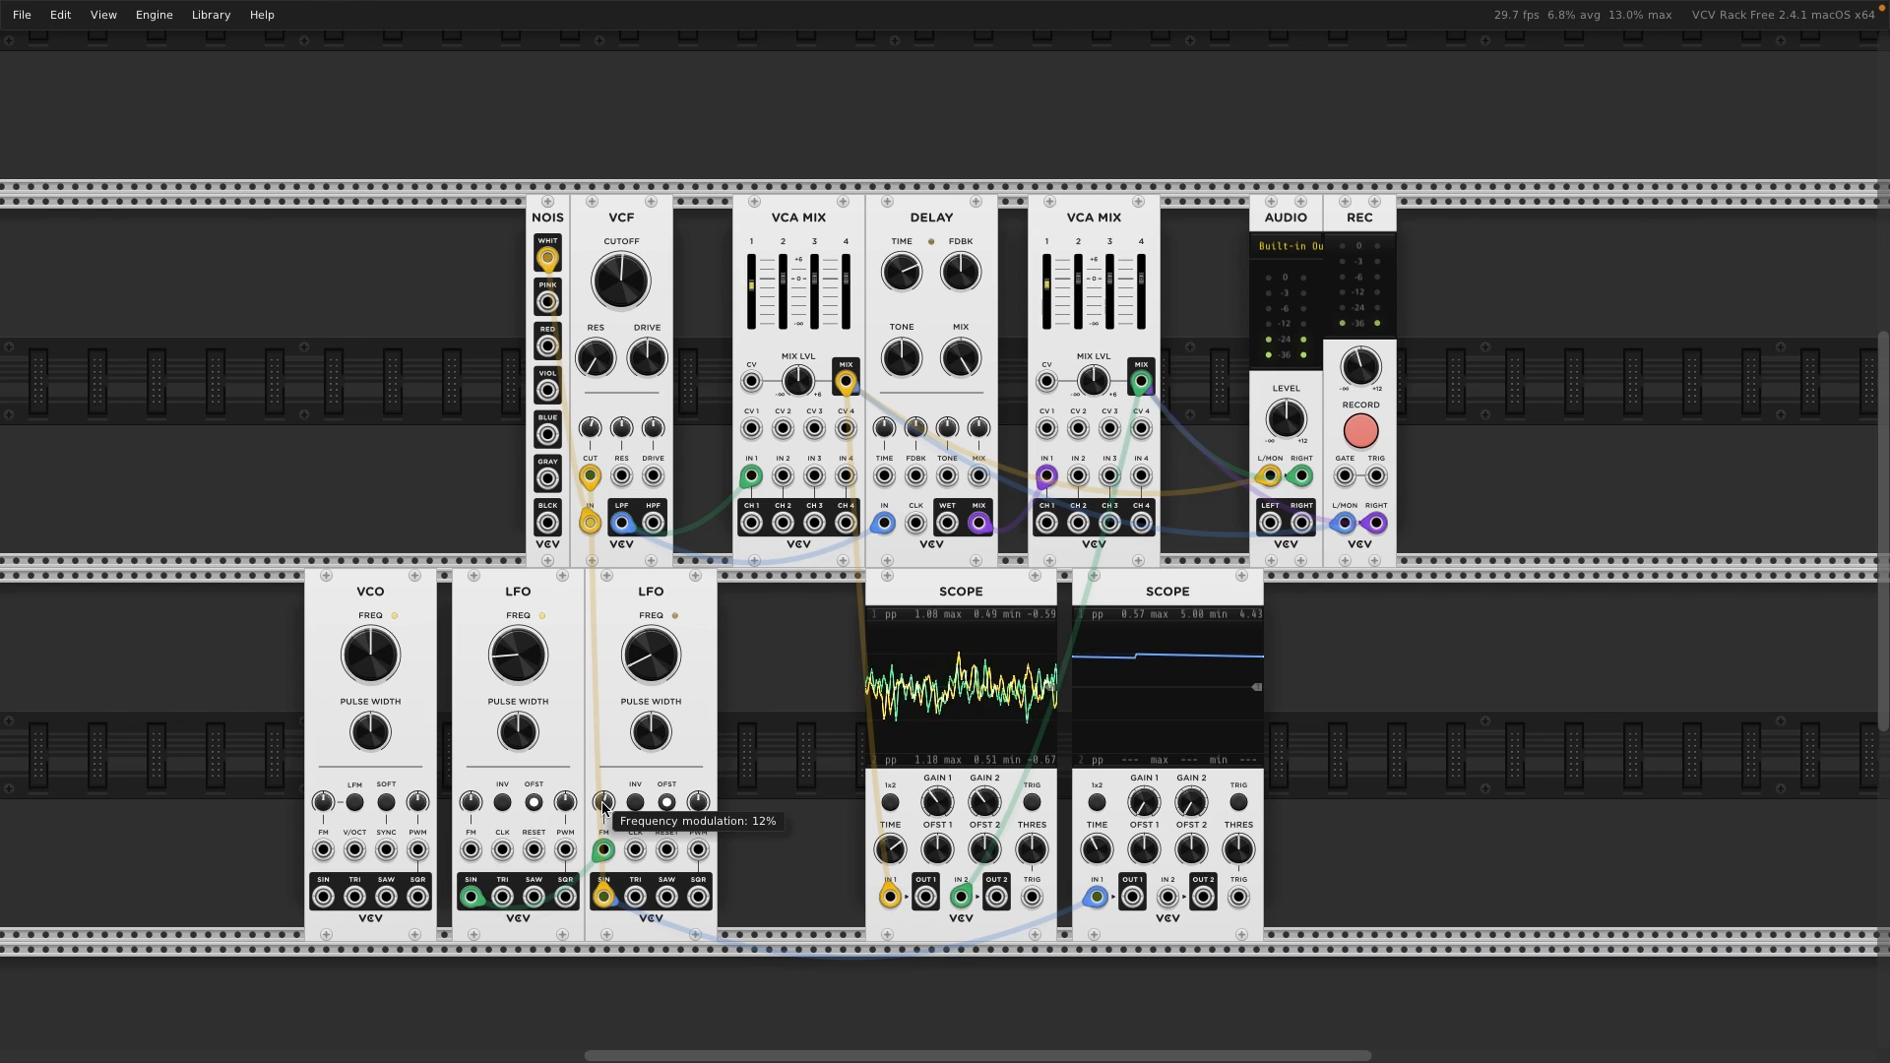
mouse_move(517, 658)
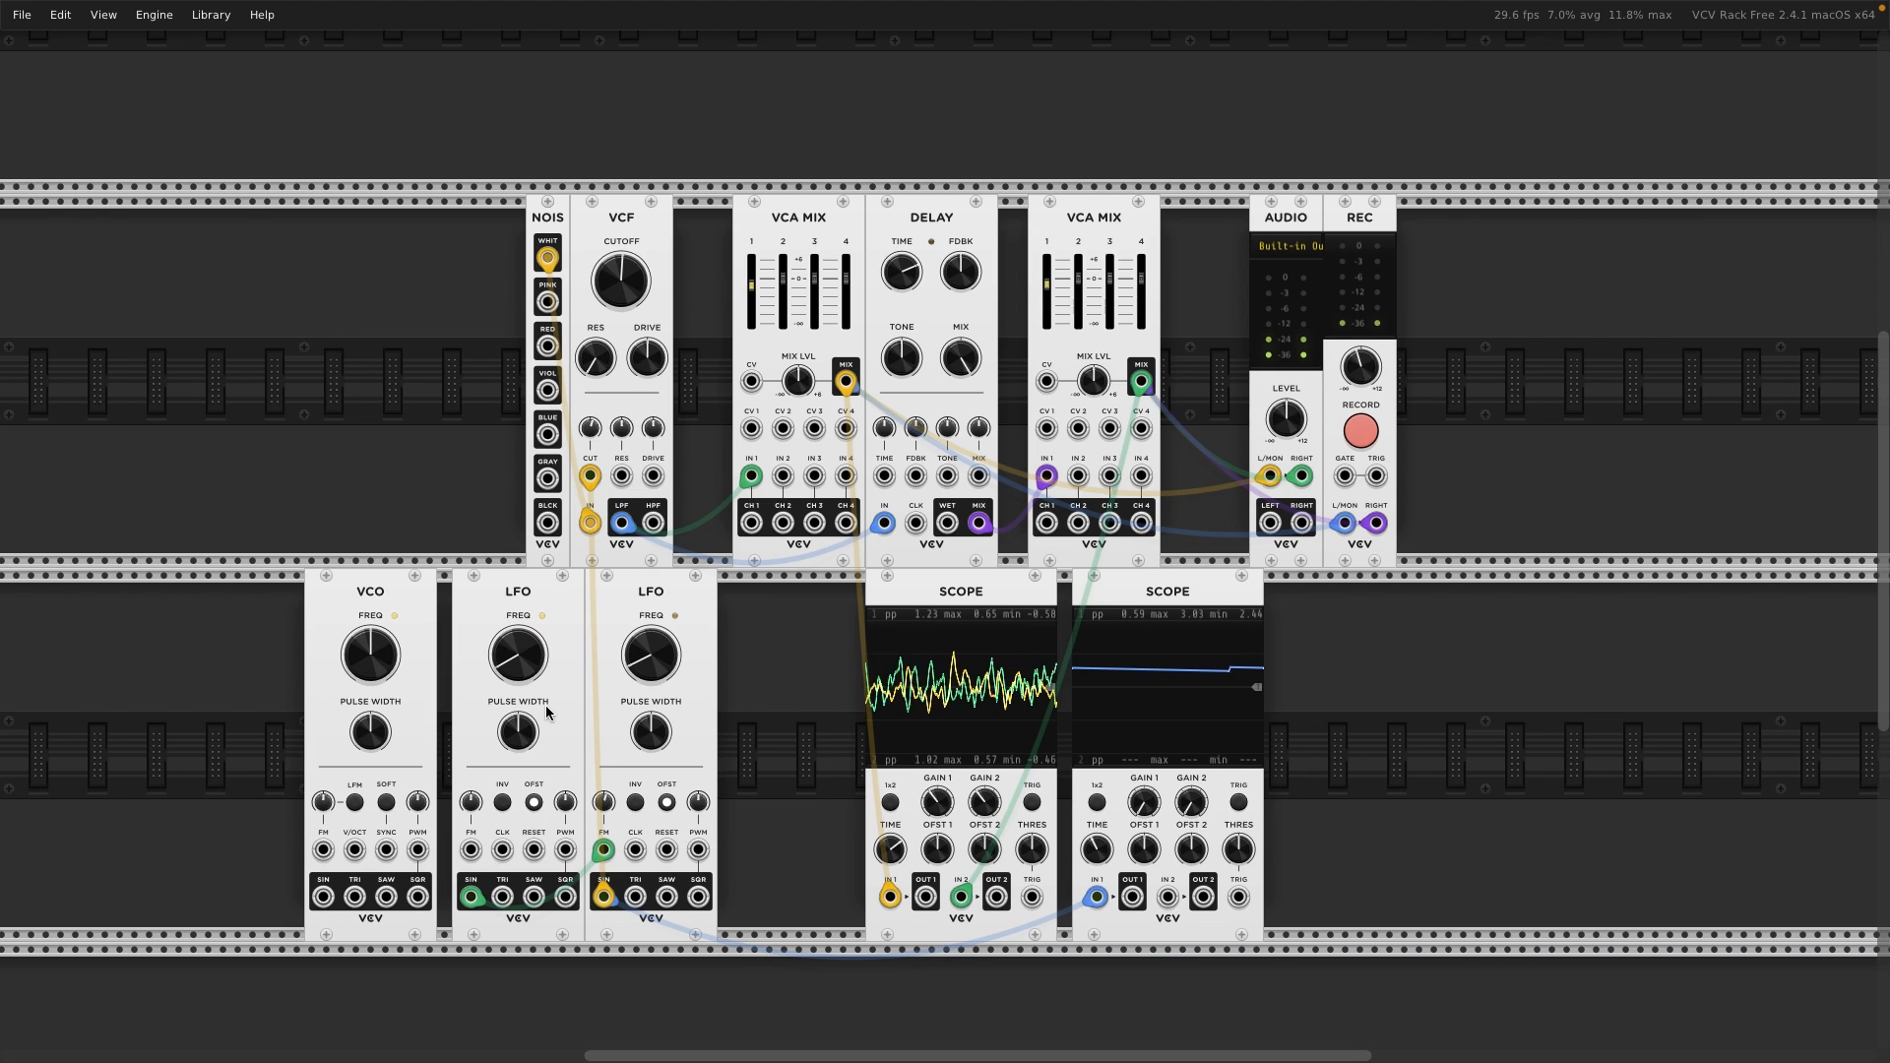
mouse_move(640, 642)
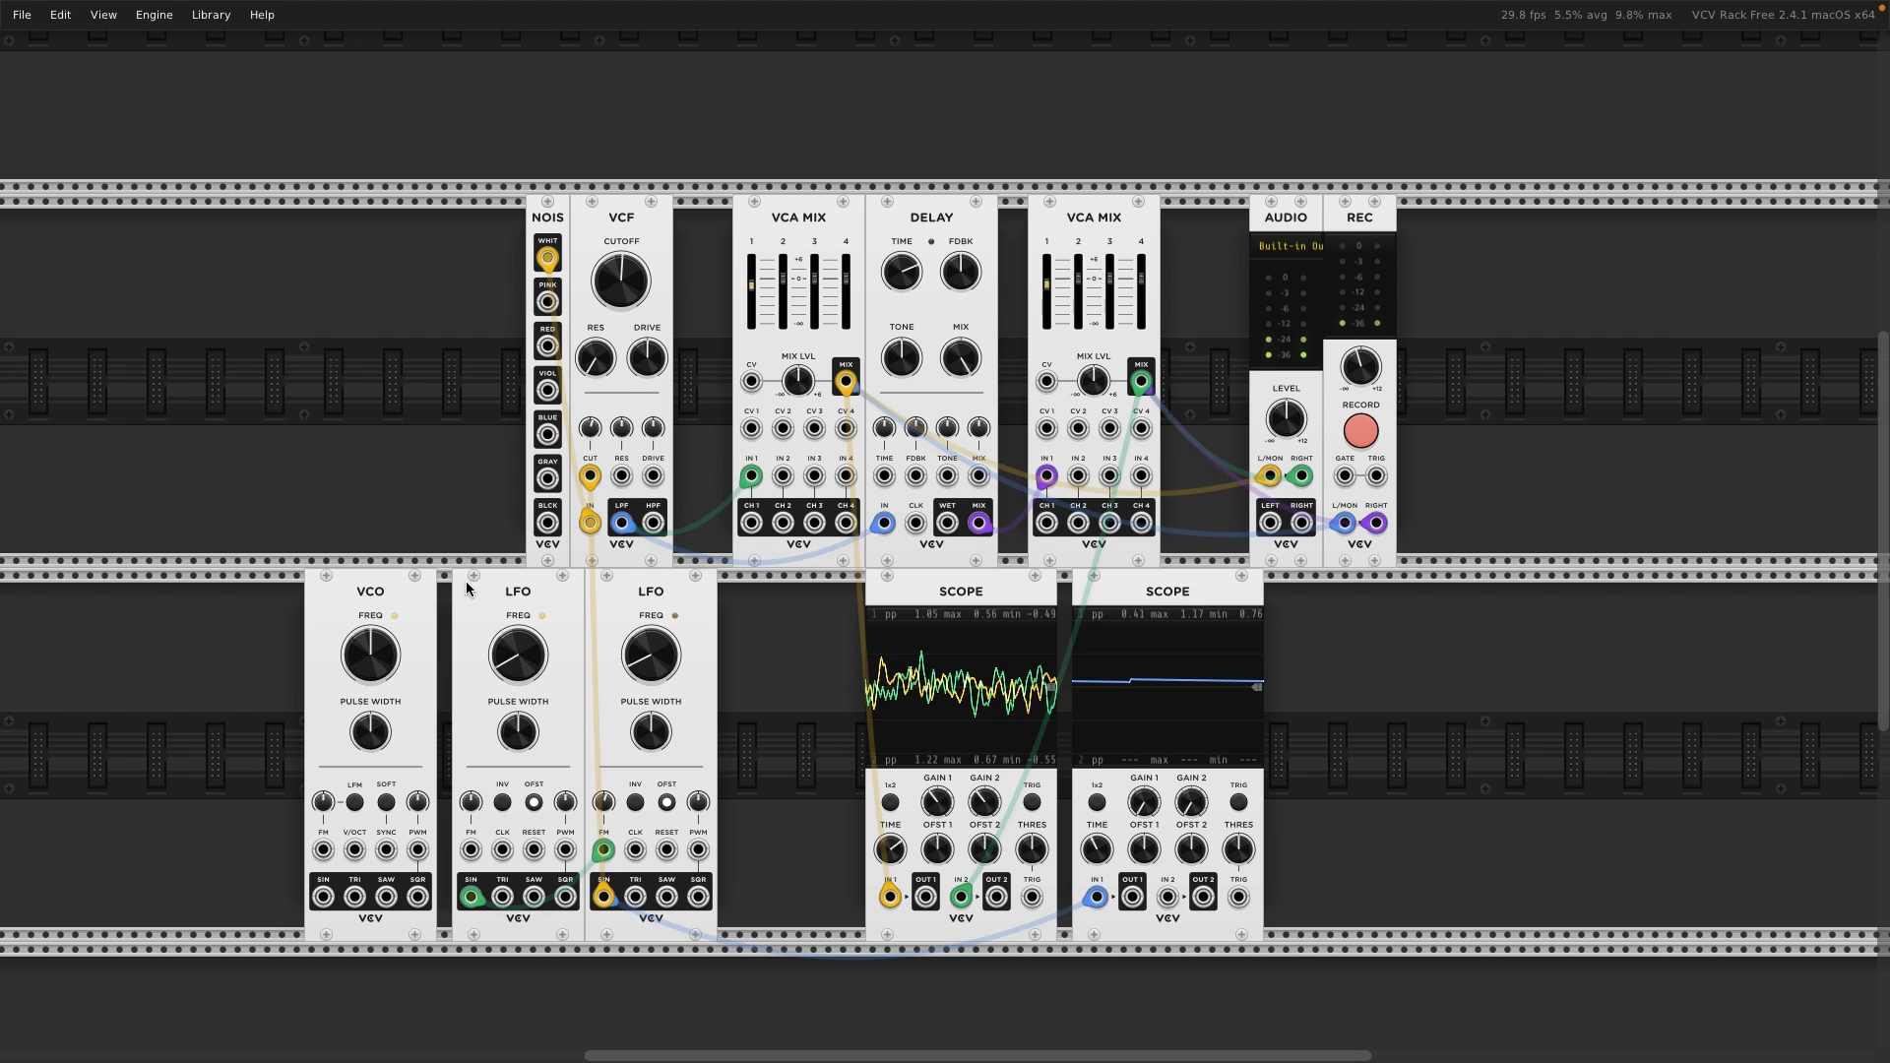
- Move both LFOs together beneath the Noise and VCF modules and place the first Scope flush against the second
drag(722, 611, 604, 588)
click(975, 585)
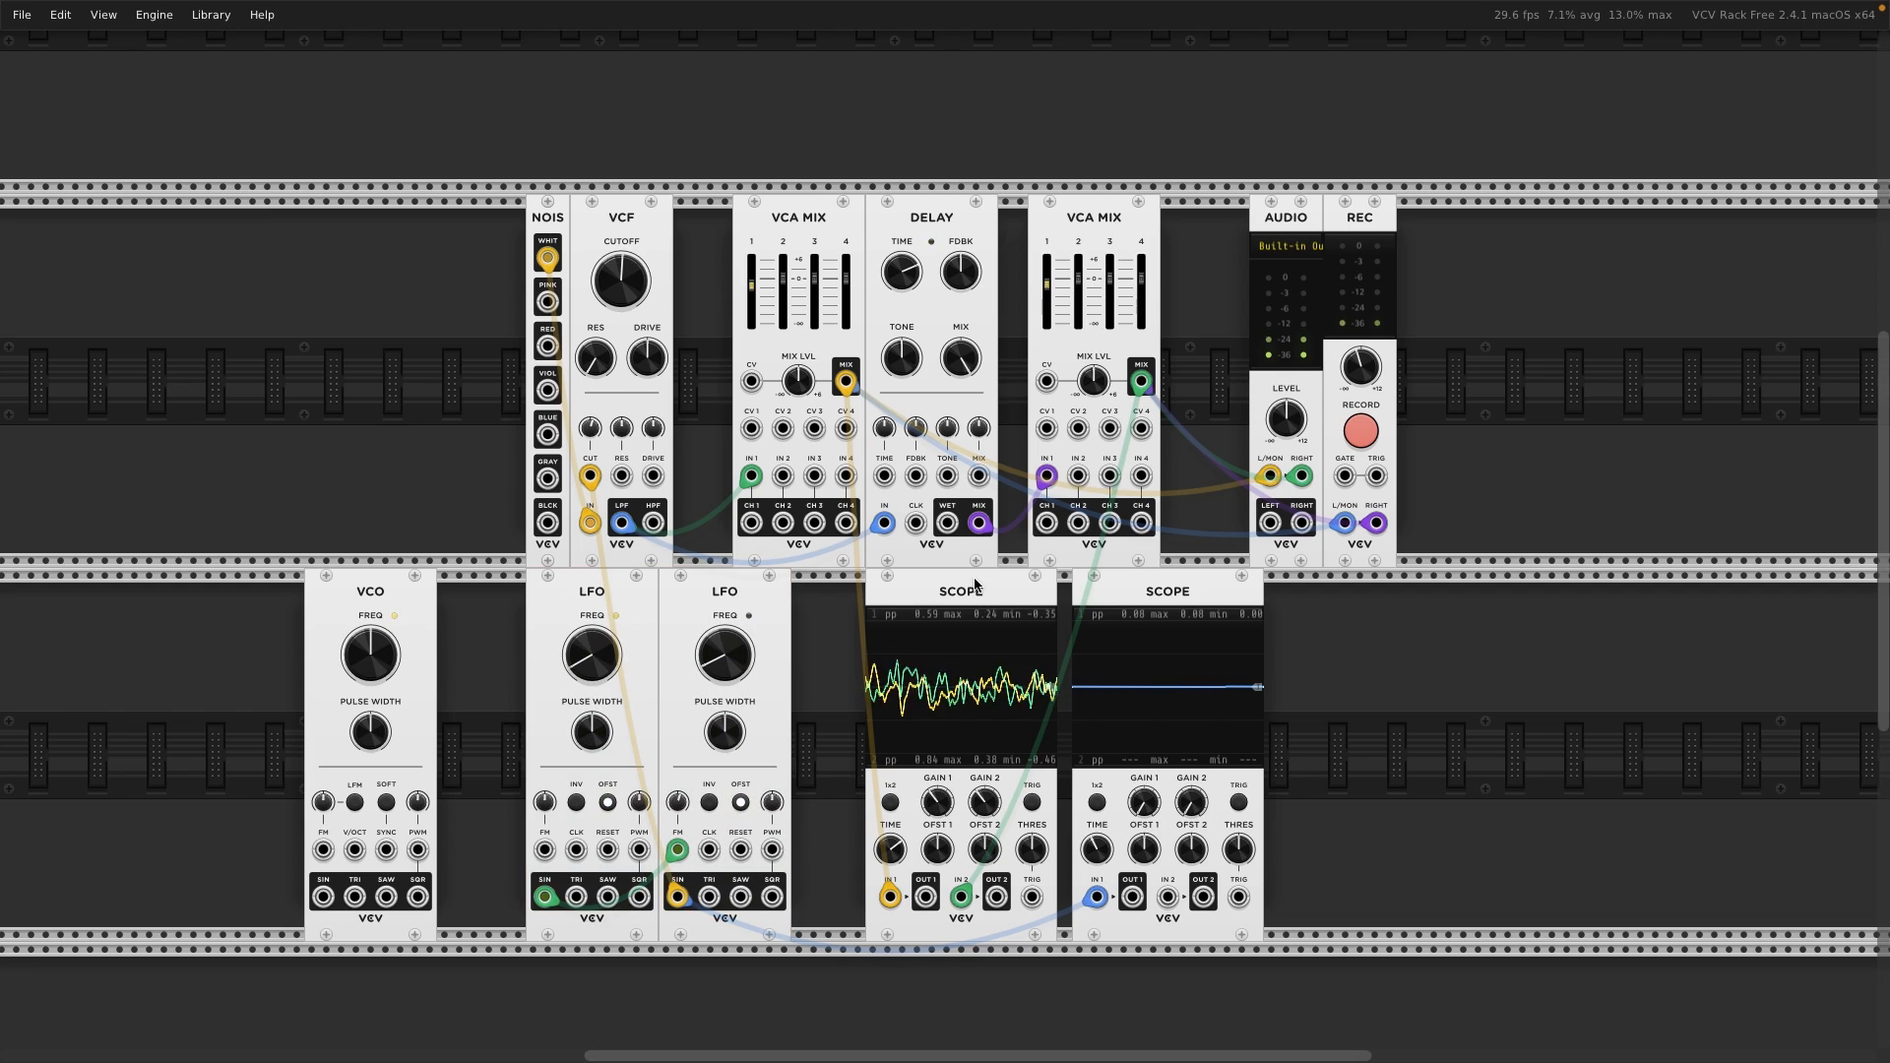
drag(973, 582, 1007, 582)
- Close the gaps between the VCA MIX, Delay, Audio and Recorder modules and align the block's end with the second Scope
drag(1530, 412, 1294, 415)
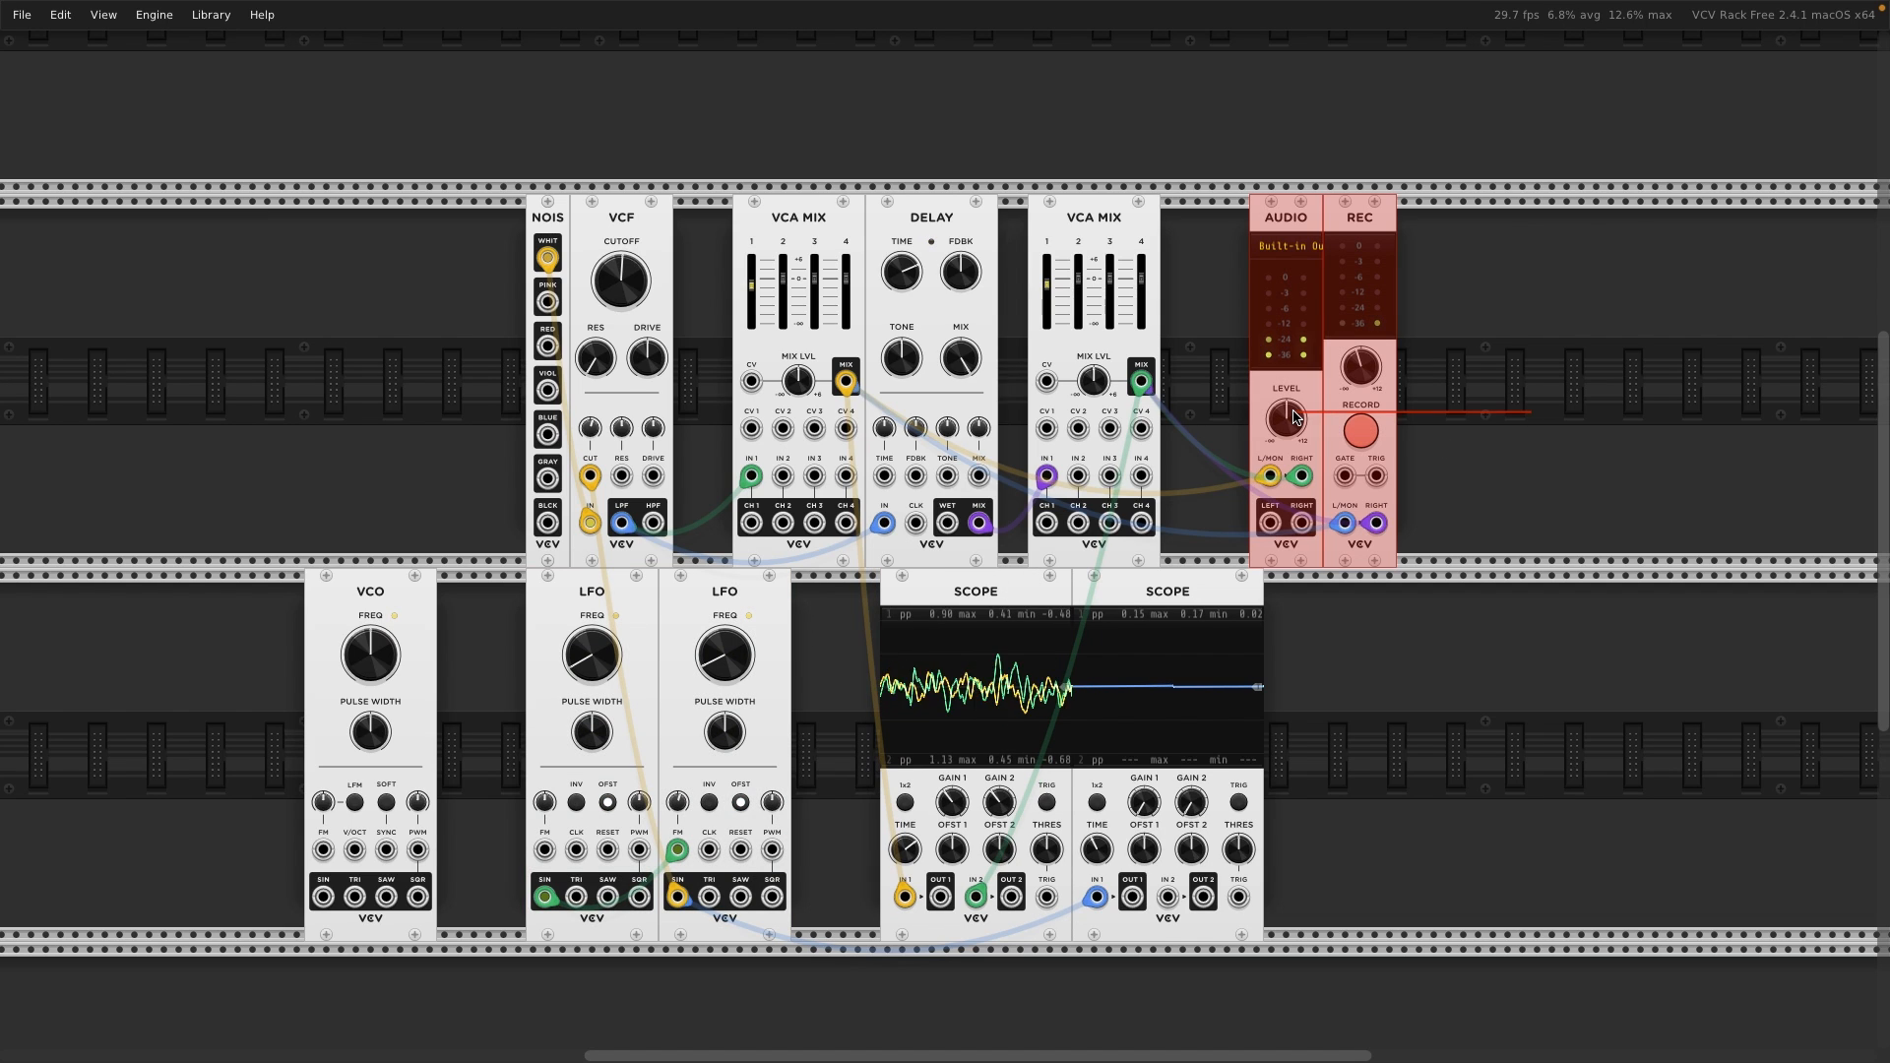
drag(1290, 295, 1201, 295)
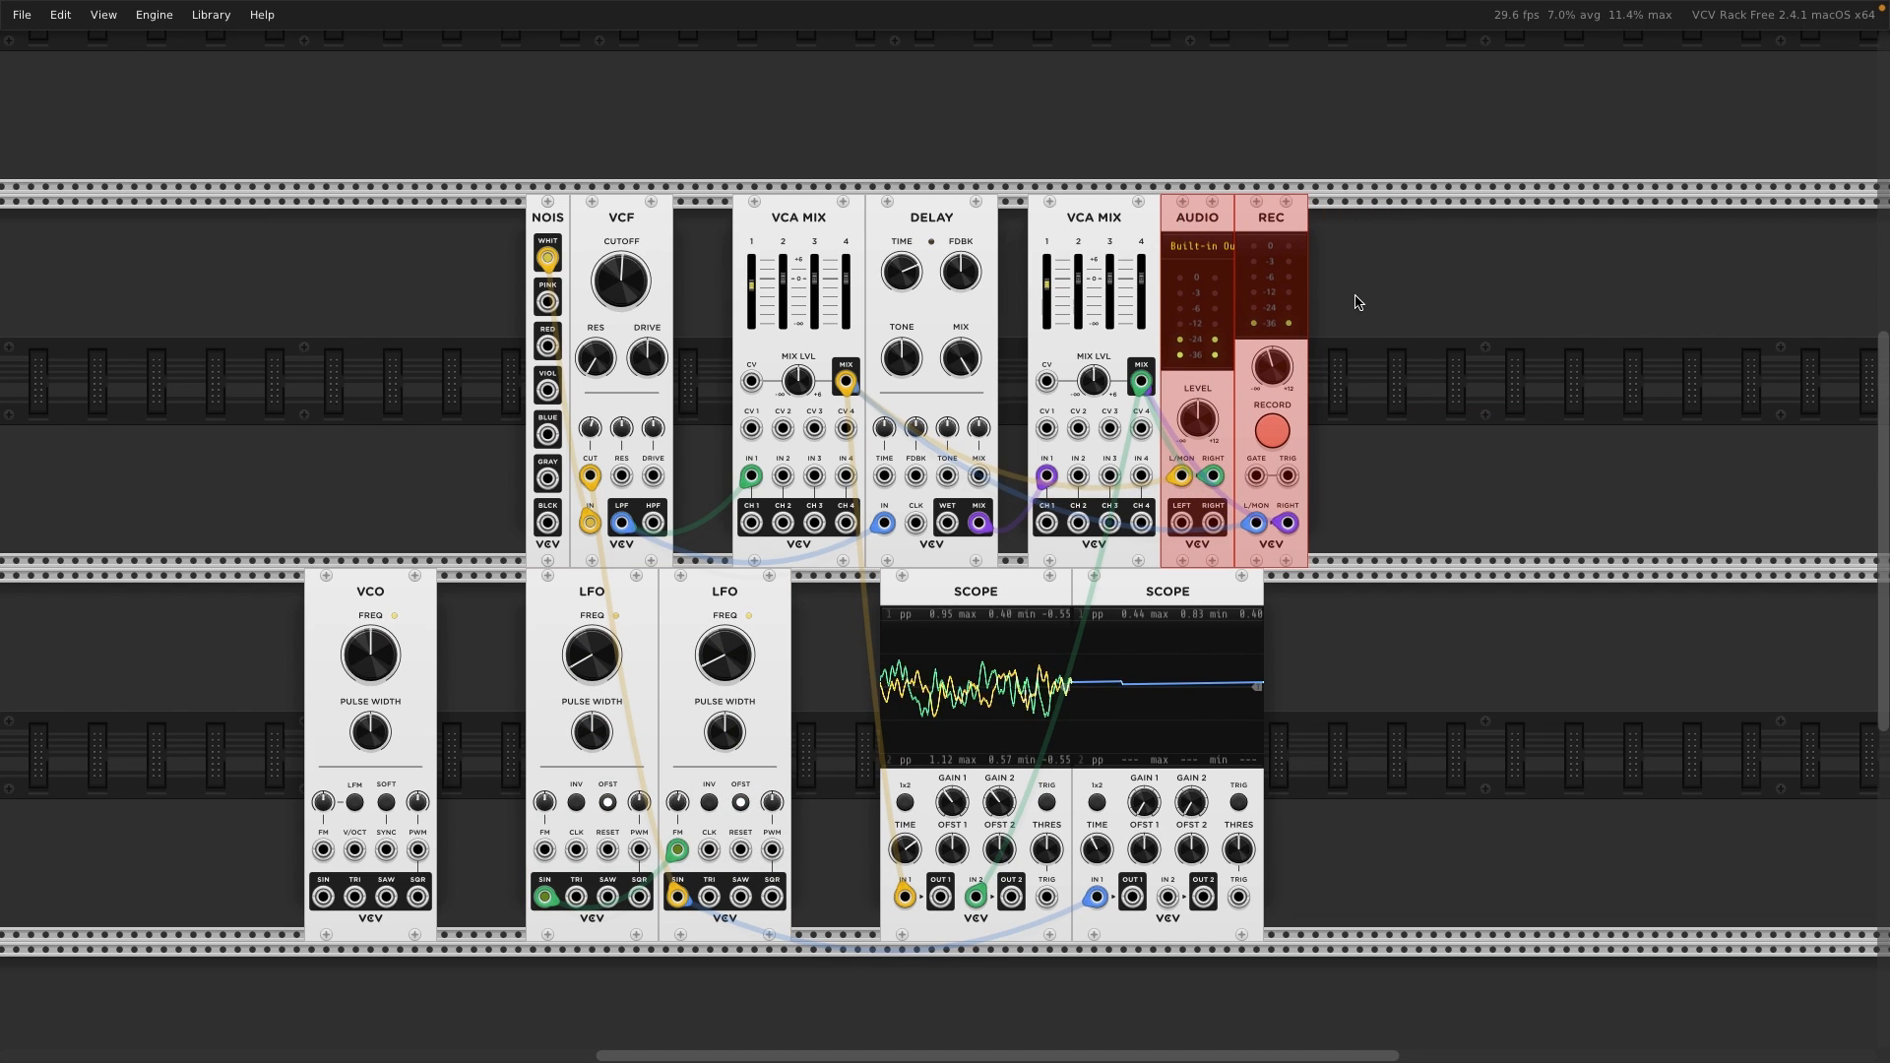
drag(1369, 309, 1022, 204)
drag(1340, 312, 766, 317)
drag(776, 205, 762, 205)
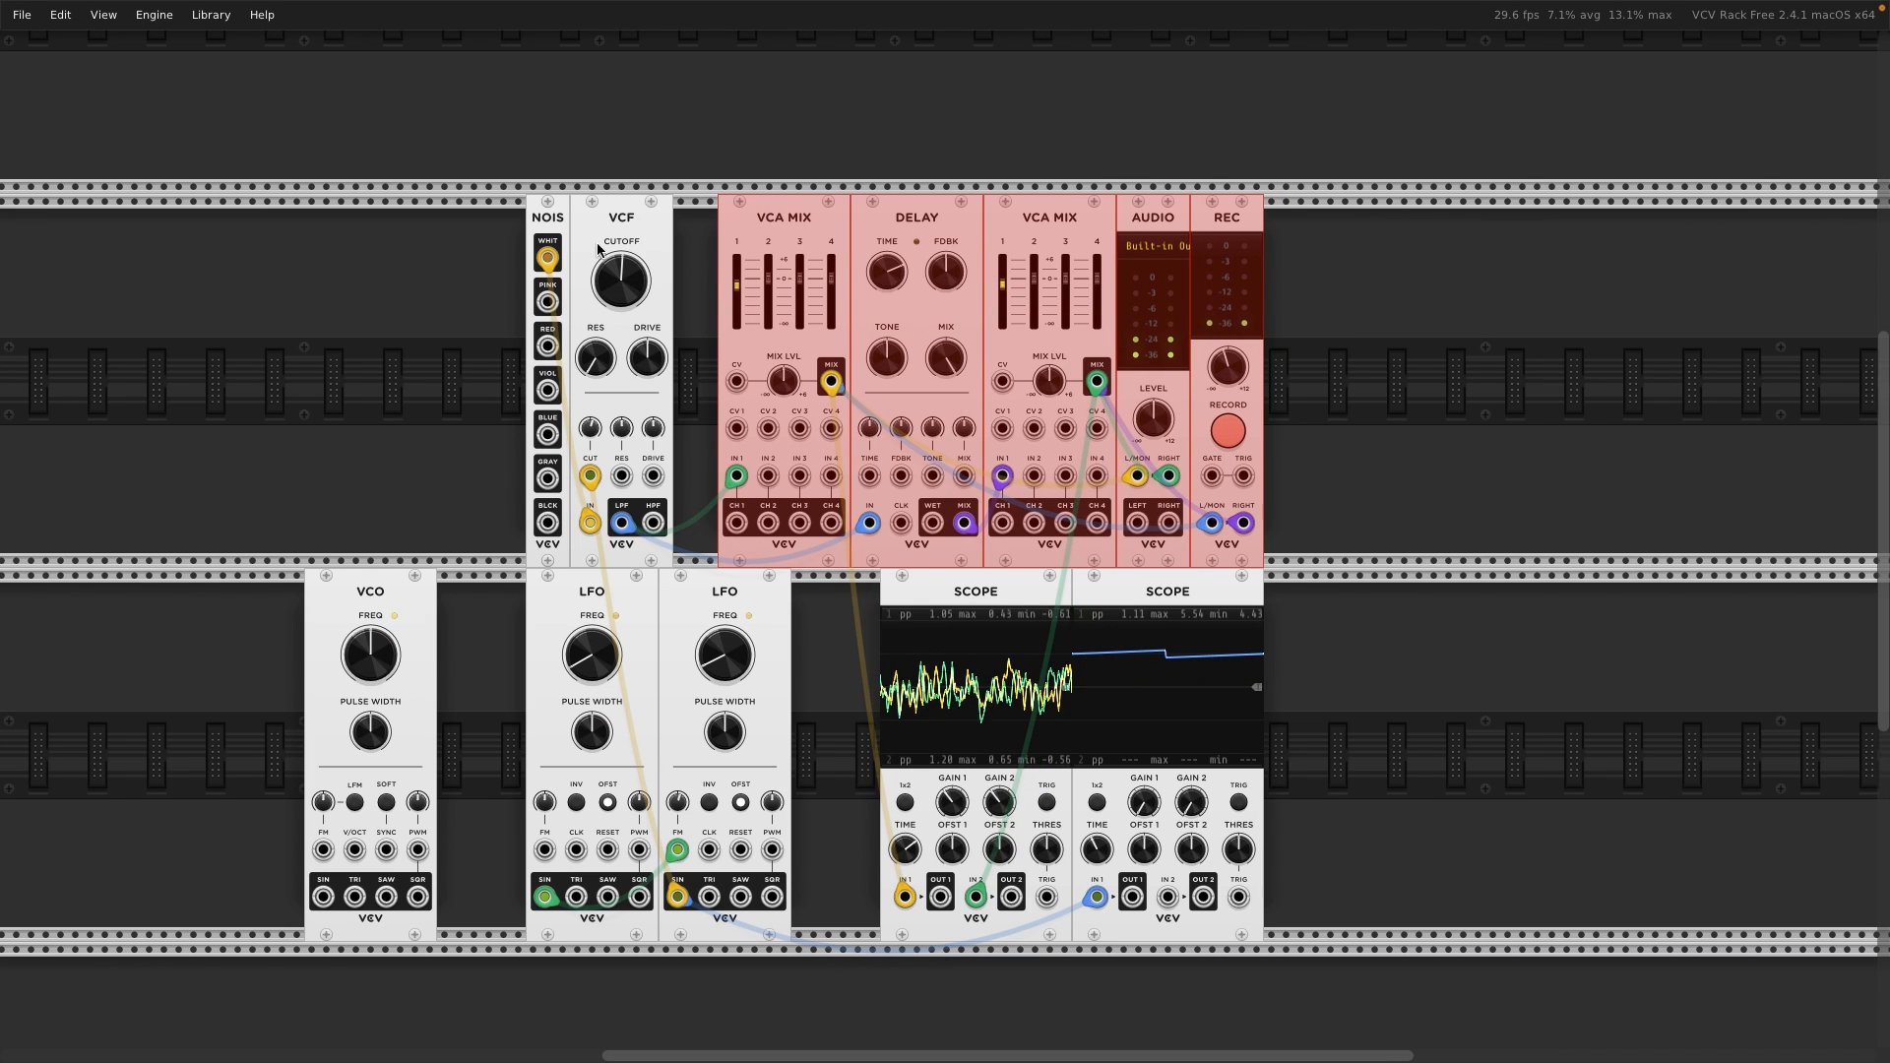
- Move the Noise and VCF modules together so they sit flush against the first VCA MIX
click(375, 304)
drag(451, 304, 605, 302)
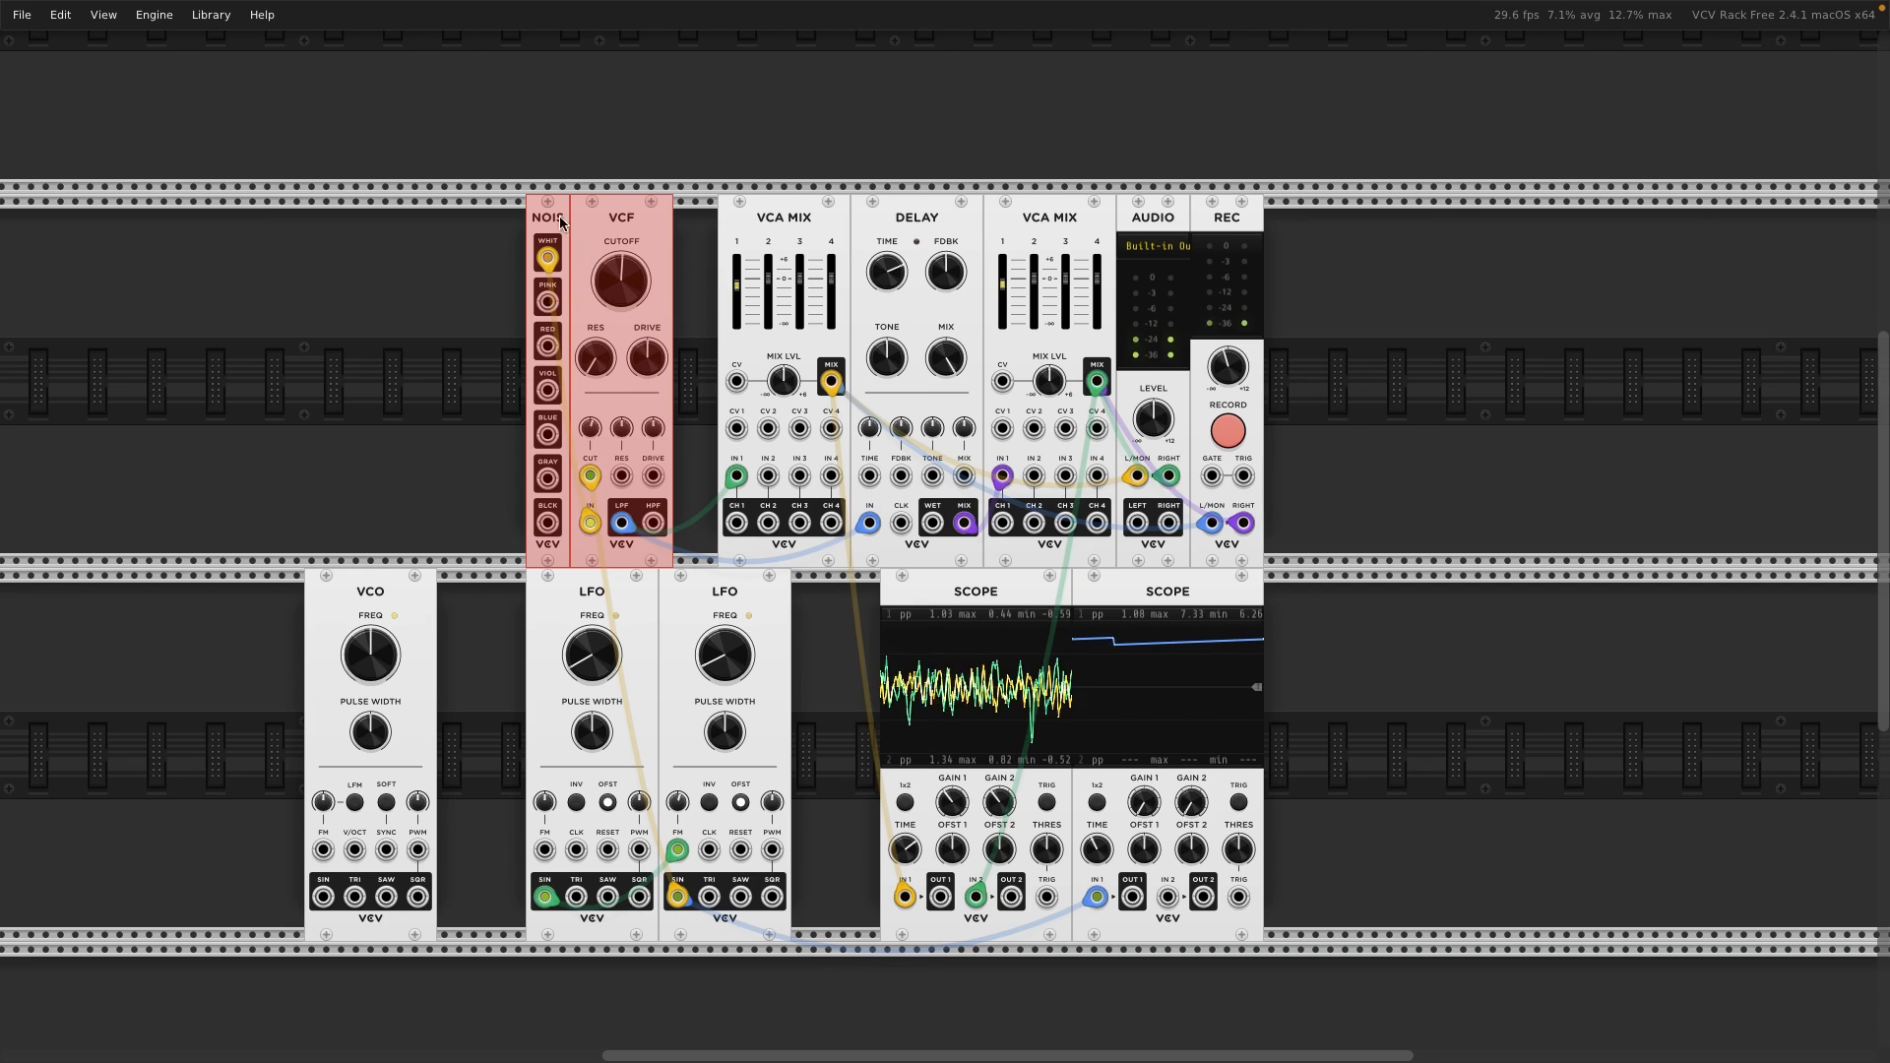
drag(560, 216, 604, 217)
click(480, 290)
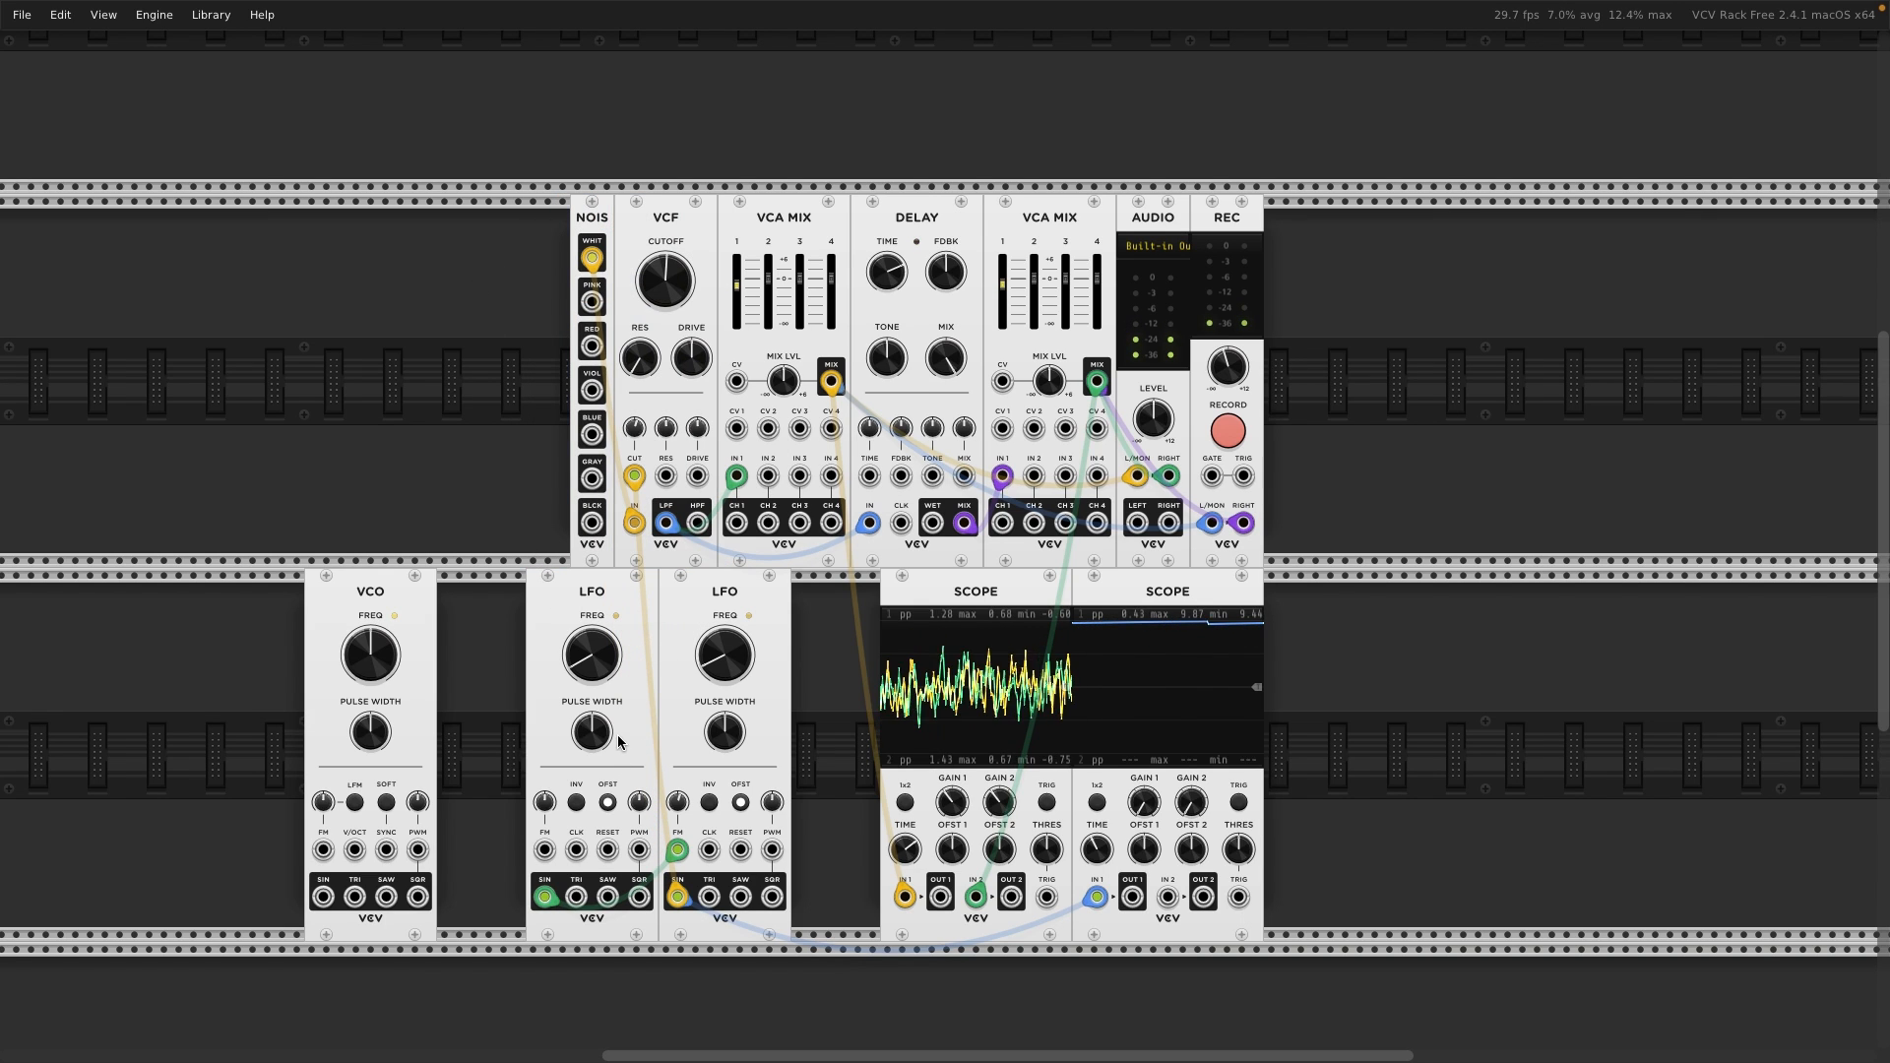
- Adjust the VCF's cutoff frequency and set its cutoff frequency CV to 14.133%
mouse_move(683, 807)
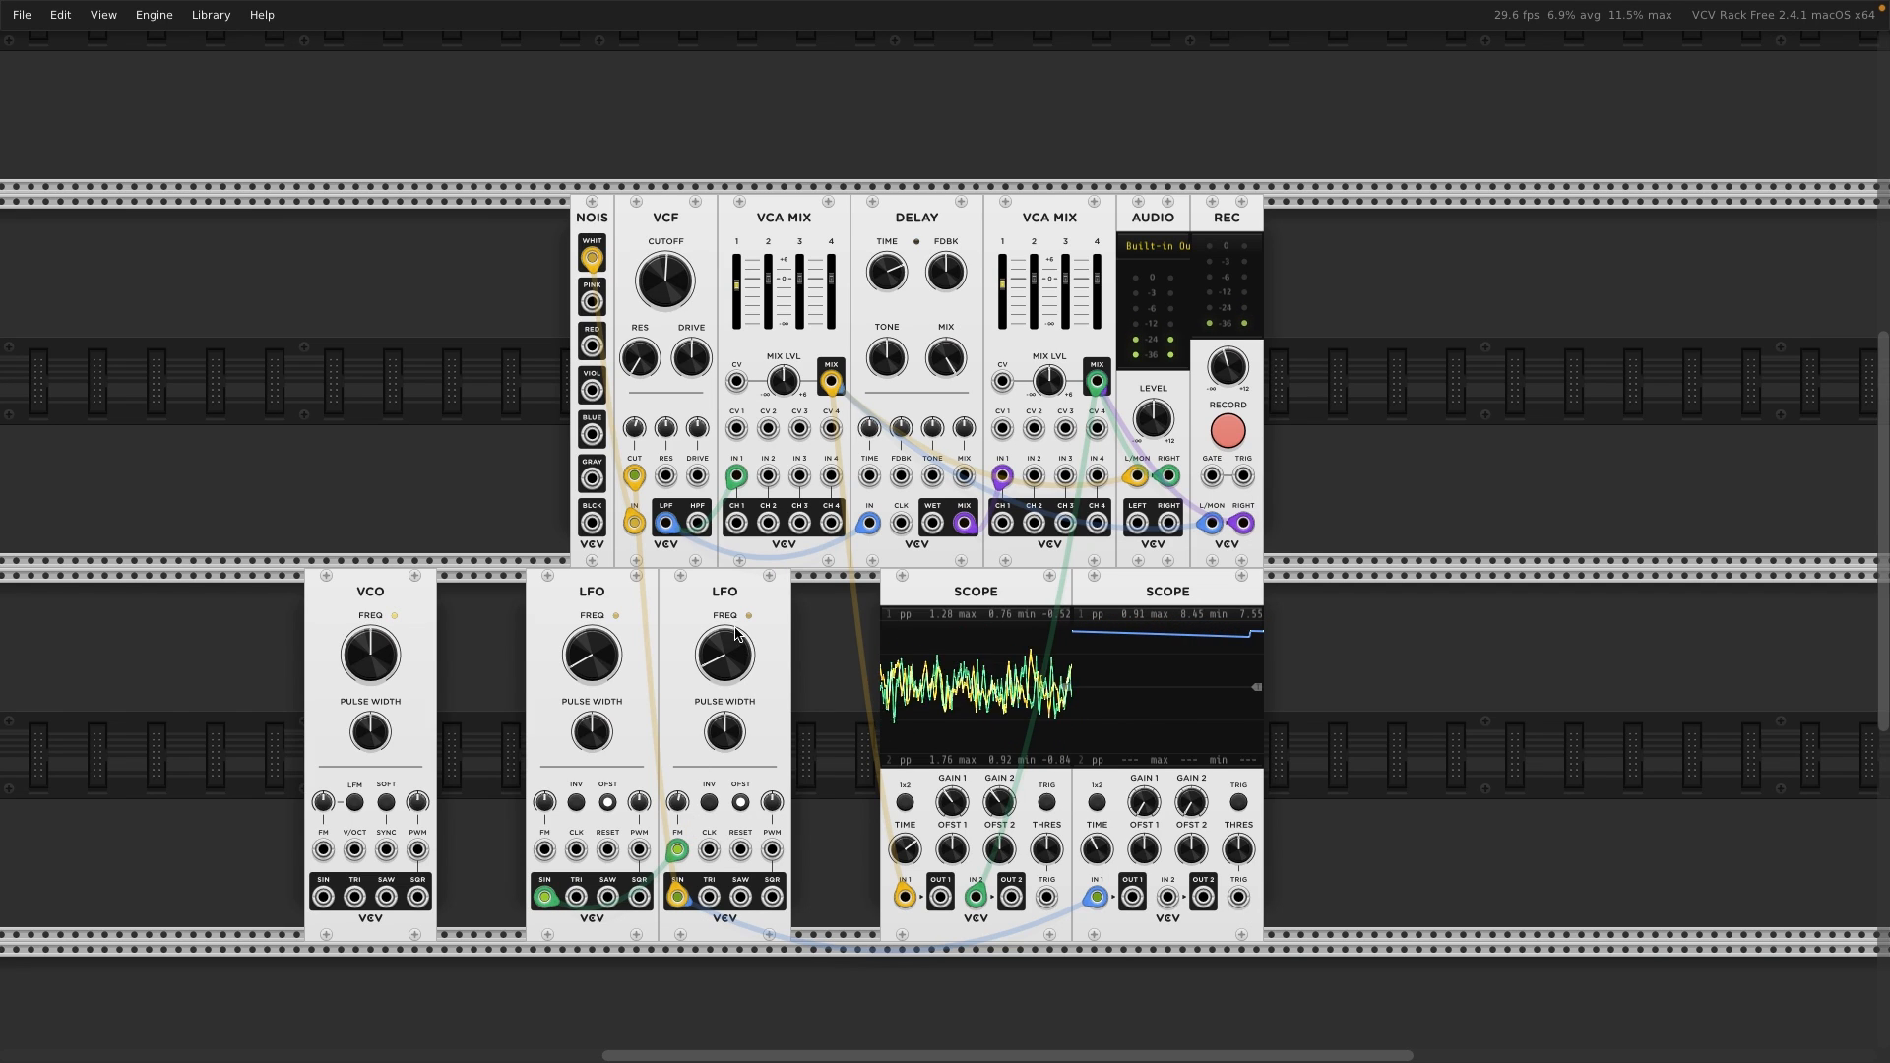
mouse_move(634, 427)
drag(634, 427, 634, 425)
mouse_move(672, 300)
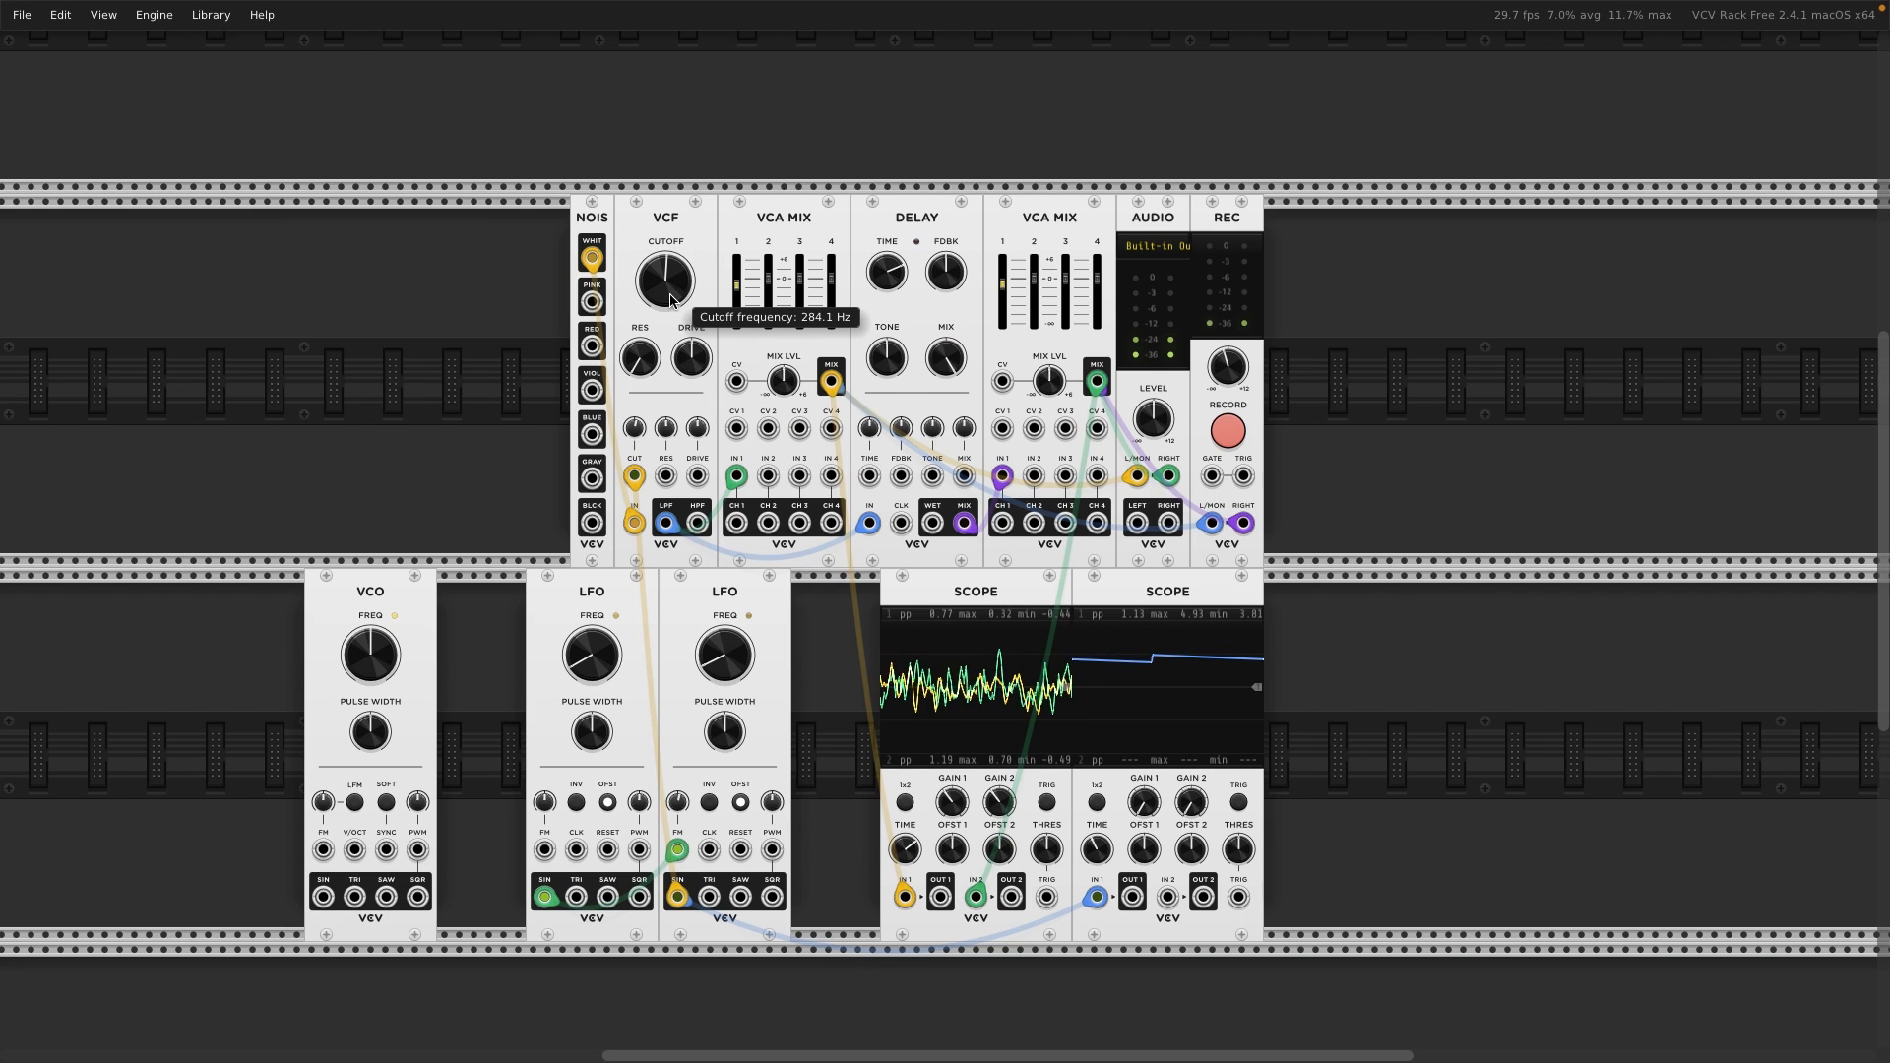
drag(671, 300, 685, 282)
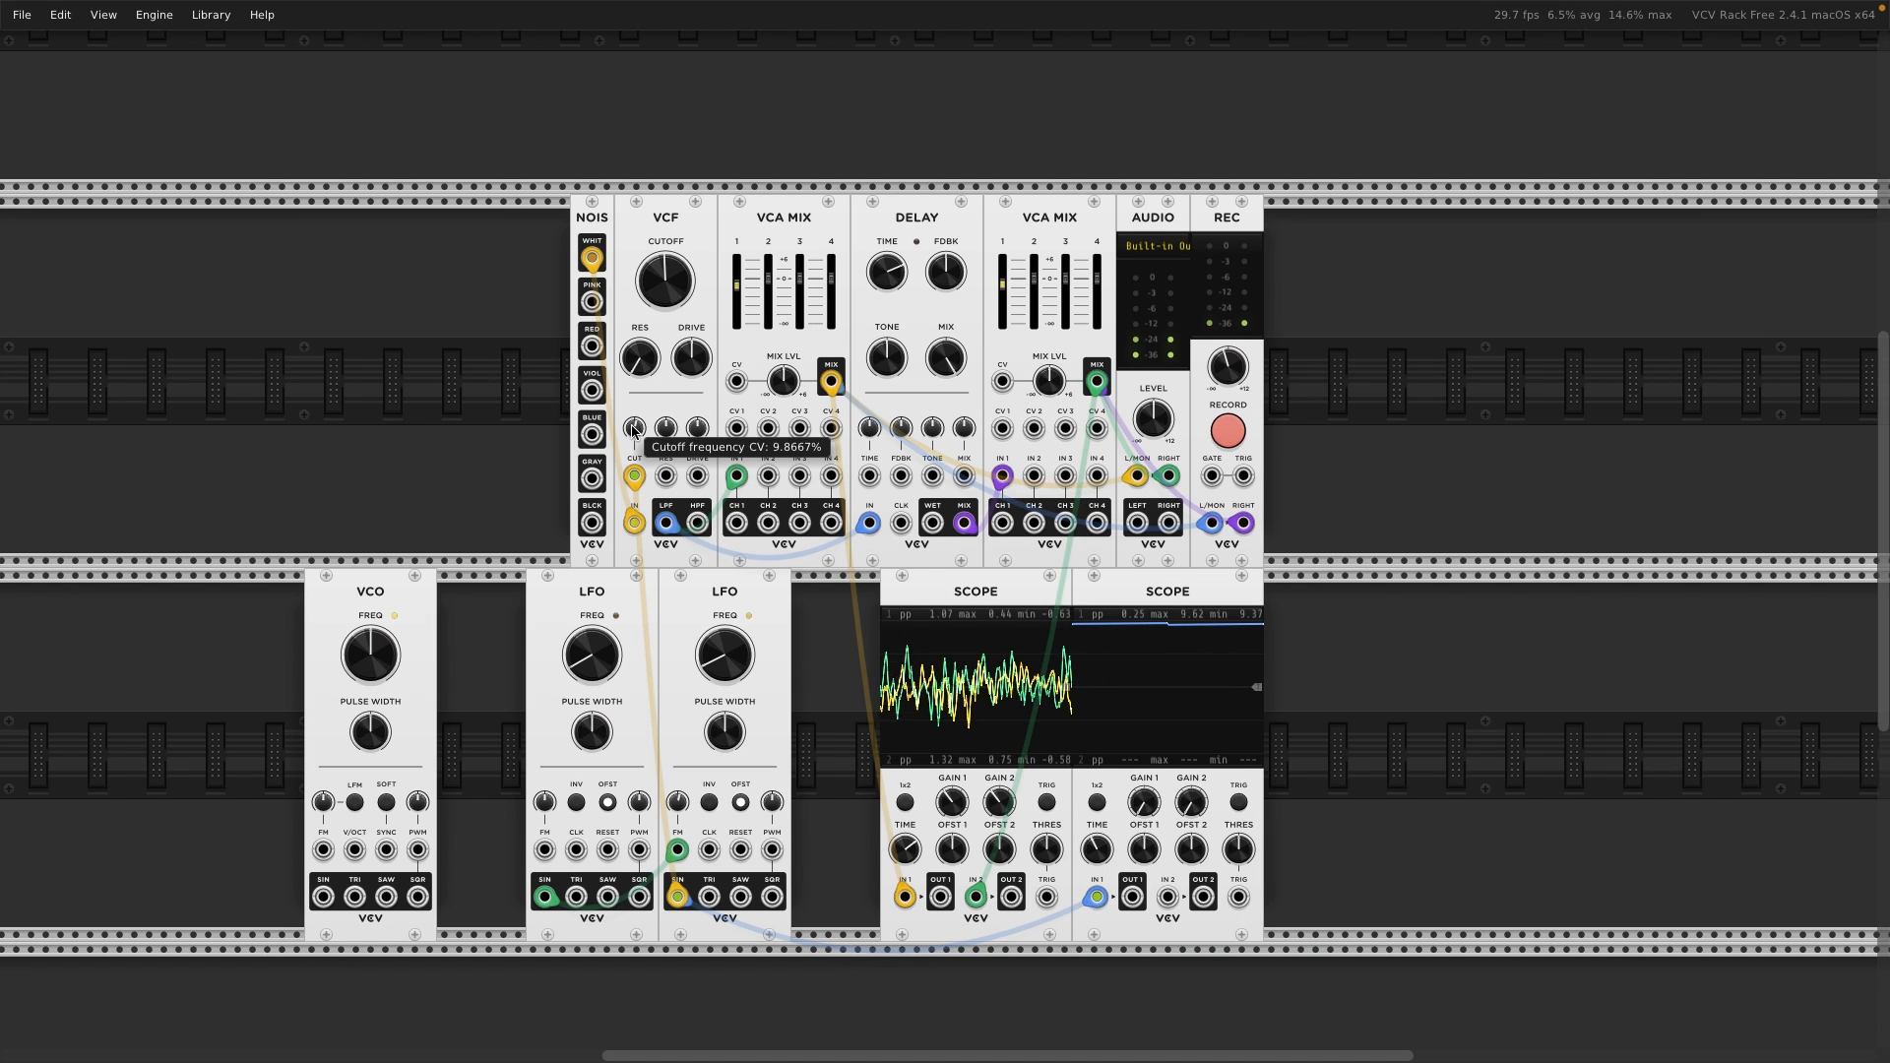
drag(634, 427, 634, 419)
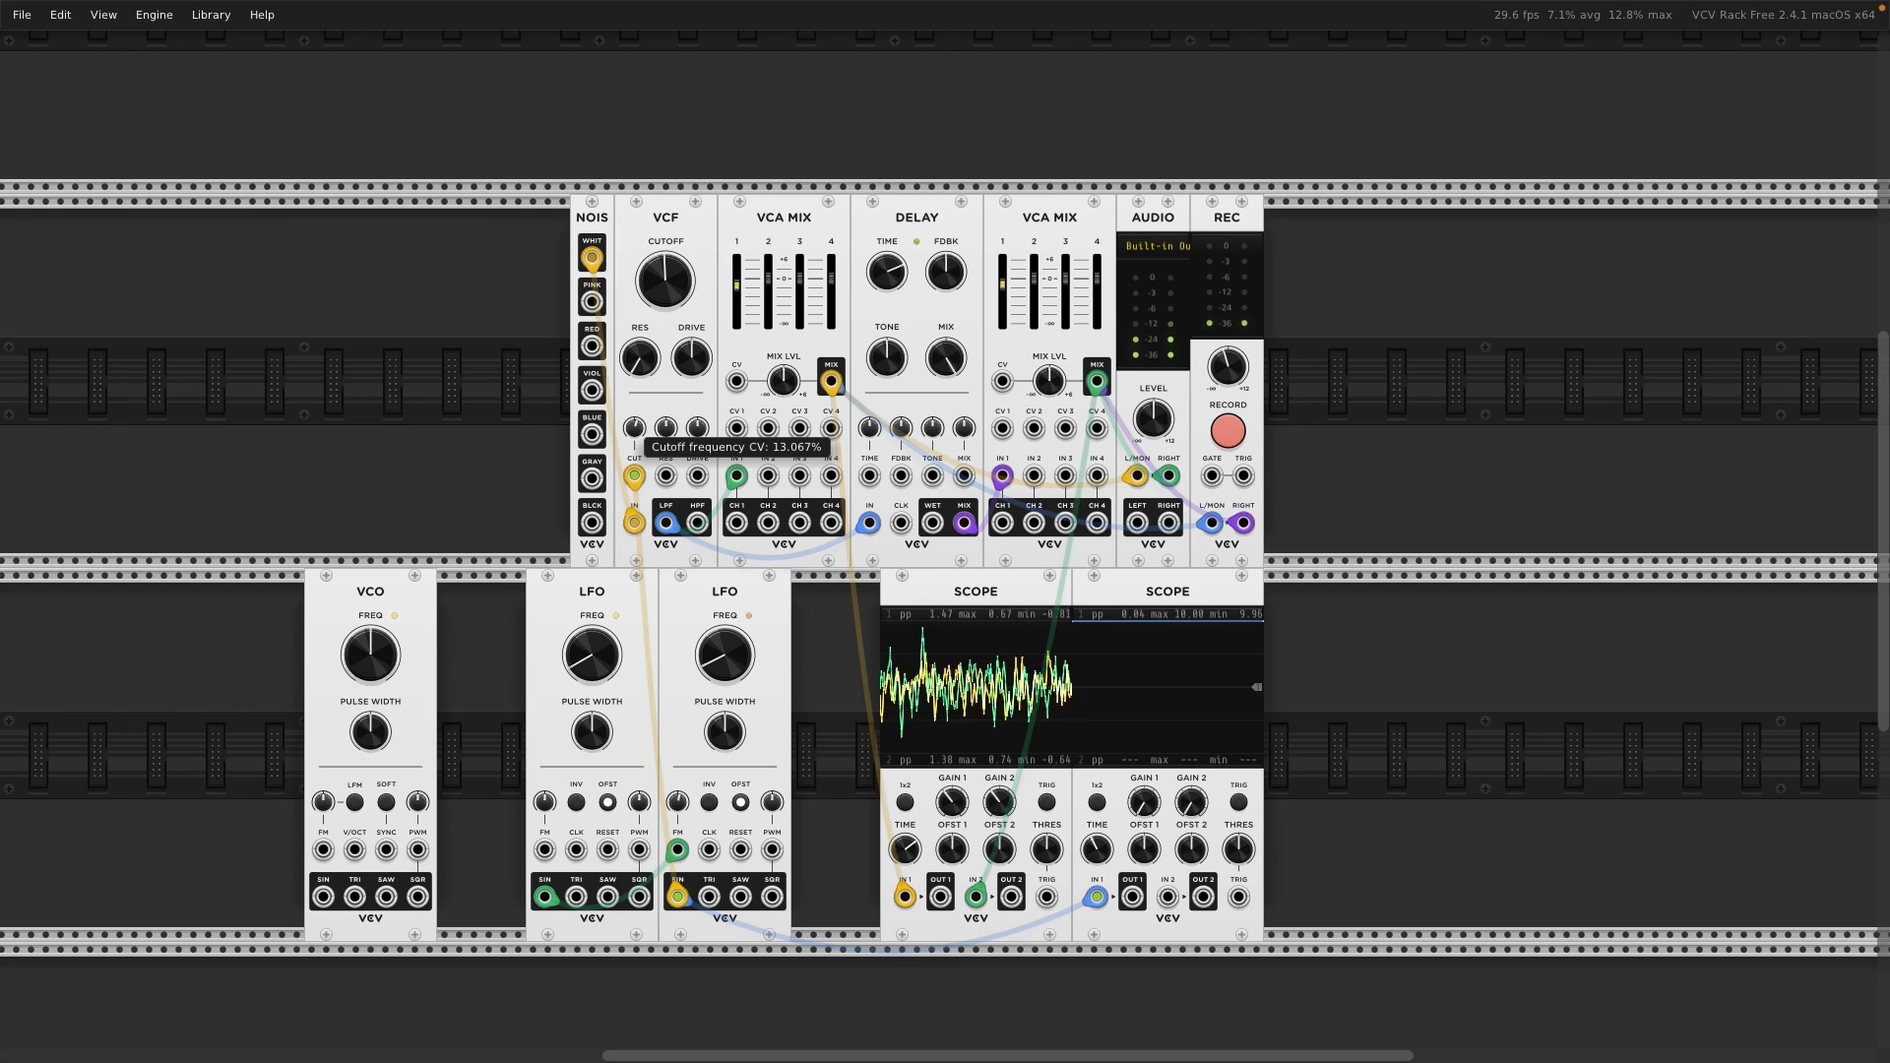
drag(634, 427, 638, 431)
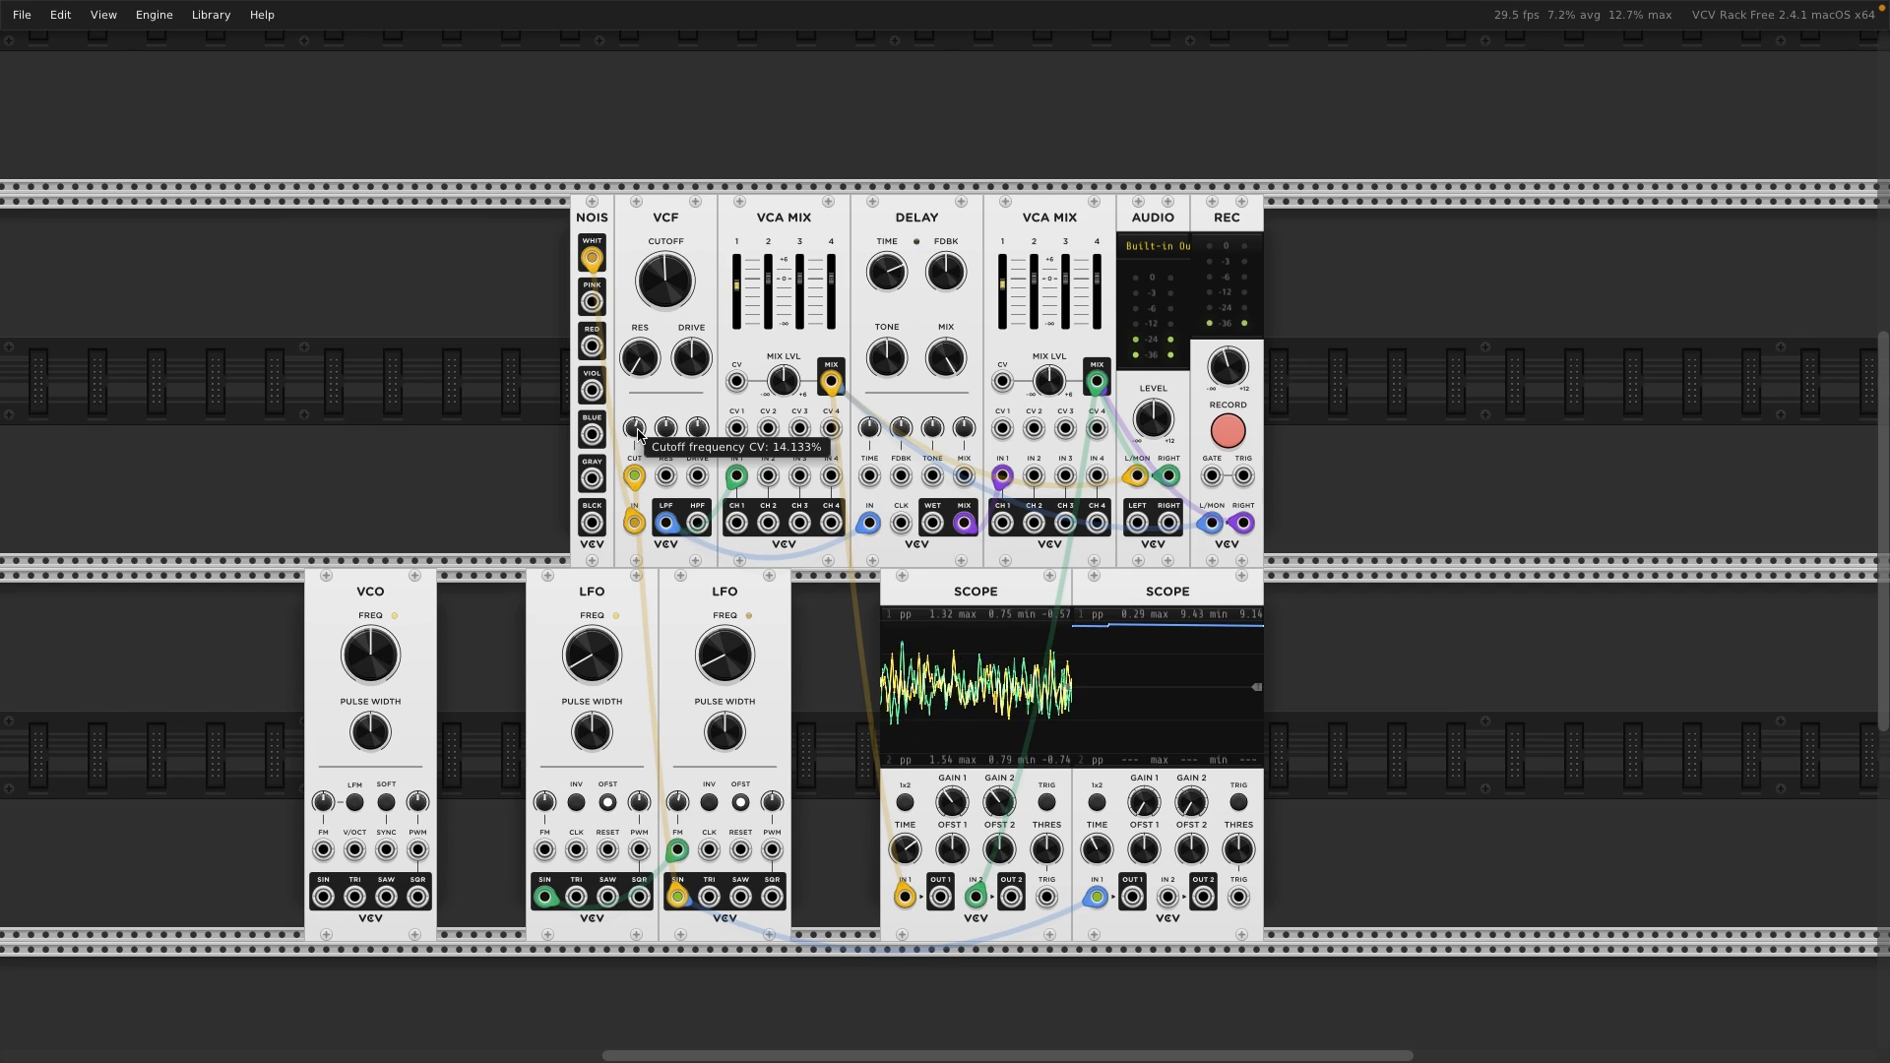
- Move both LFOs together so they sit flush against the first Scope
drag(497, 701, 725, 665)
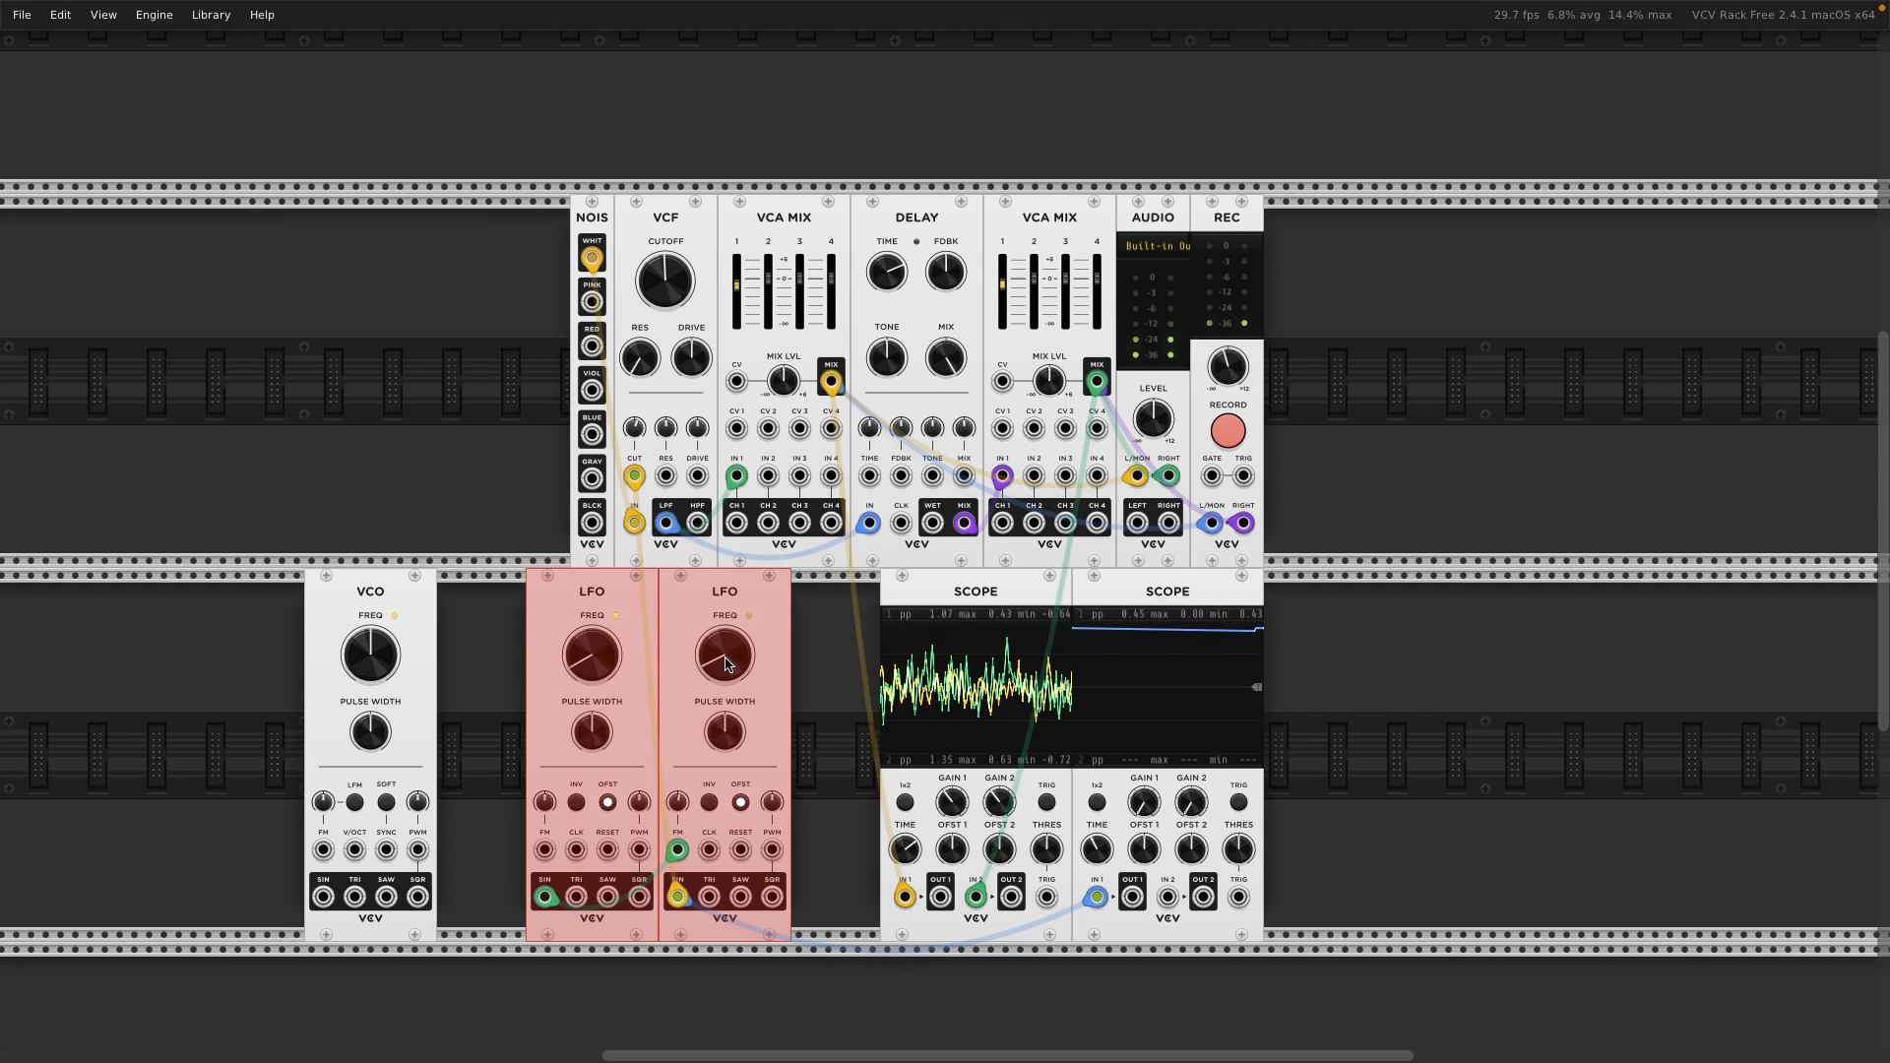
drag(587, 582, 671, 577)
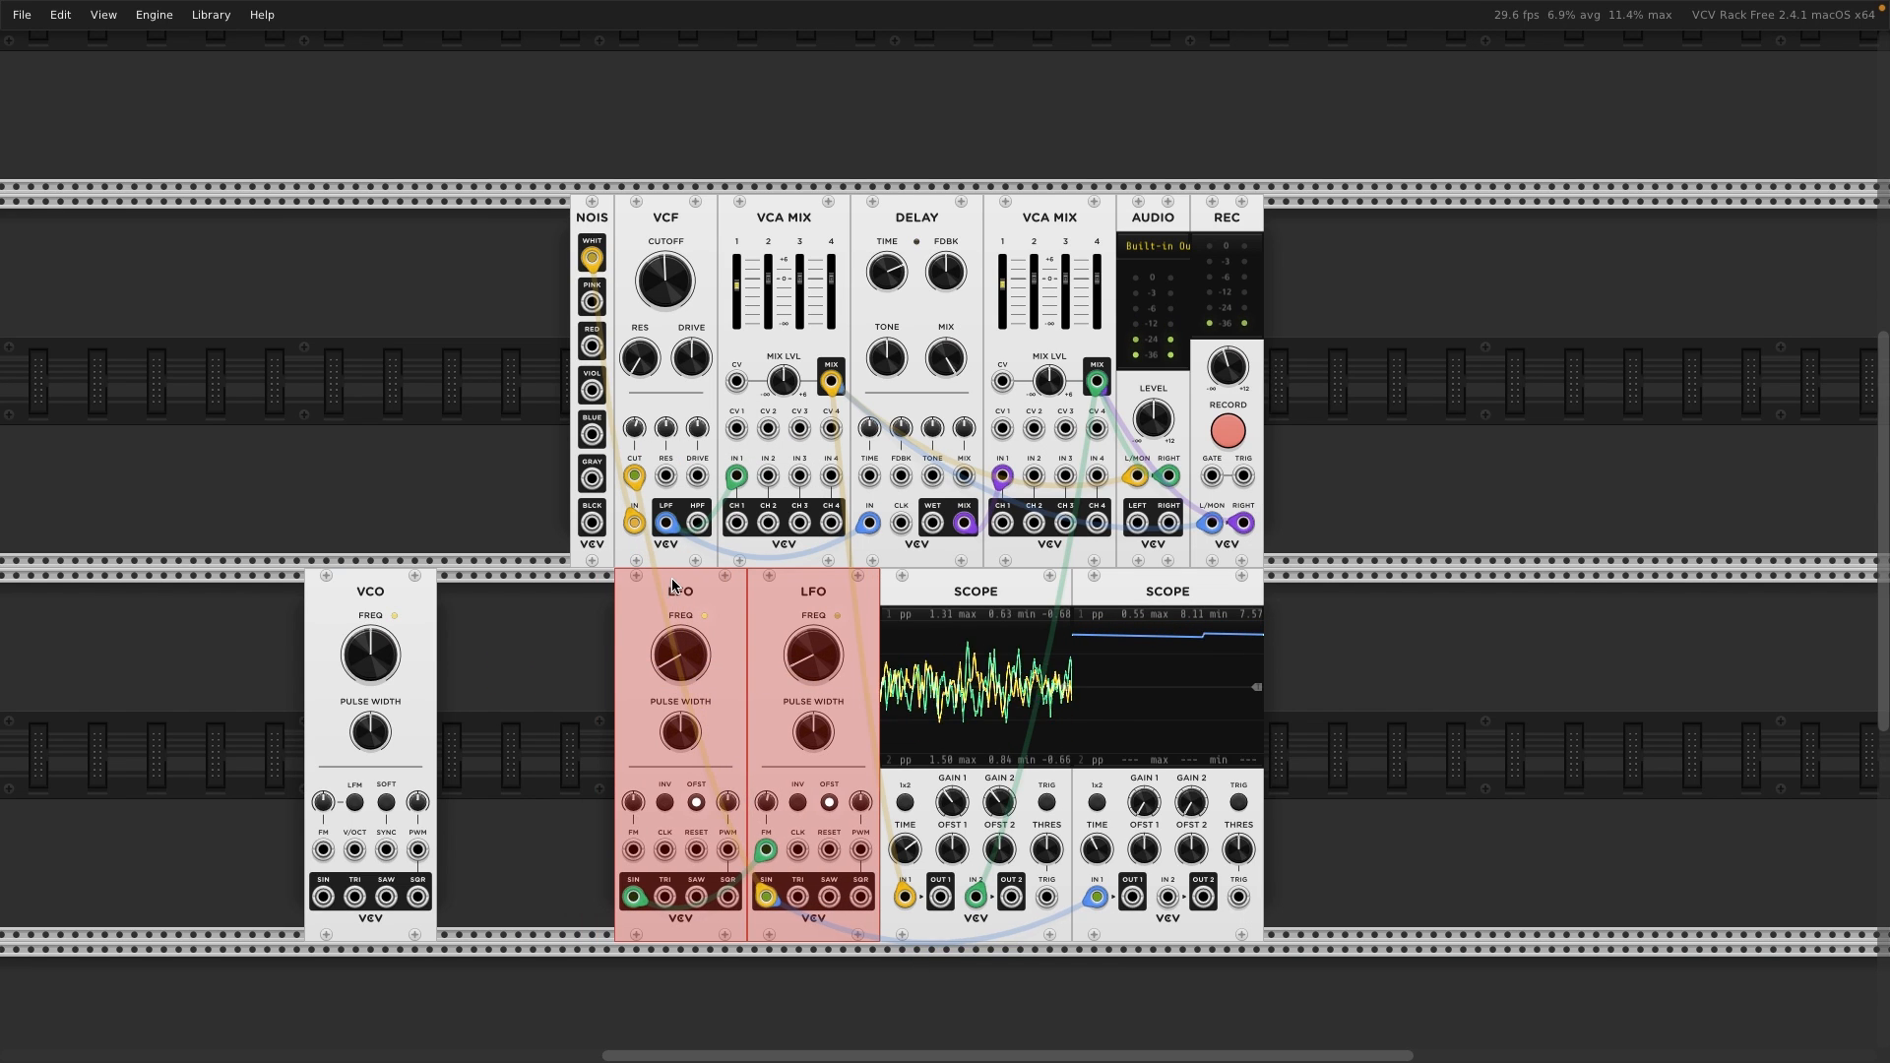
click(583, 647)
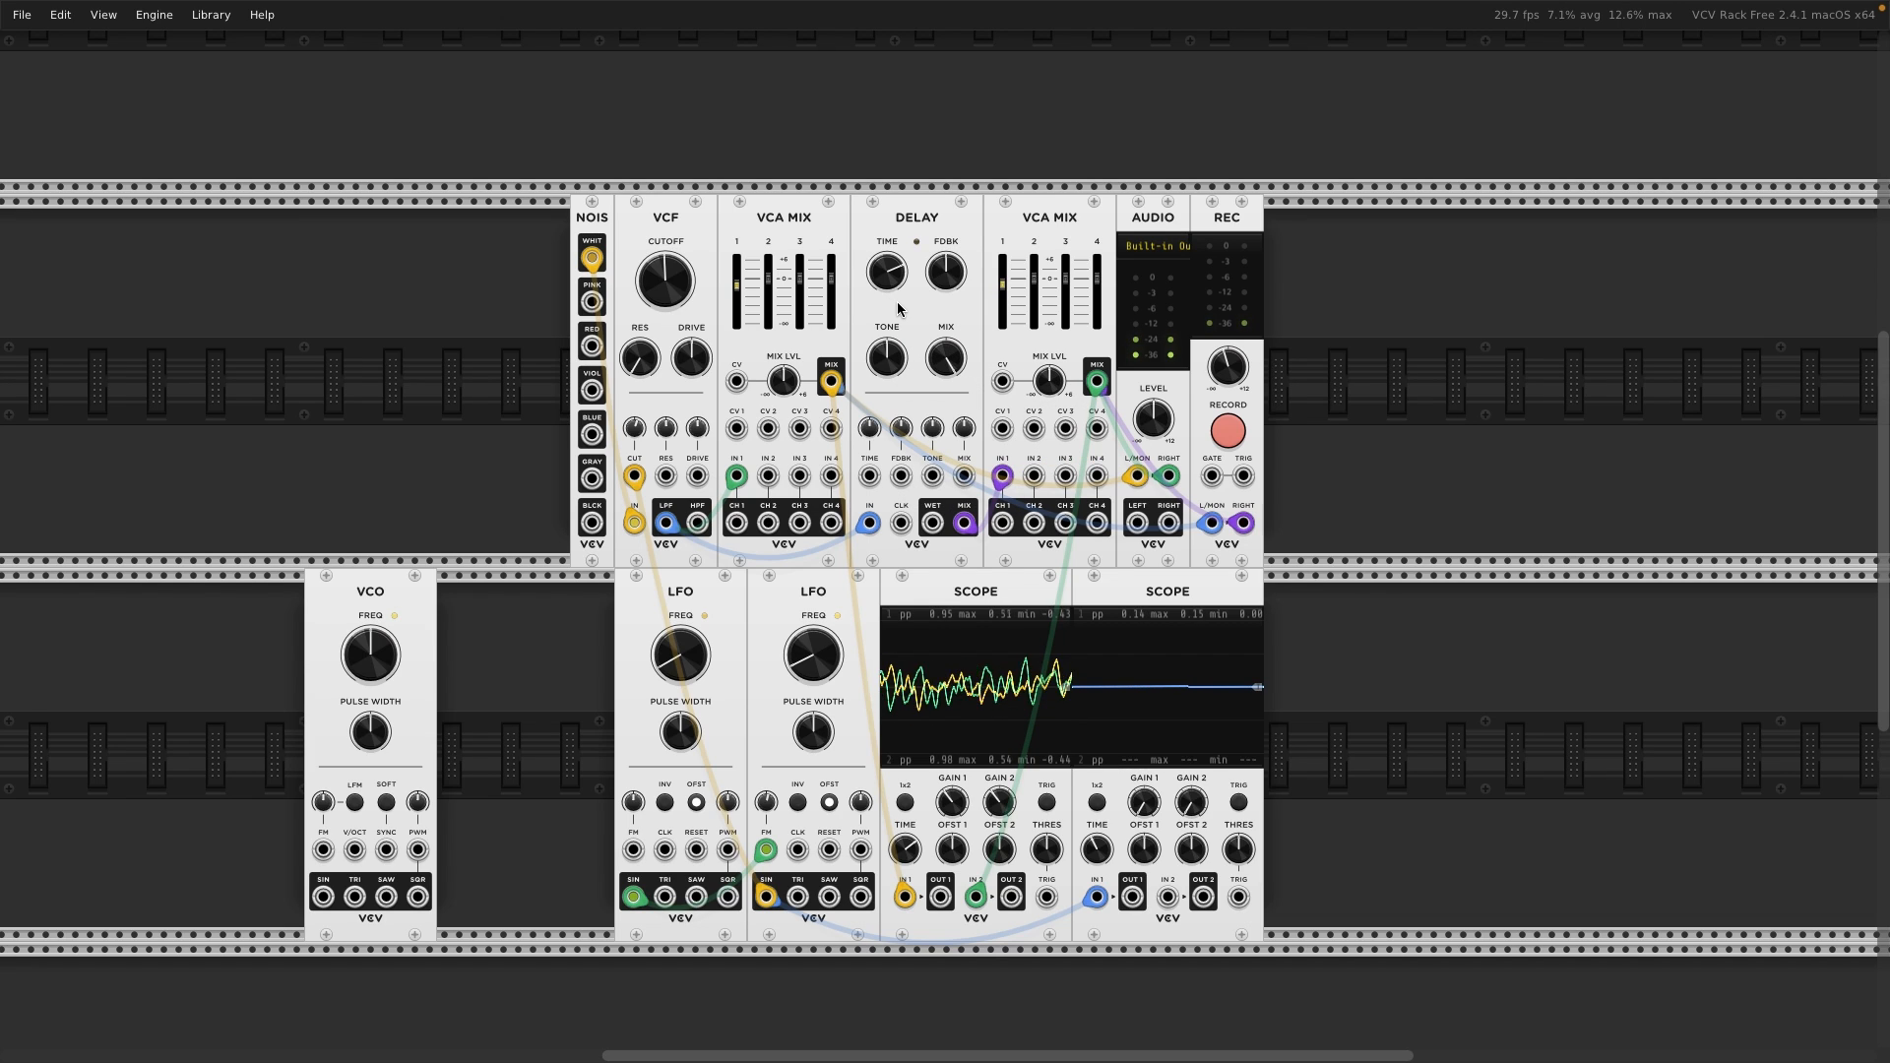
- Lower the Delay's tone setting
mouse_move(675, 277)
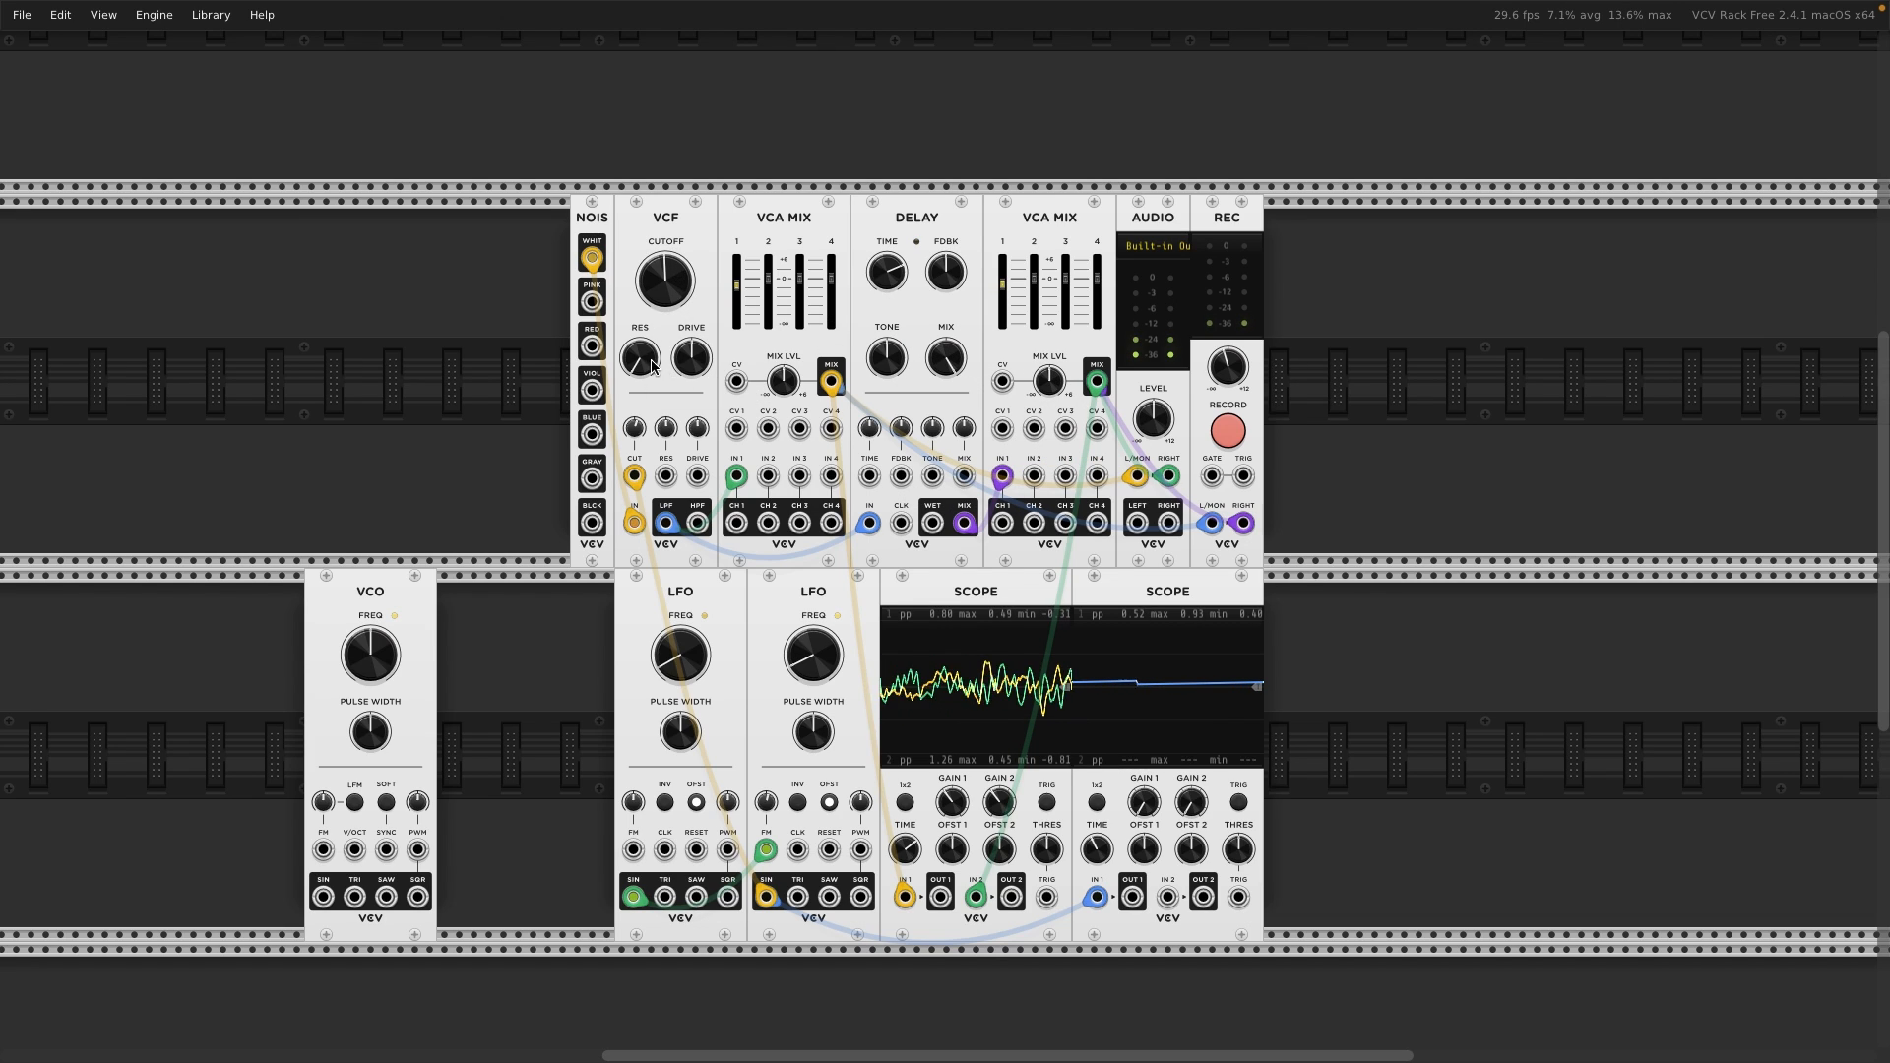
mouse_move(944, 357)
drag(887, 348, 887, 477)
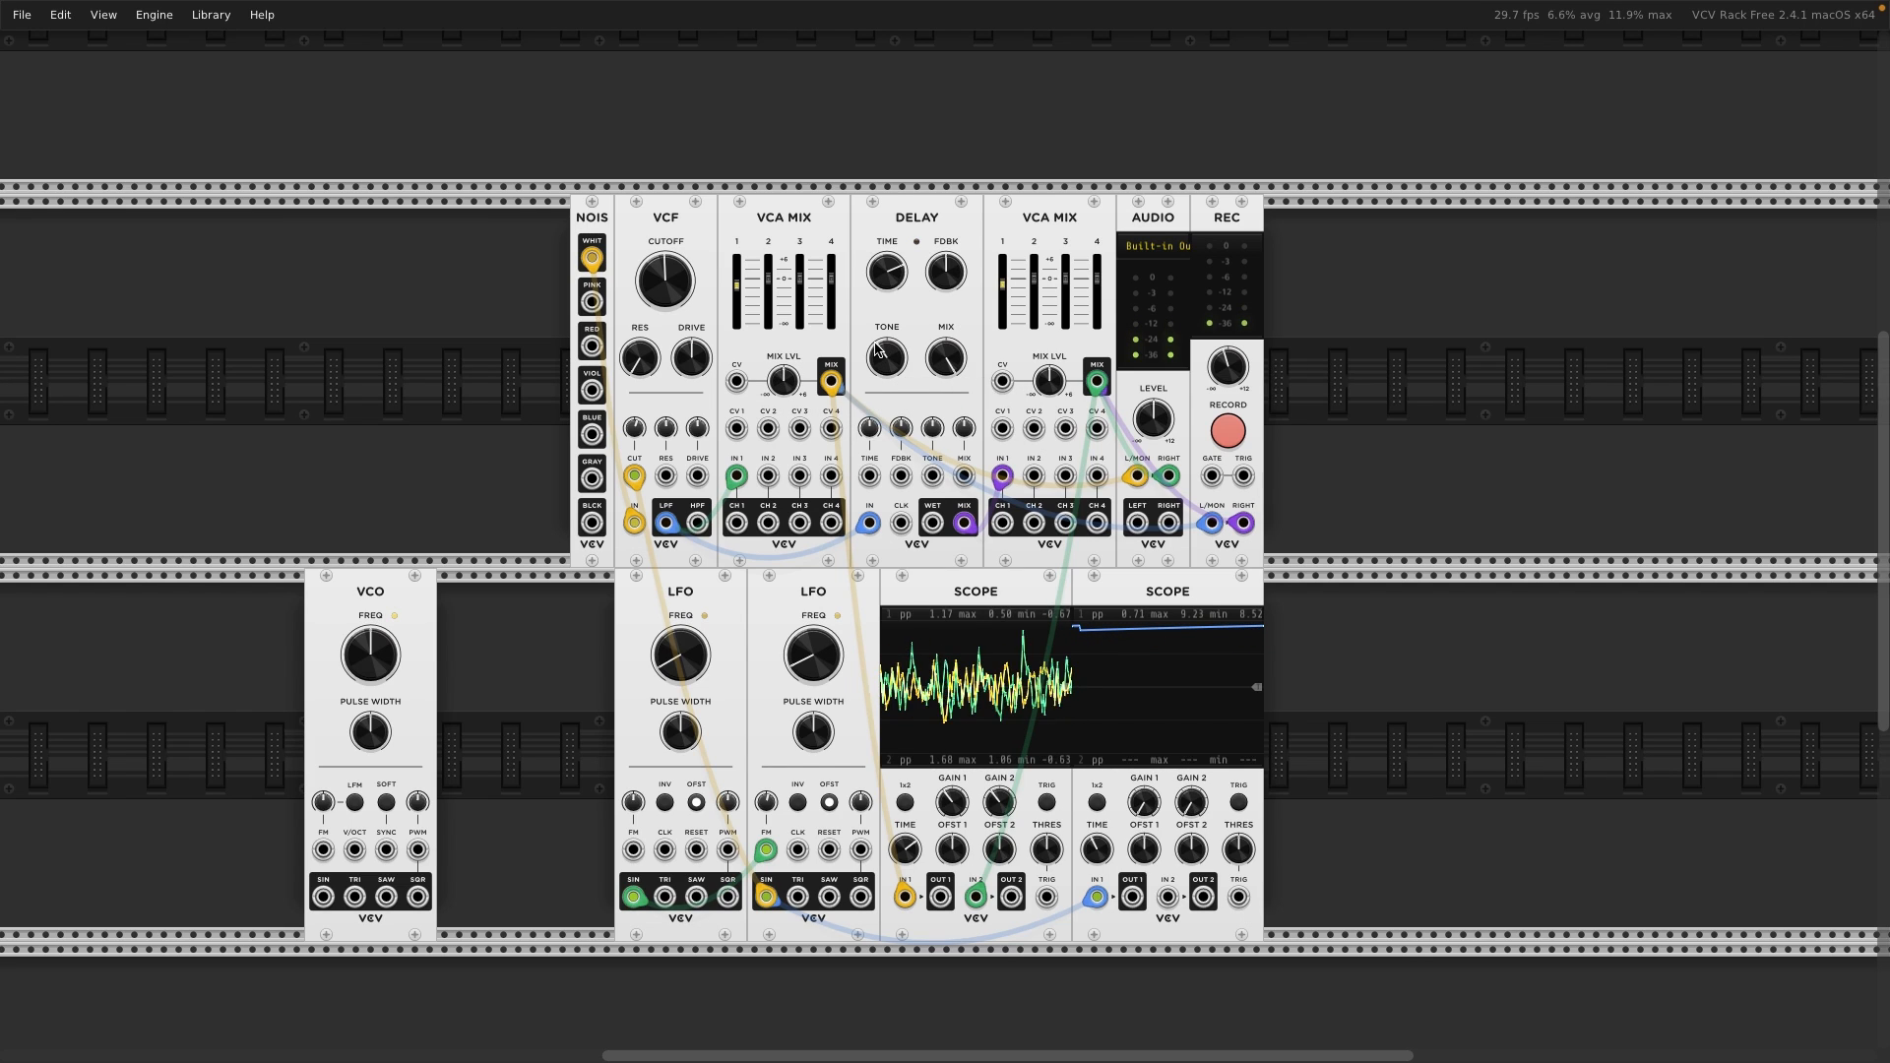
mouse_move(641, 365)
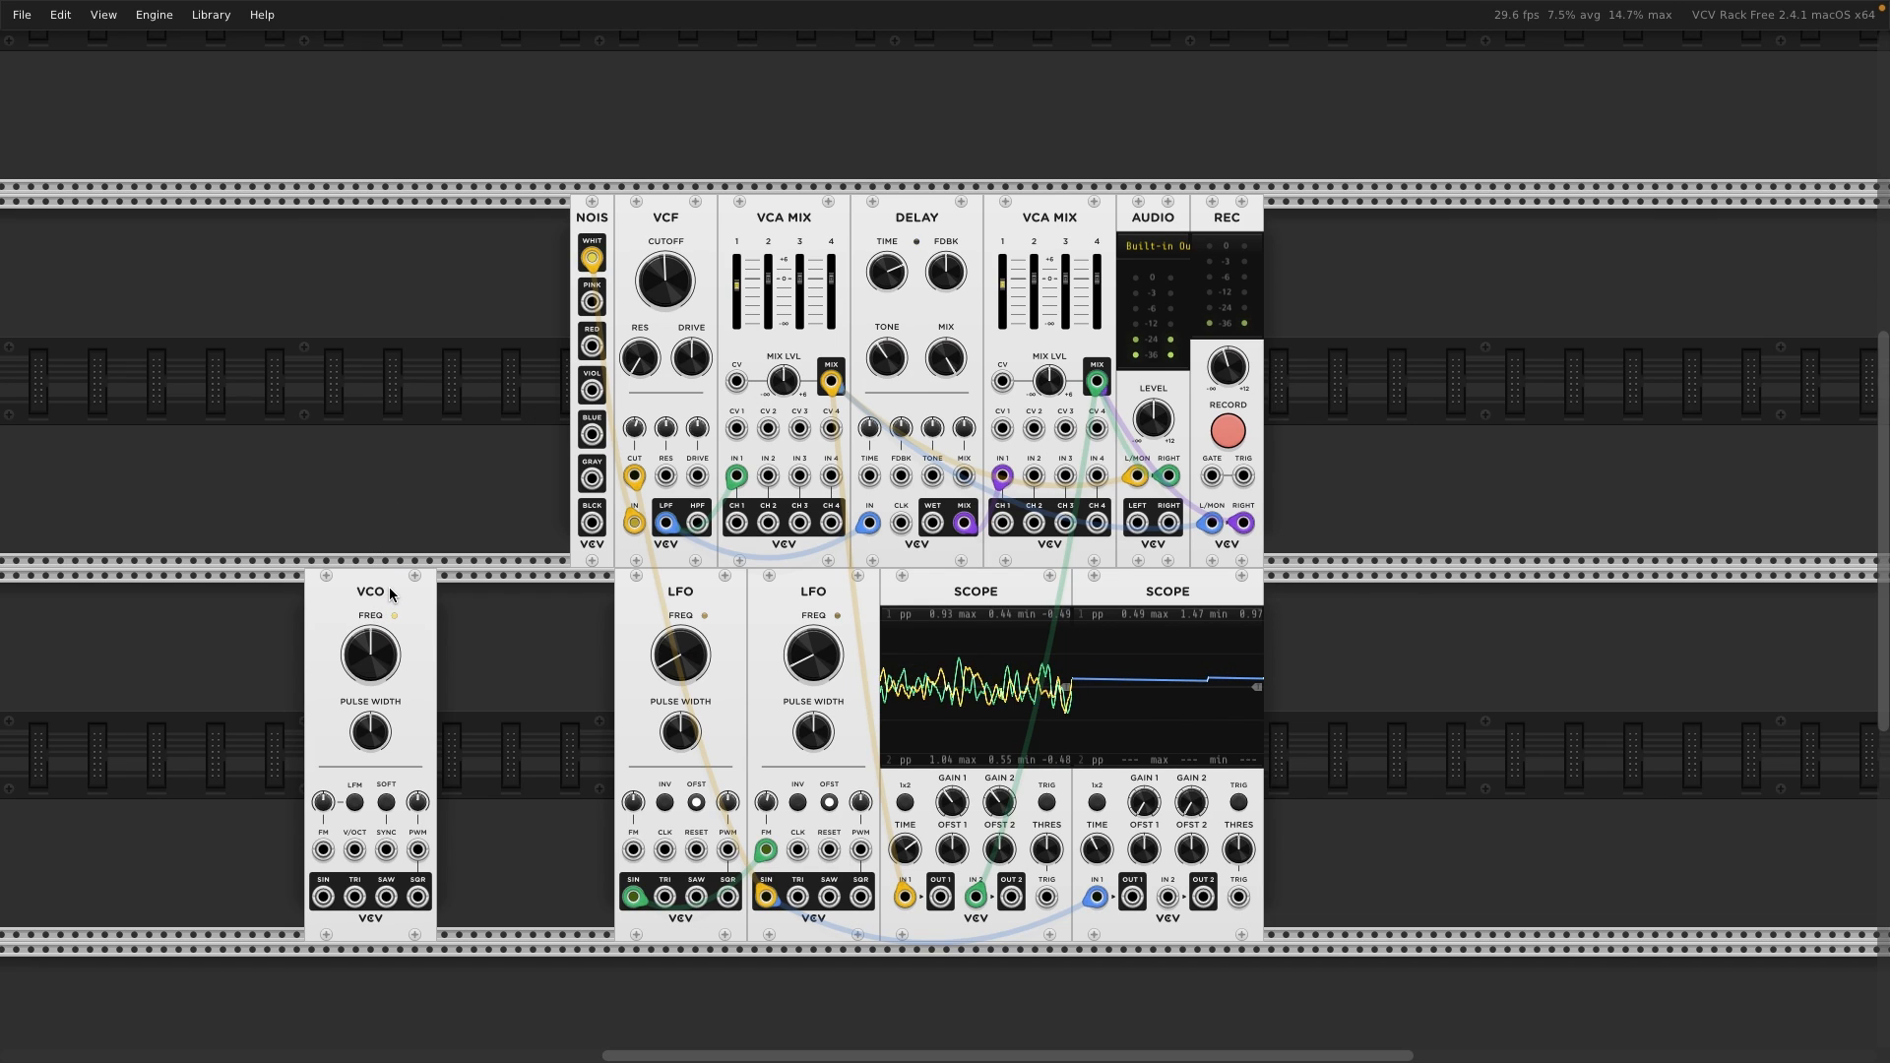
- Shift the VCO slightly toward the LFOs, add a second VCF, and place it flush against the VCO
drag(390, 591, 399, 589)
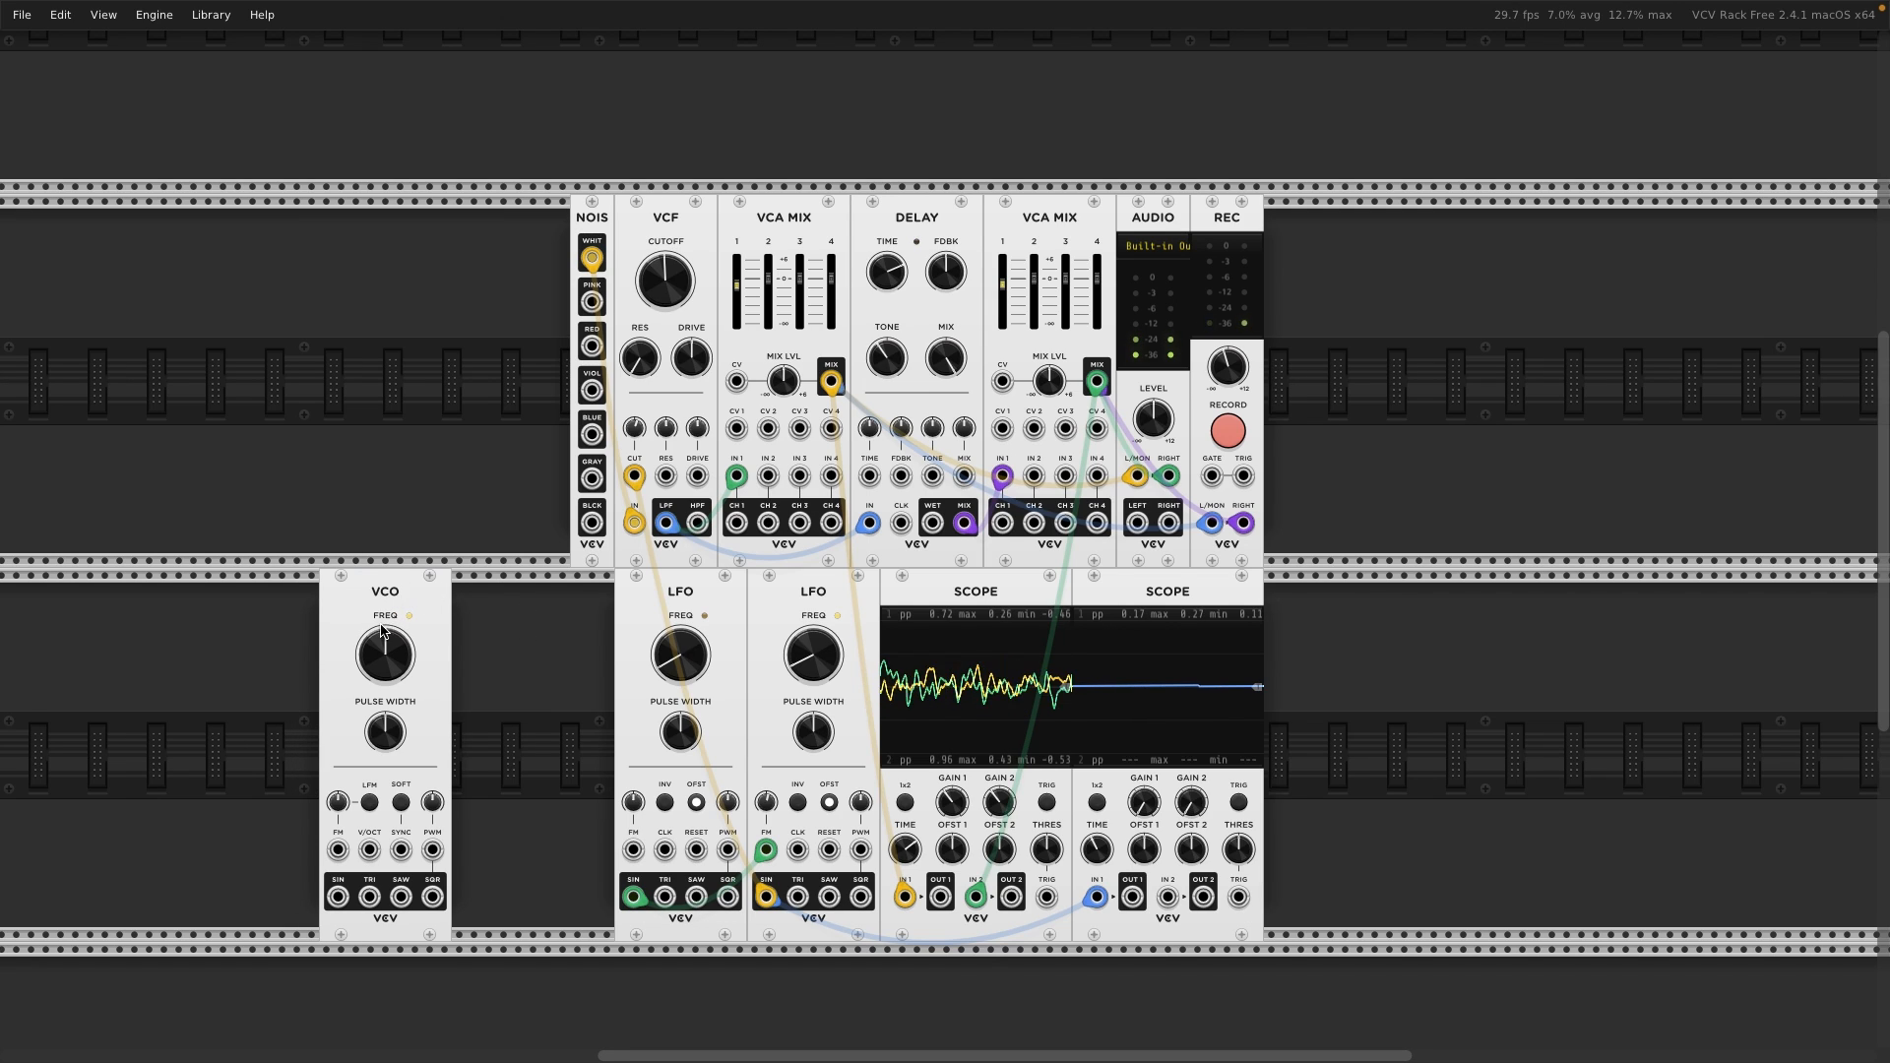
right_click(532, 688)
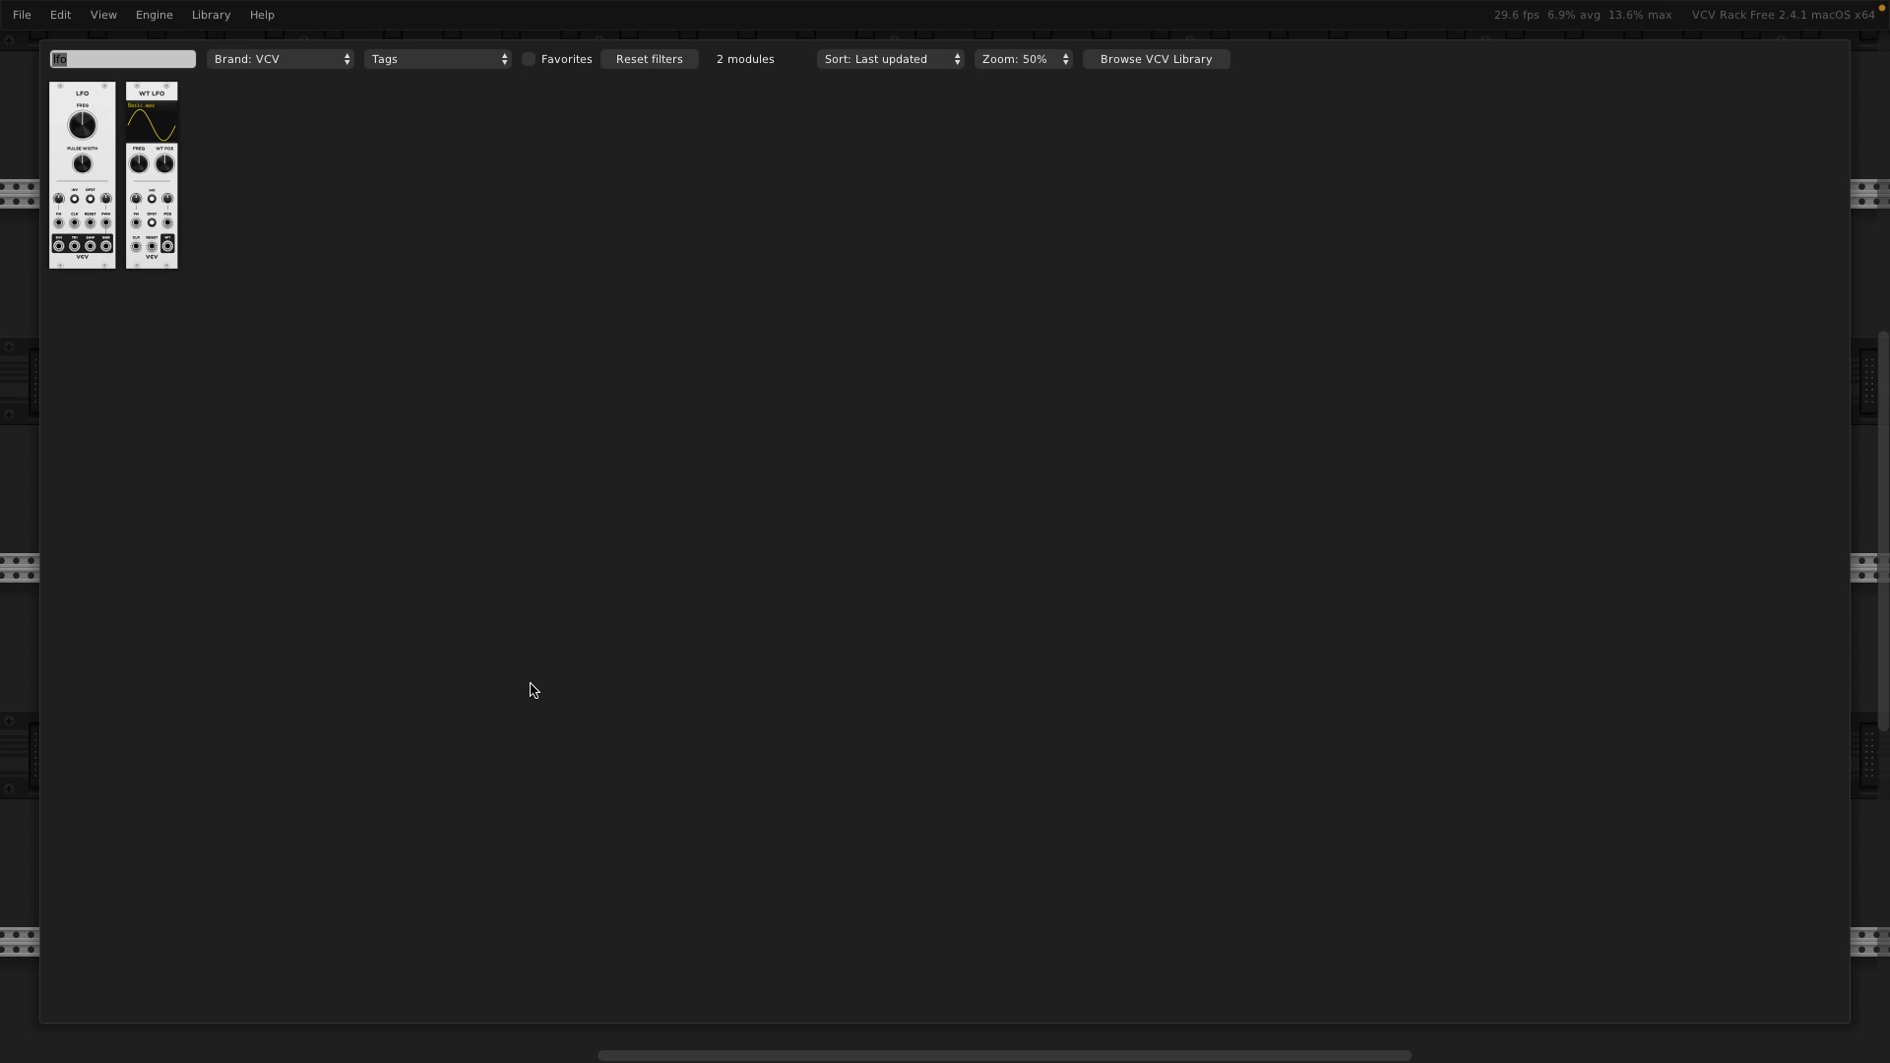
text(vcf)
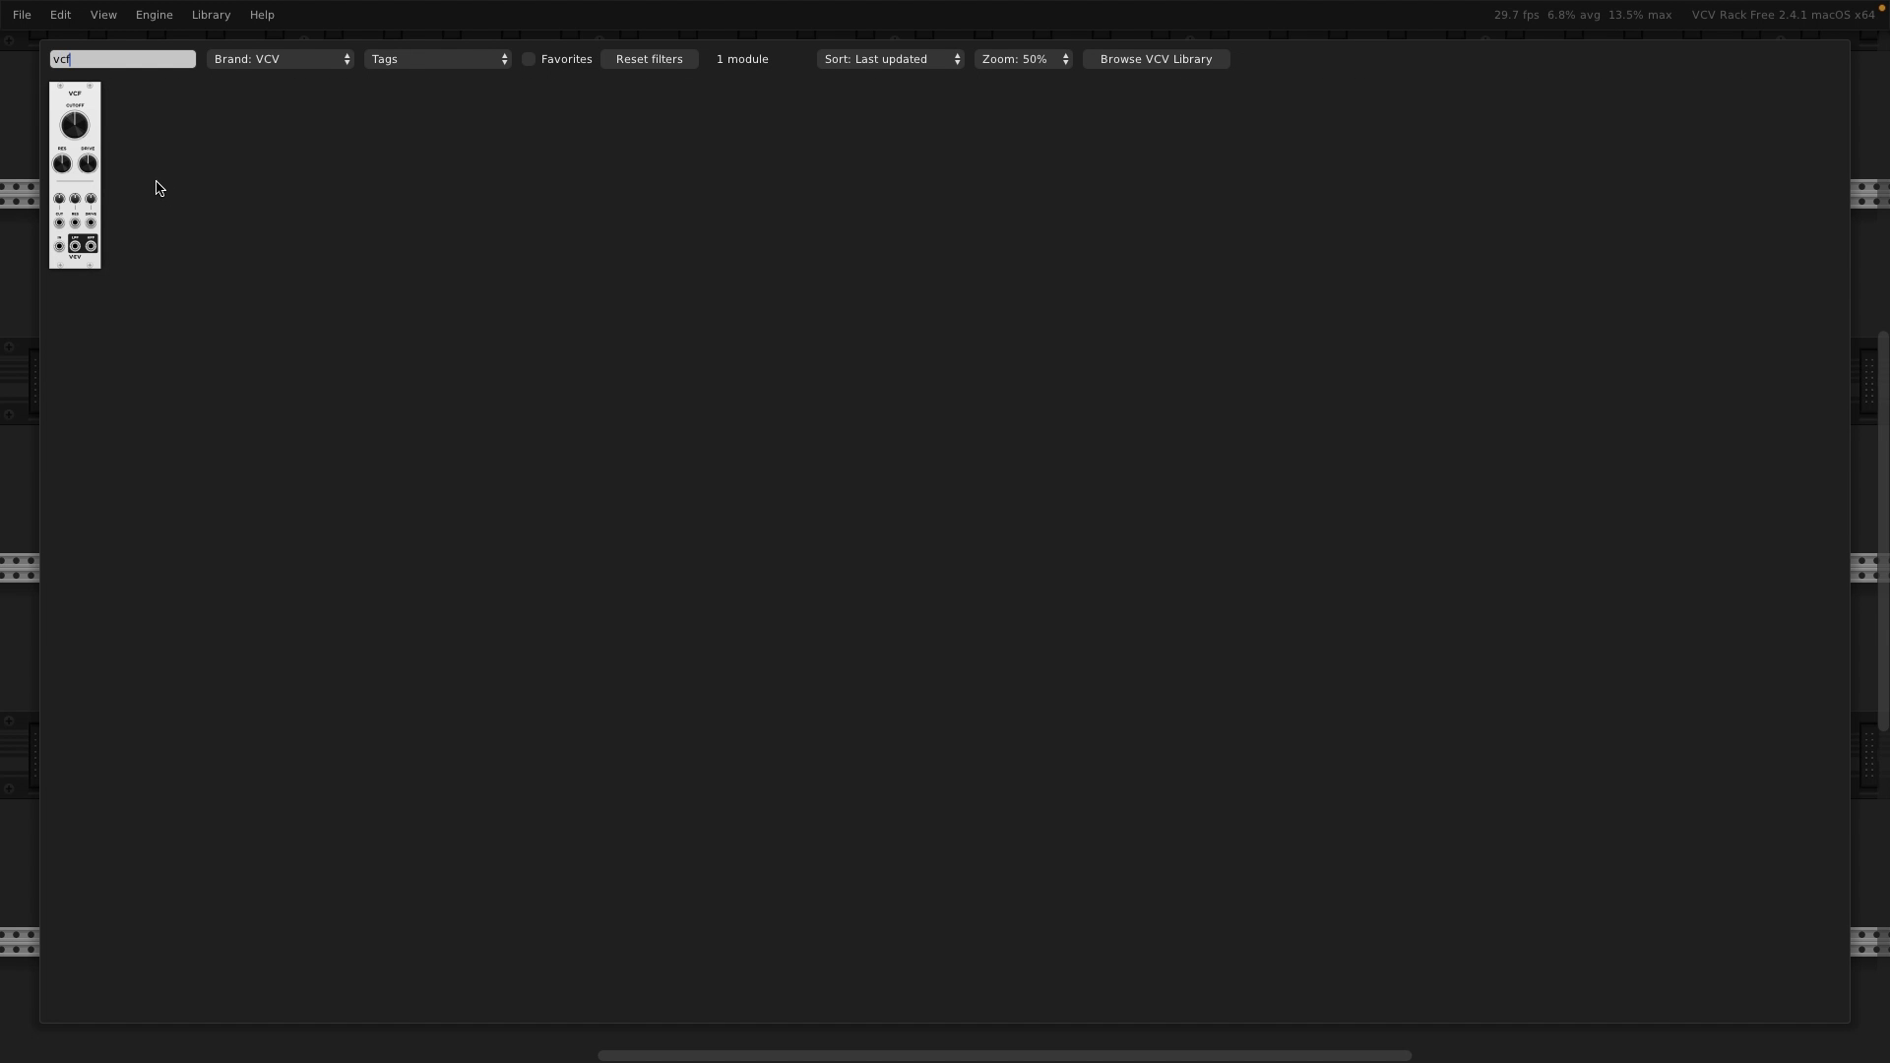
click(89, 99)
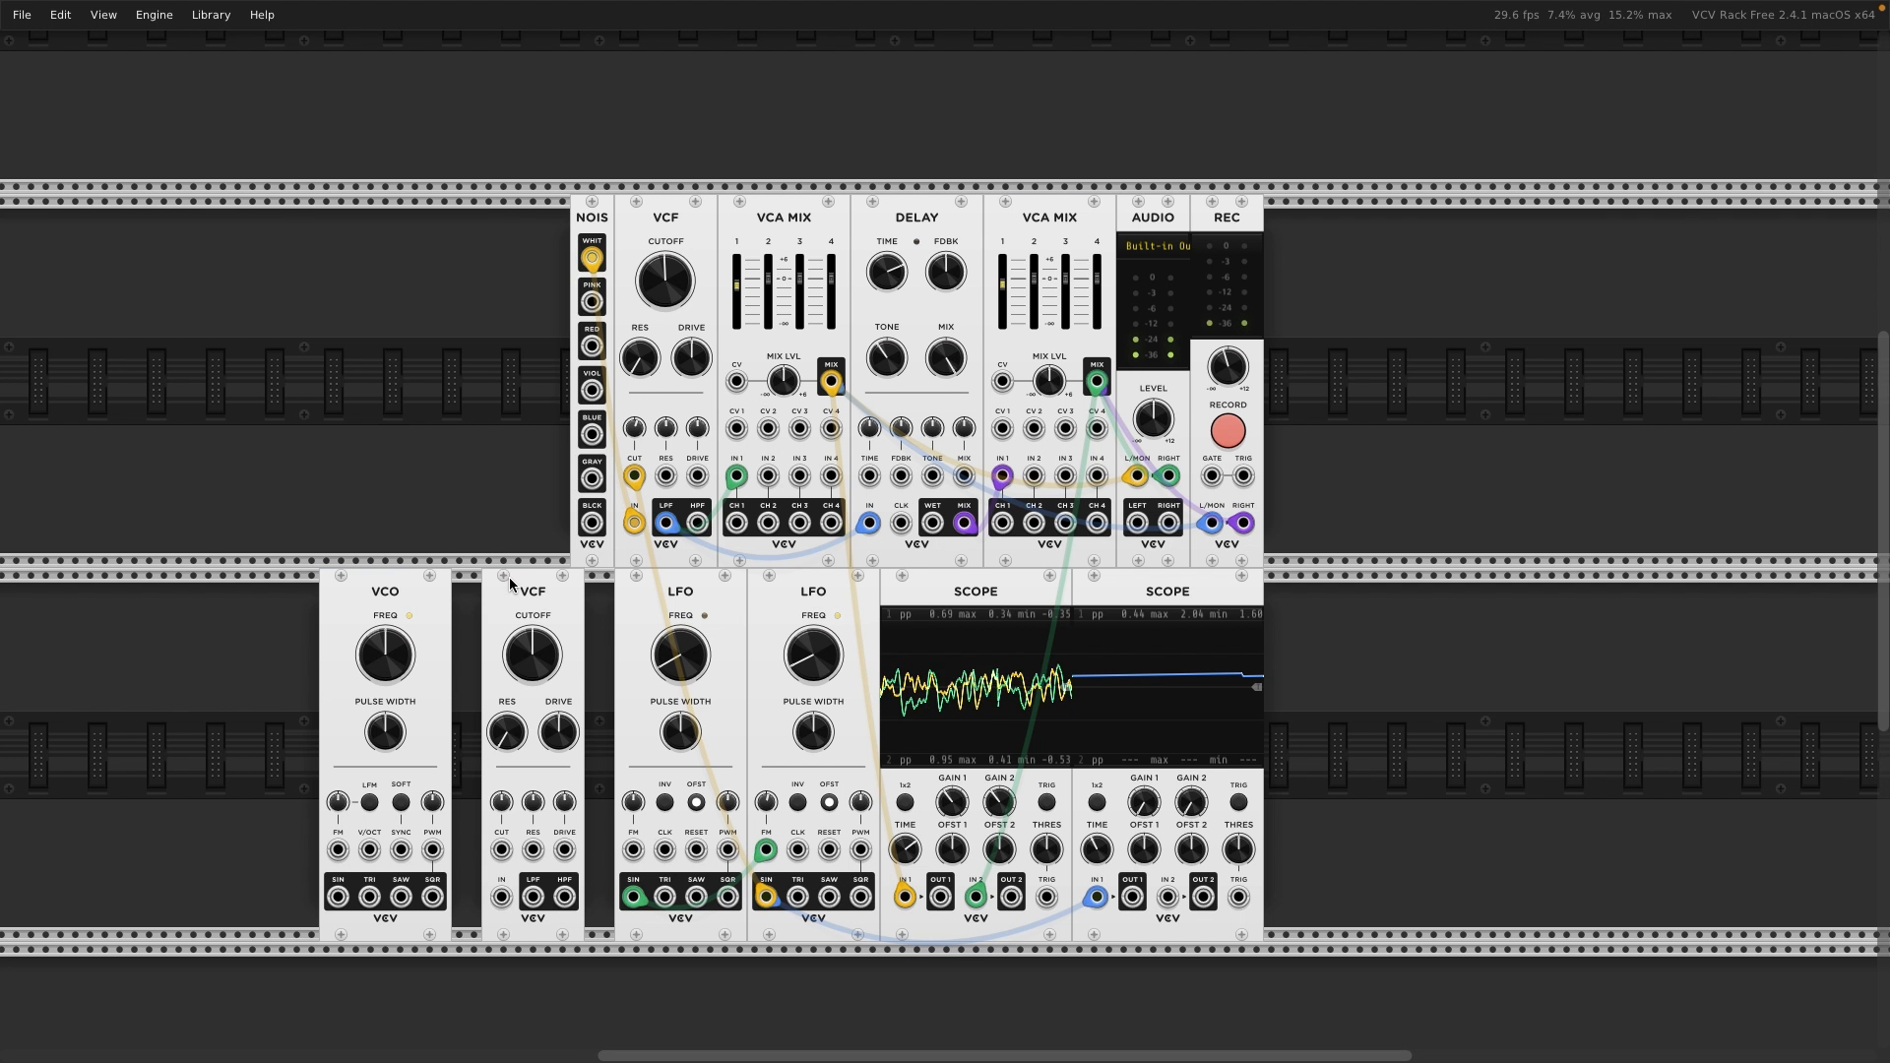
drag(510, 579, 470, 580)
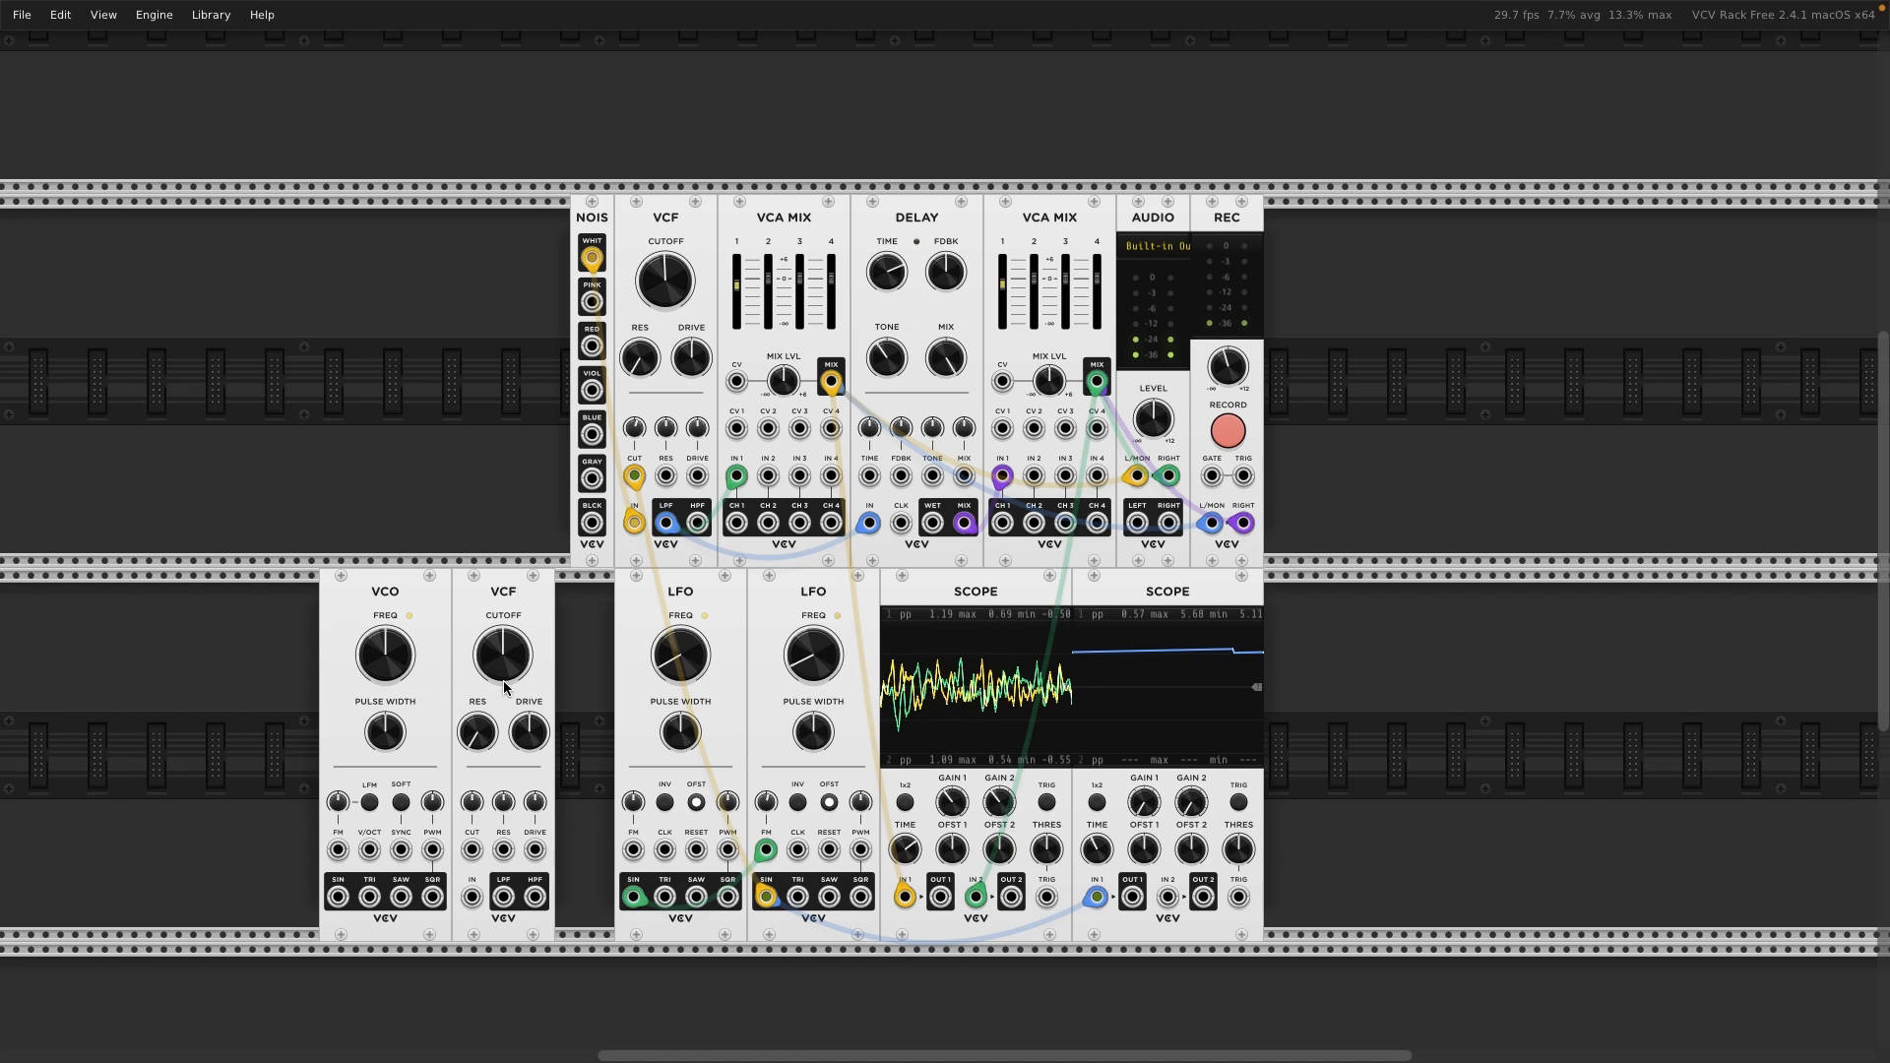
- Patch the new VCF's LPF output into IN 2 of both VCA MIX modules and lower their channel 2 levels
drag(504, 896, 768, 476)
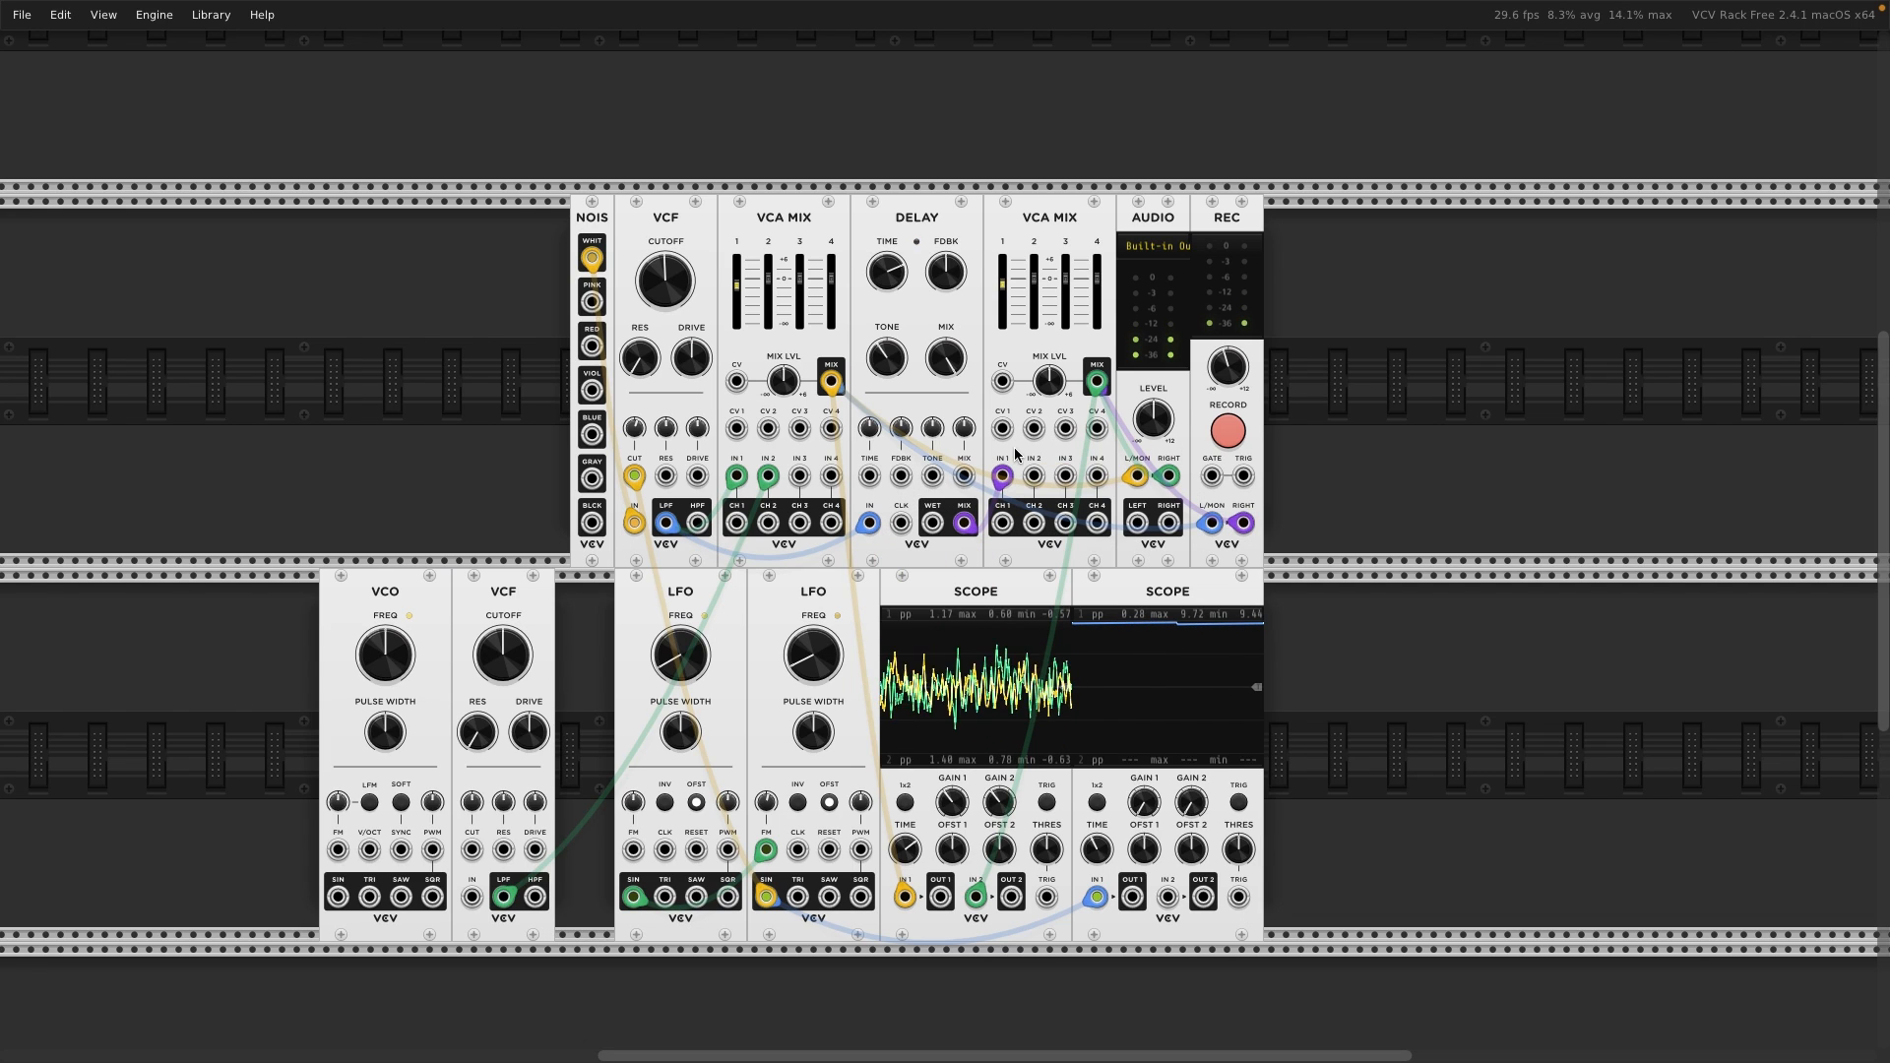
drag(1038, 479, 497, 904)
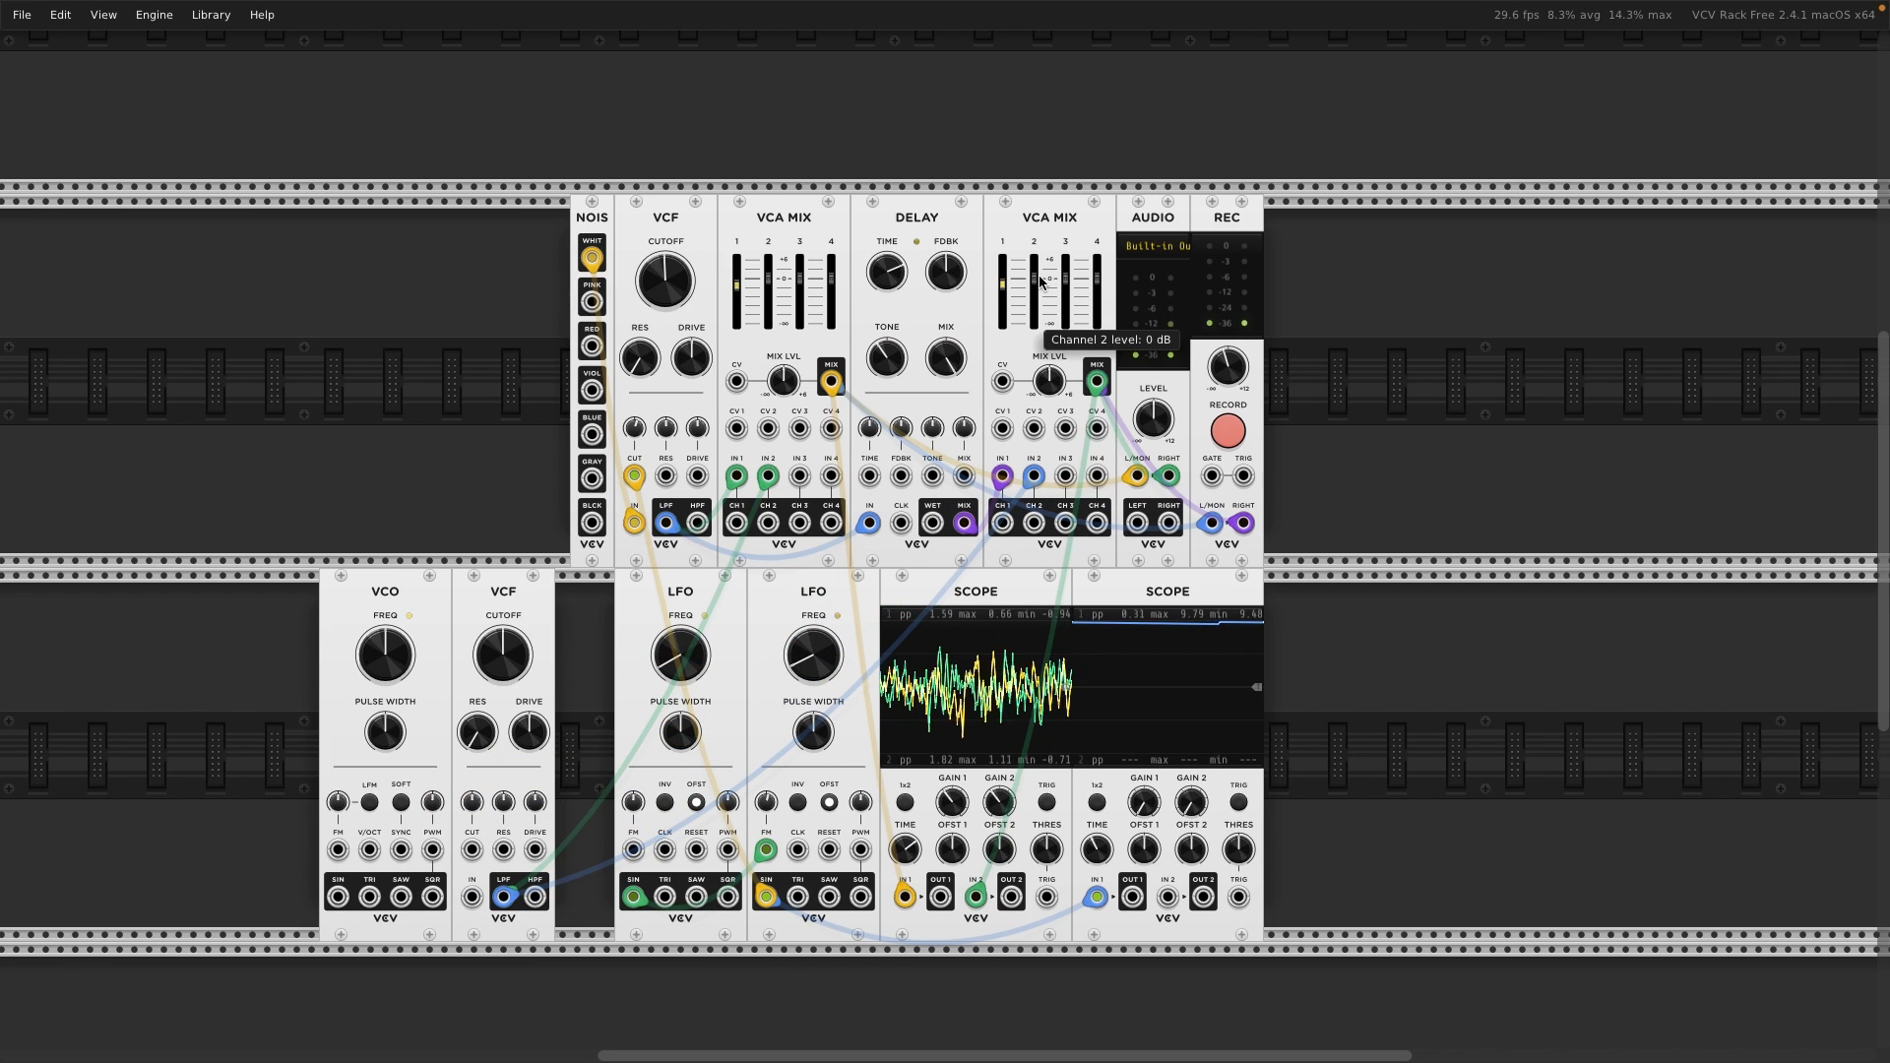
drag(1038, 282, 1038, 295)
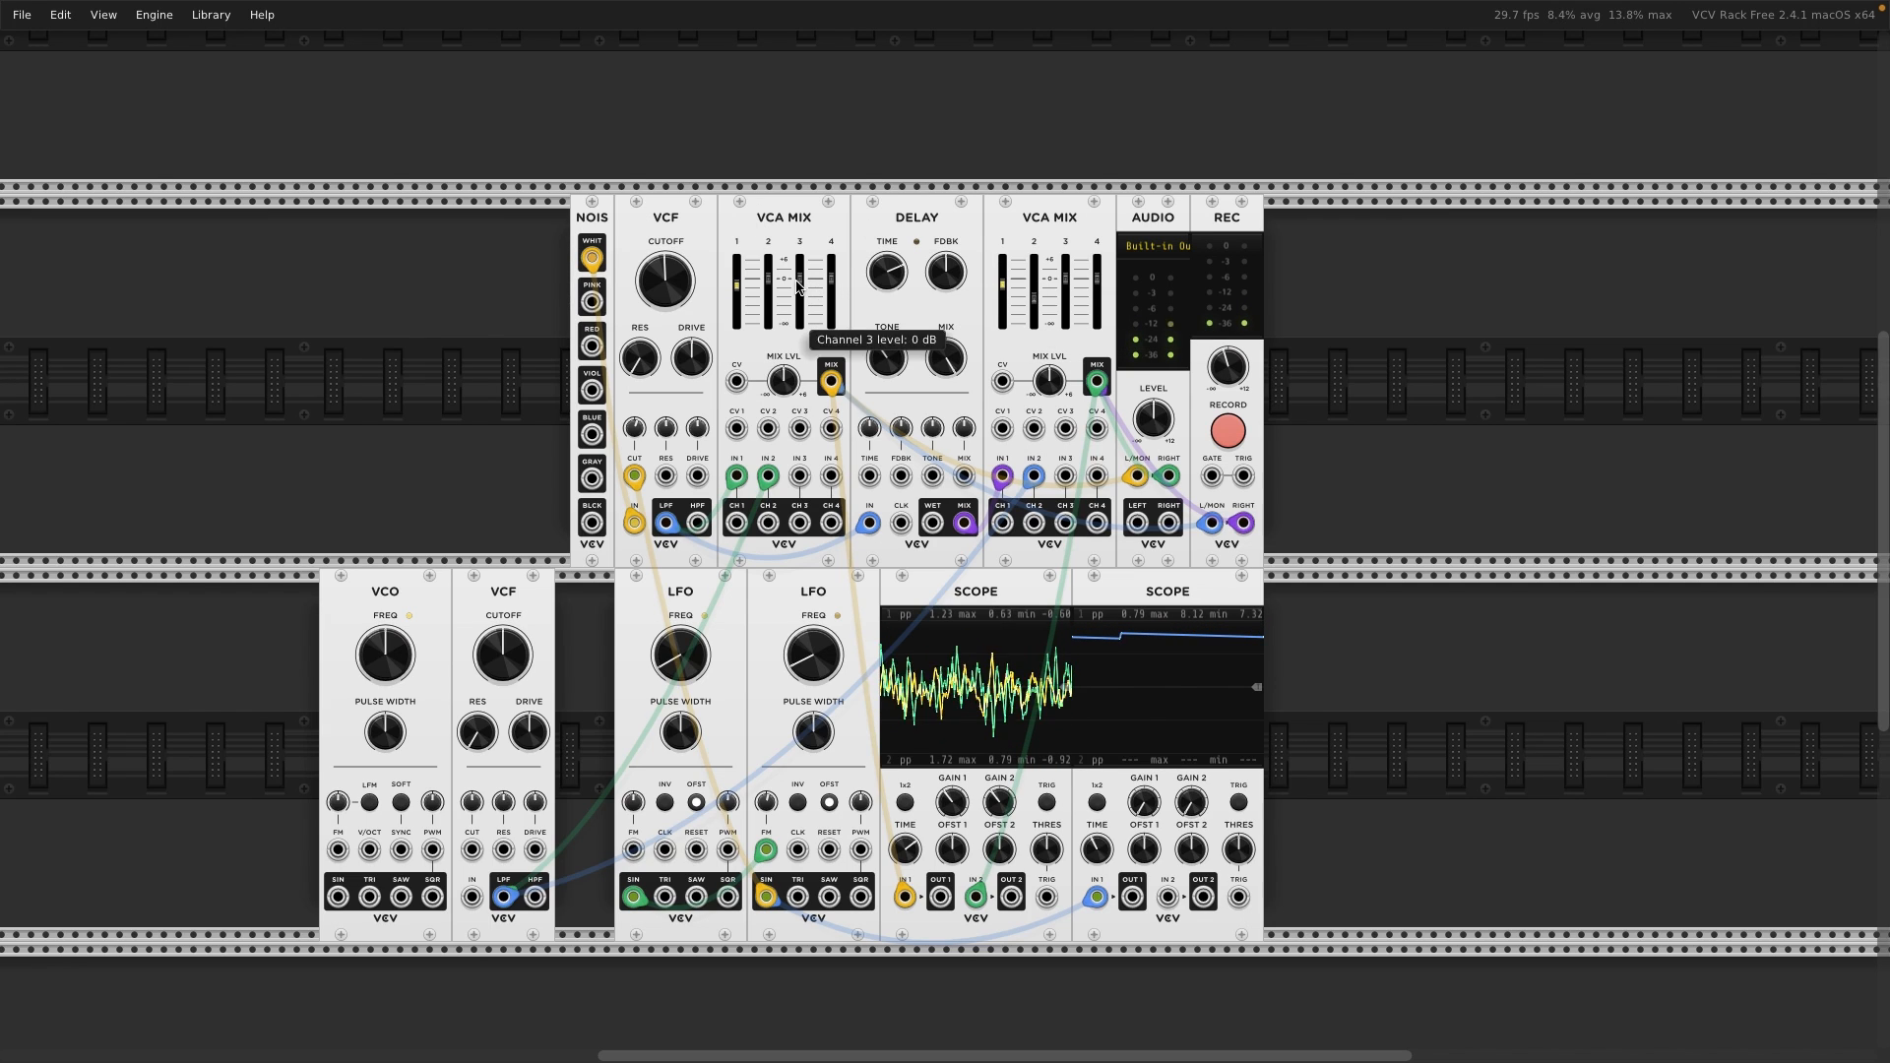
drag(770, 283, 770, 299)
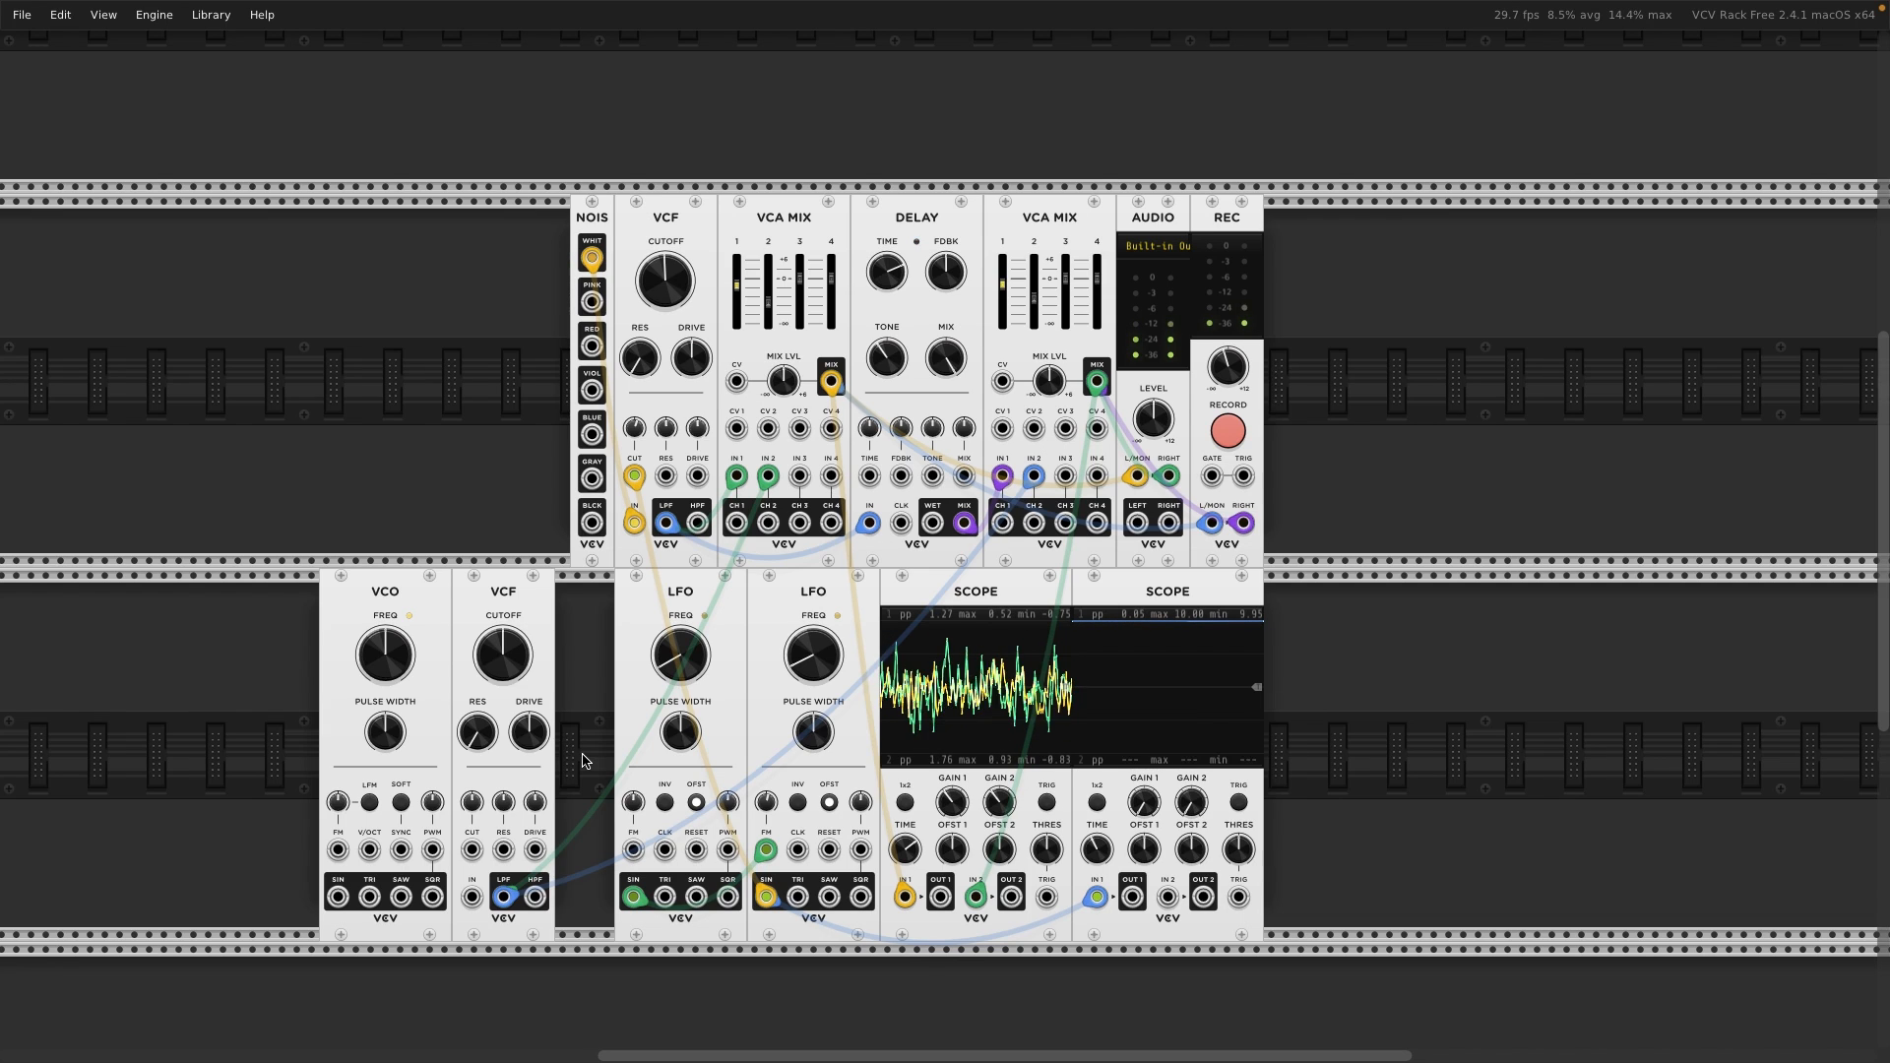
- Patch the VCO's SAW output into the second VCF's audio input and raise channel 2 on both VCA MIX modules
drag(581, 754, 627, 689)
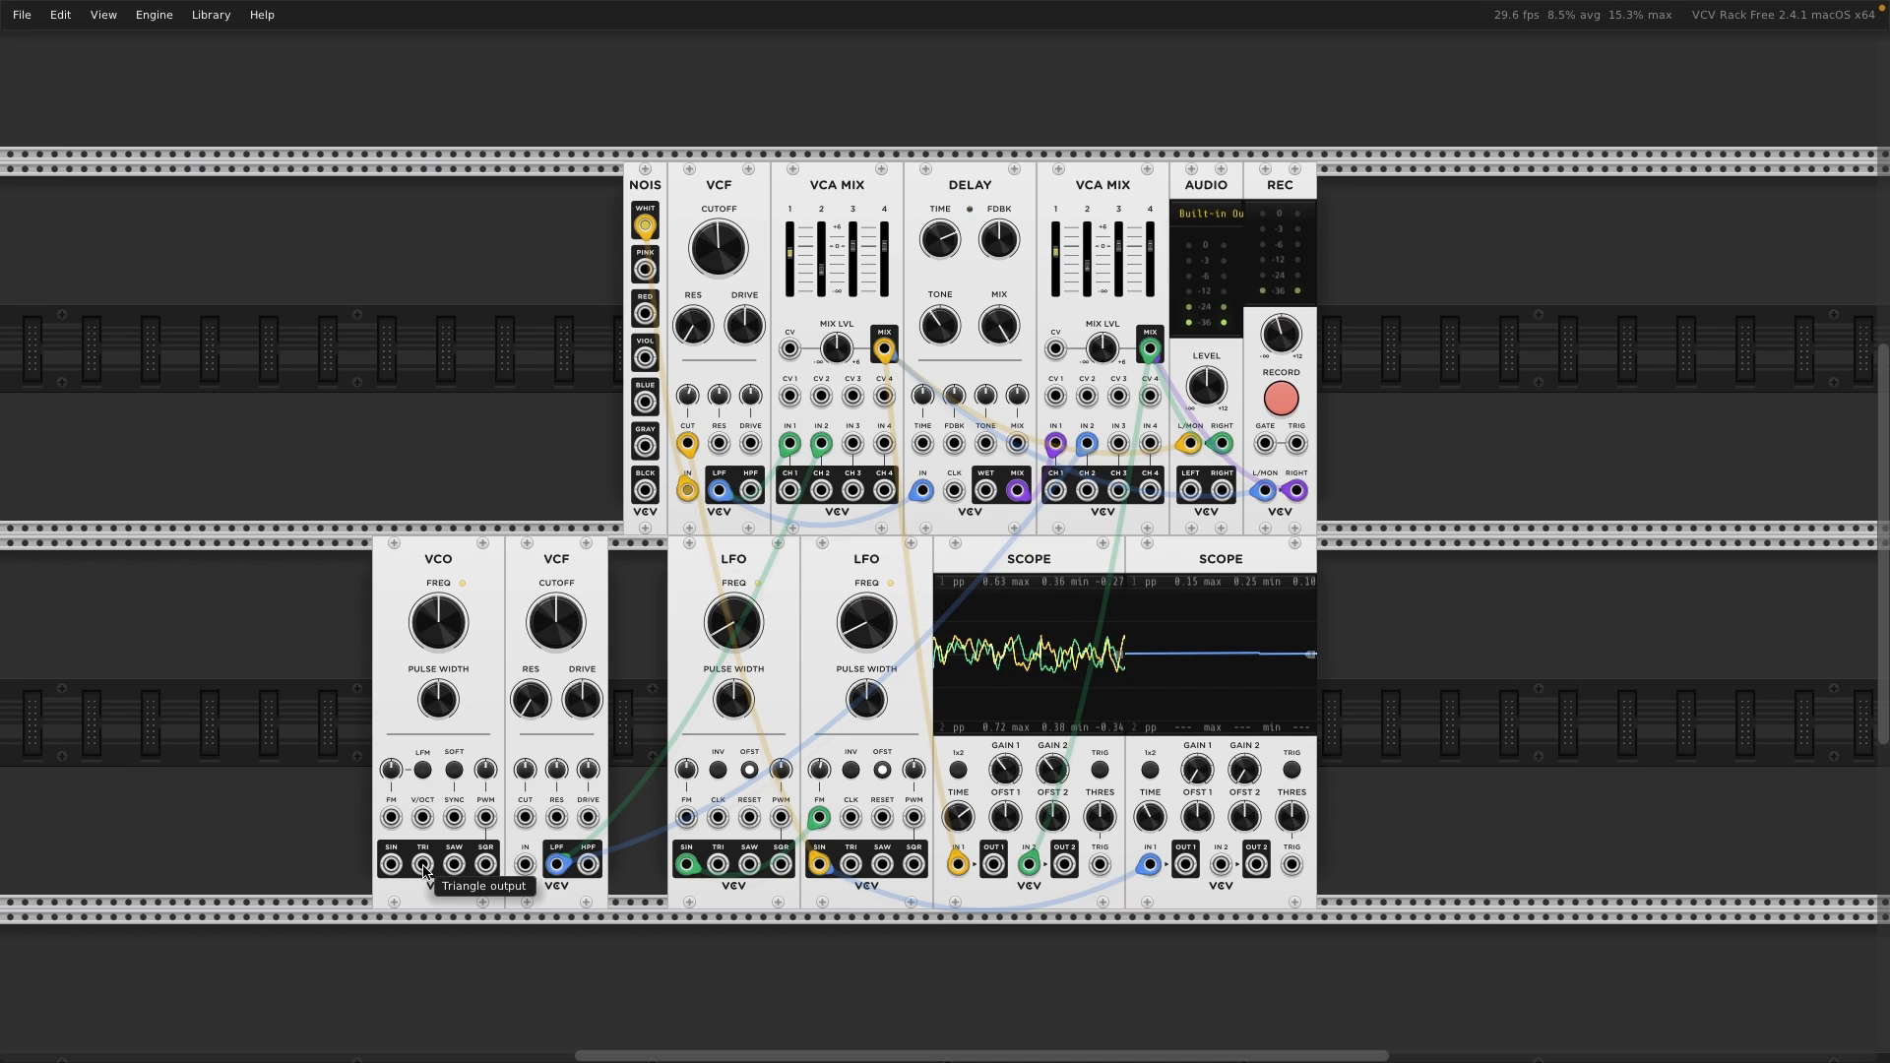
drag(454, 864, 526, 866)
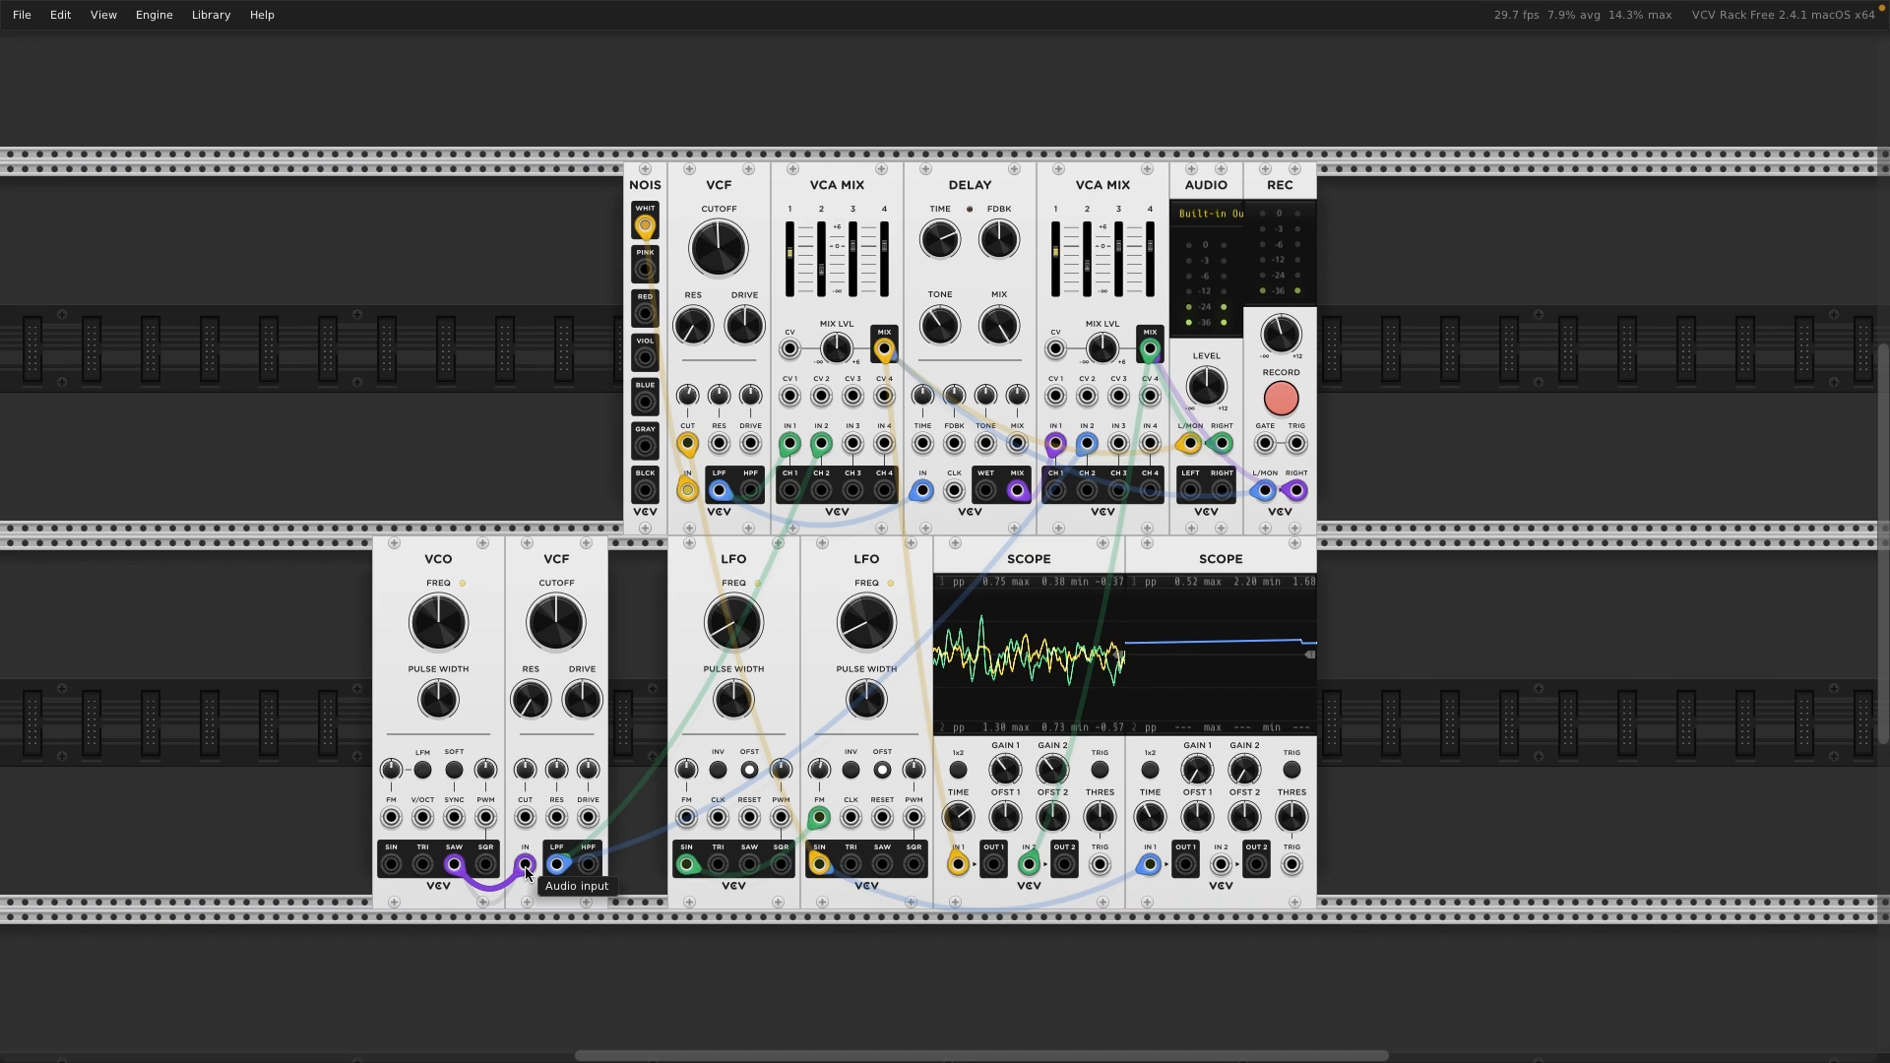
drag(822, 276, 822, 263)
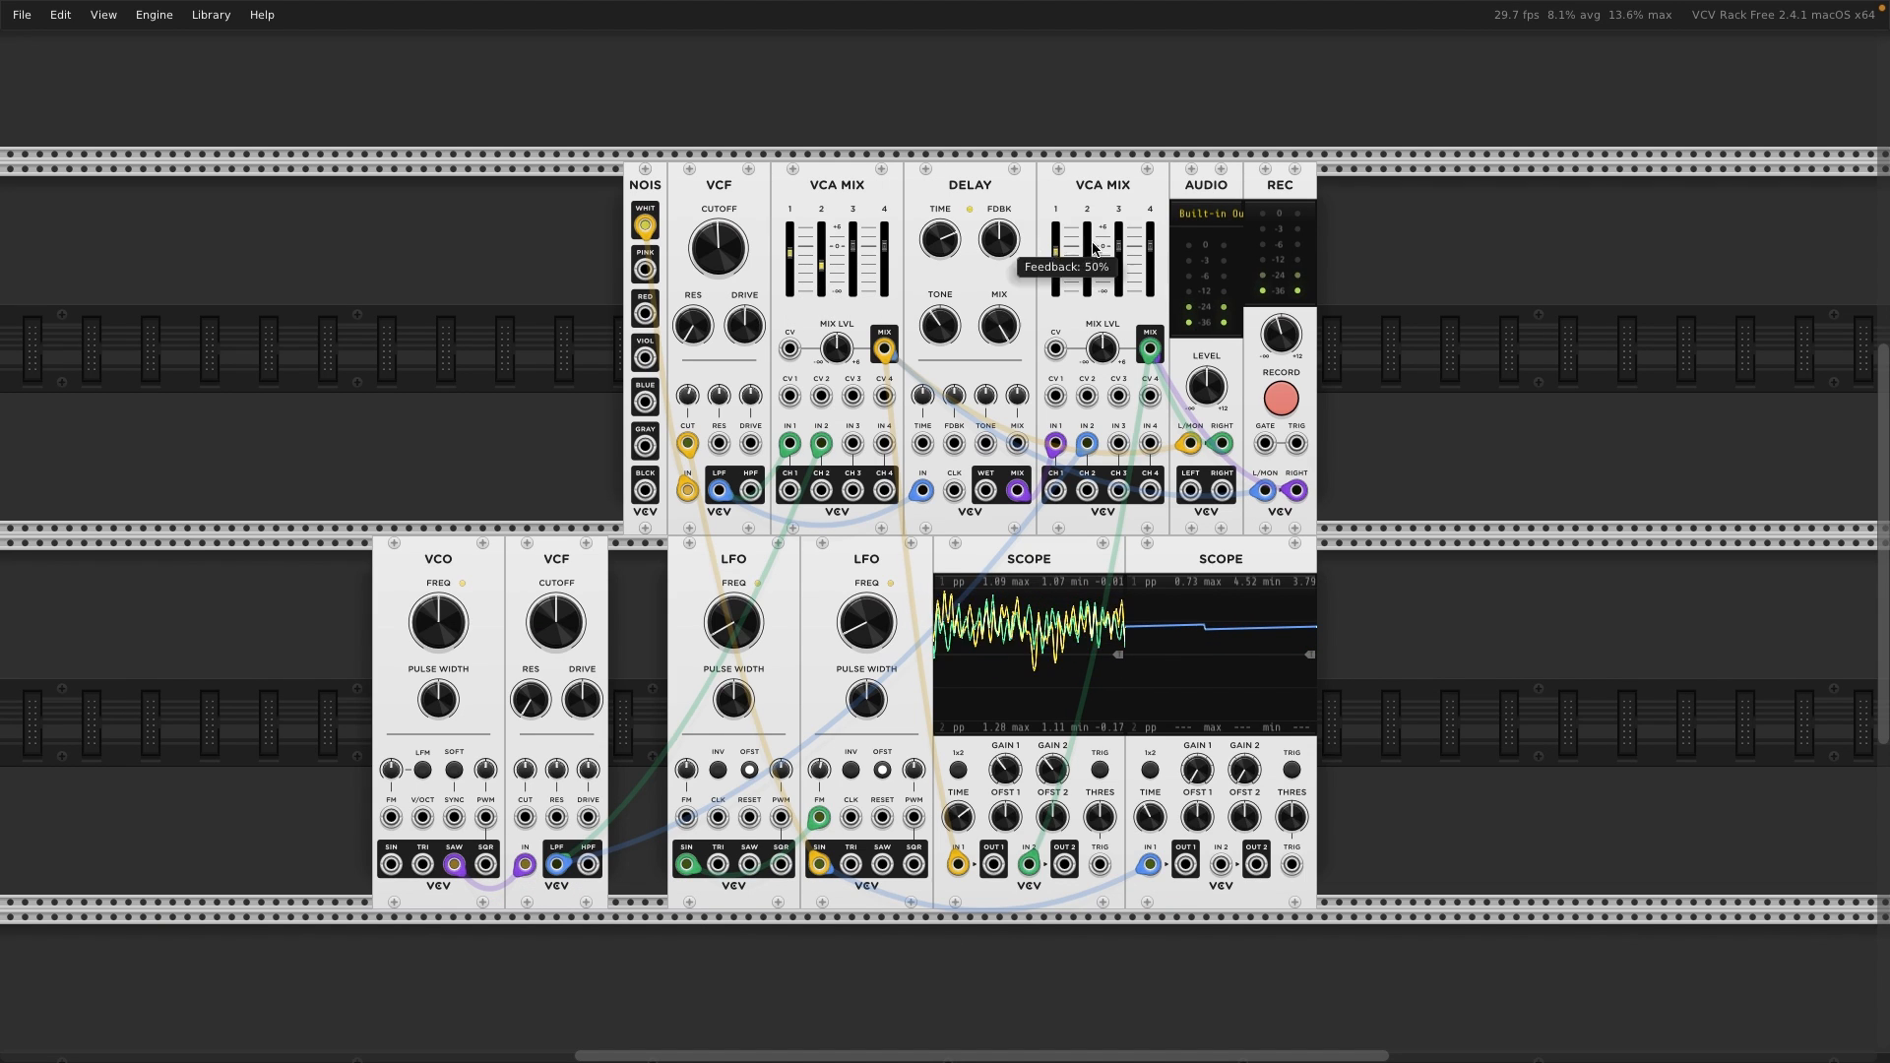
drag(1087, 270, 1087, 265)
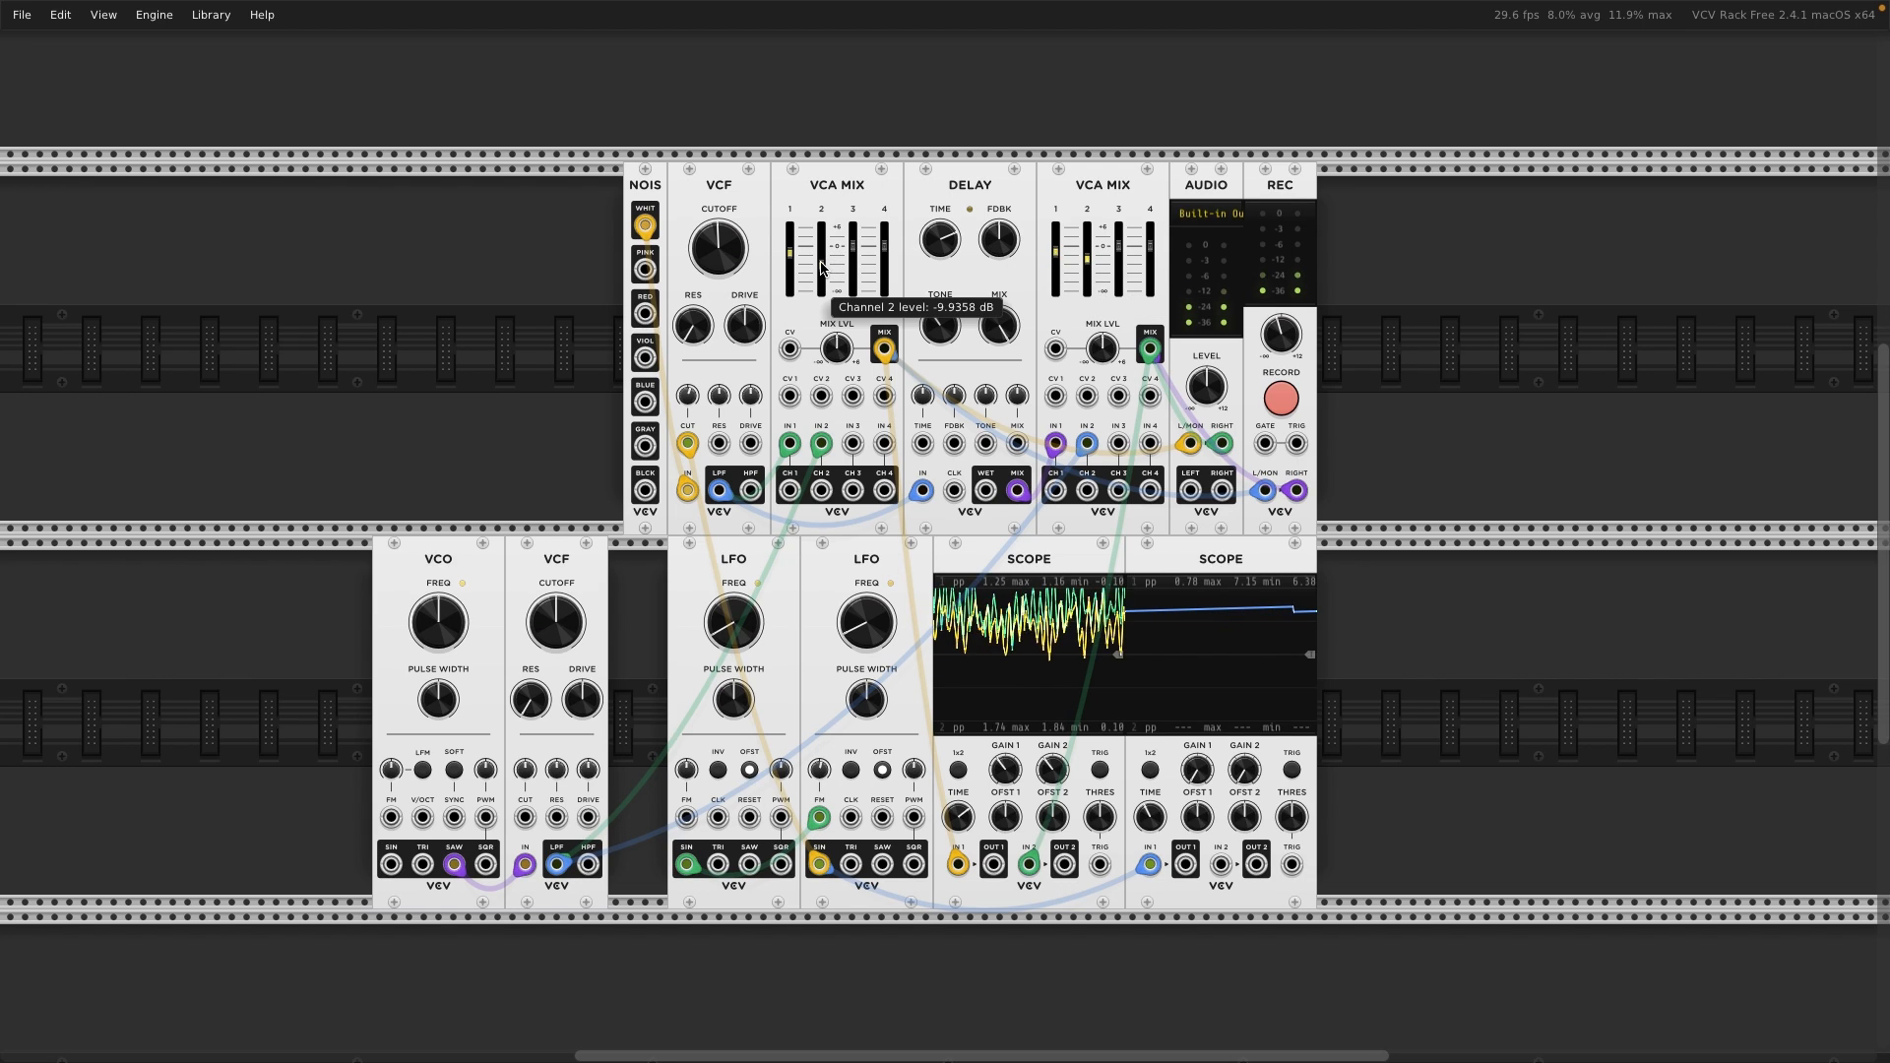
drag(821, 265, 821, 264)
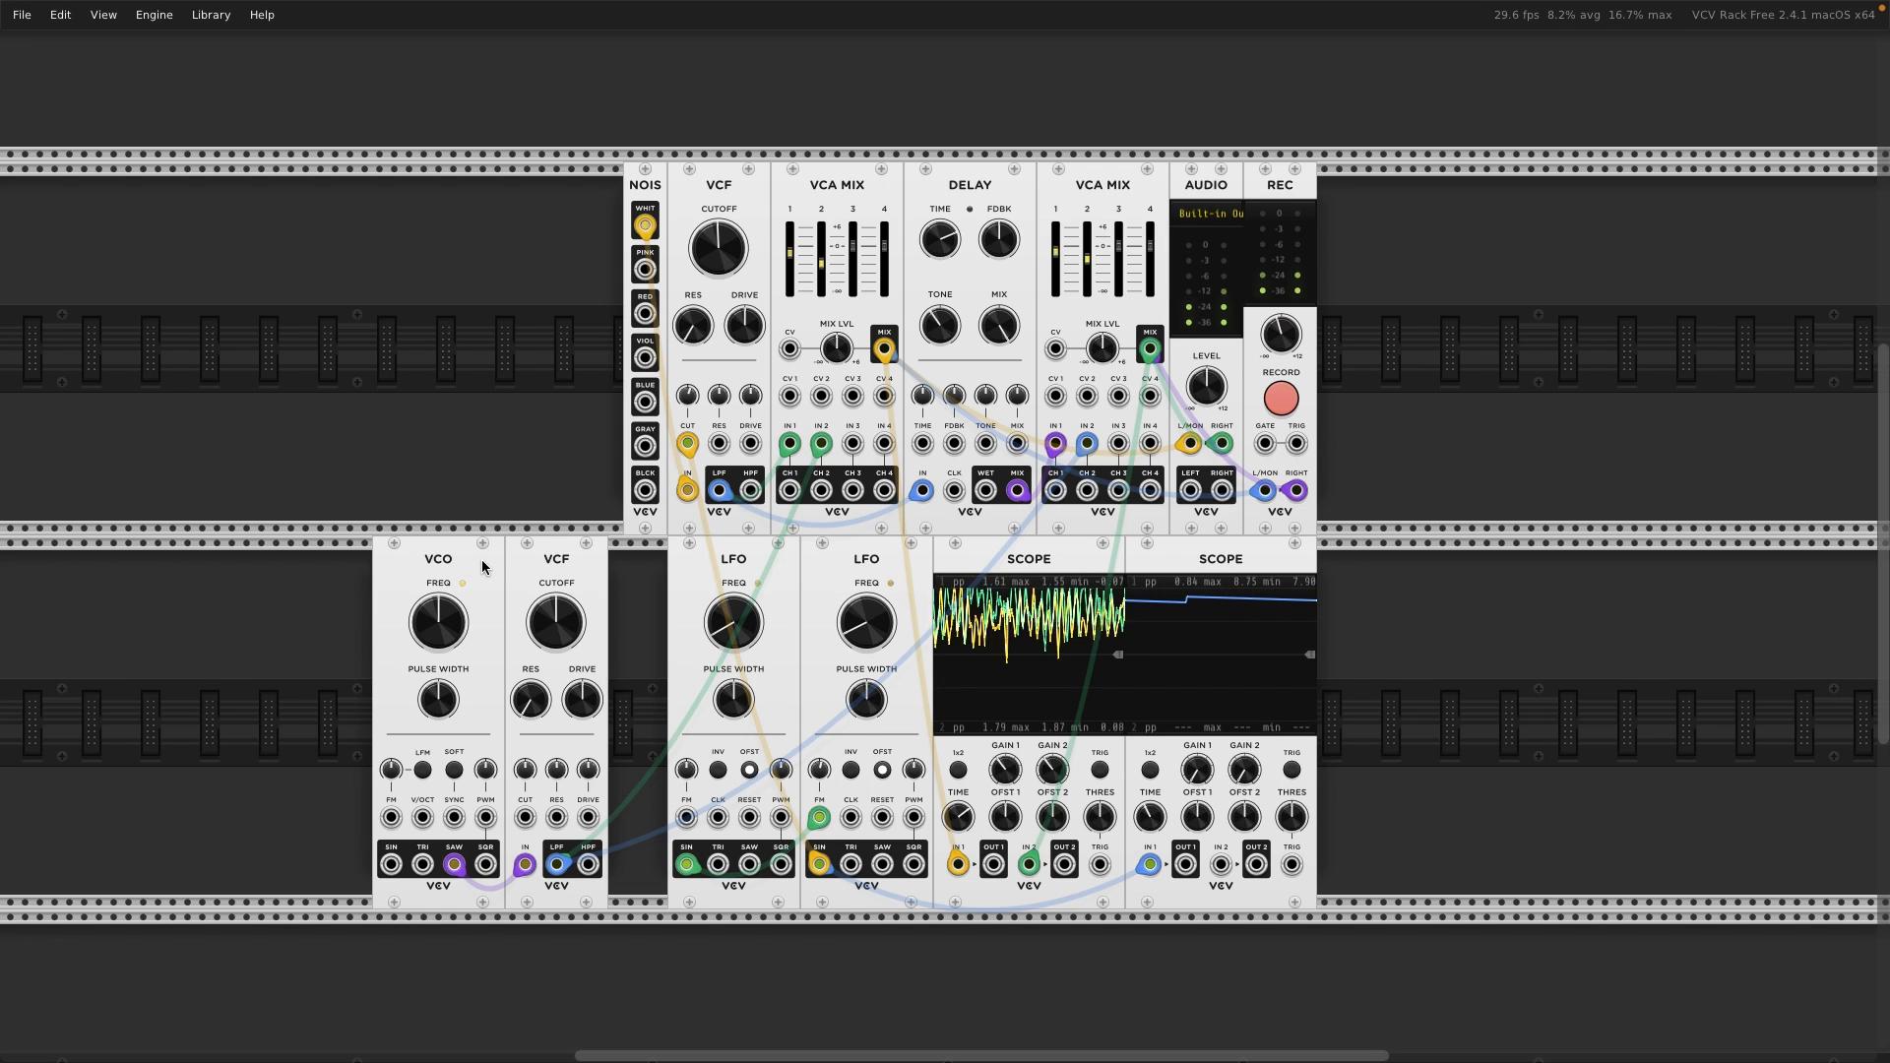
- Make room between the VCO and second VCF, add an OCT module, and place it flush against the VCO
drag(483, 566, 394, 567)
right_click(474, 604)
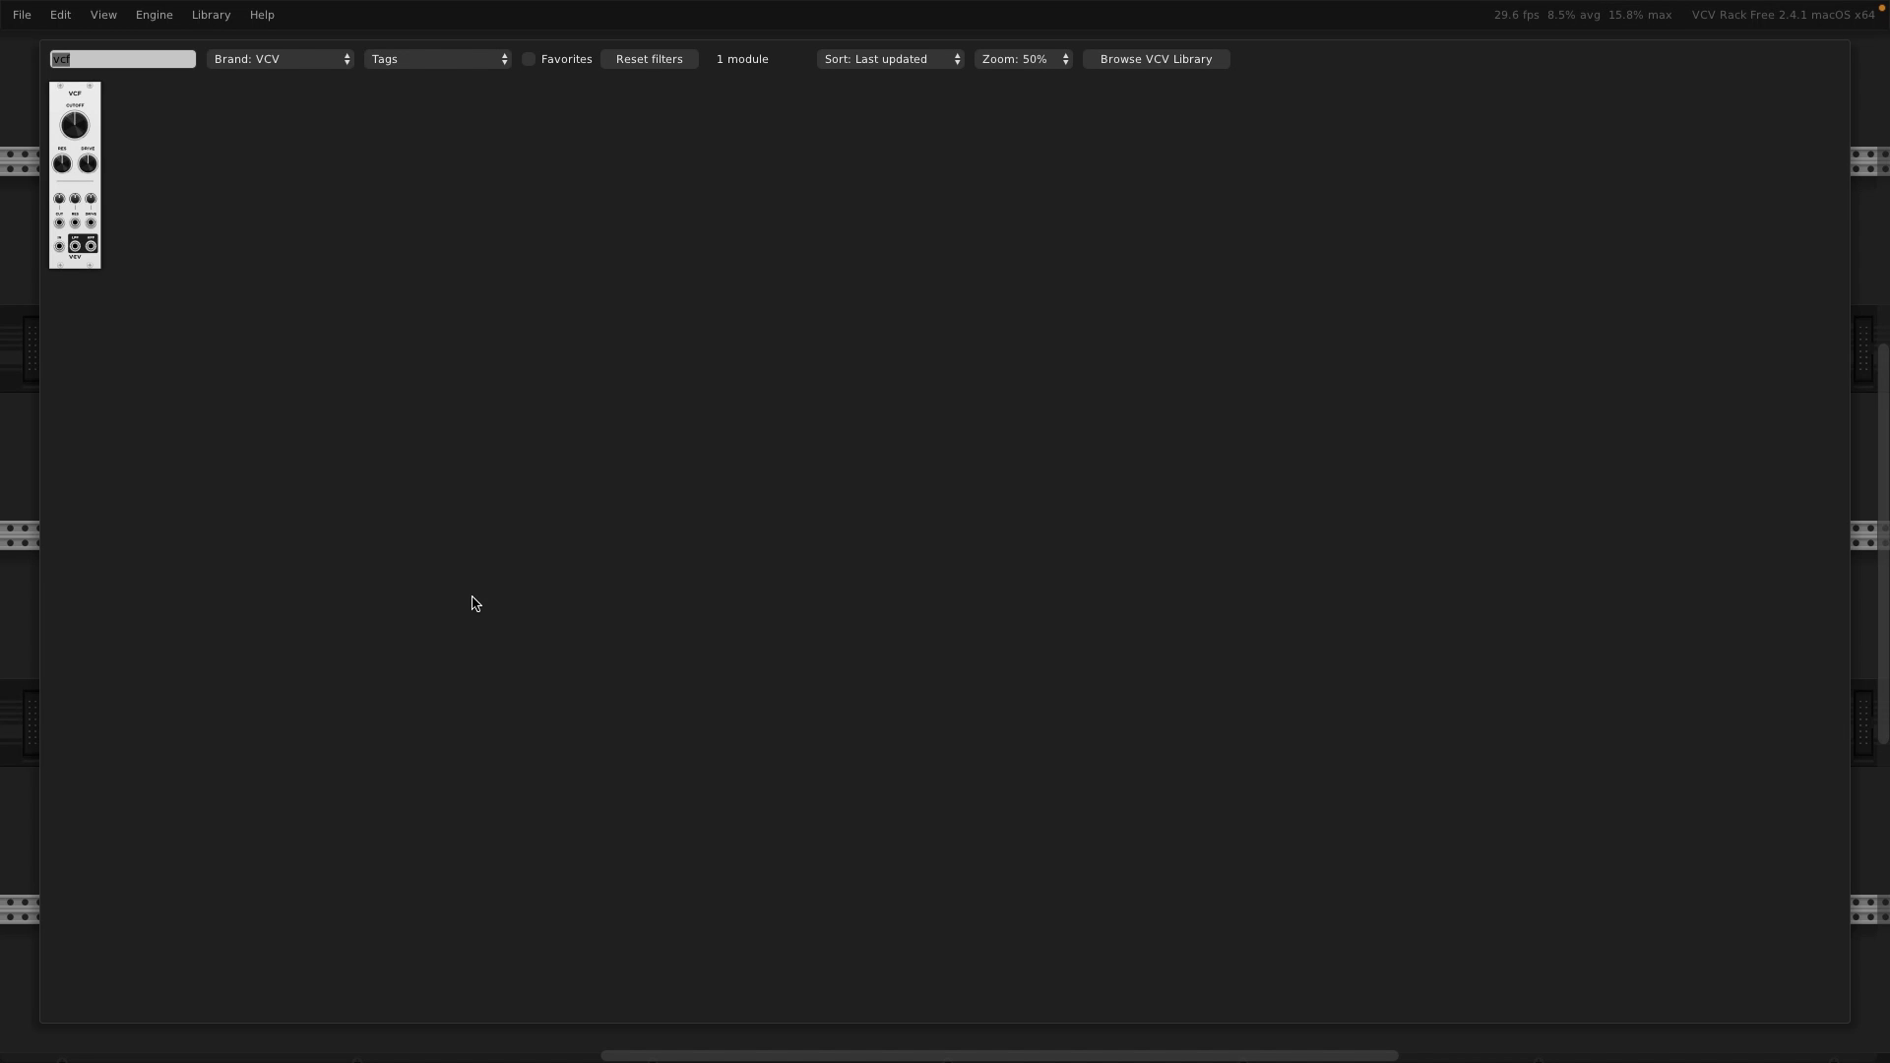
text(oct)
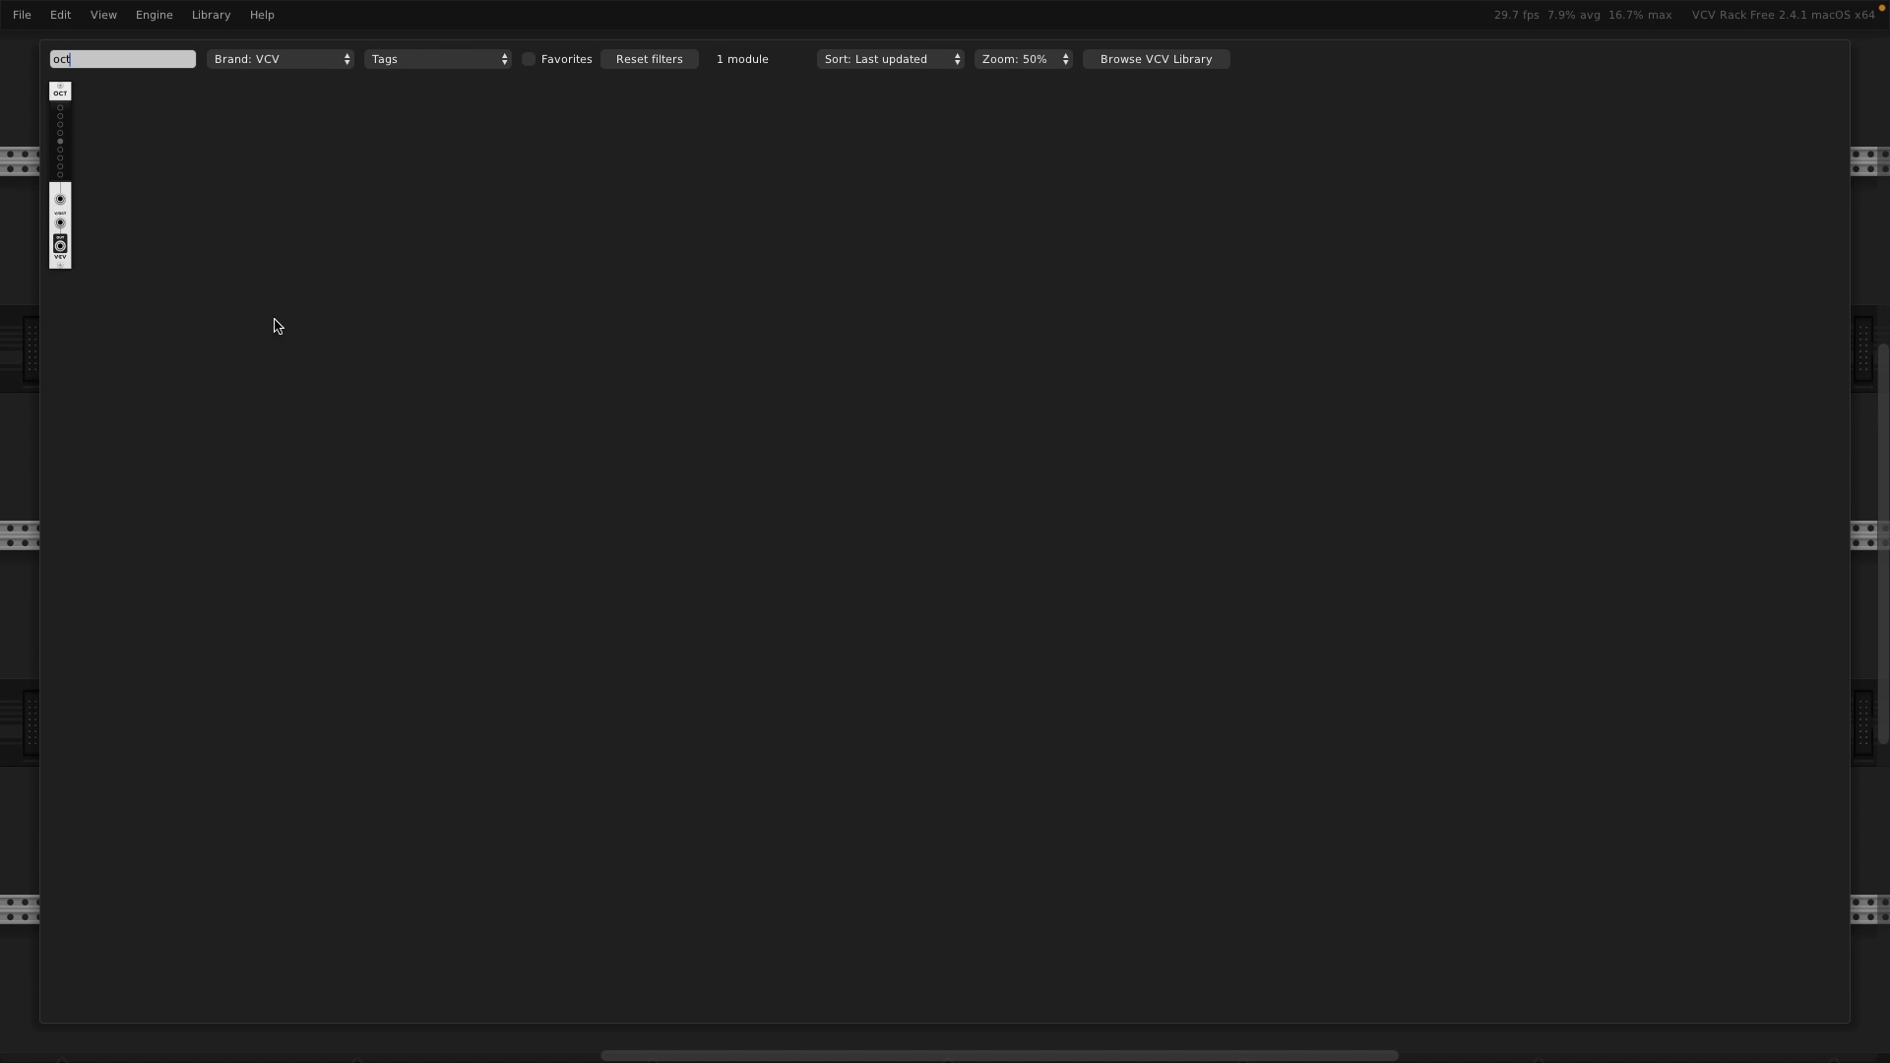
click(60, 232)
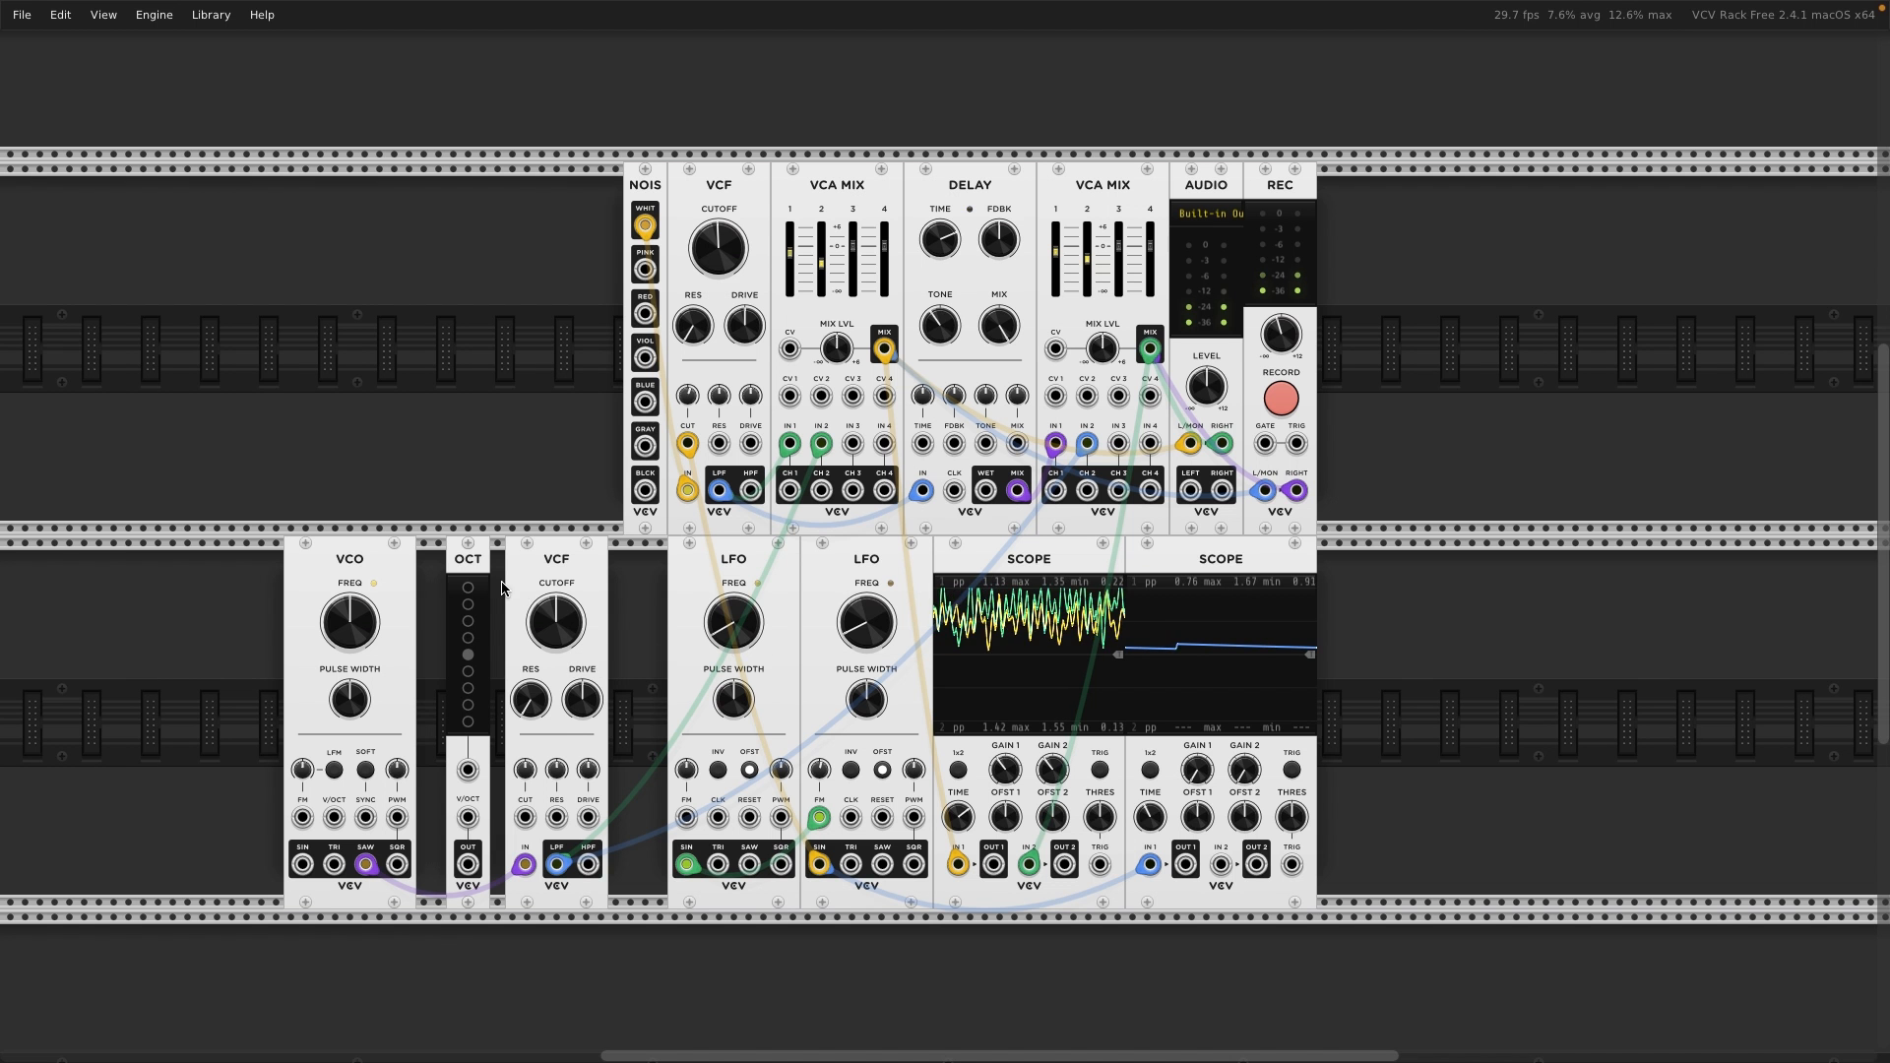
drag(473, 563, 444, 563)
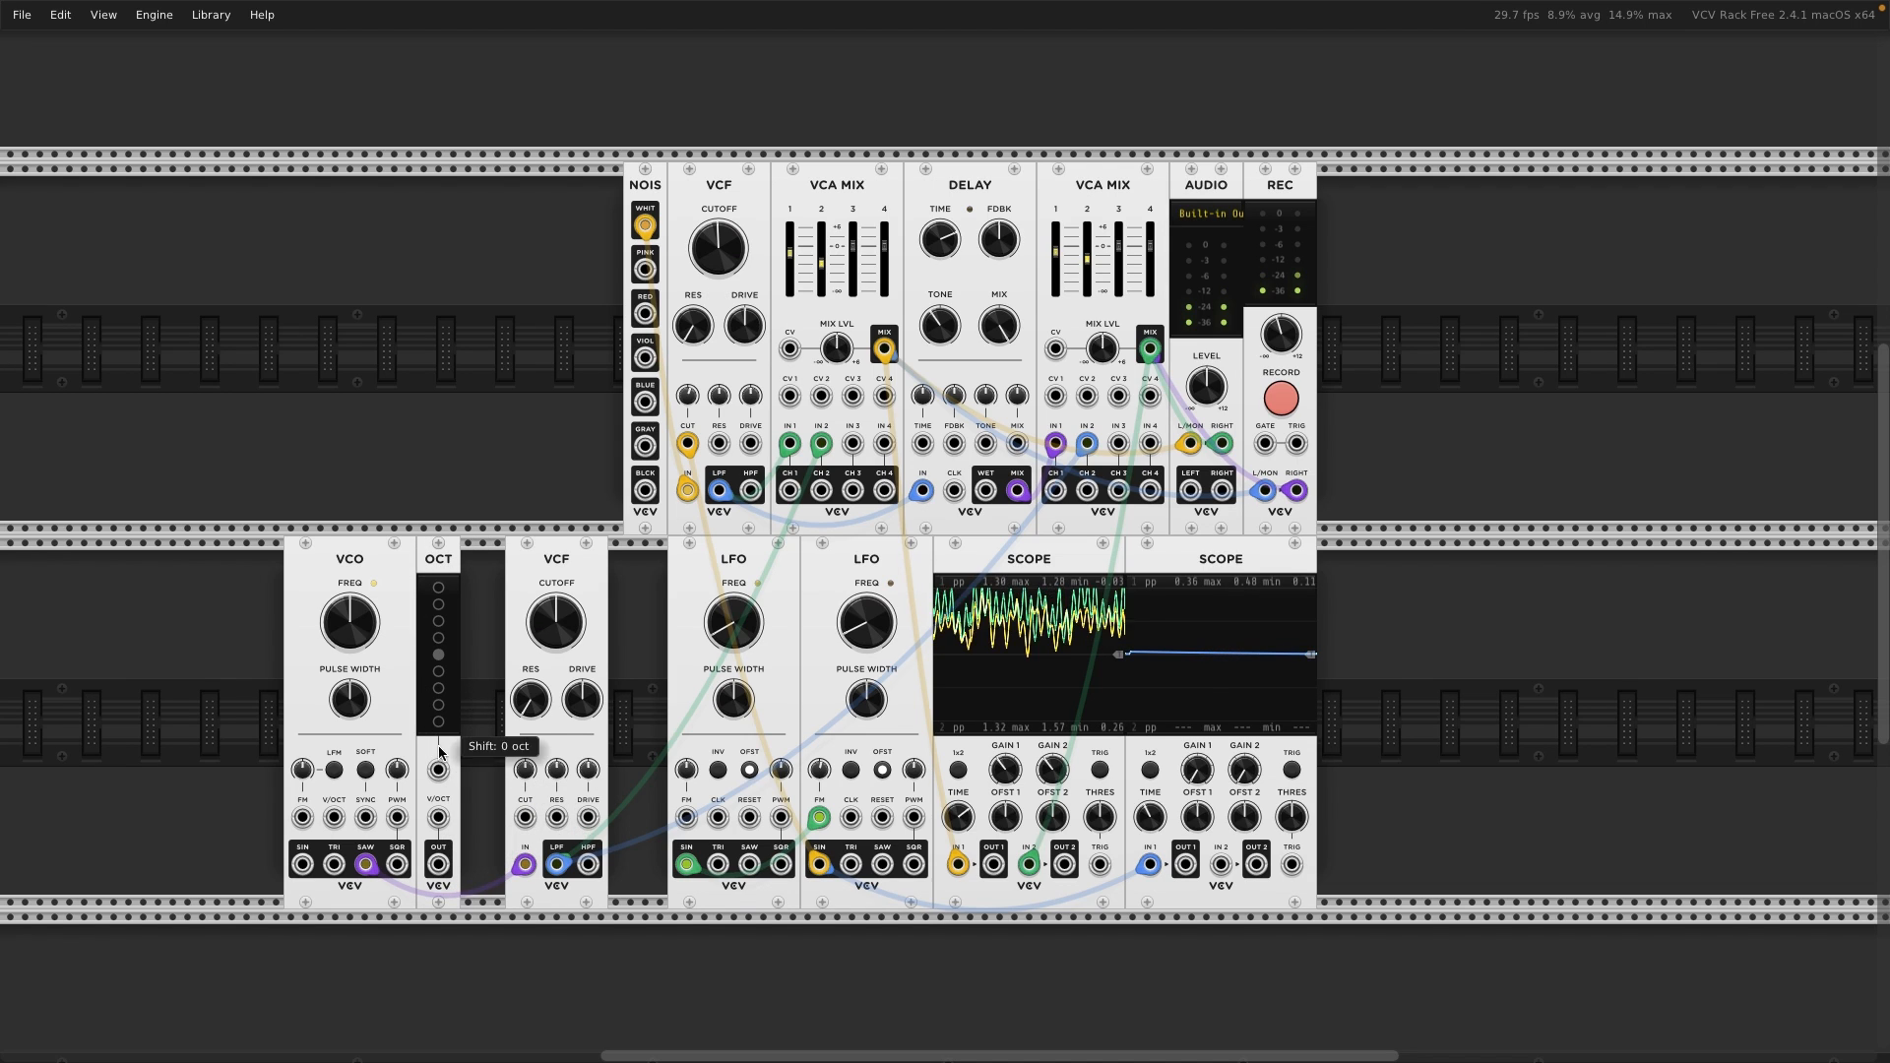
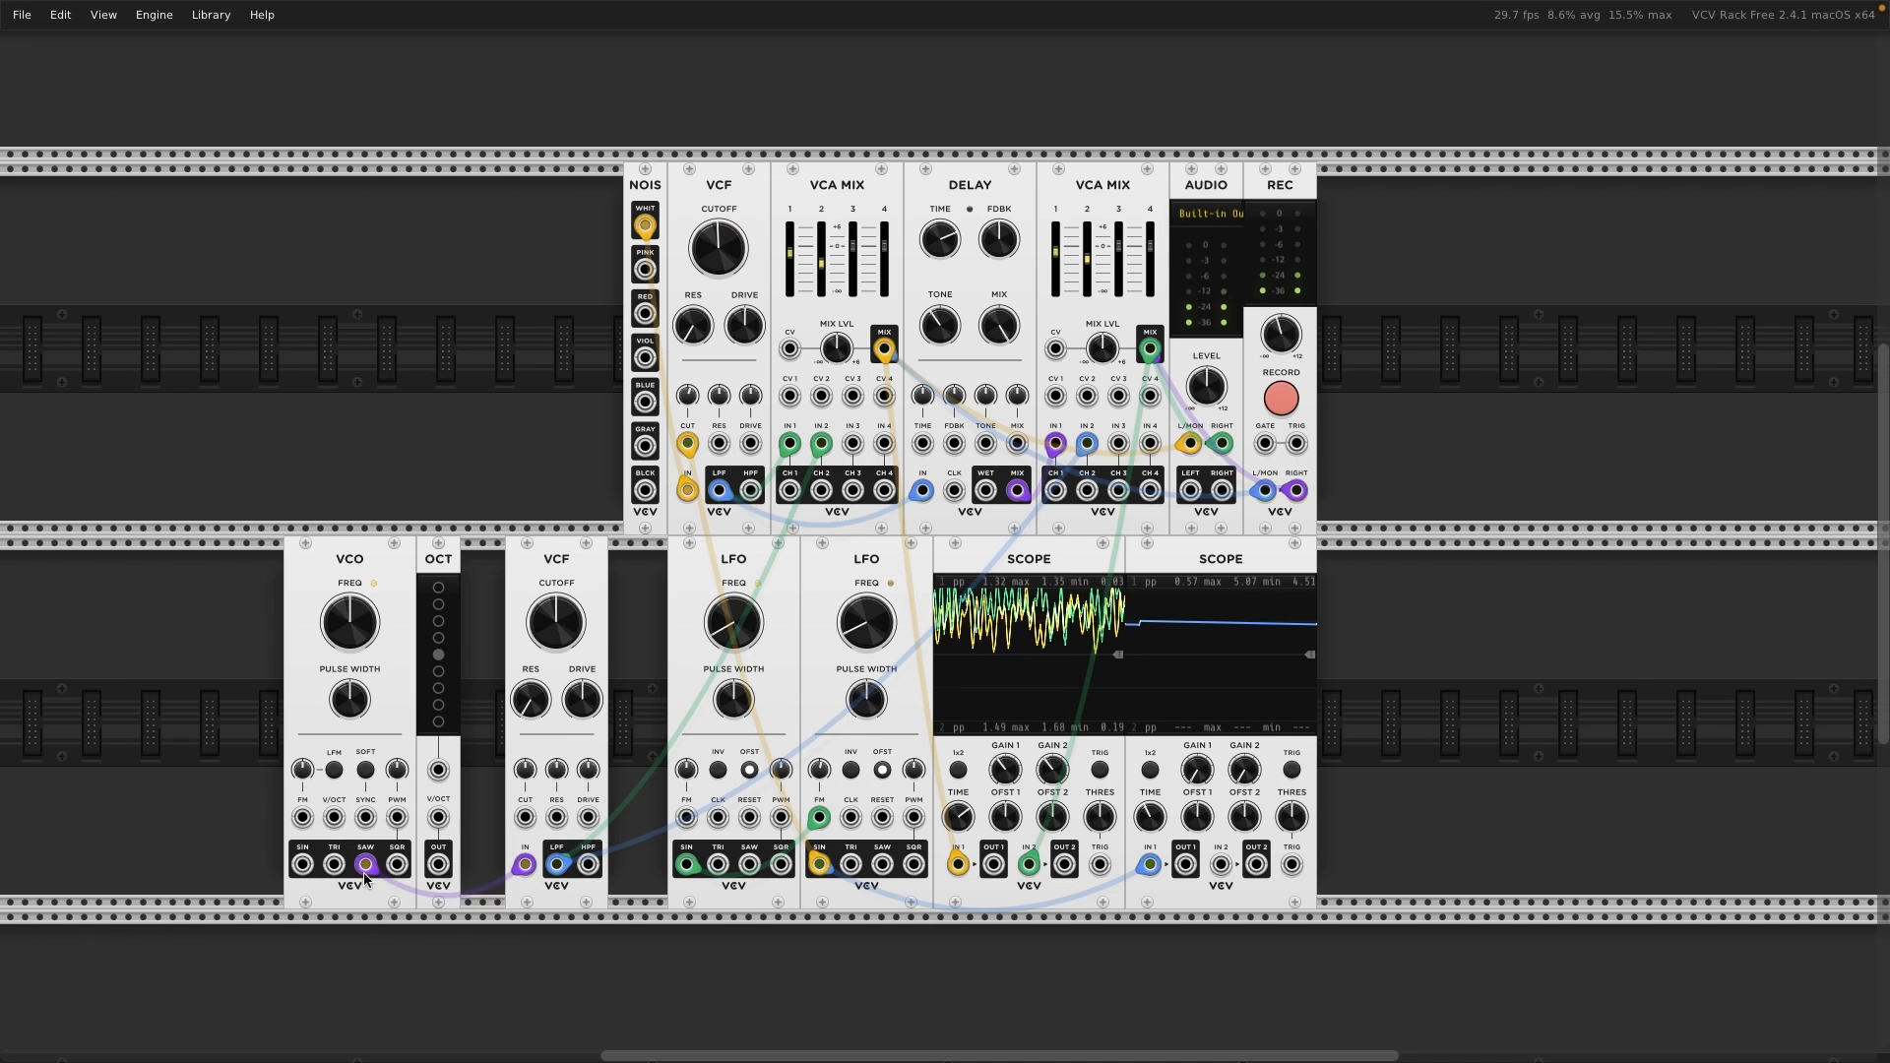
- Route the VCO's SAW output into the OCT's V/OCT input and the OCT's output into the second VCF's audio input
drag(523, 864, 438, 820)
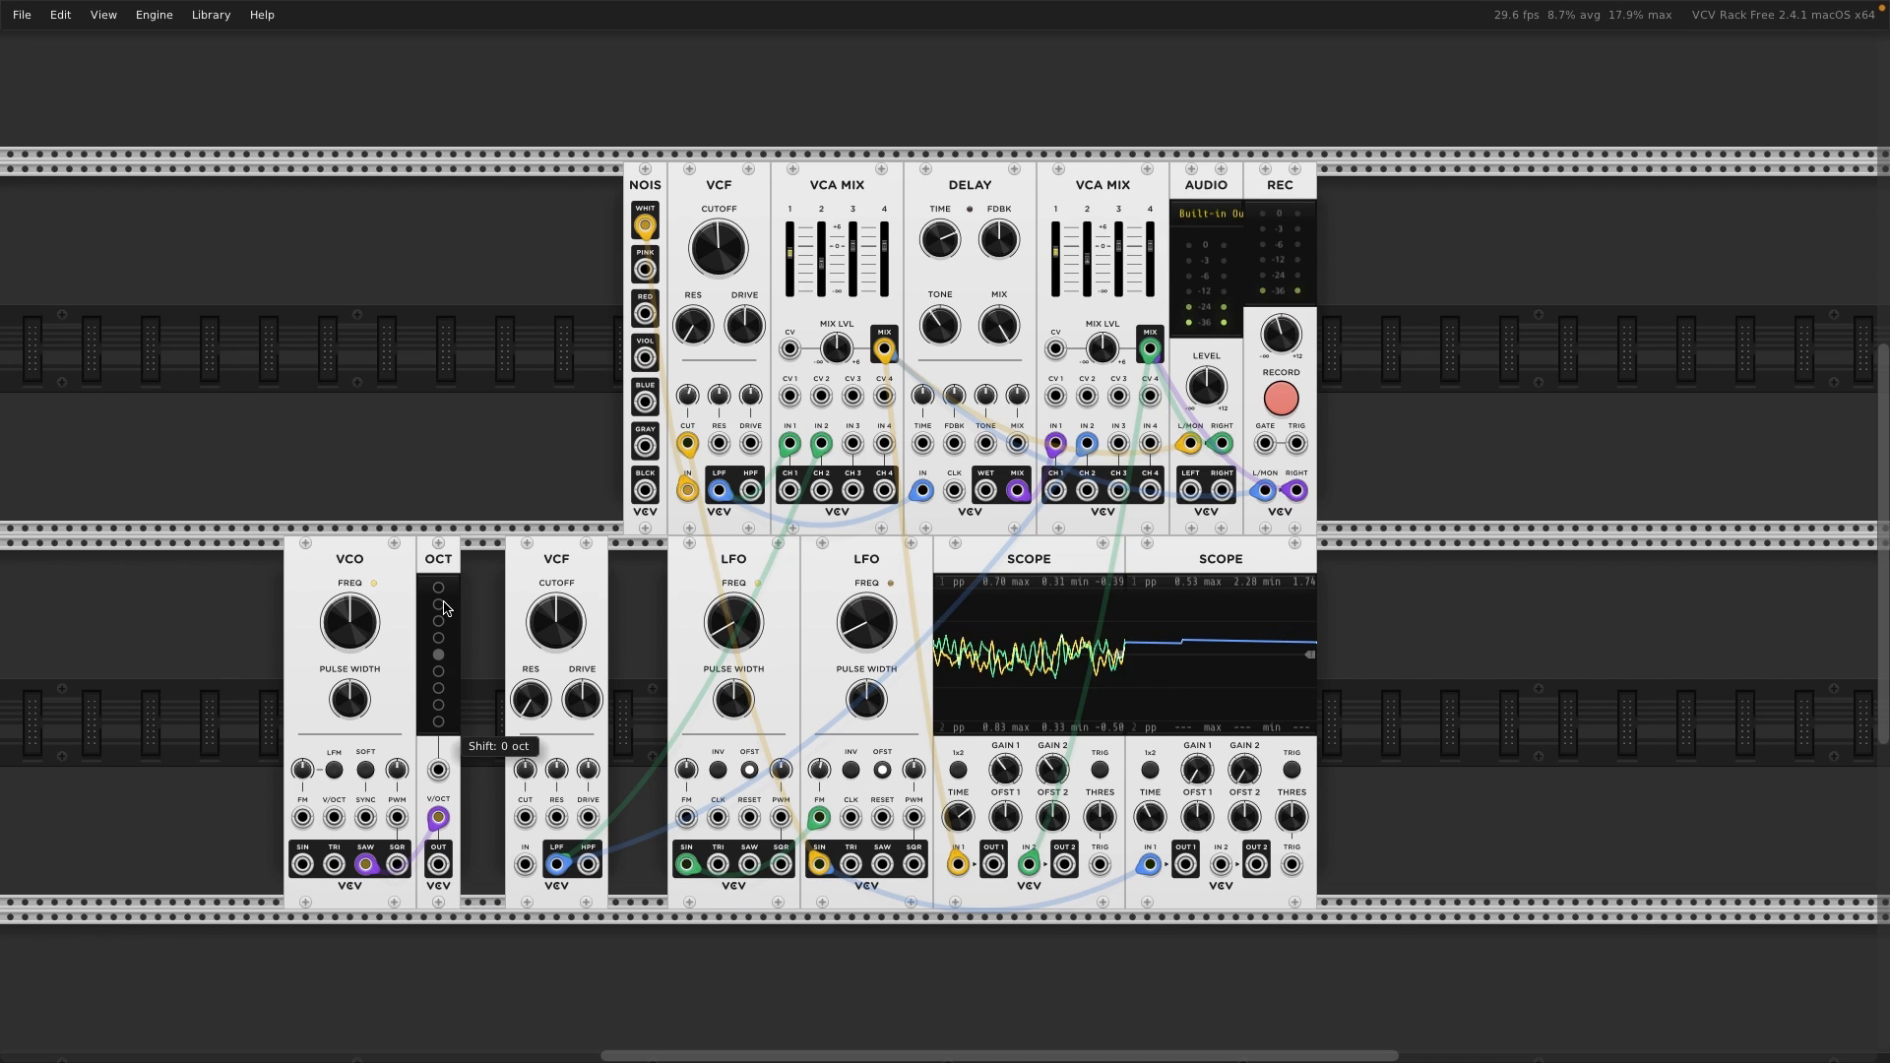
drag(438, 560, 451, 574)
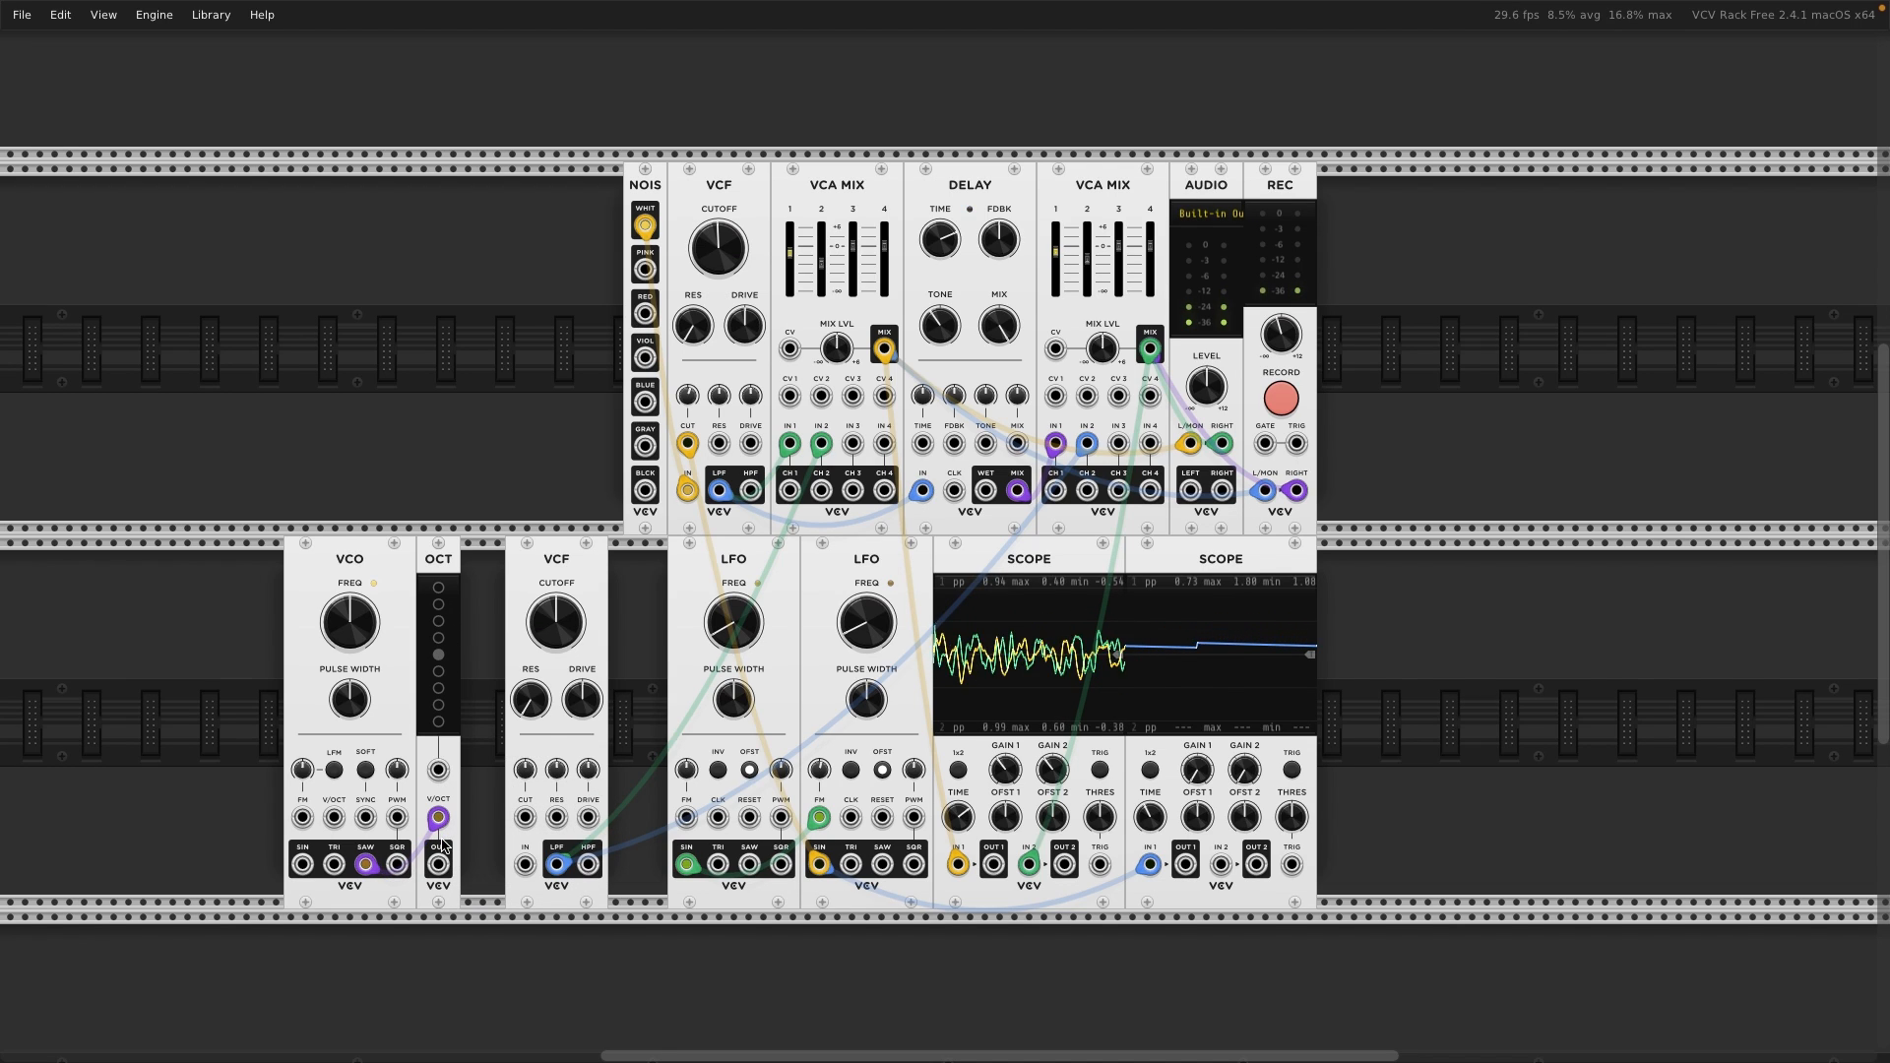
drag(441, 868, 485, 845)
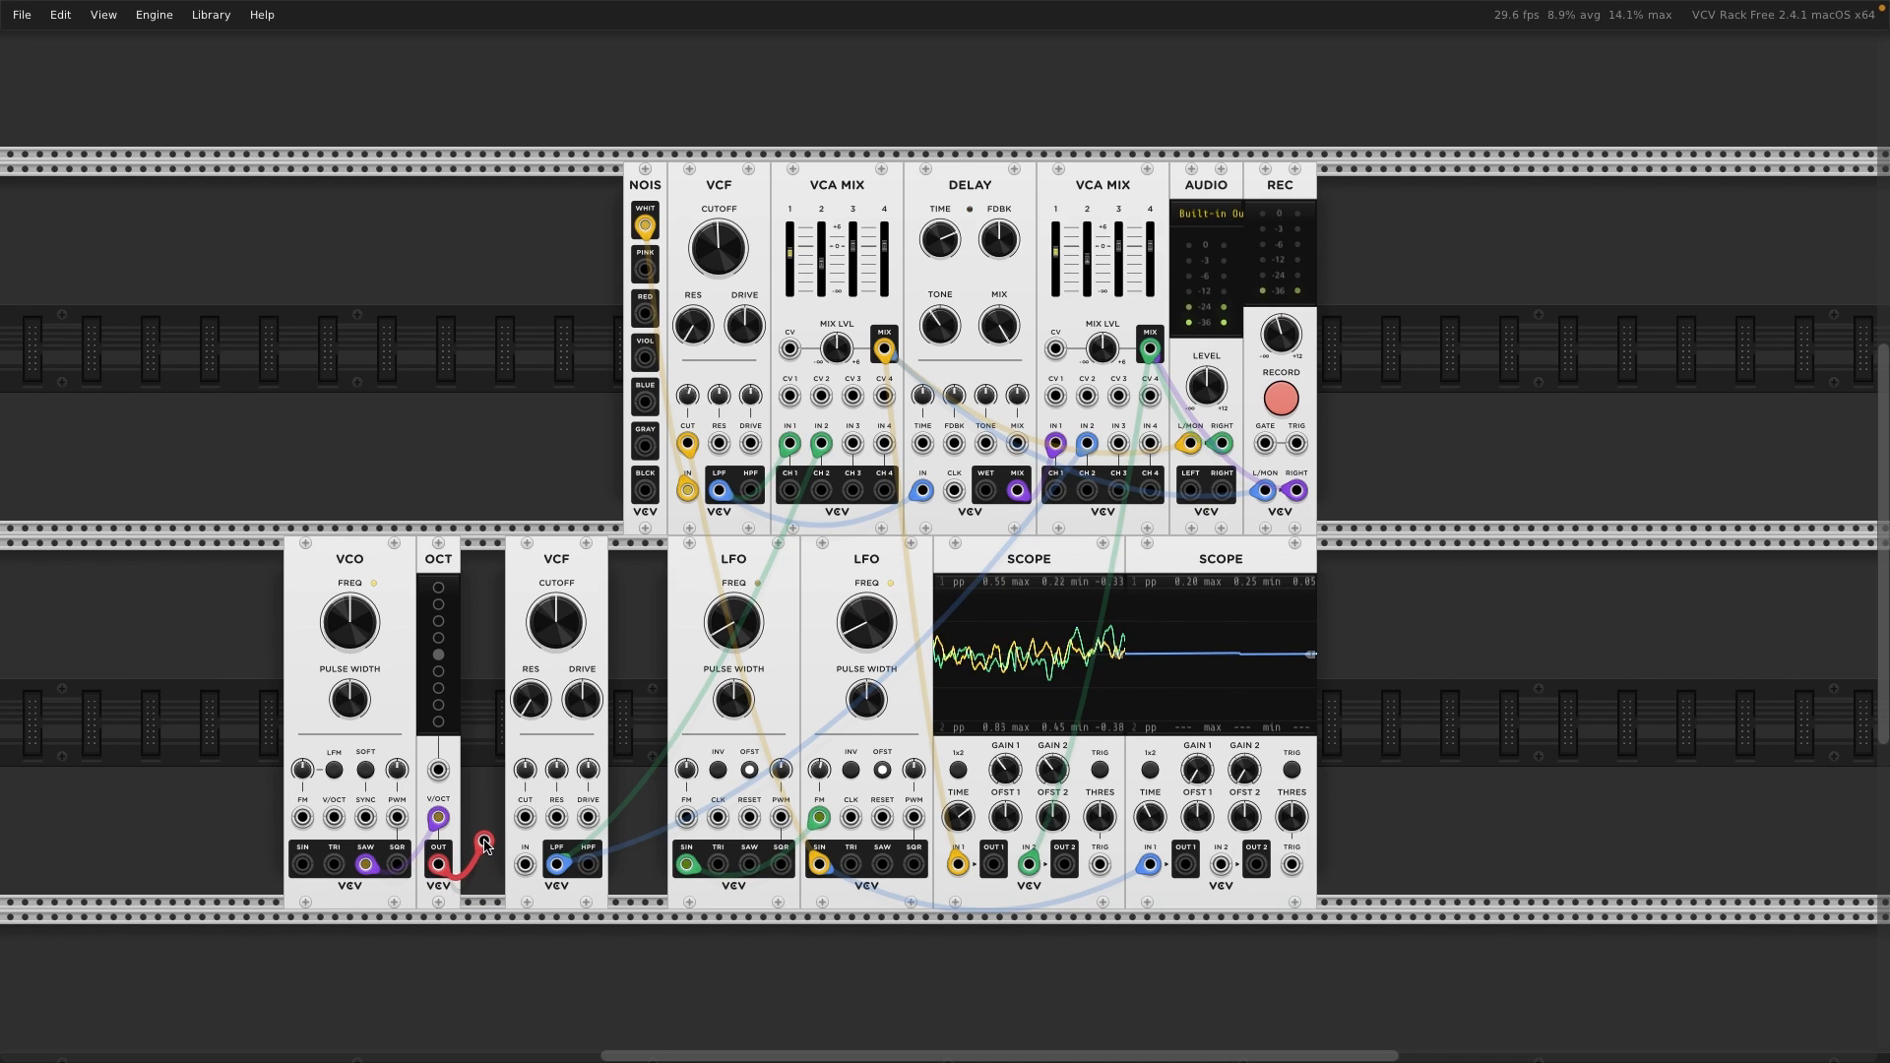
drag(486, 845, 515, 856)
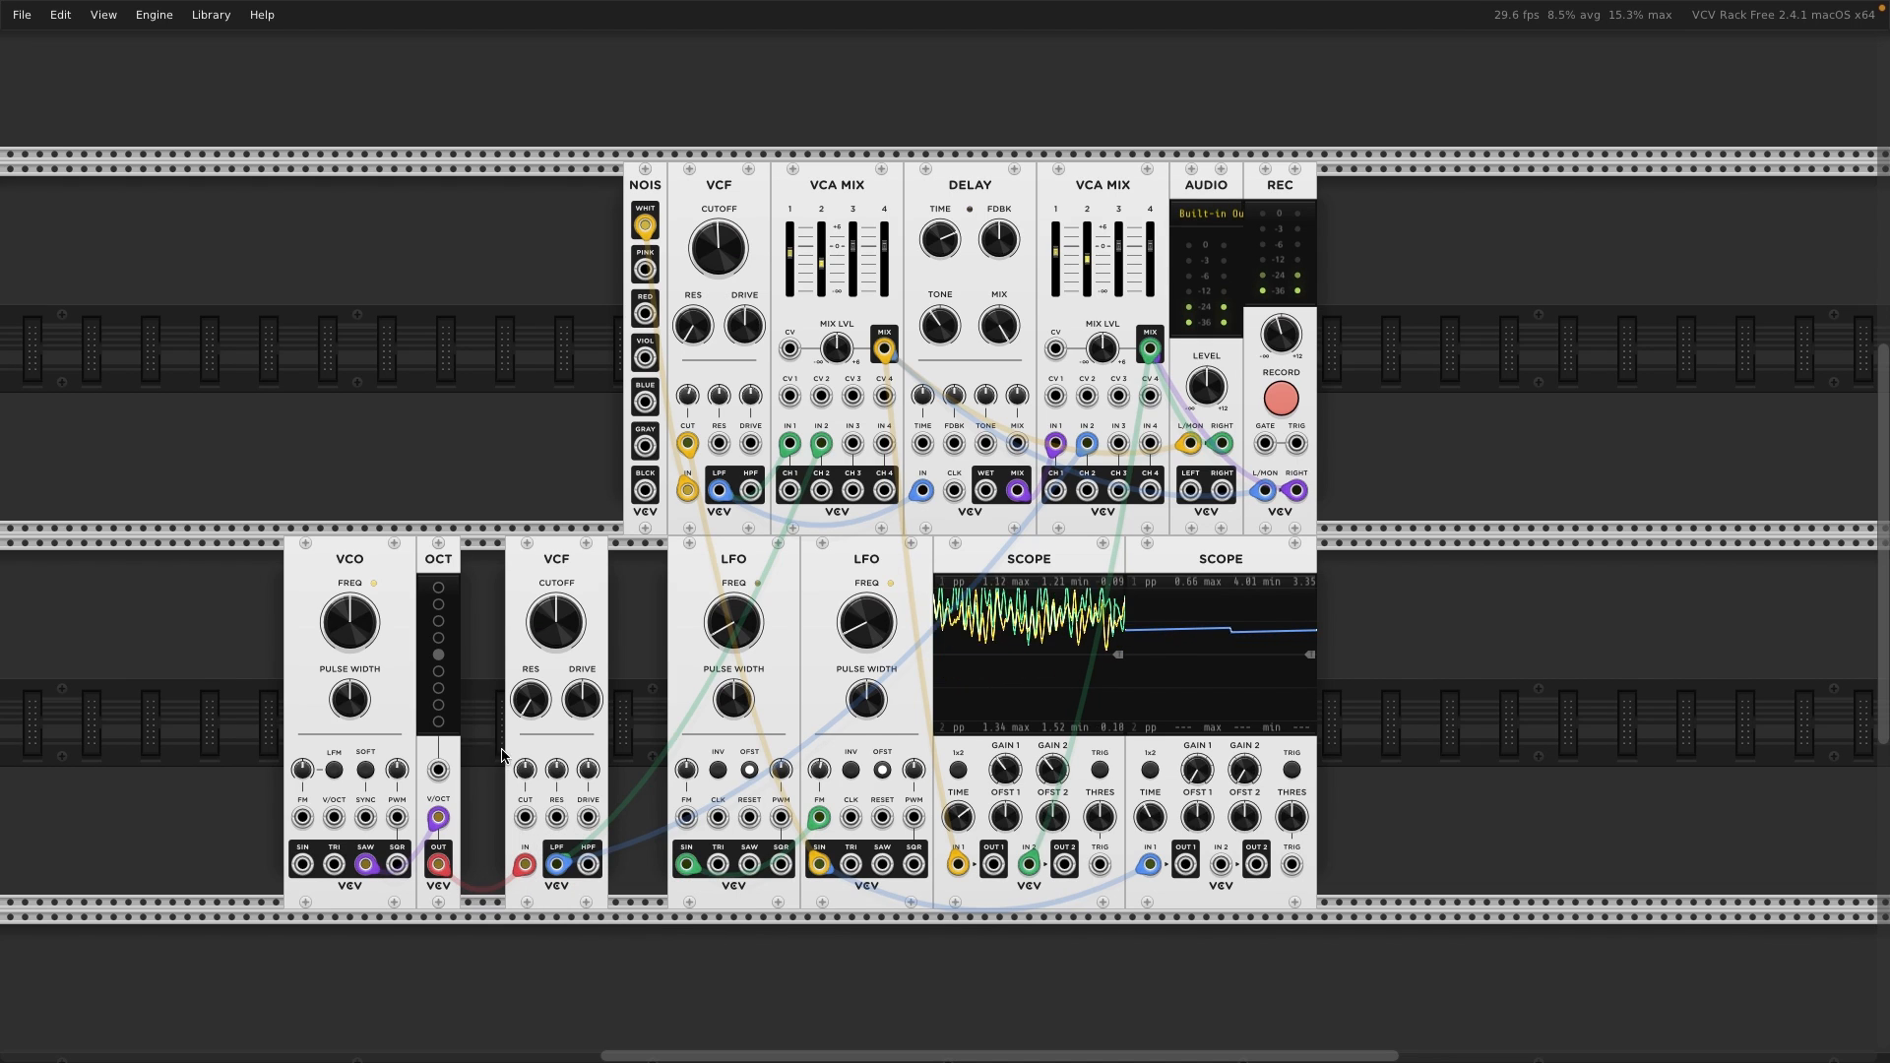
- Try the OCT's shift one and two steps below 0 oct with the VCO's frequency slightly adjusted
click(439, 672)
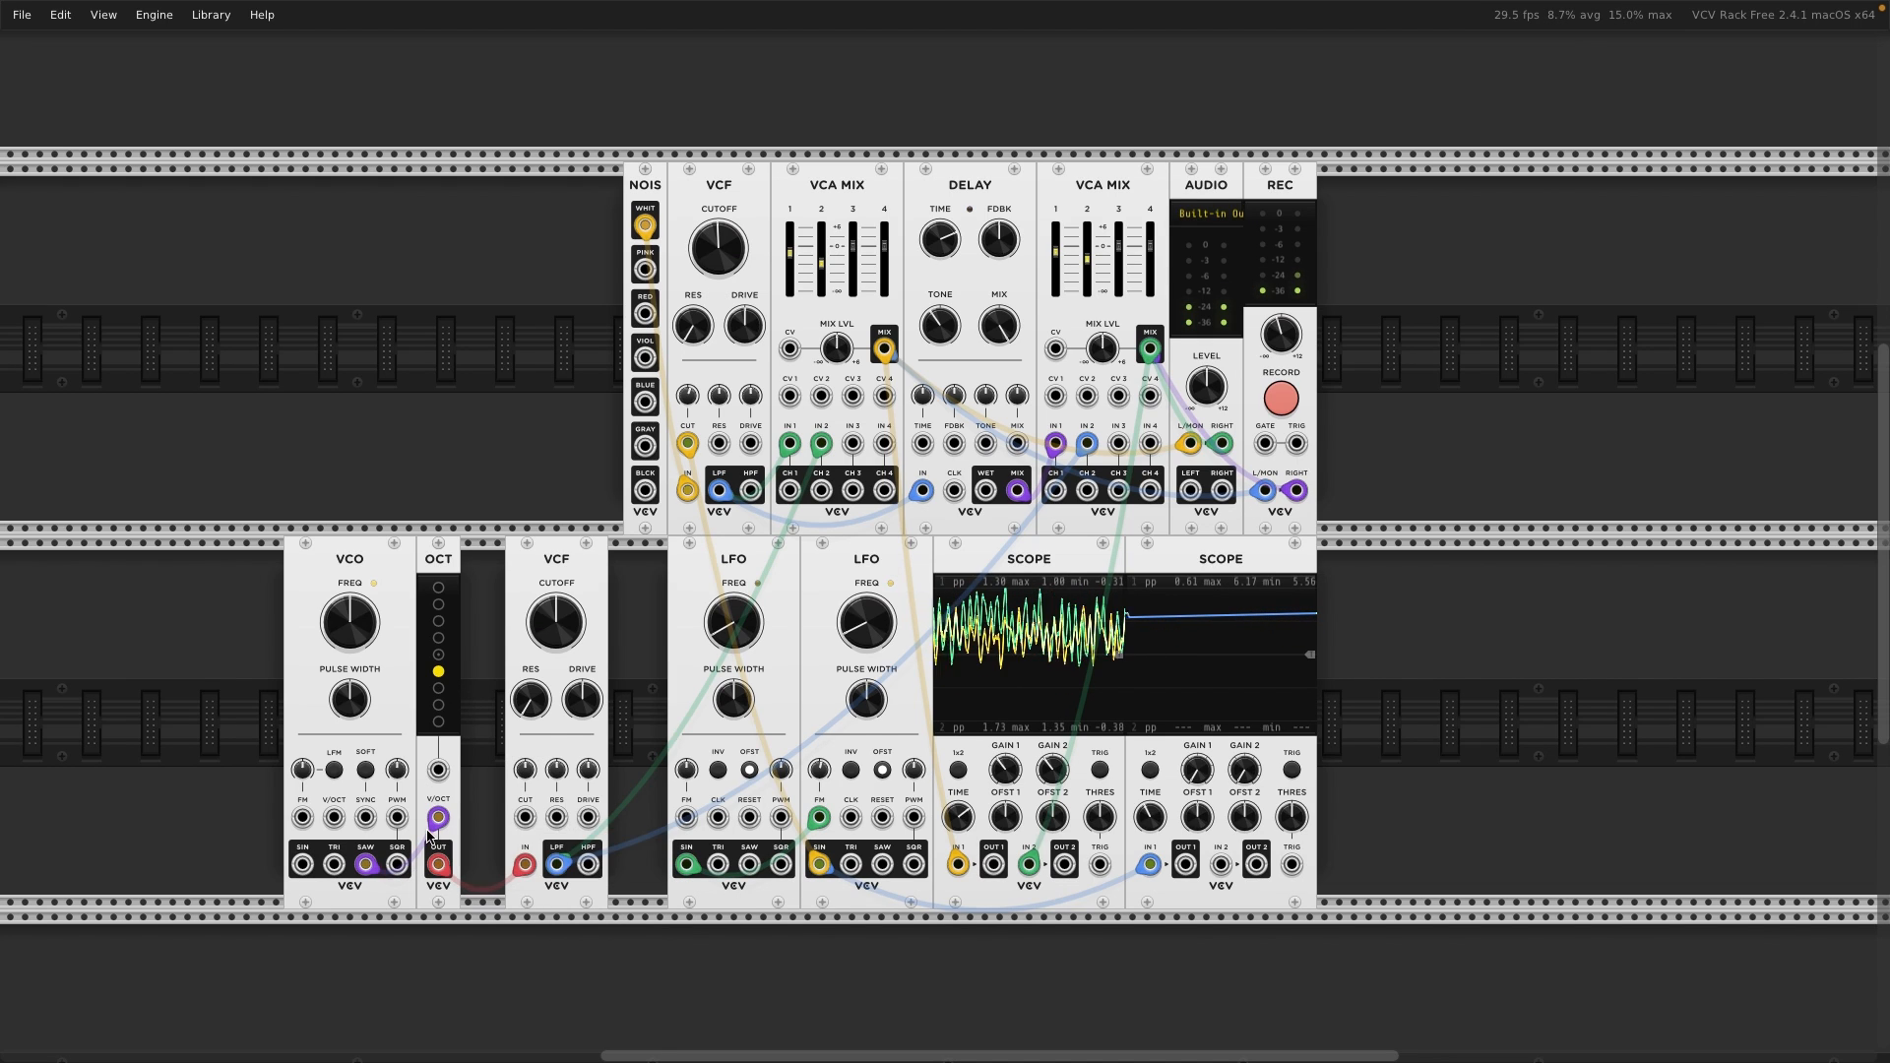
click(439, 689)
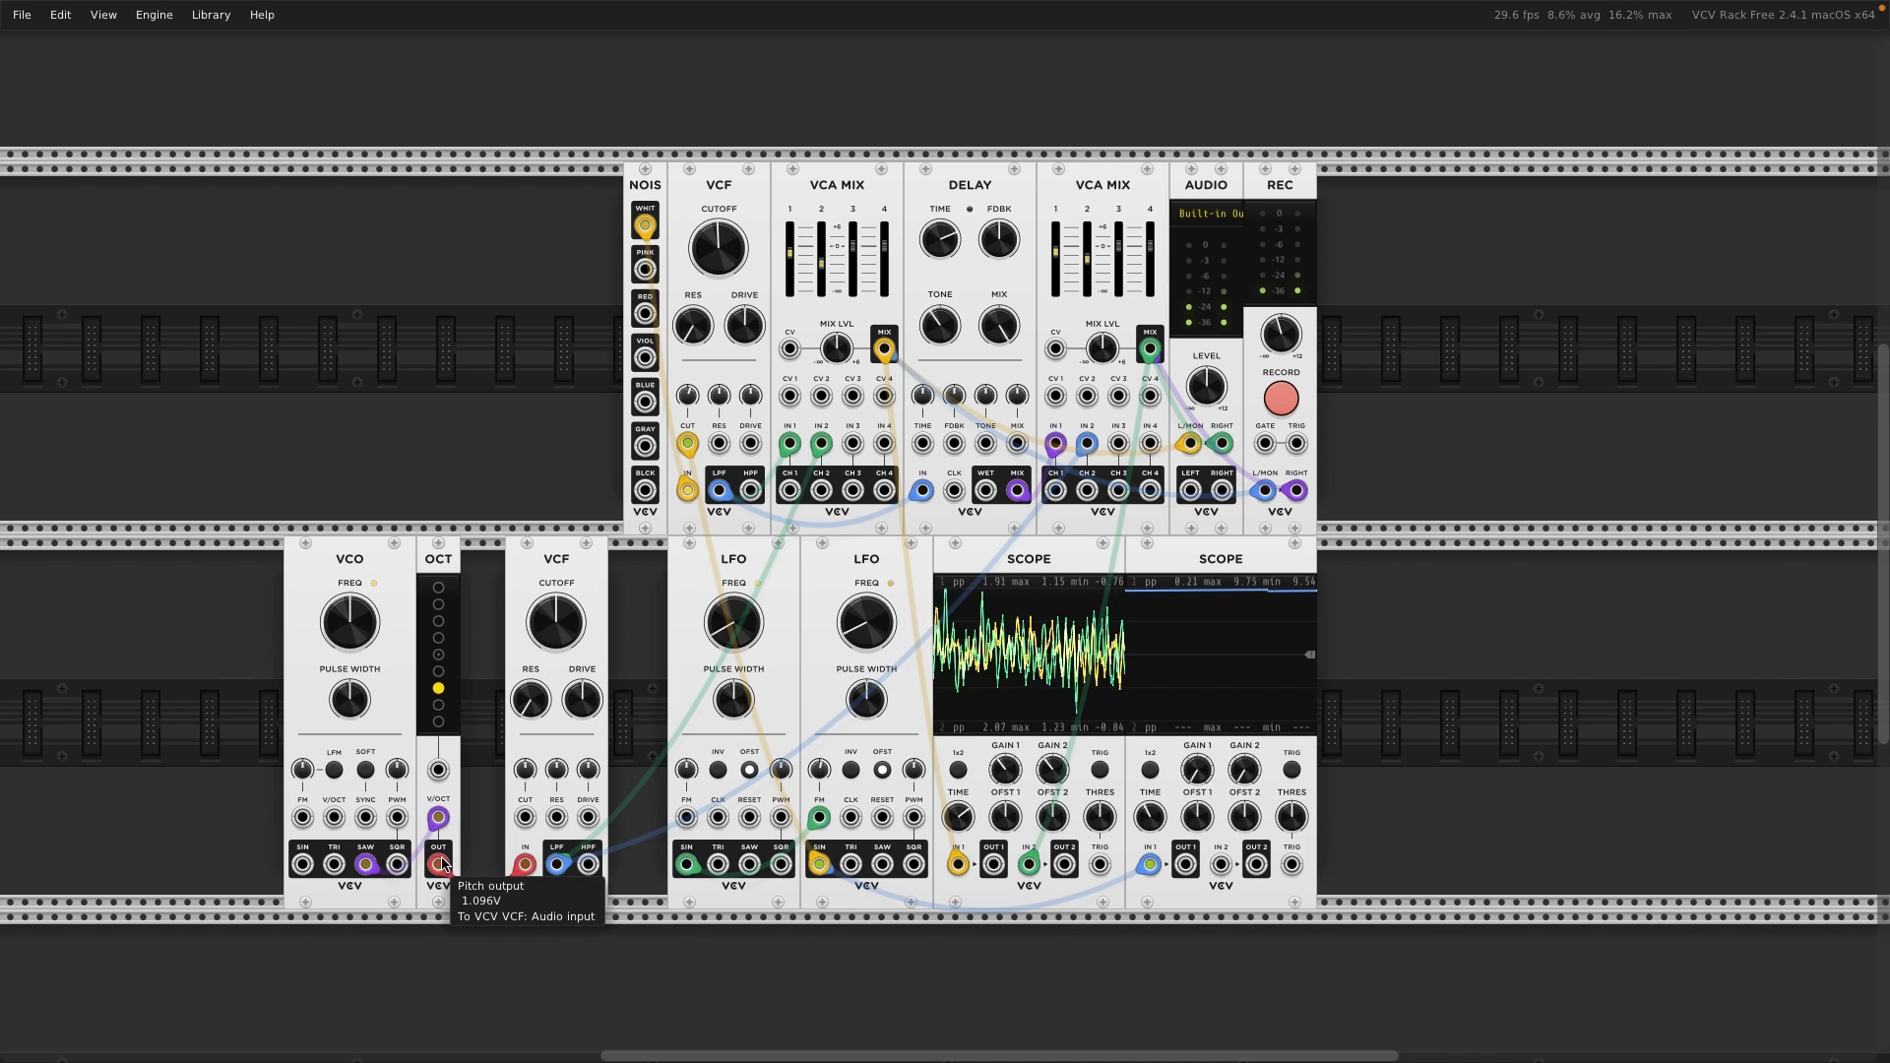
mouse_move(350, 623)
mouse_down()
mouse_move(349, 644)
mouse_move(349, 618)
mouse_up()
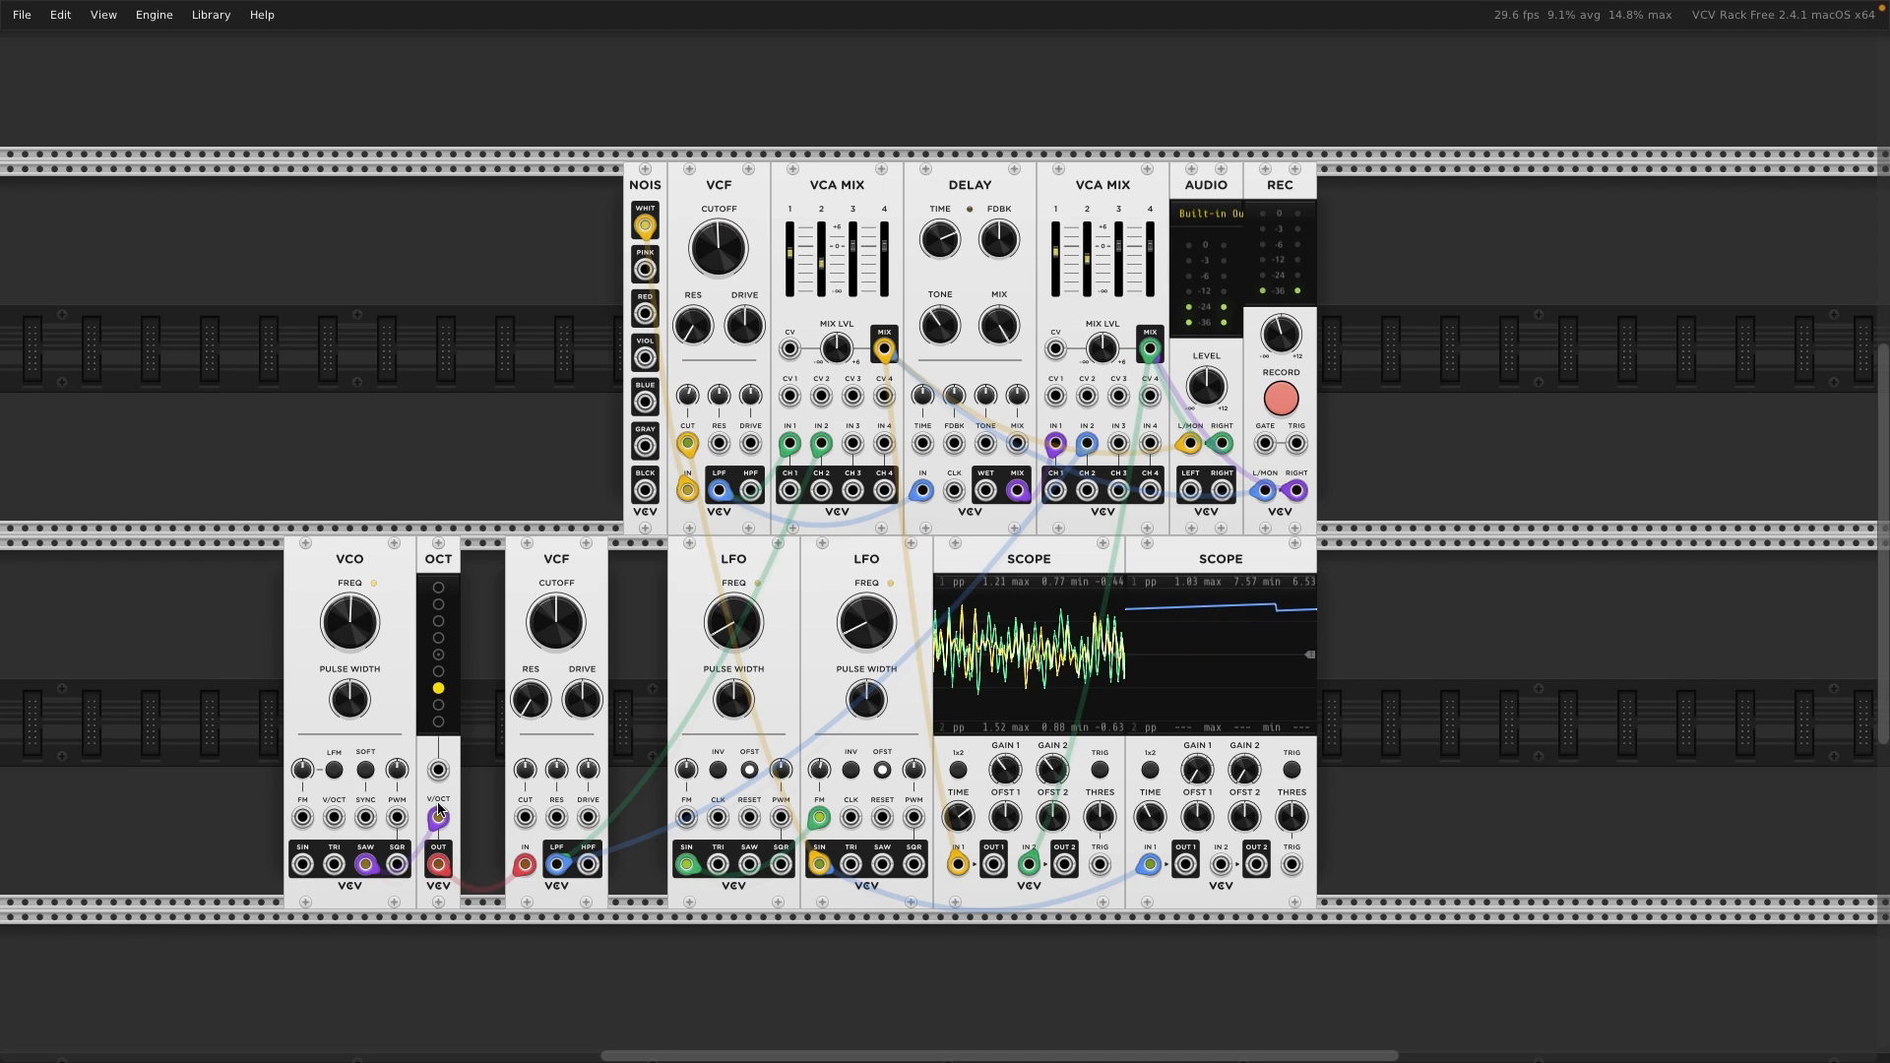
drag(557, 864, 823, 446)
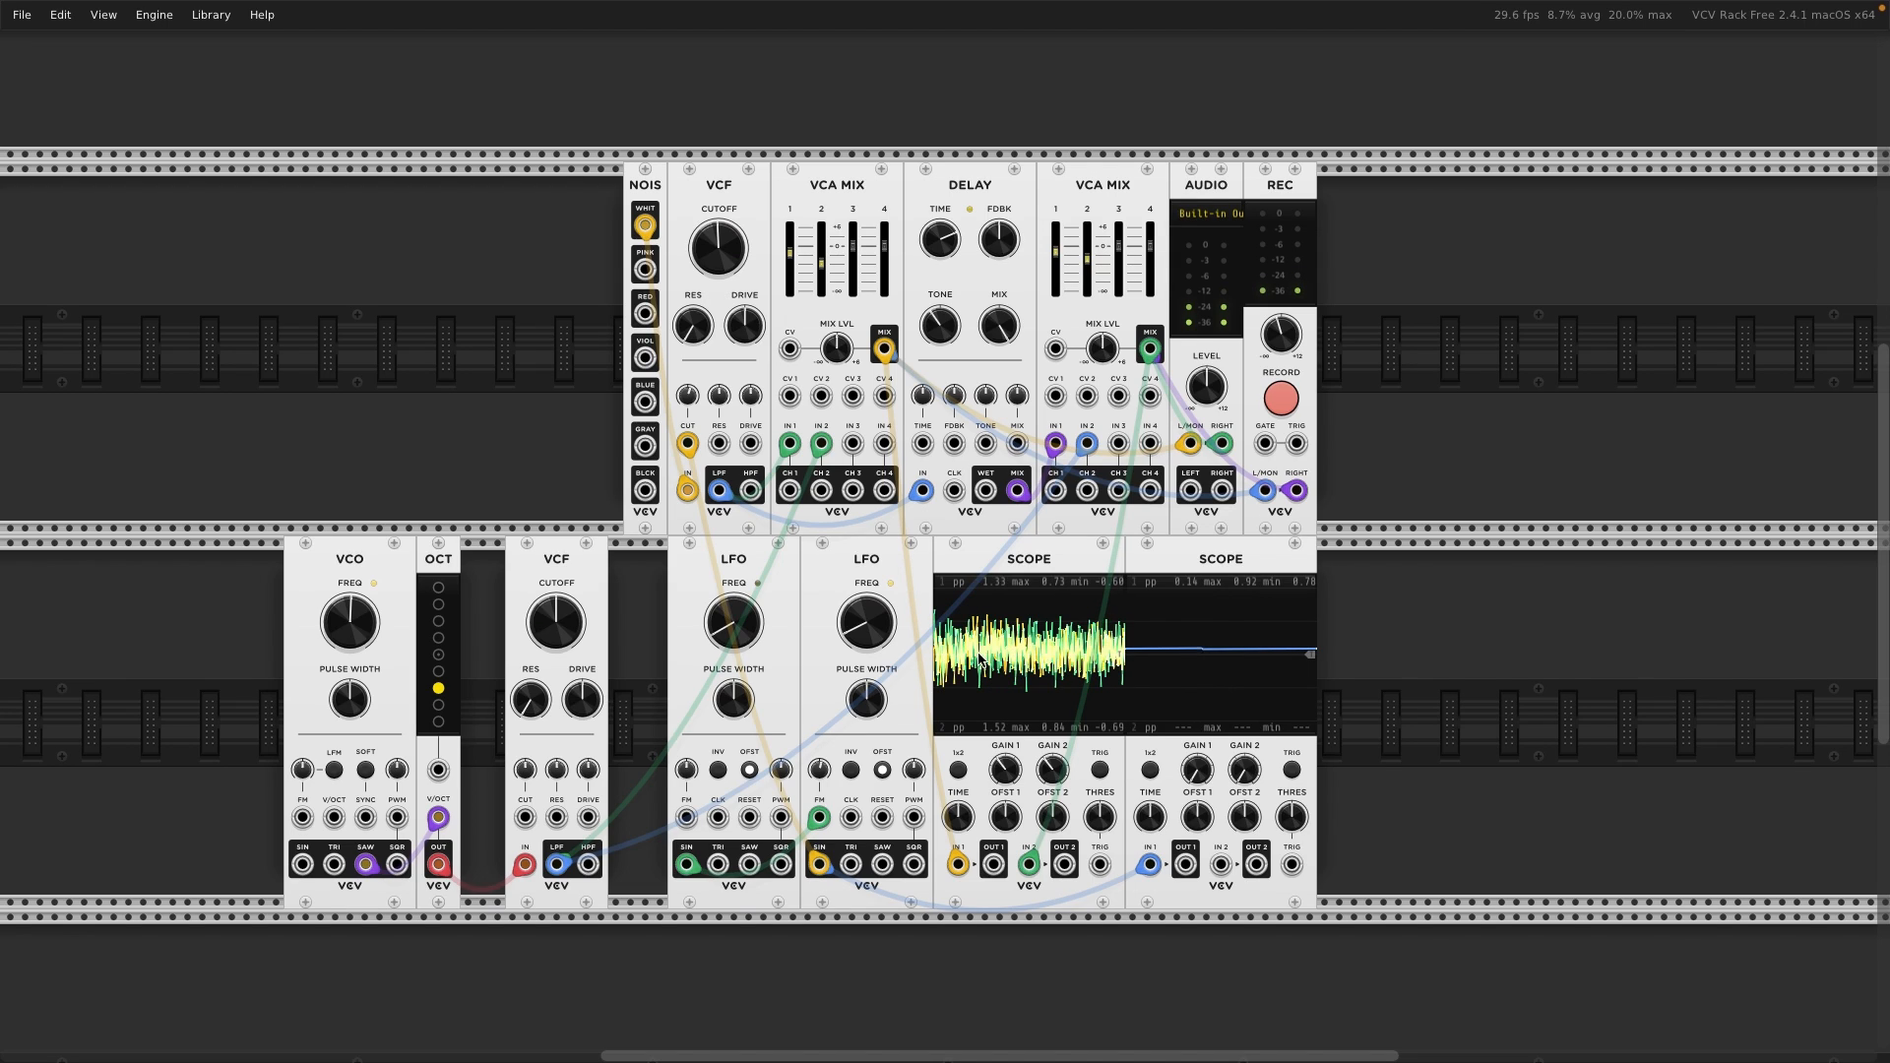
mouse_move(439, 823)
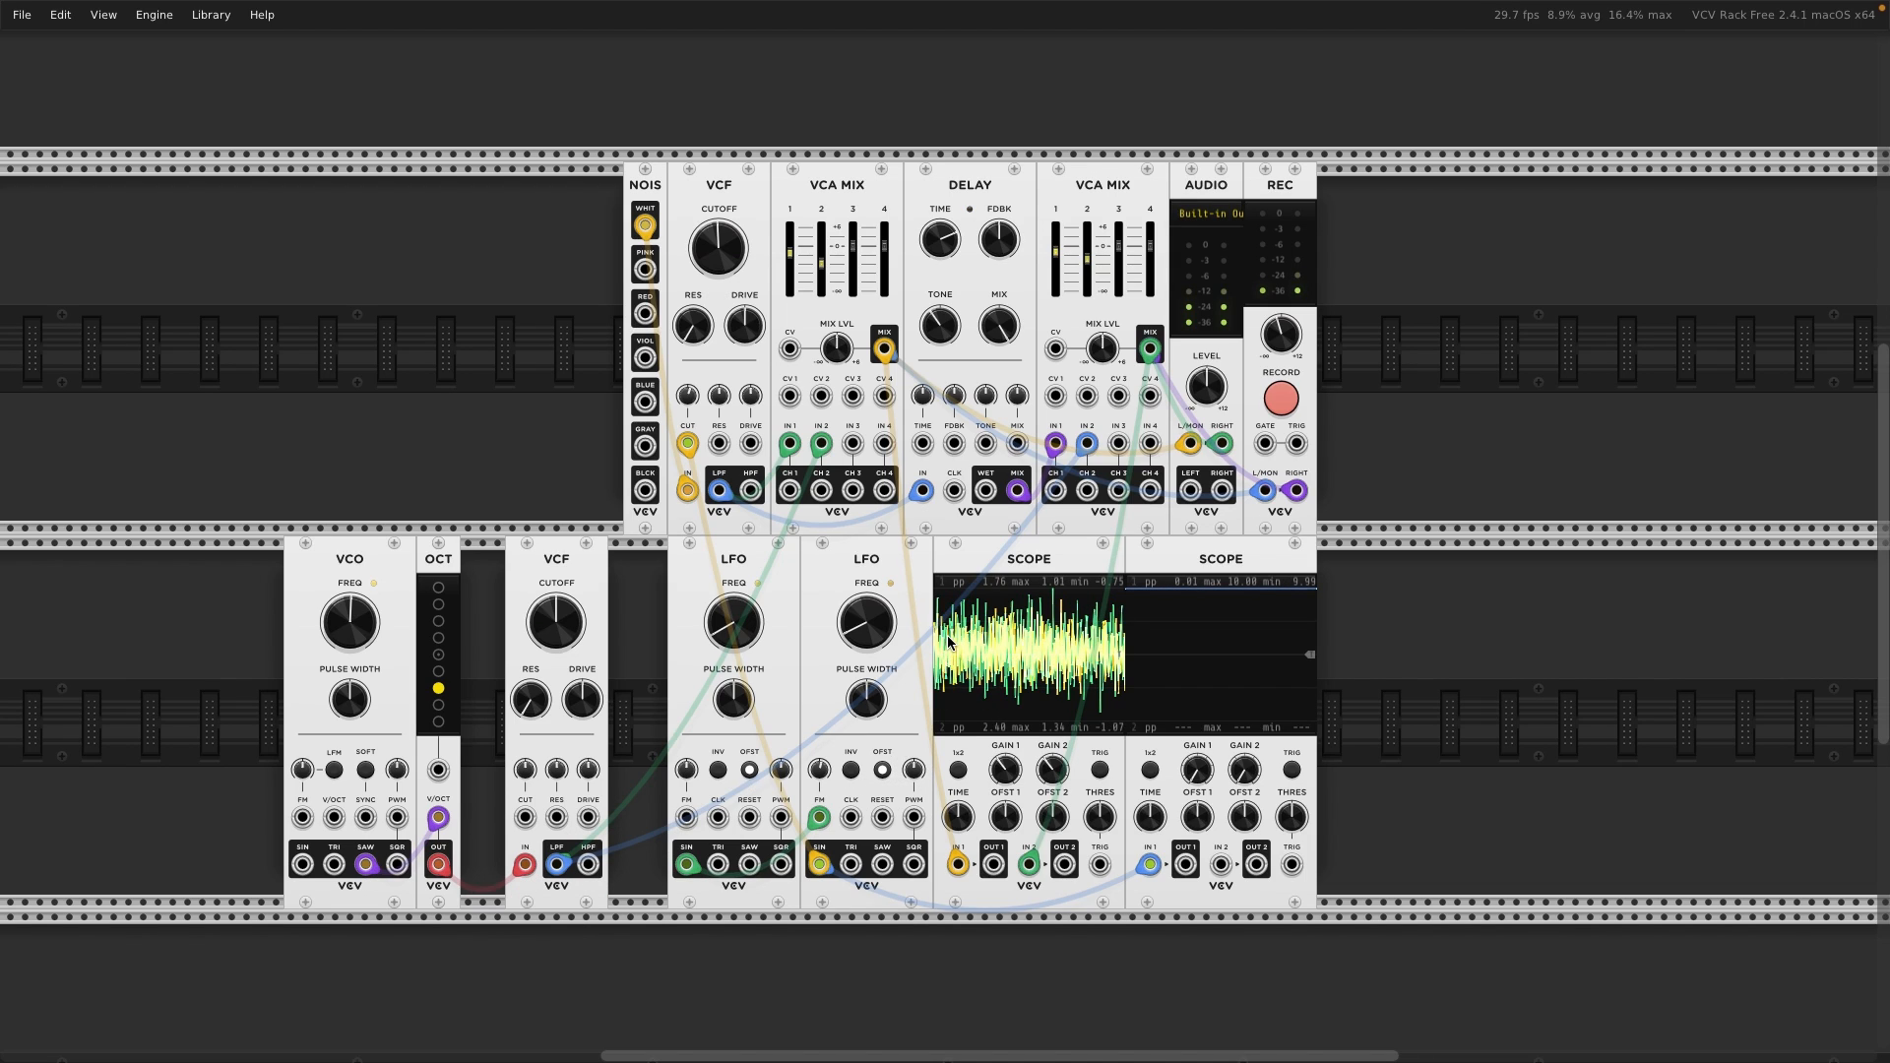
- Remove the OCT module and patch the VCO's SAW output directly into the second VCF's audio input
drag(438, 817, 461, 761)
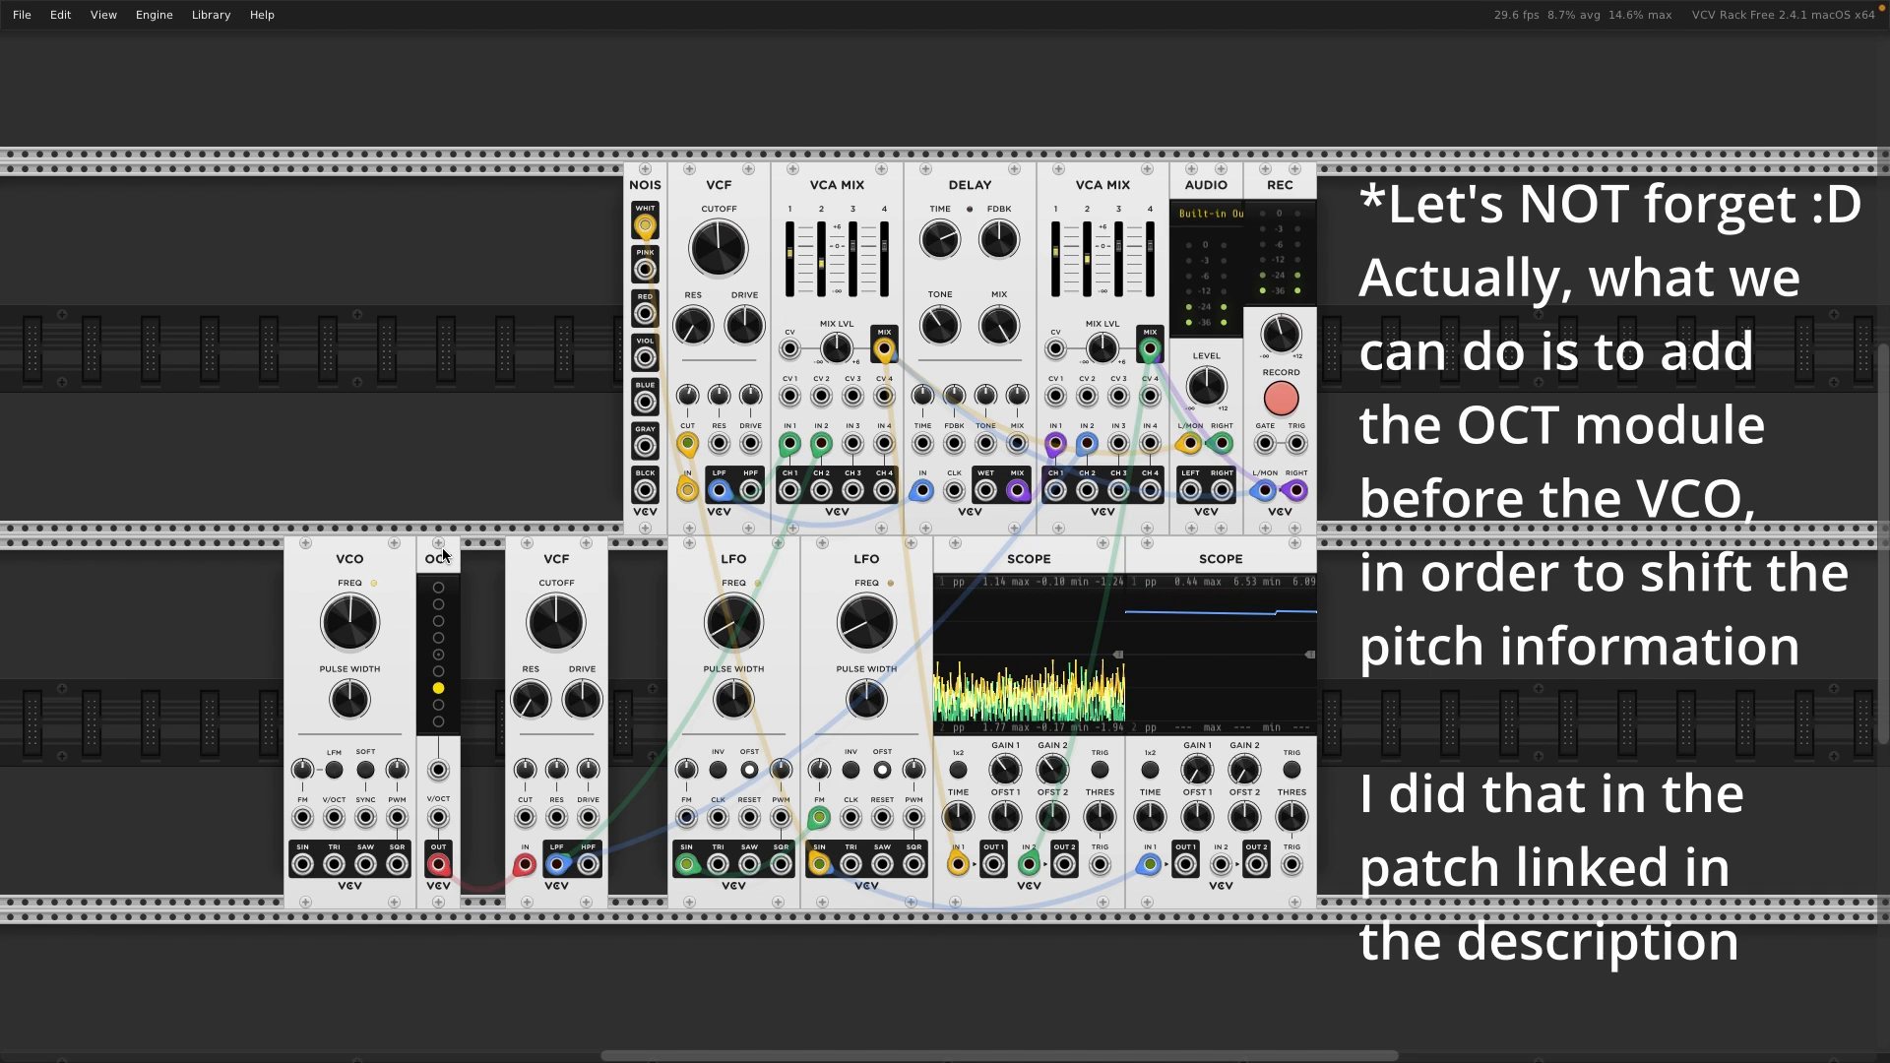
key(Delete)
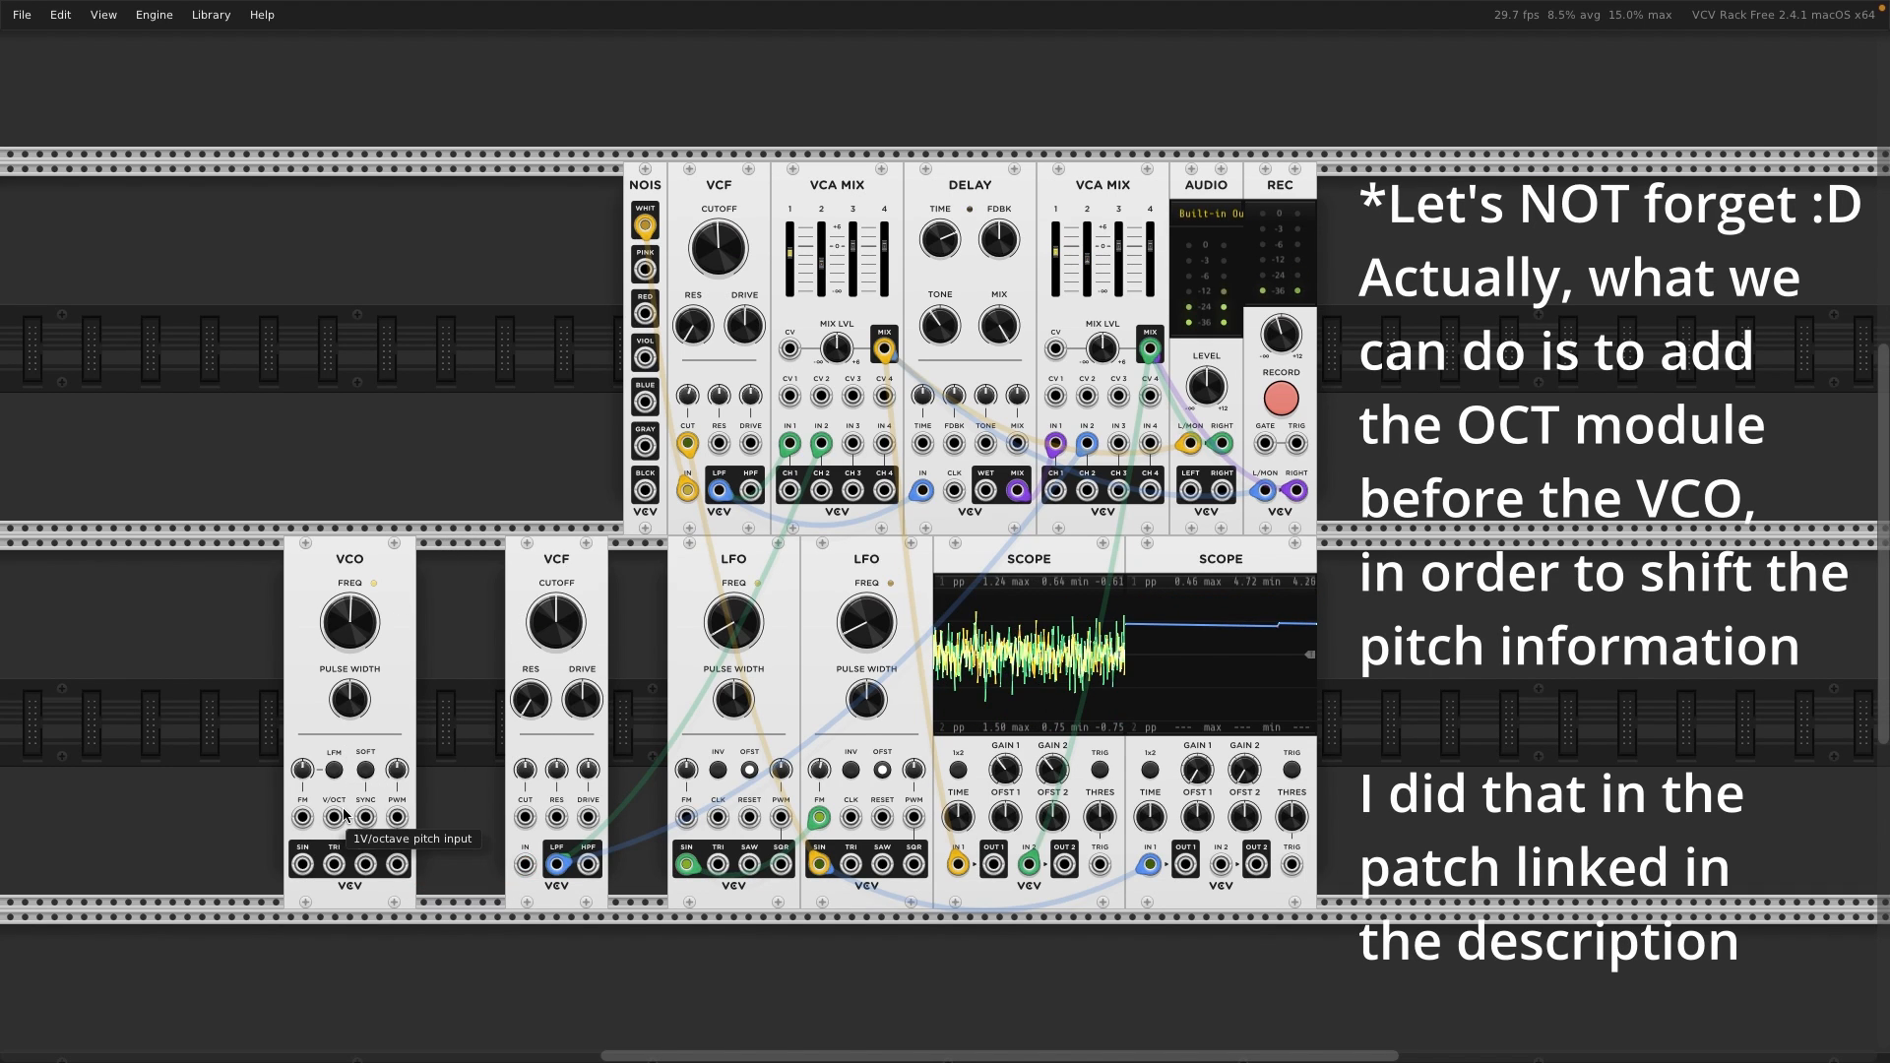
drag(365, 864, 522, 864)
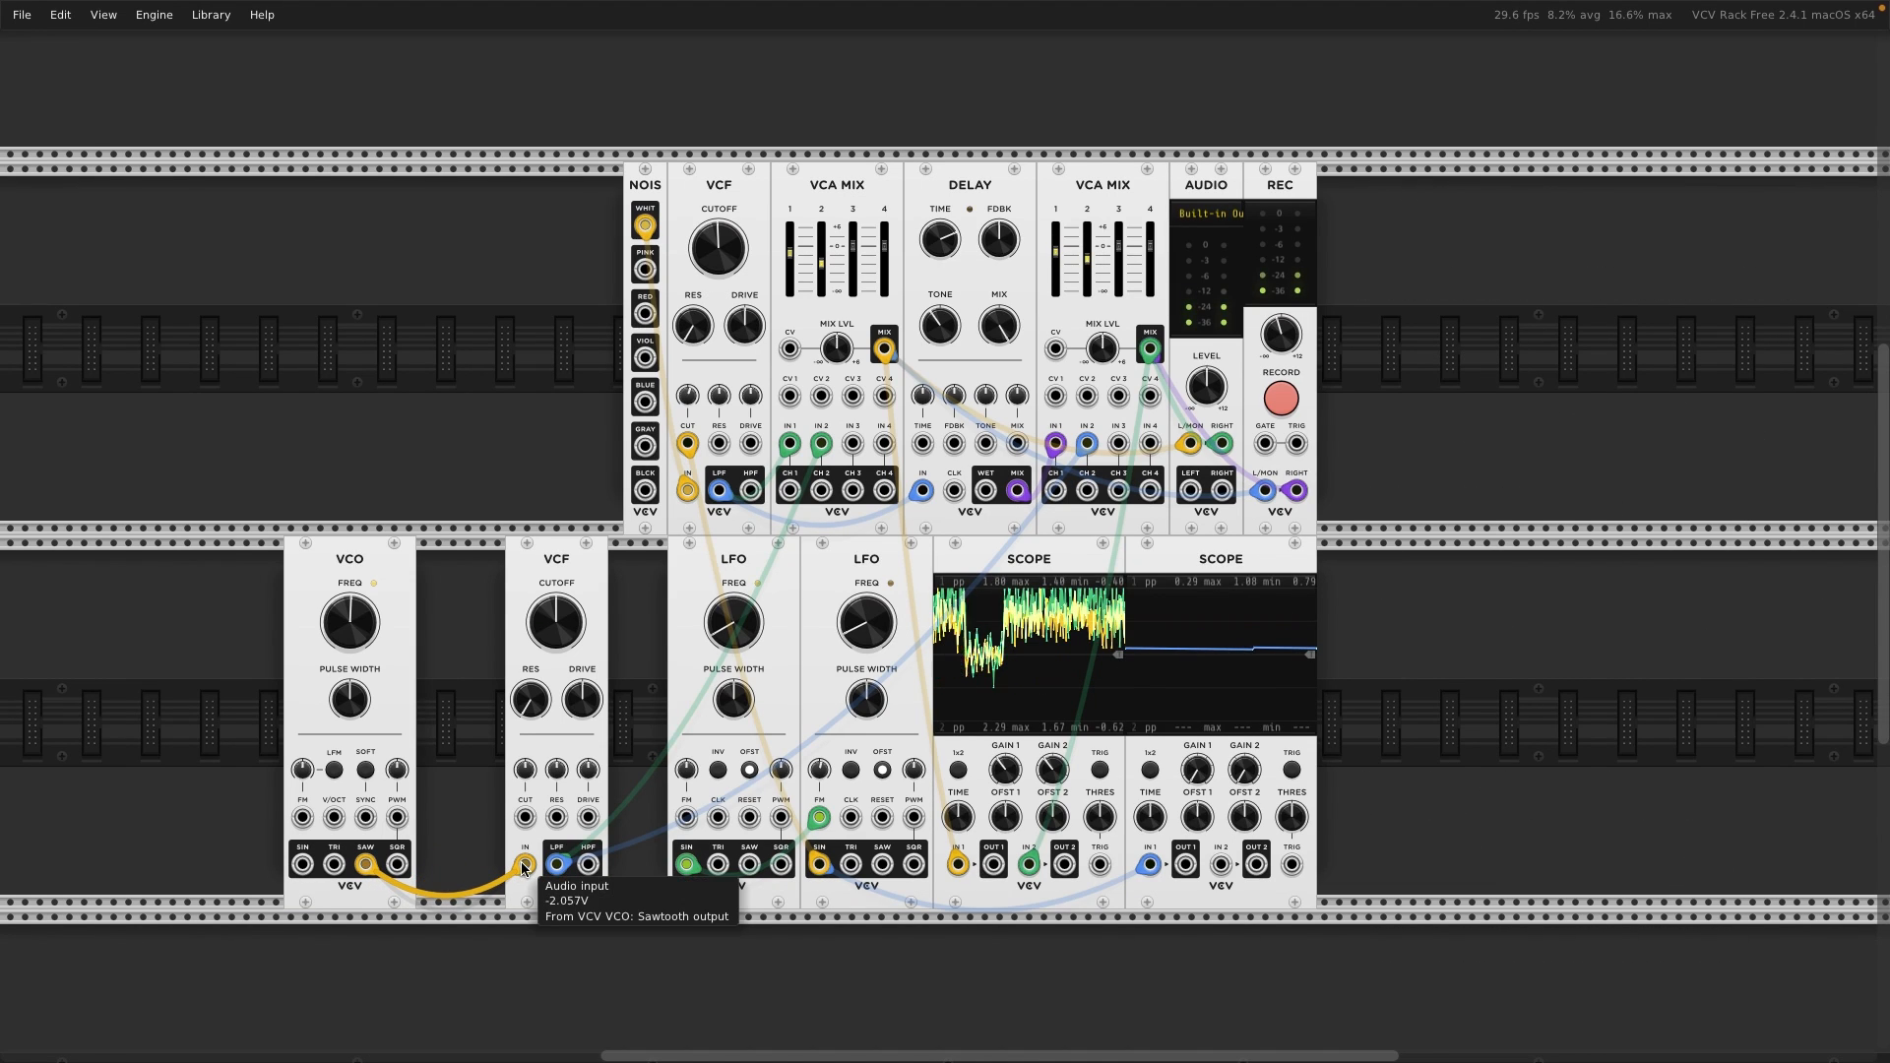
- Set the second VCF's cutoff to 130 Hz and rebalance both VCA MIX modules, lowering channel 1 and raising channel 2
right_click(556, 606)
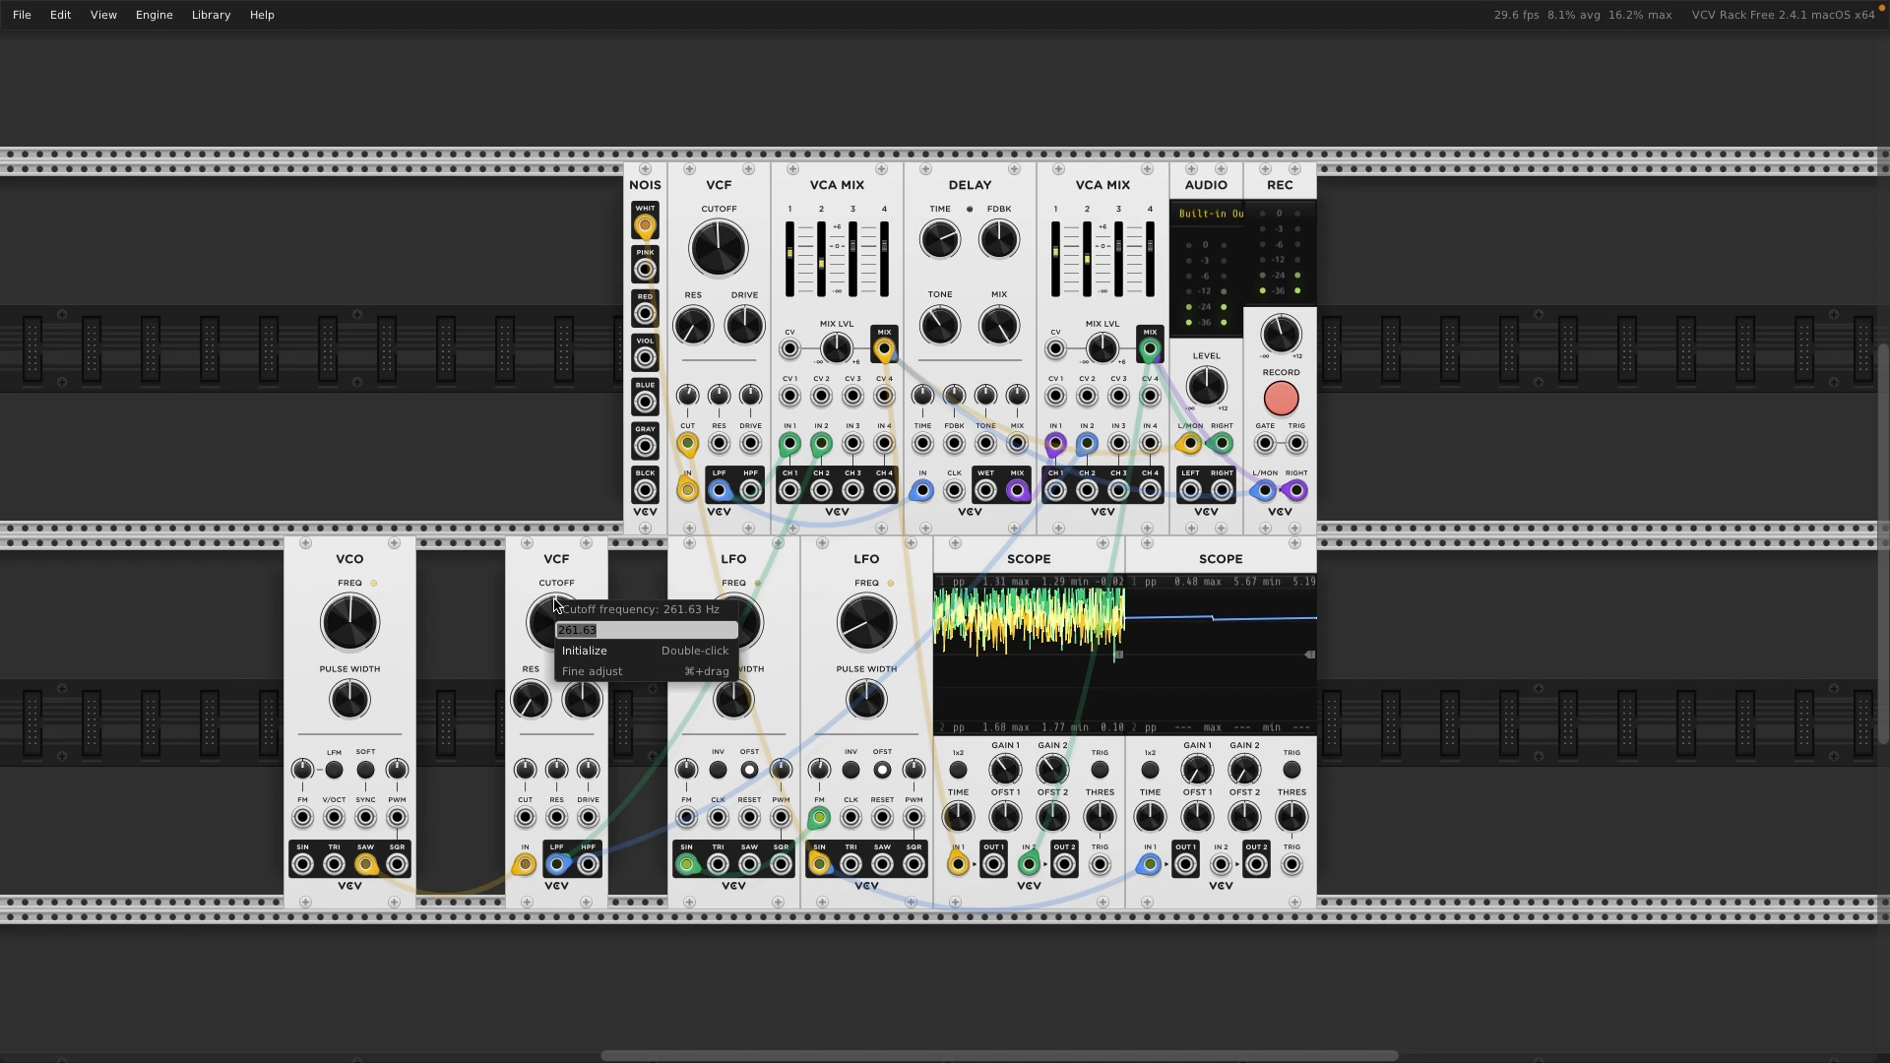
text(130)
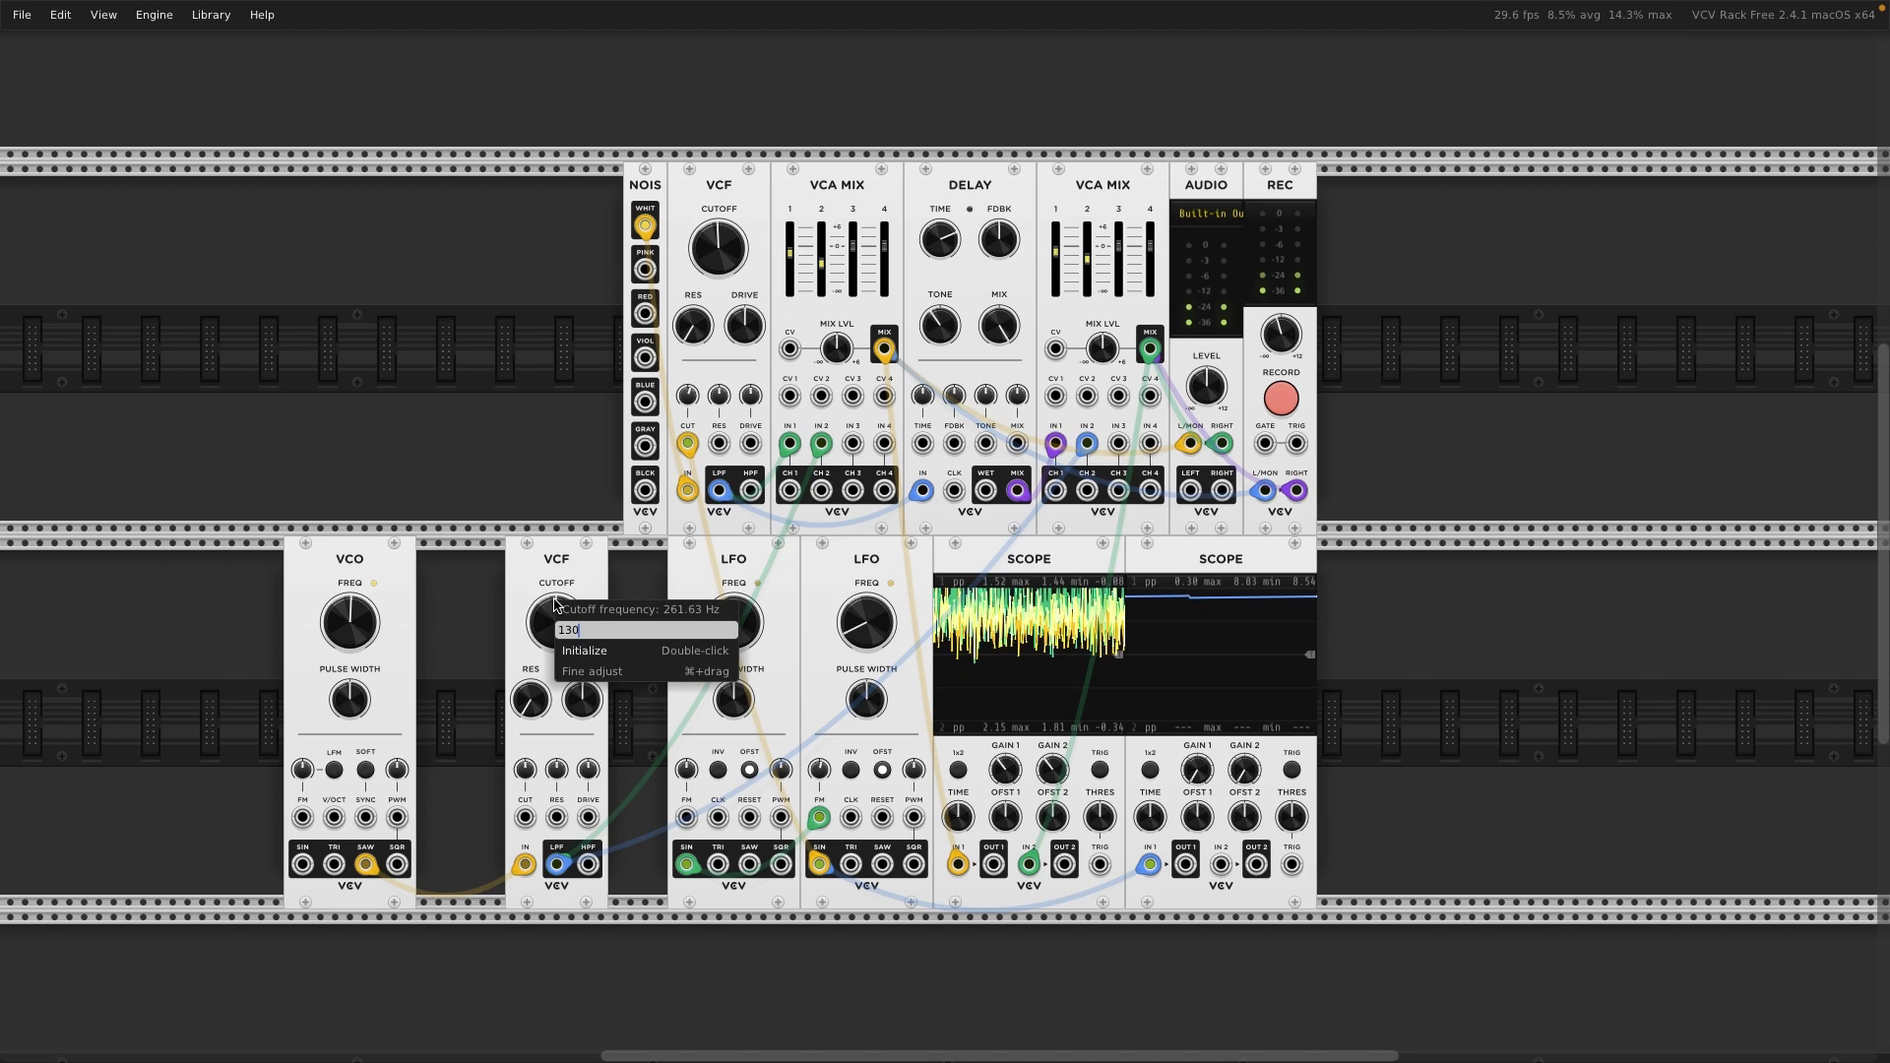
key(Return)
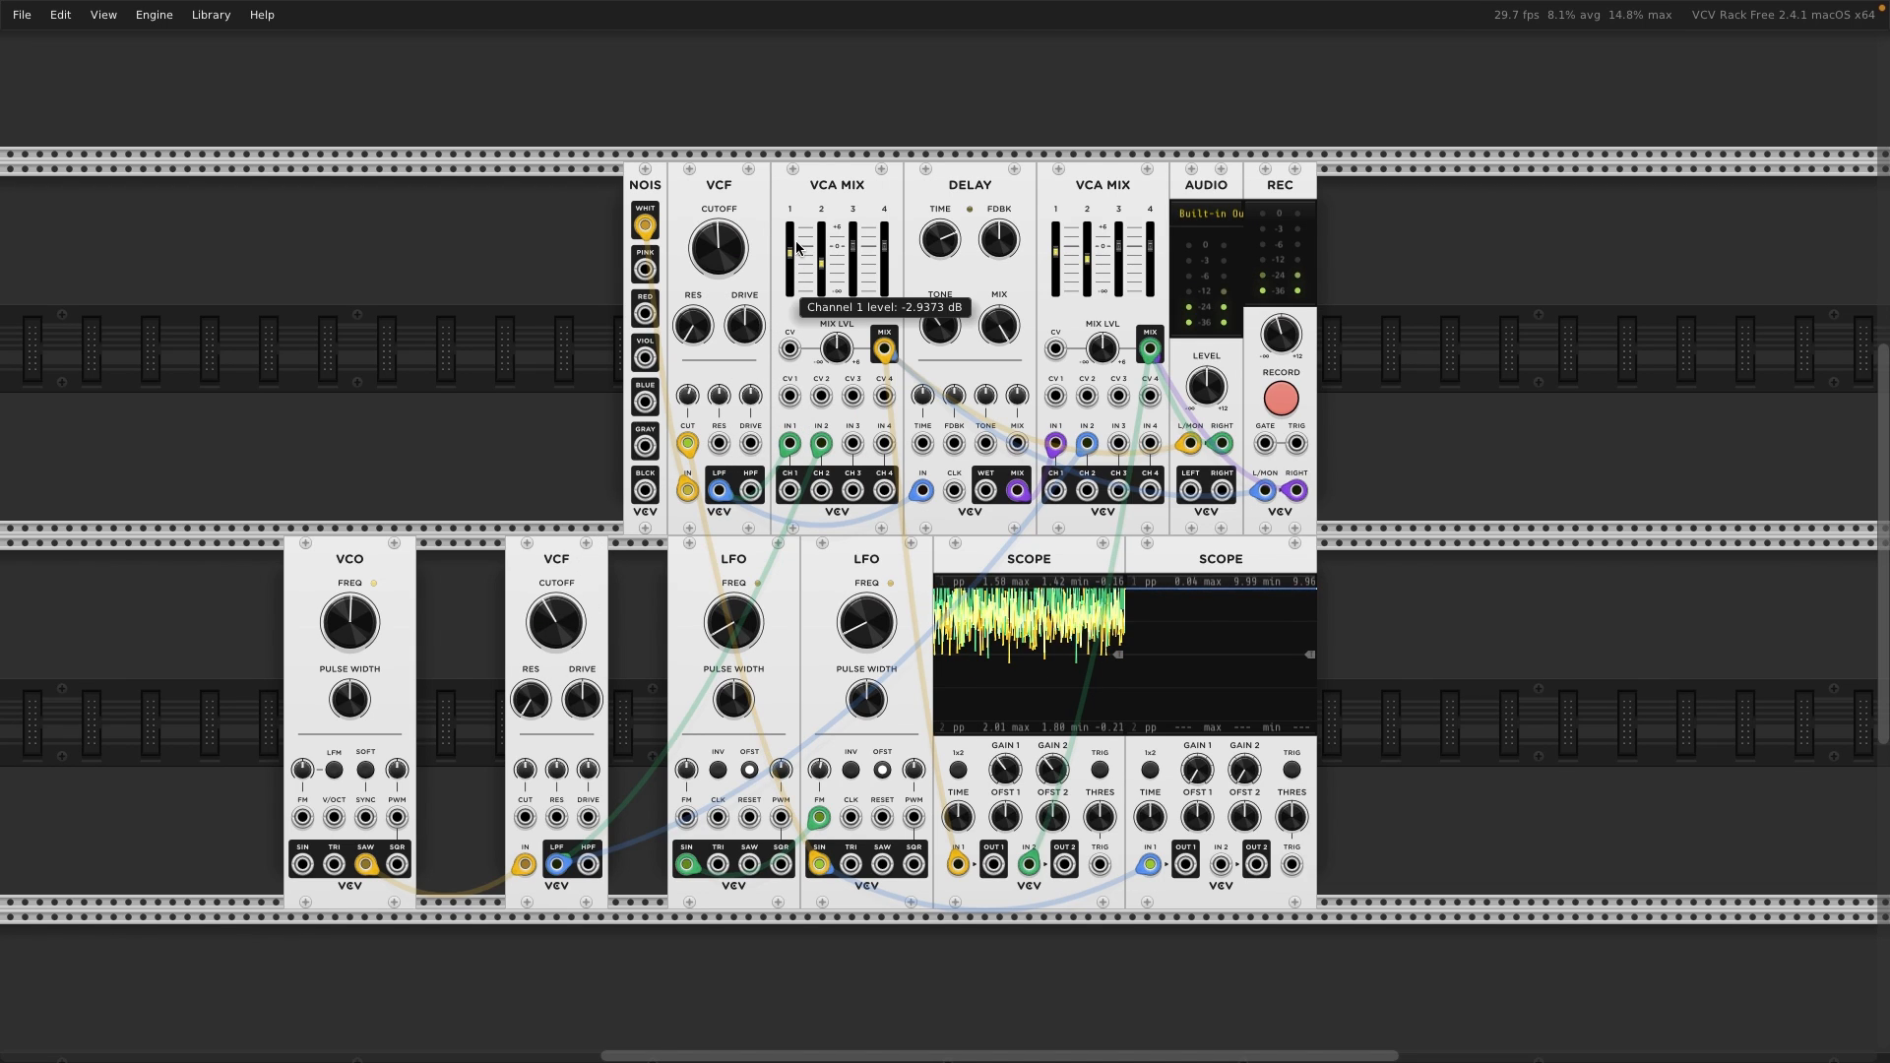
drag(789, 255, 790, 259)
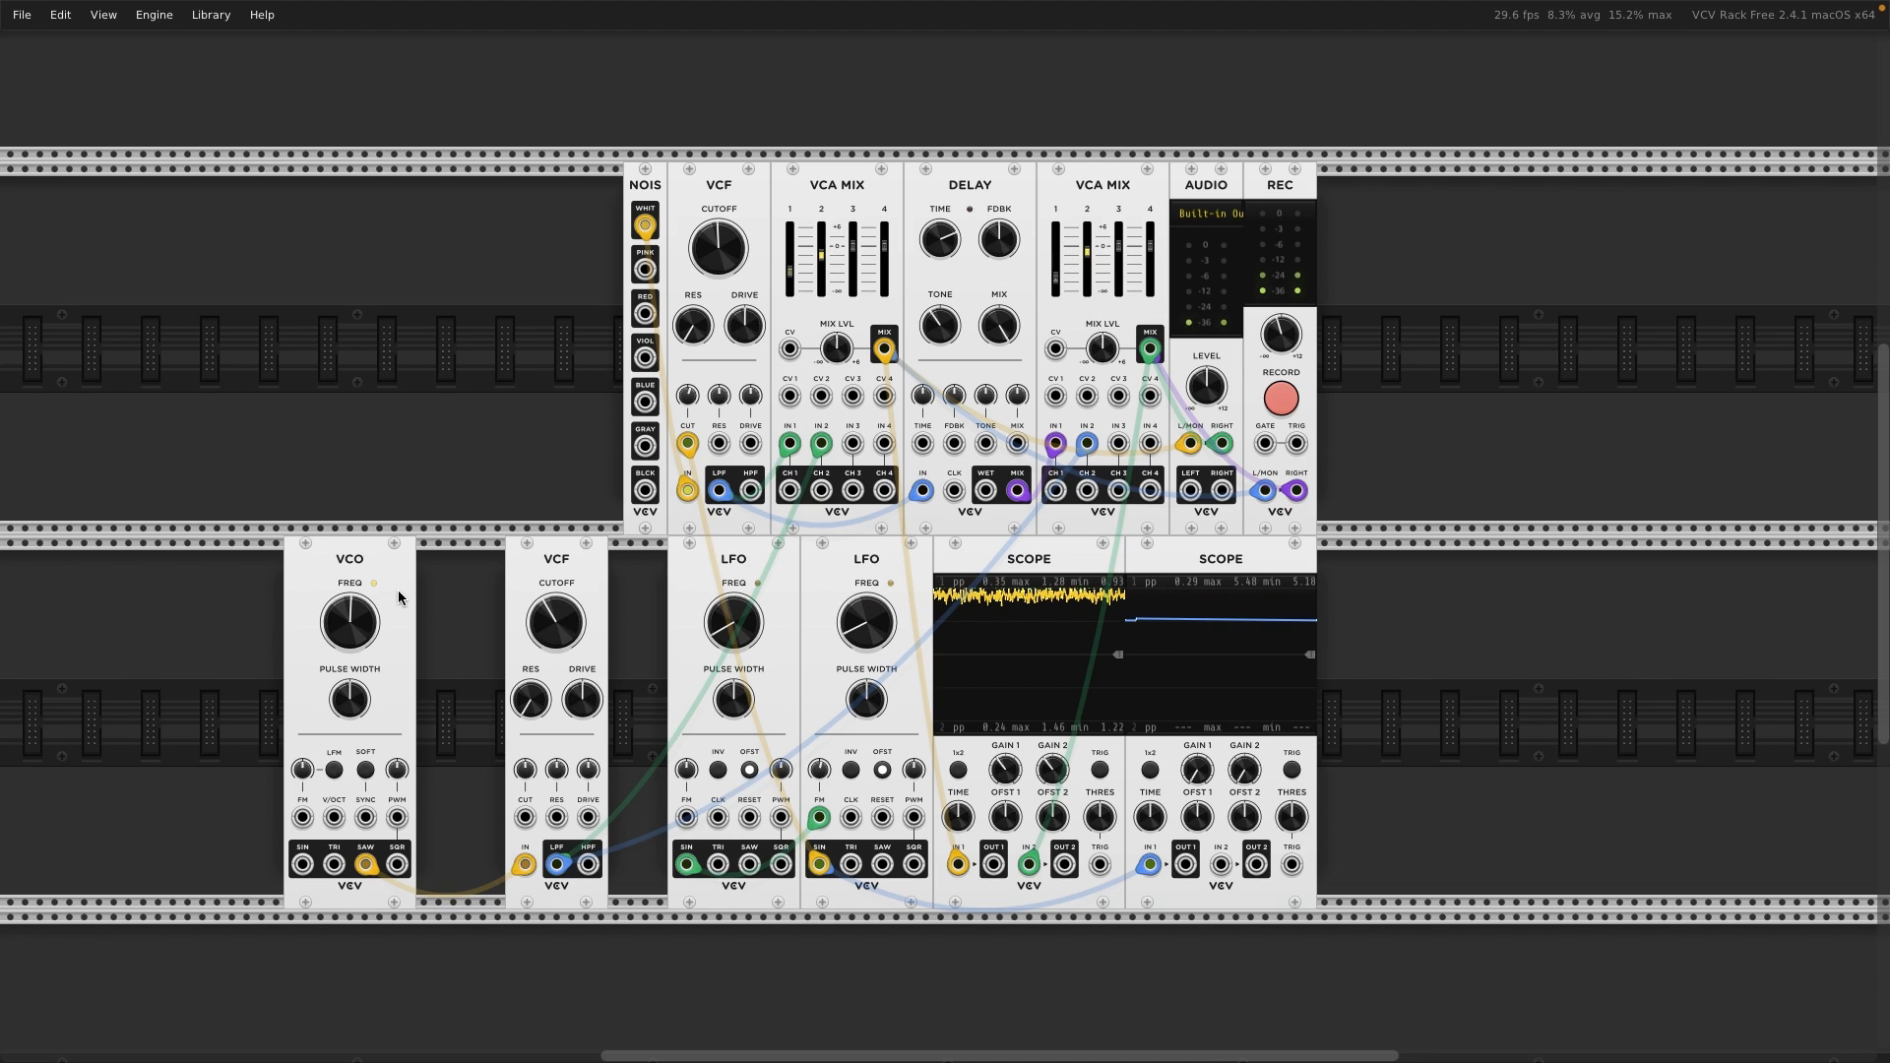
- Sweep the second VCF's cutoff down and back up to about 216.7 Hz, and lower the first SCOPE's trace offsets
drag(556, 622, 556, 658)
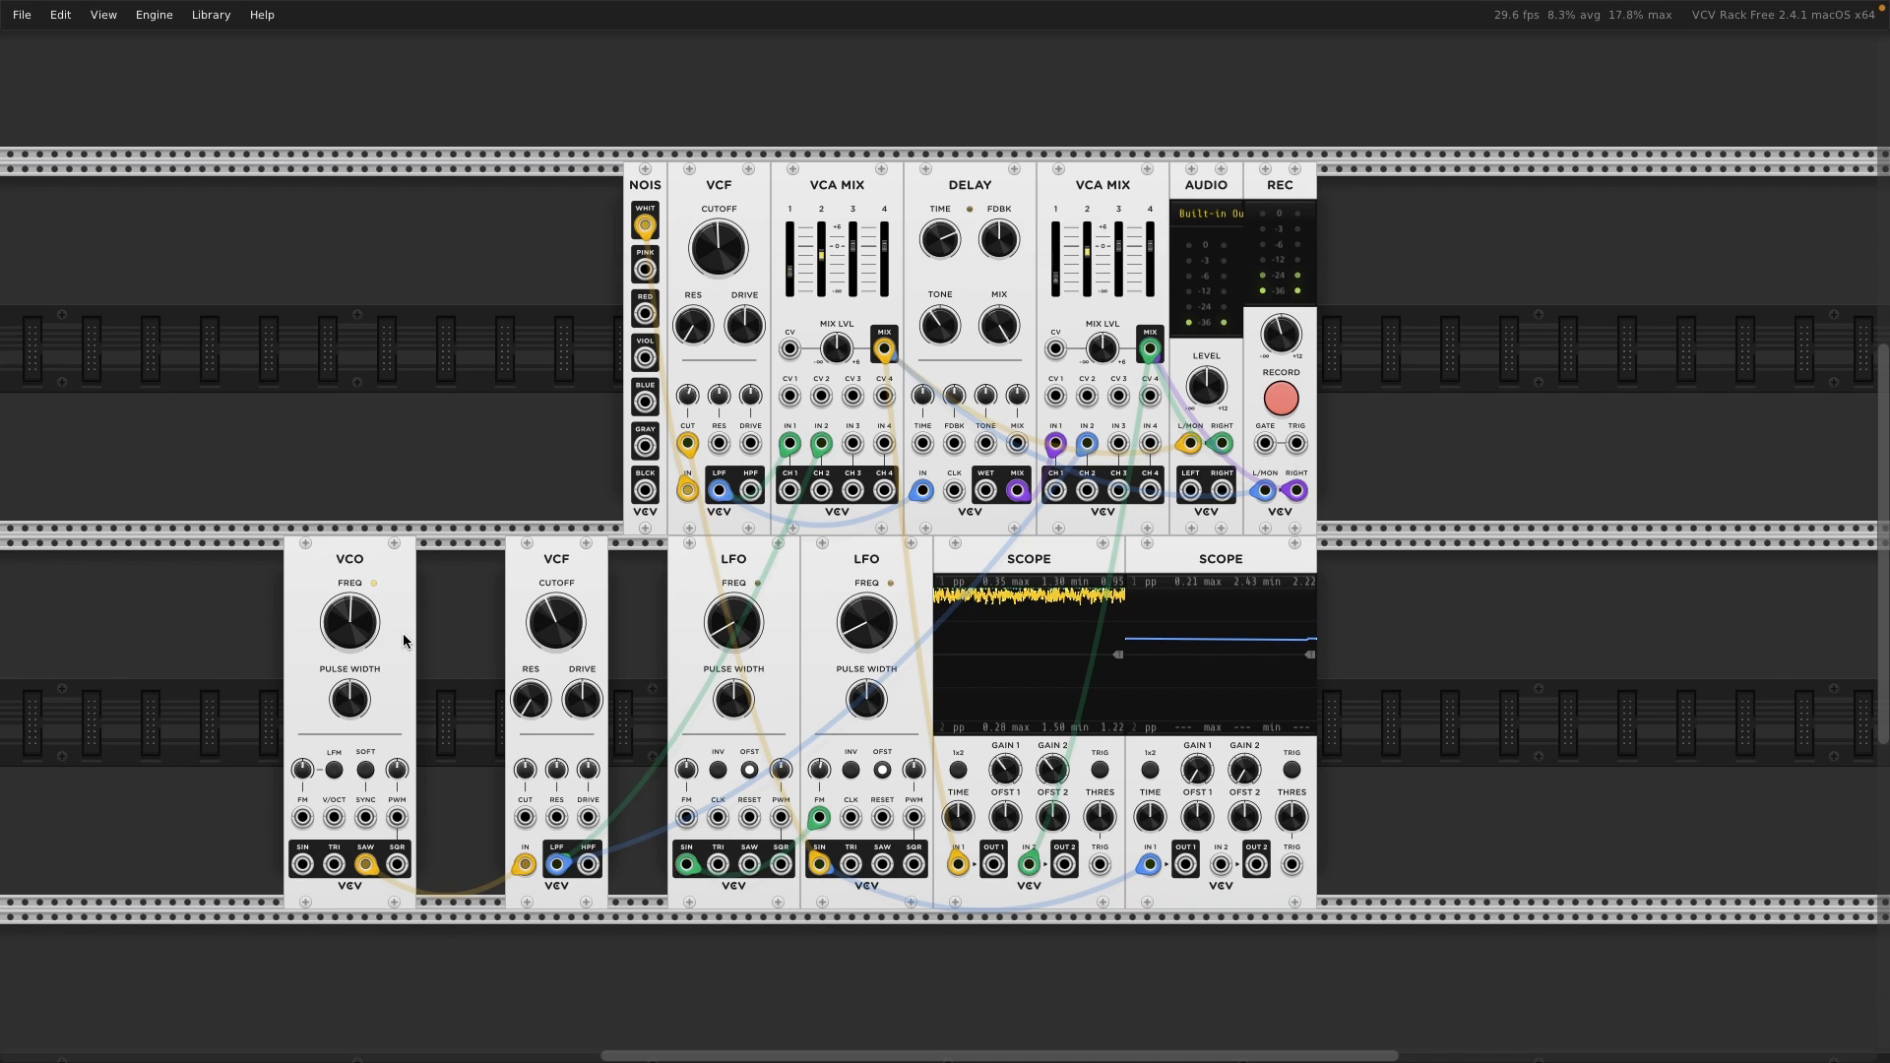
mouse_move(346, 623)
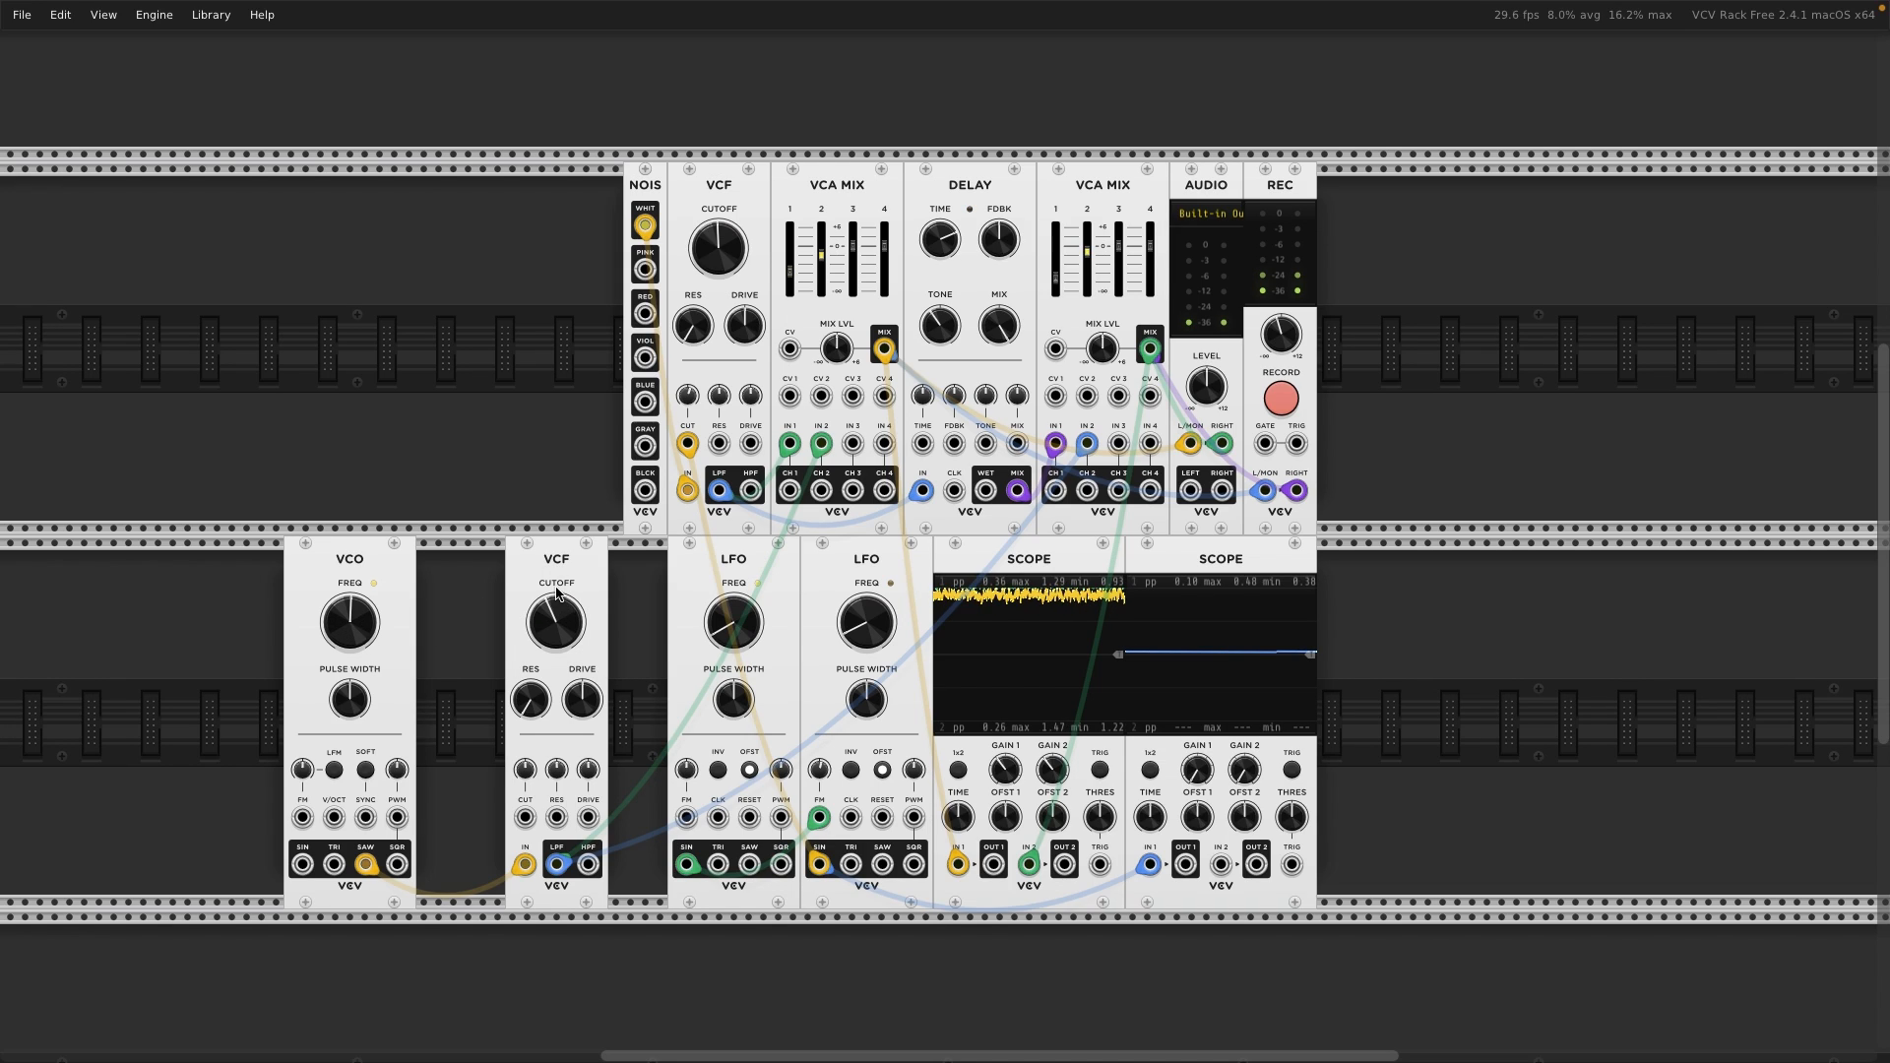
mouse_move(555, 620)
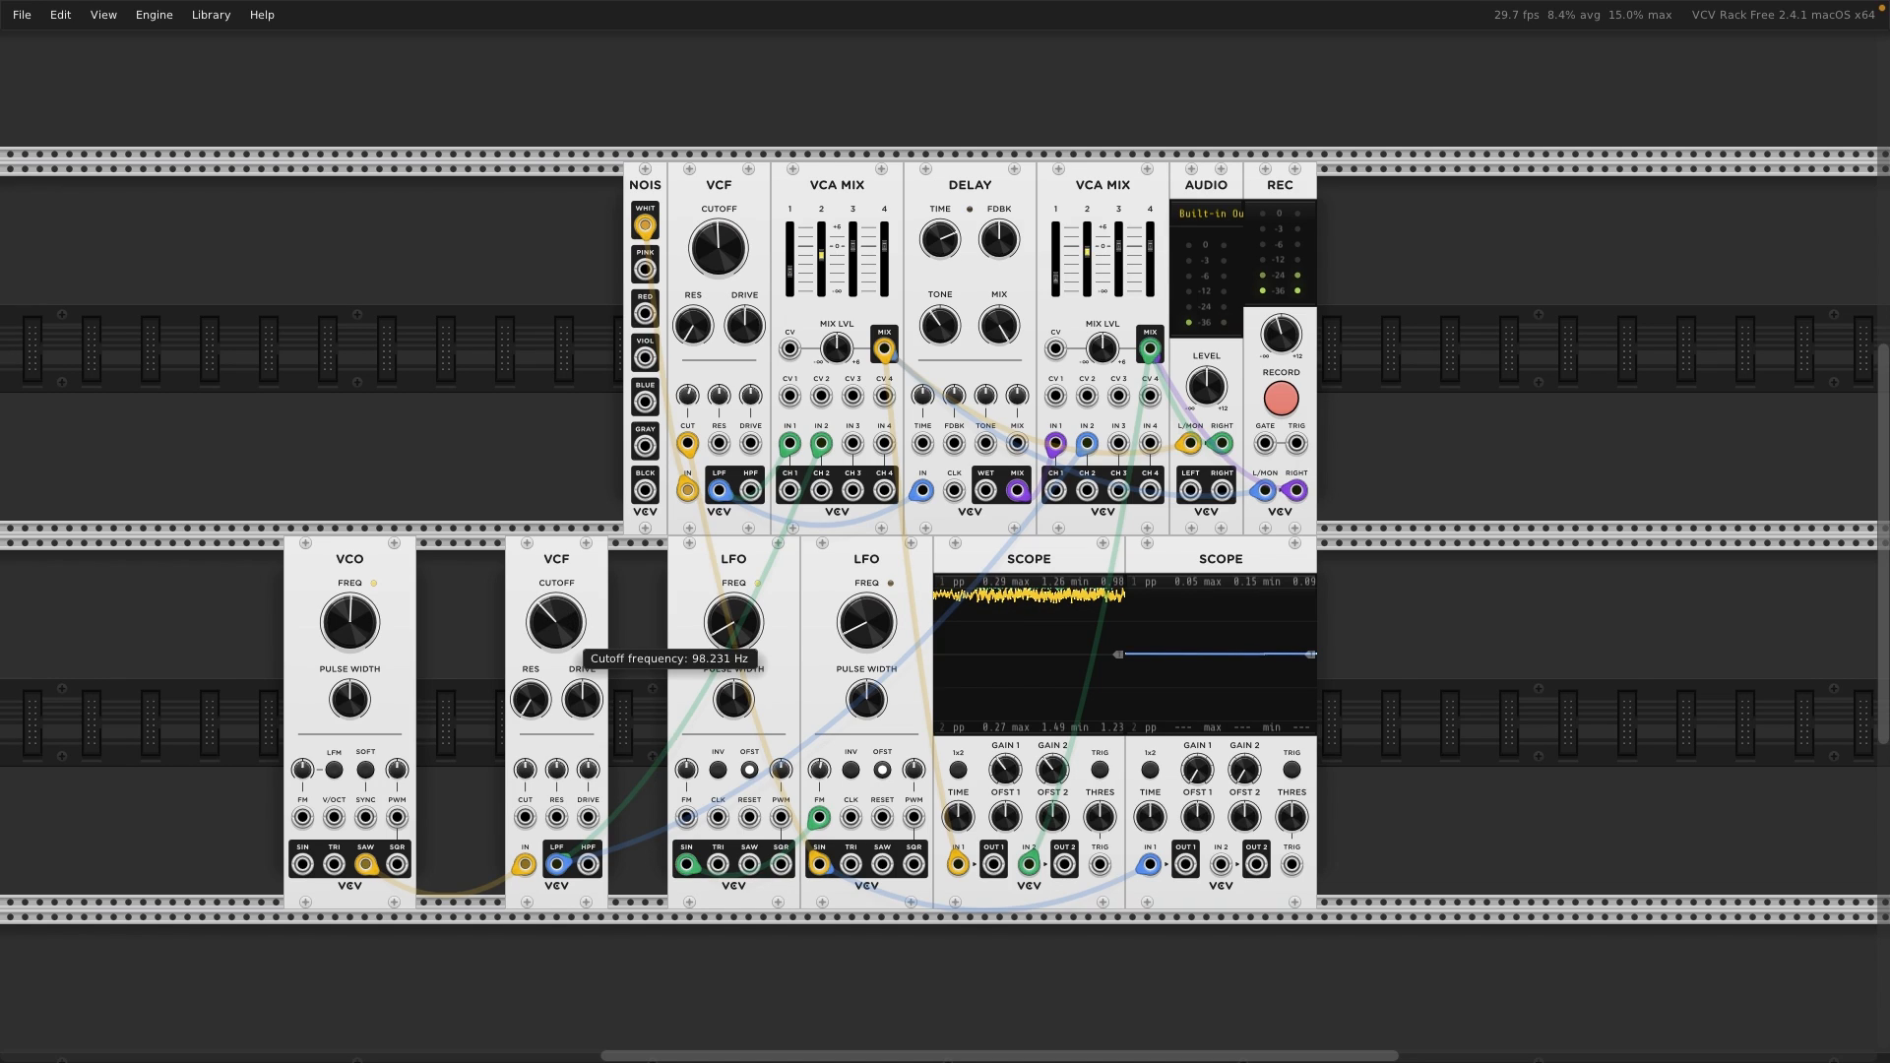
drag(564, 618, 564, 635)
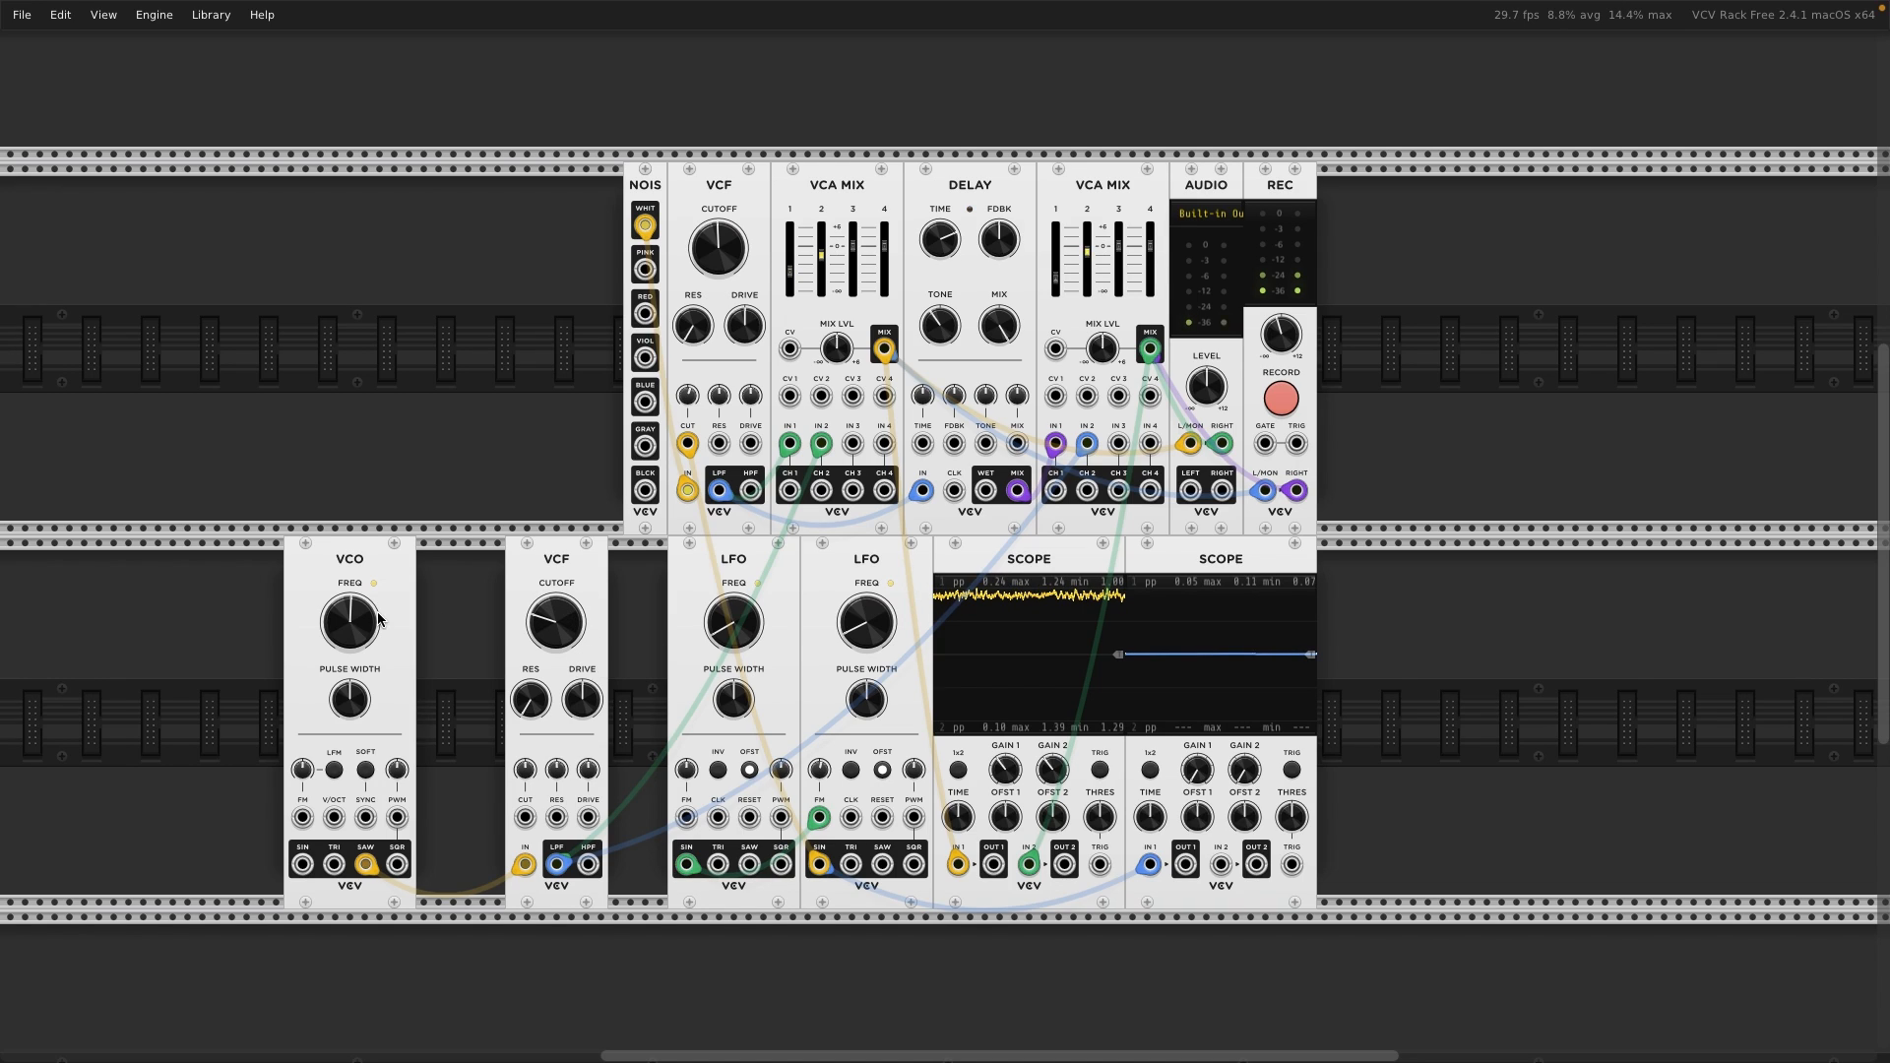
drag(558, 620, 568, 591)
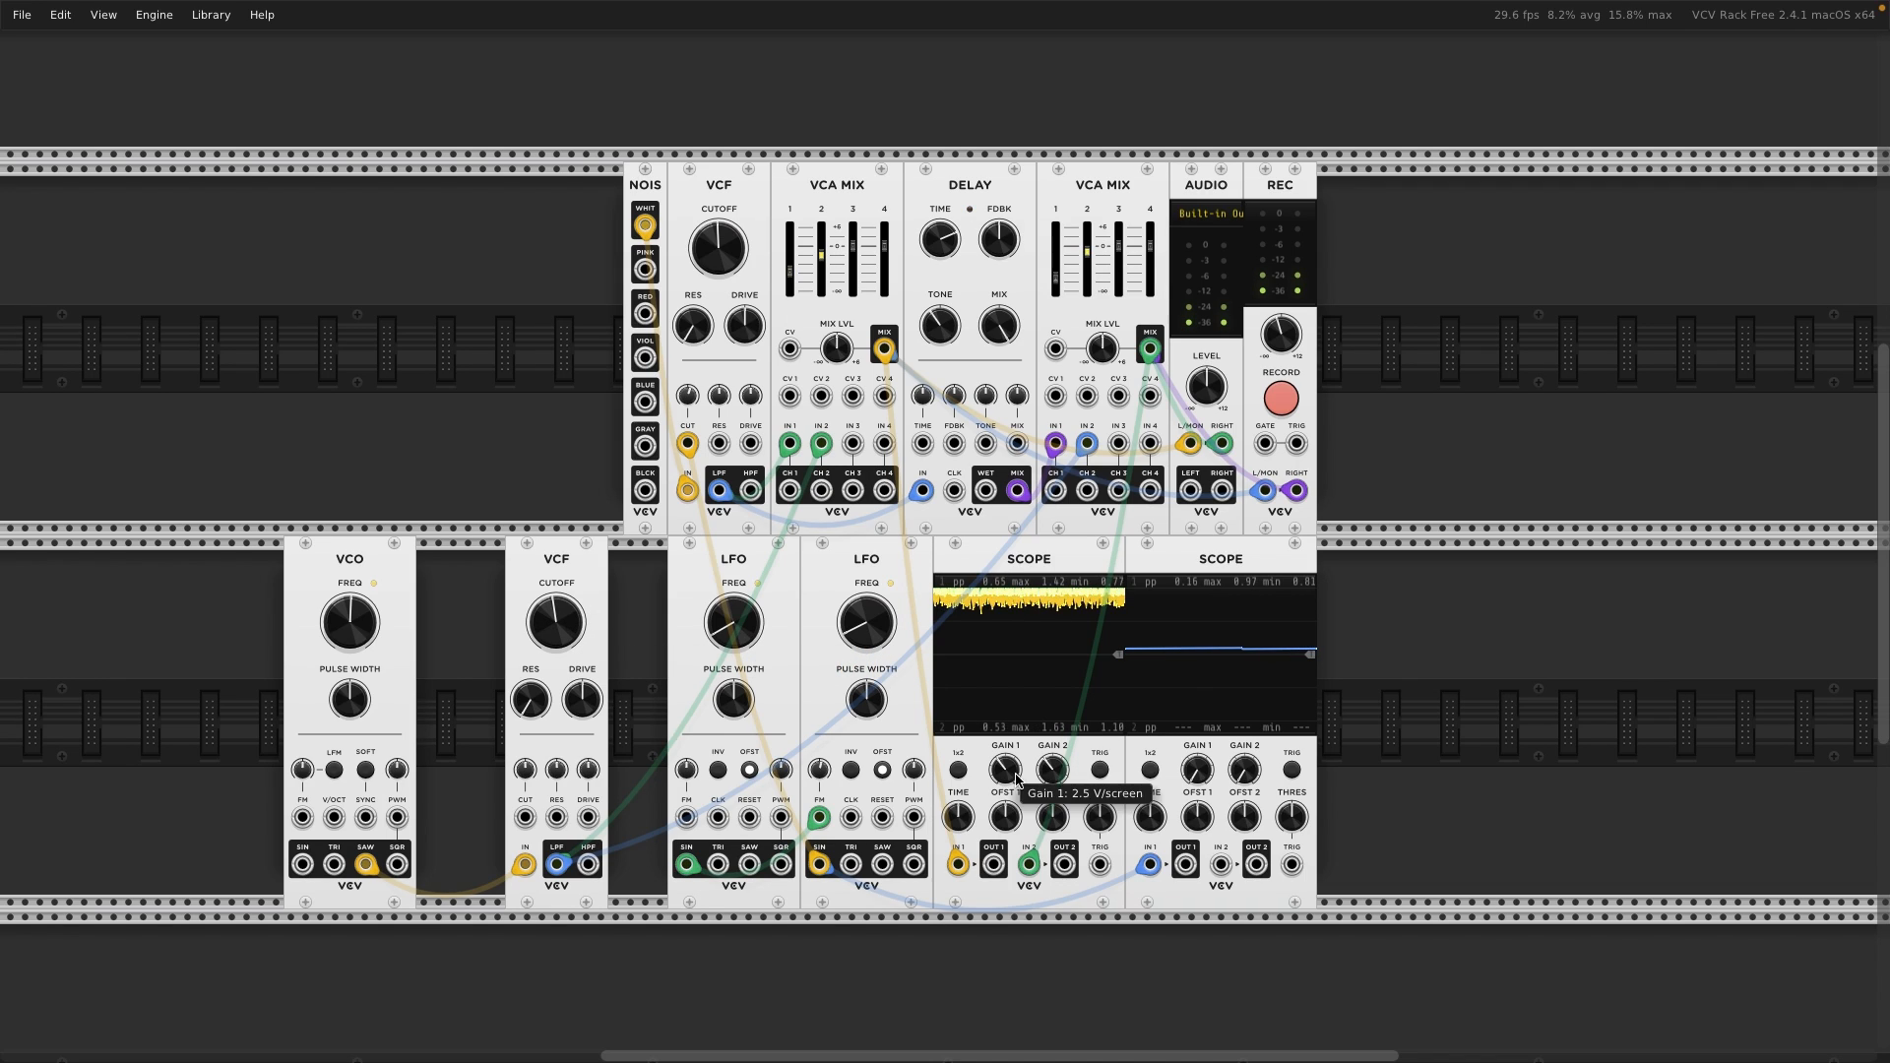
mouse_move(1006, 817)
mouse_down()
mouse_move(1005, 847)
mouse_move(1005, 797)
mouse_move(1053, 845)
mouse_move(1052, 923)
mouse_up()
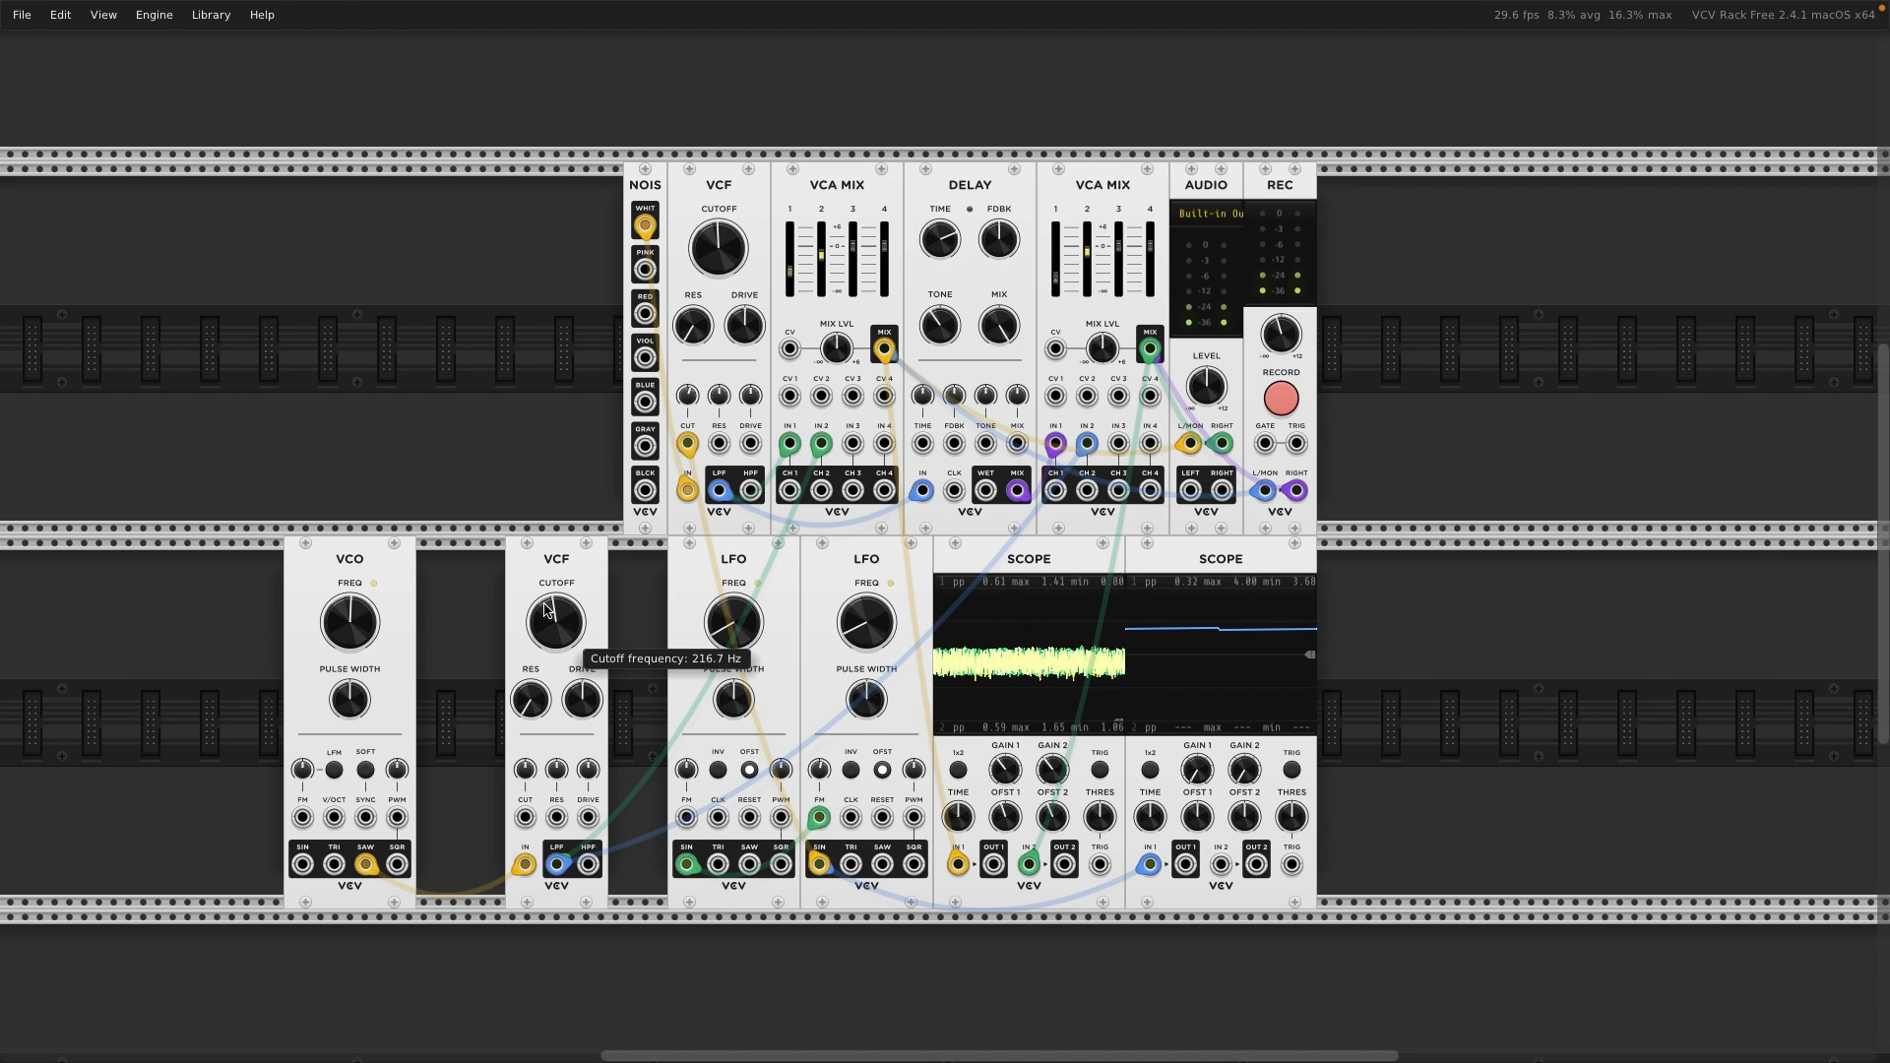
- Try the VCO's frequency at 130 Hz and set it to 65 Hz
right_click(356, 622)
text(130)
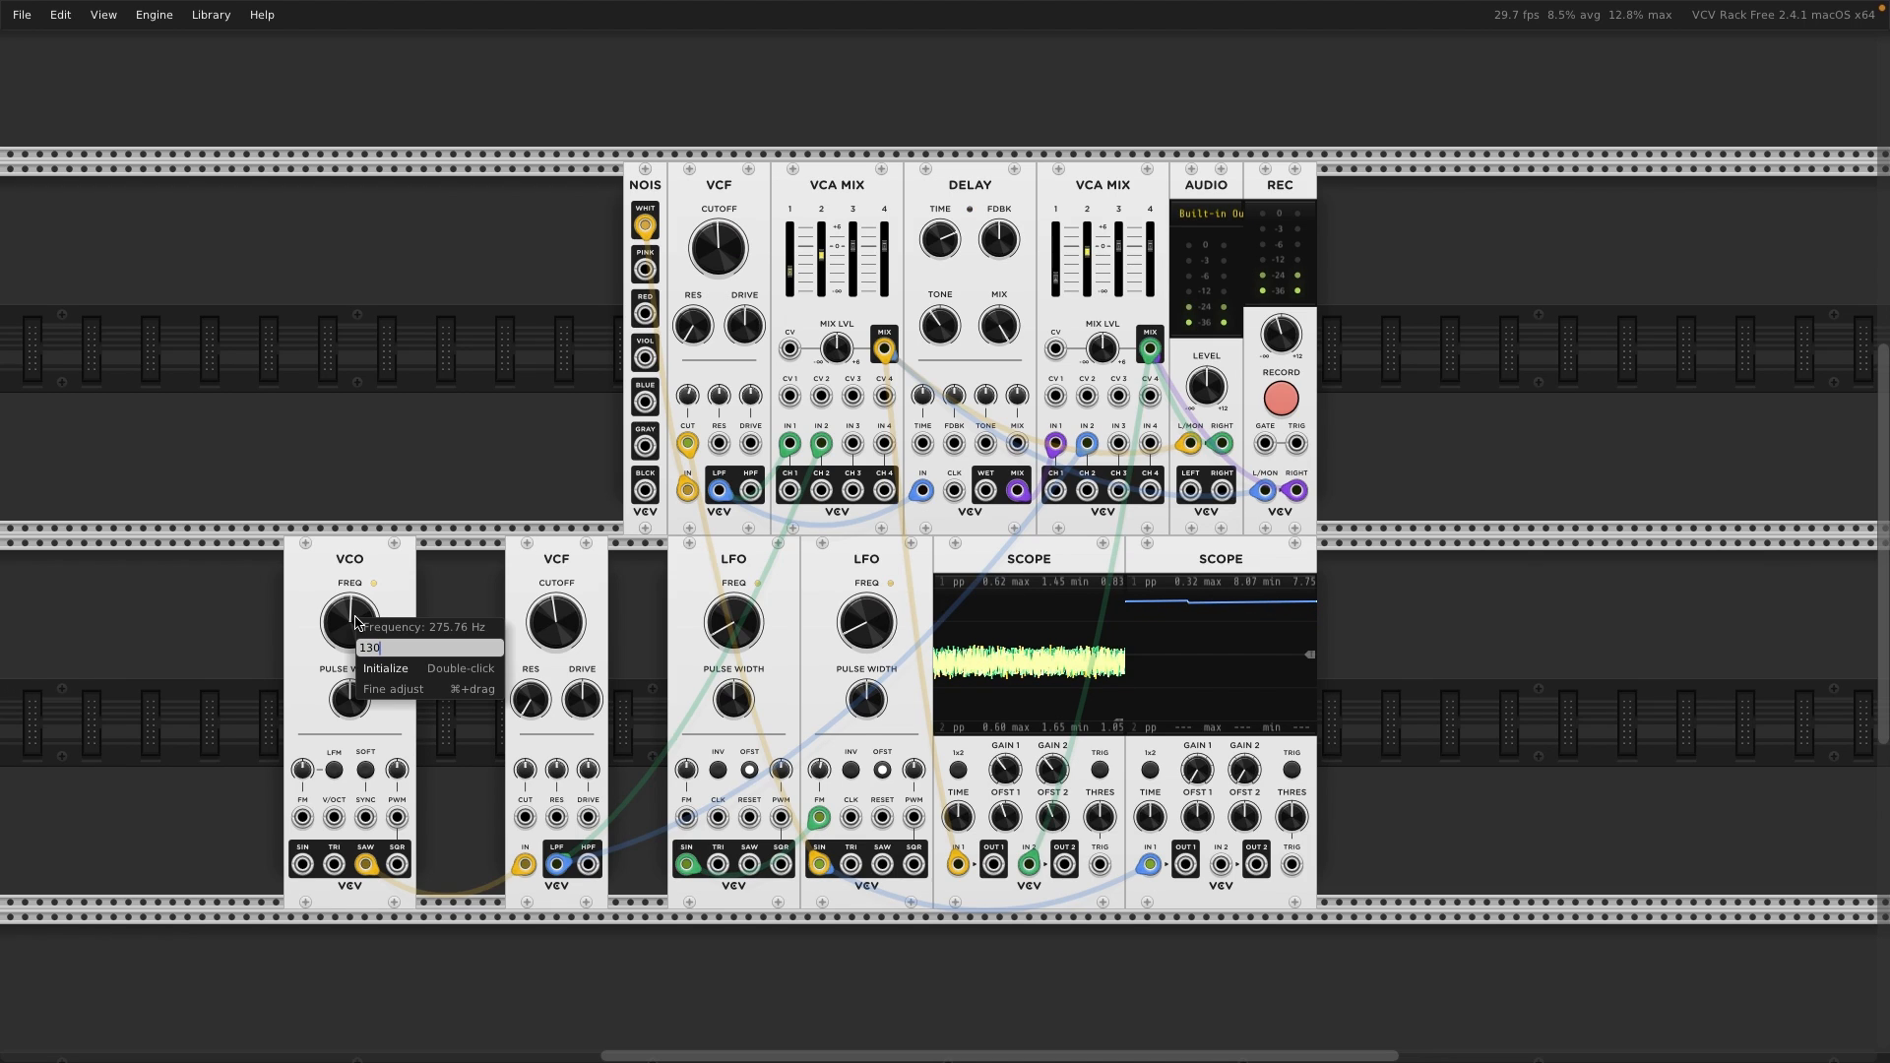
key(Return)
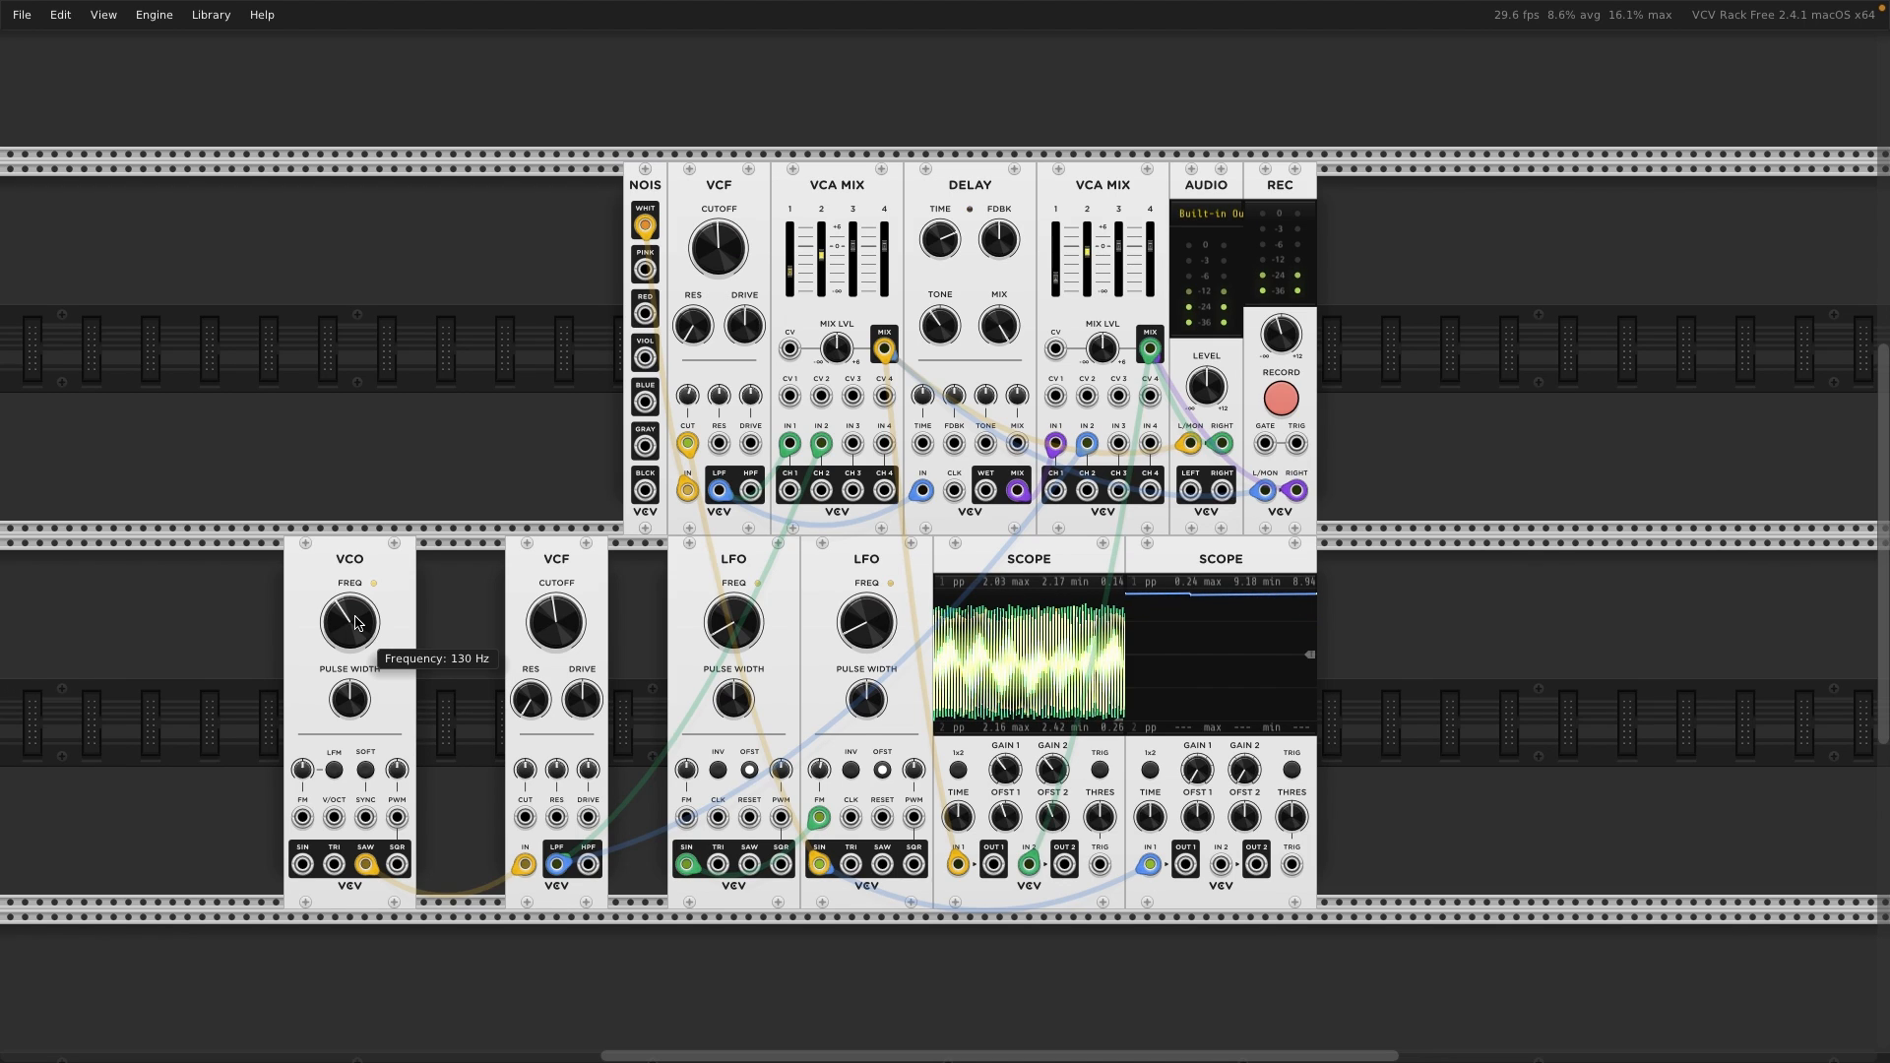
right_click(356, 622)
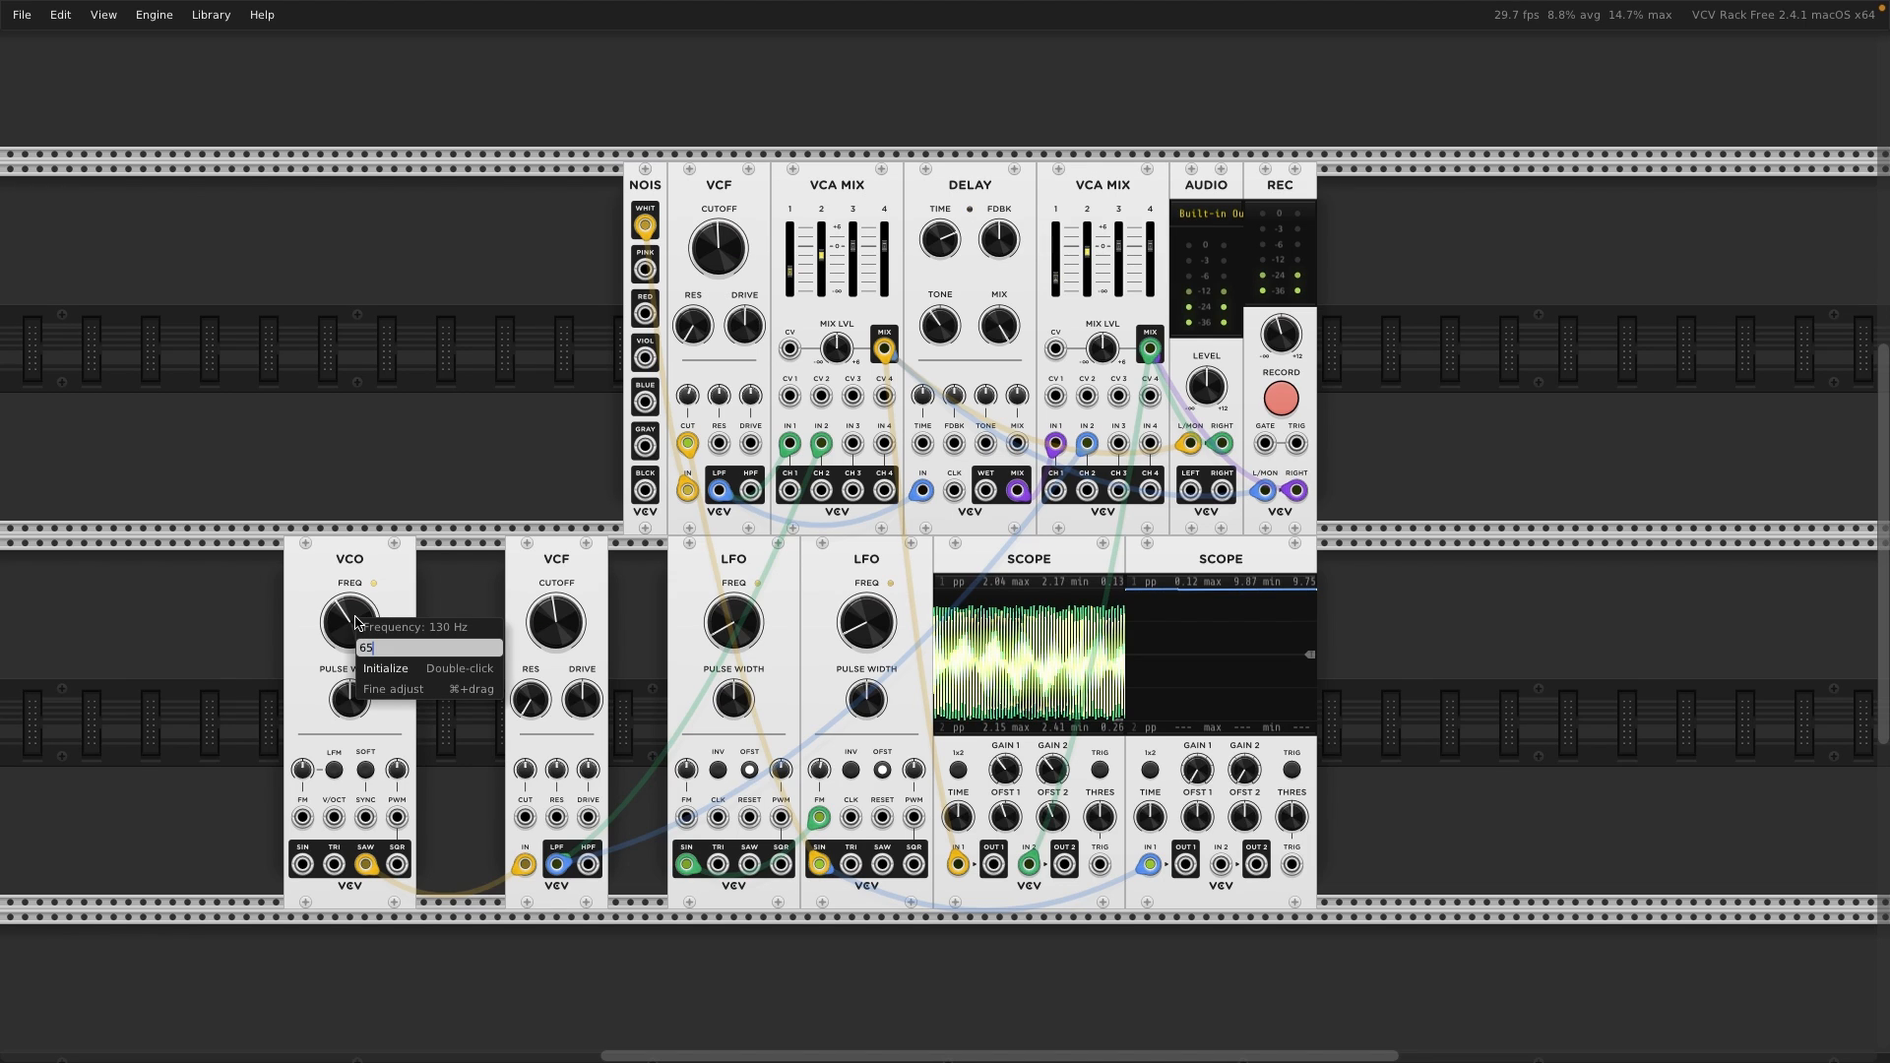
key(Return)
right_click(356, 622)
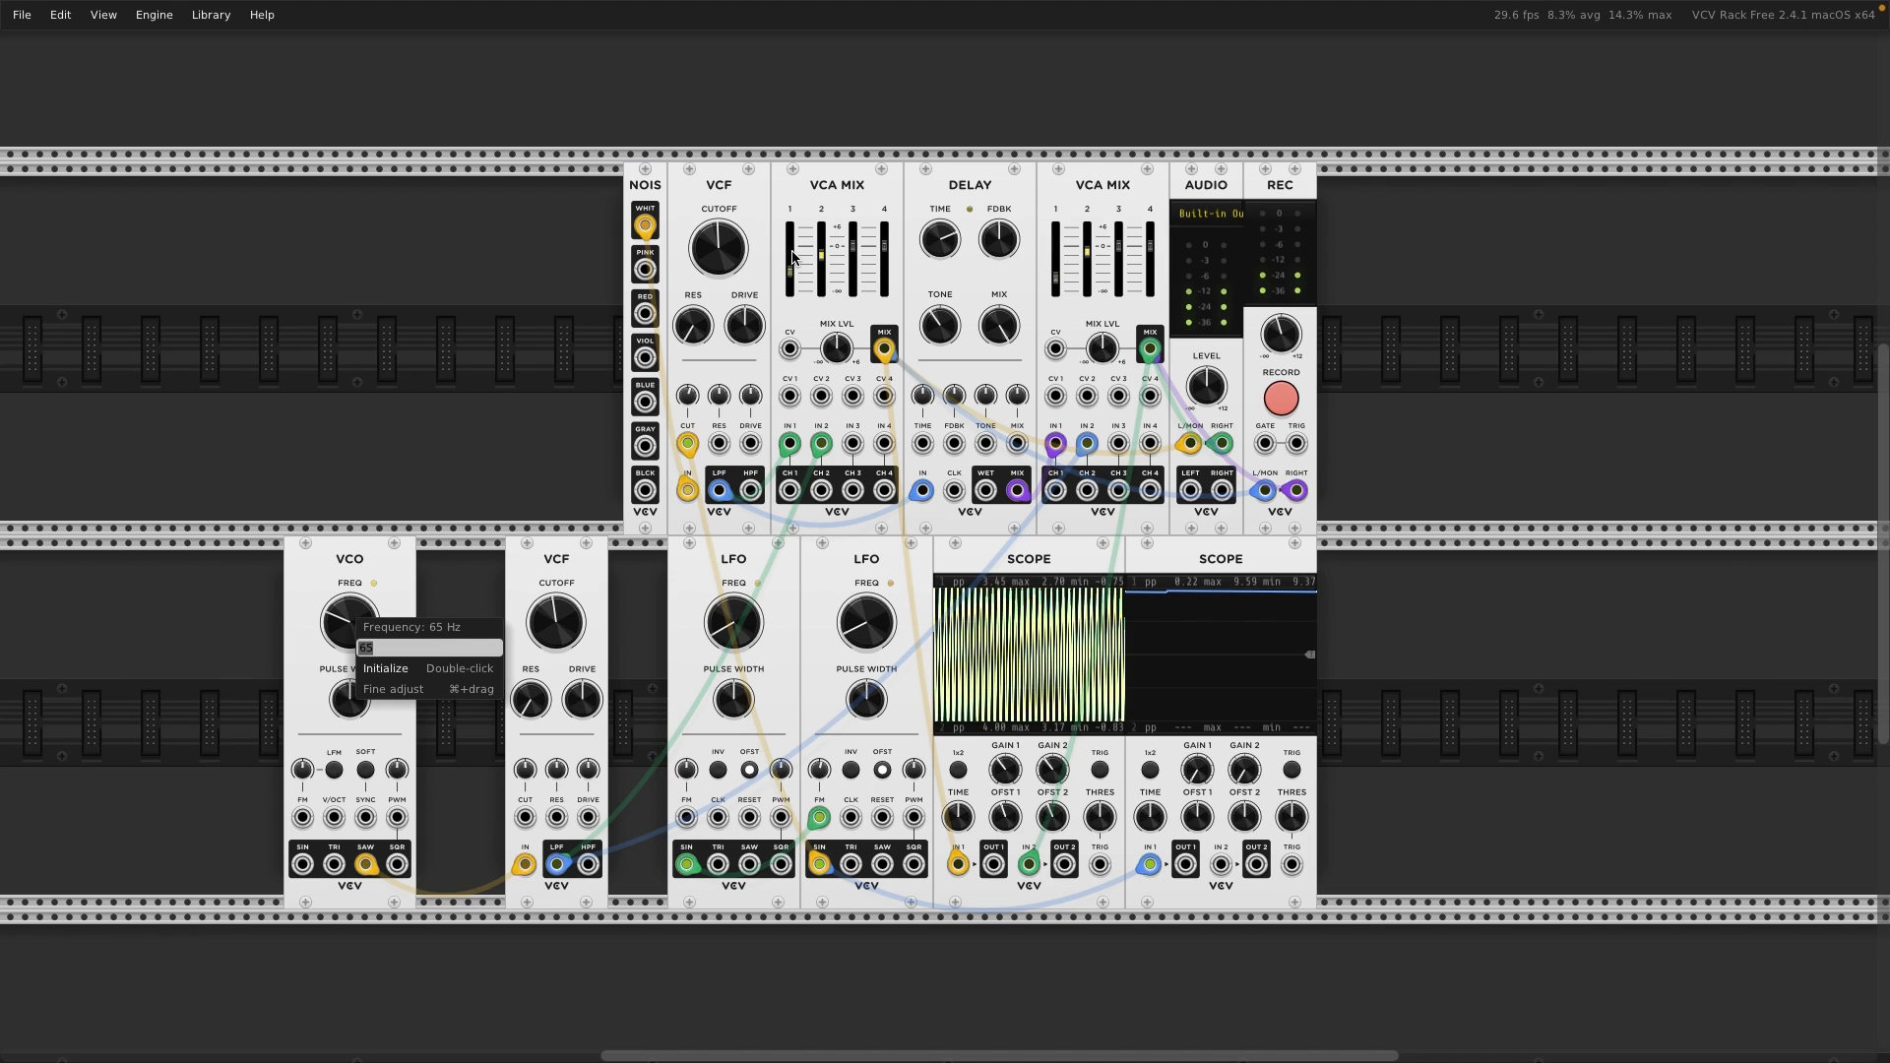
- Lower the channel 2 level on both VCA MIX modules
click(823, 260)
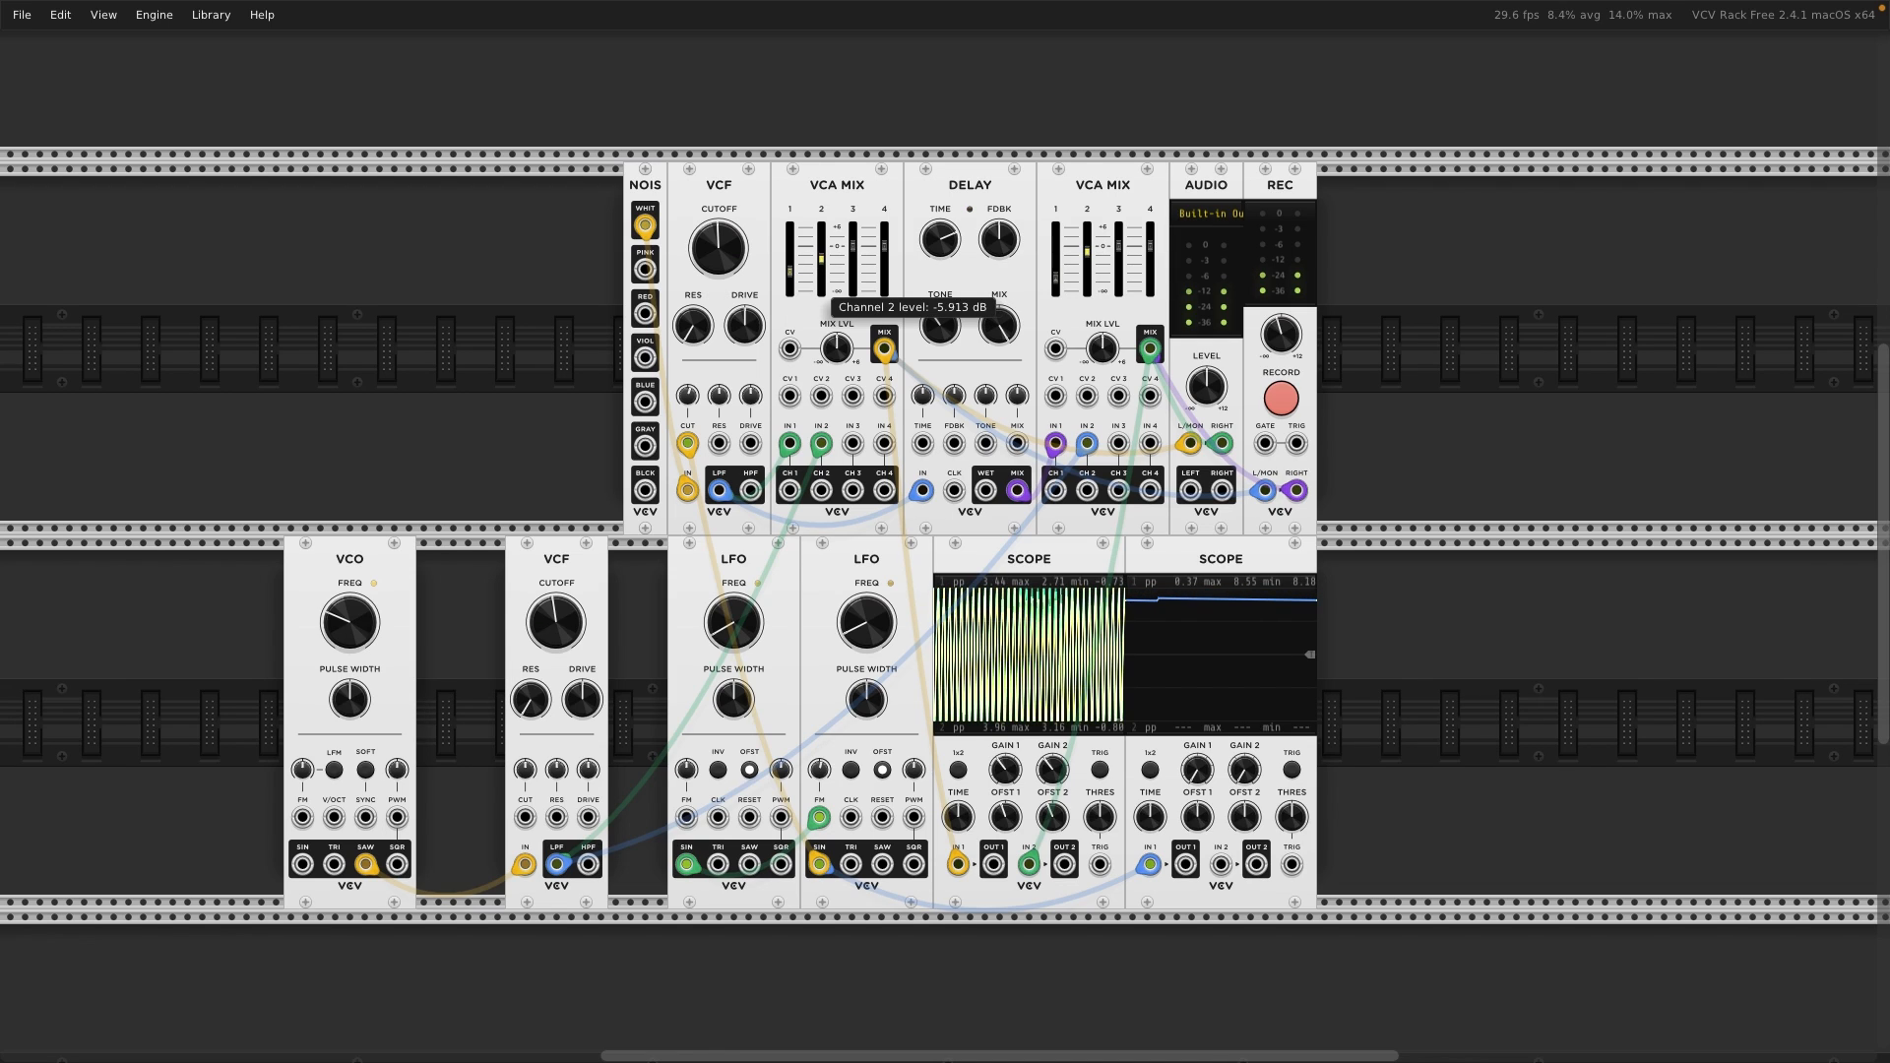
drag(1087, 254, 1087, 267)
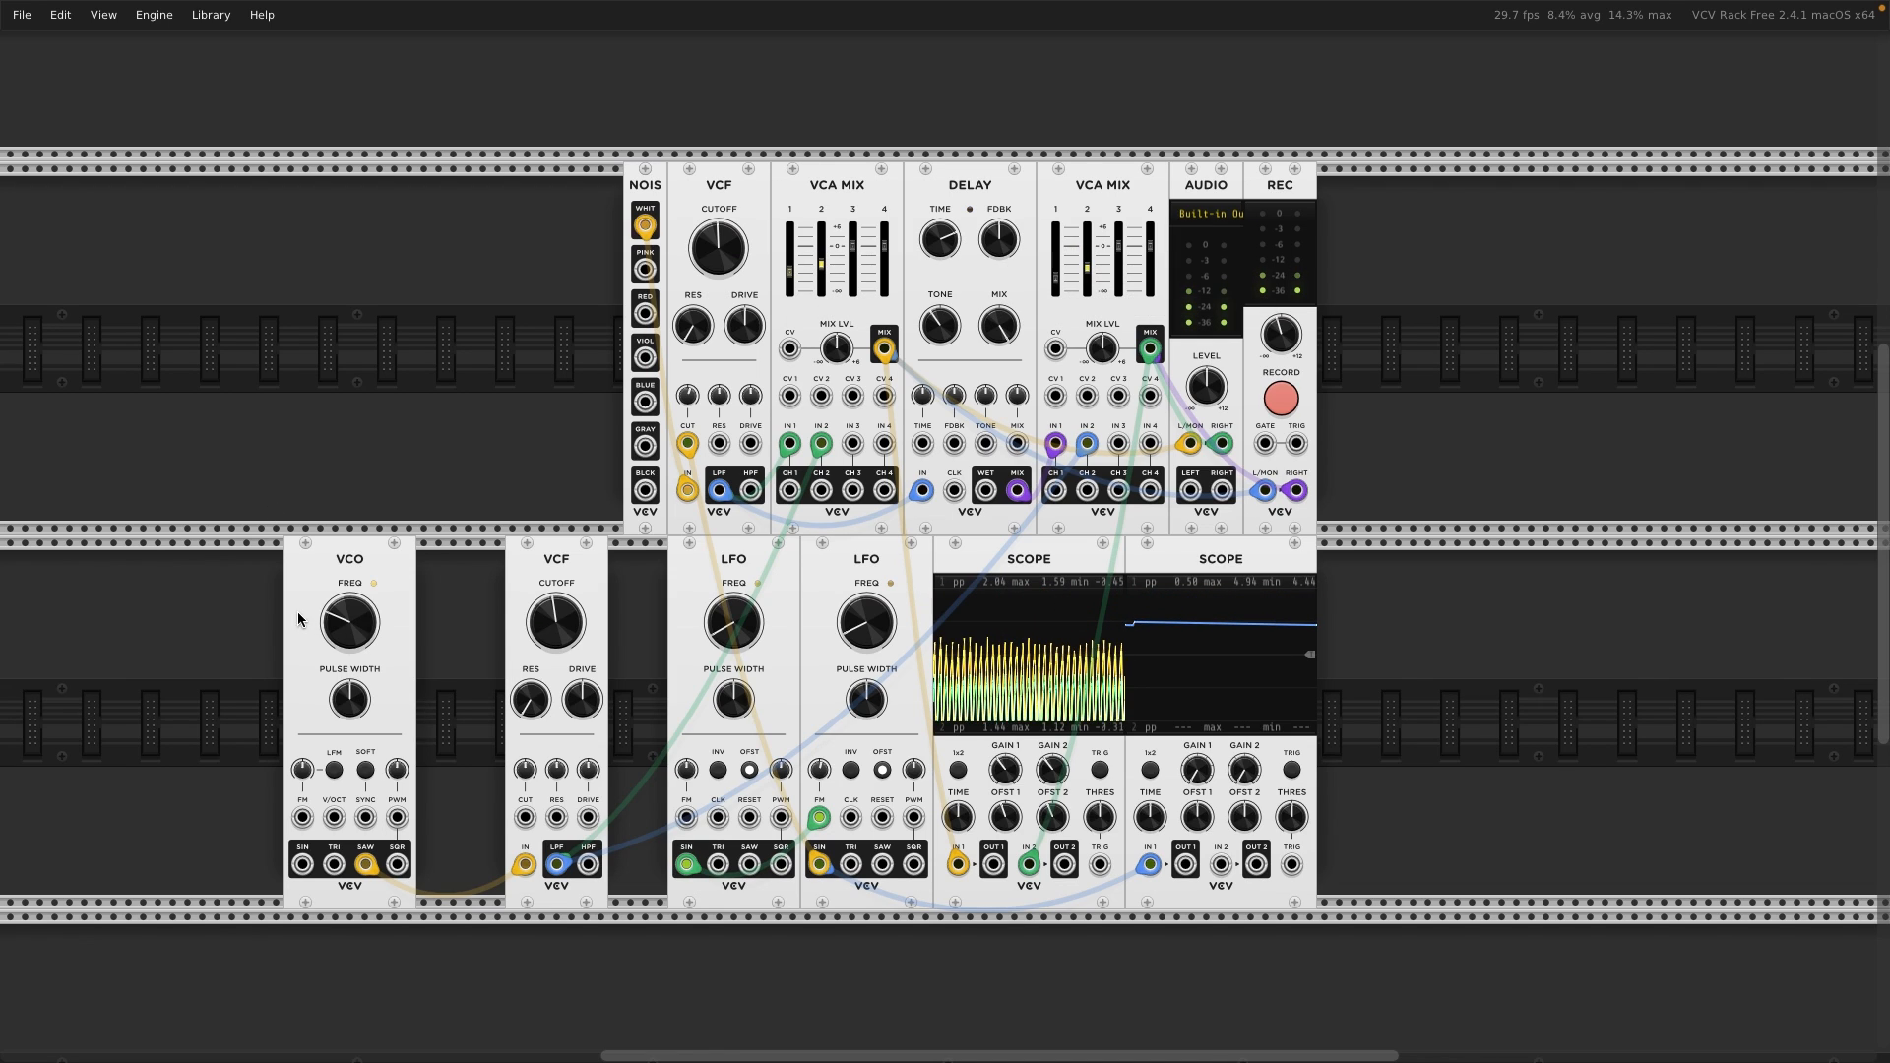
- Try the VCO's frequency at 32 Hz and 32.5 Hz, and set it back to 65 Hz
right_click(337, 626)
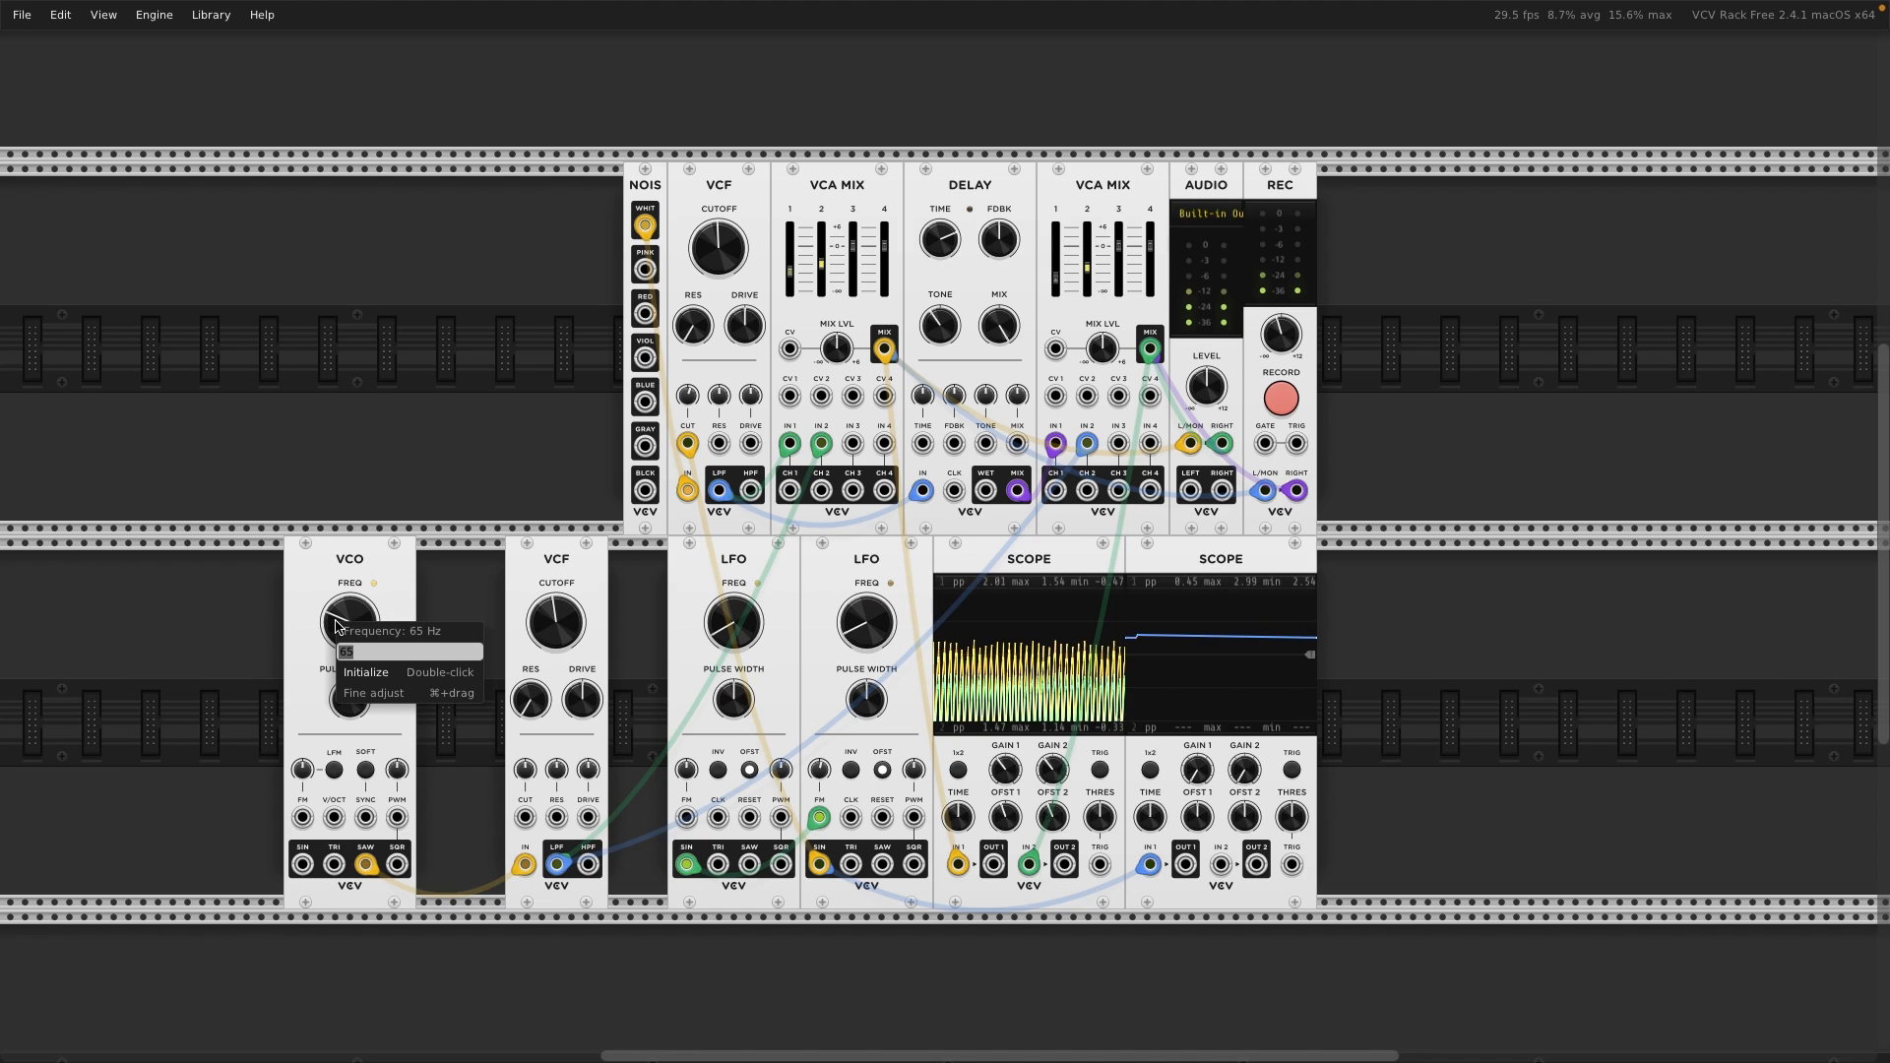
text(32)
key(Return)
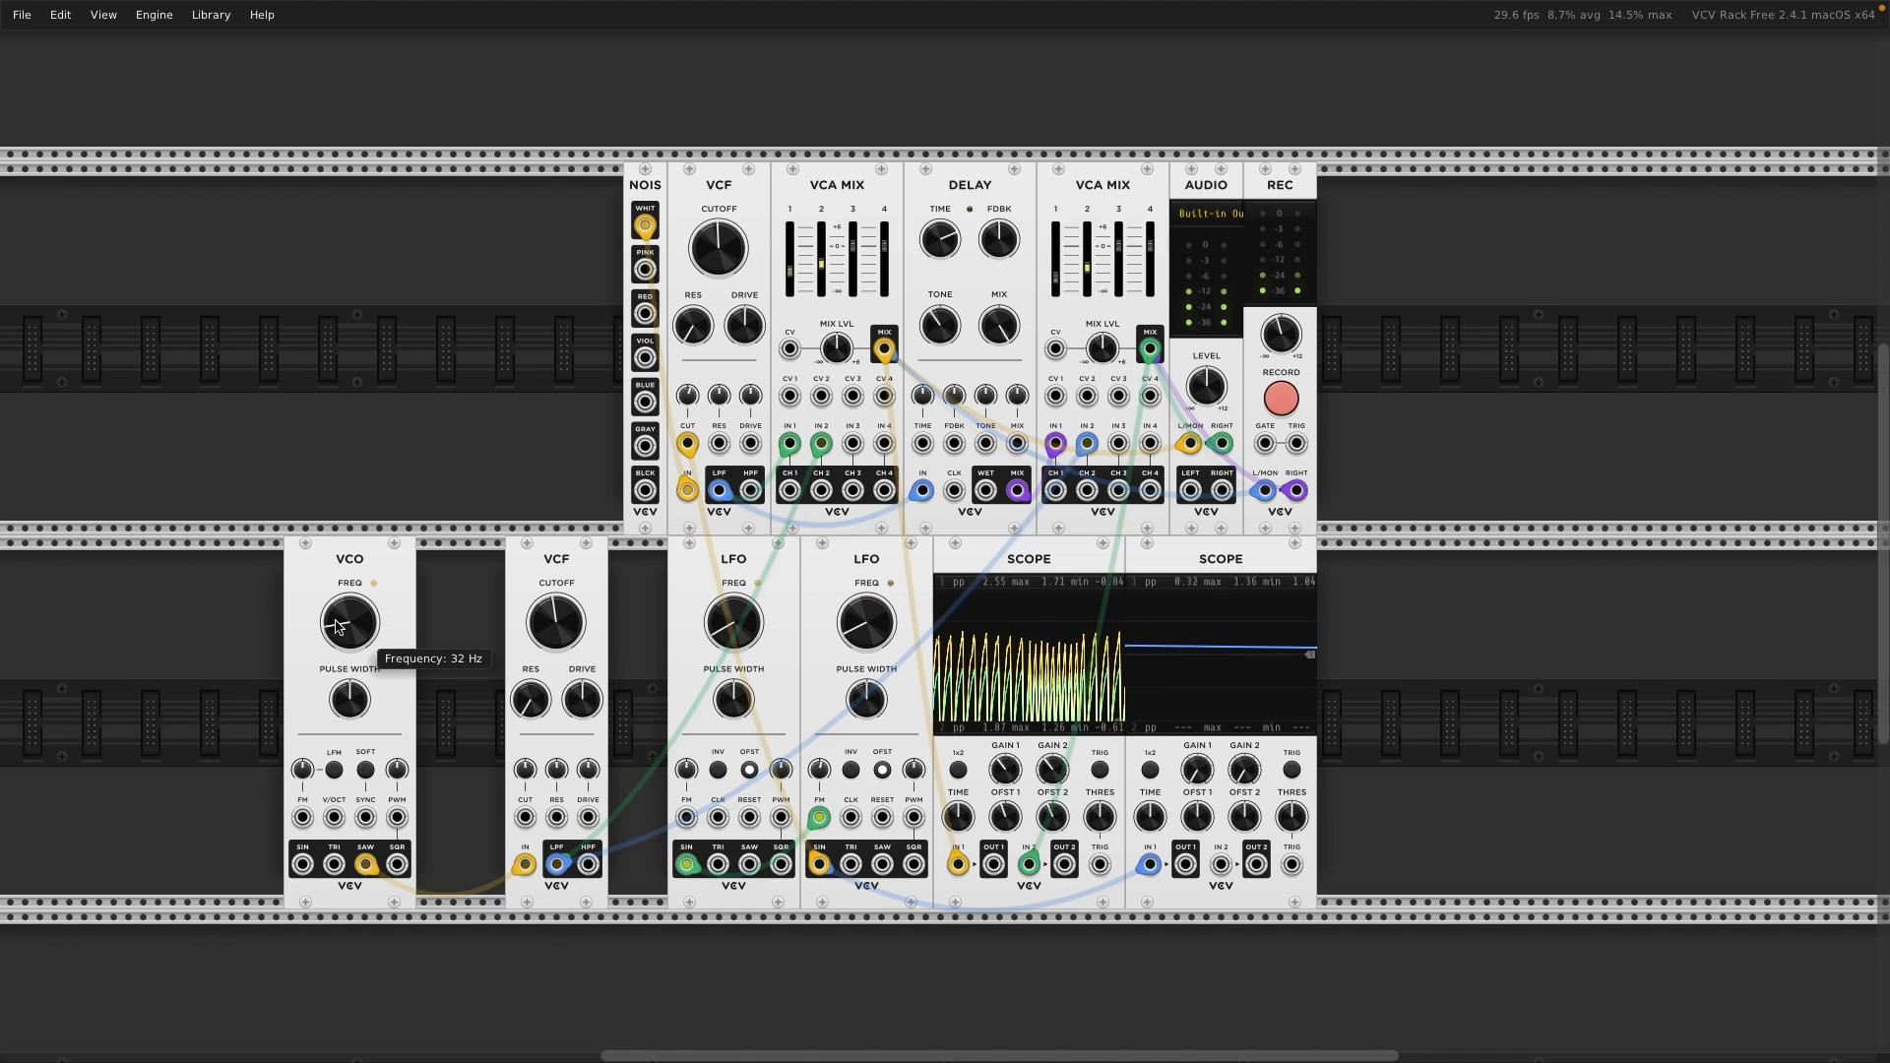
right_click(337, 626)
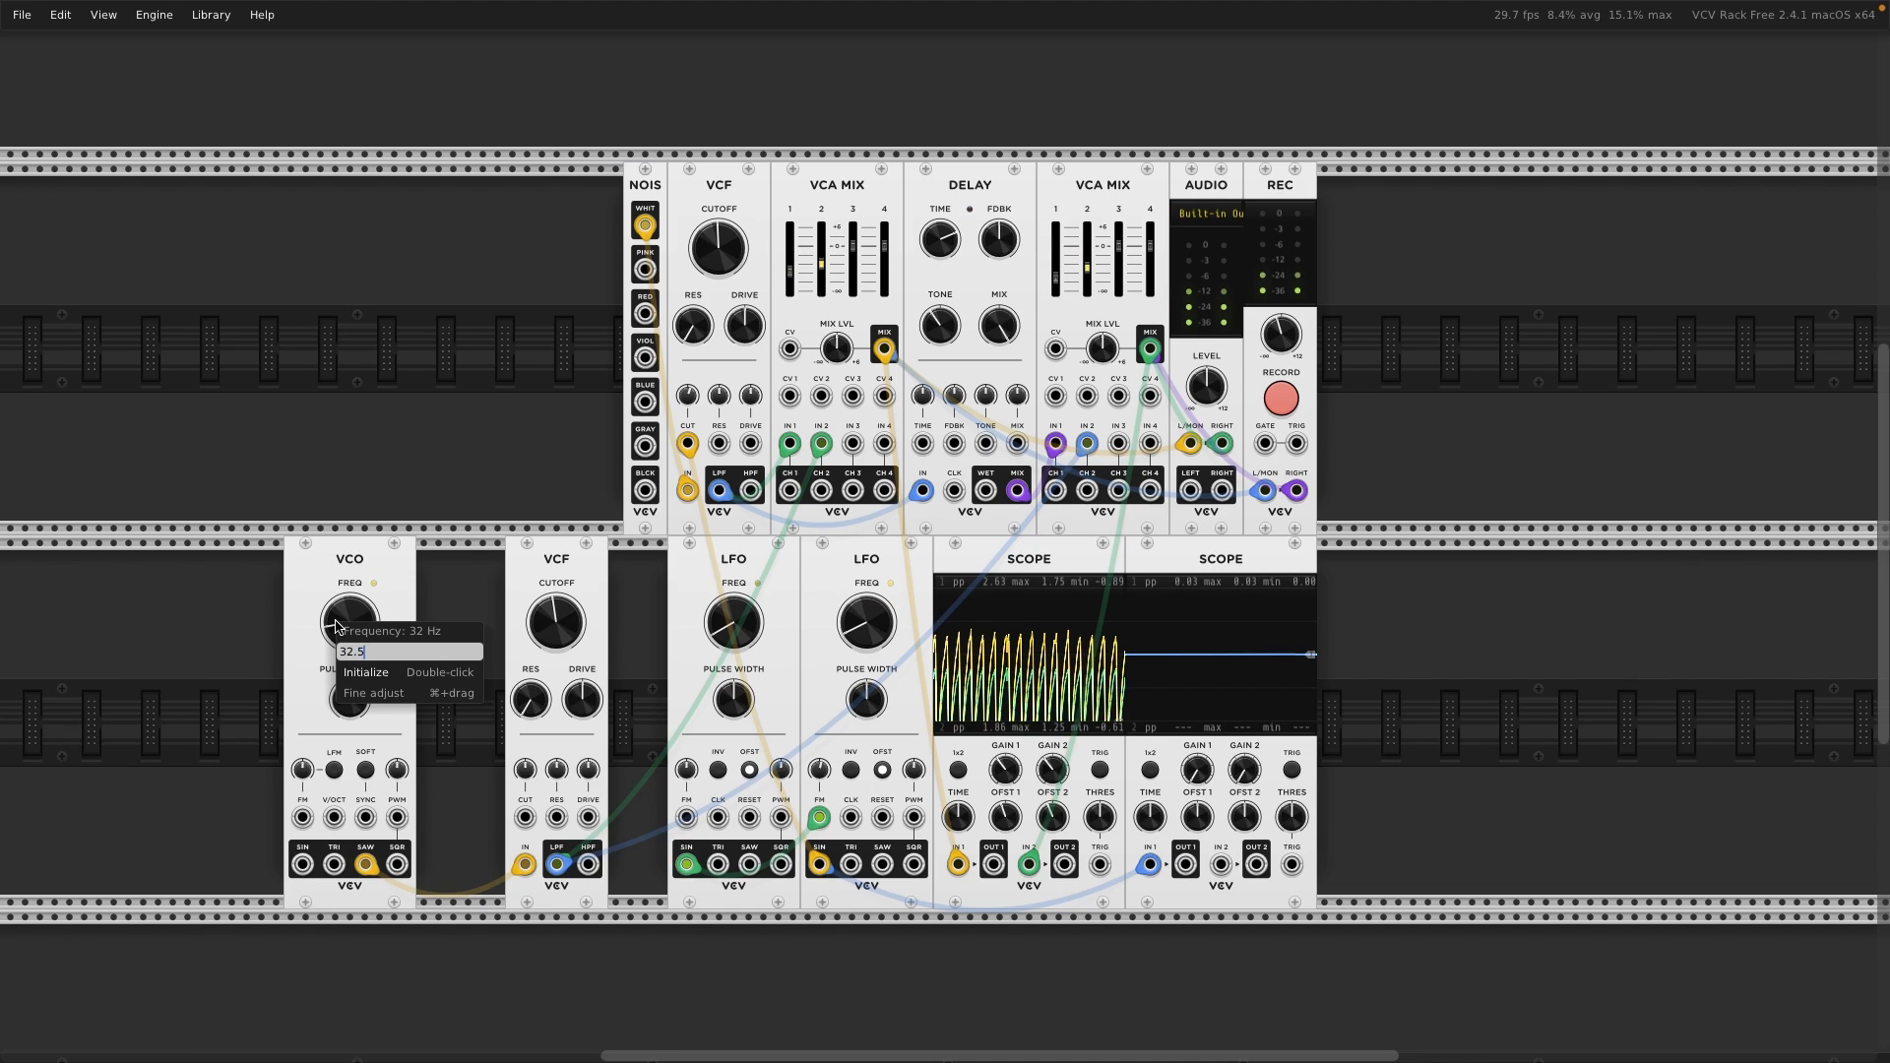
key(Return)
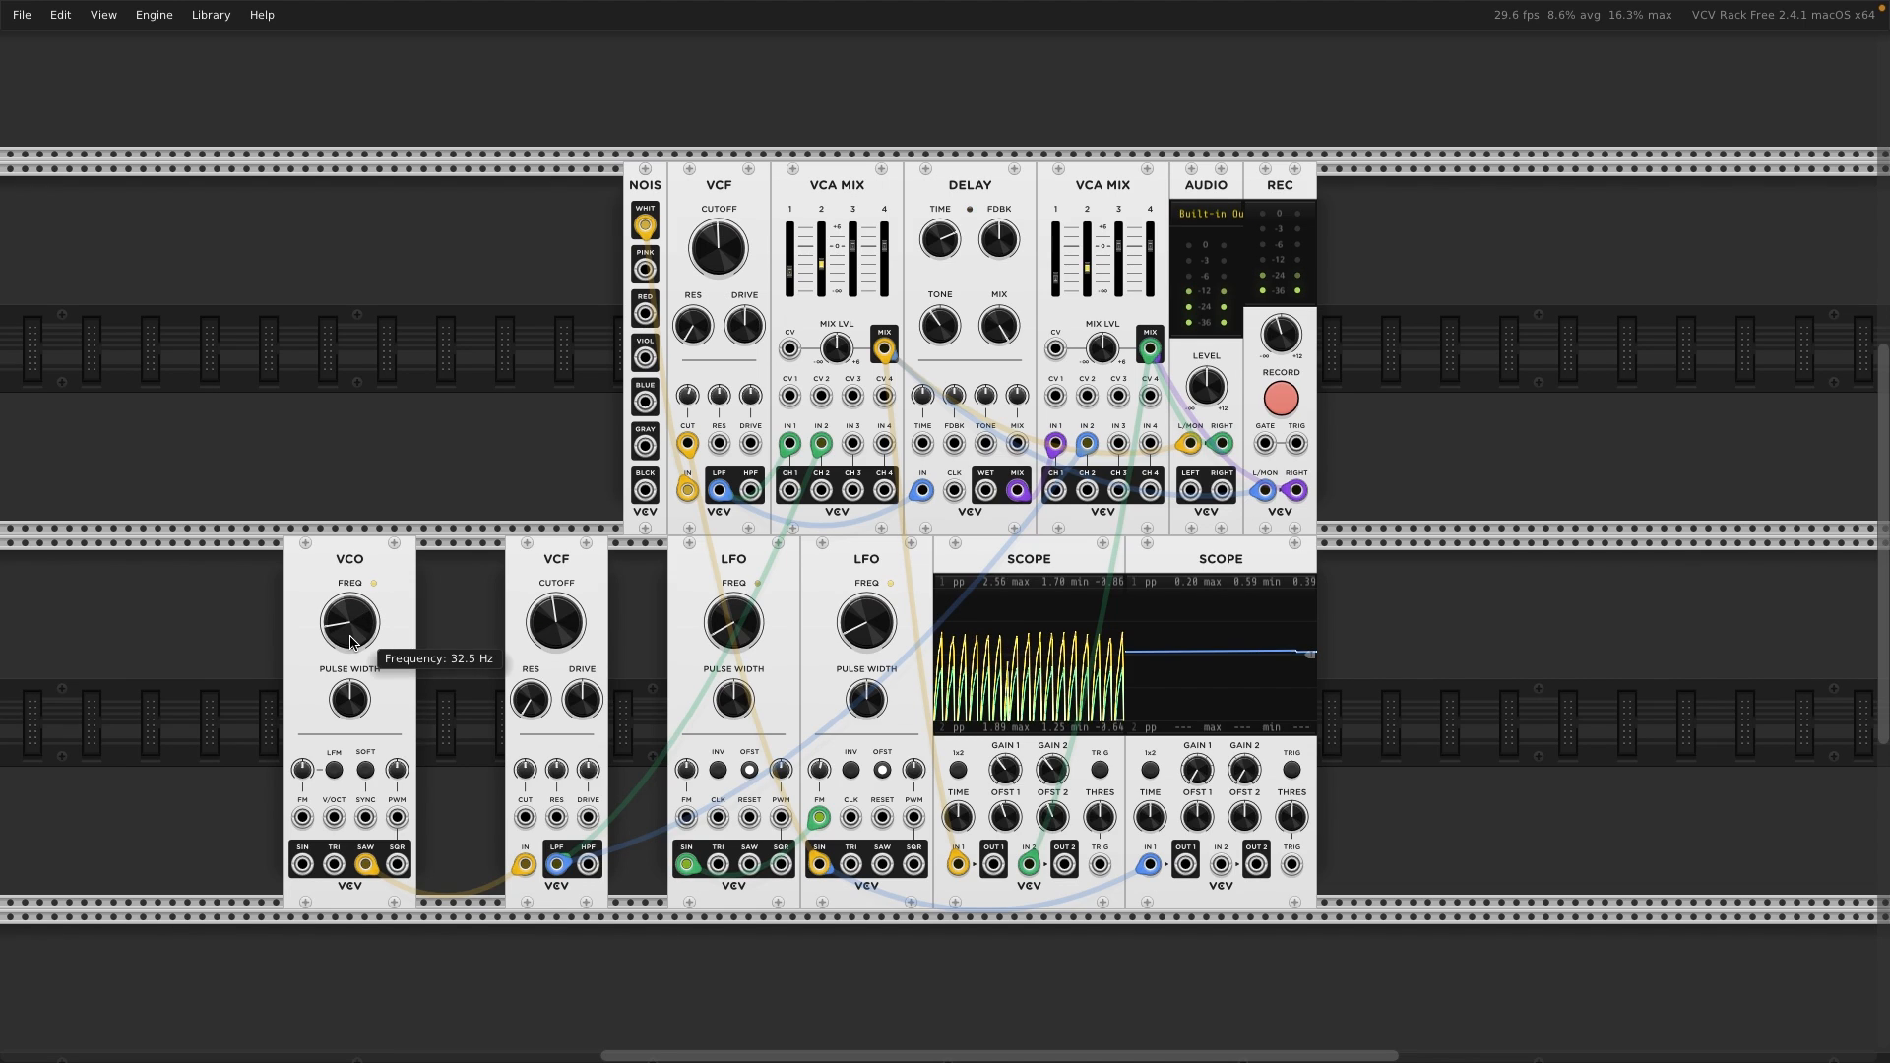
right_click(348, 617)
text(65)
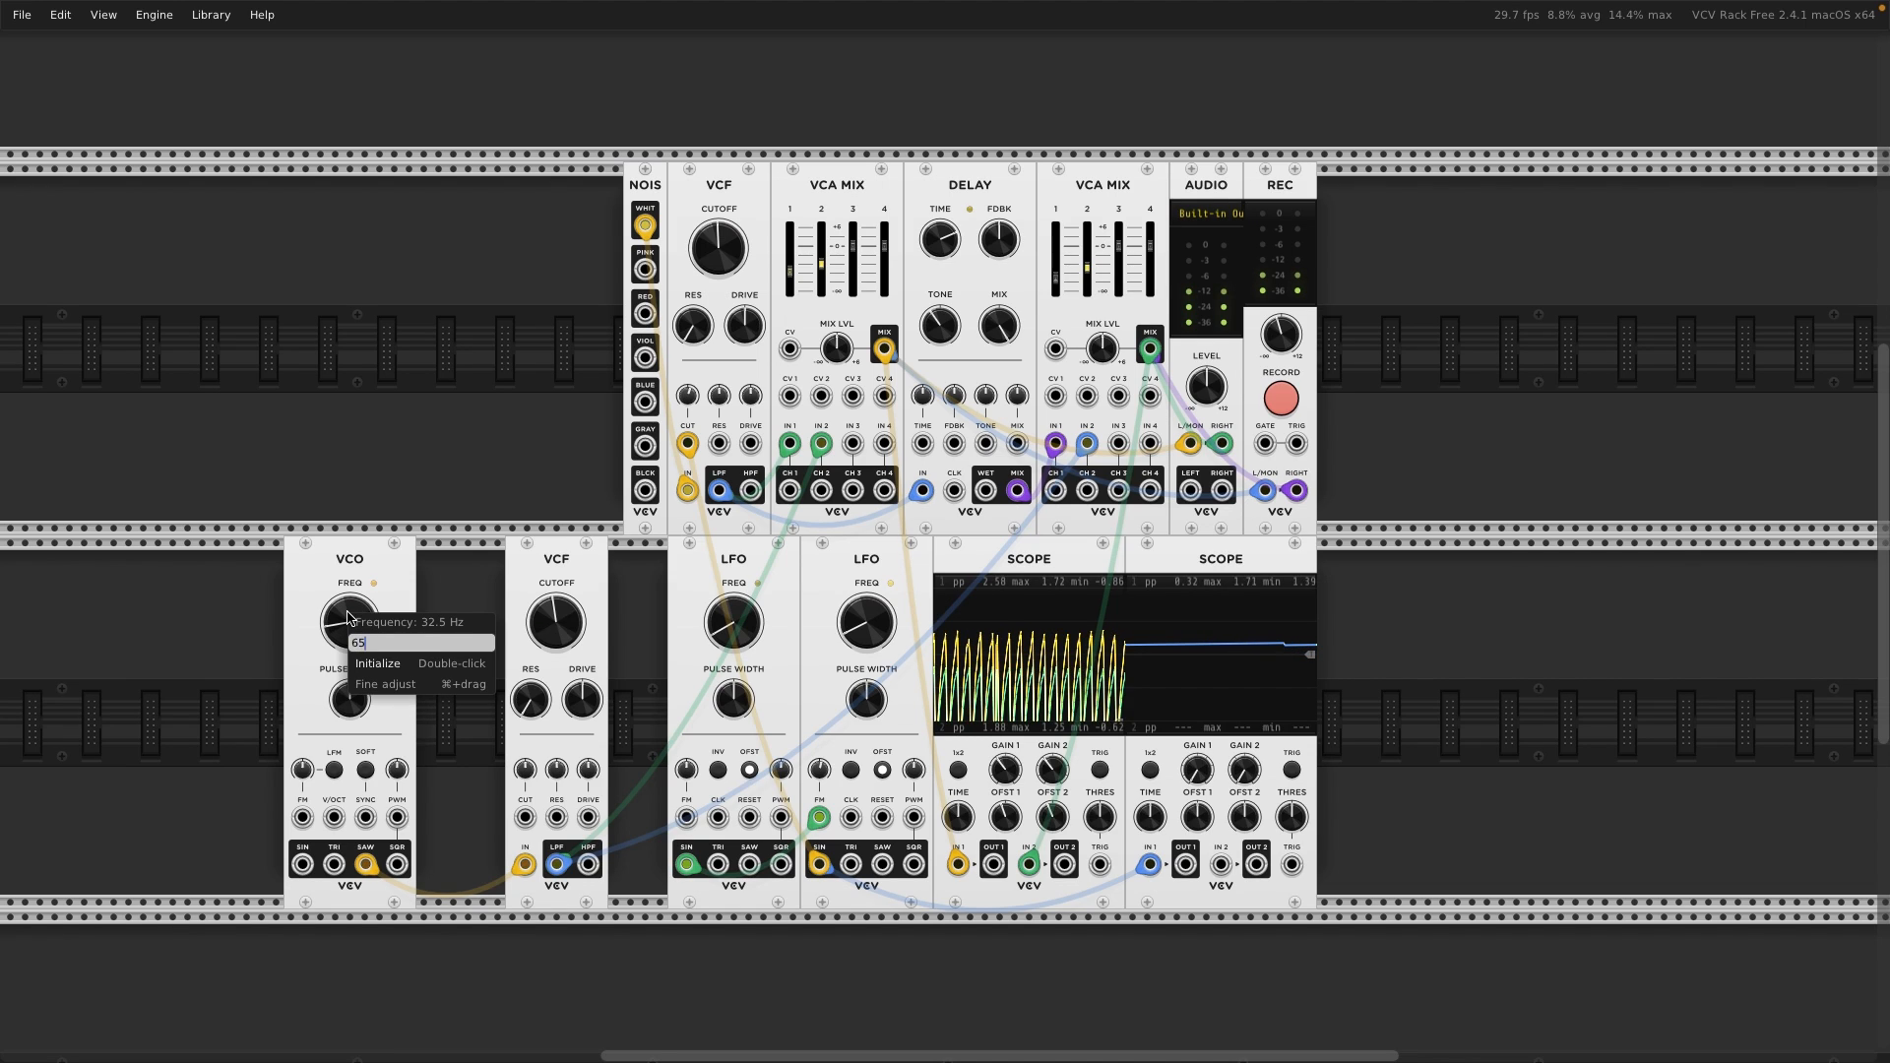
key(Return)
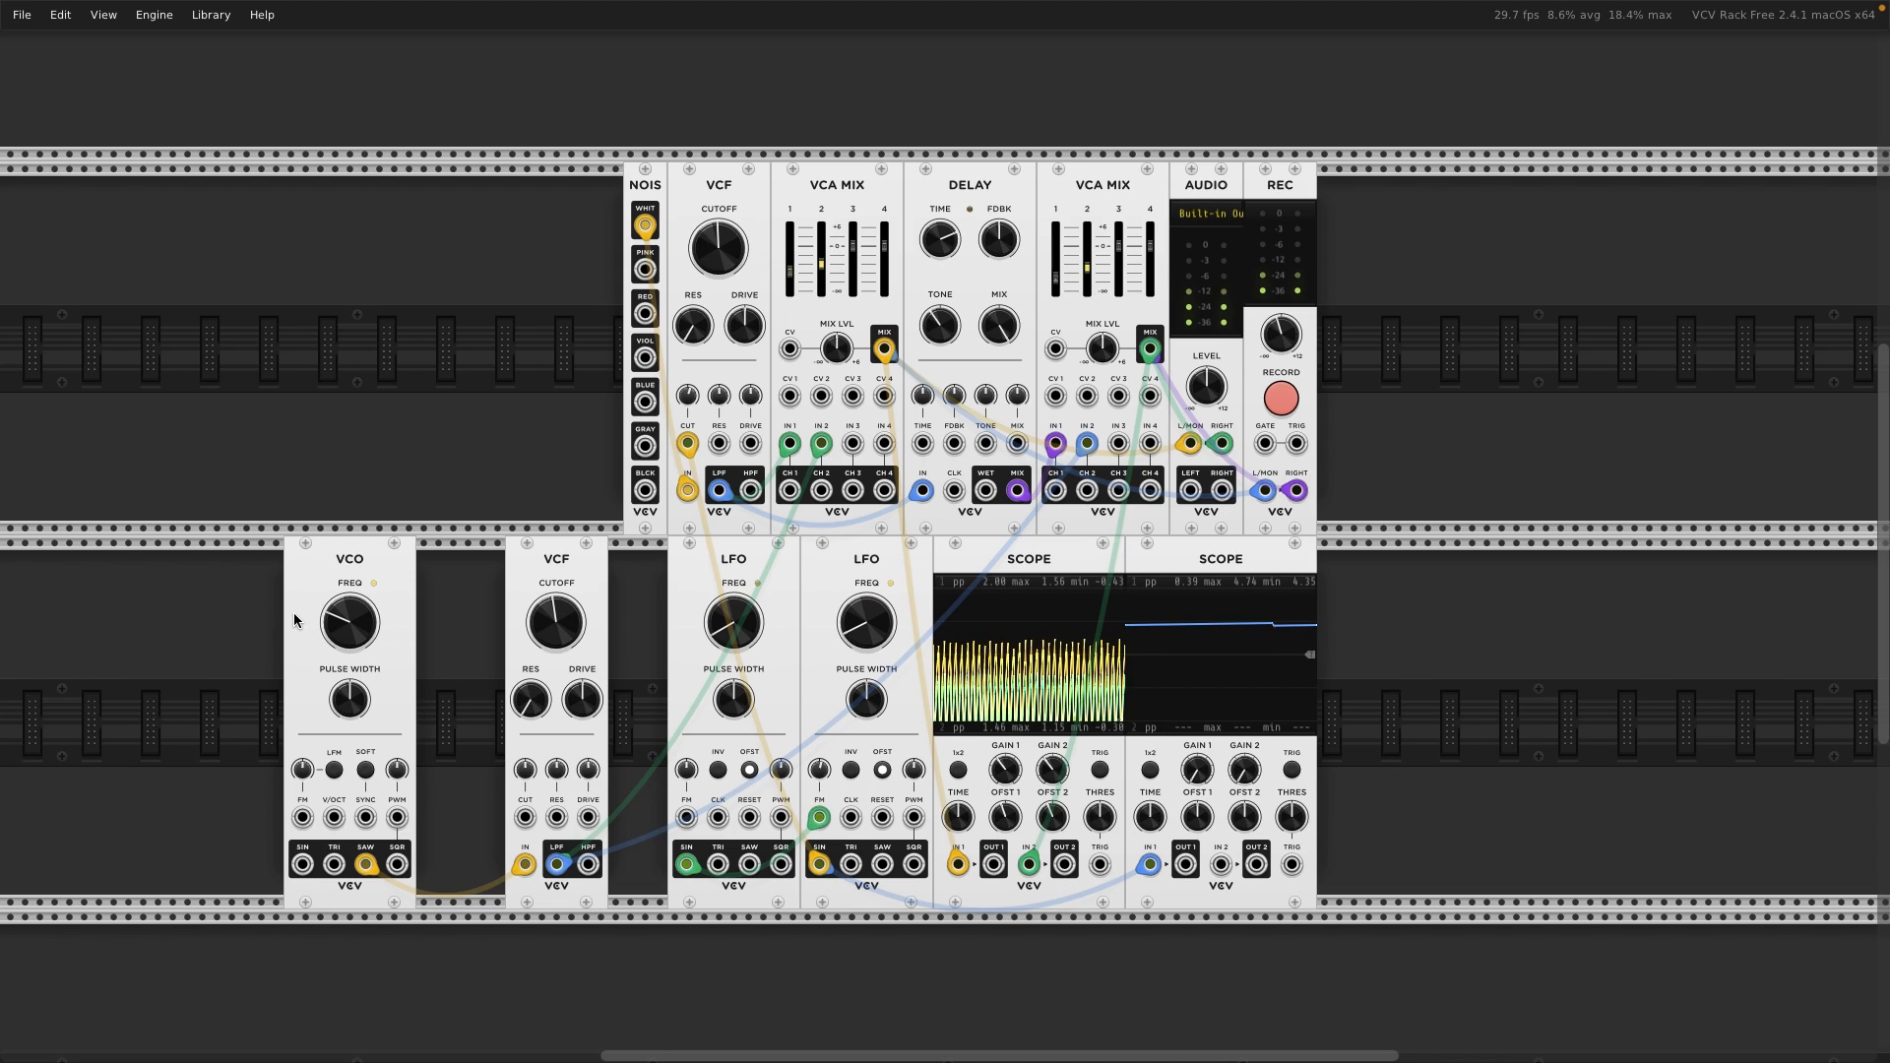
mouse_move(357, 642)
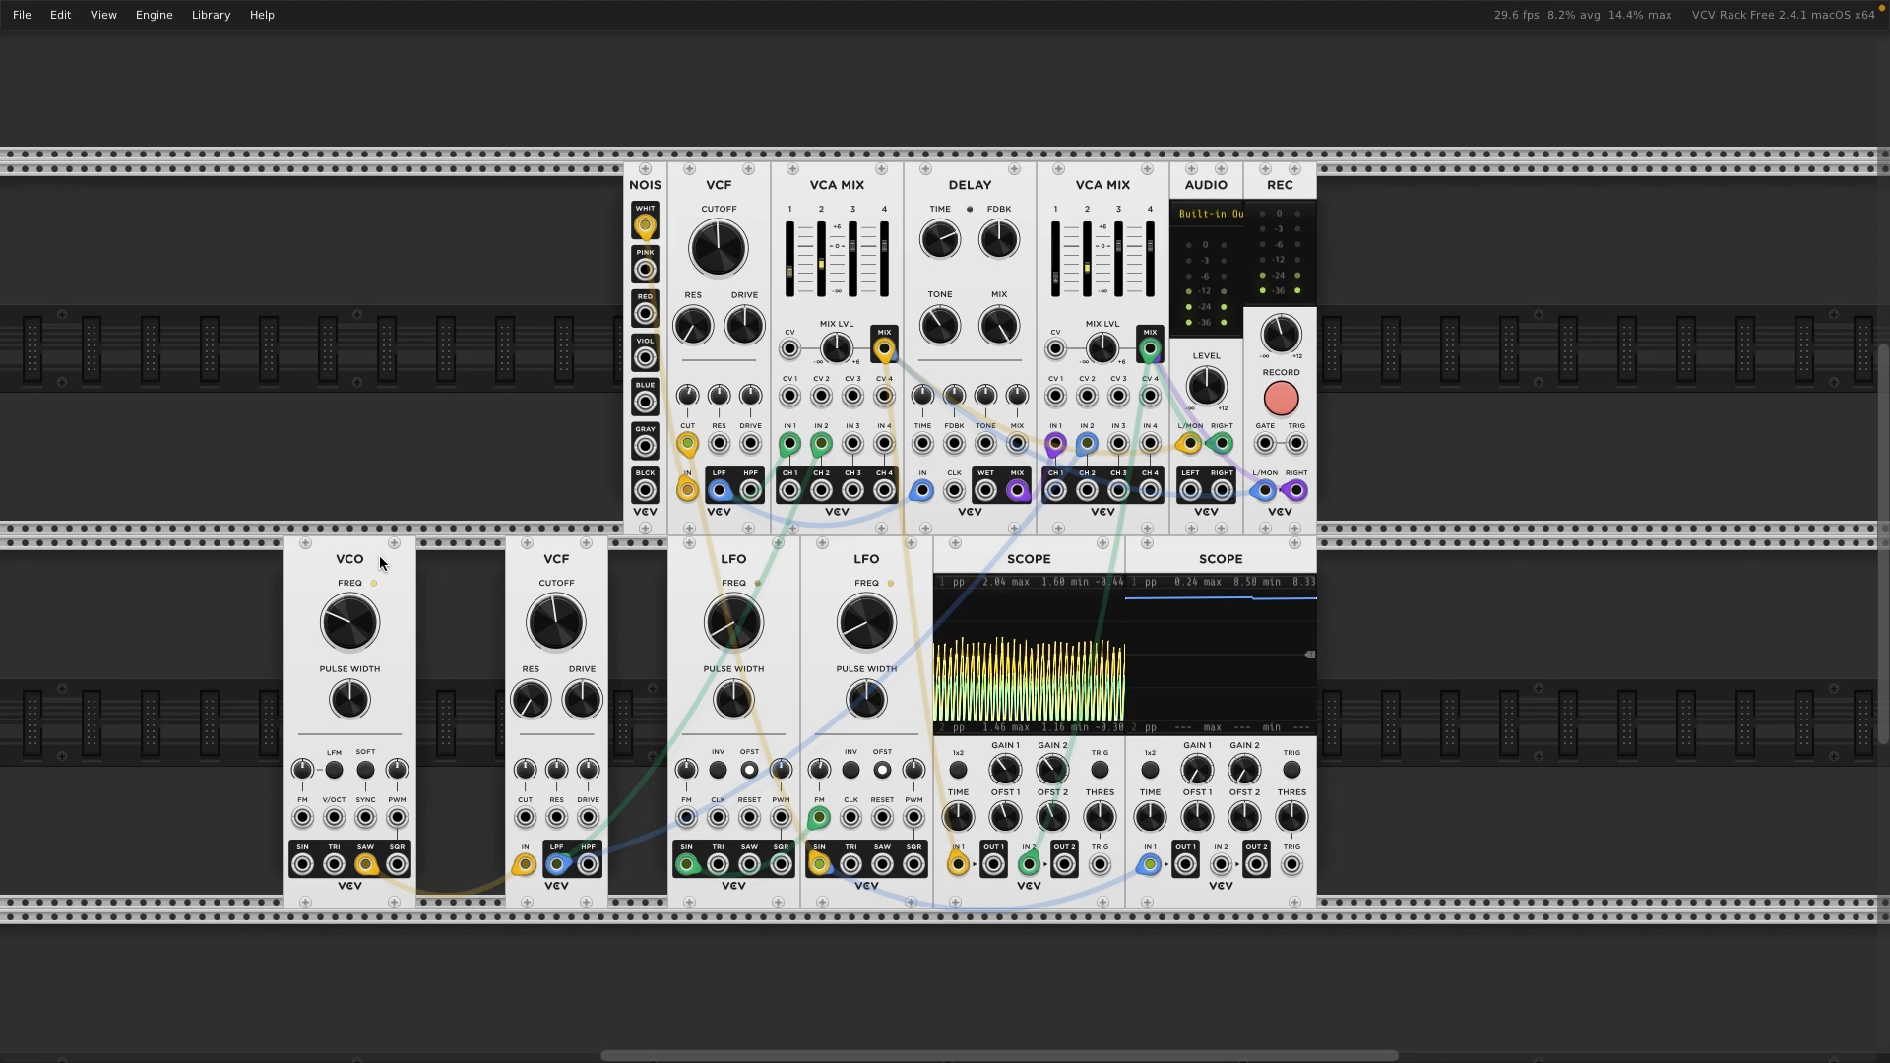
- Fine-tune the VCO's frequency to just below 65 Hz and lower the second VCF's cutoff to 142.34 Hz
mouse_move(539, 630)
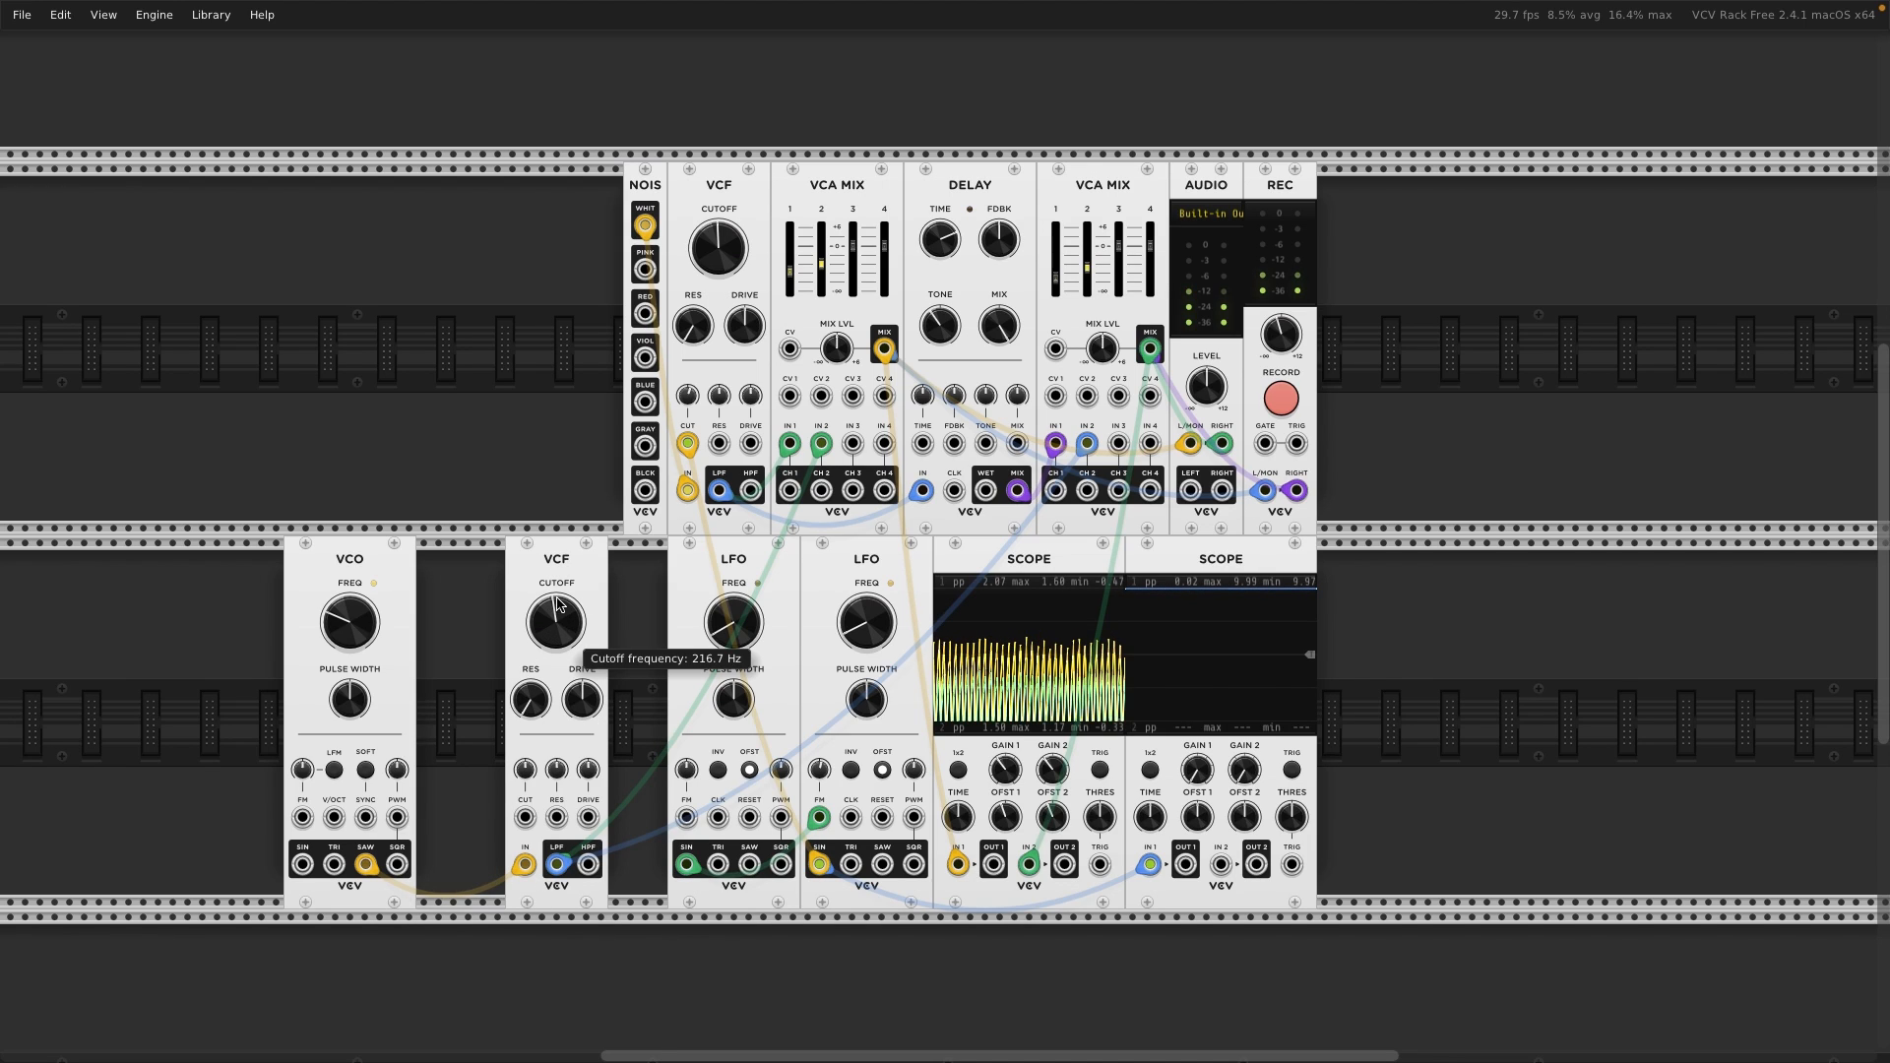
drag(558, 618, 557, 631)
drag(340, 619, 340, 641)
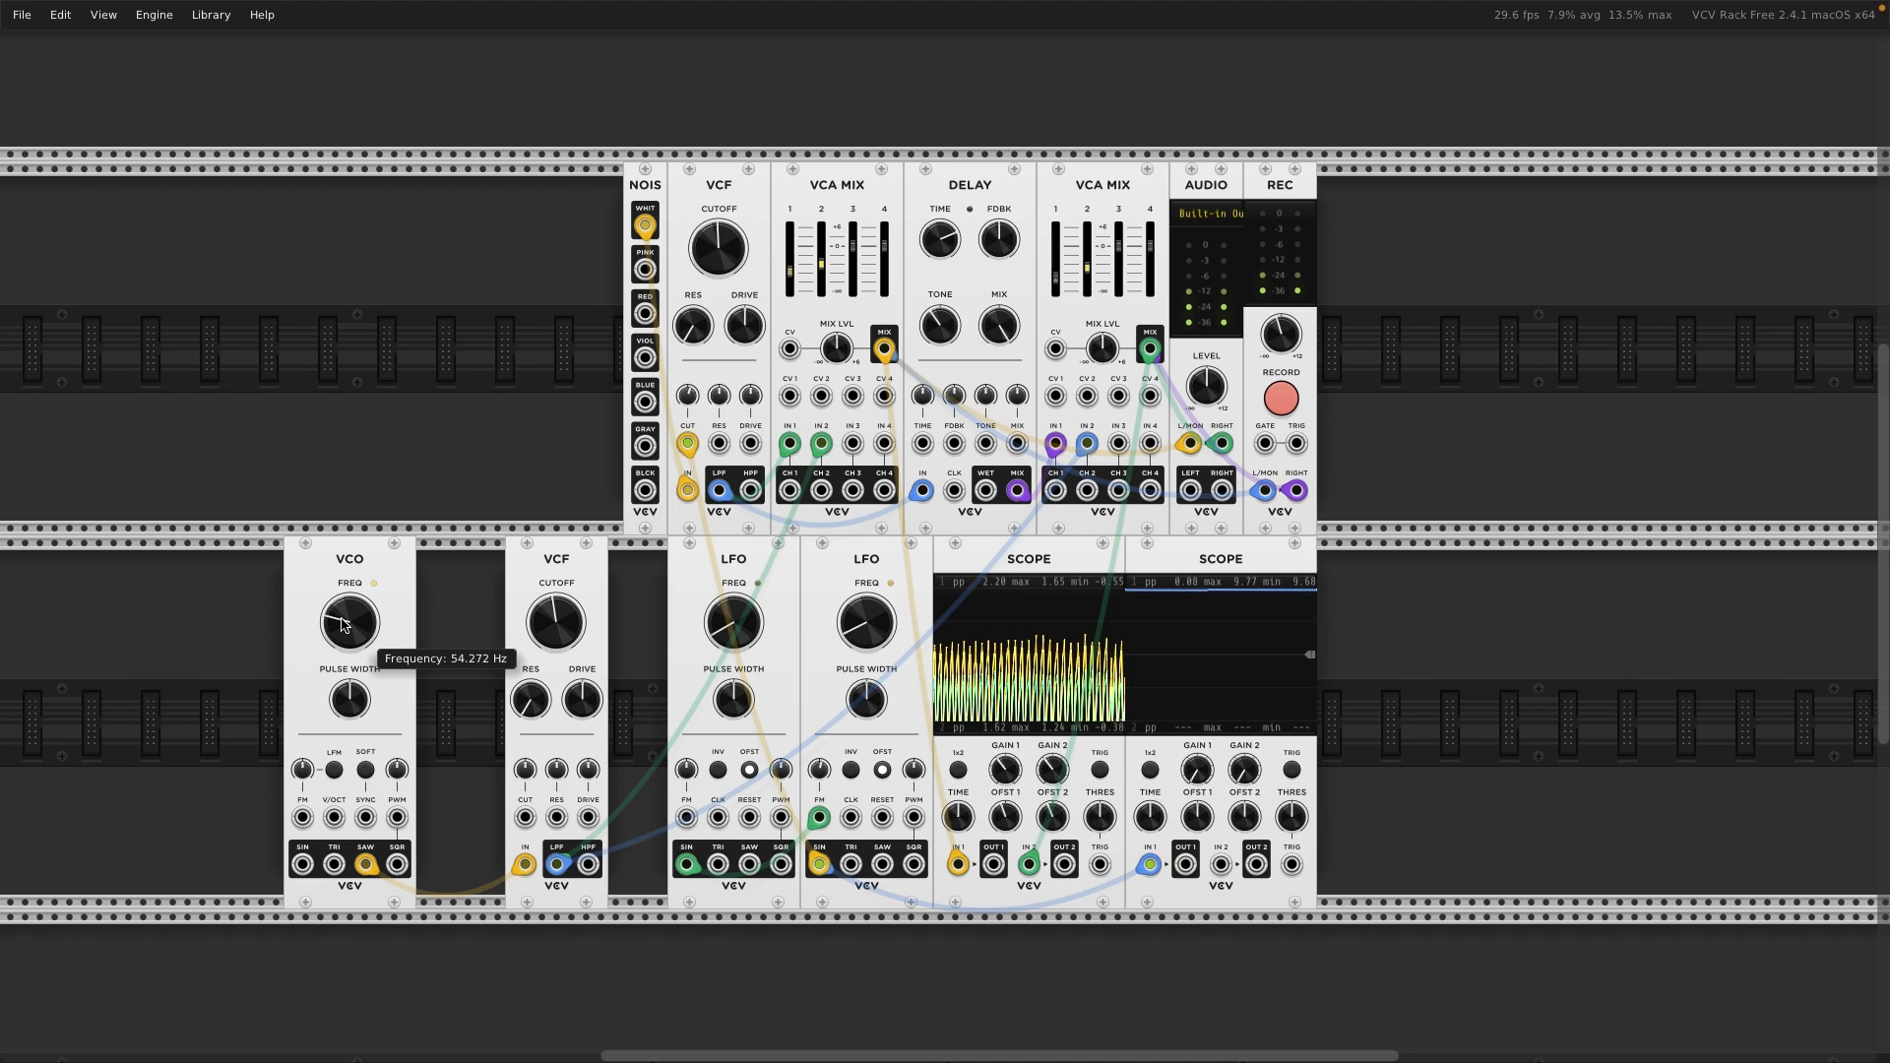
drag(555, 600, 554, 540)
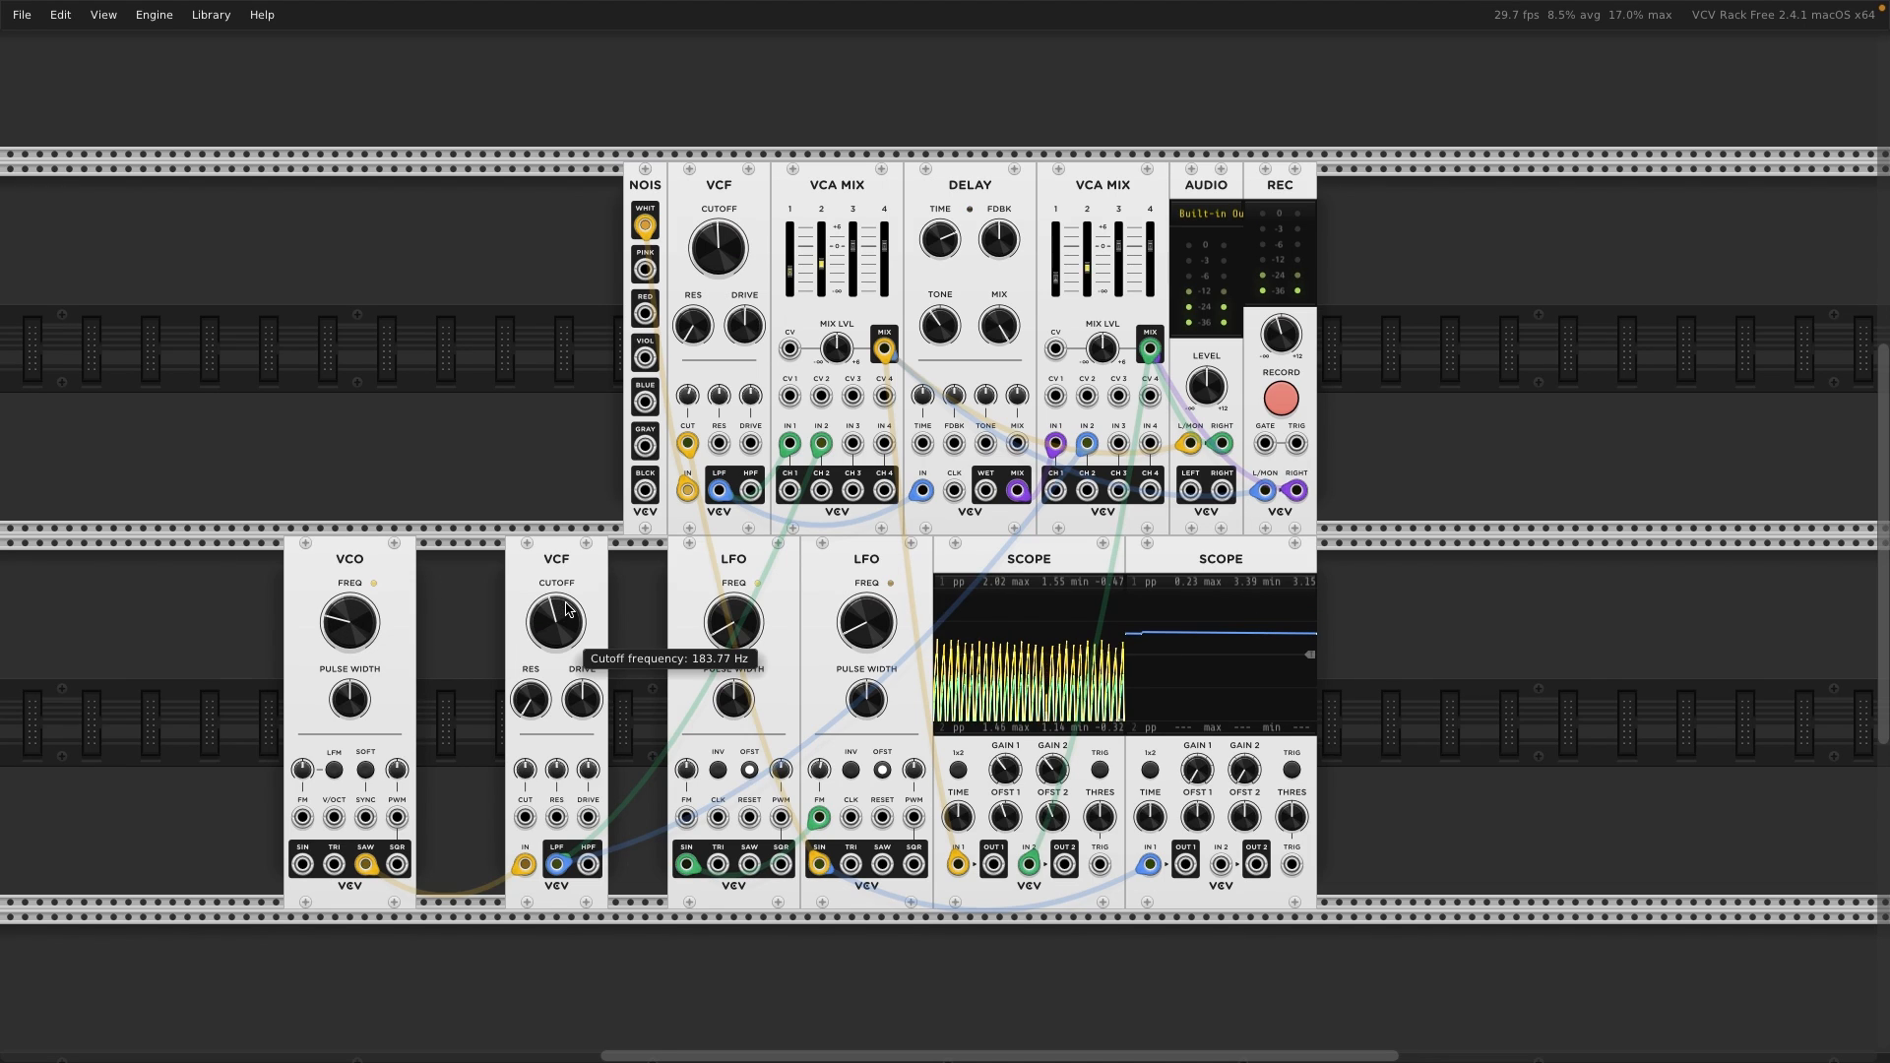
drag(542, 614, 541, 652)
drag(350, 621, 350, 597)
mouse_move(556, 622)
mouse_down()
mouse_move(556, 591)
mouse_move(563, 627)
mouse_up()
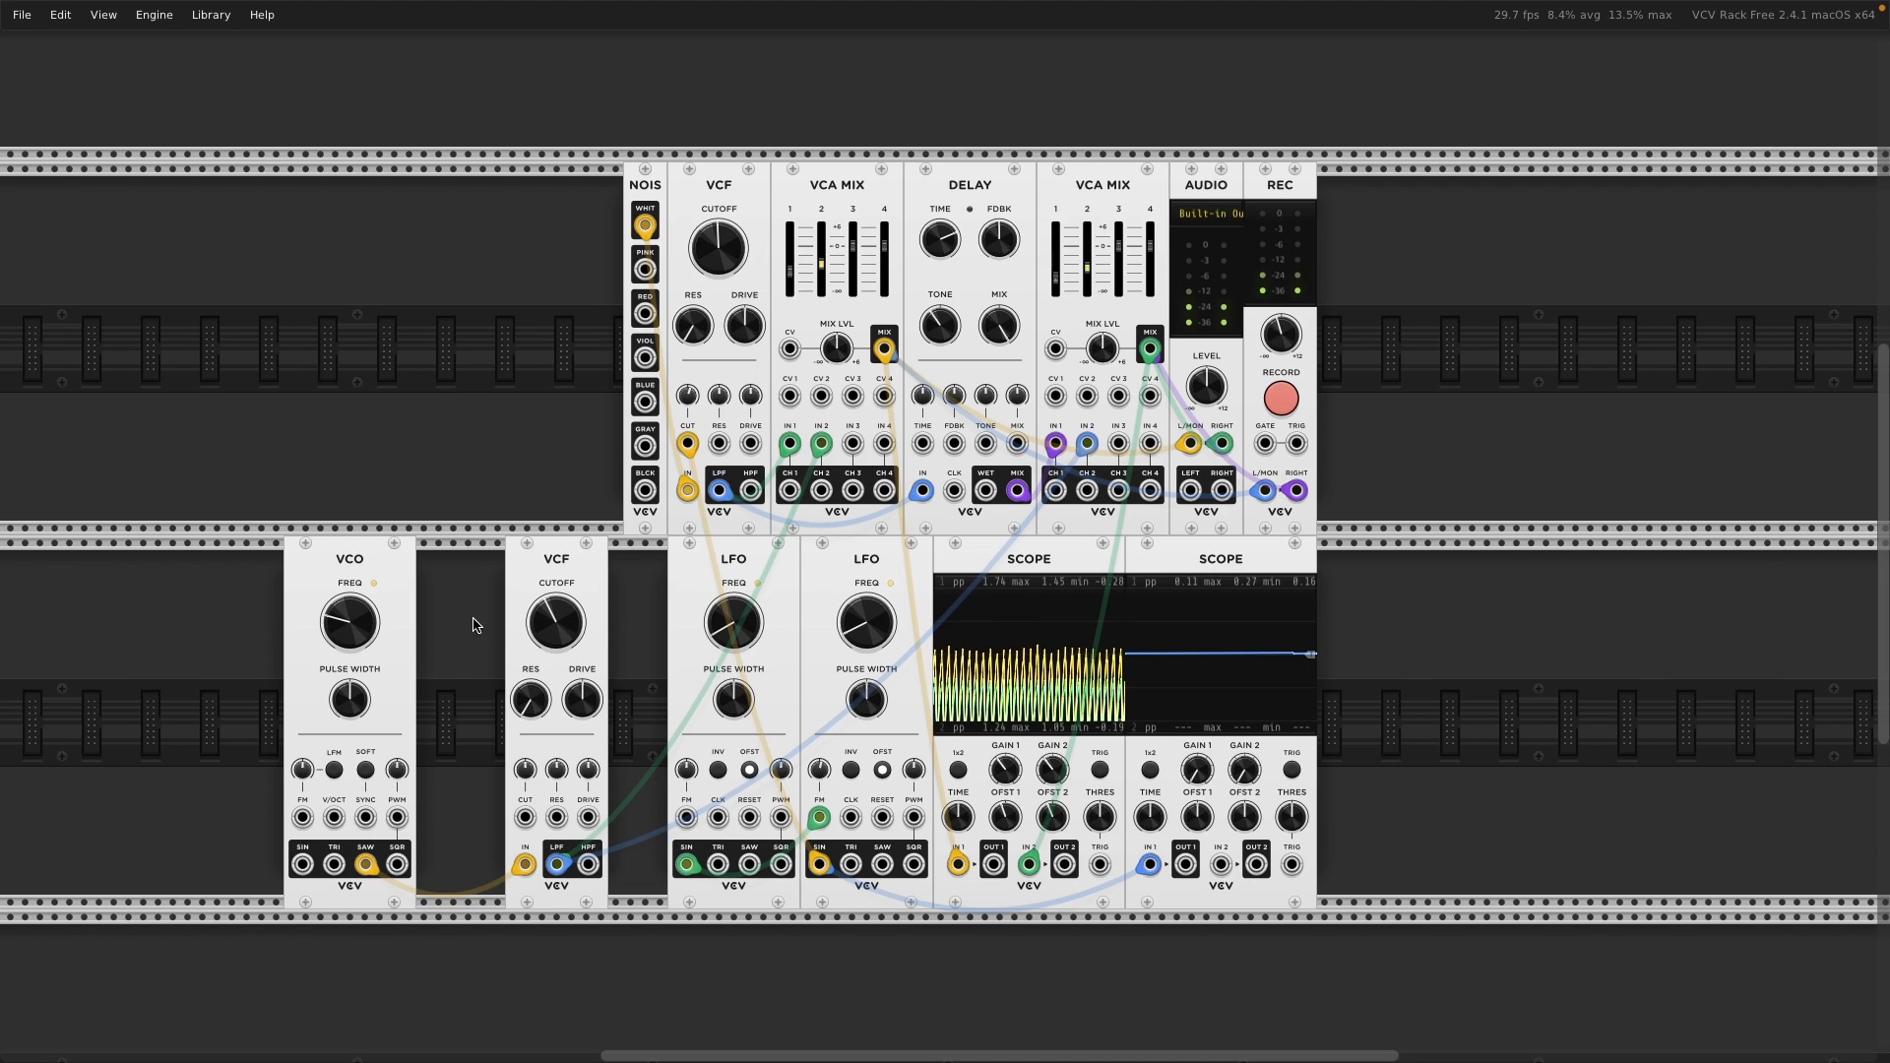
- Add an LFO beside the second VCF, moved against the VCO, and patch its triangle output into that VCF's cutoff input
drag(551, 564, 432, 564)
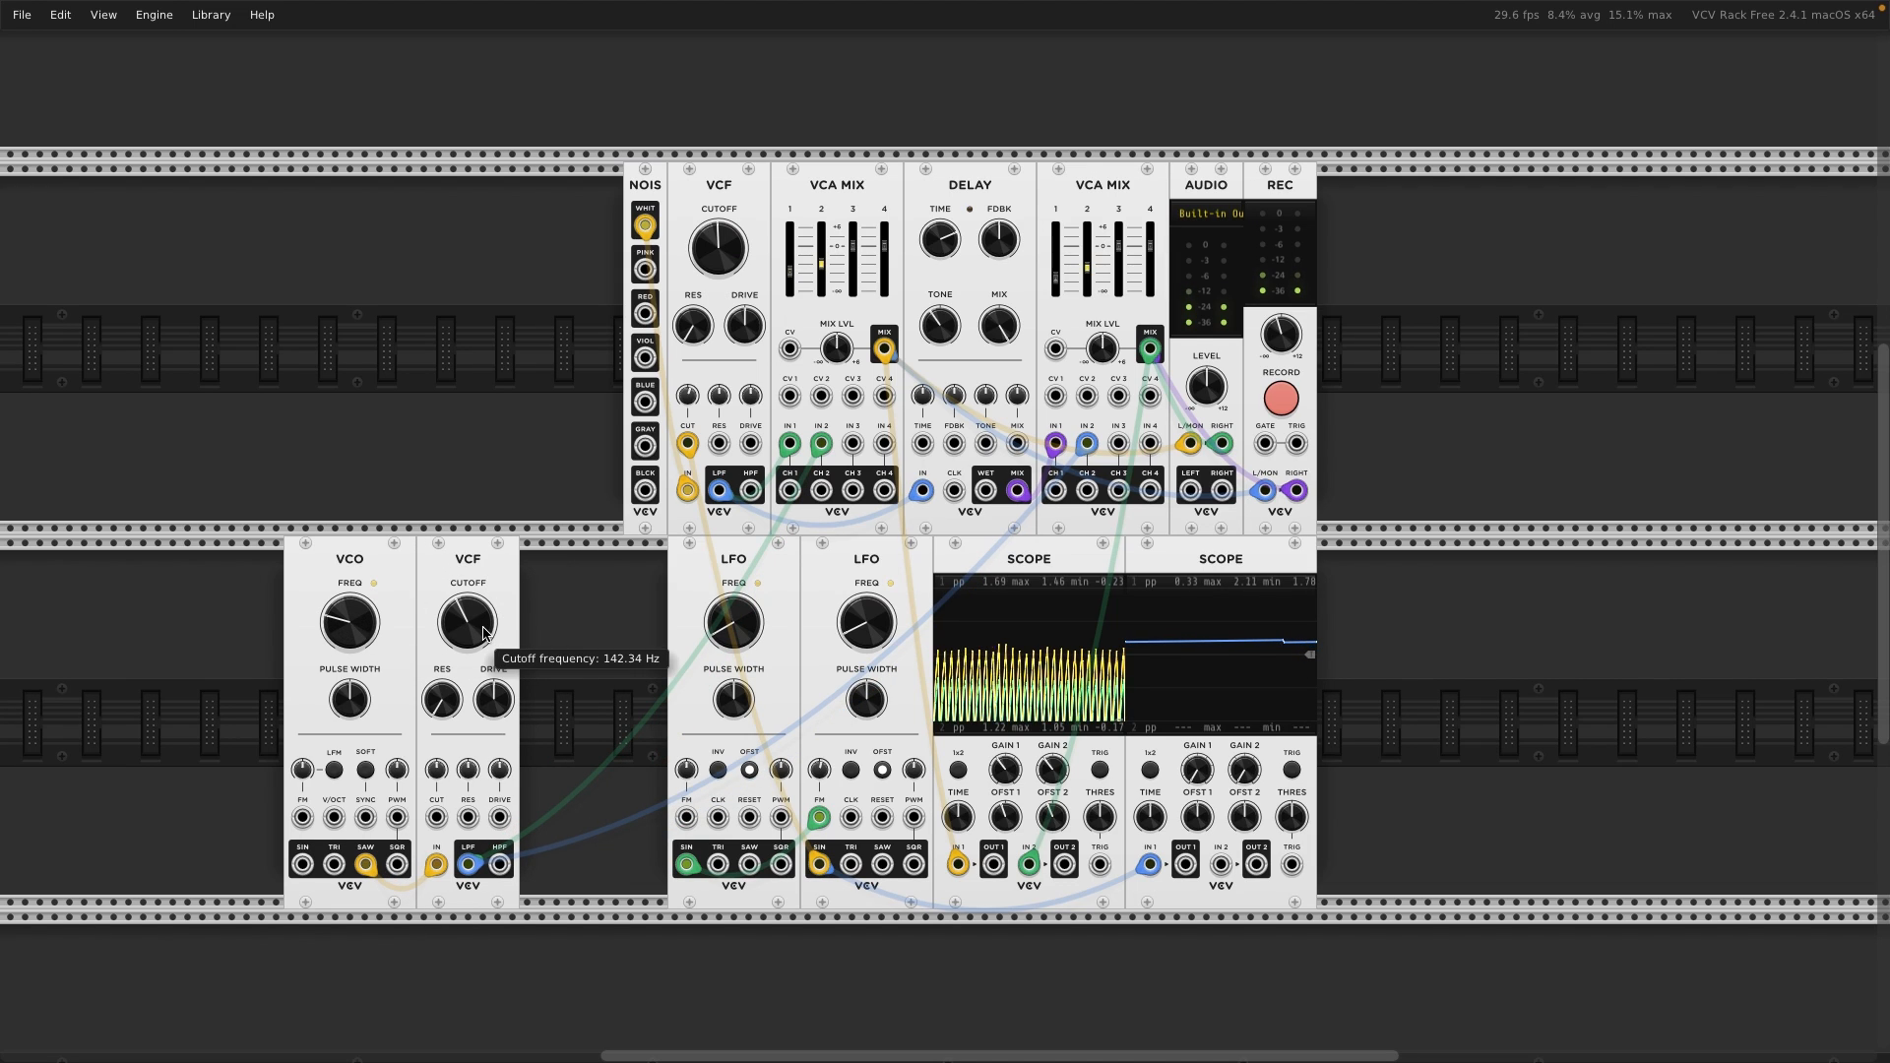
mouse_move(356, 623)
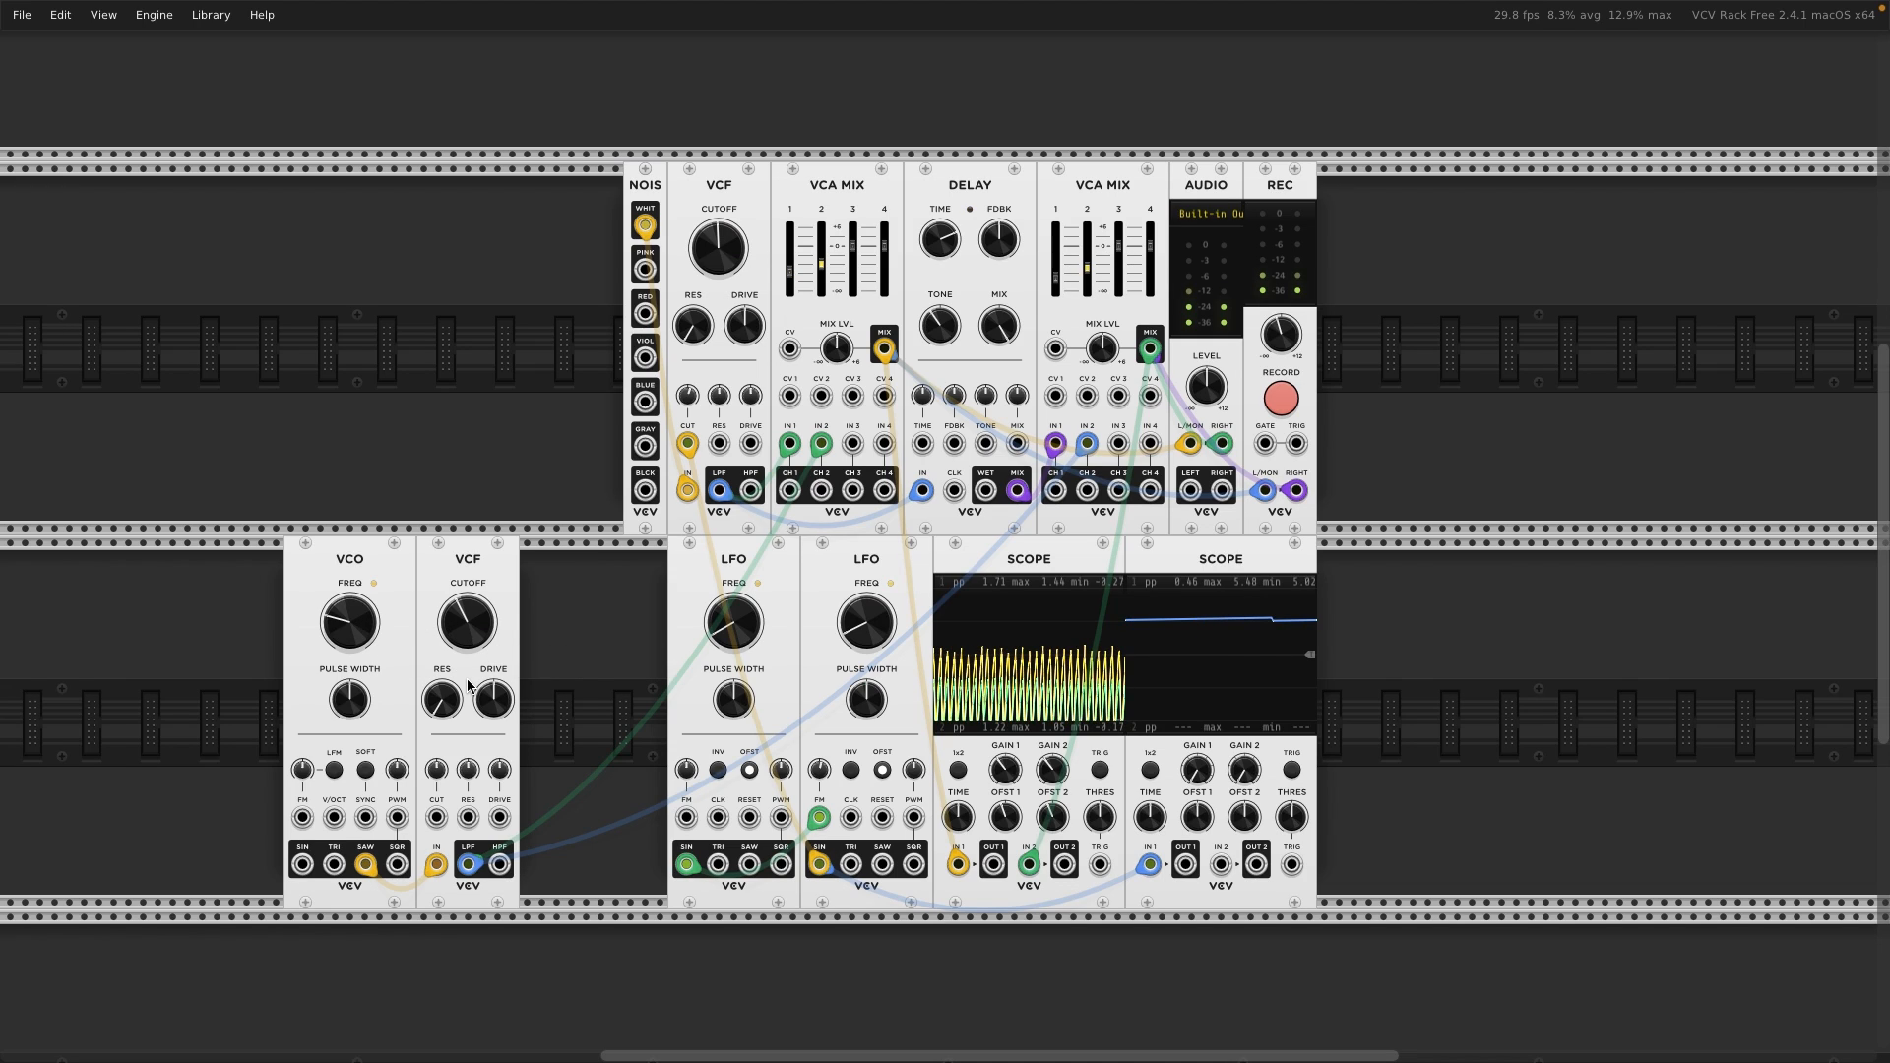
right_click(605, 647)
text(lfo)
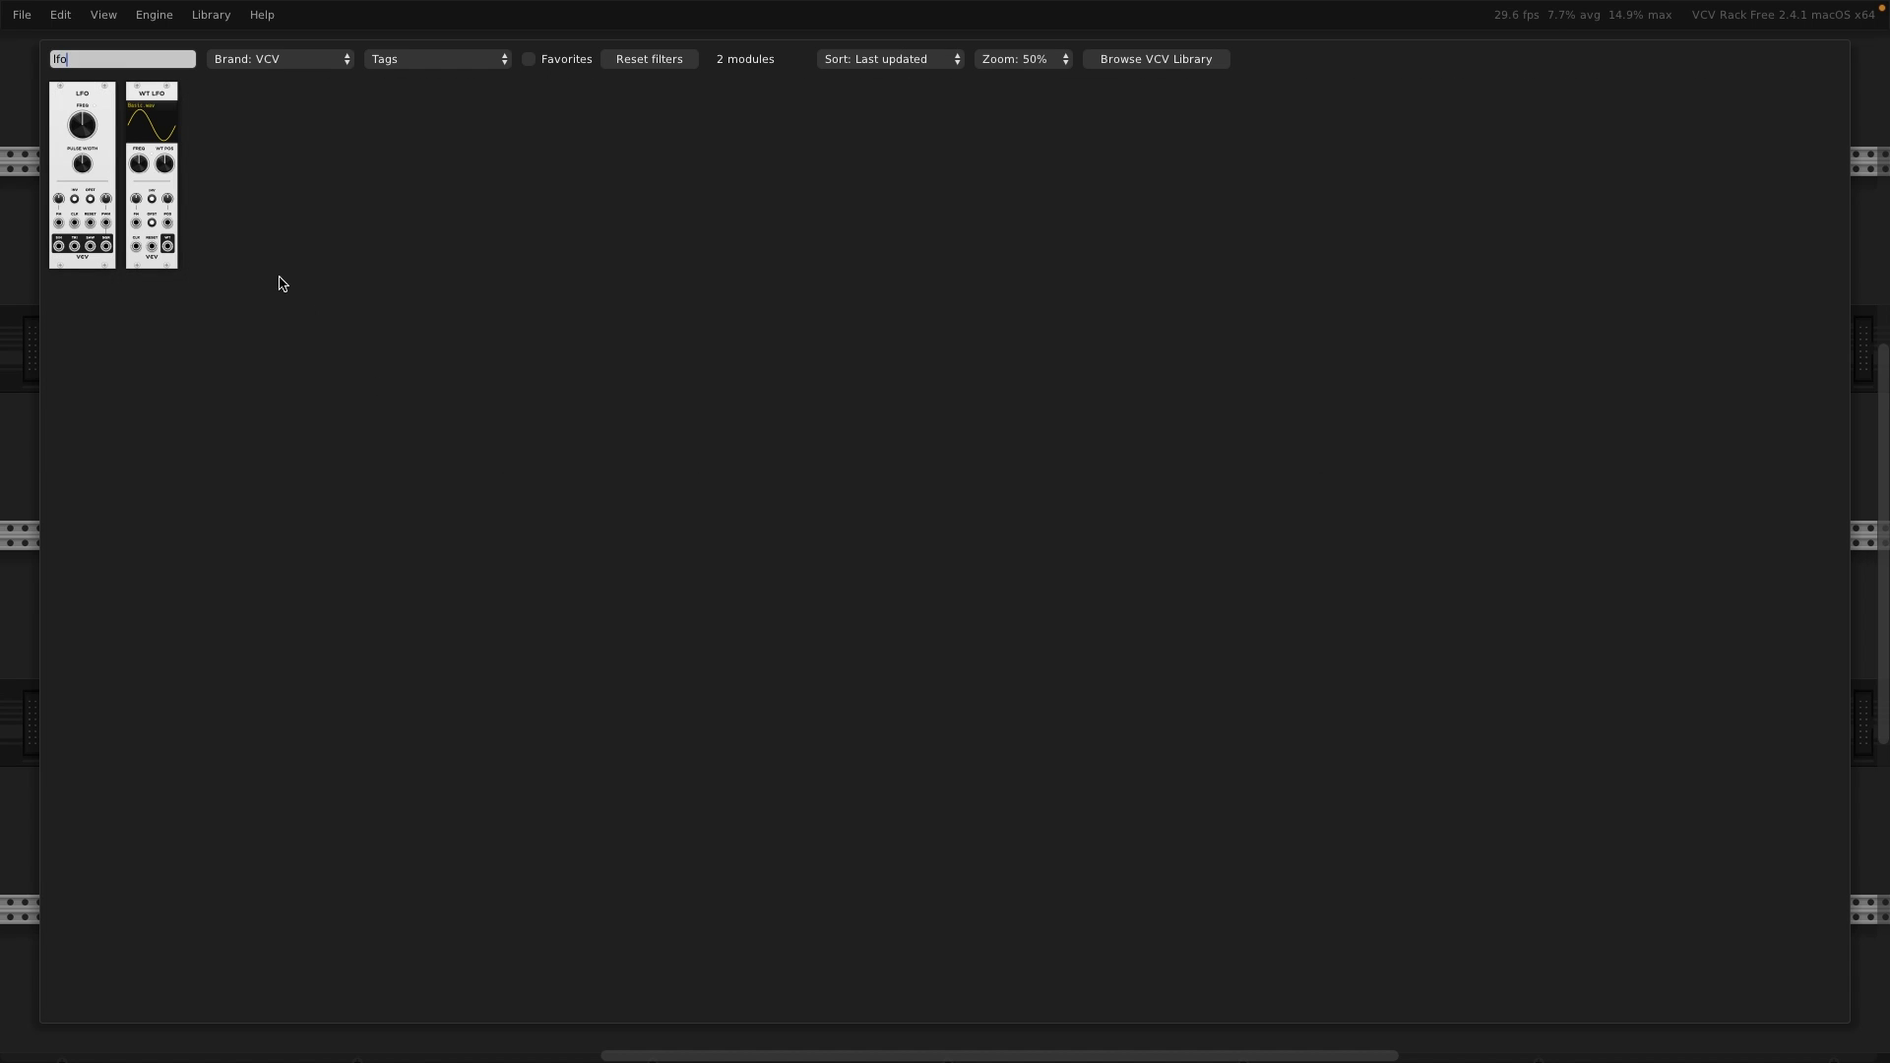
click(93, 126)
drag(558, 540, 539, 539)
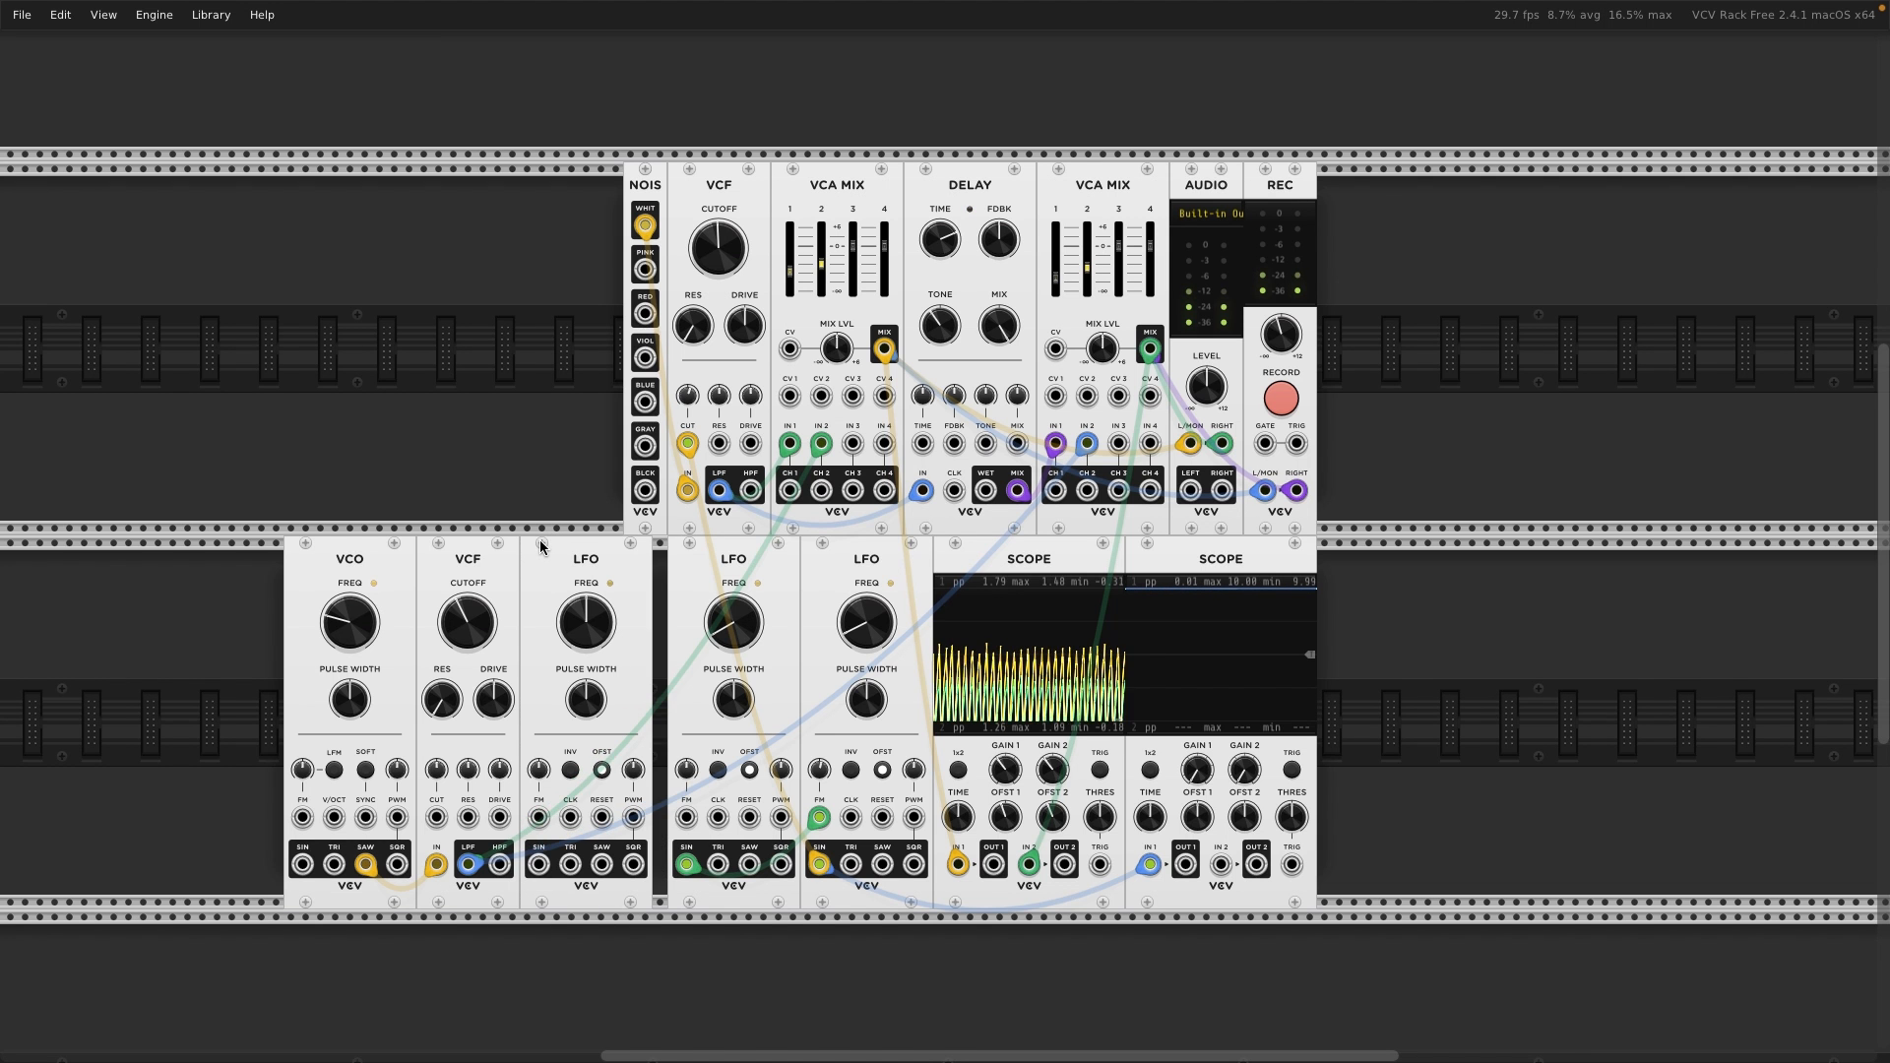
mouse_move(483, 640)
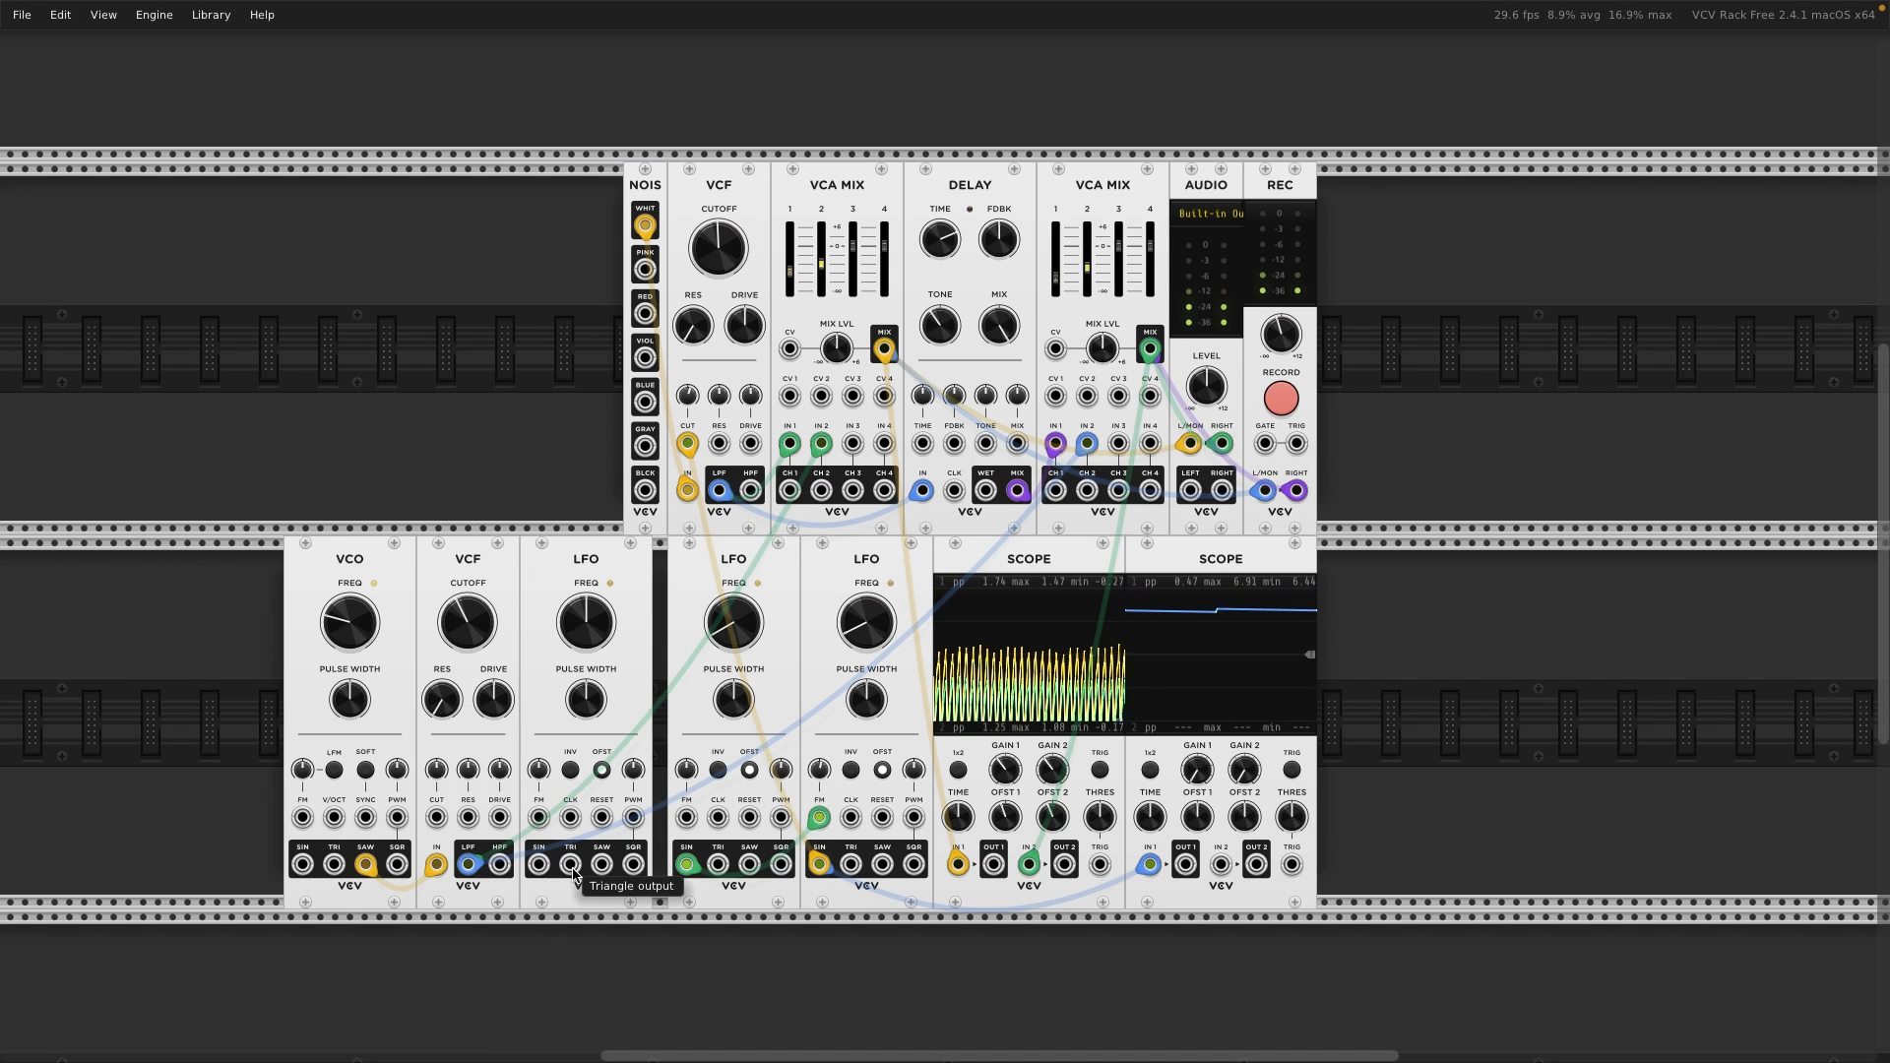
drag(571, 865, 436, 817)
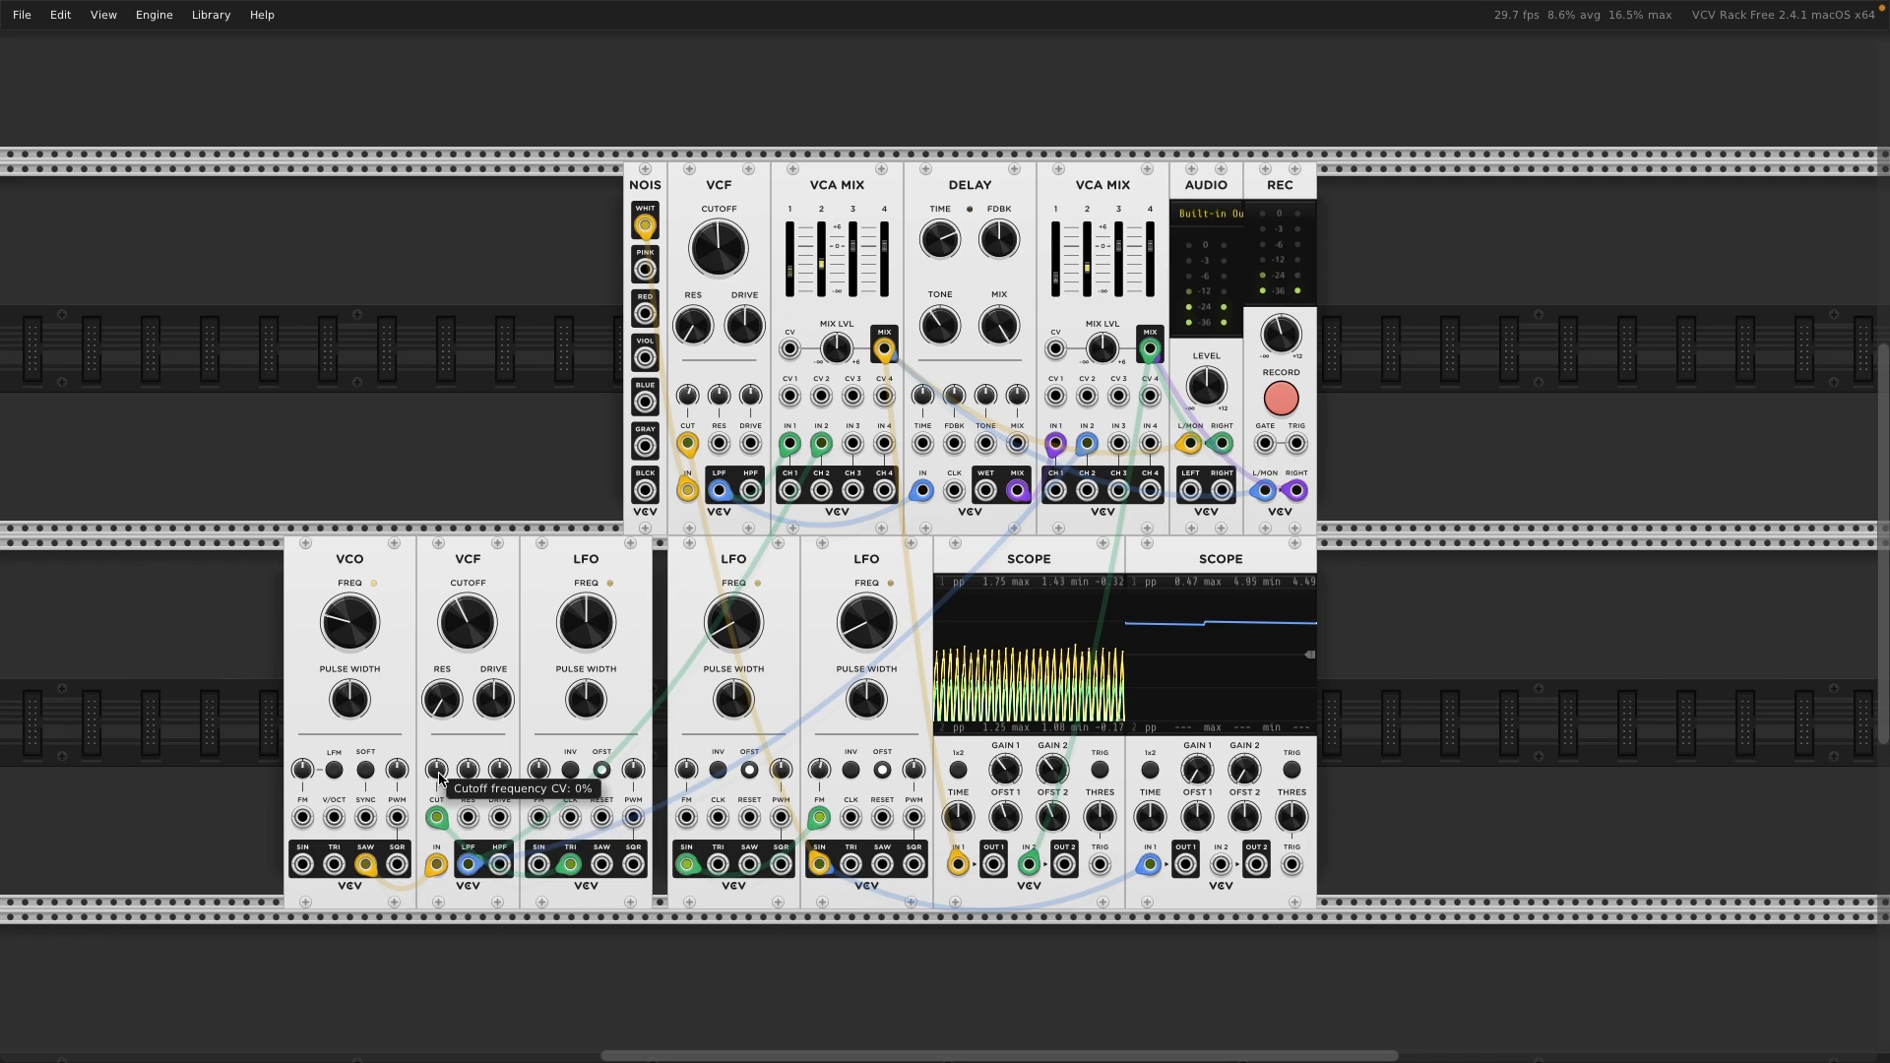
- Slow down the new LFO, and raise the second VCF's cutoff CV amount and resonance
drag(603, 623, 602, 709)
drag(437, 769, 436, 749)
drag(591, 623, 591, 662)
drag(437, 769, 436, 777)
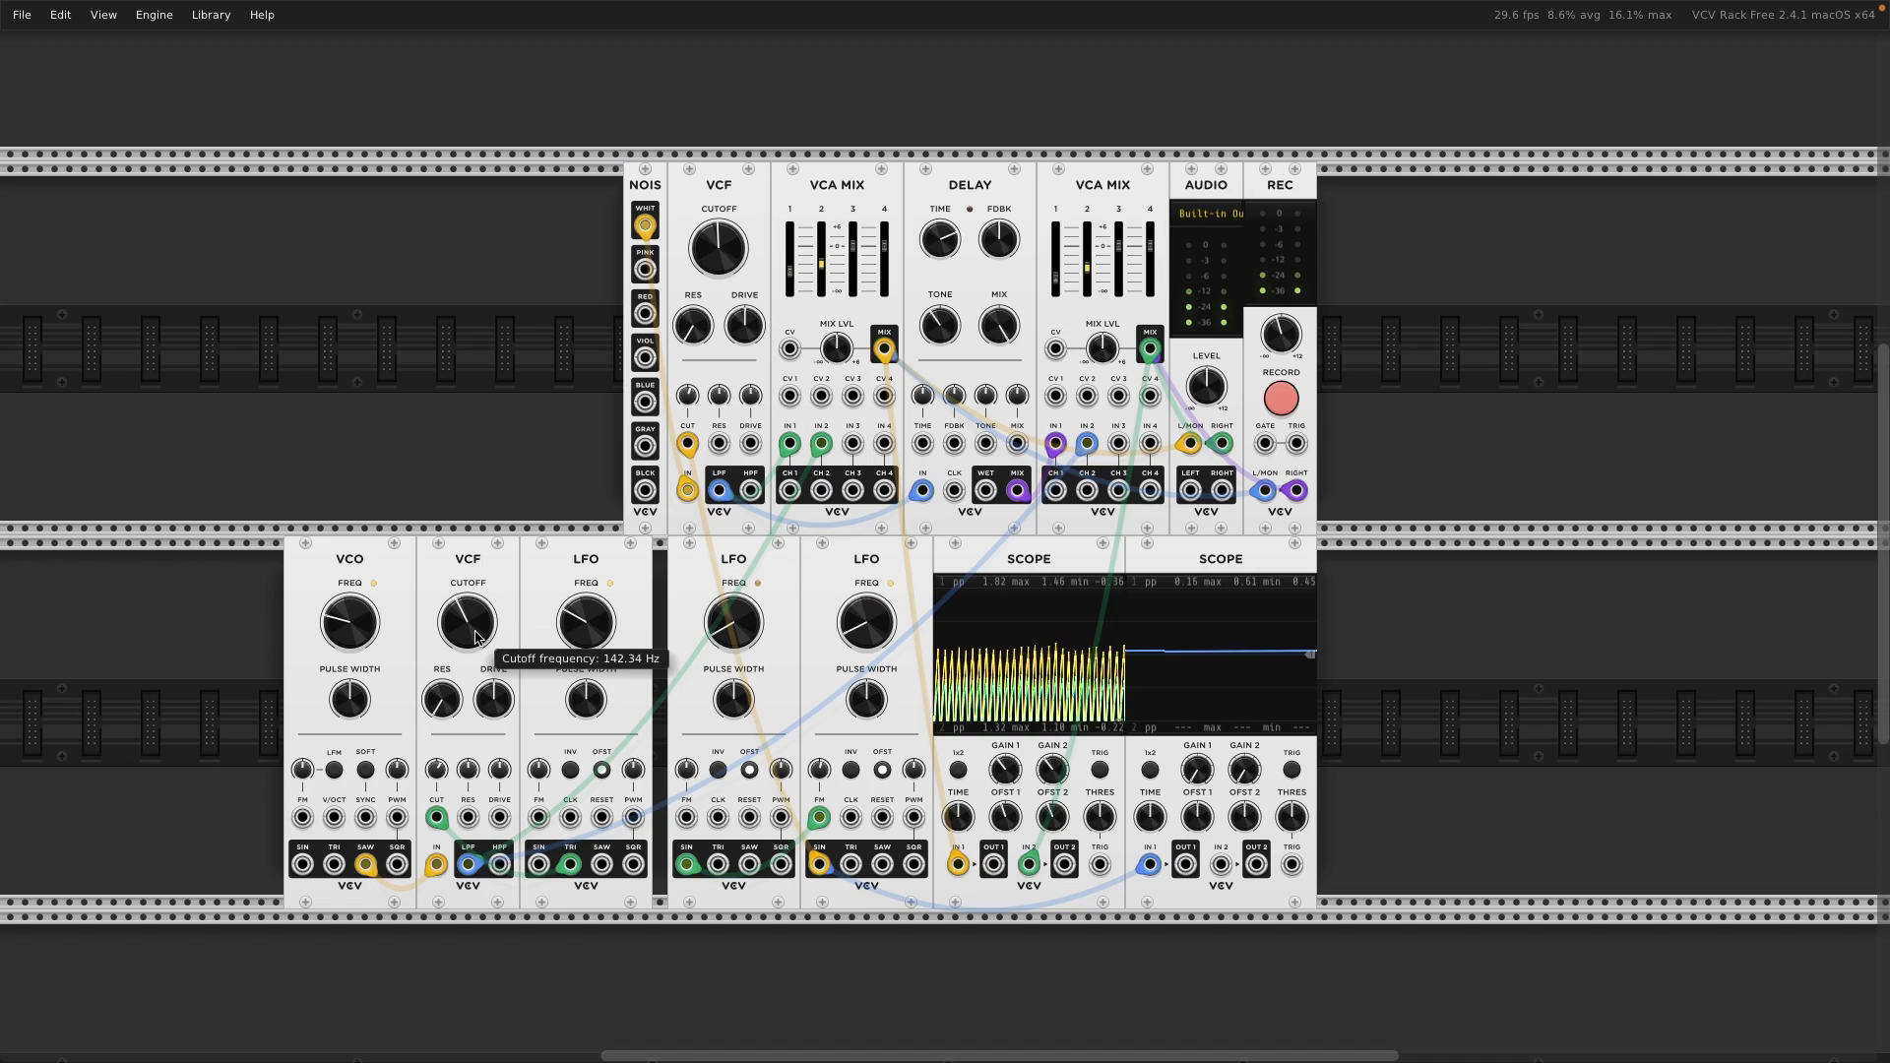
drag(442, 700, 442, 708)
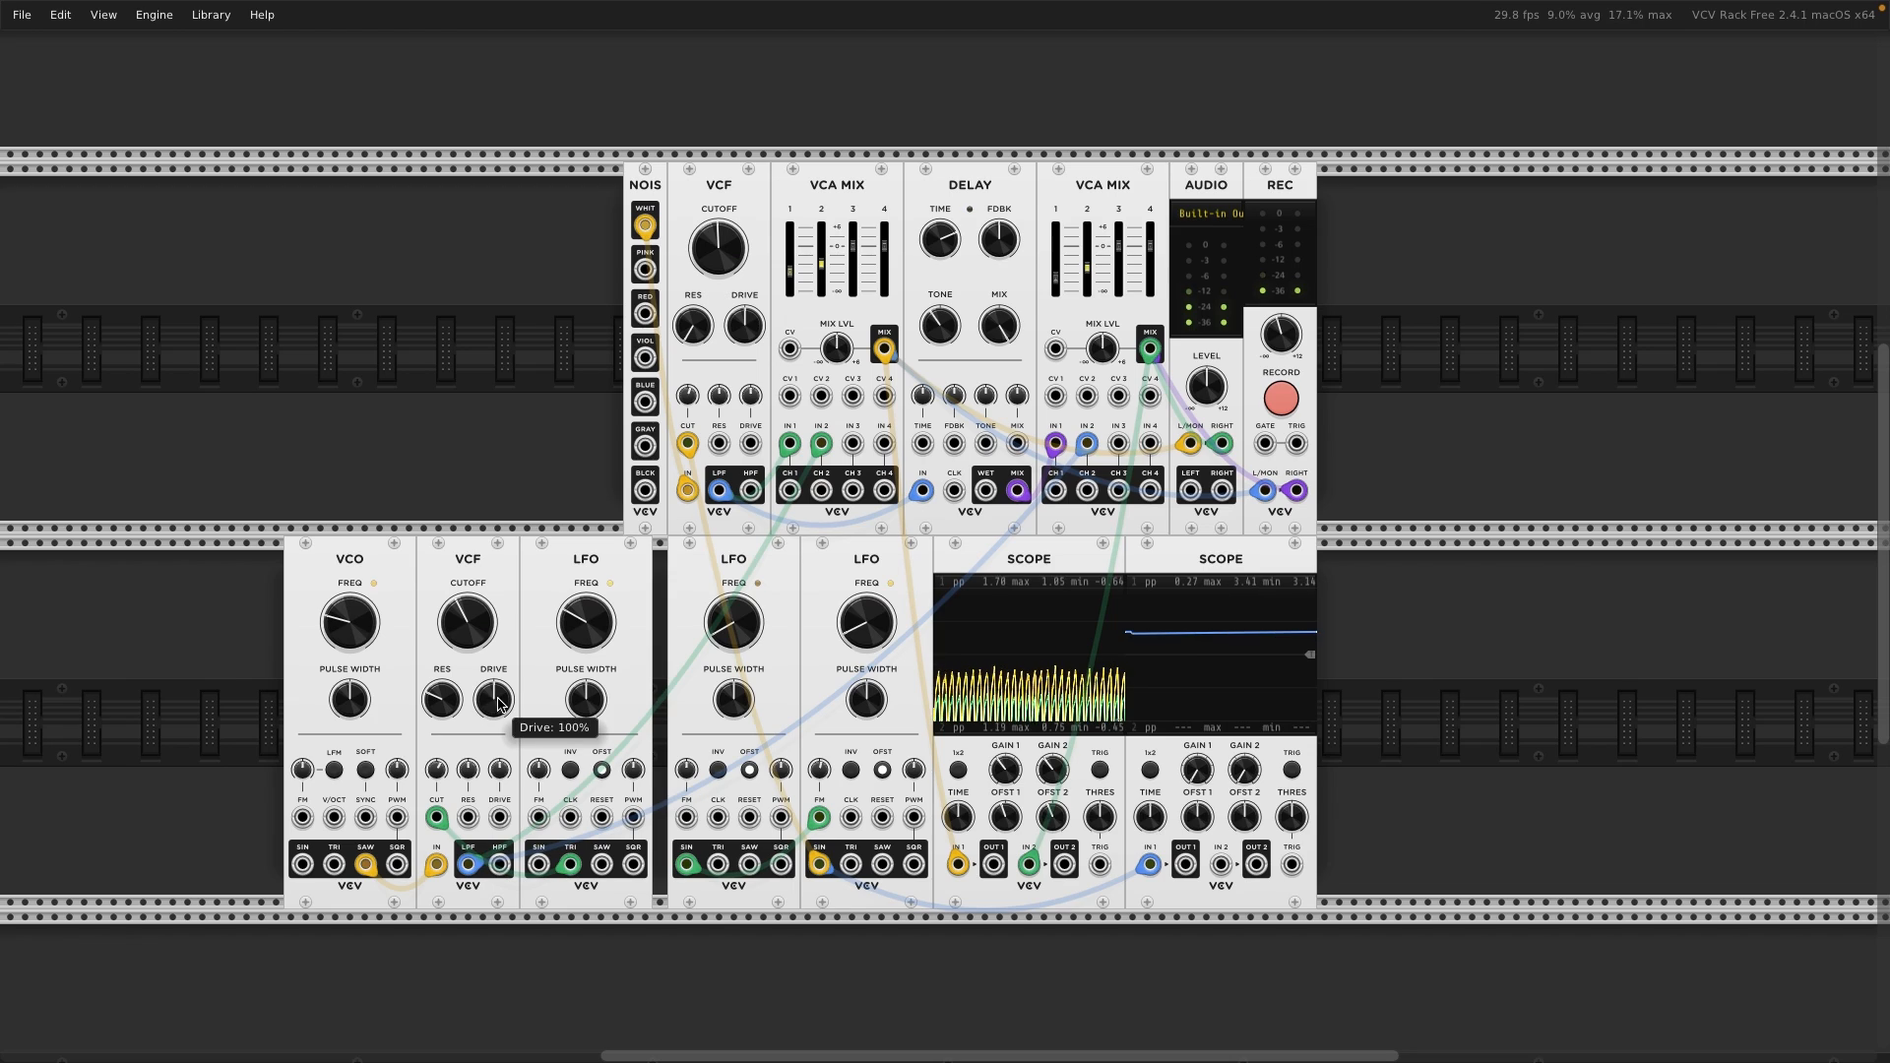
drag(493, 706, 439, 705)
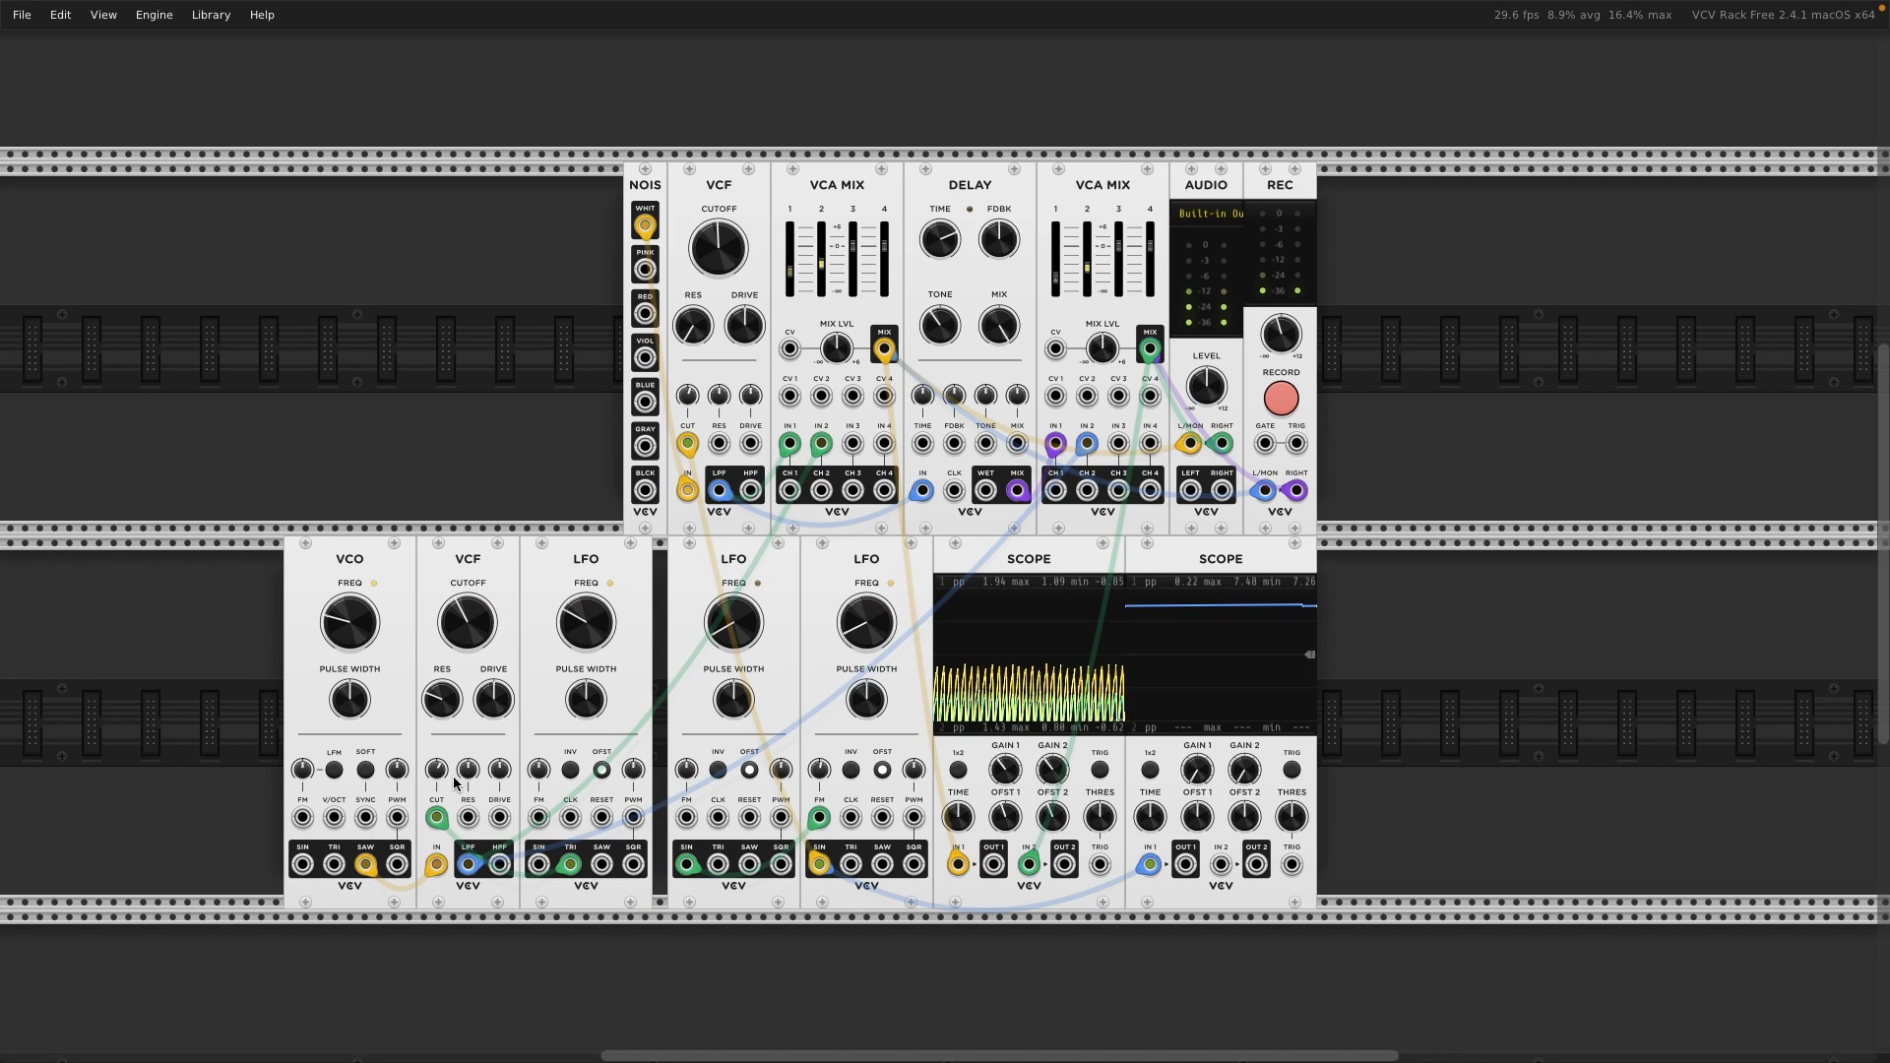
- Move the VCO away from the second VCF, and shift that VCF and its LFO together against the other LFOs
drag(375, 561, 239, 556)
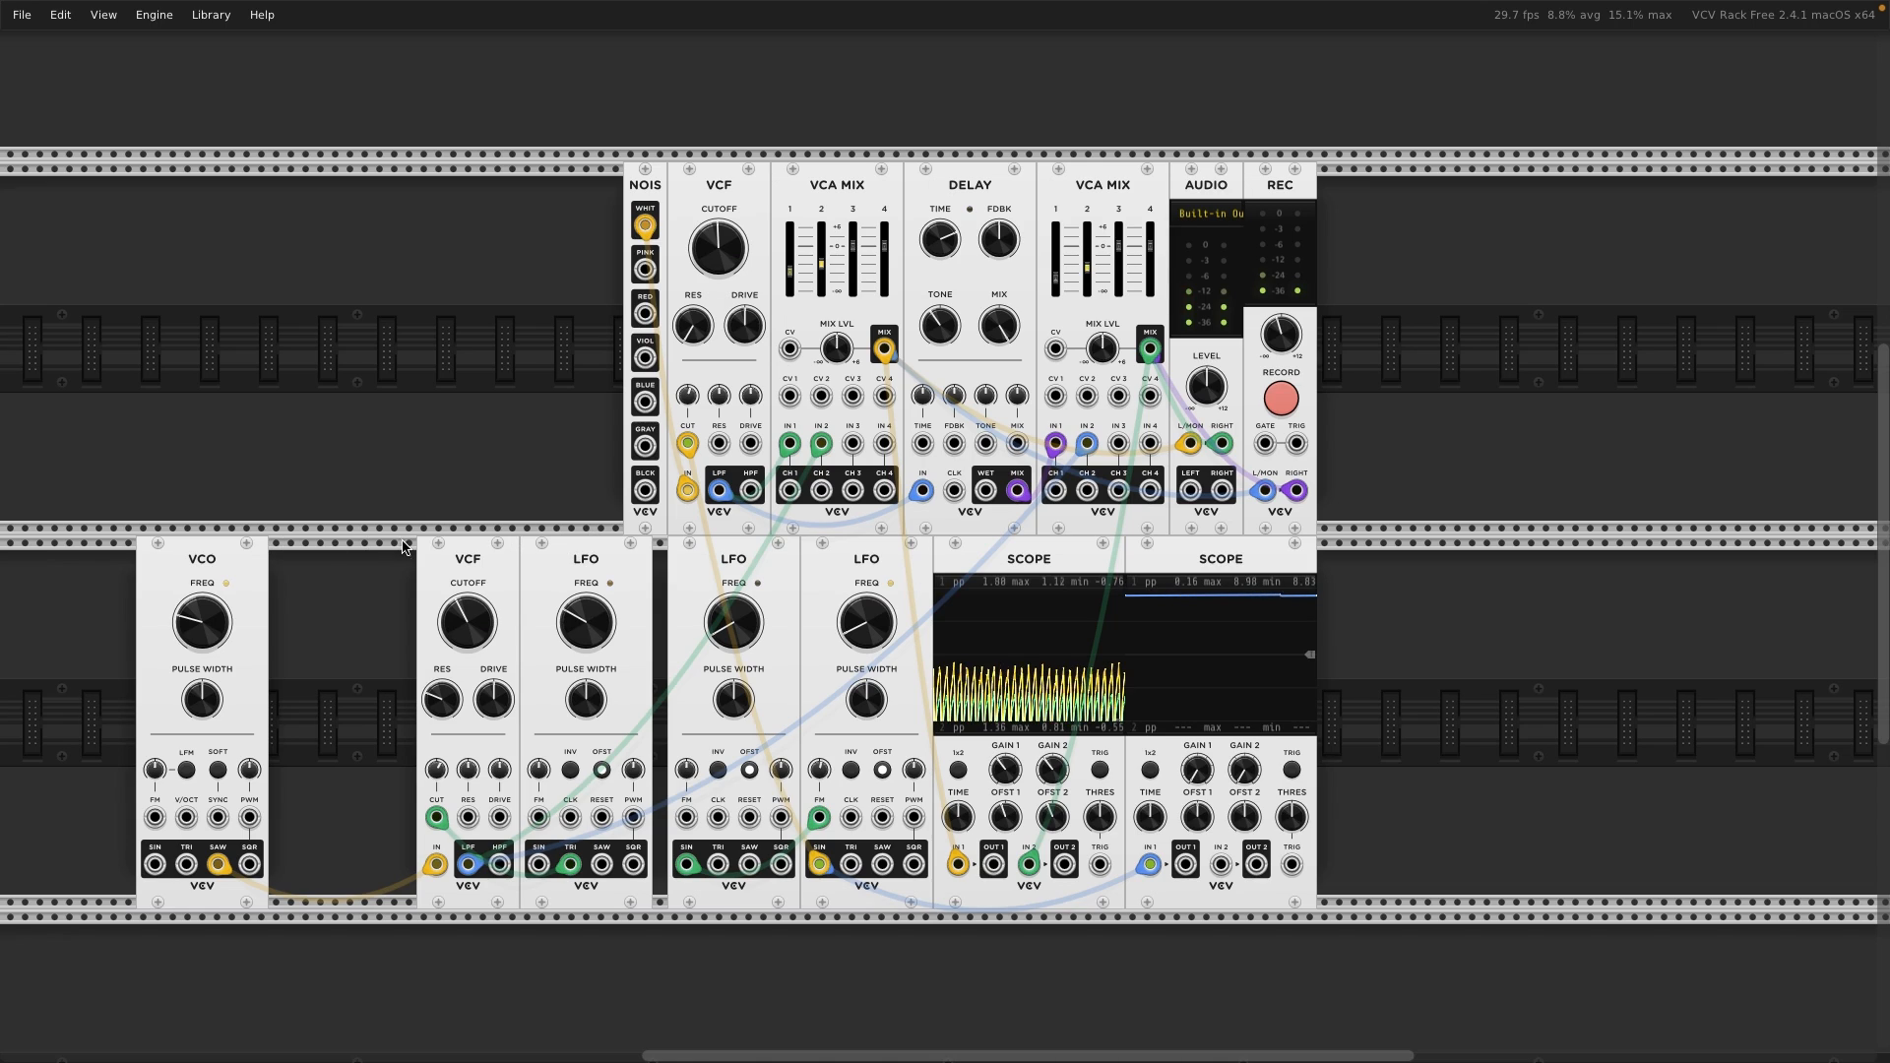
drag(410, 572, 521, 557)
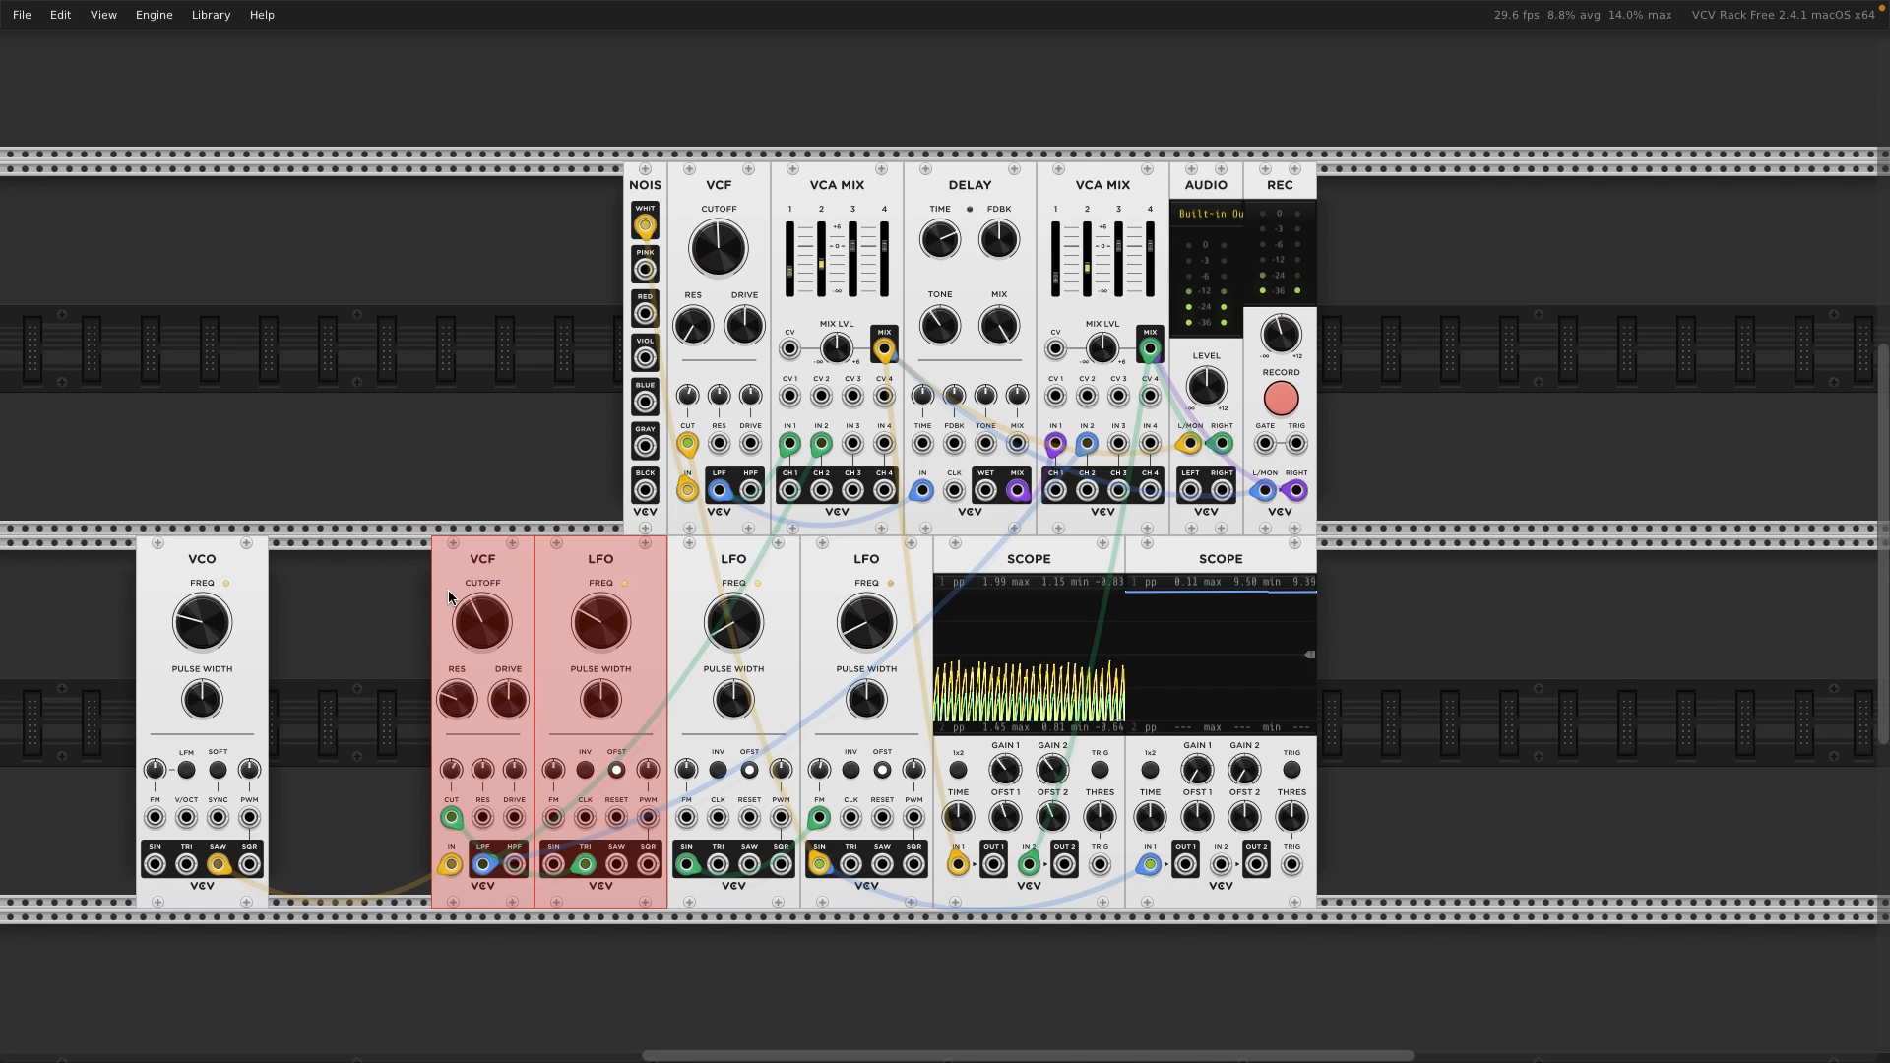
click(410, 634)
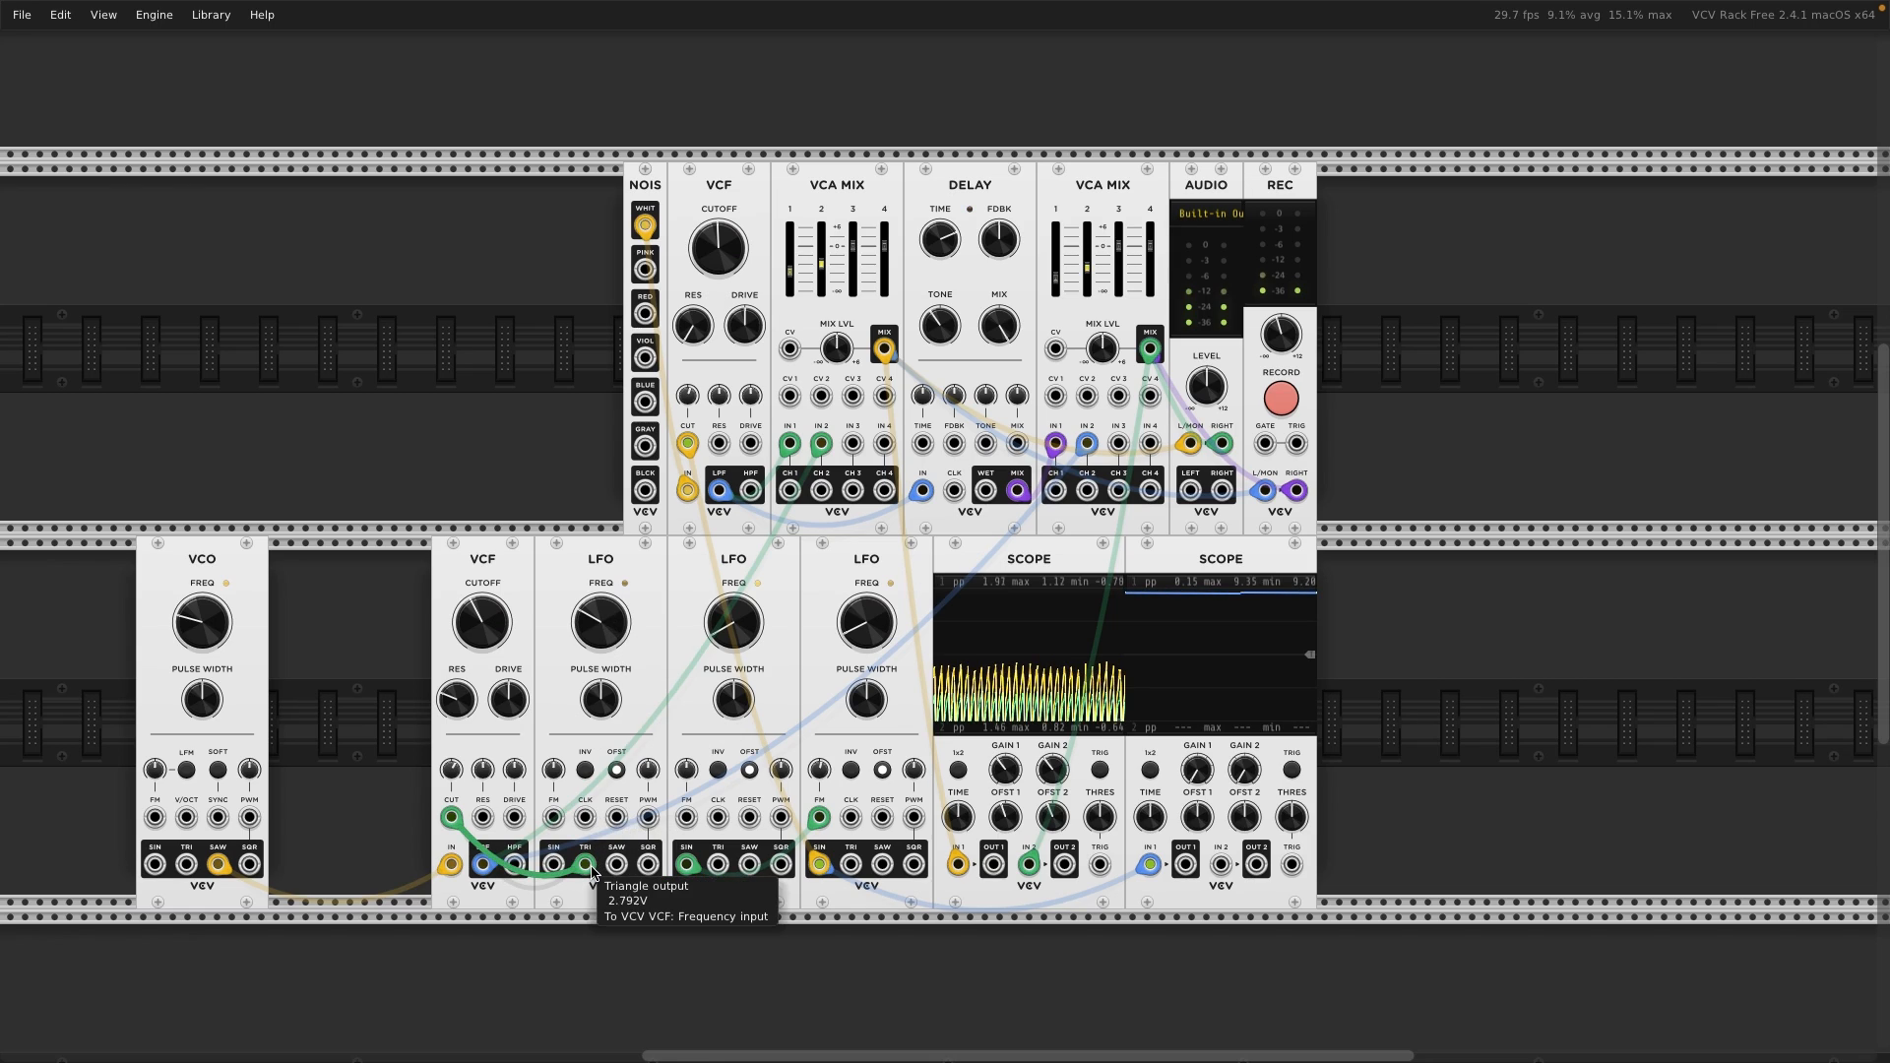
- Patch the filter LFO's triangle output into the second SCOPE's channel 2 input, replacing the blue cable with a red one
drag(592, 873, 1219, 864)
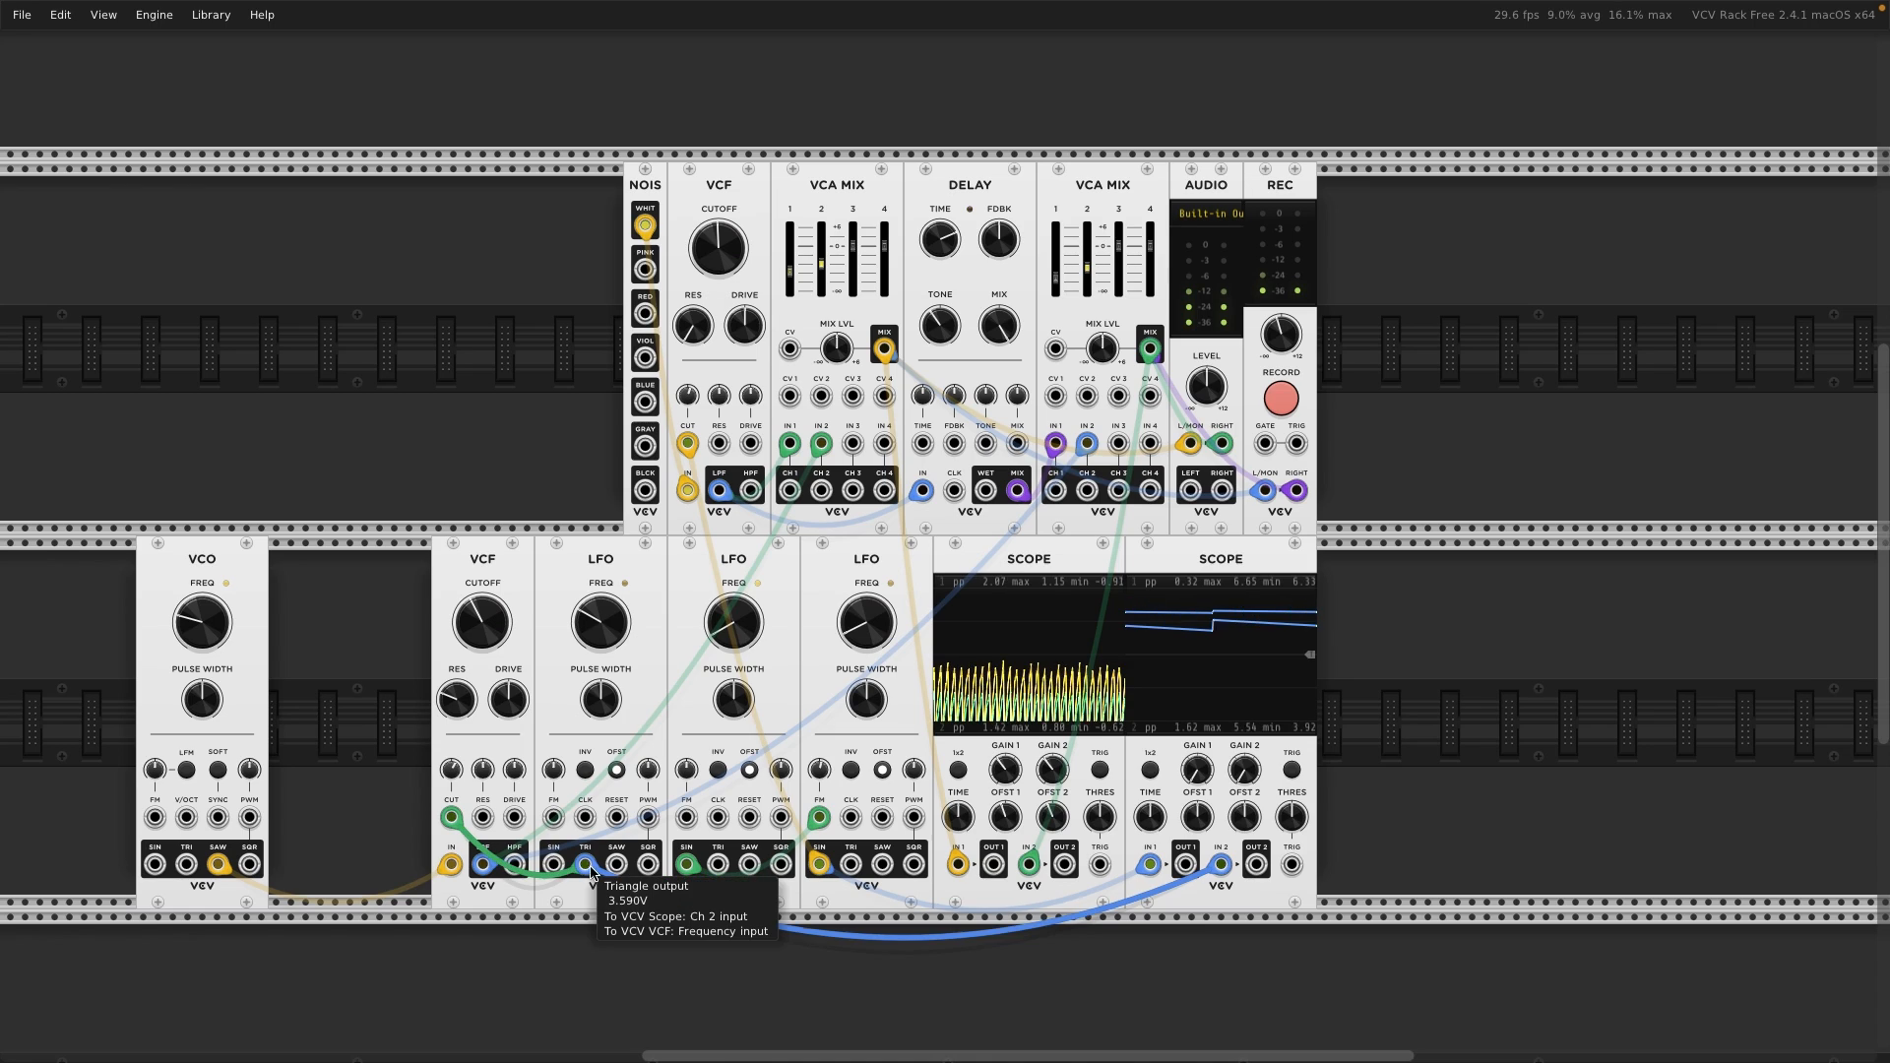
drag(588, 873, 1240, 783)
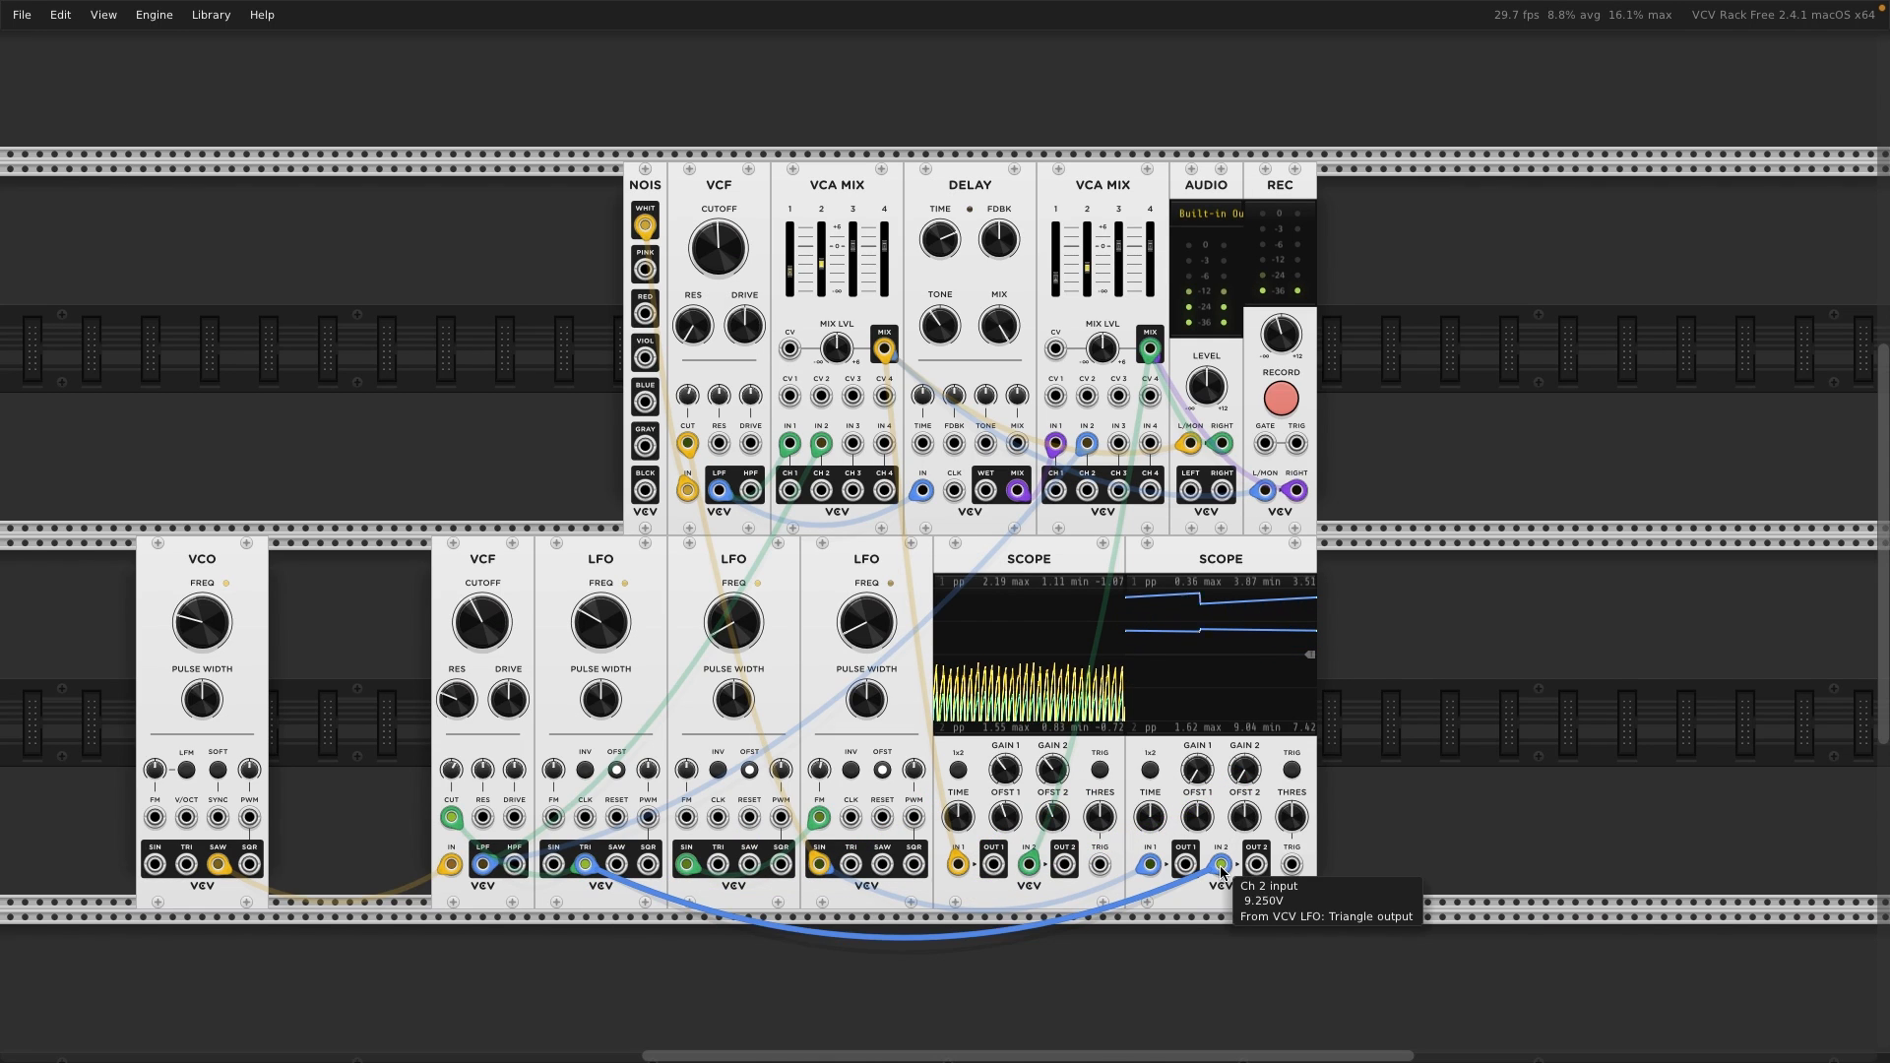
drag(1221, 864, 778, 906)
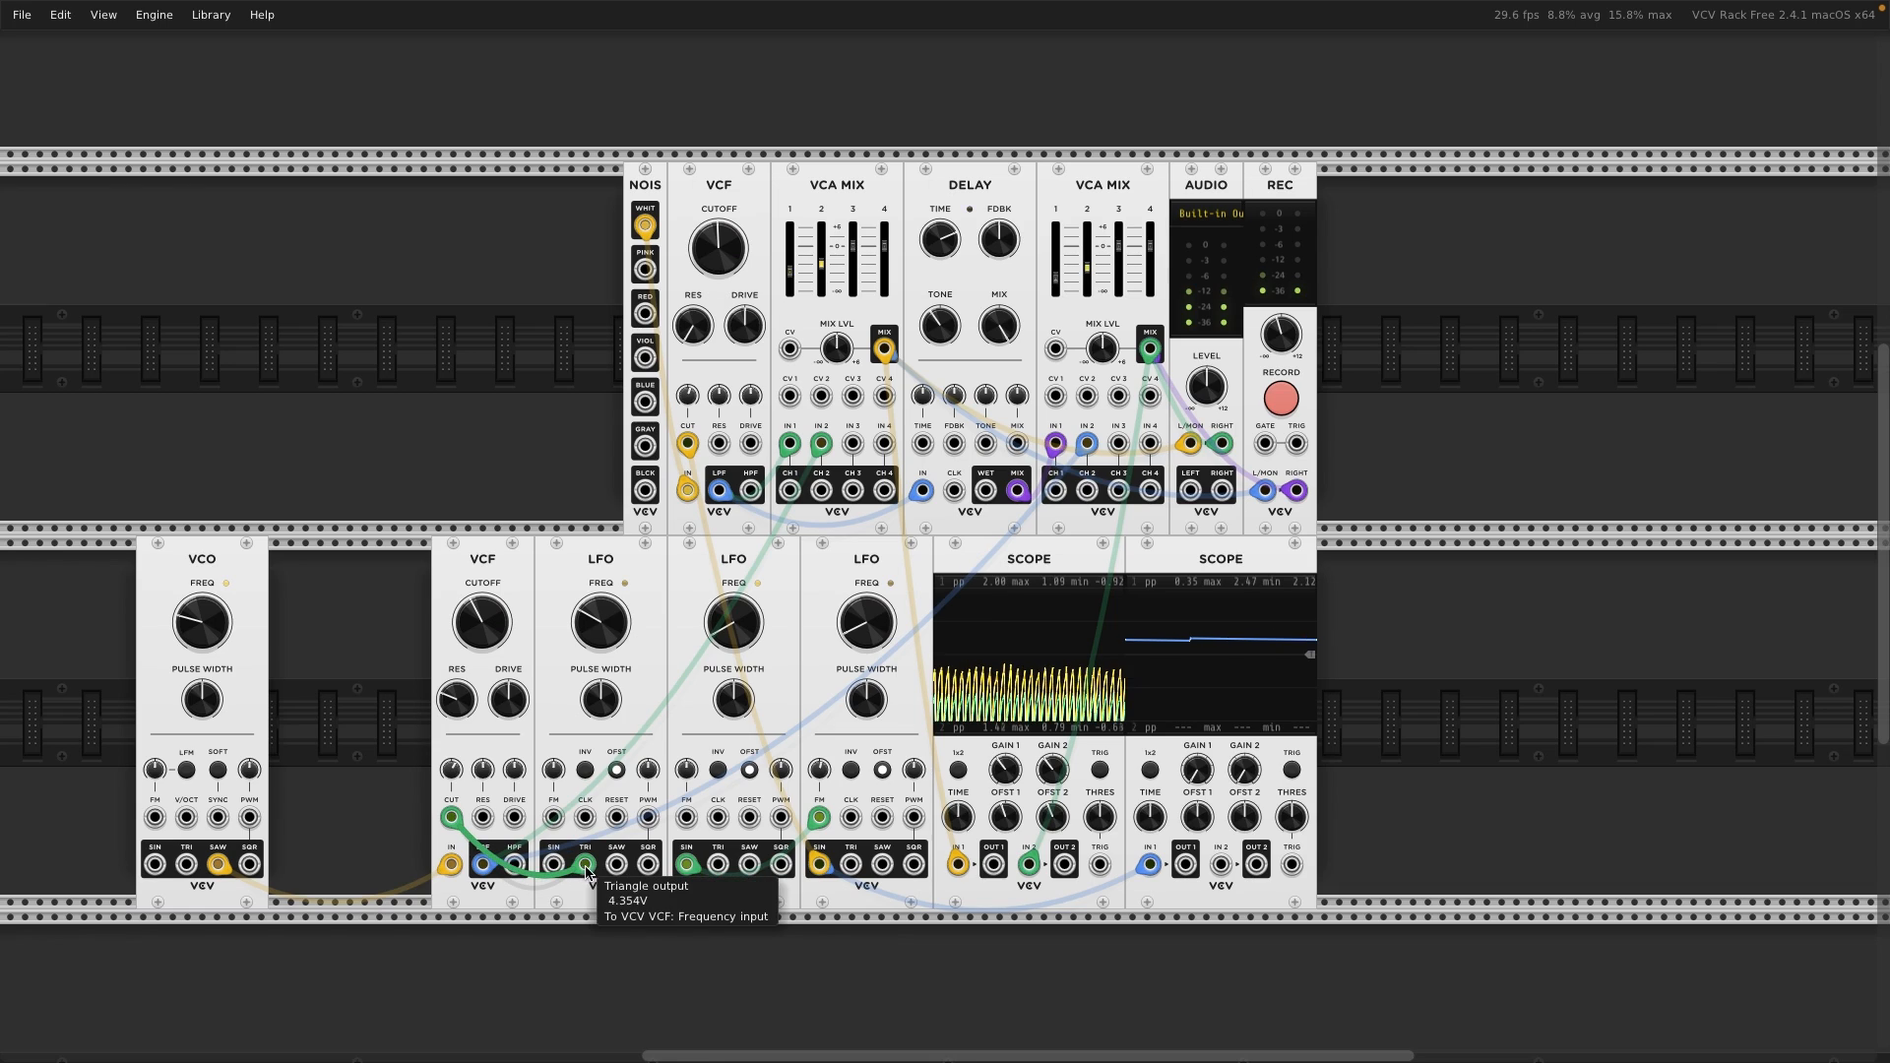
mouse_move(585, 865)
mouse_down()
mouse_move(1289, 864)
mouse_move(1220, 864)
mouse_up()
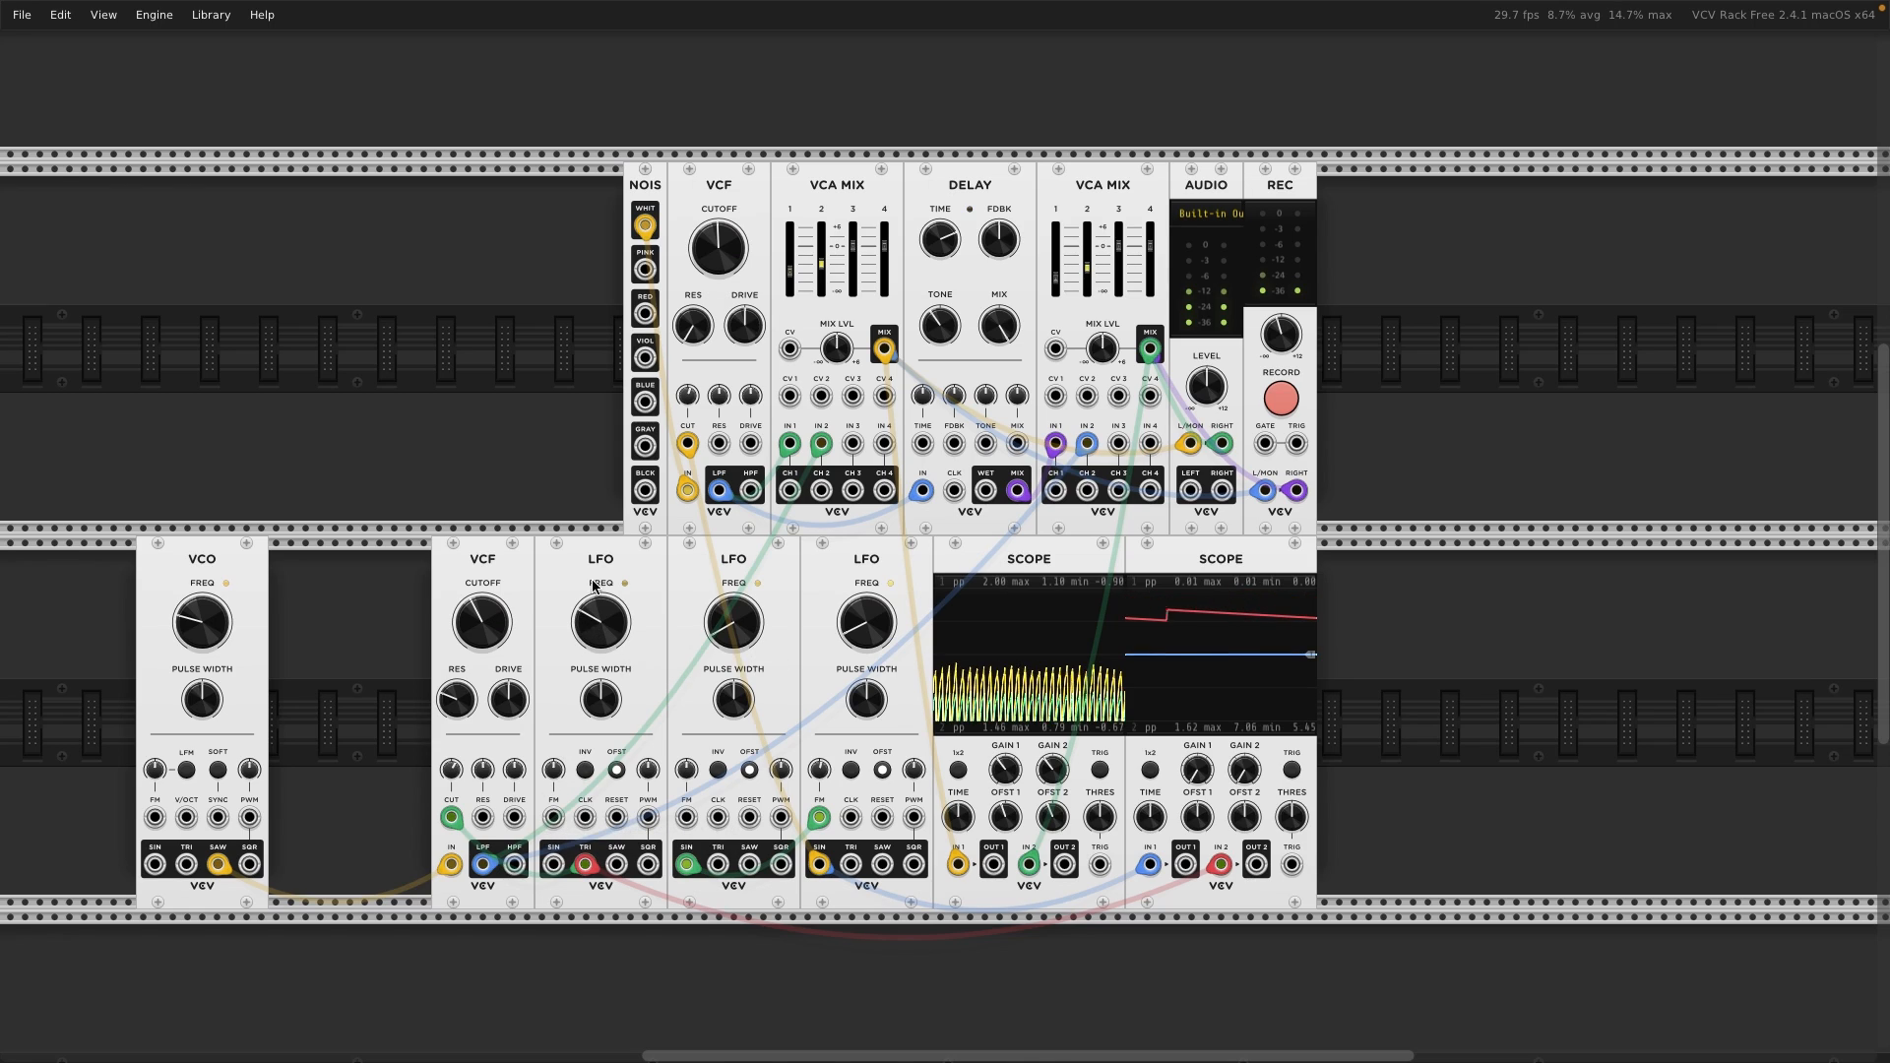
- Move the second VCF toward the VCO and add another LFO between it and the filter LFO
drag(488, 567, 363, 567)
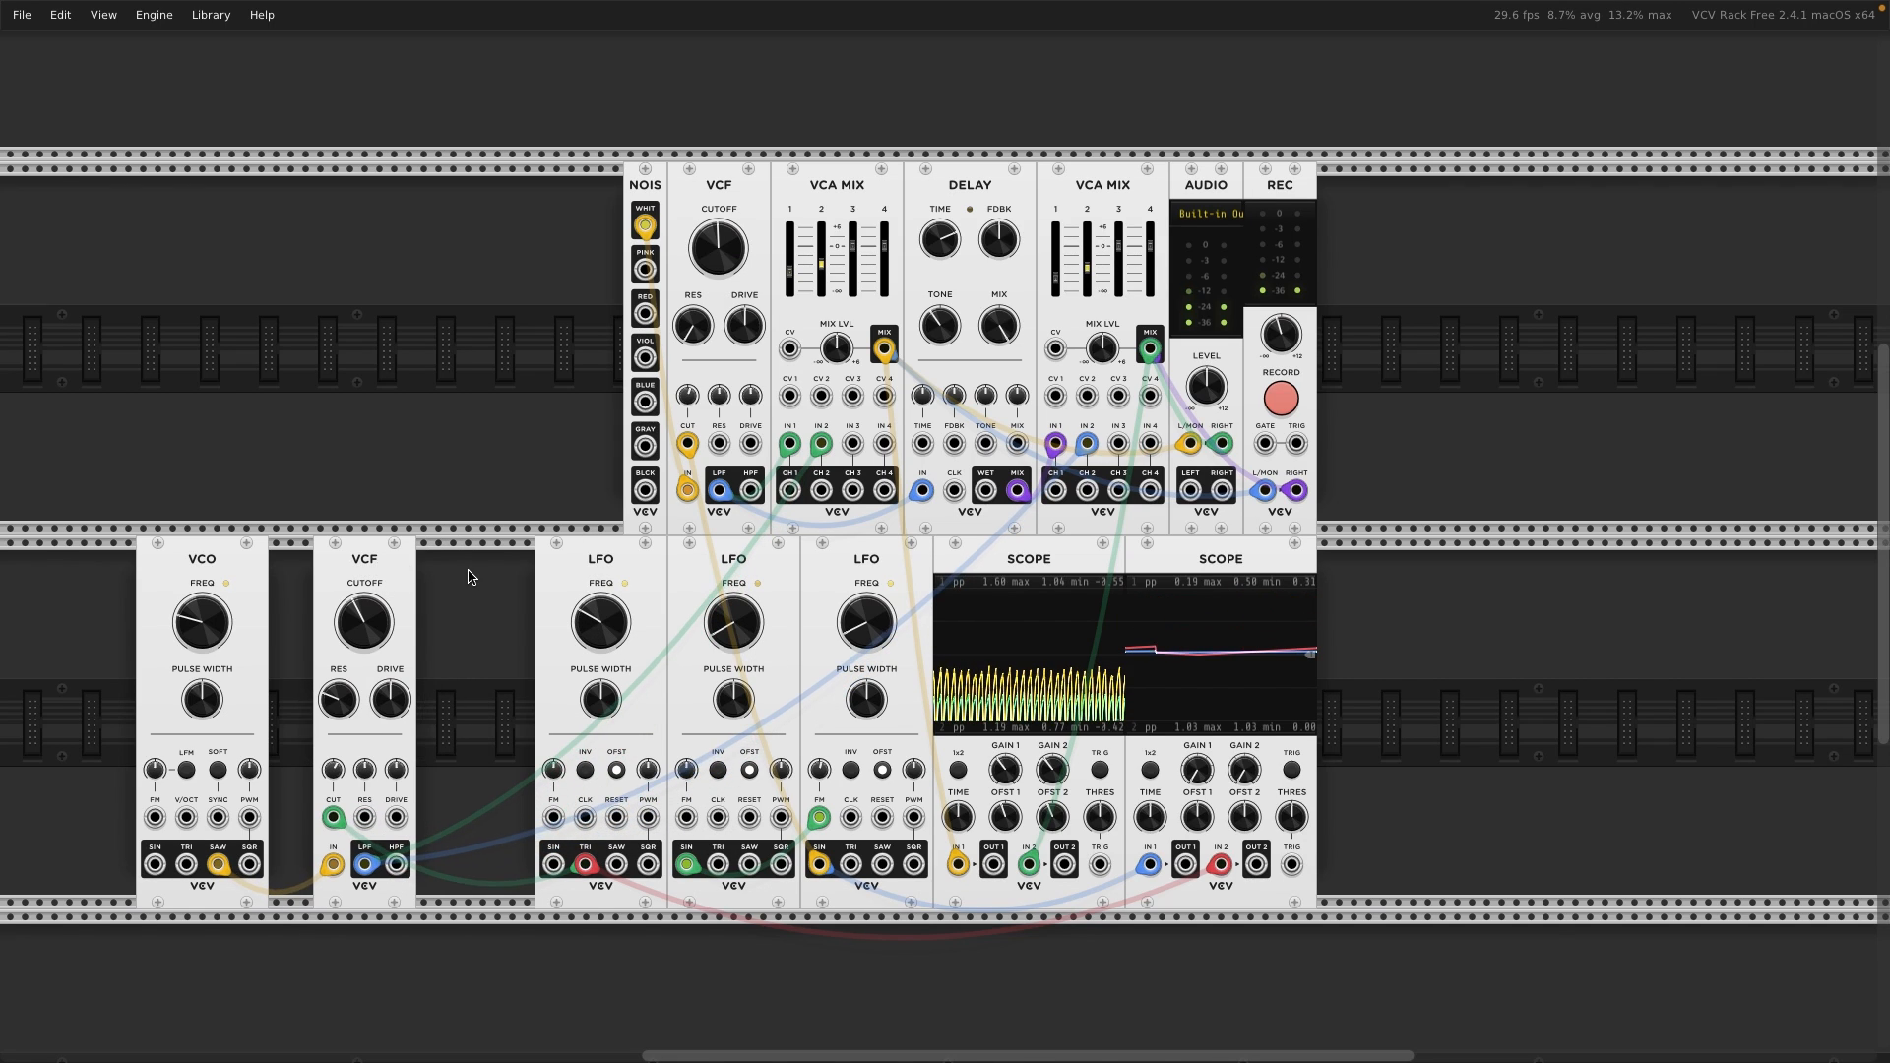
right_click(472, 580)
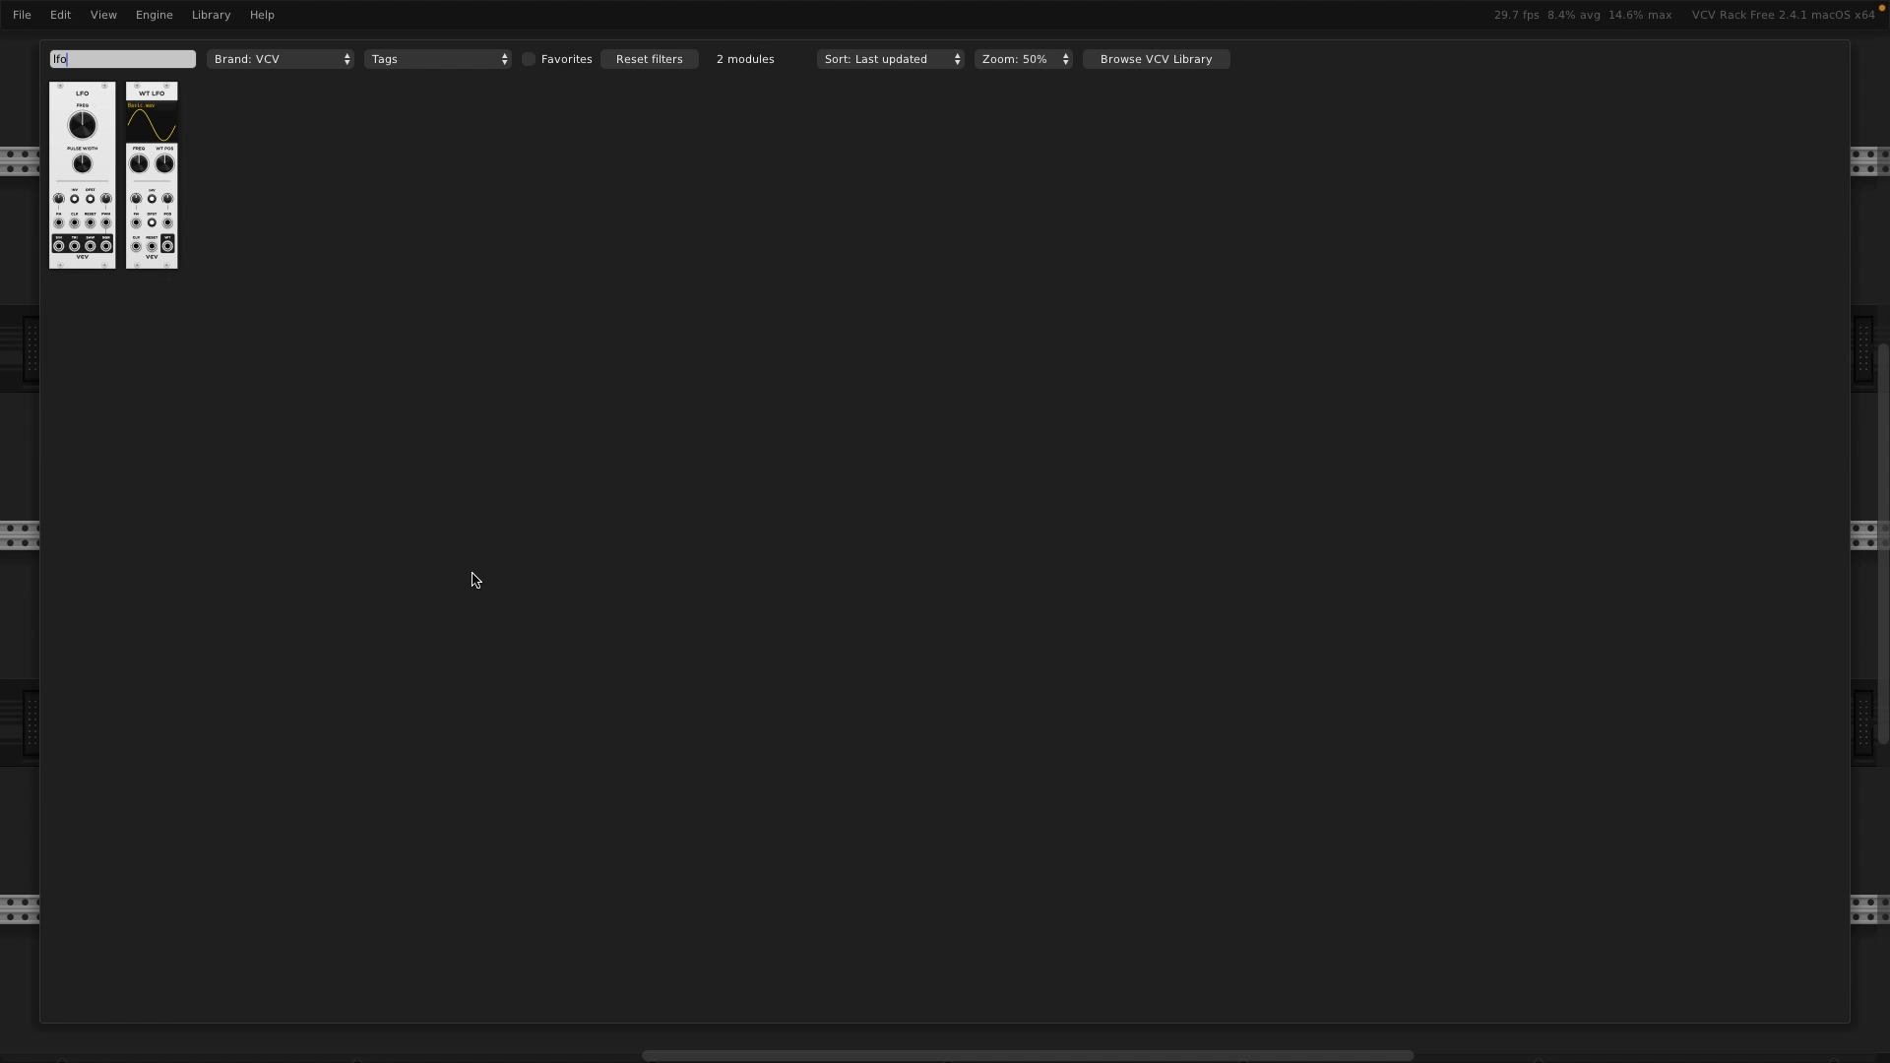
click(88, 112)
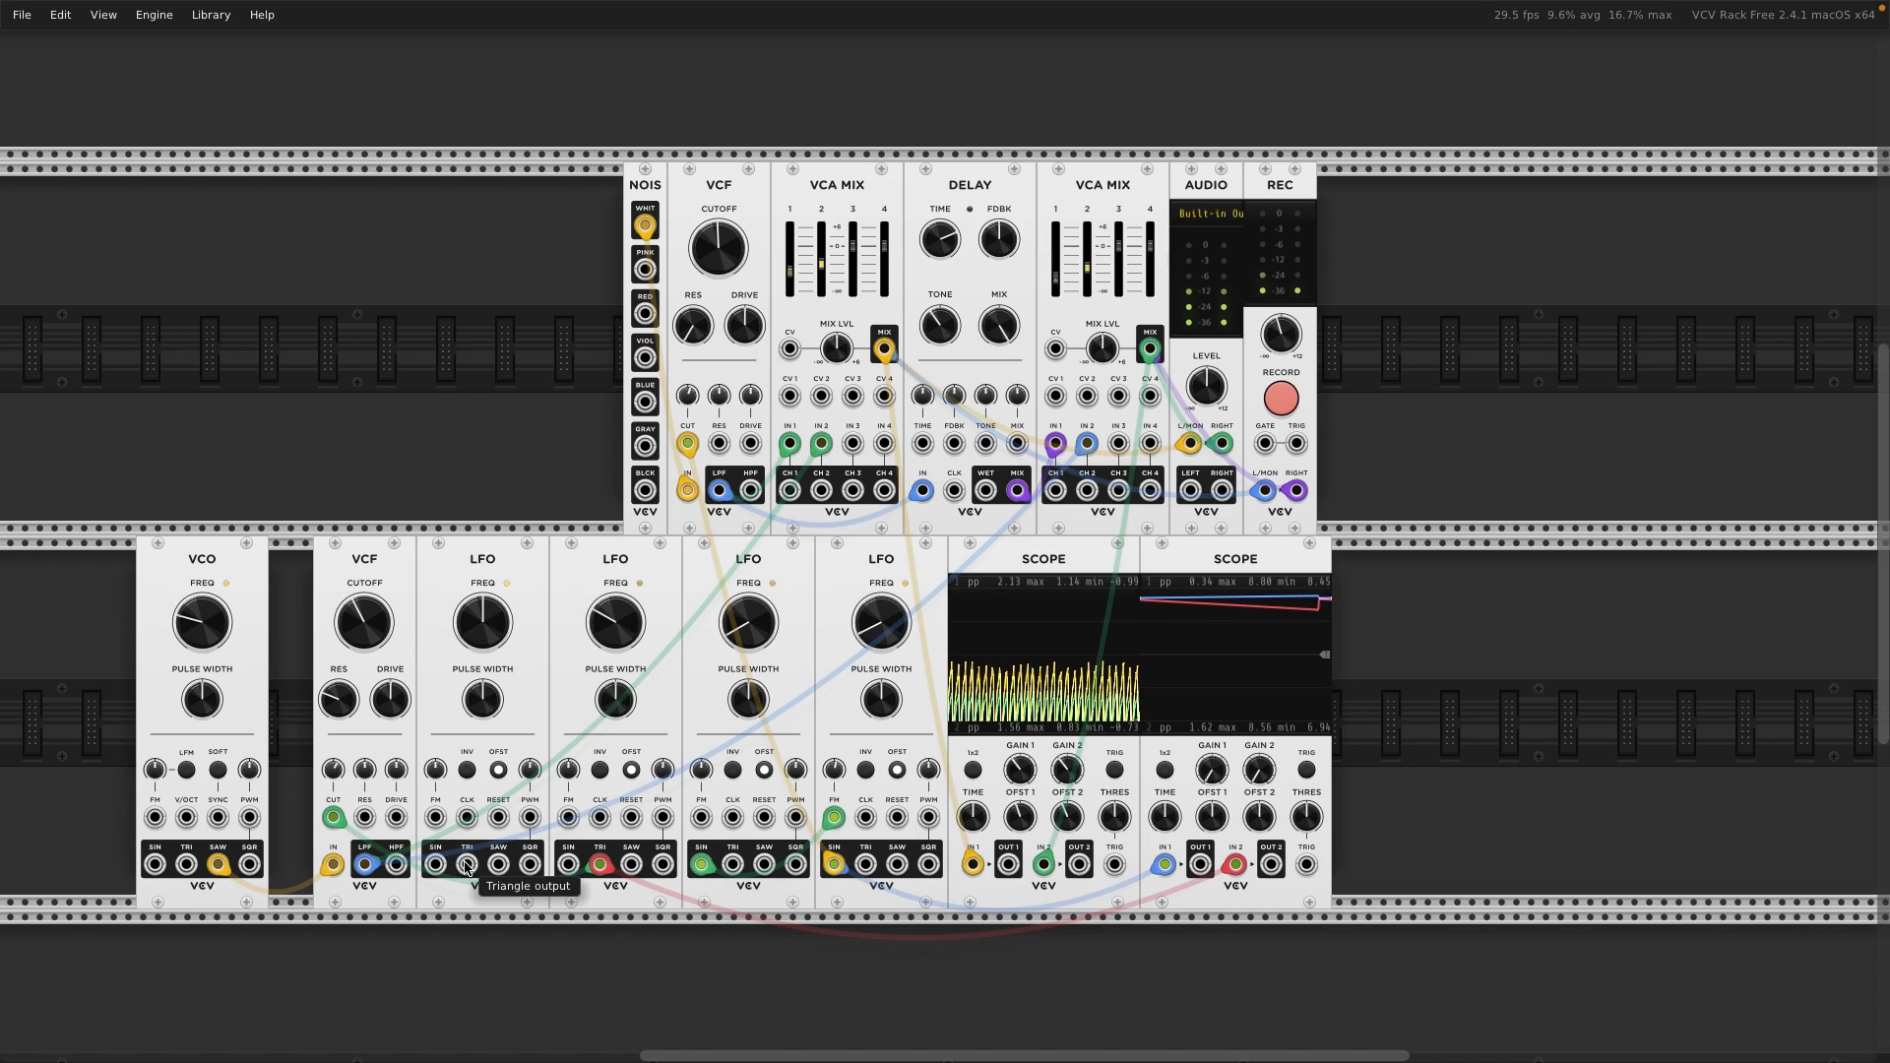
- Replace the signal on the second SCOPE's channel 2 input with the newest LFO's sawtooth output
drag(467, 866, 467, 867)
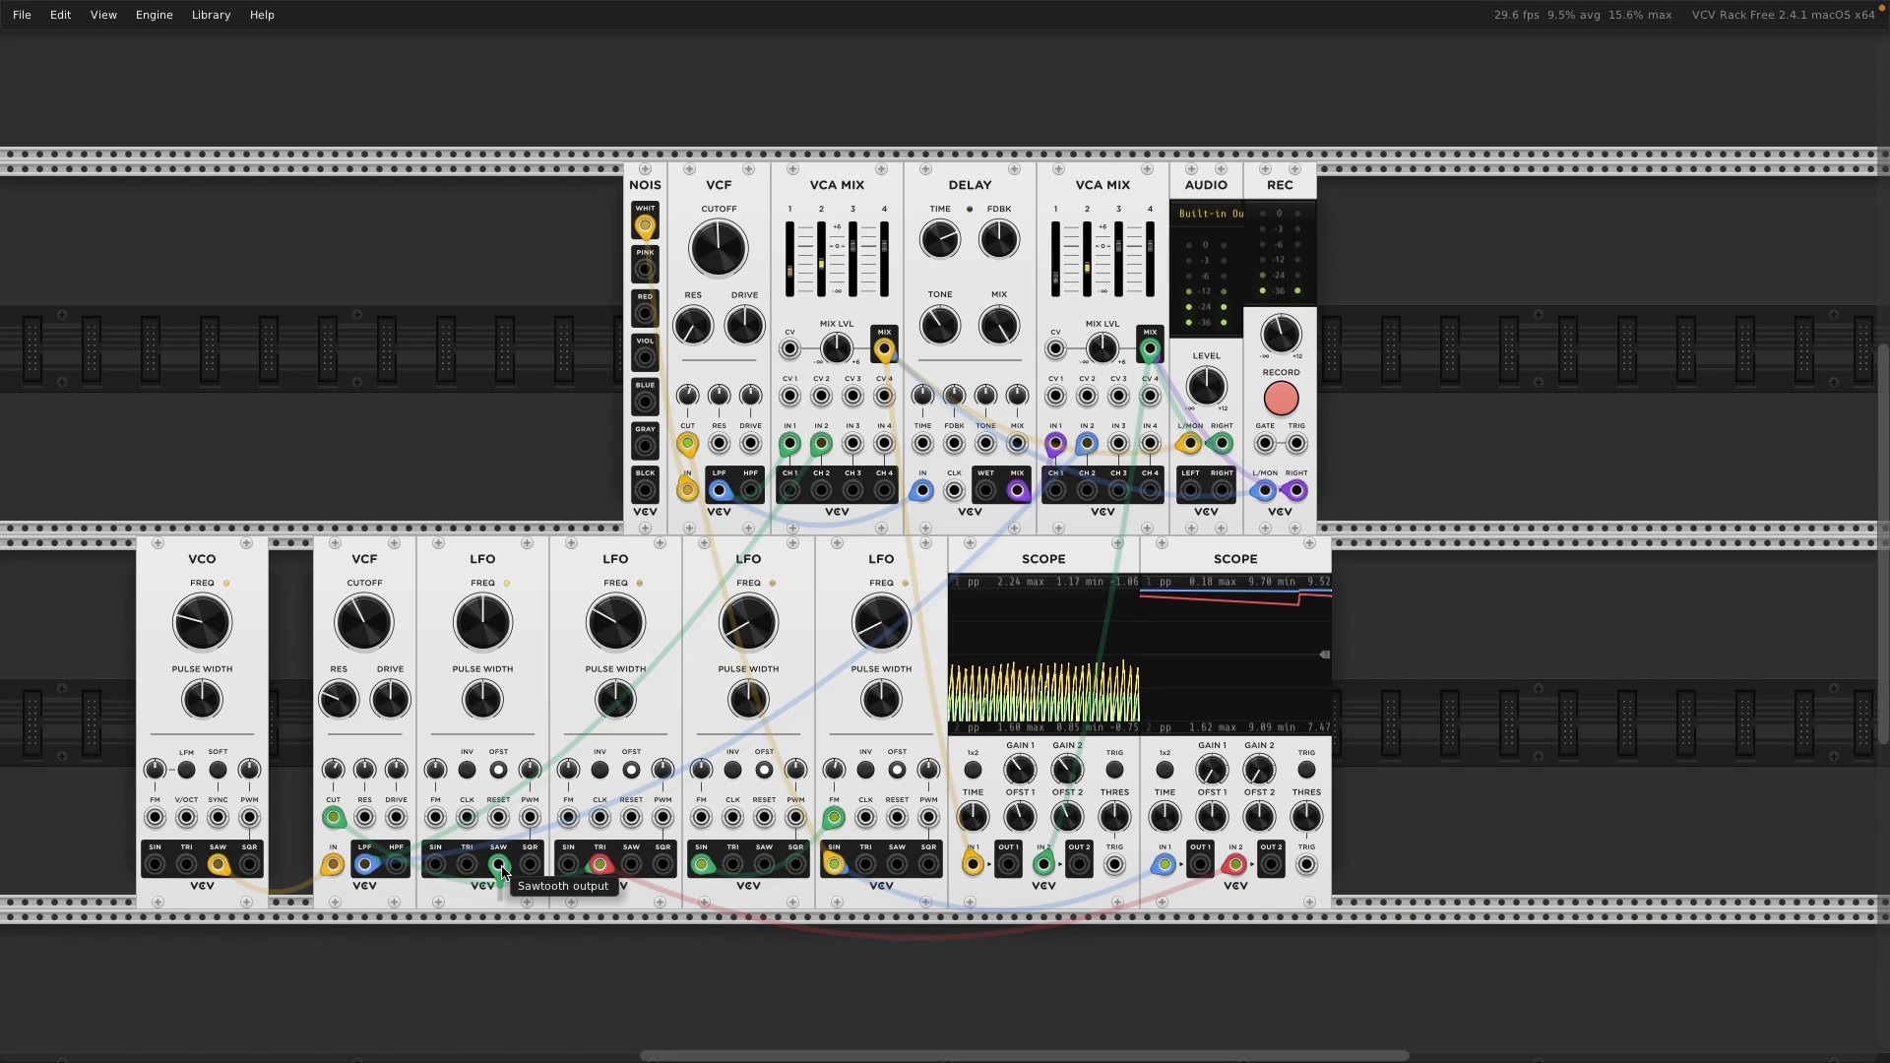
drag(1239, 864, 499, 866)
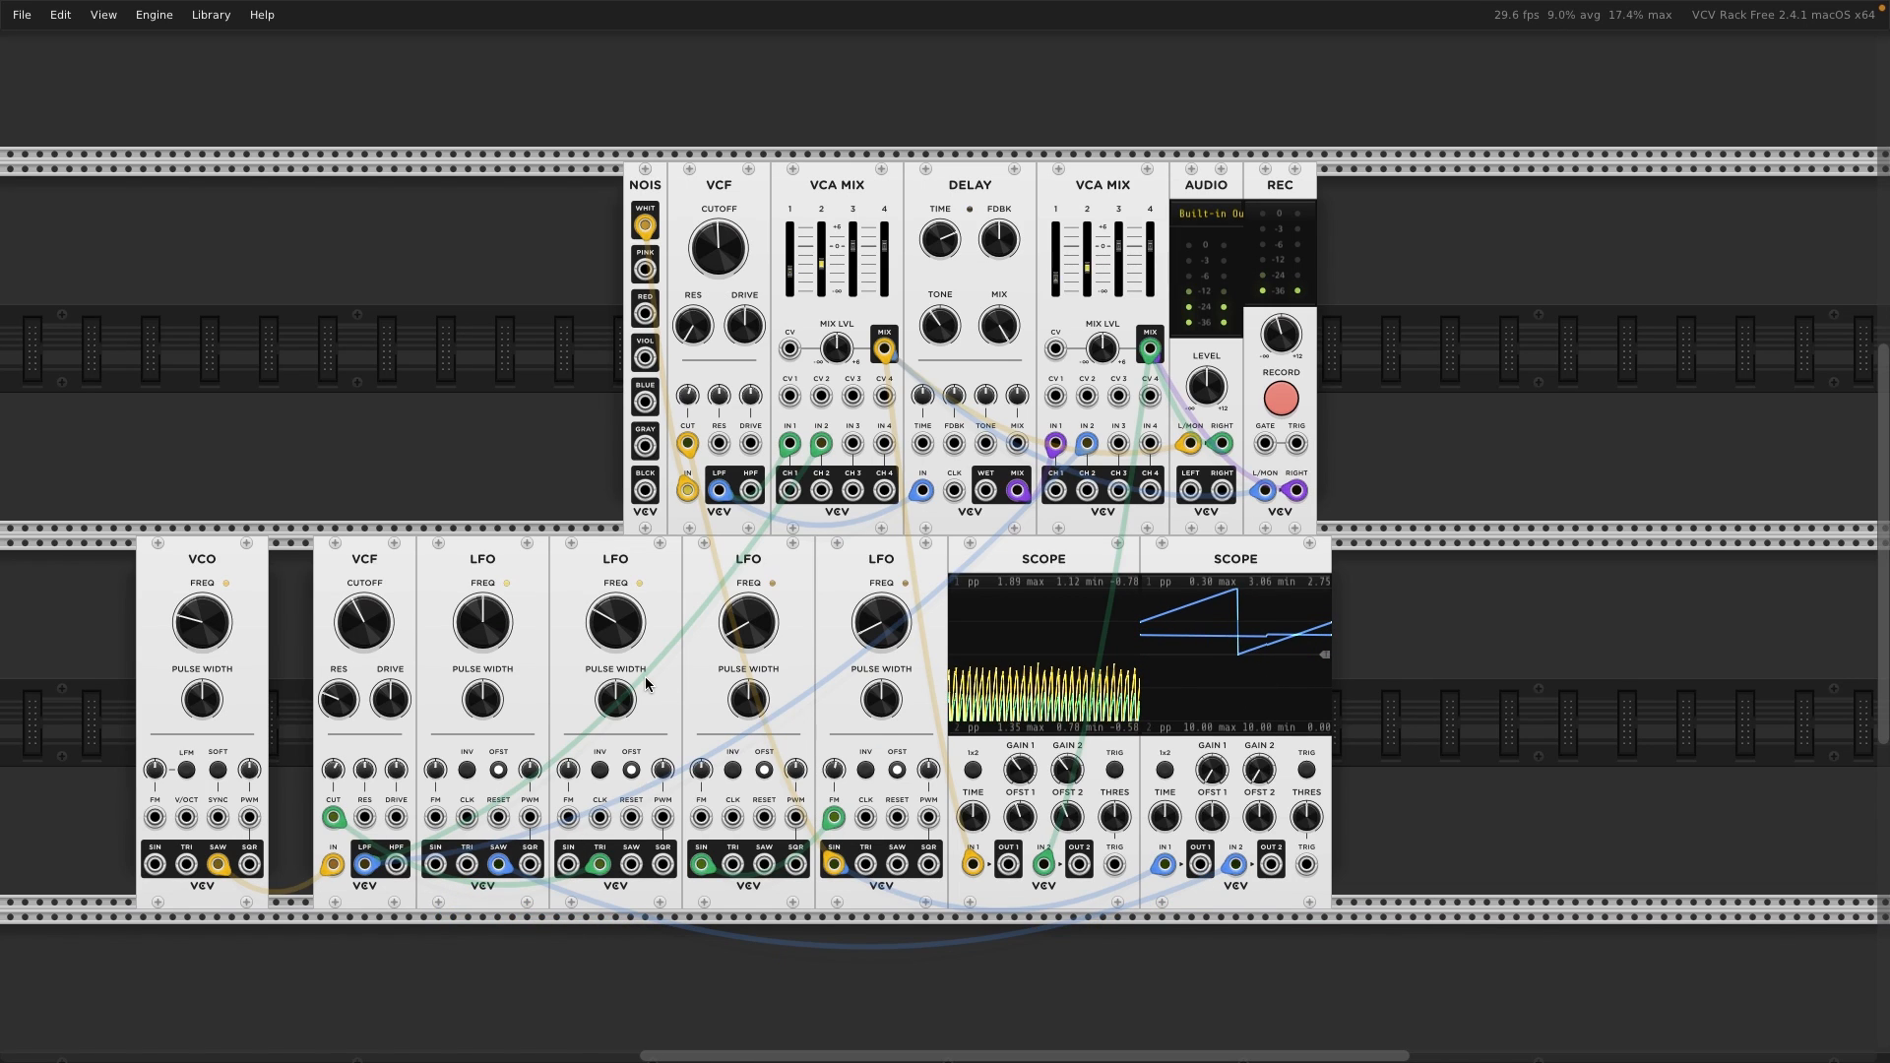
mouse_move(488, 611)
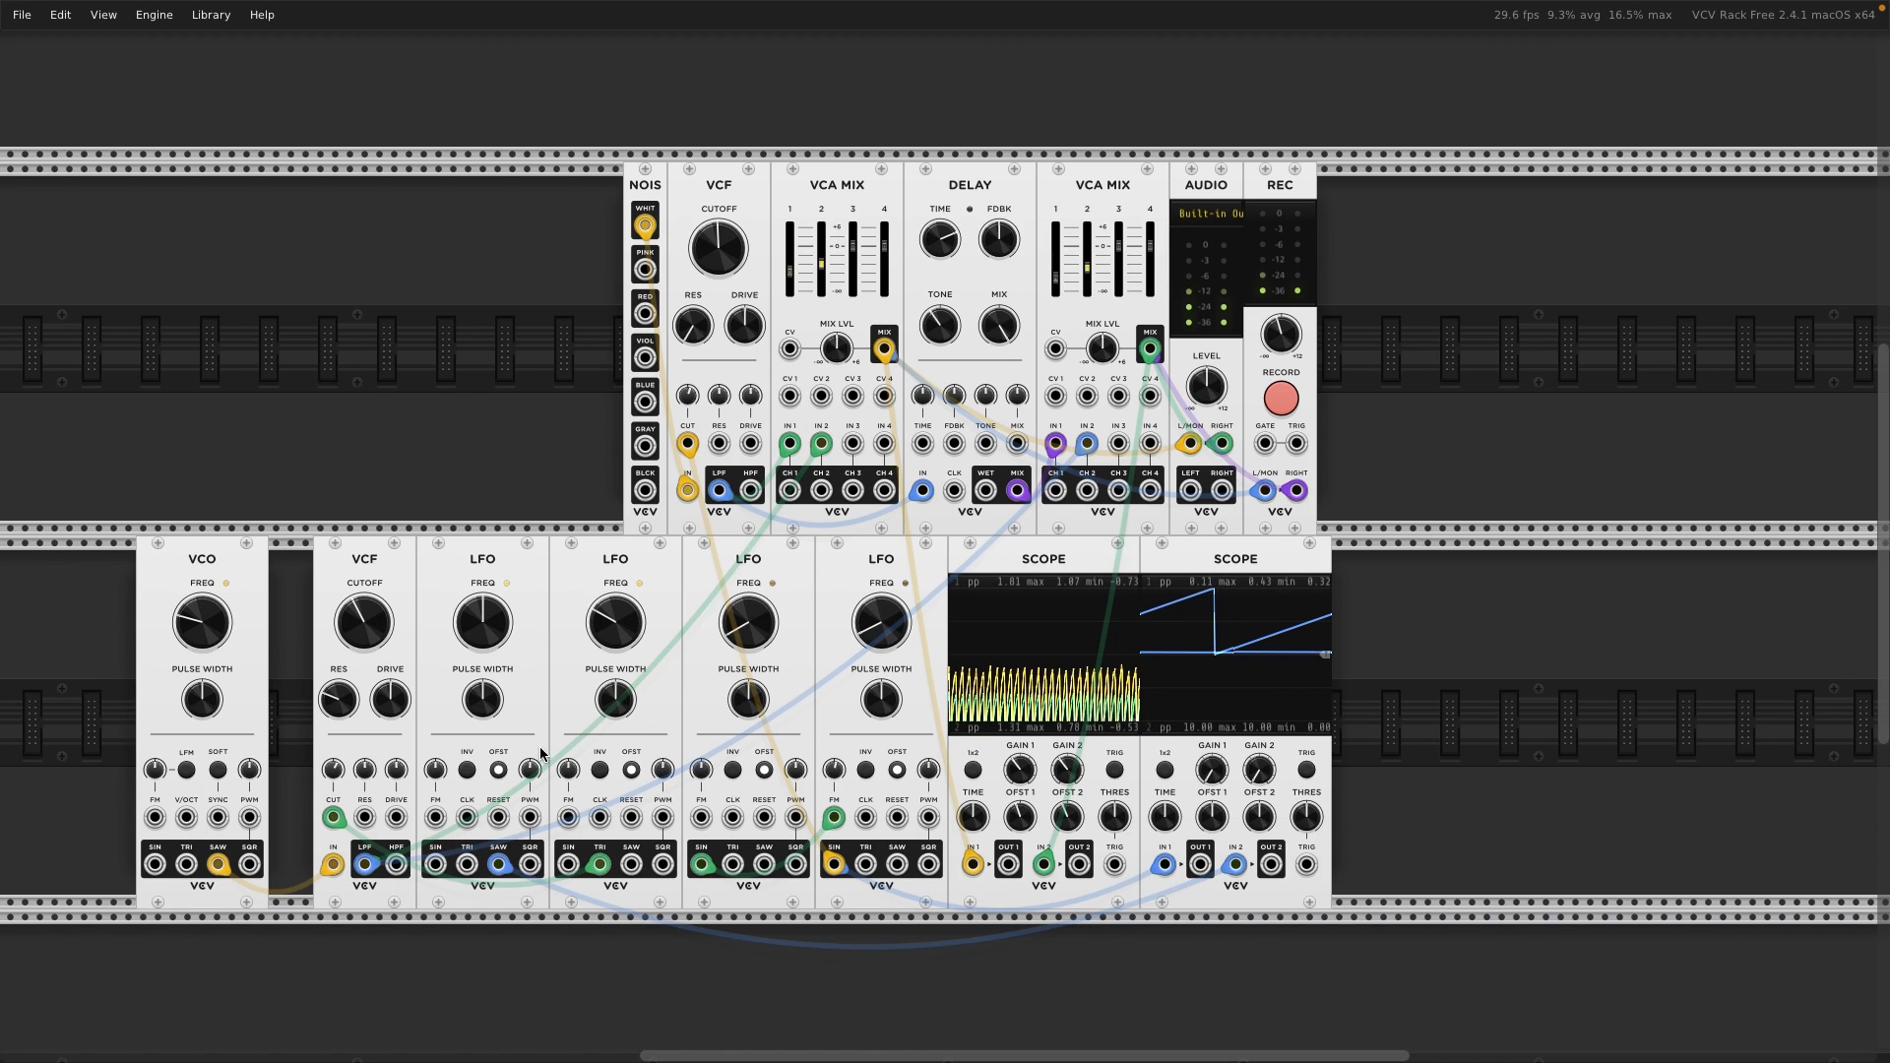
- Patch the newest LFO's triangle output into the filter LFO's FM input, and lower the newest LFO's frequency to about 0.077 Hz
drag(499, 865, 569, 818)
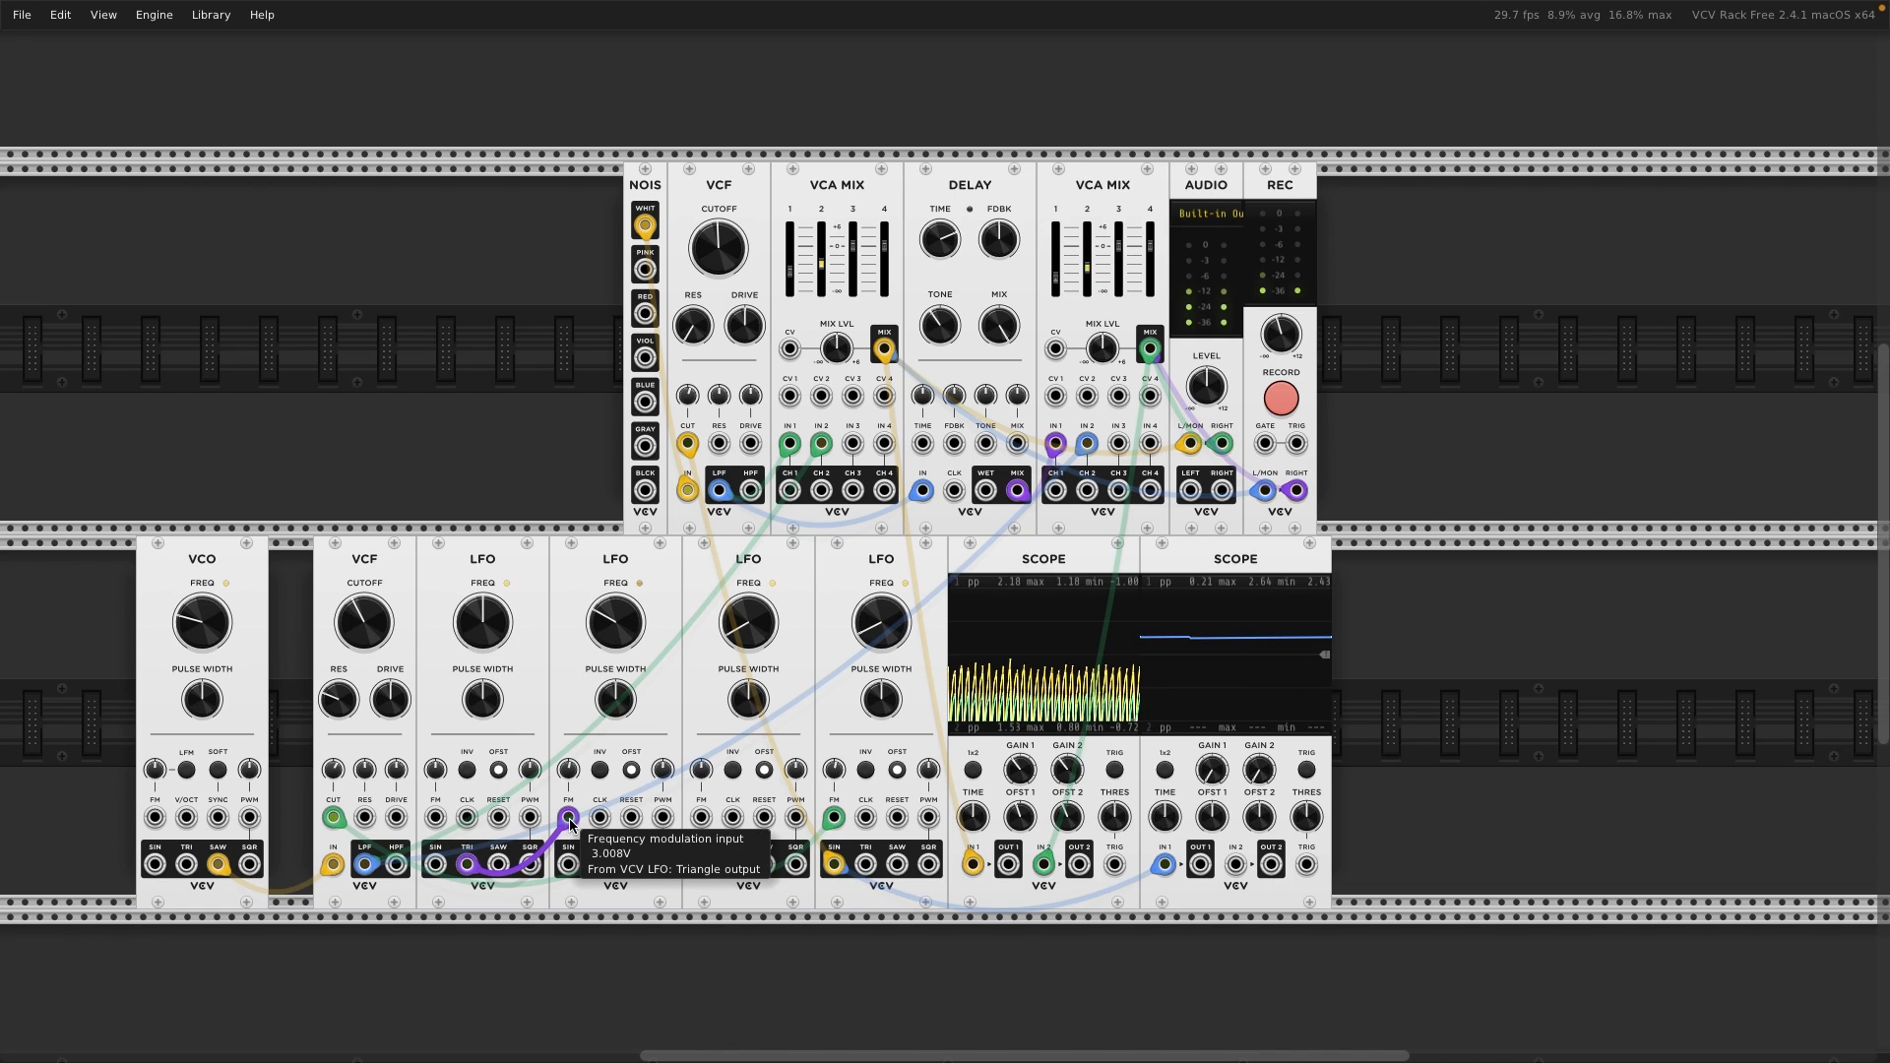
drag(493, 623, 492, 878)
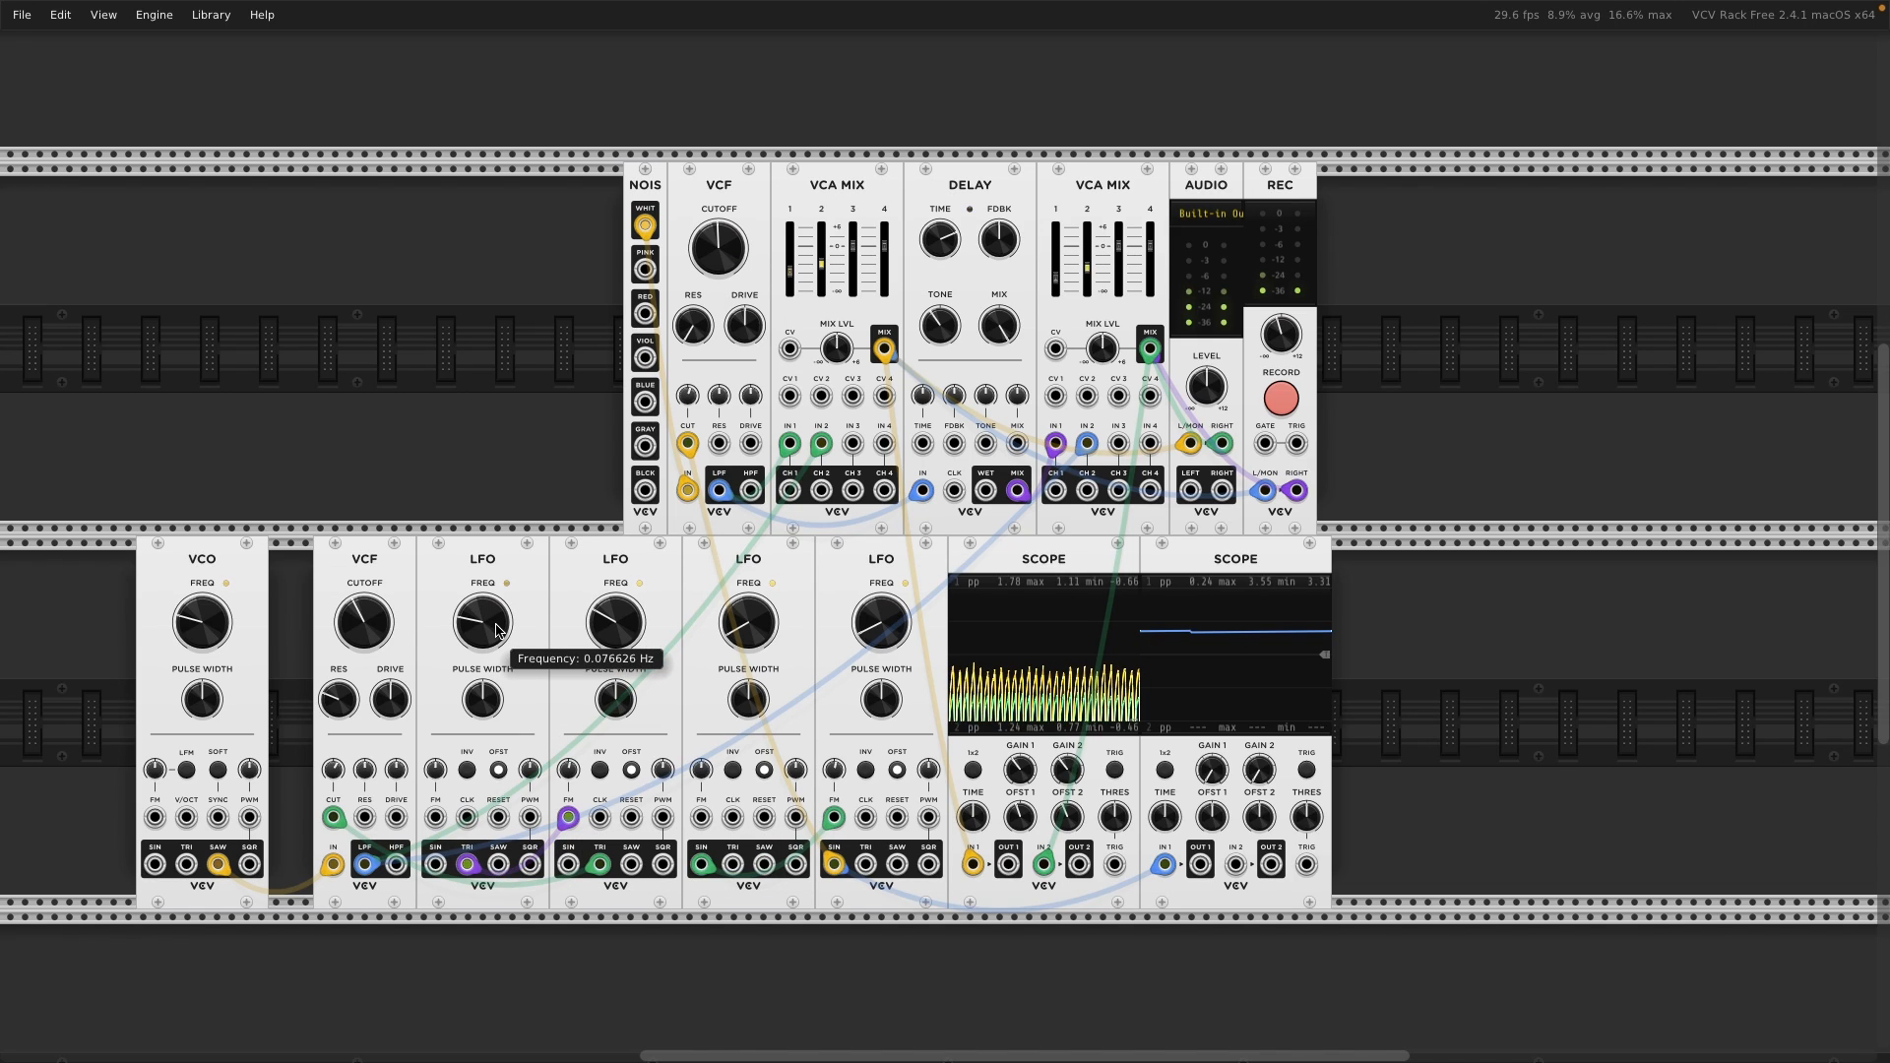
drag(612, 612, 495, 635)
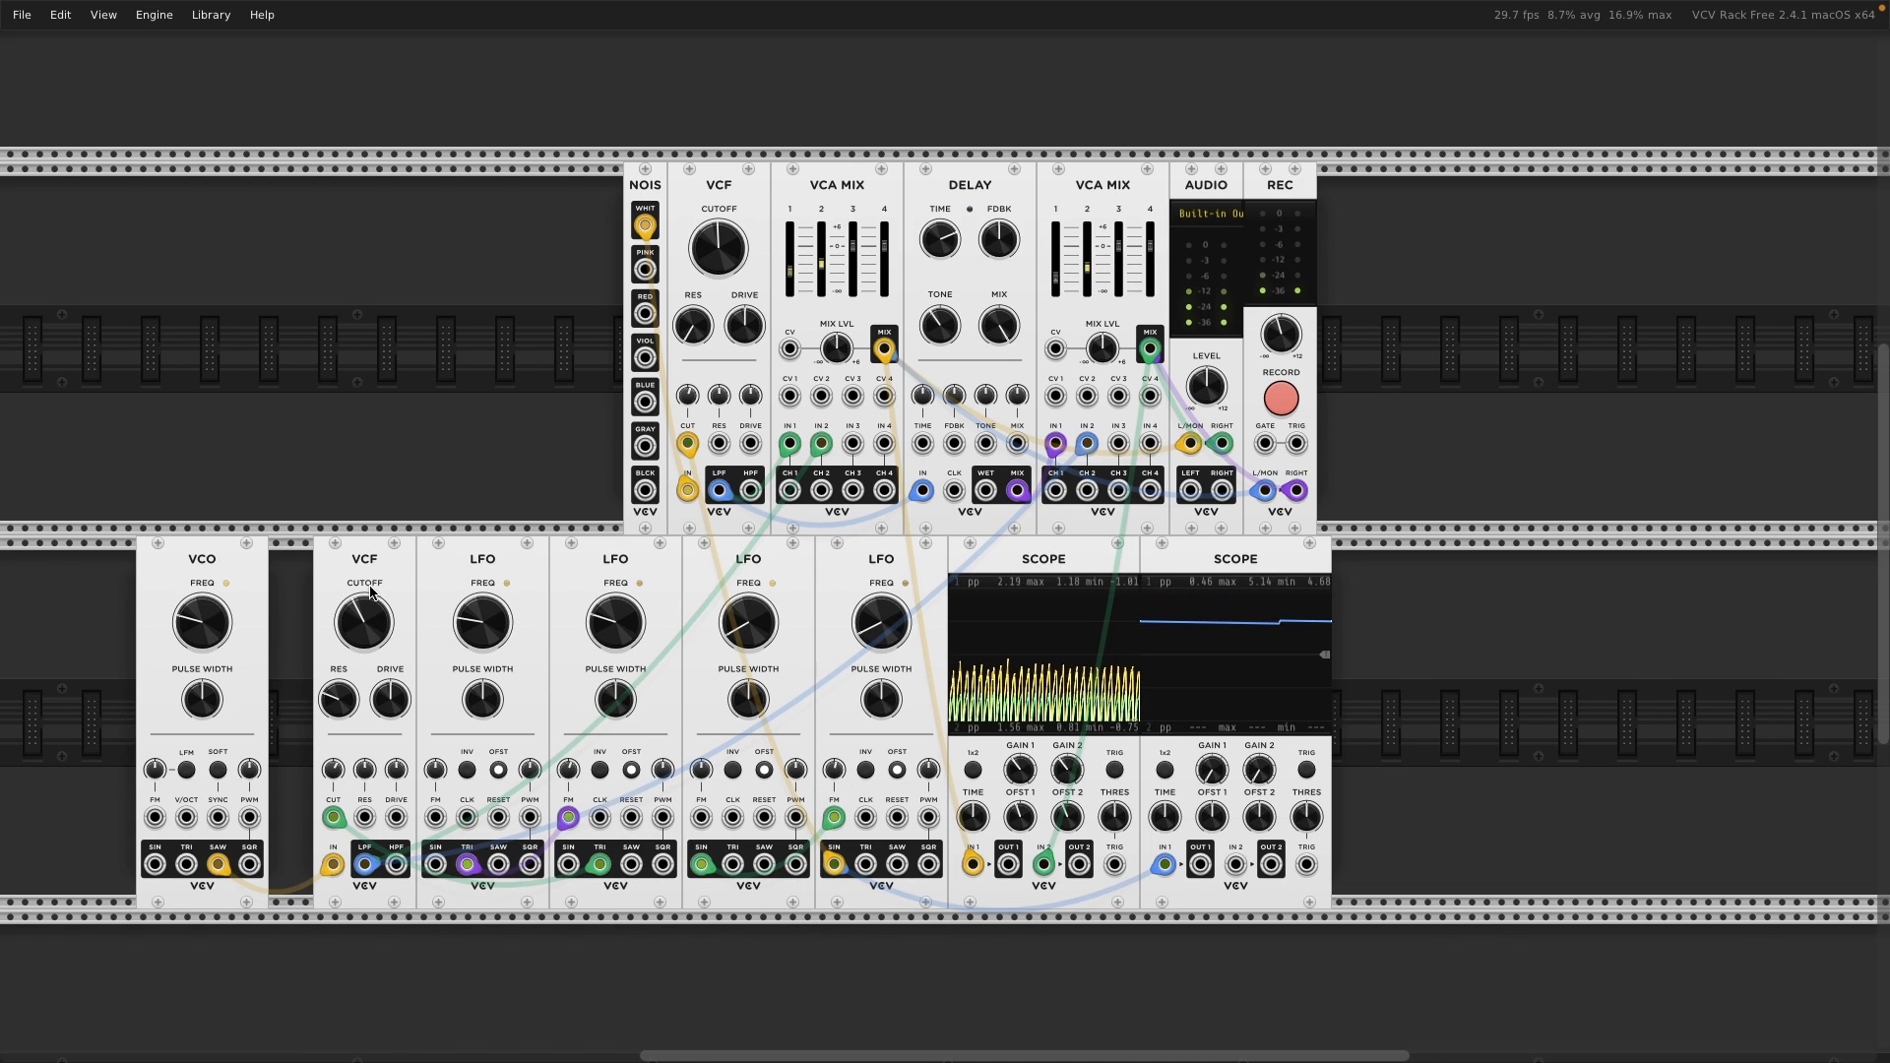
- Rearrange the lower row with the VCO and second VCF side by side, followed by the four LFOs and the scopes
drag(371, 569, 873, 569)
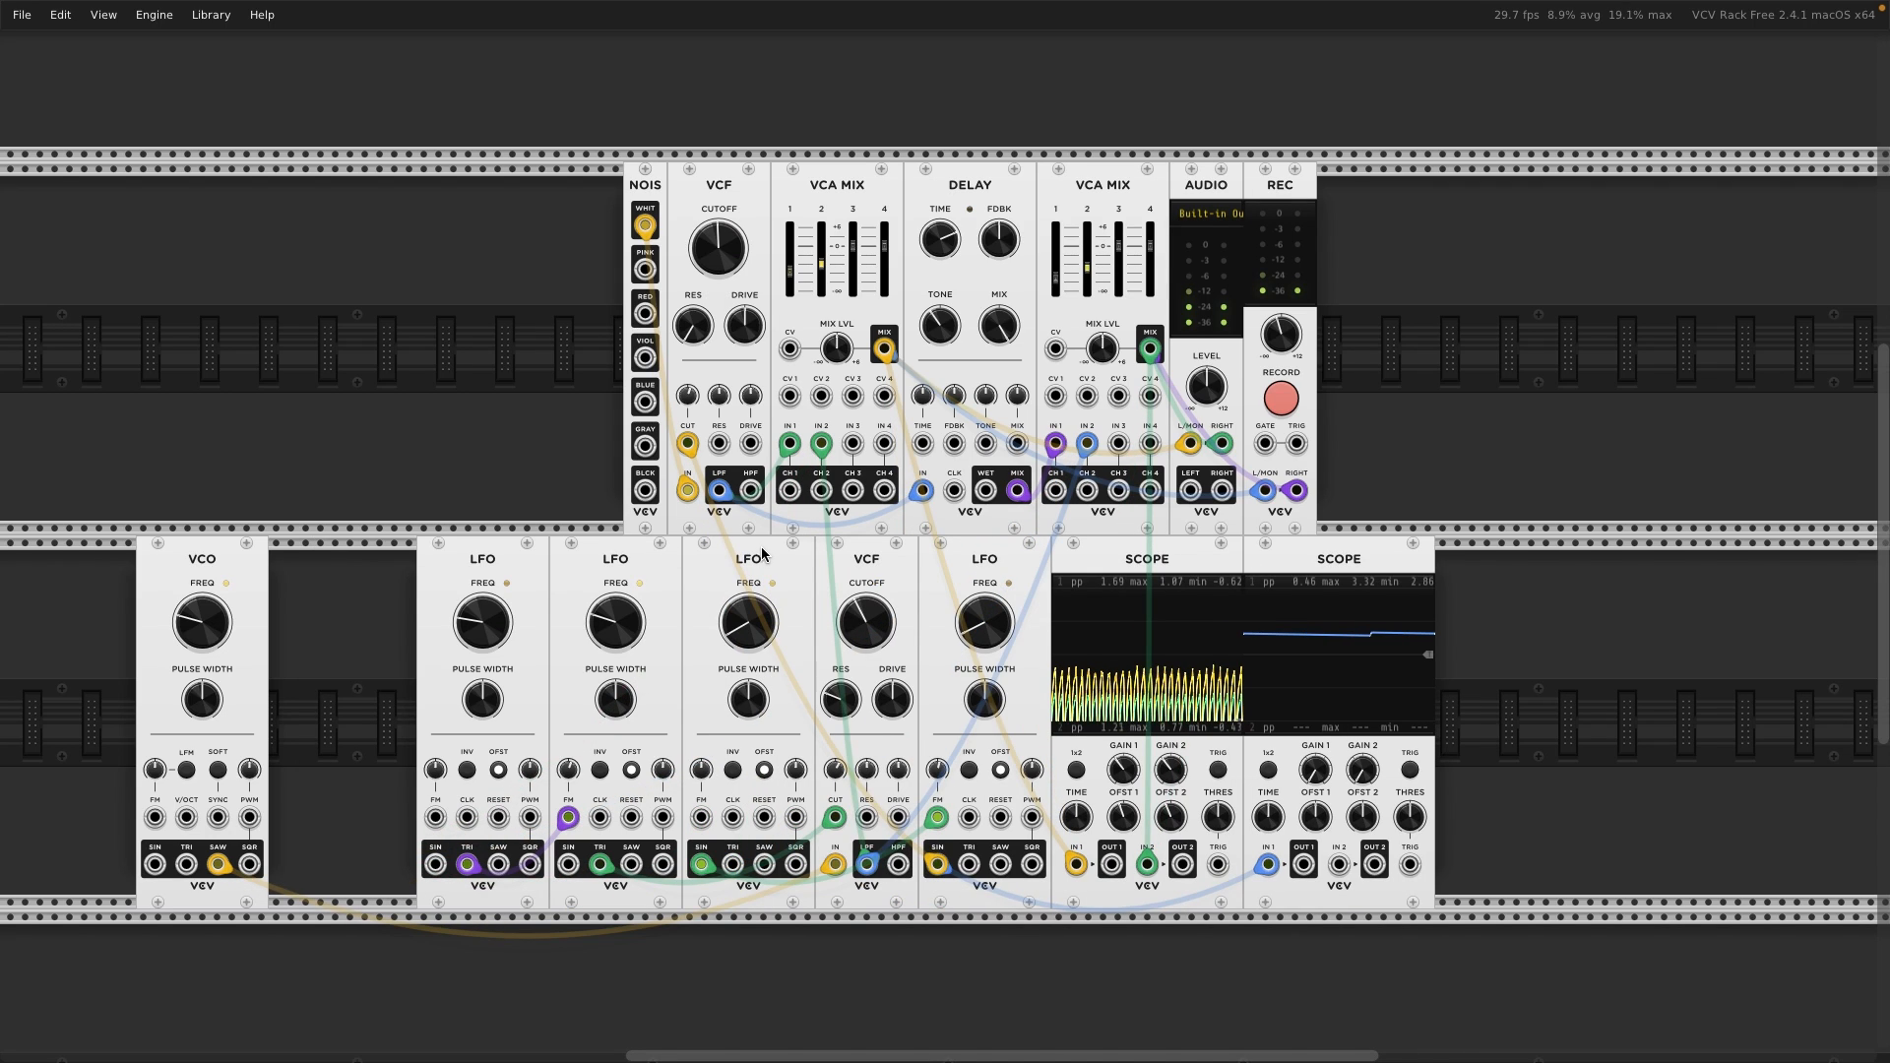
drag(393, 603, 772, 591)
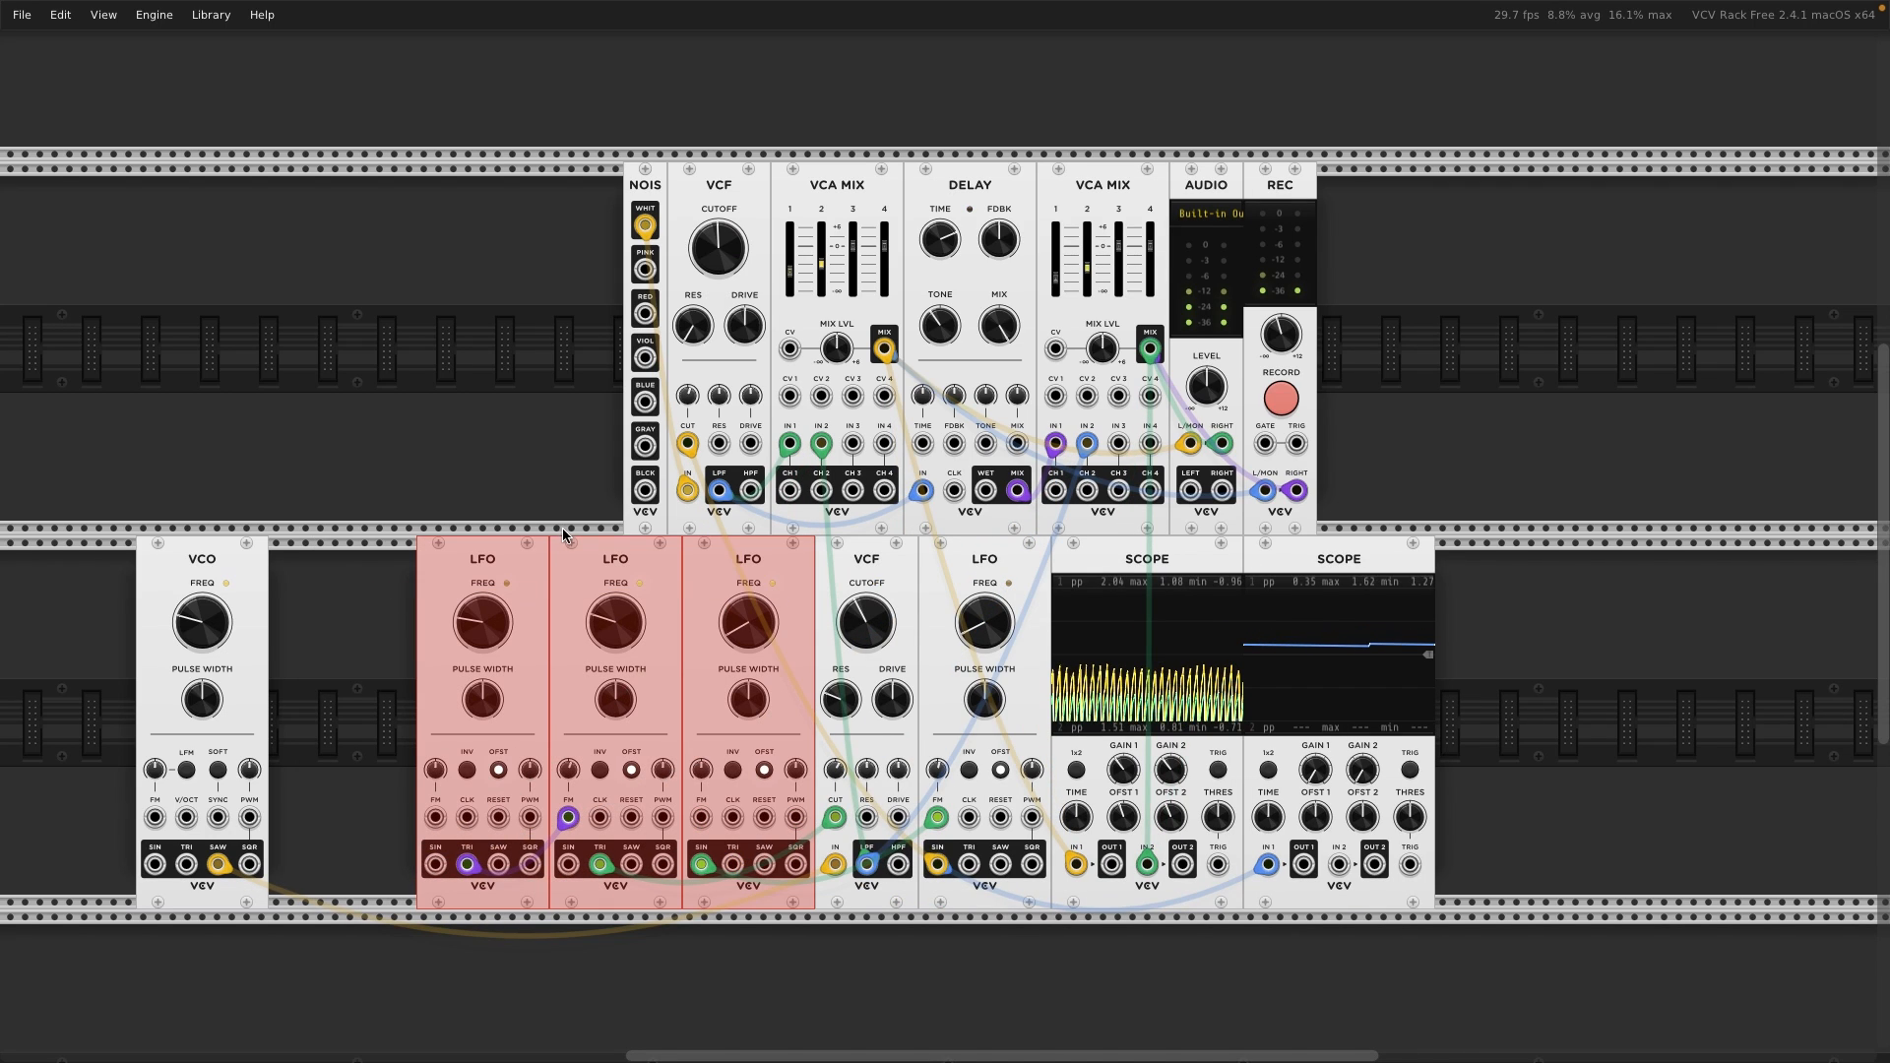
drag(519, 567, 399, 569)
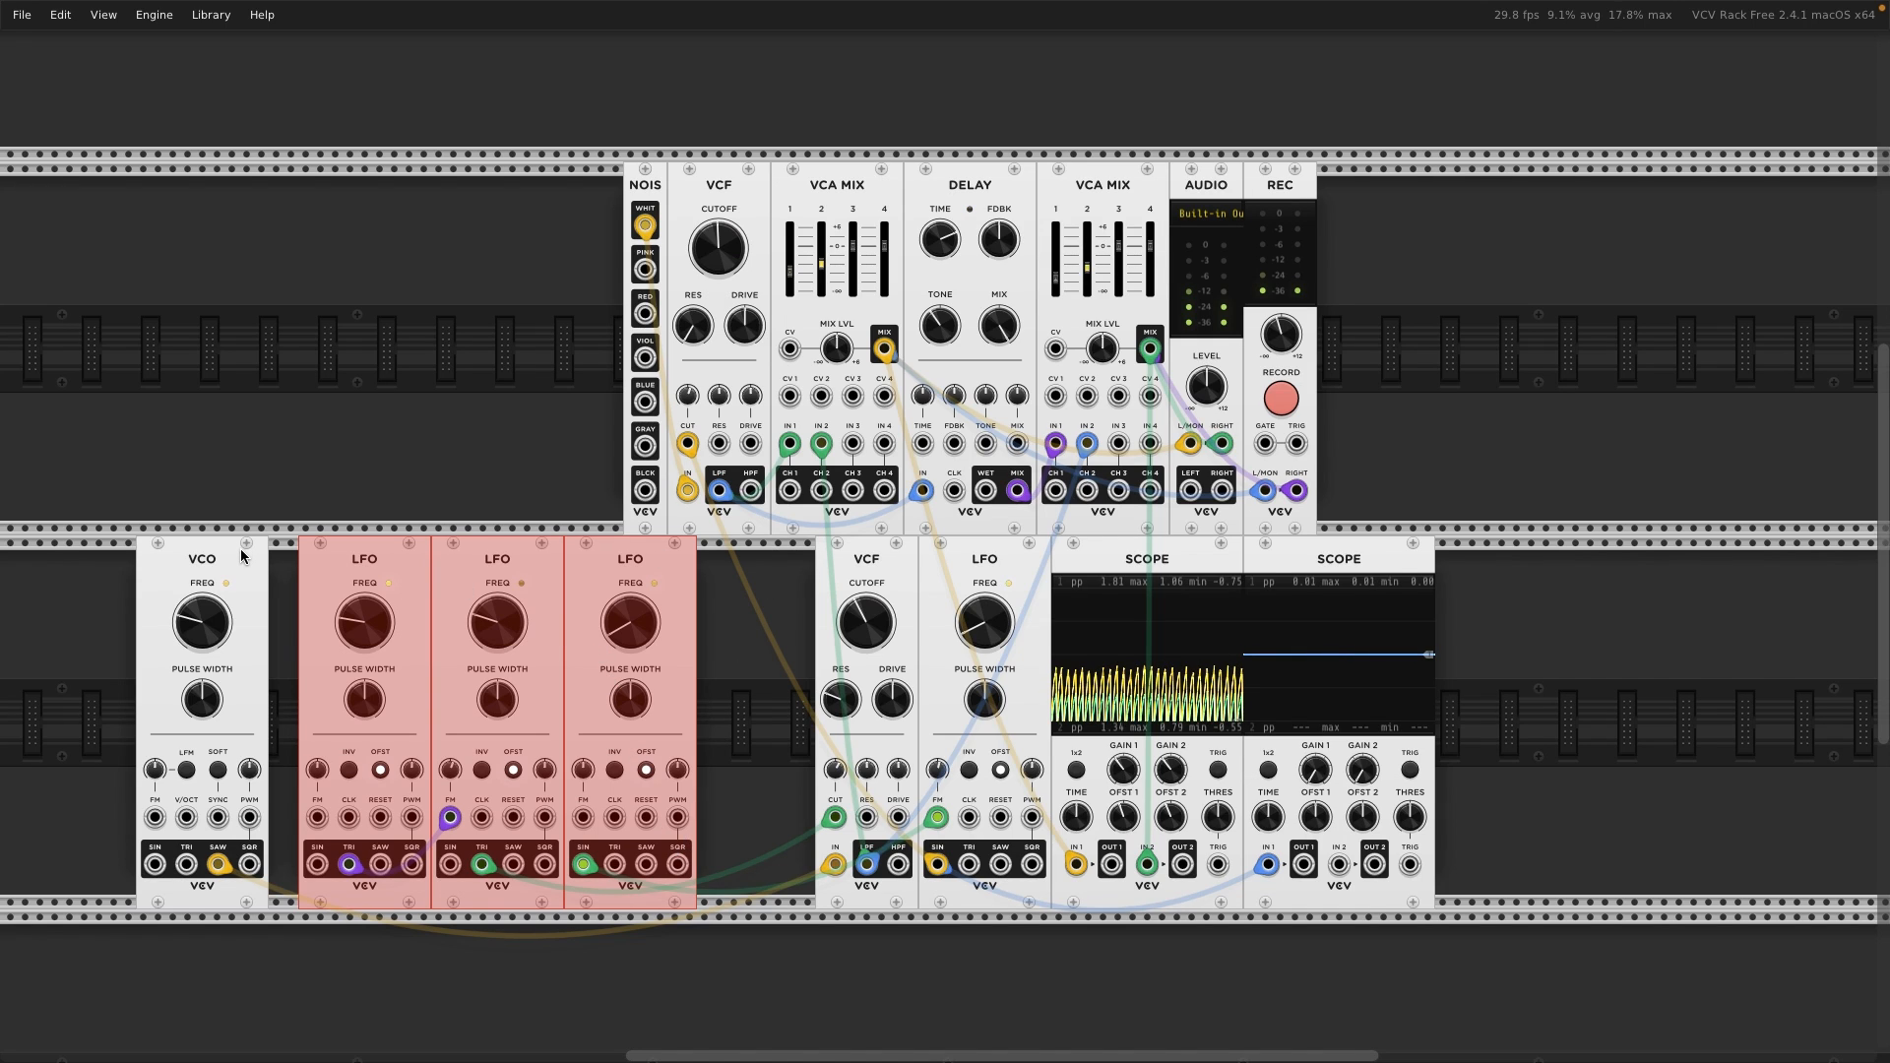
drag(240, 548, 276, 550)
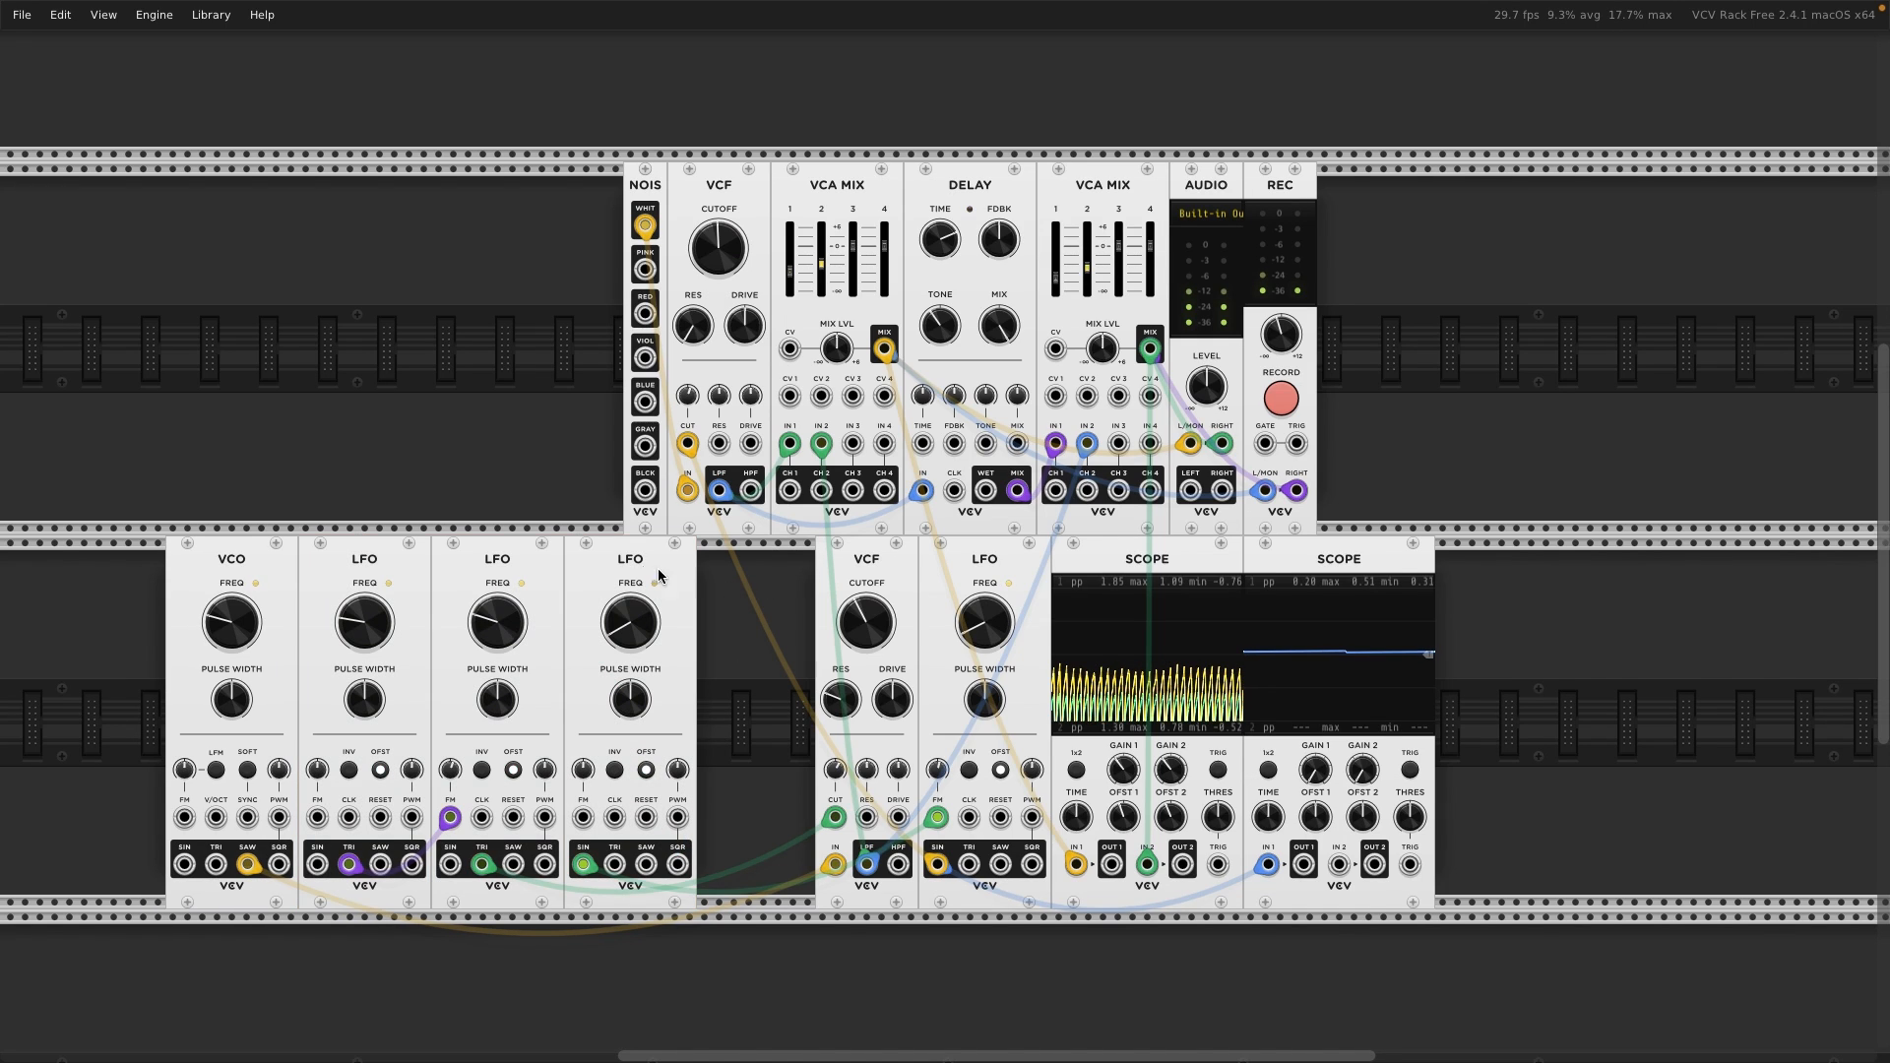
click(758, 591)
drag(773, 607, 528, 544)
drag(864, 565, 293, 574)
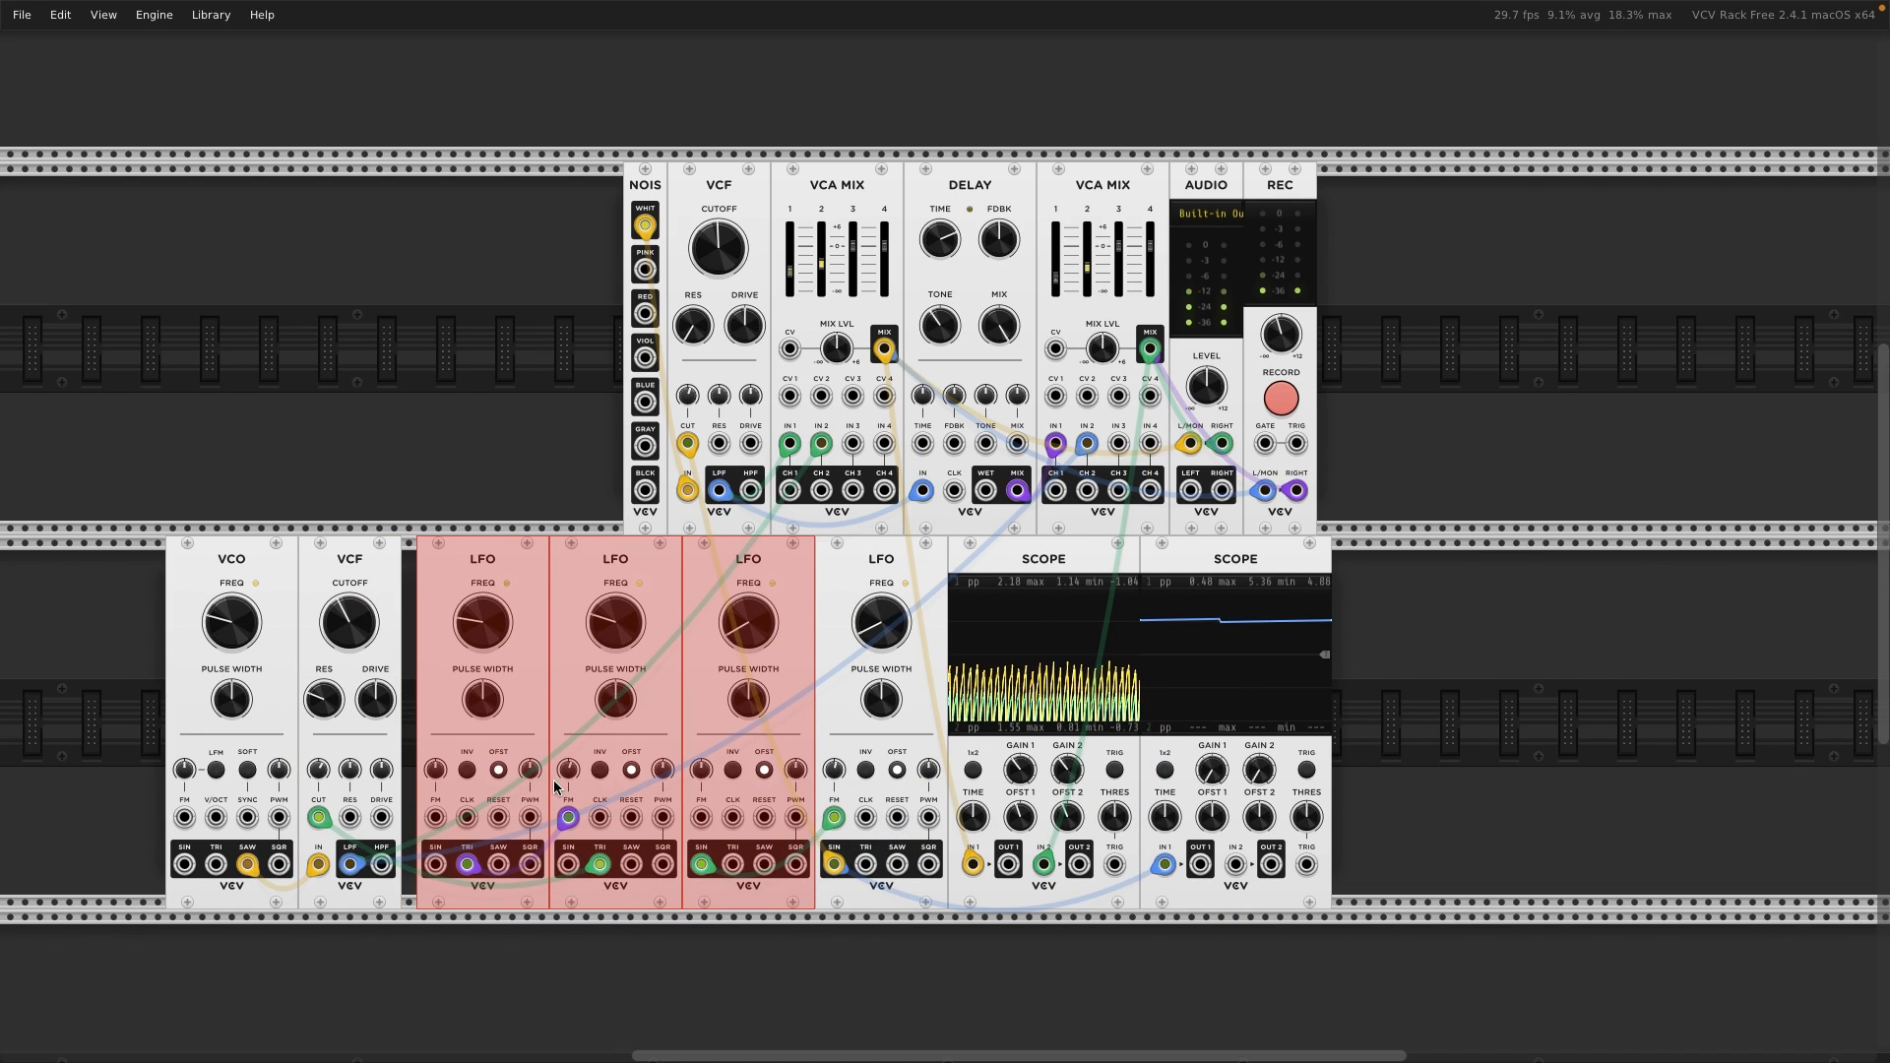
click(497, 455)
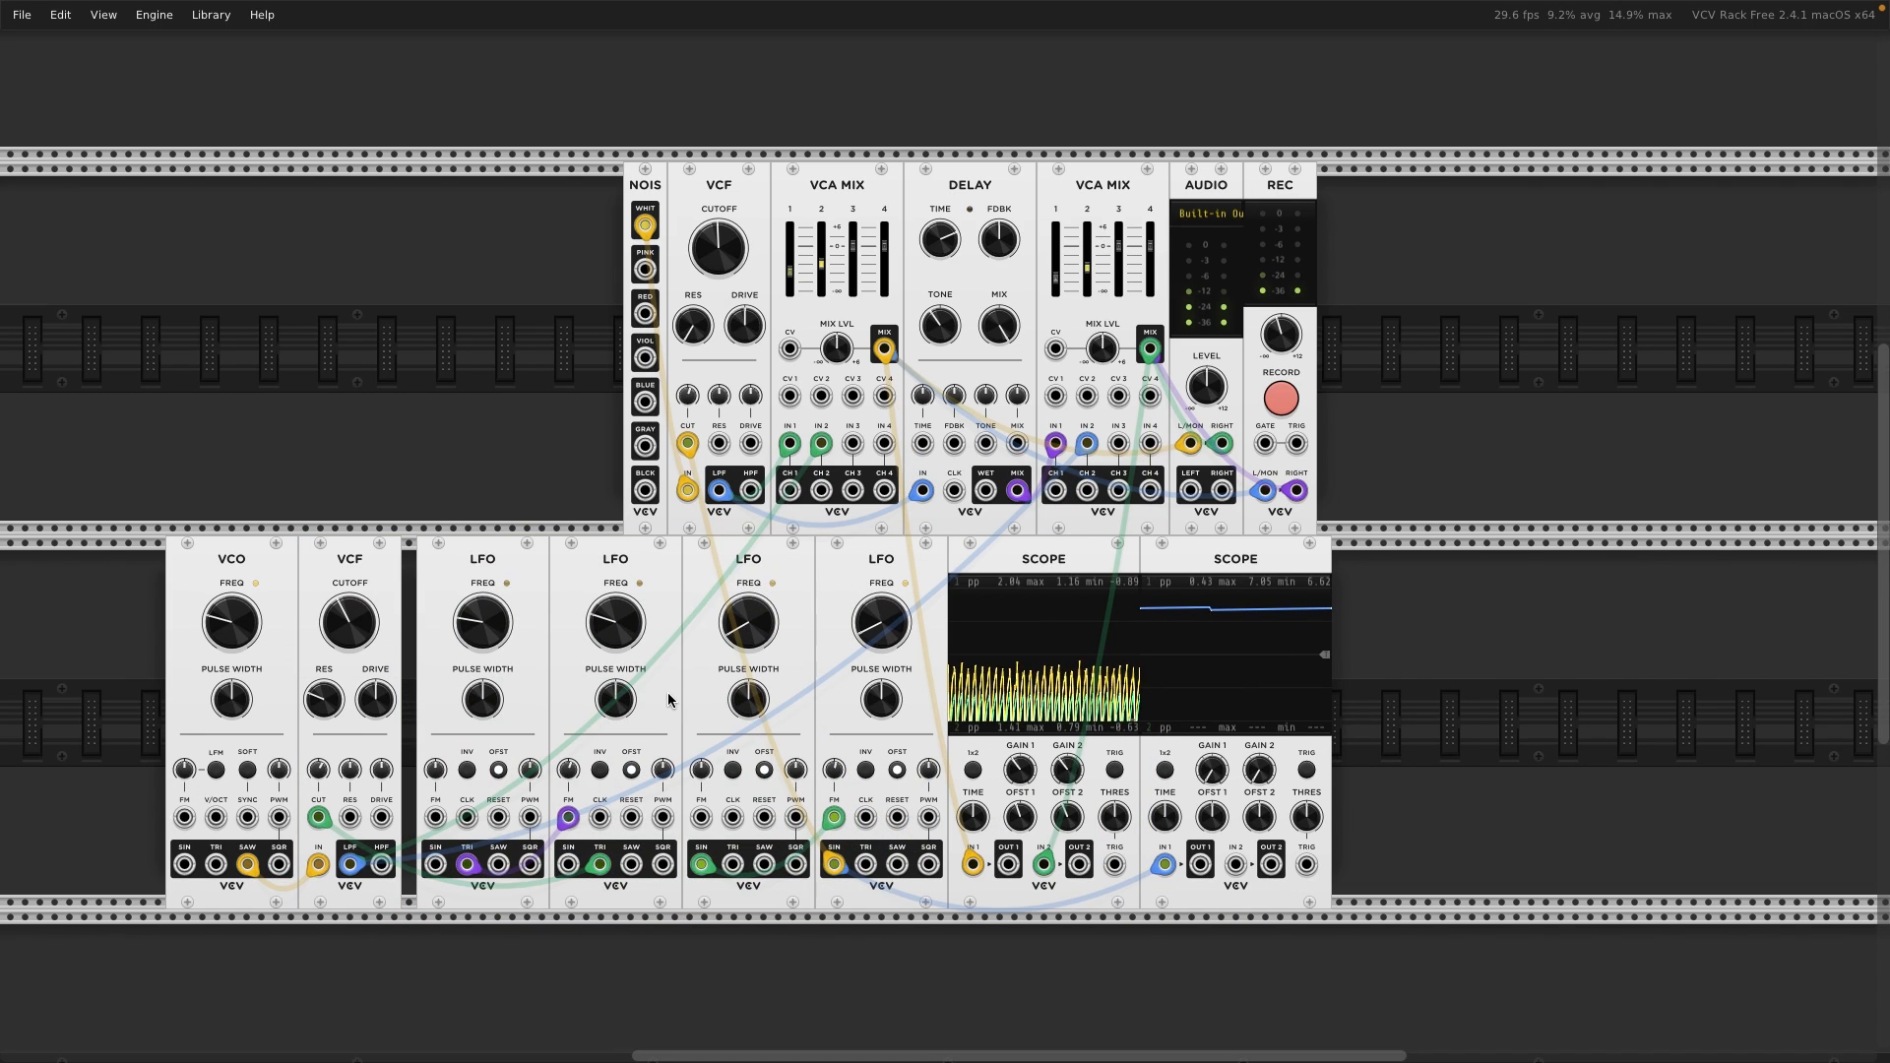
- Fine-tune the drive of the upper-row VCF, comparing it with the drive setting of the lower-row VCF
mouse_move(608, 632)
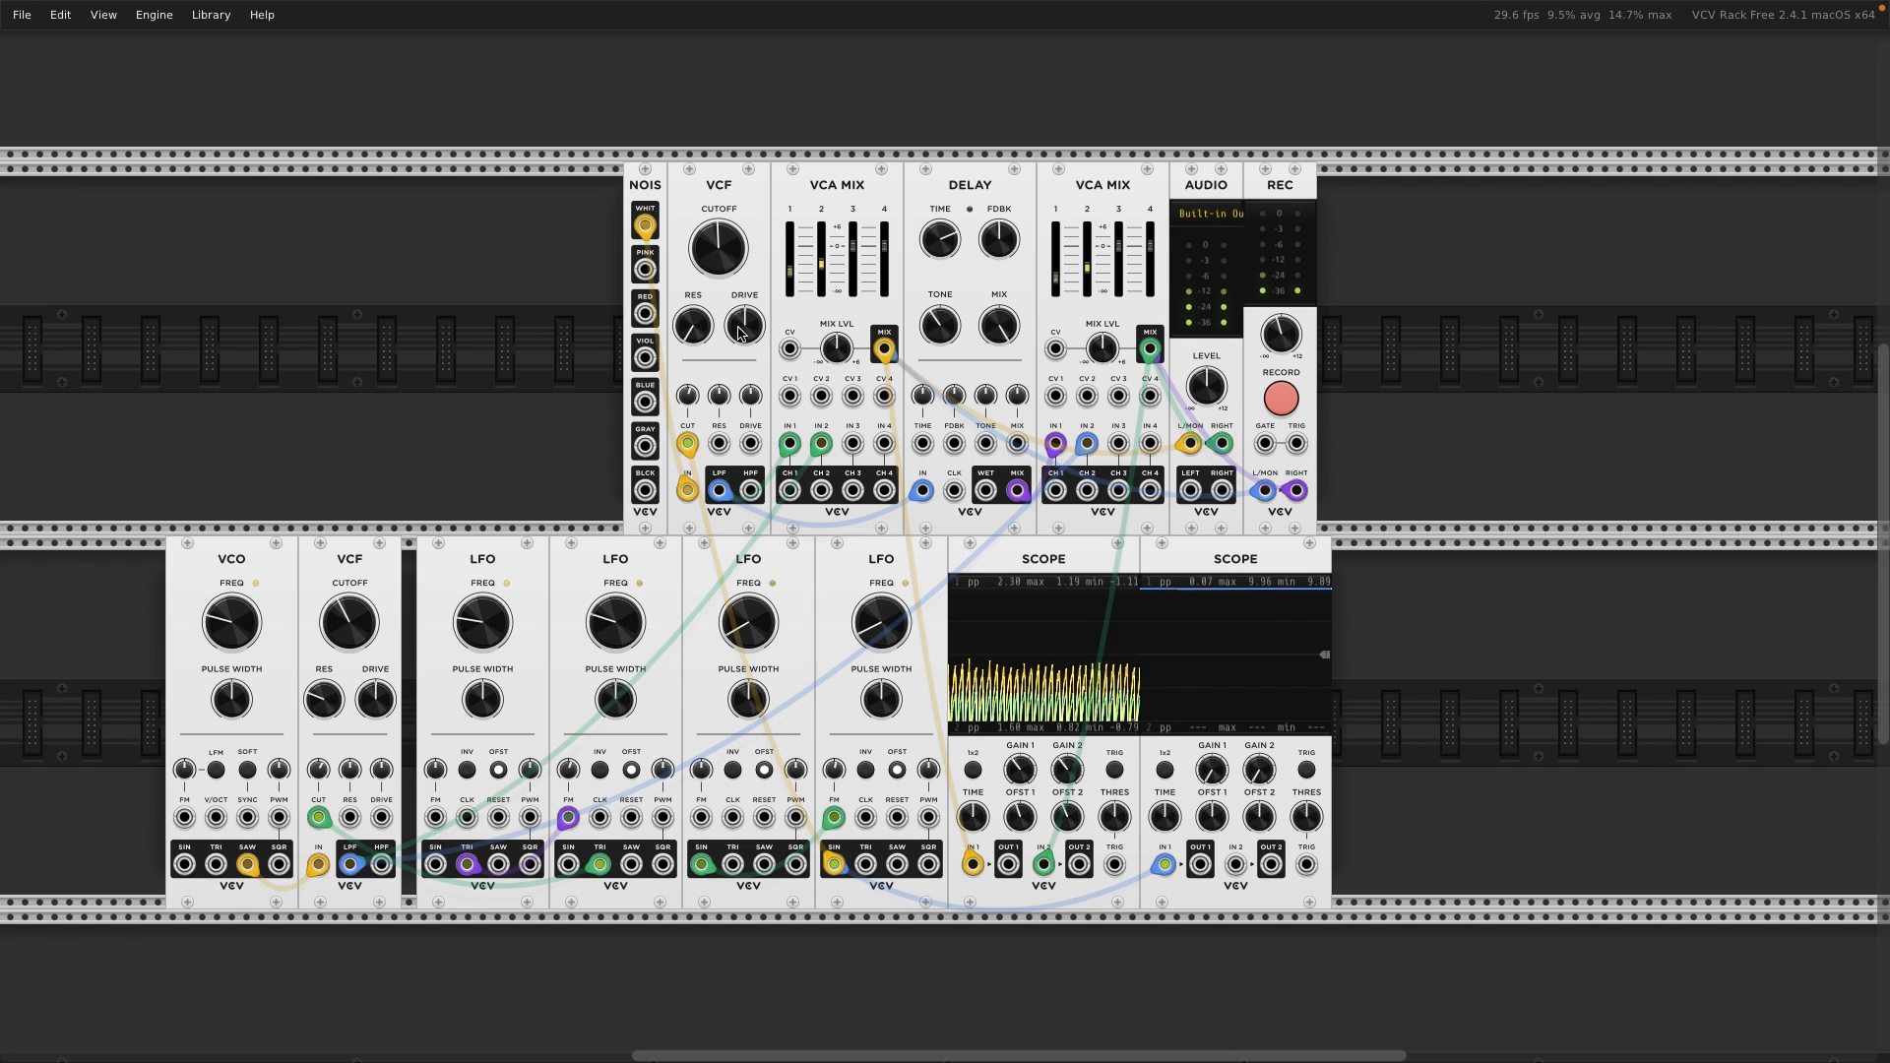
drag(748, 324, 748, 342)
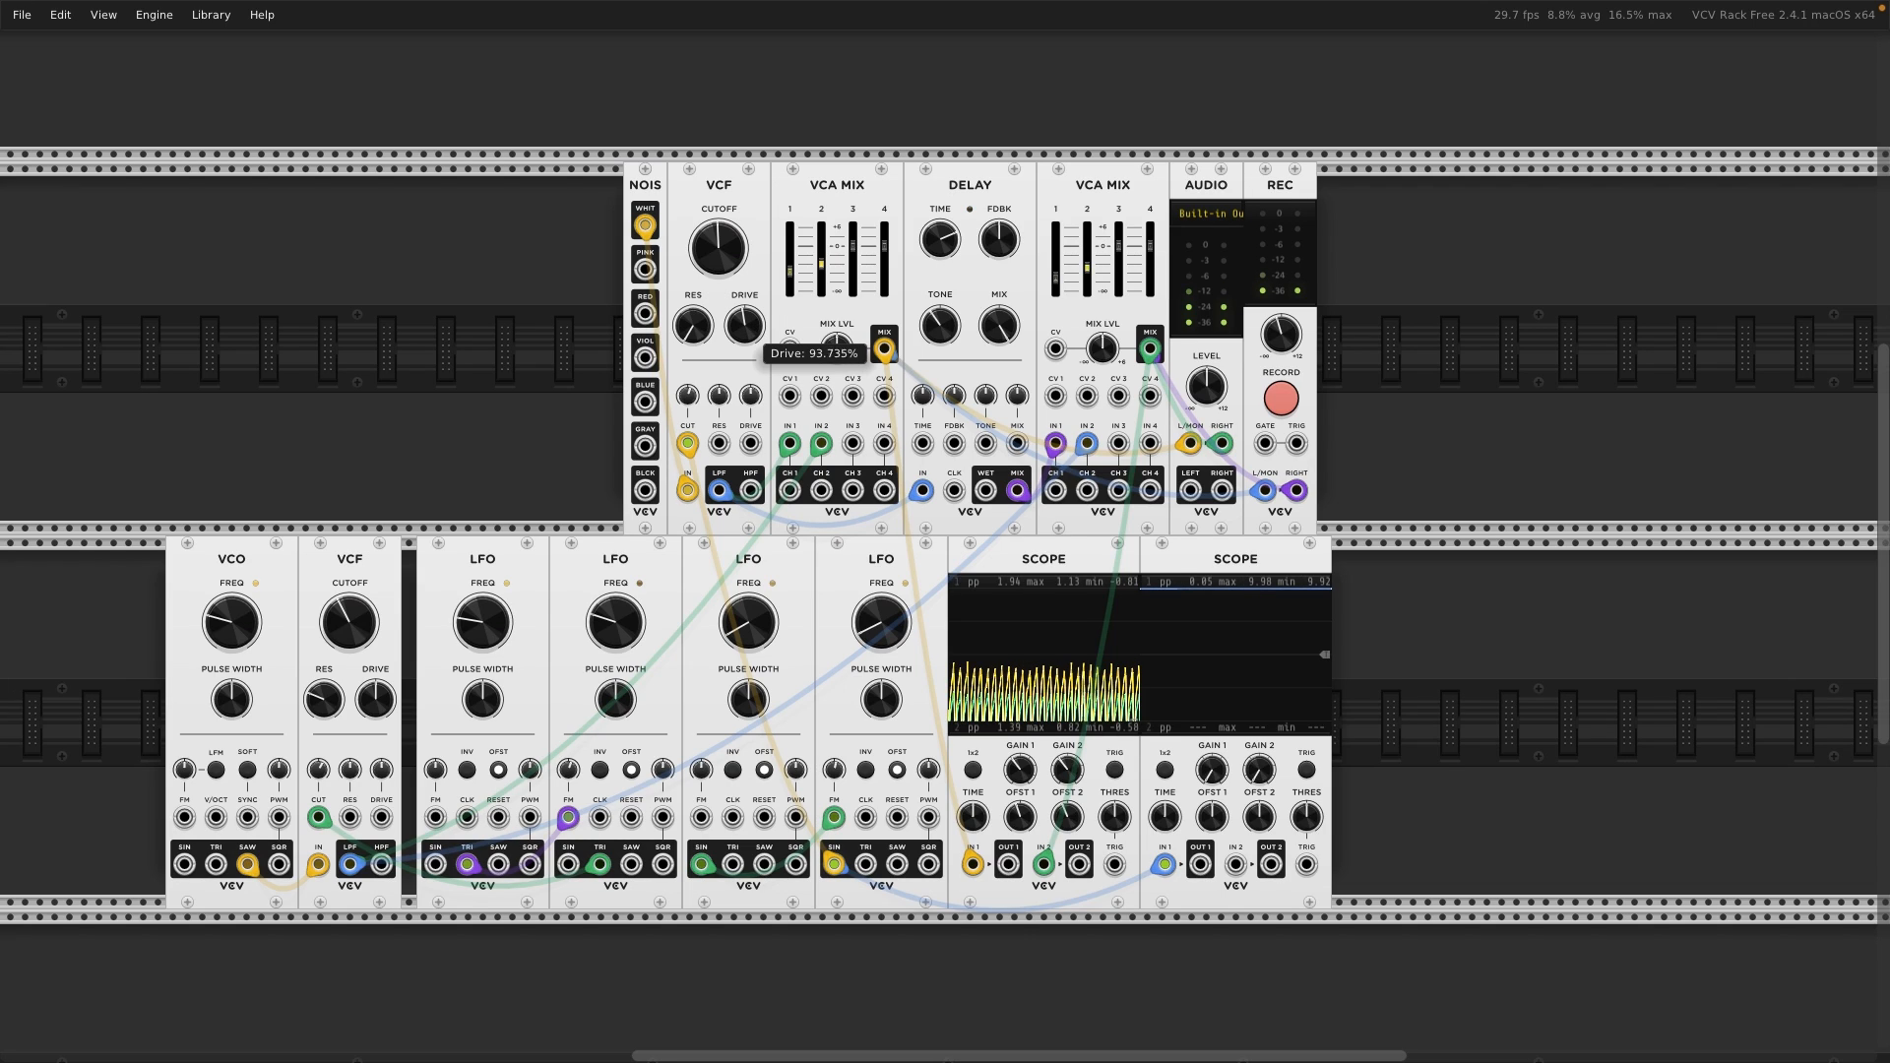
mouse_move(694, 332)
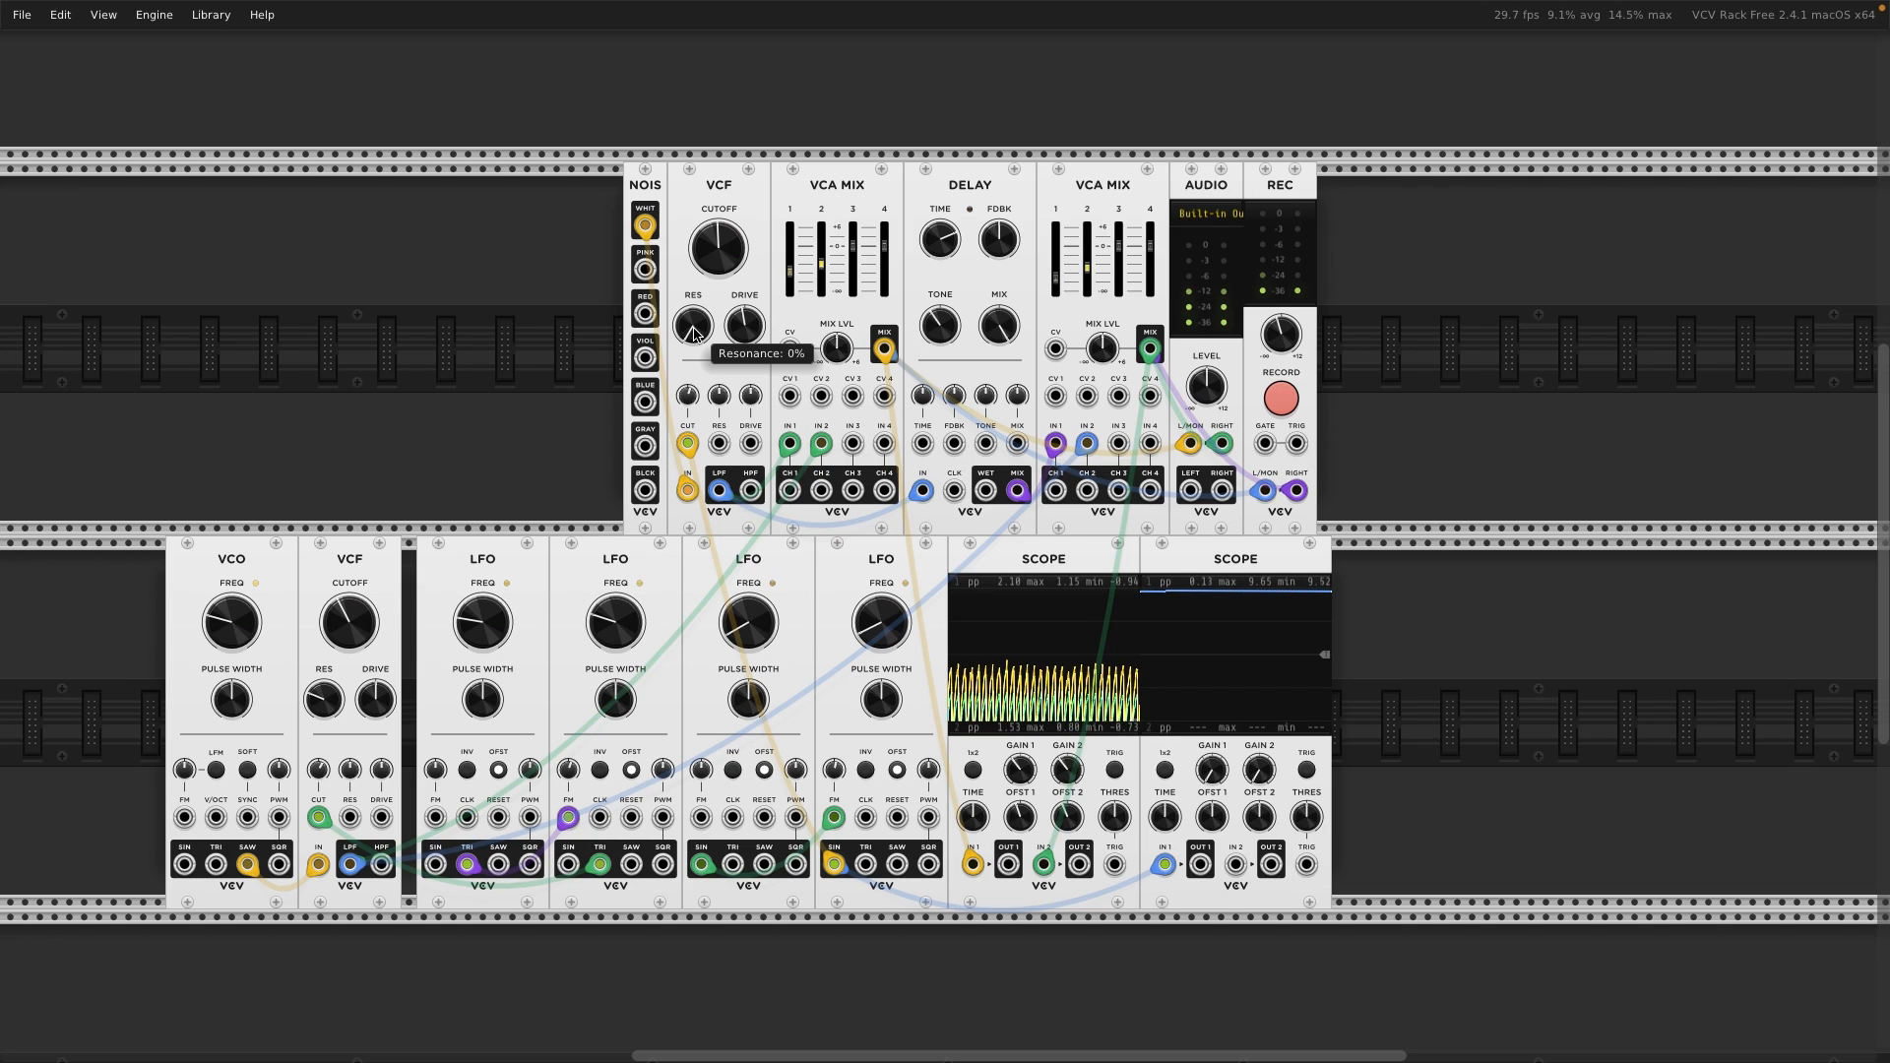
mouse_move(751, 332)
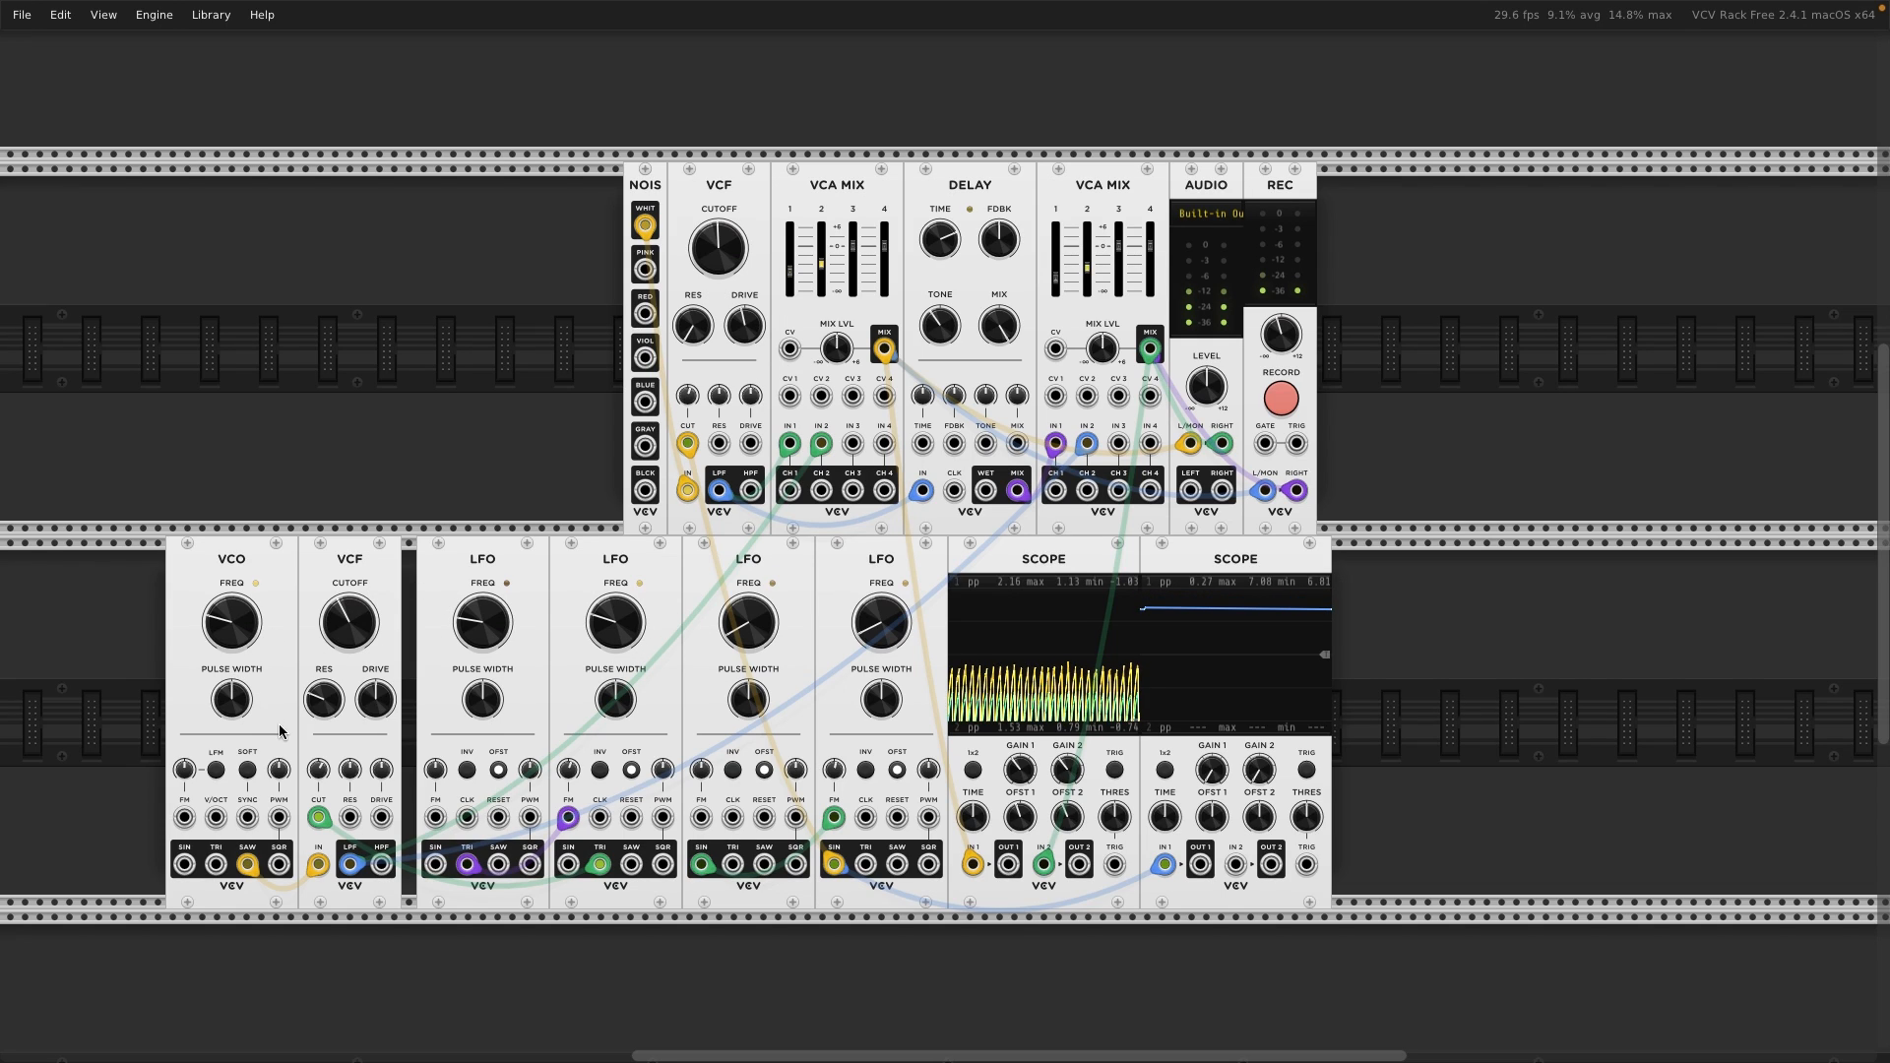
mouse_move(378, 699)
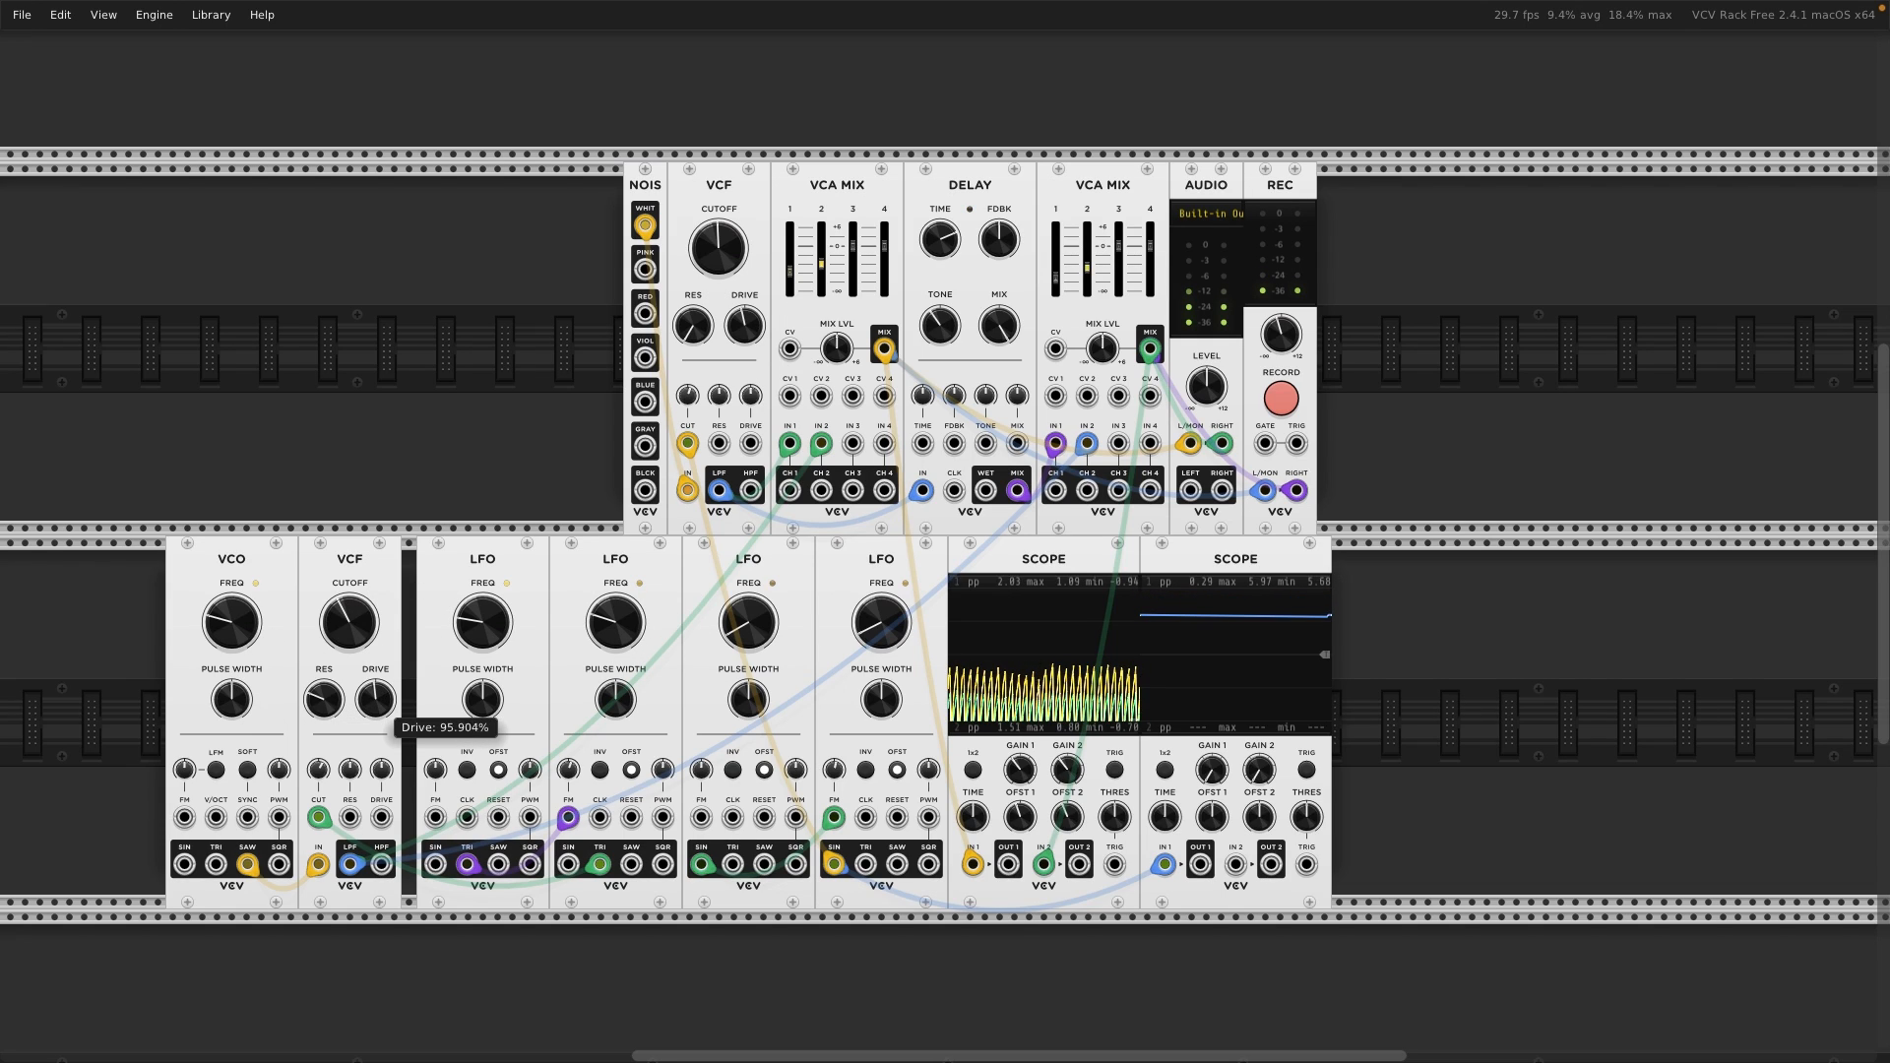
drag(745, 323, 745, 323)
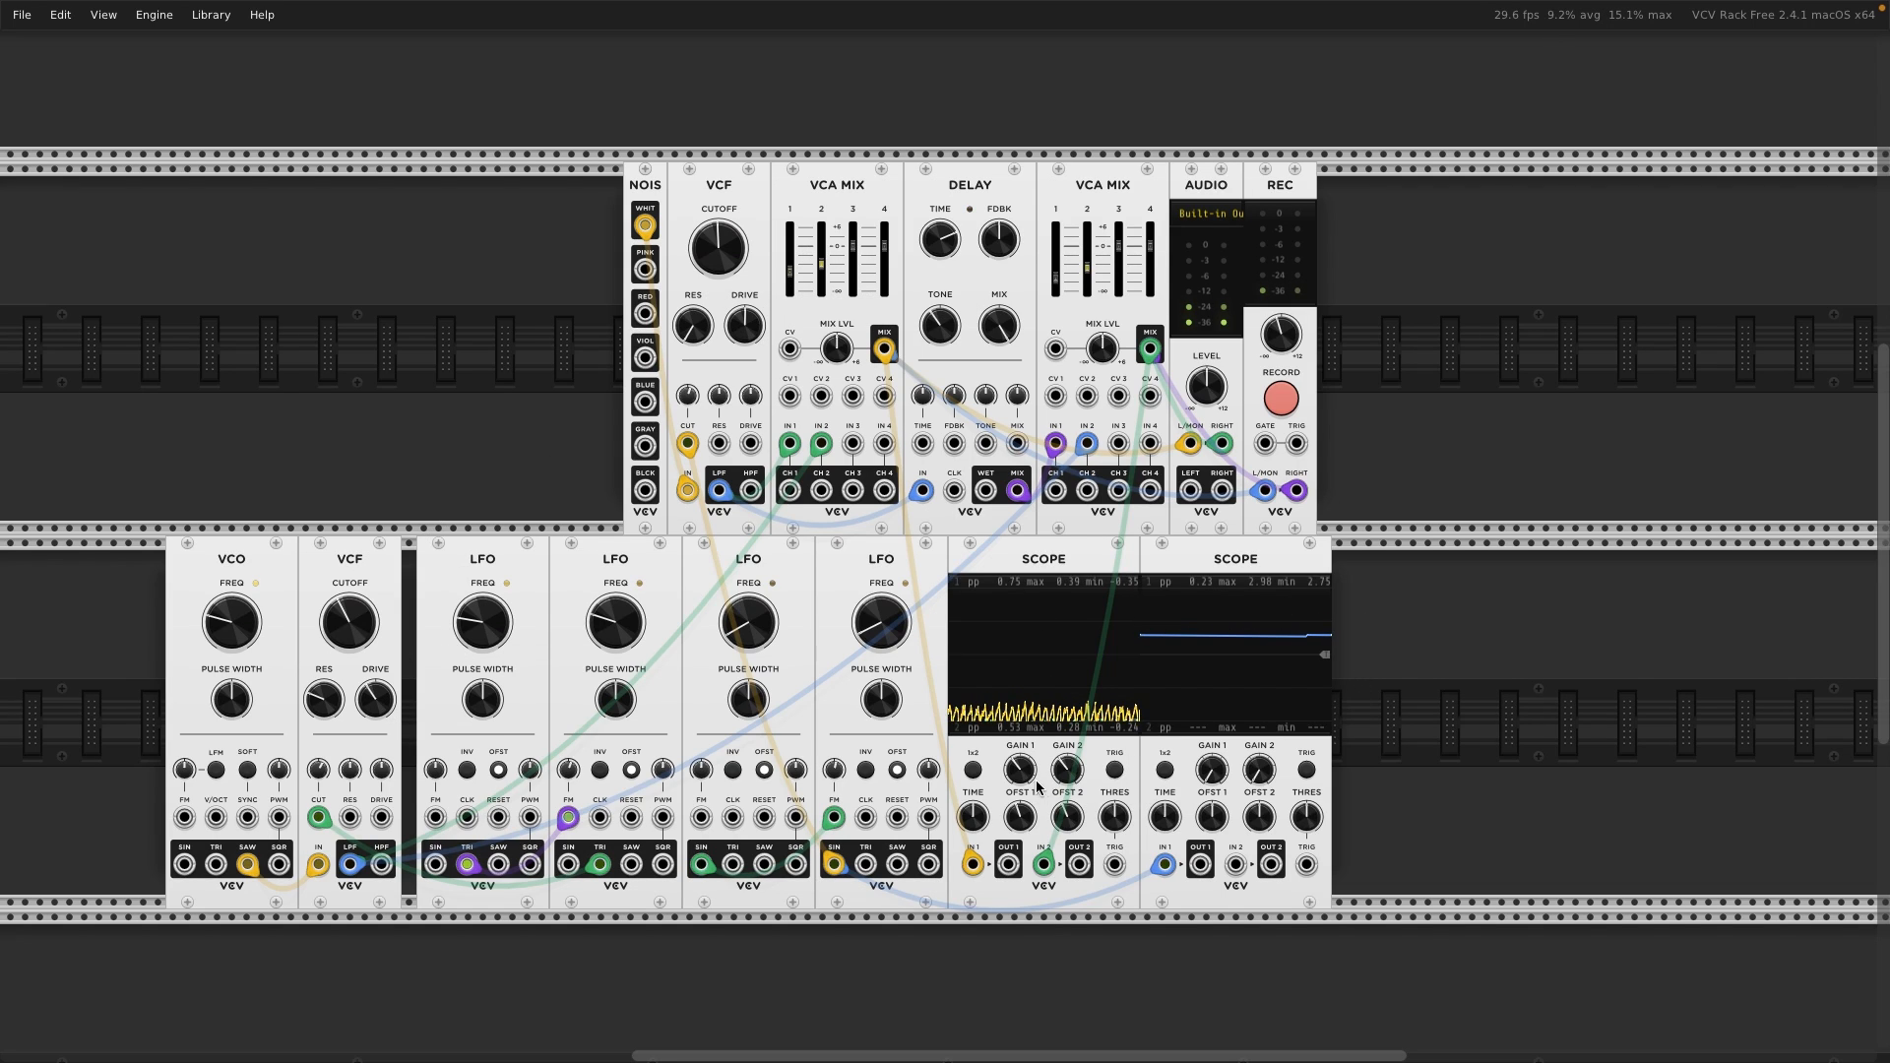
- Centre the channel 1 trace vertically on the first SCOPE
mouse_move(1020, 770)
mouse_move(1021, 776)
mouse_down()
mouse_move(1021, 758)
mouse_move(1021, 817)
mouse_up()
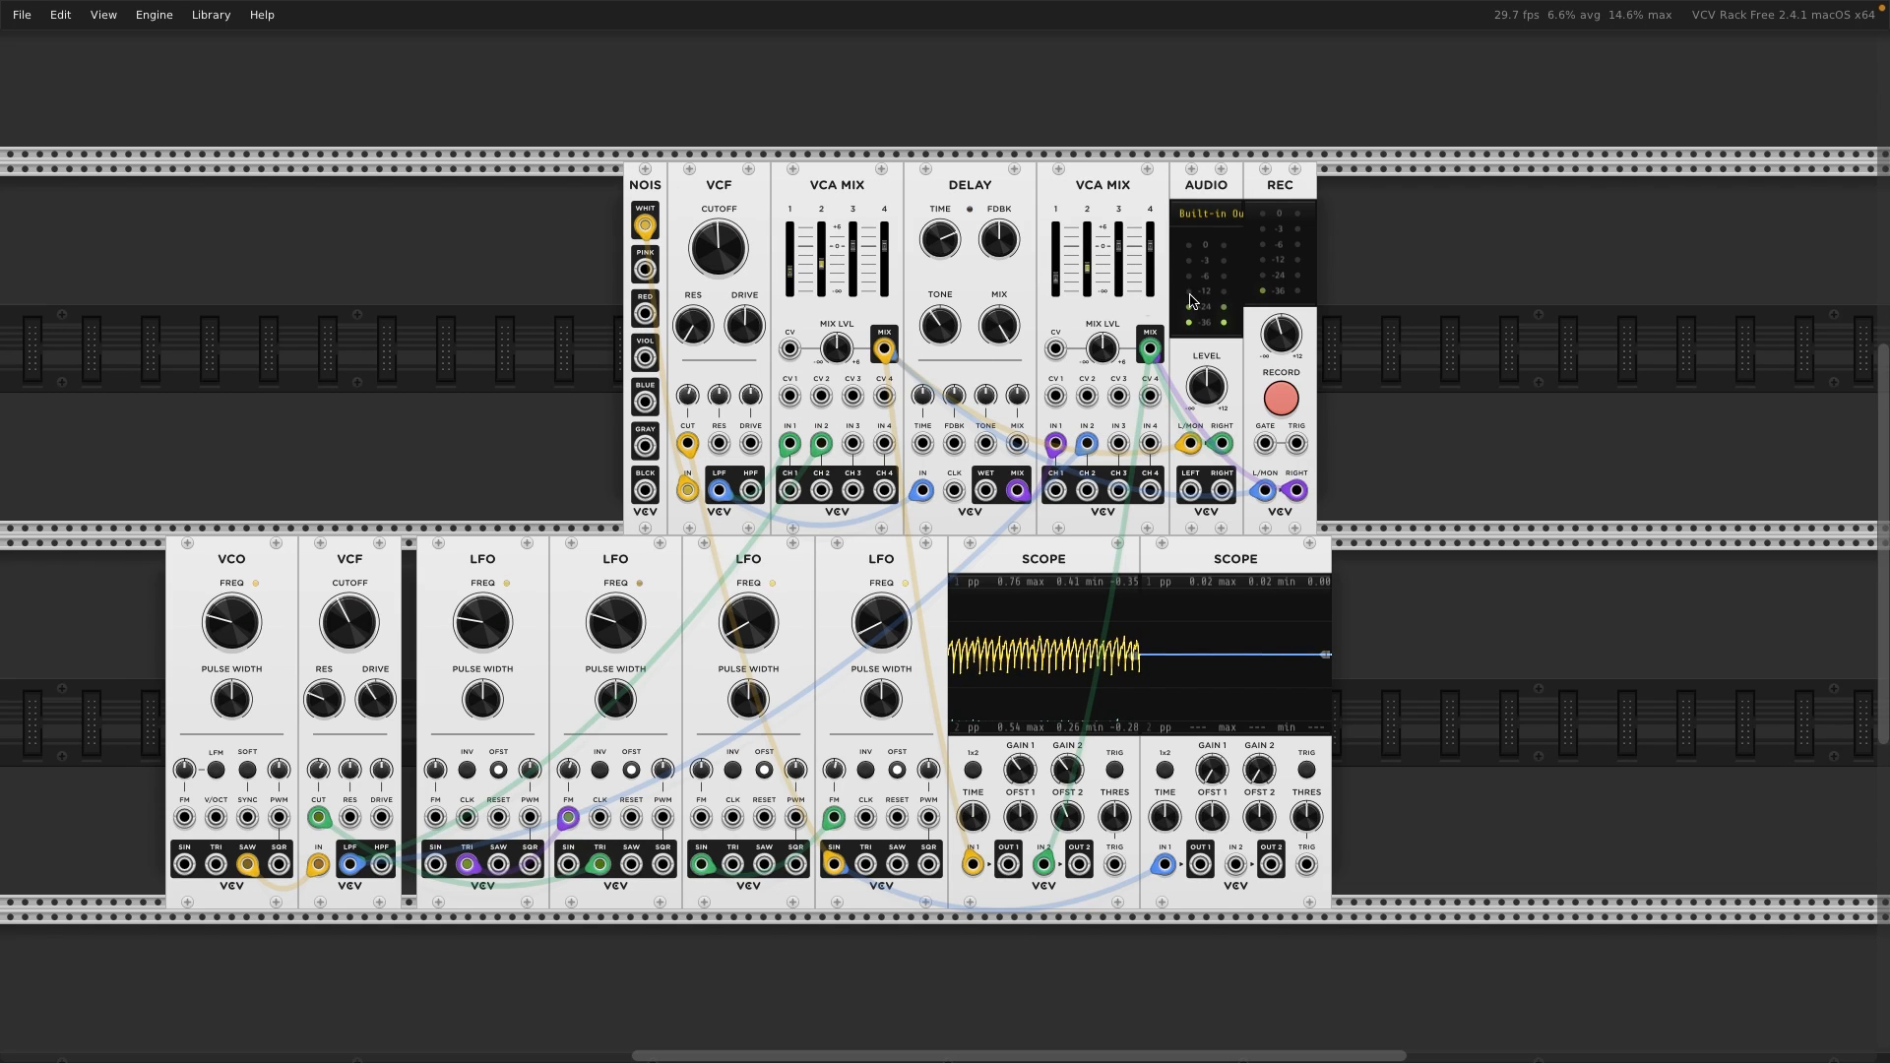
- Spread out the upper row, put the last LFO directly before its VCF, and close the lower-row gap with the first two LFOs swapped
drag(644, 181, 190, 173)
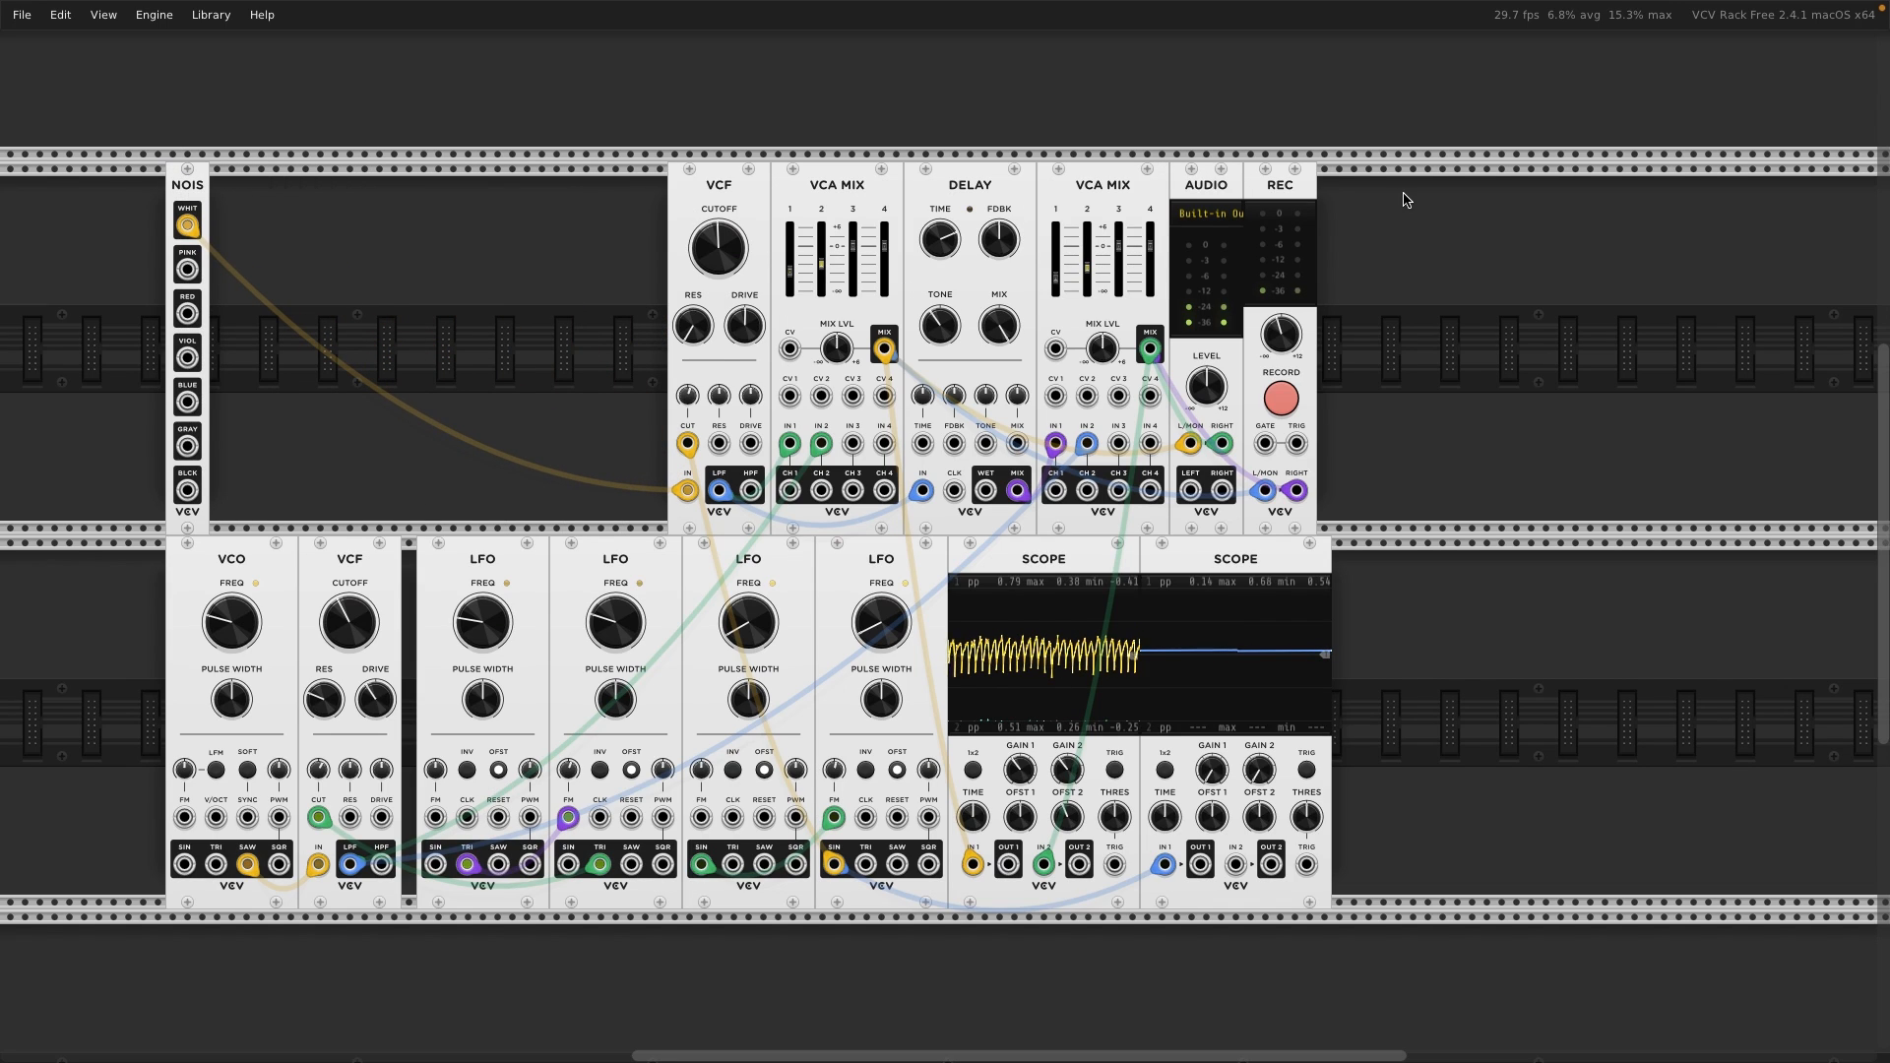
drag(1412, 219, 1502, 189)
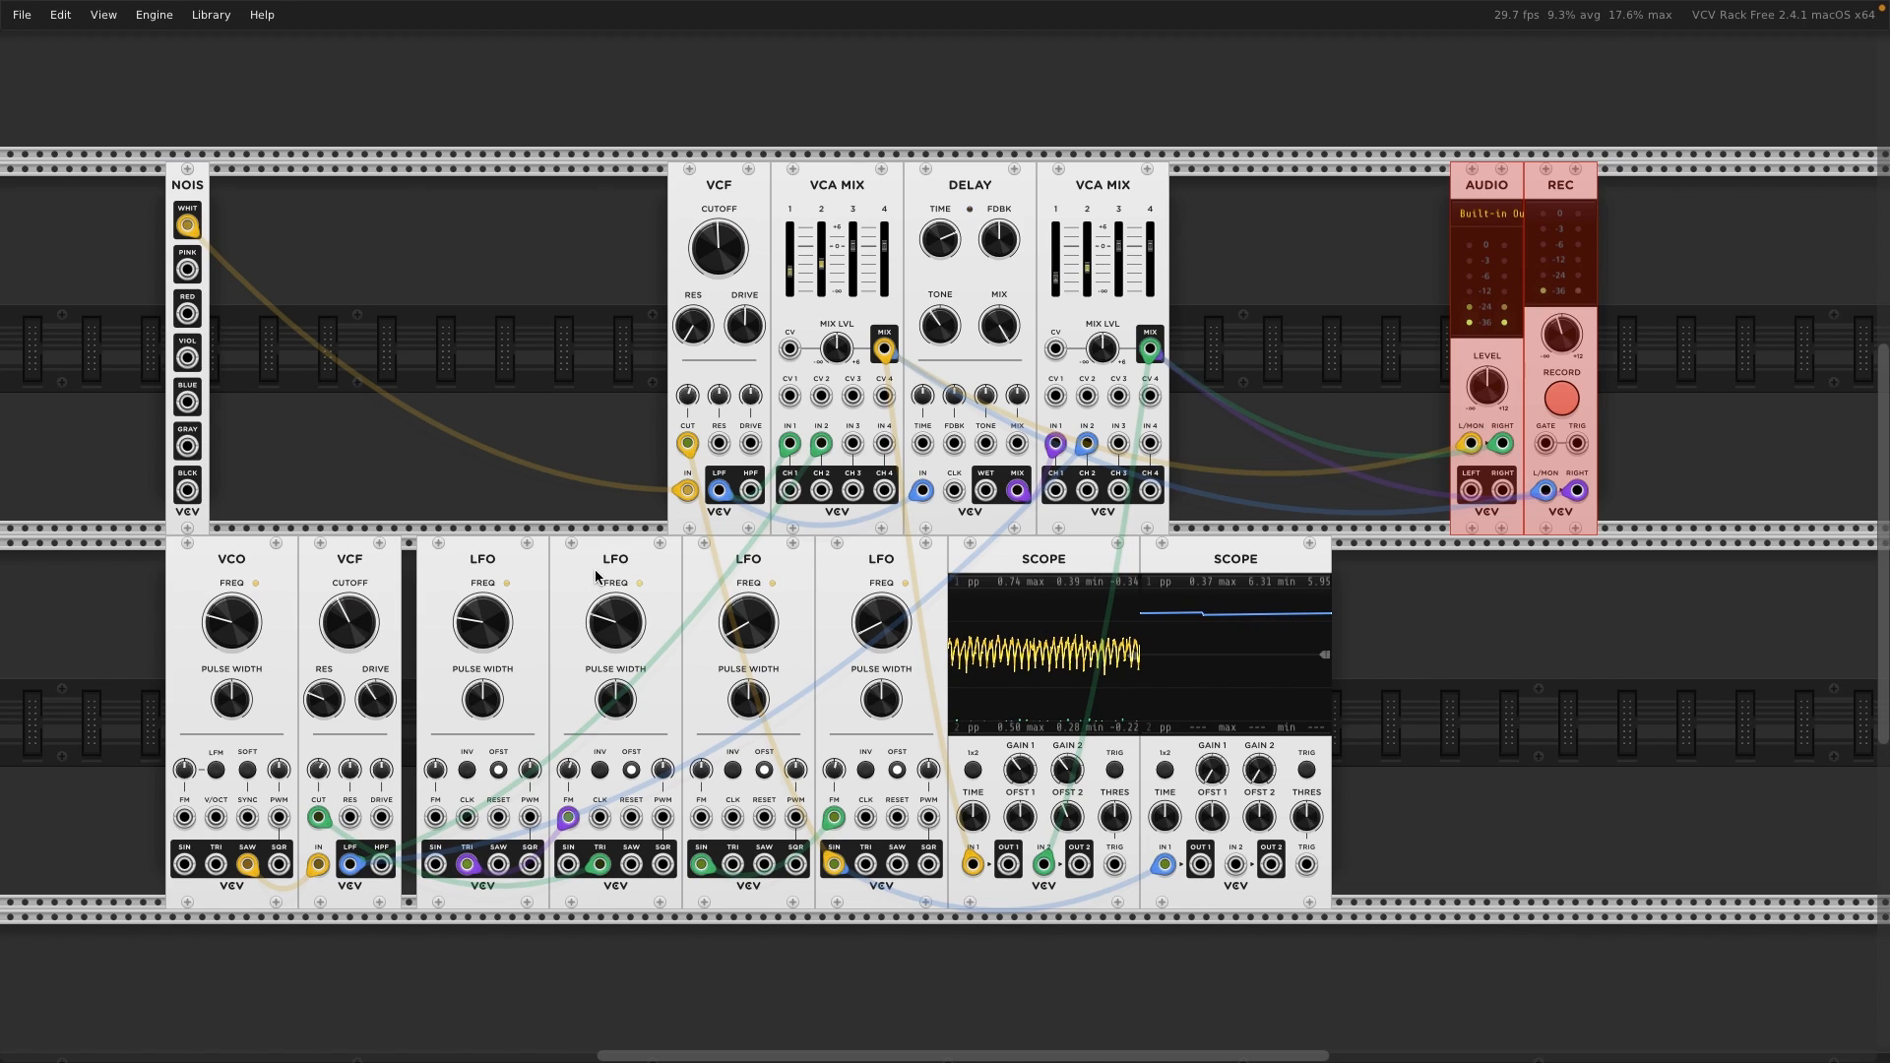
drag(465, 576, 419, 578)
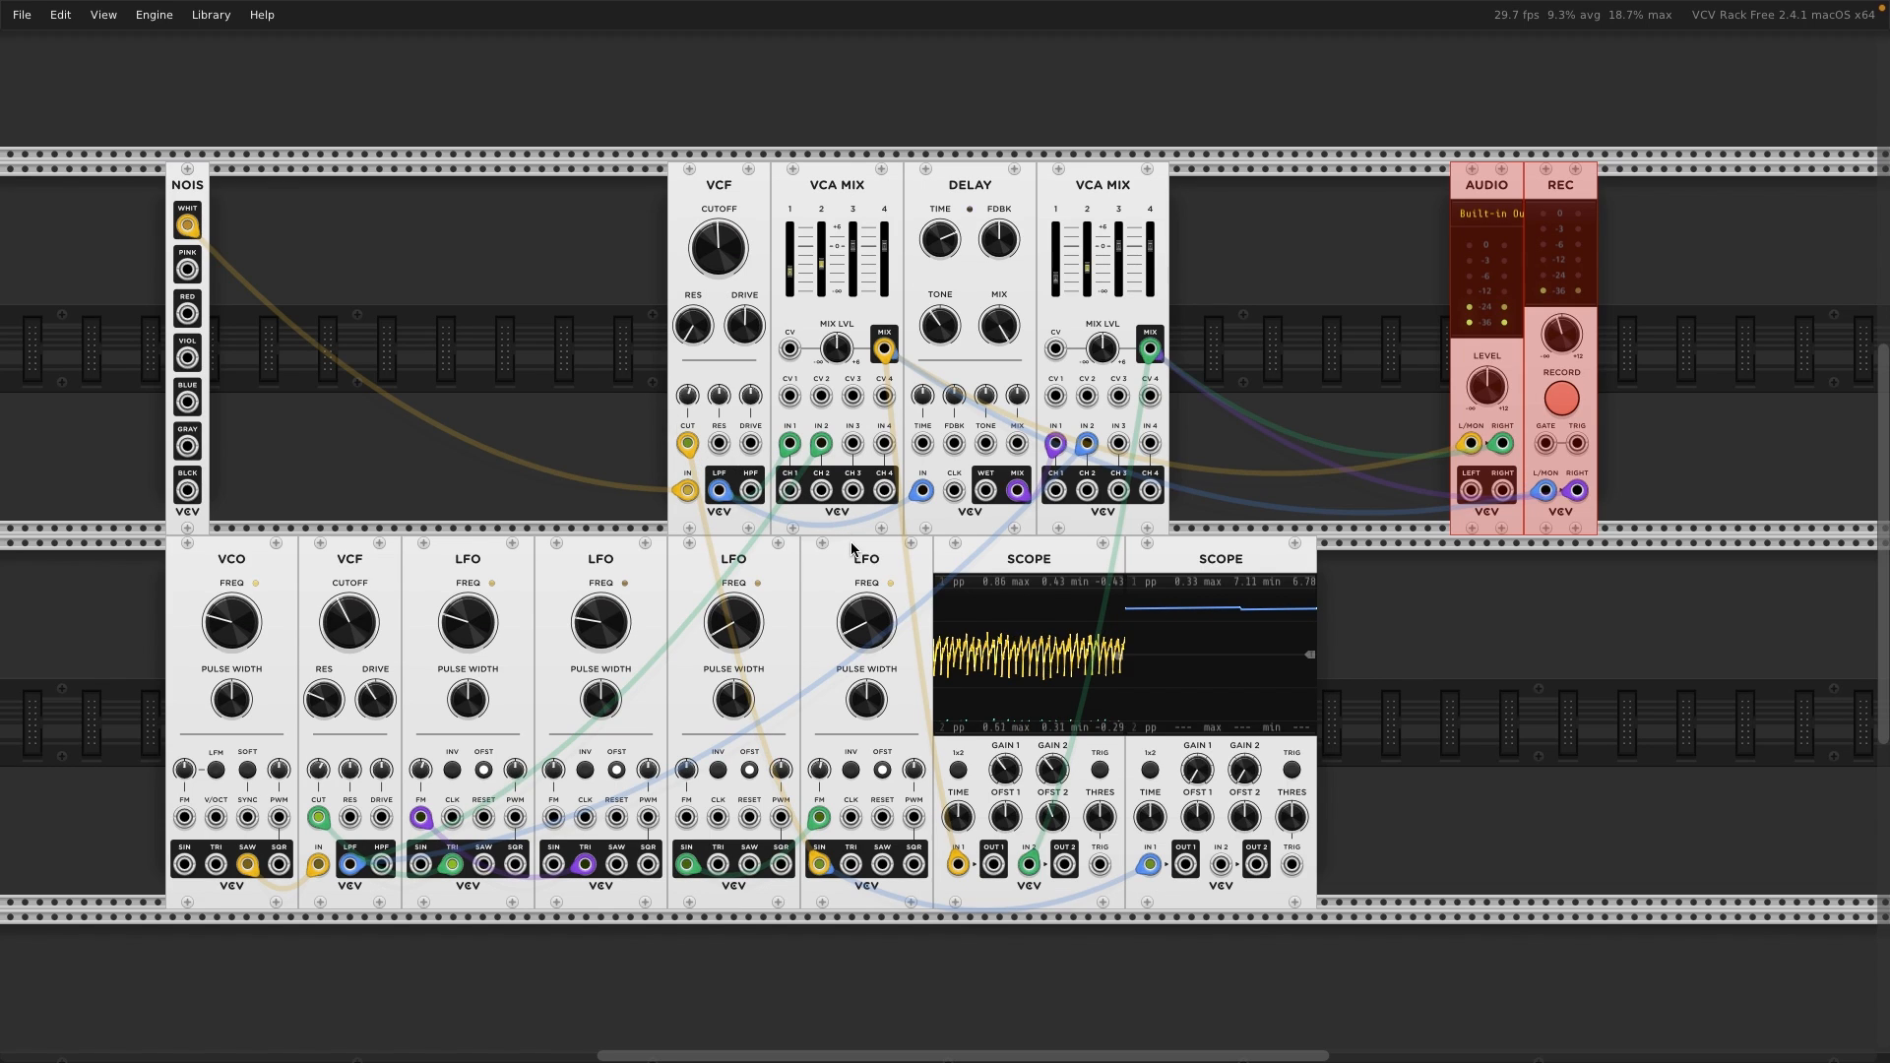
drag(850, 549, 584, 174)
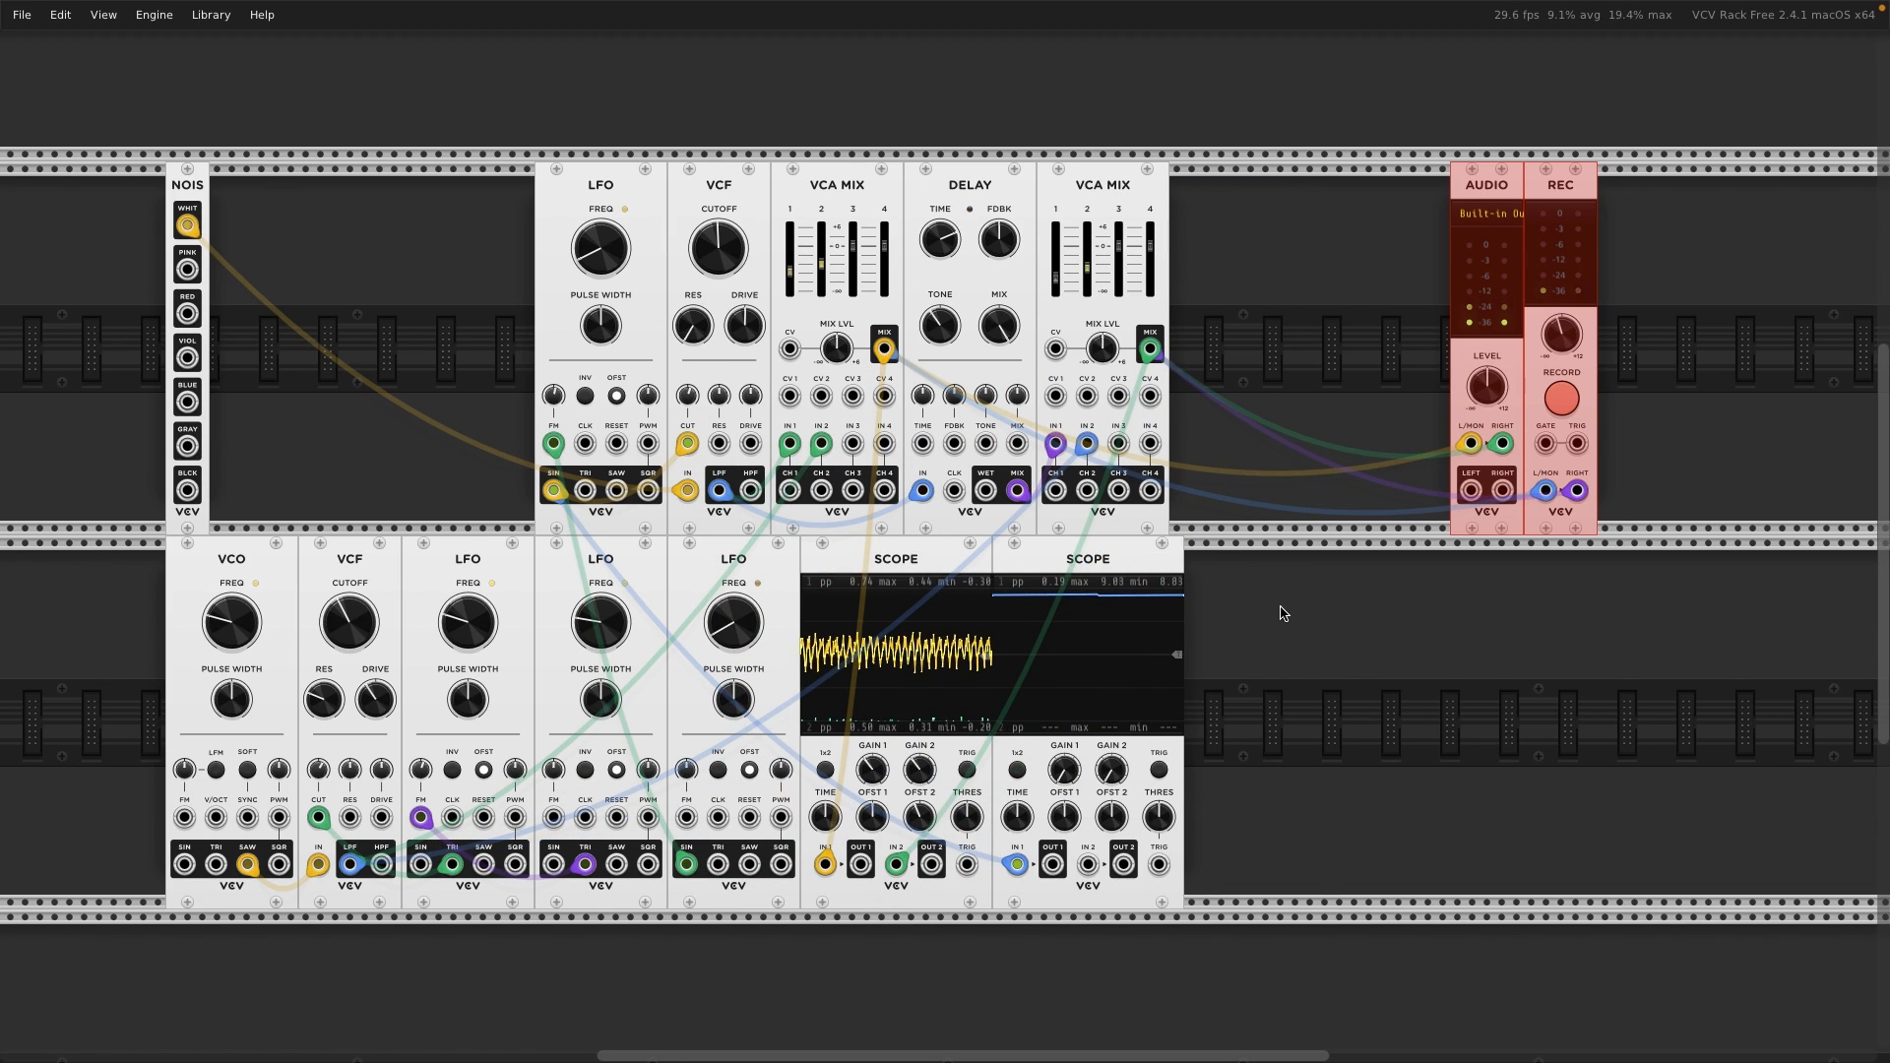
drag(1282, 611, 1138, 595)
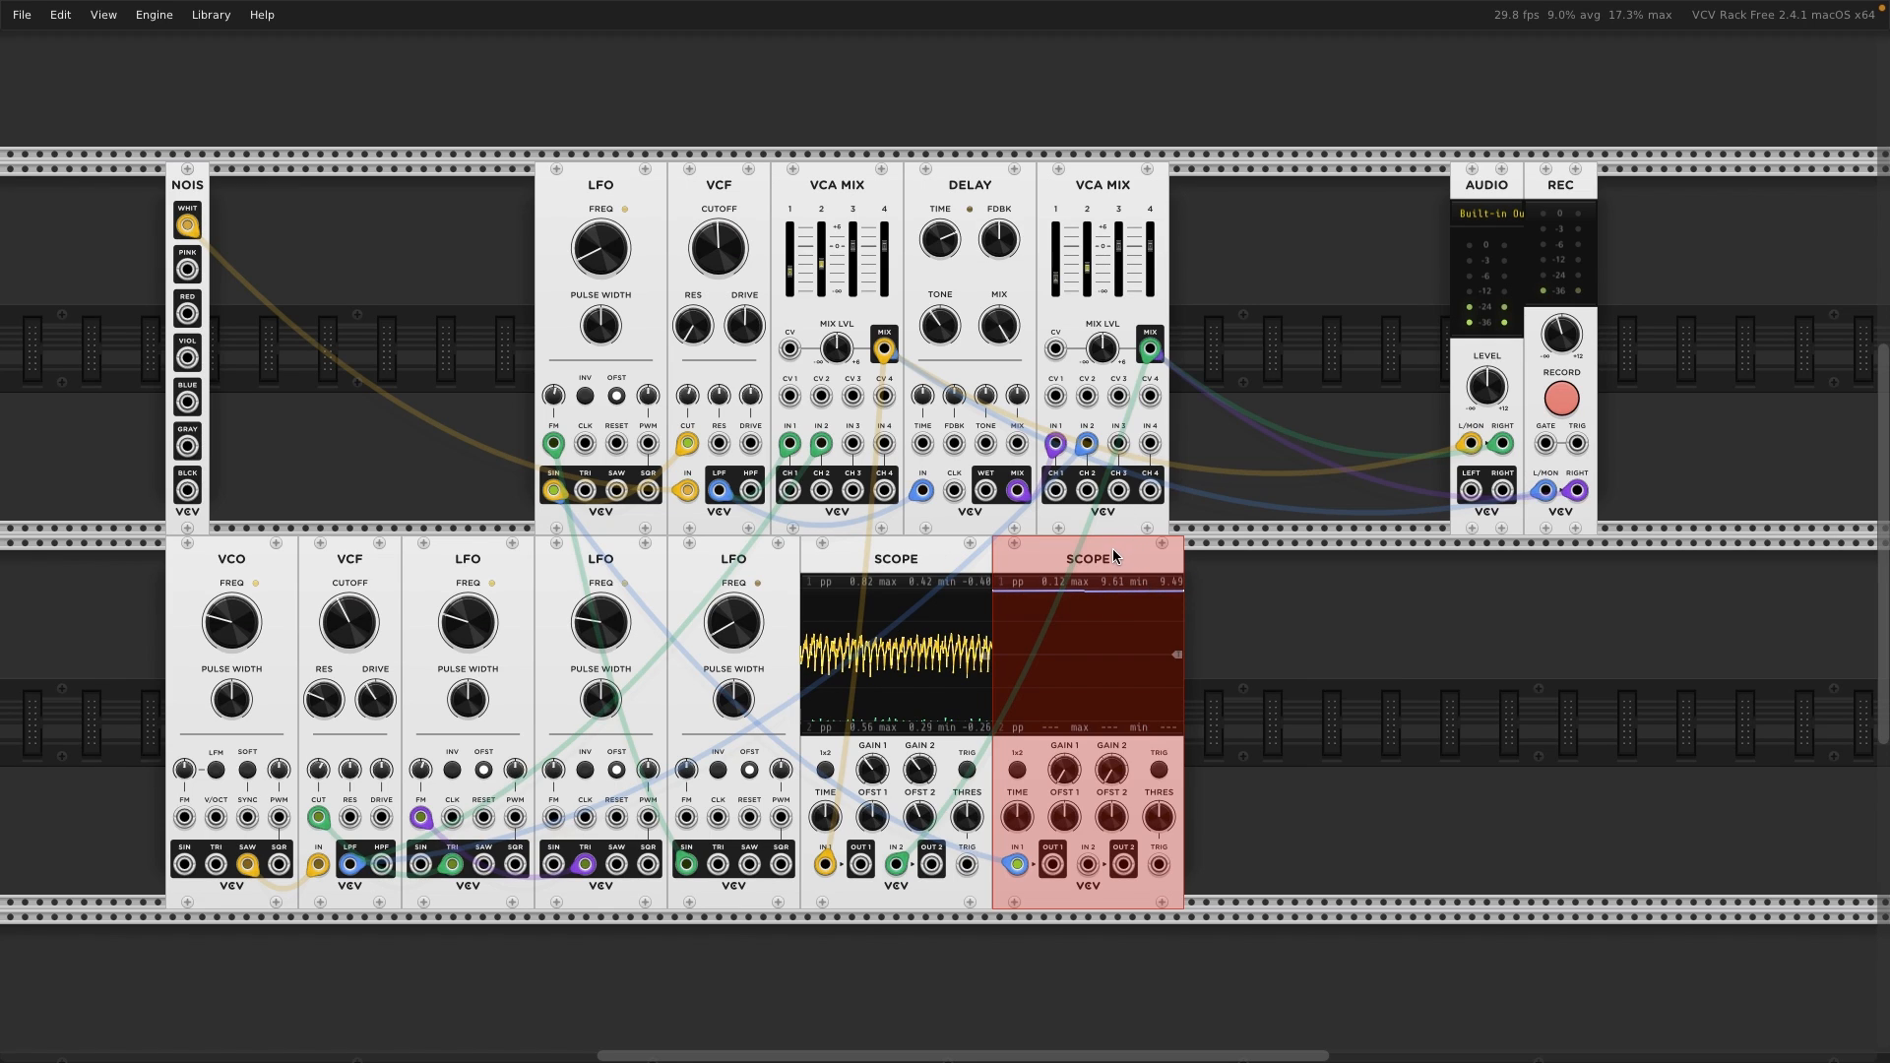
click(1266, 582)
drag(1238, 632, 197, 632)
drag(261, 552, 262, 551)
click(405, 449)
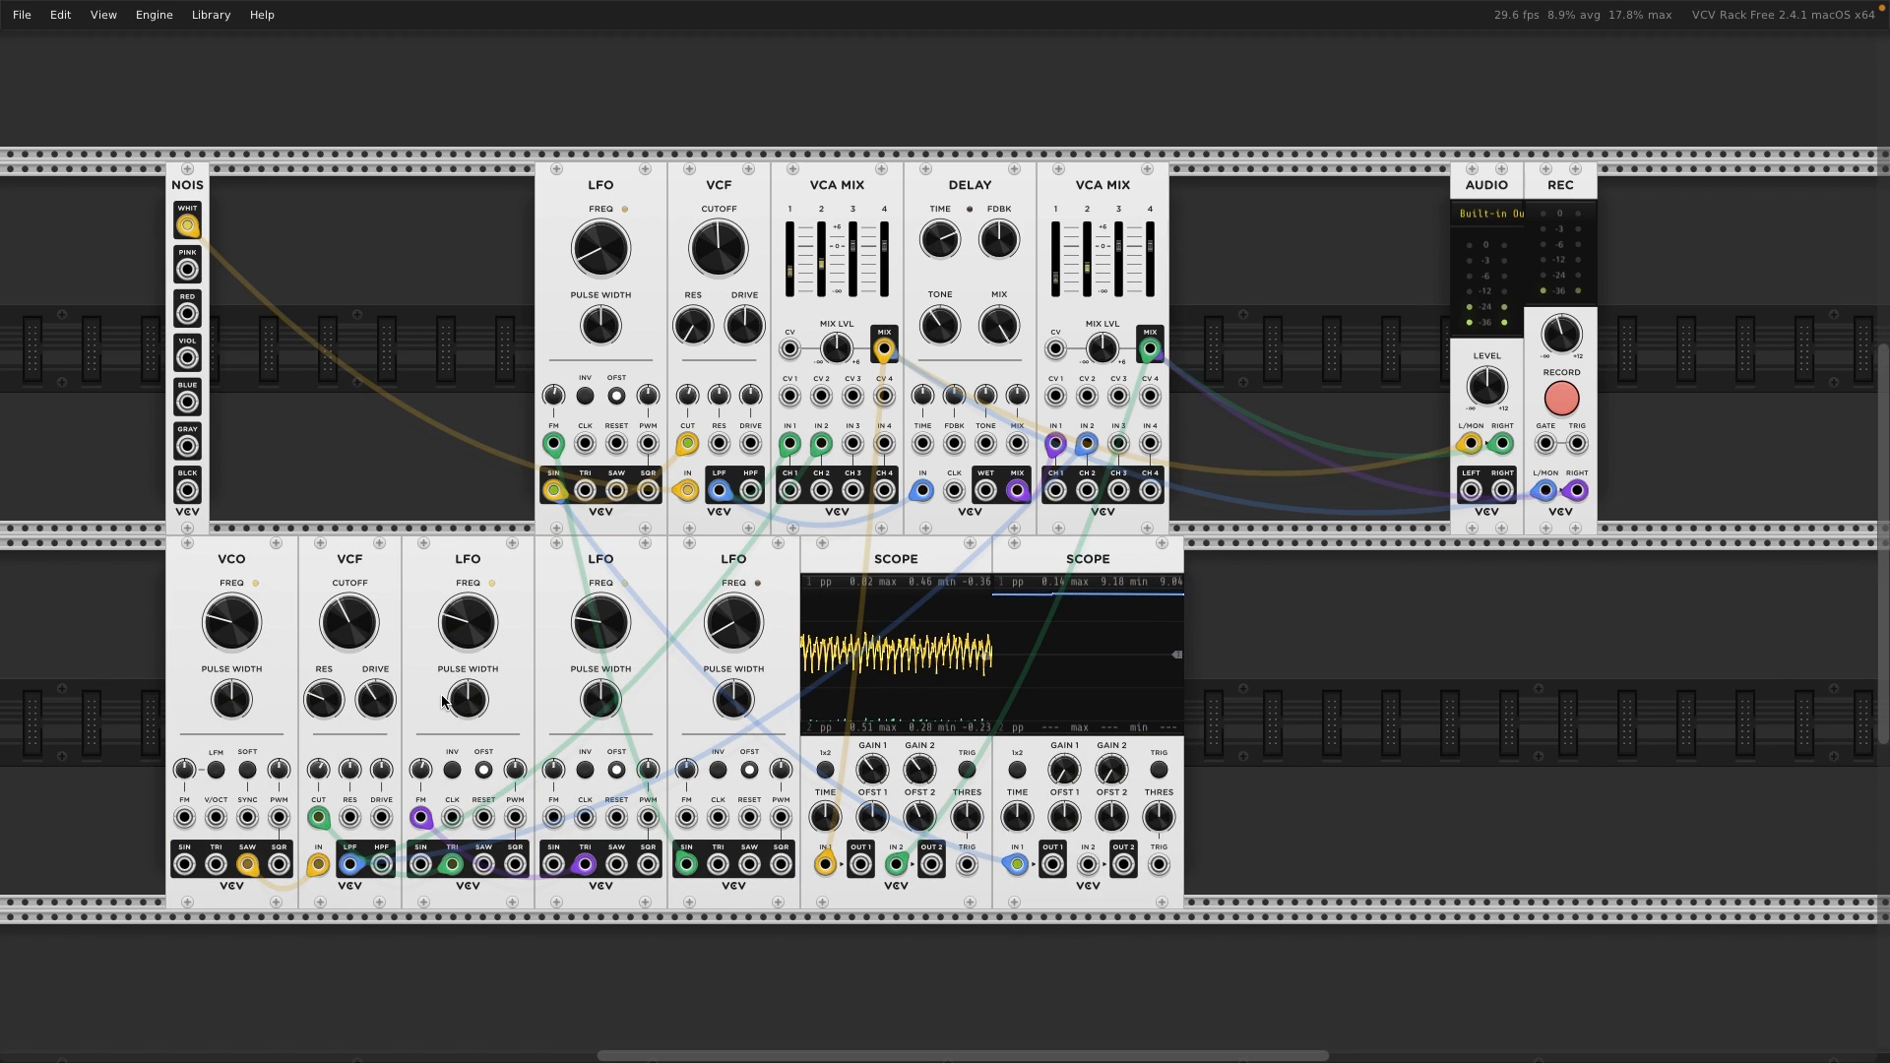
- Lengthen the second SCOPE's time window and try its channel 1 gain at 5 V/screen
mouse_move(473, 636)
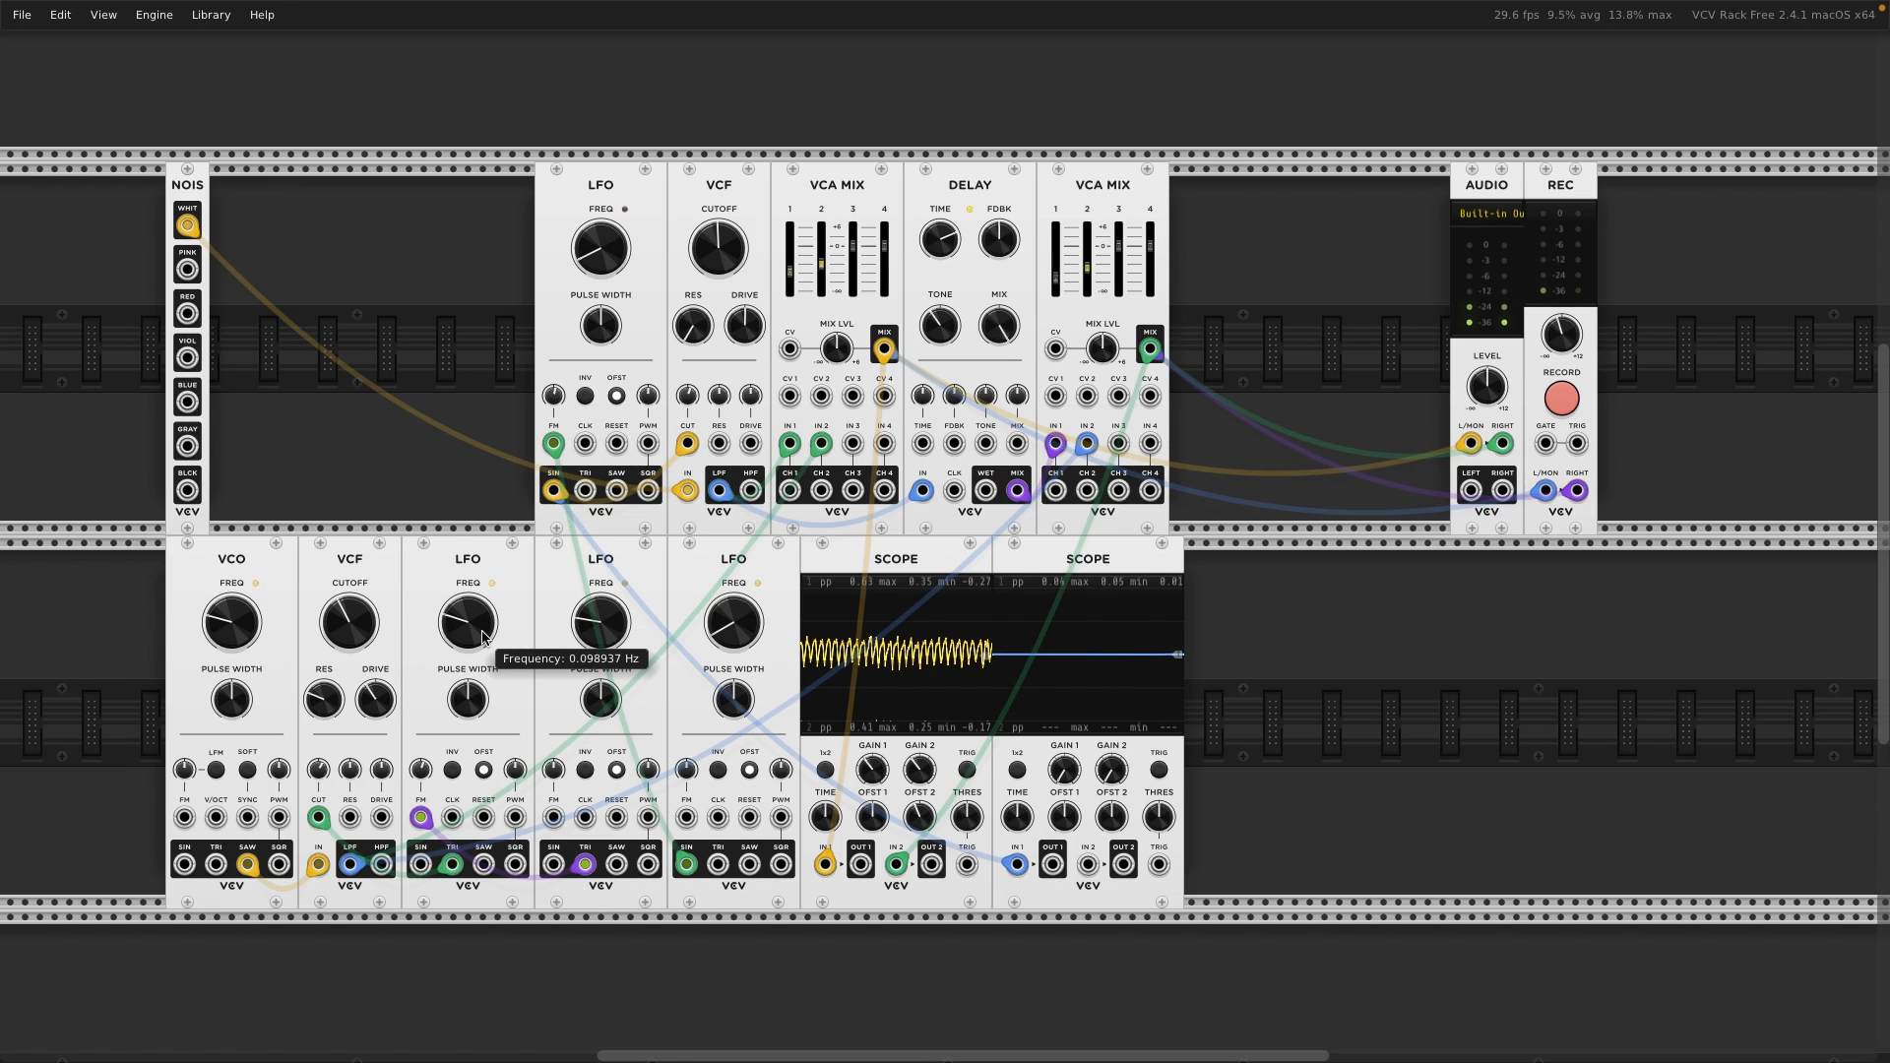
mouse_move(1072, 774)
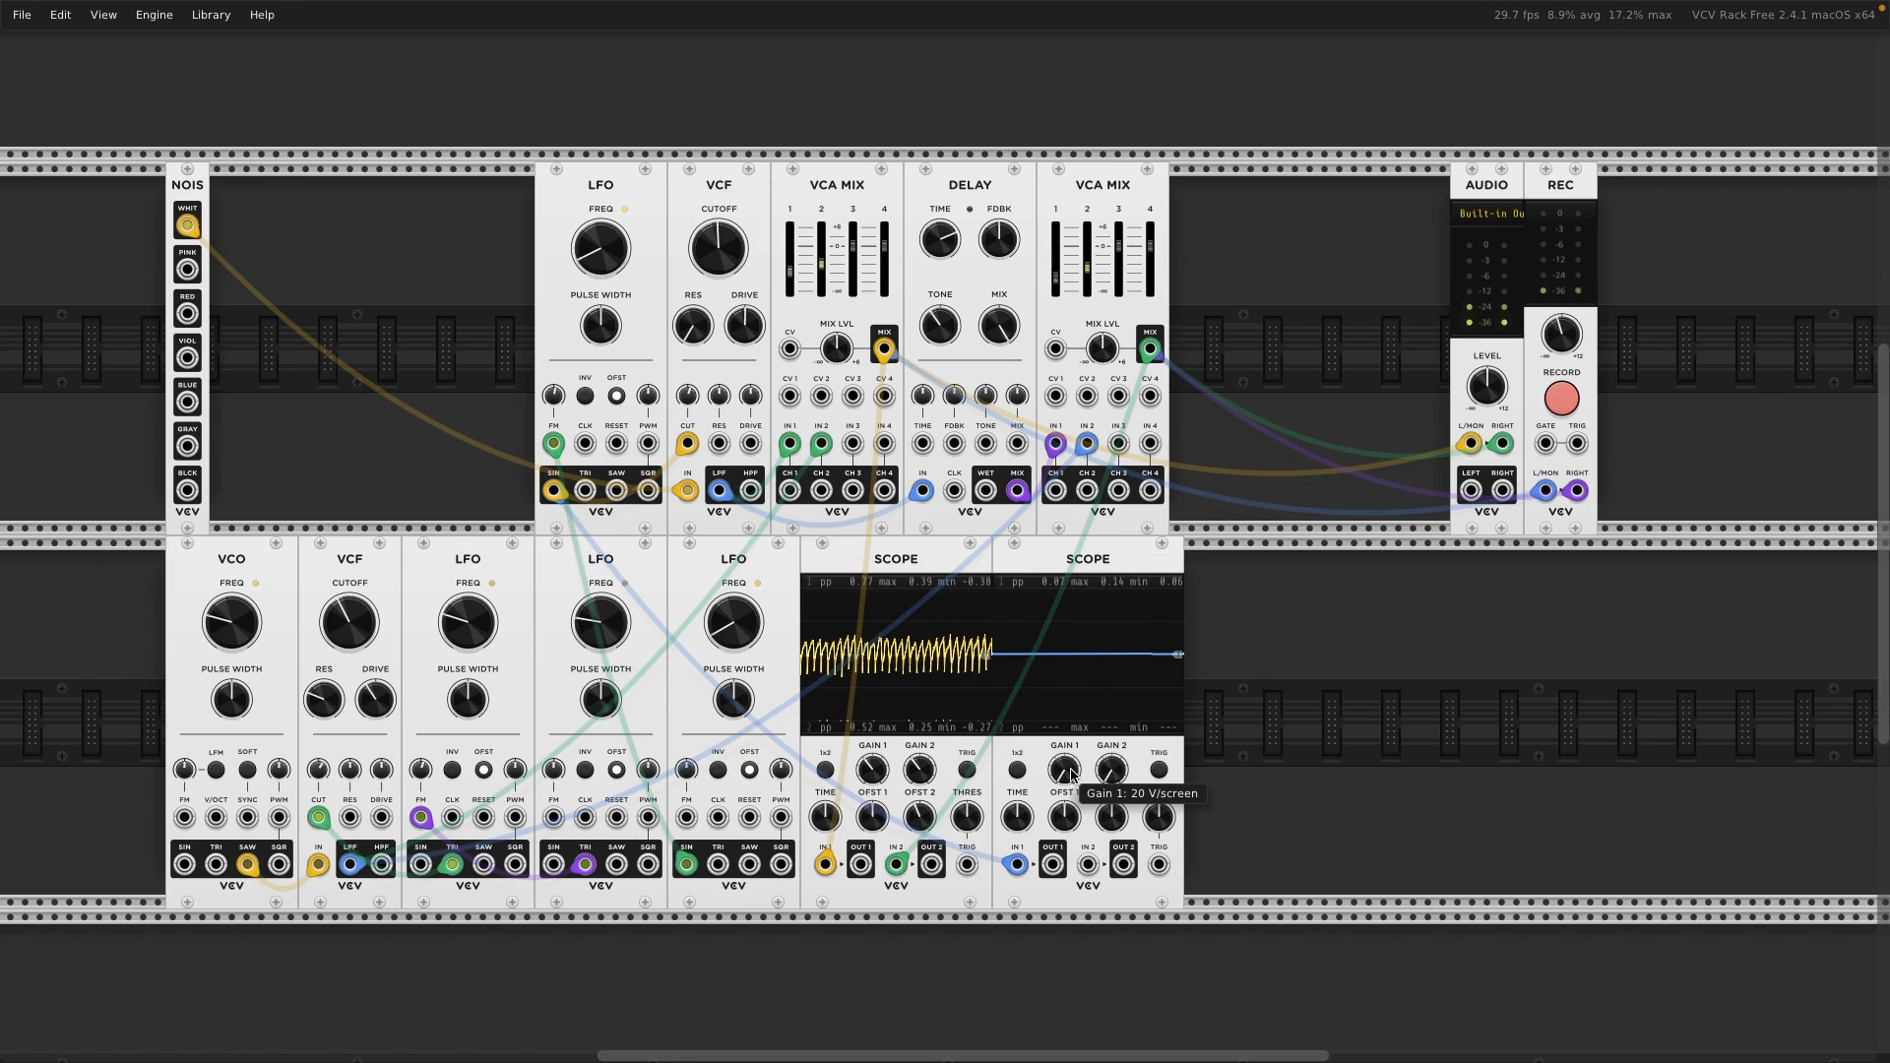
mouse_move(1071, 774)
mouse_down()
mouse_move(1071, 817)
mouse_move(1017, 825)
mouse_move(1017, 879)
mouse_up()
mouse_move(1068, 766)
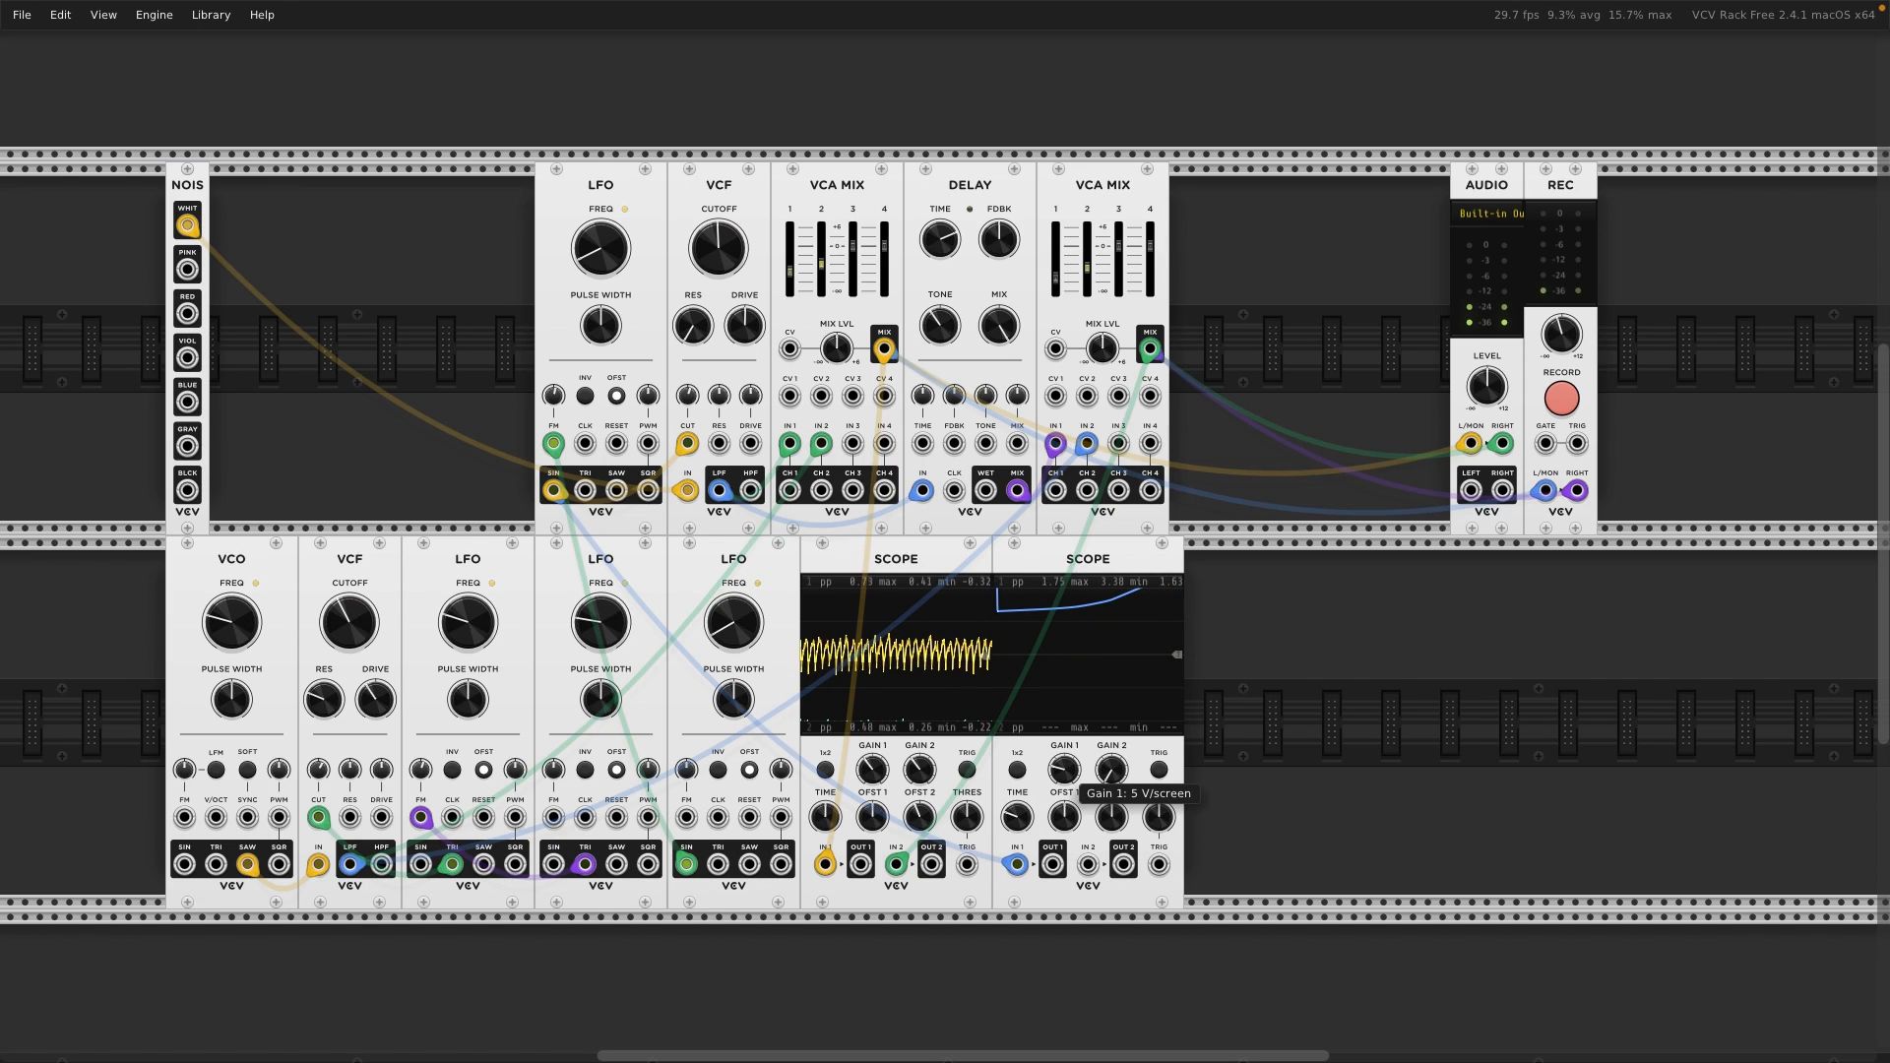
drag(1069, 768, 1070, 769)
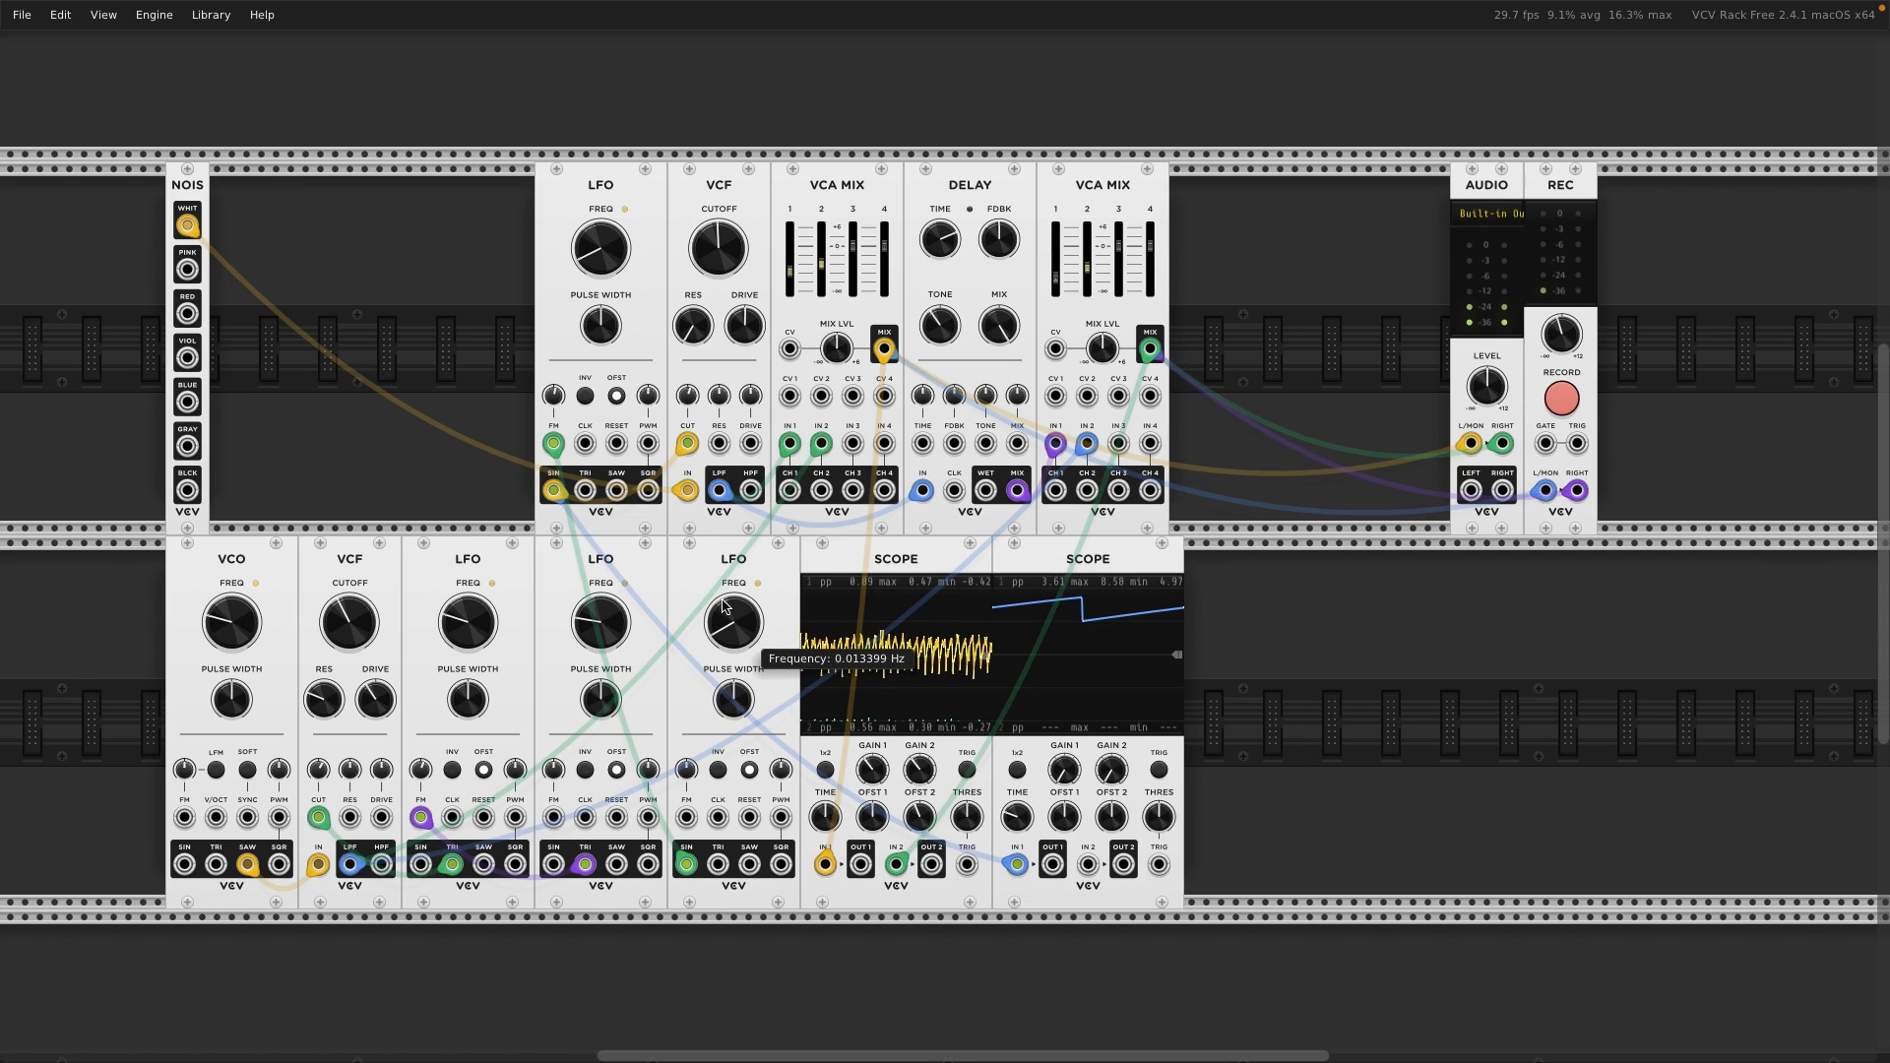
- Lower the frequencies of the first two lower-row LFOs, bringing the first to about 0.071 Hz
mouse_move(689, 404)
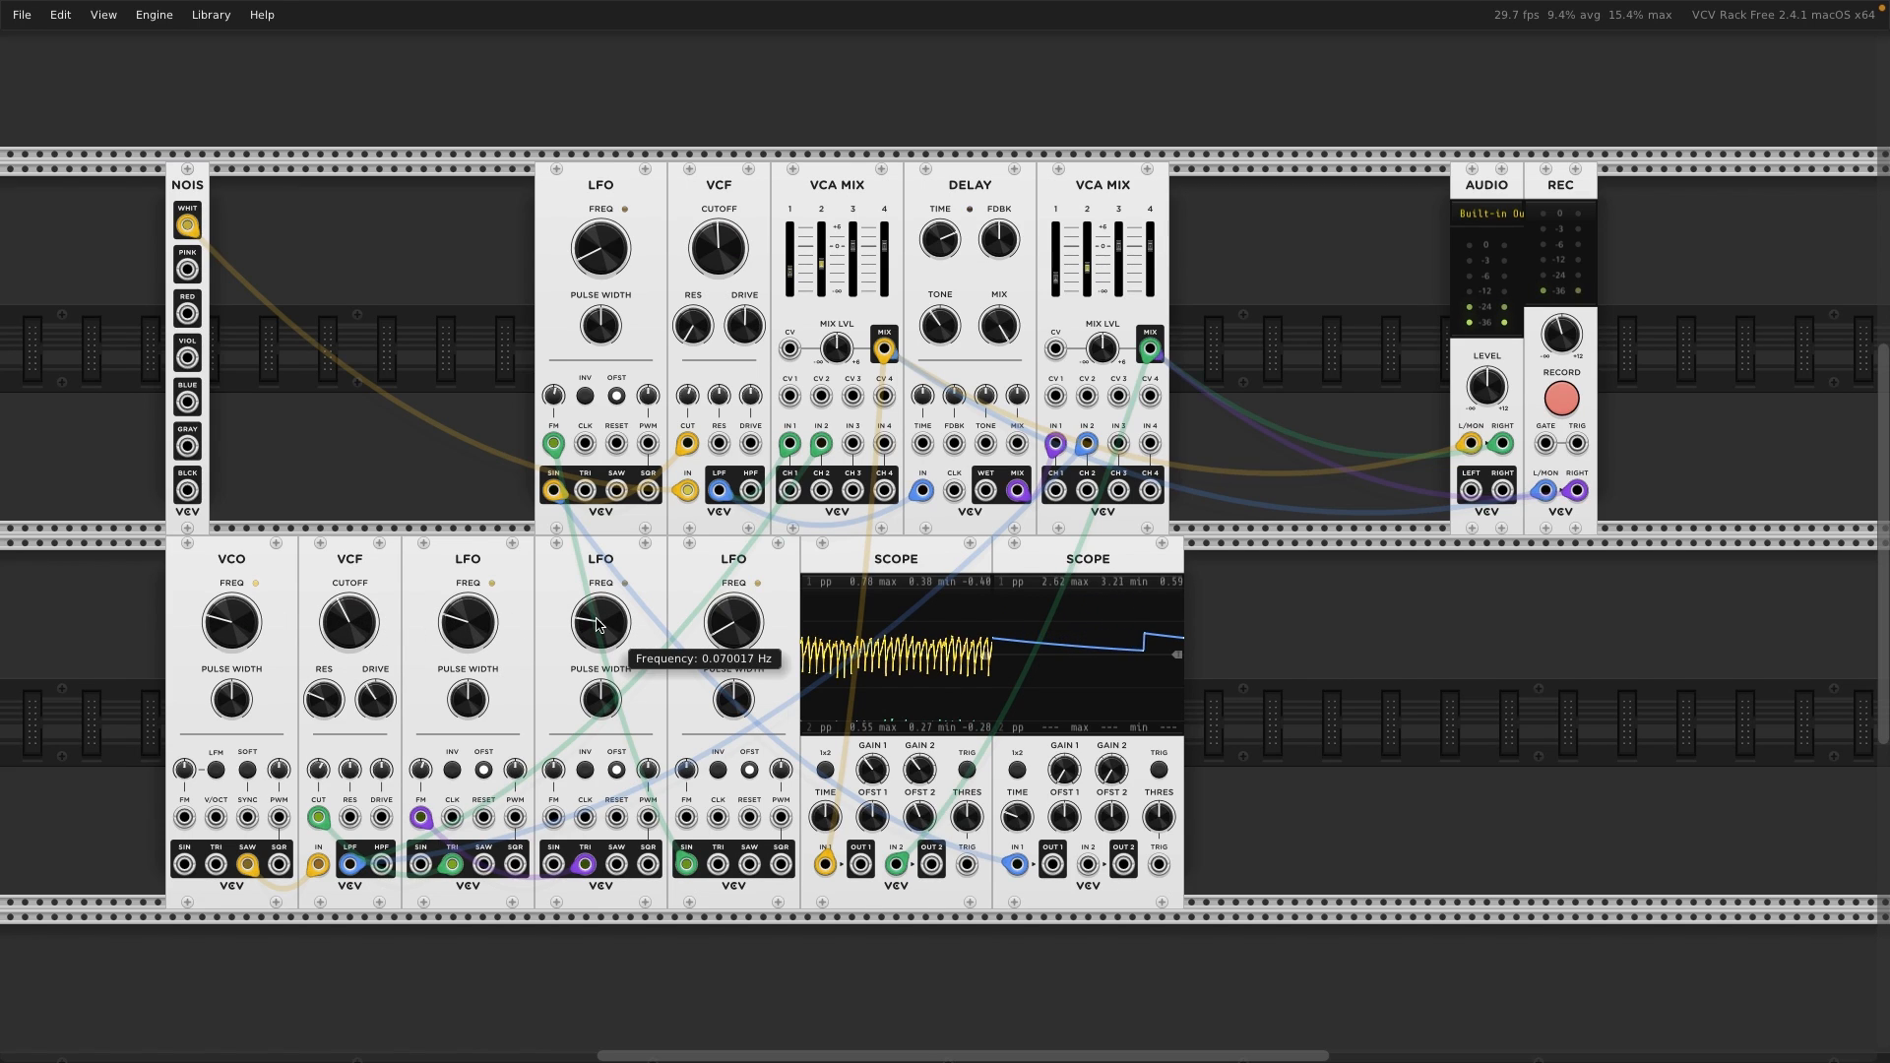
drag(598, 624, 598, 632)
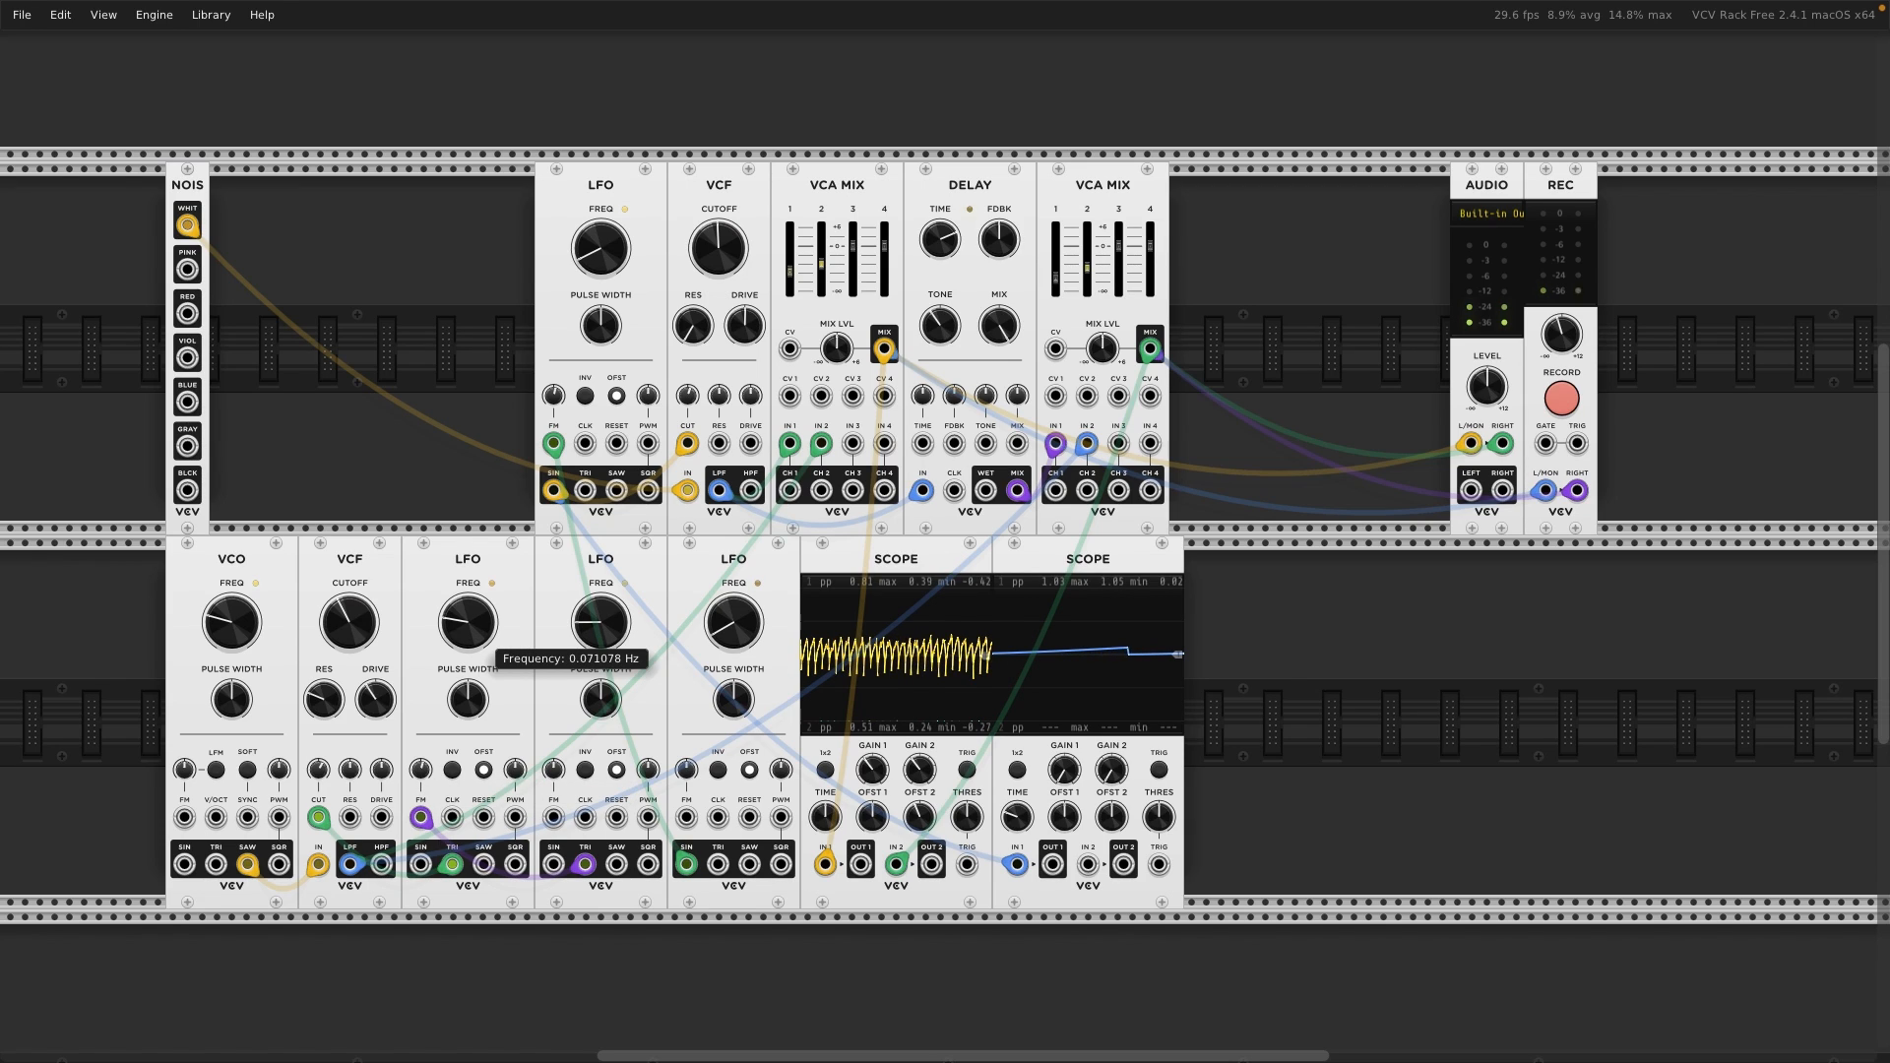
drag(603, 630, 603, 638)
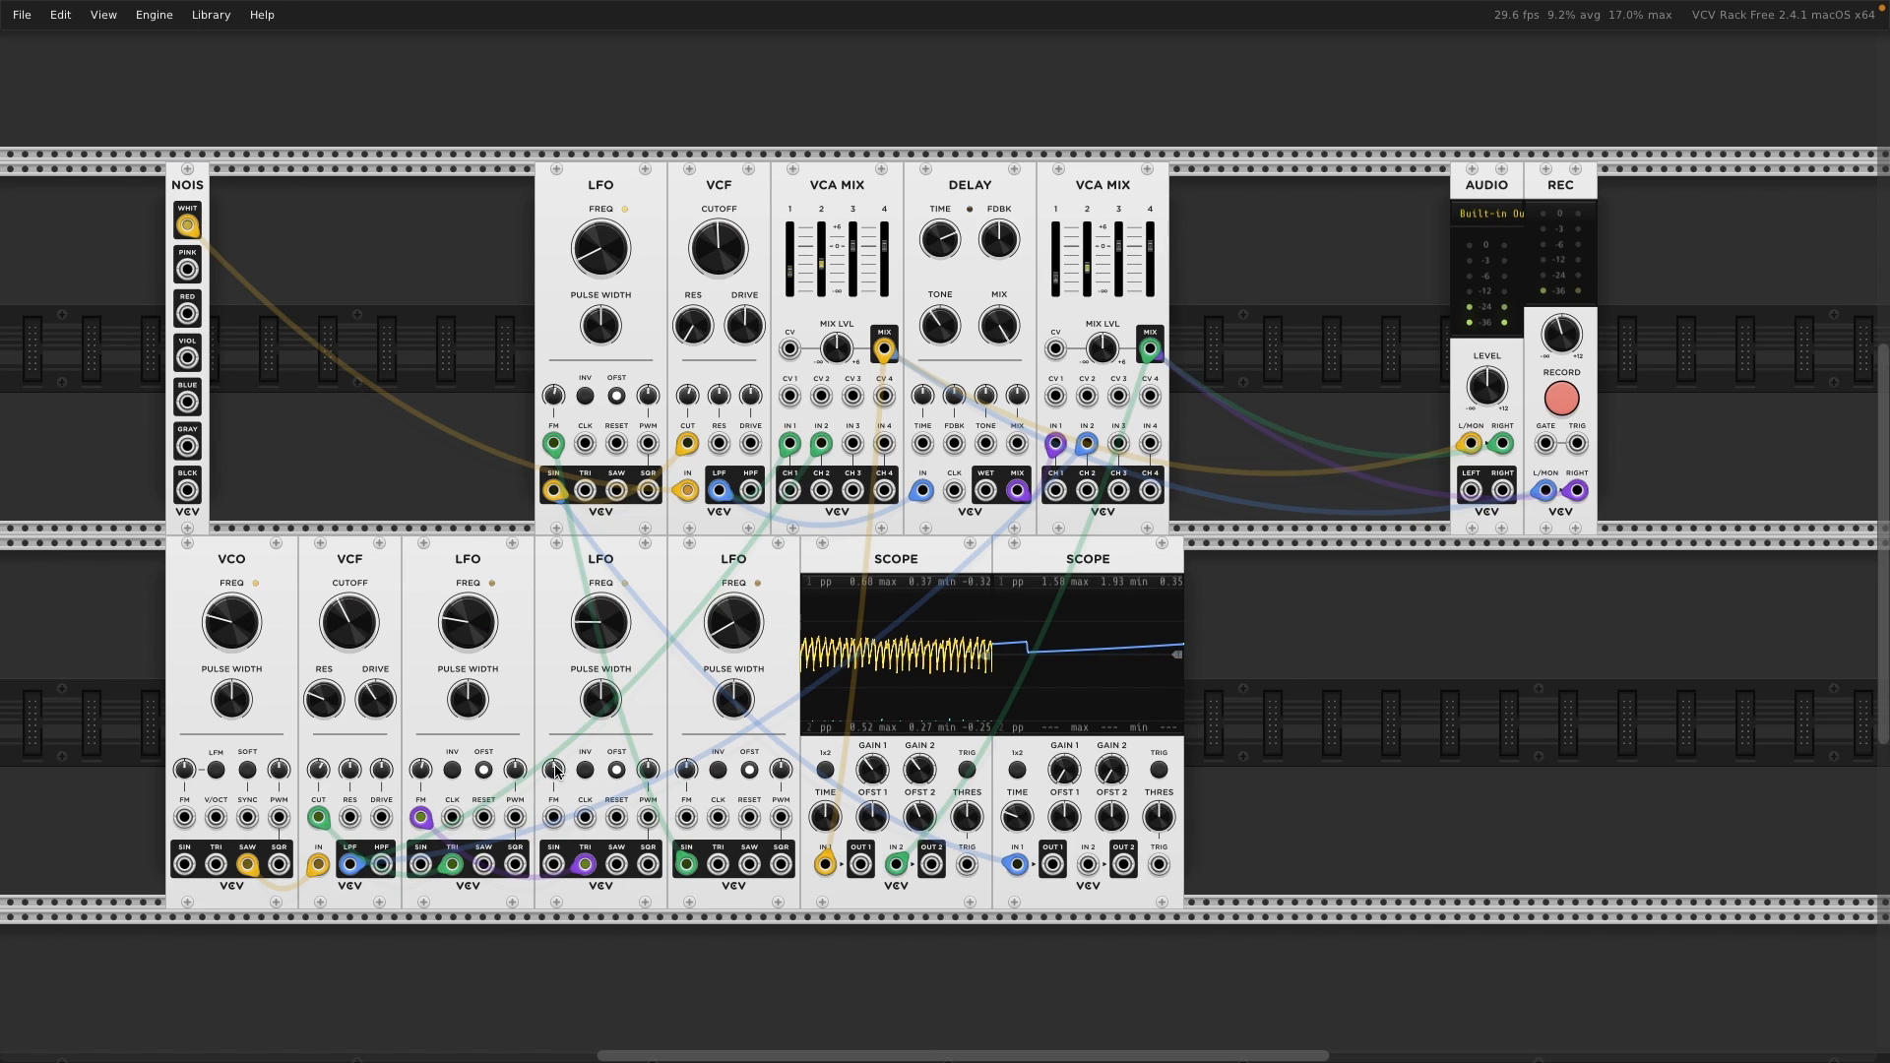
- Adjust the frequency modulation amount on the LFO beside the lower-row VCF
drag(553, 769, 553, 768)
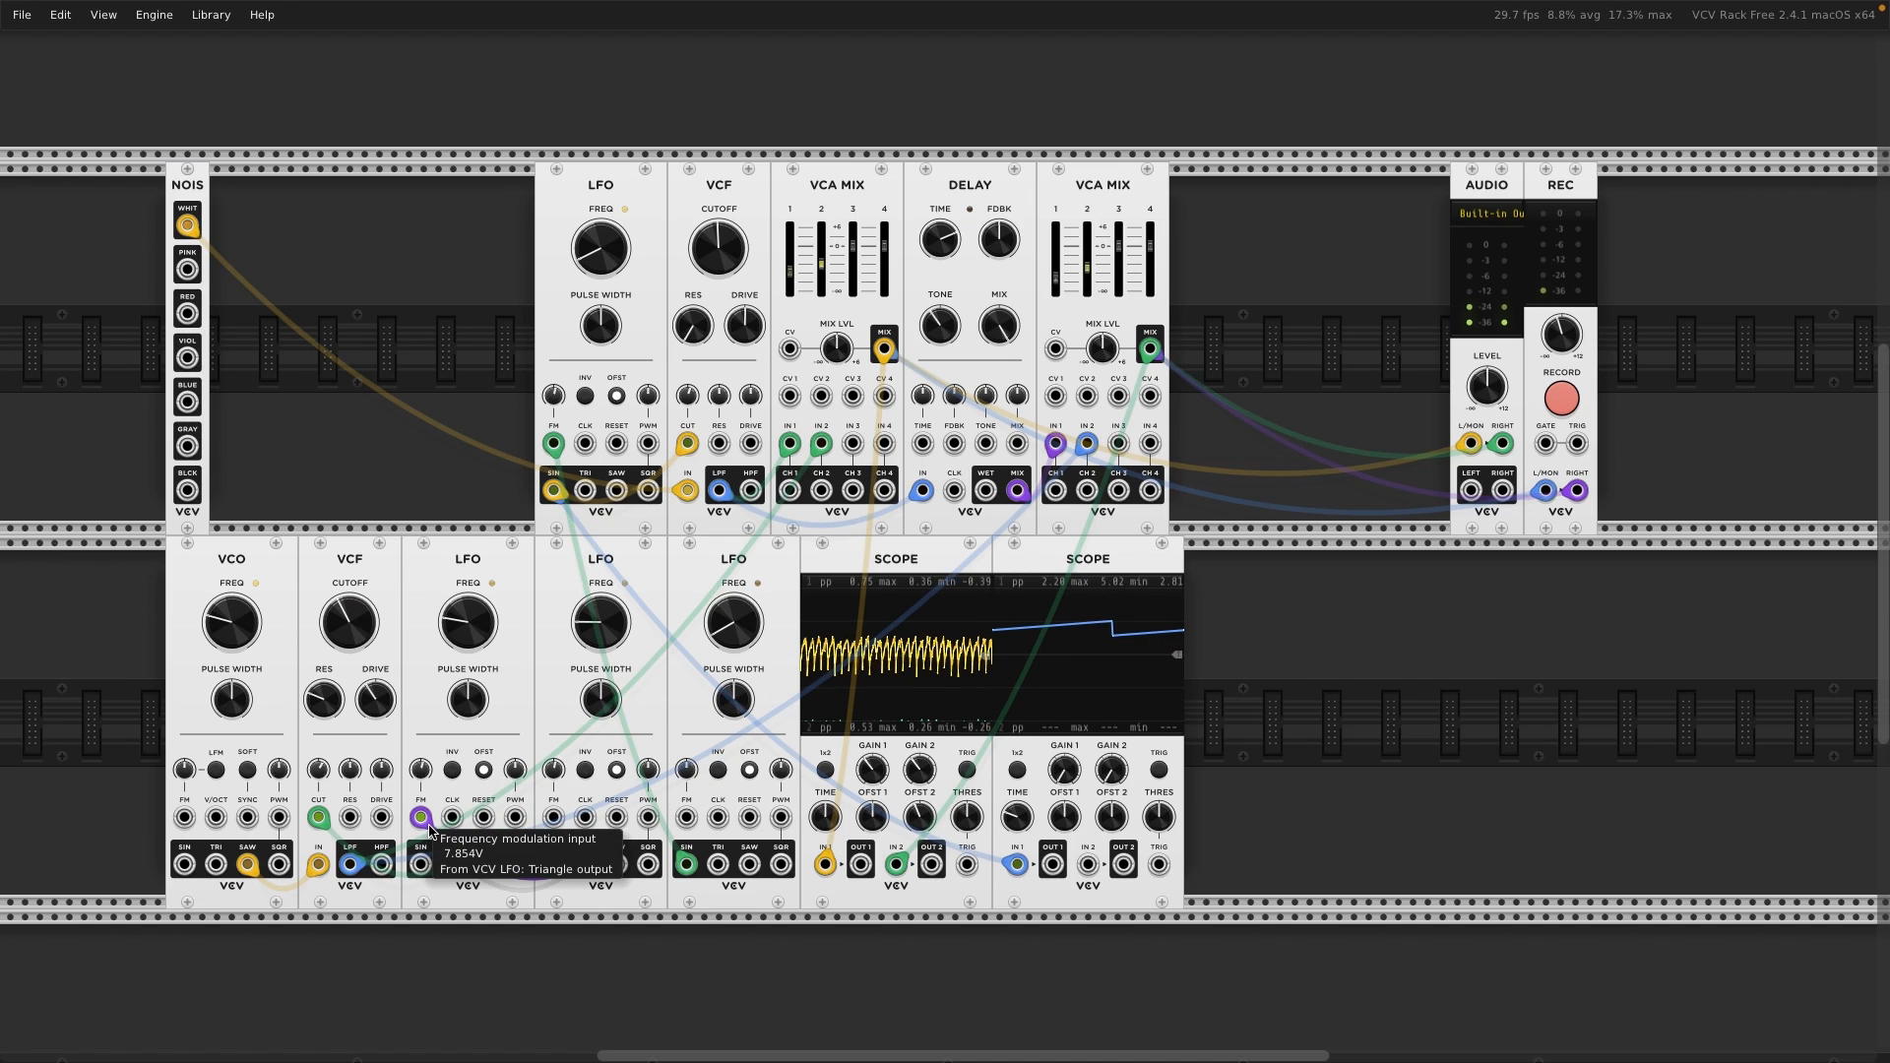
drag(554, 771, 554, 777)
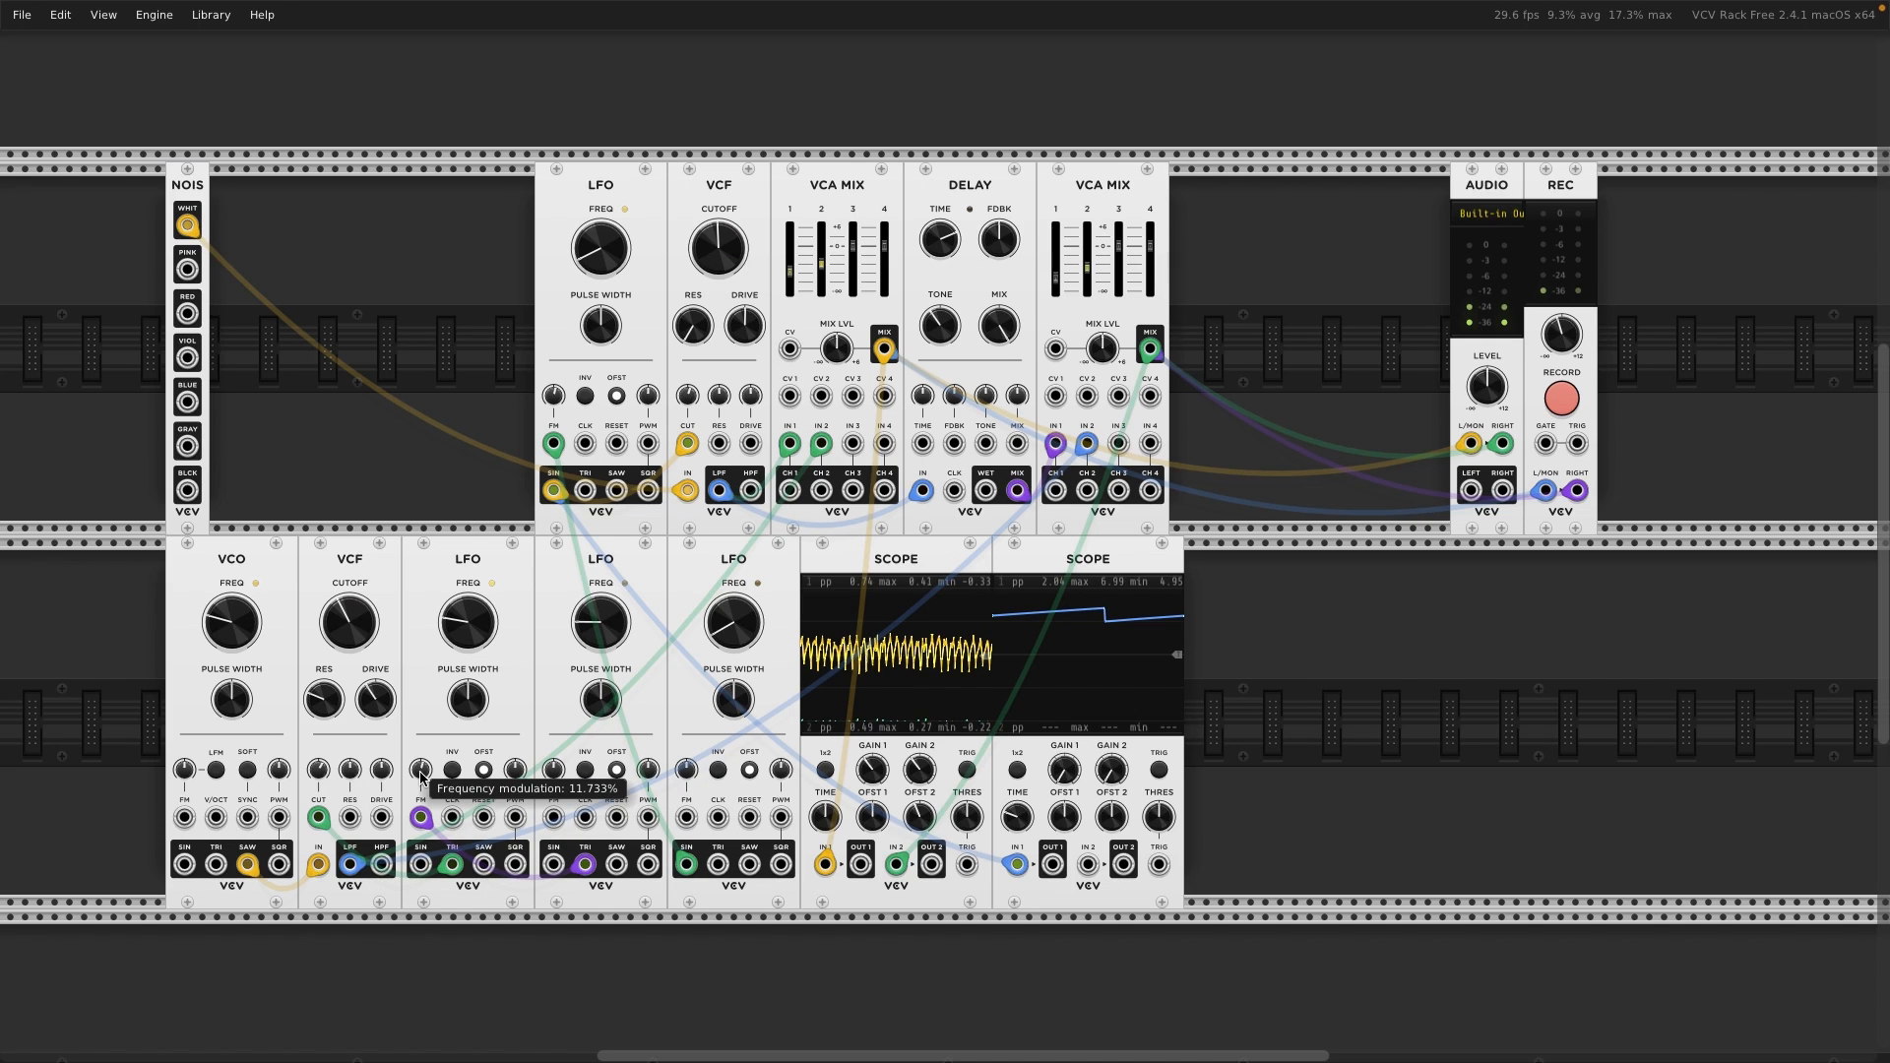
drag(420, 771, 420, 765)
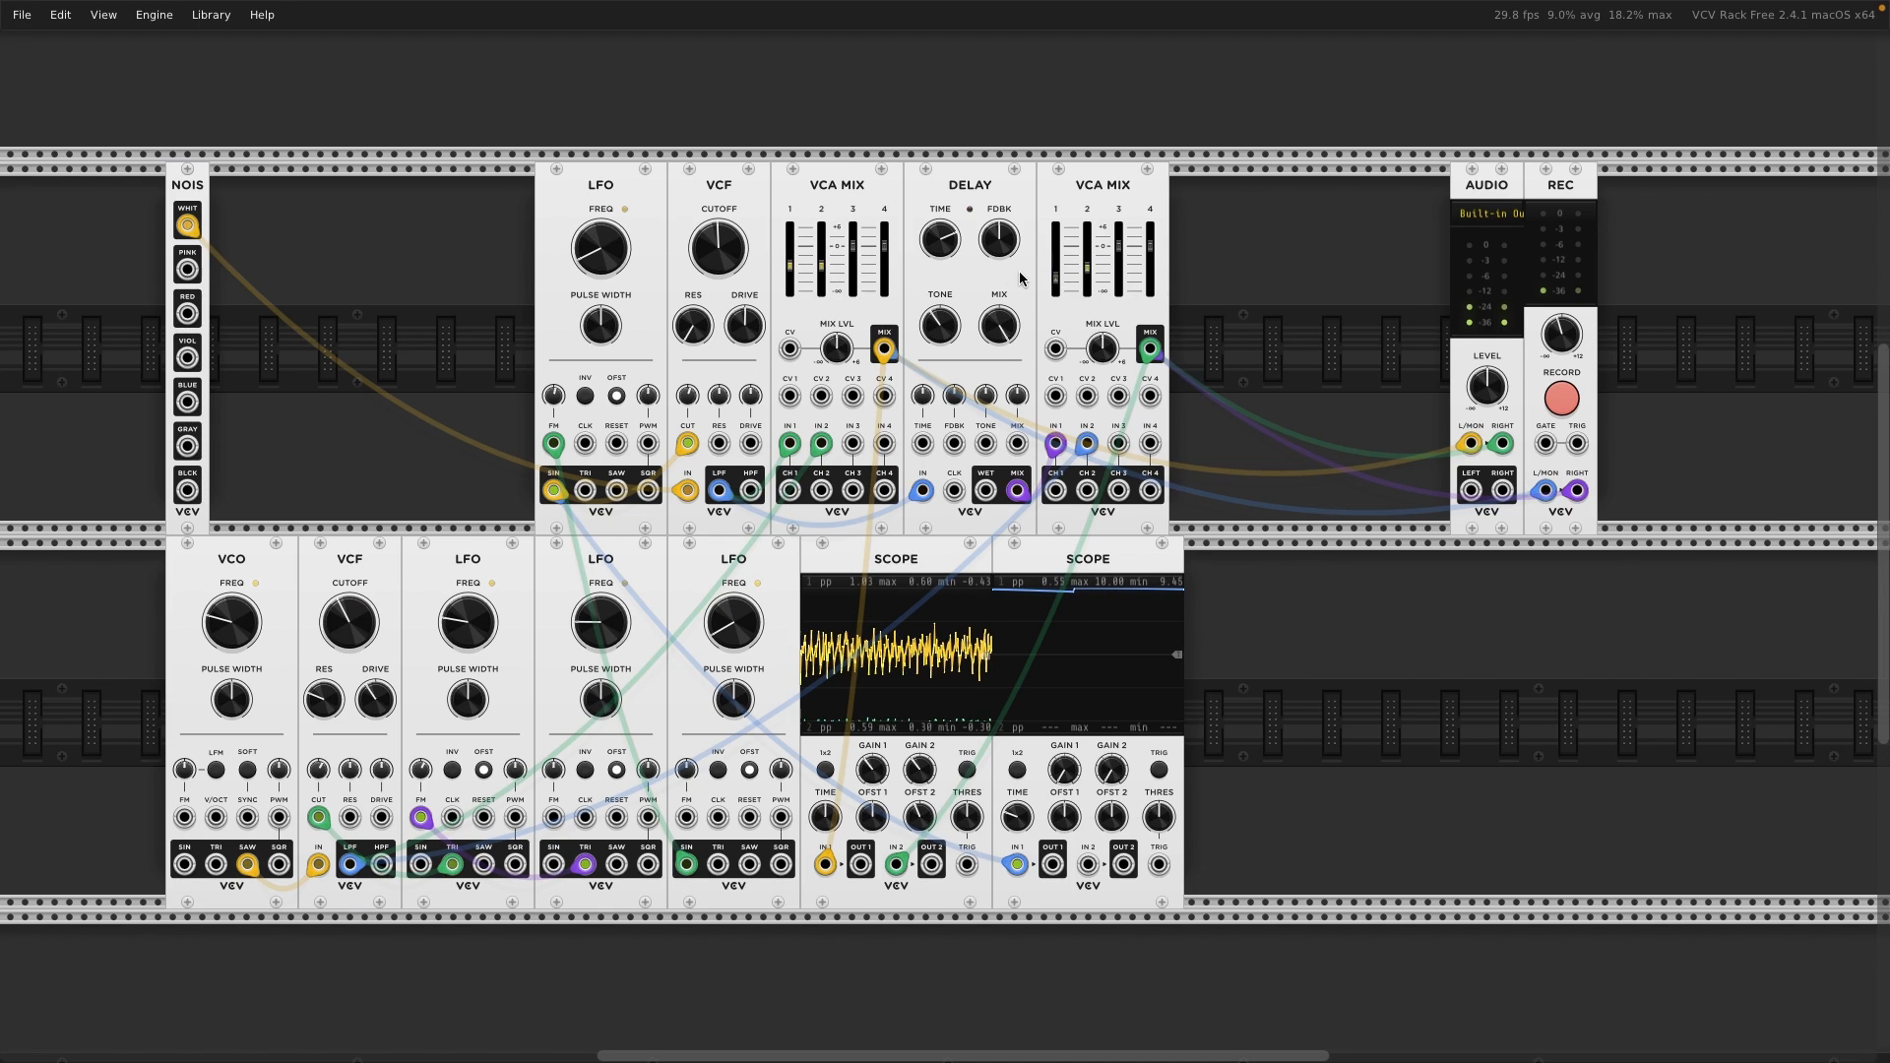
- Set the channel 1 level to -8 dB on both VCA MIX modules
right_click(789, 270)
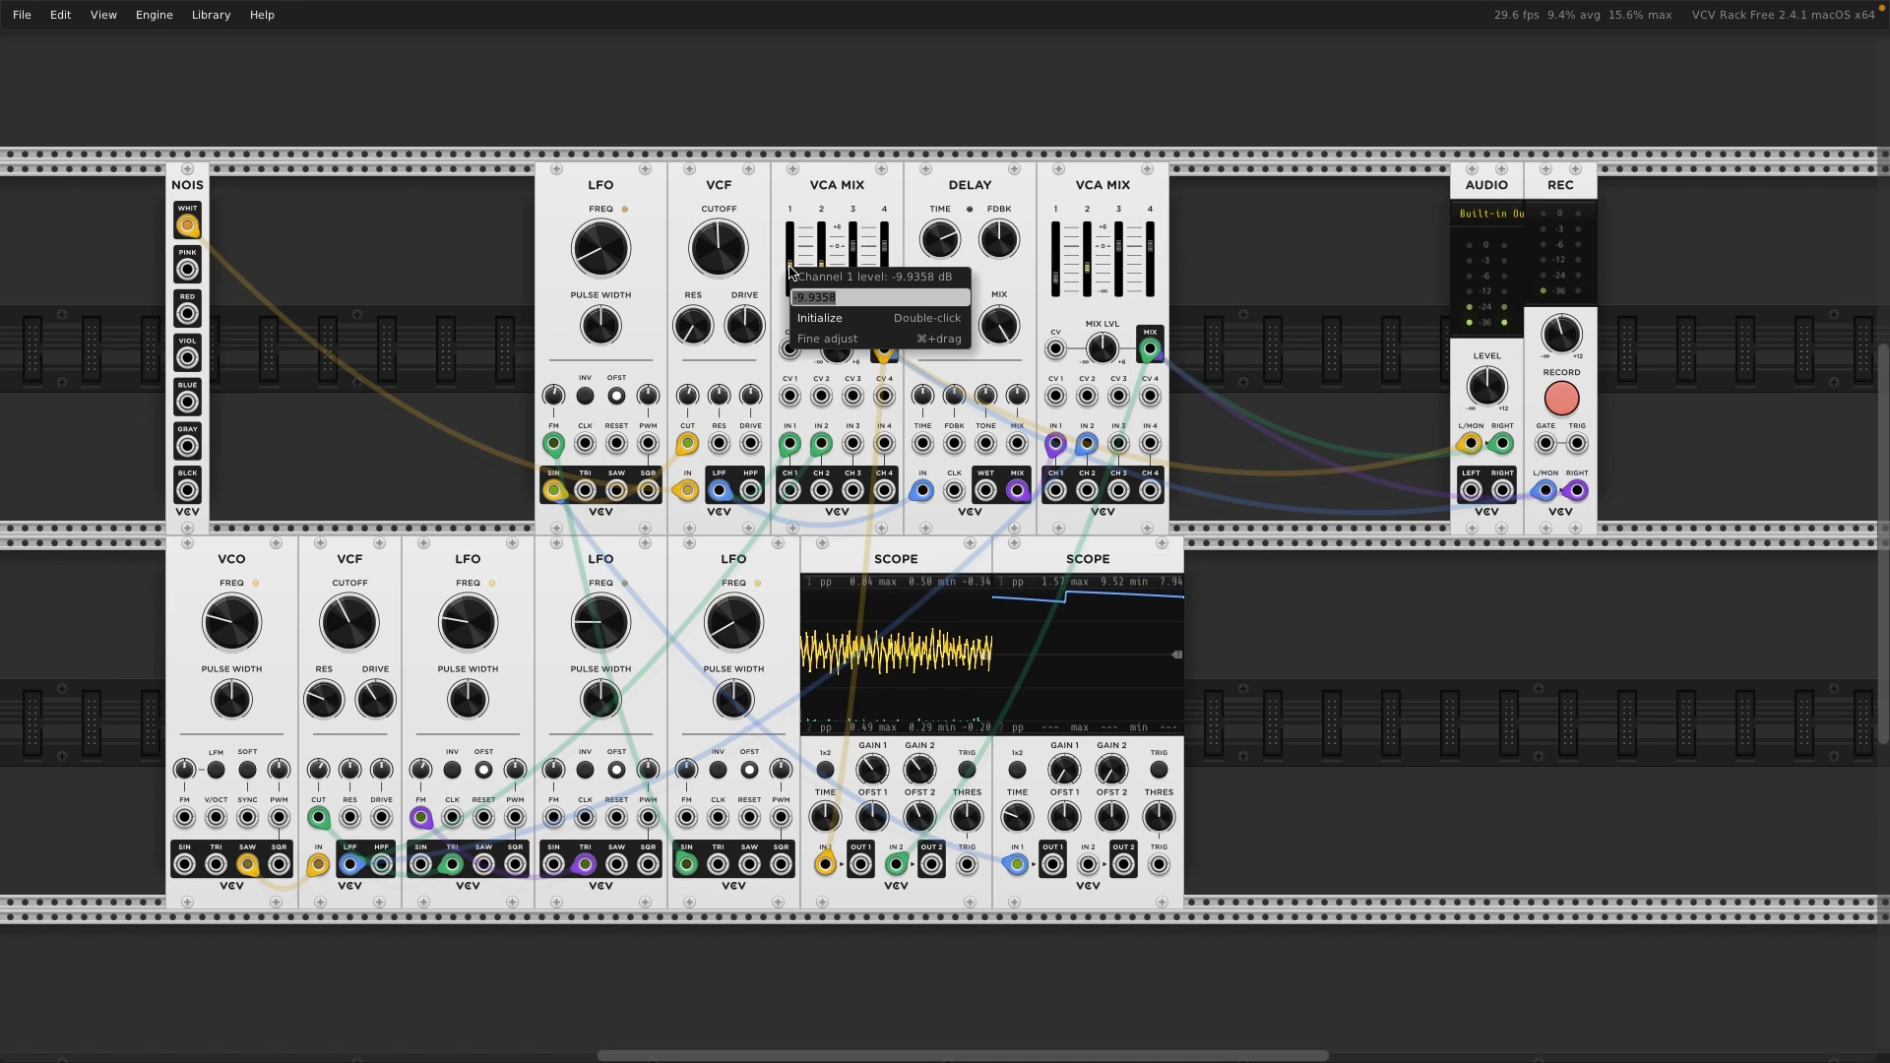
text(-8)
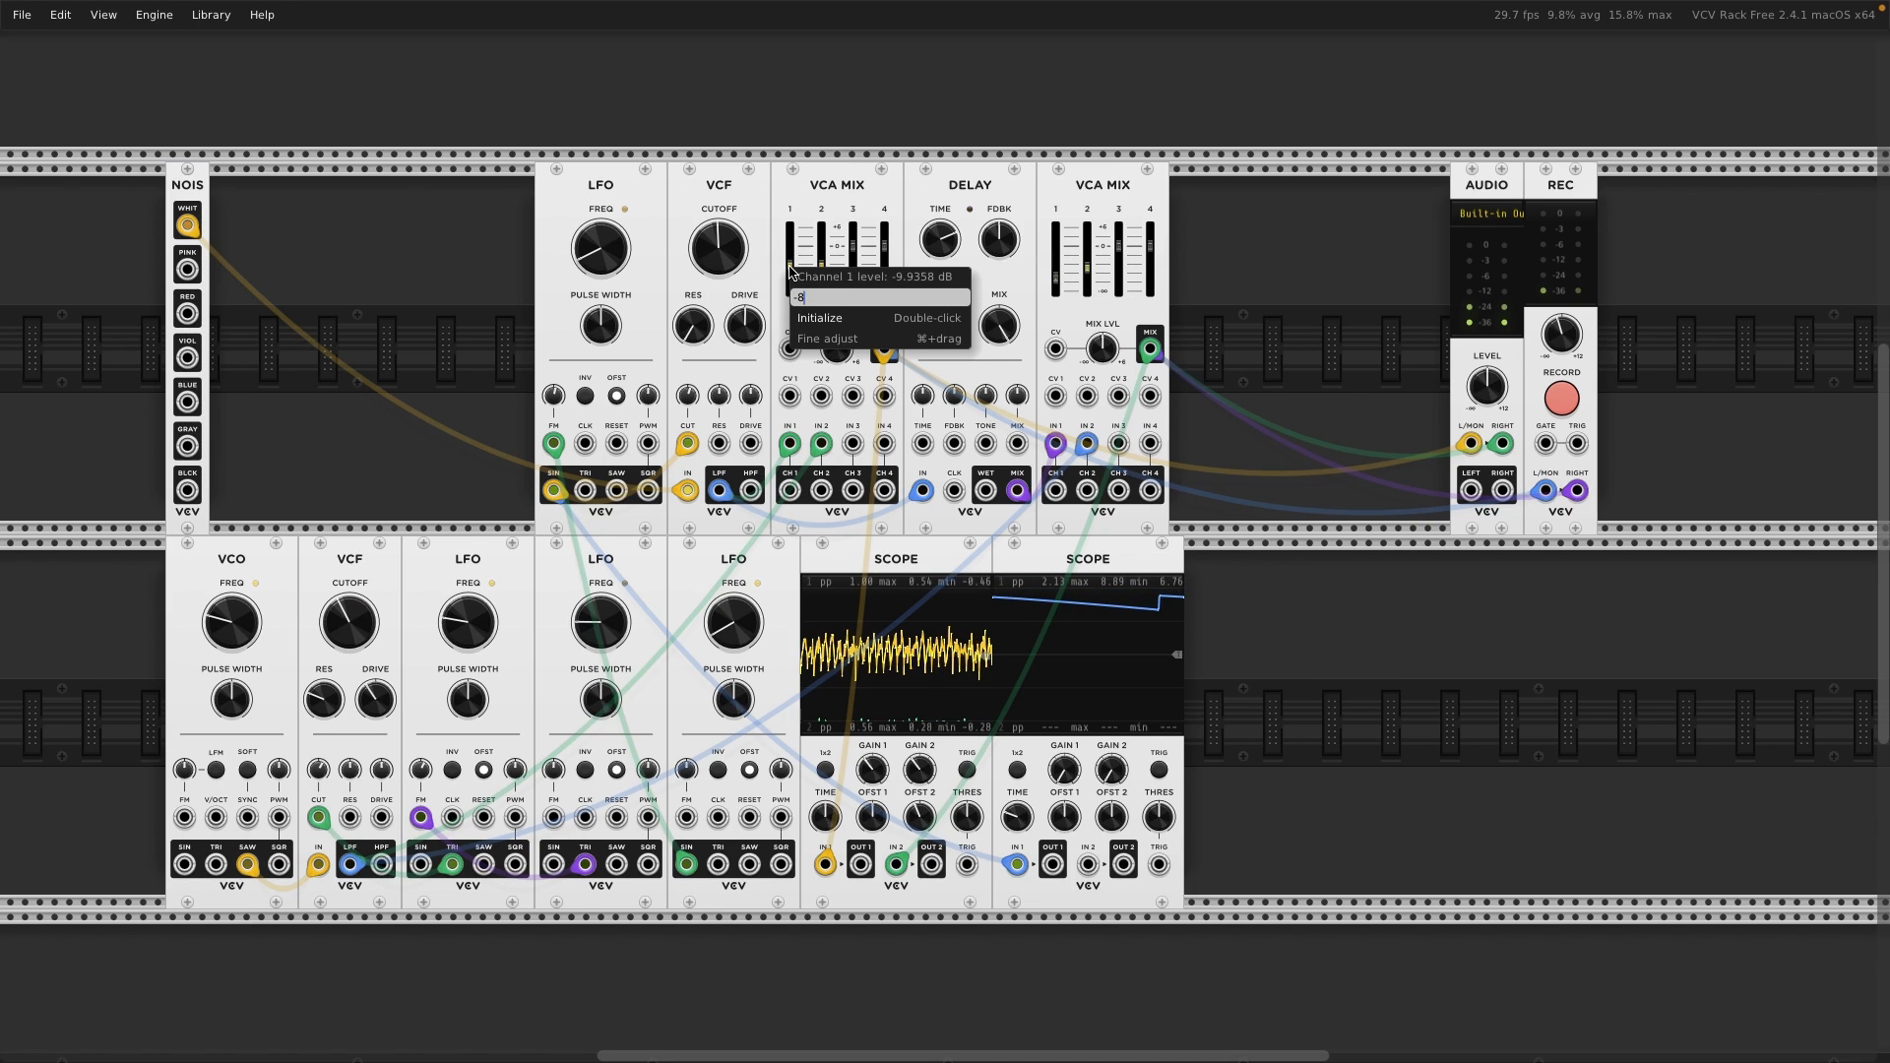
key(Return)
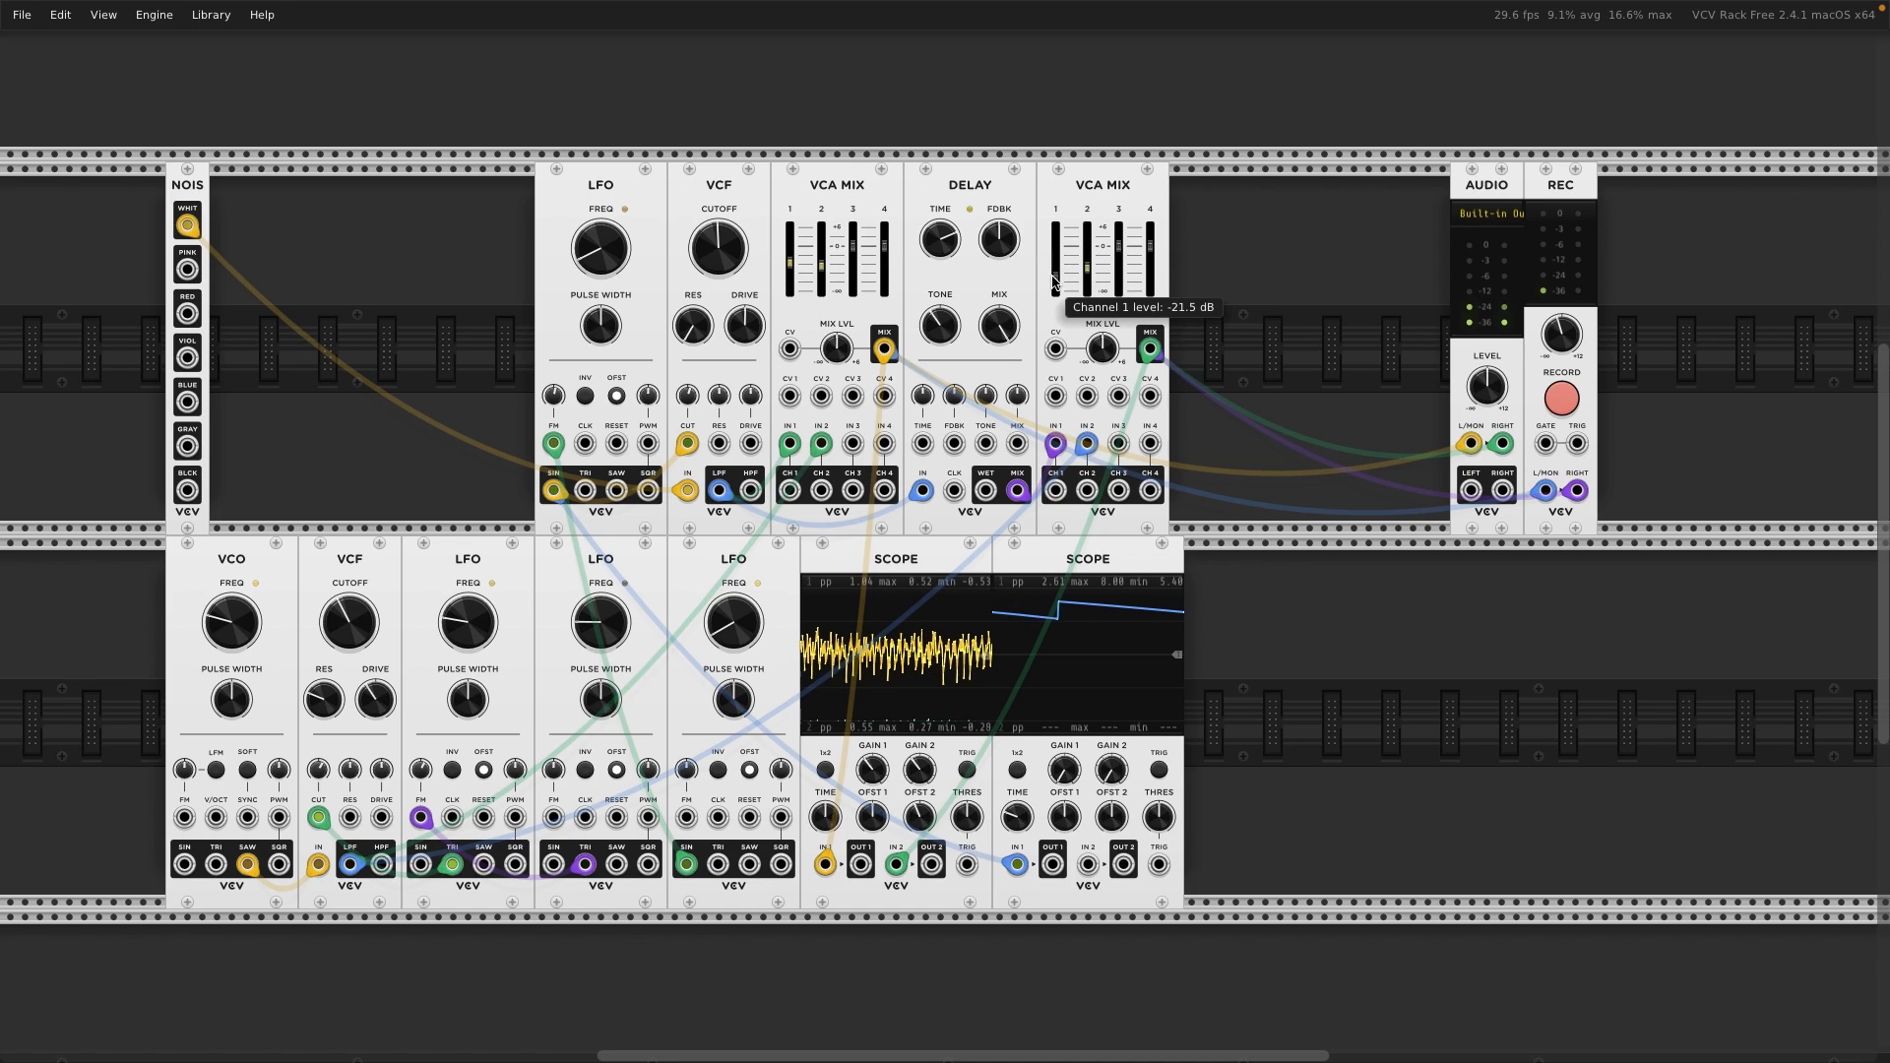
right_click(1056, 281)
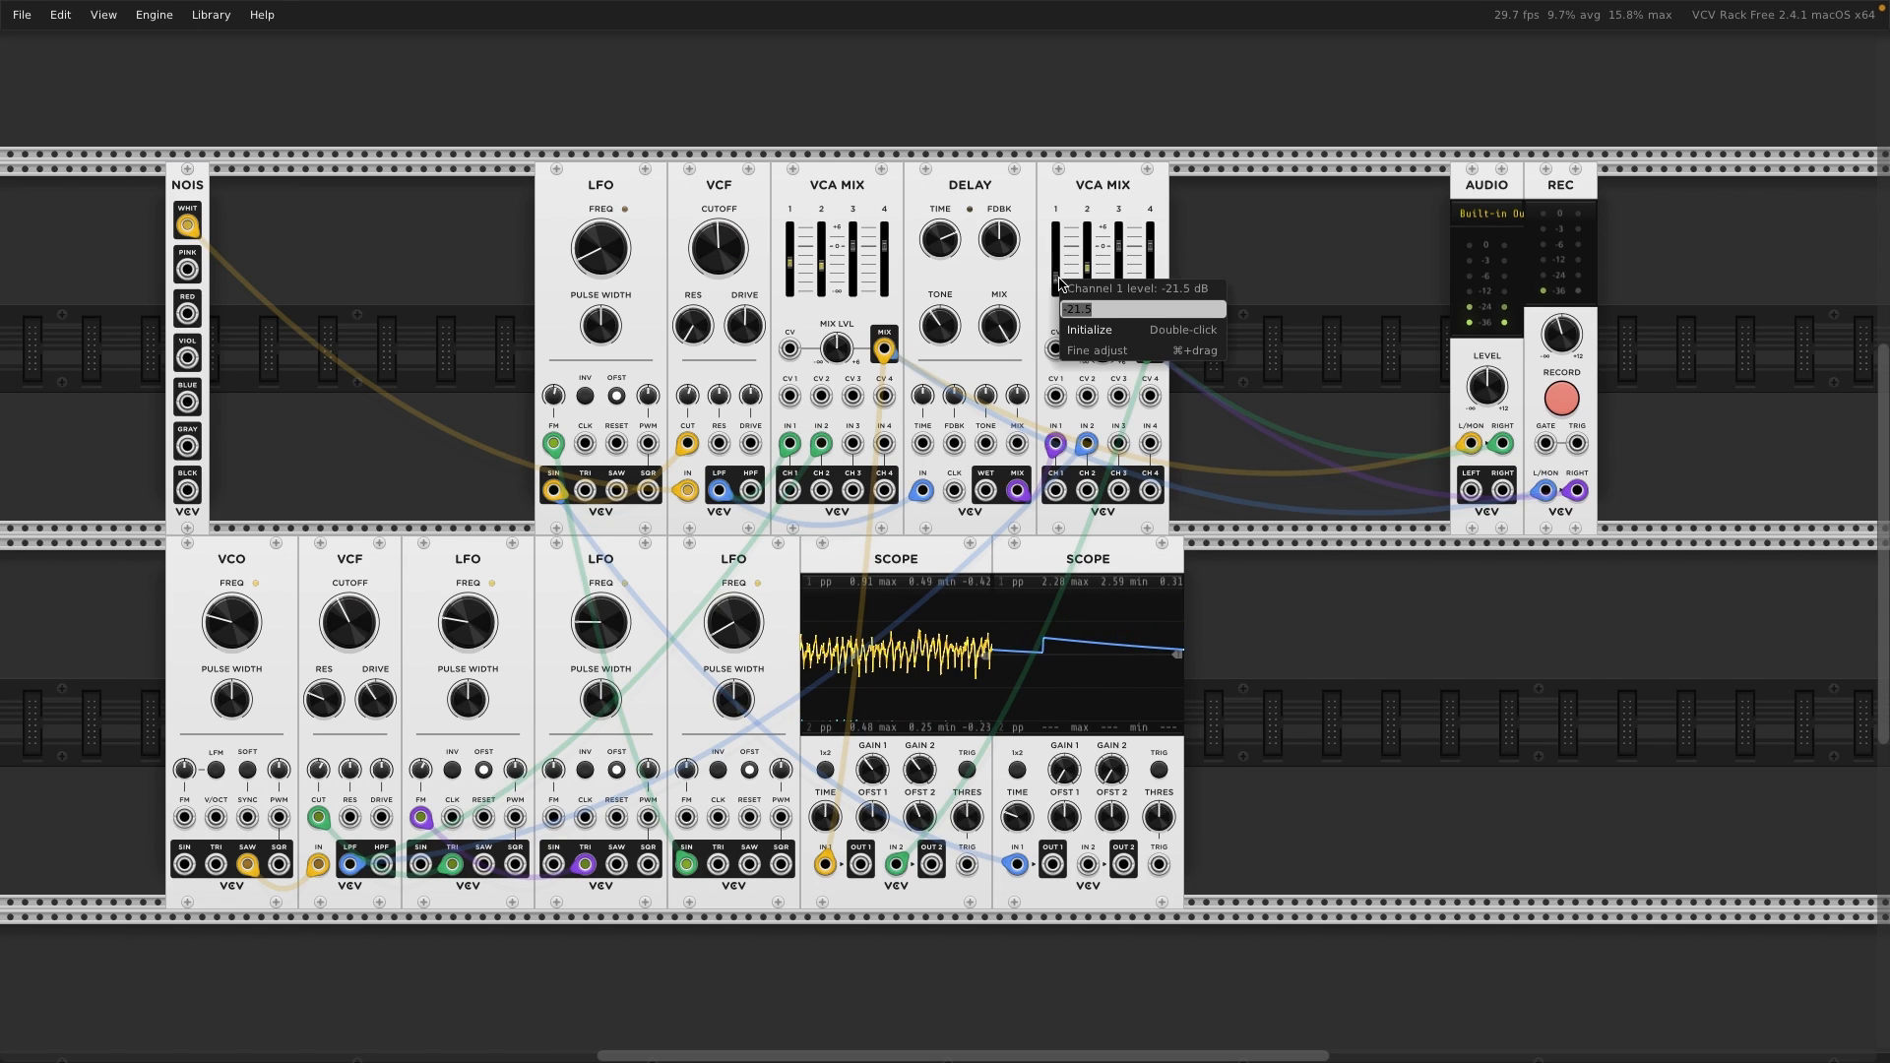
text(-8)
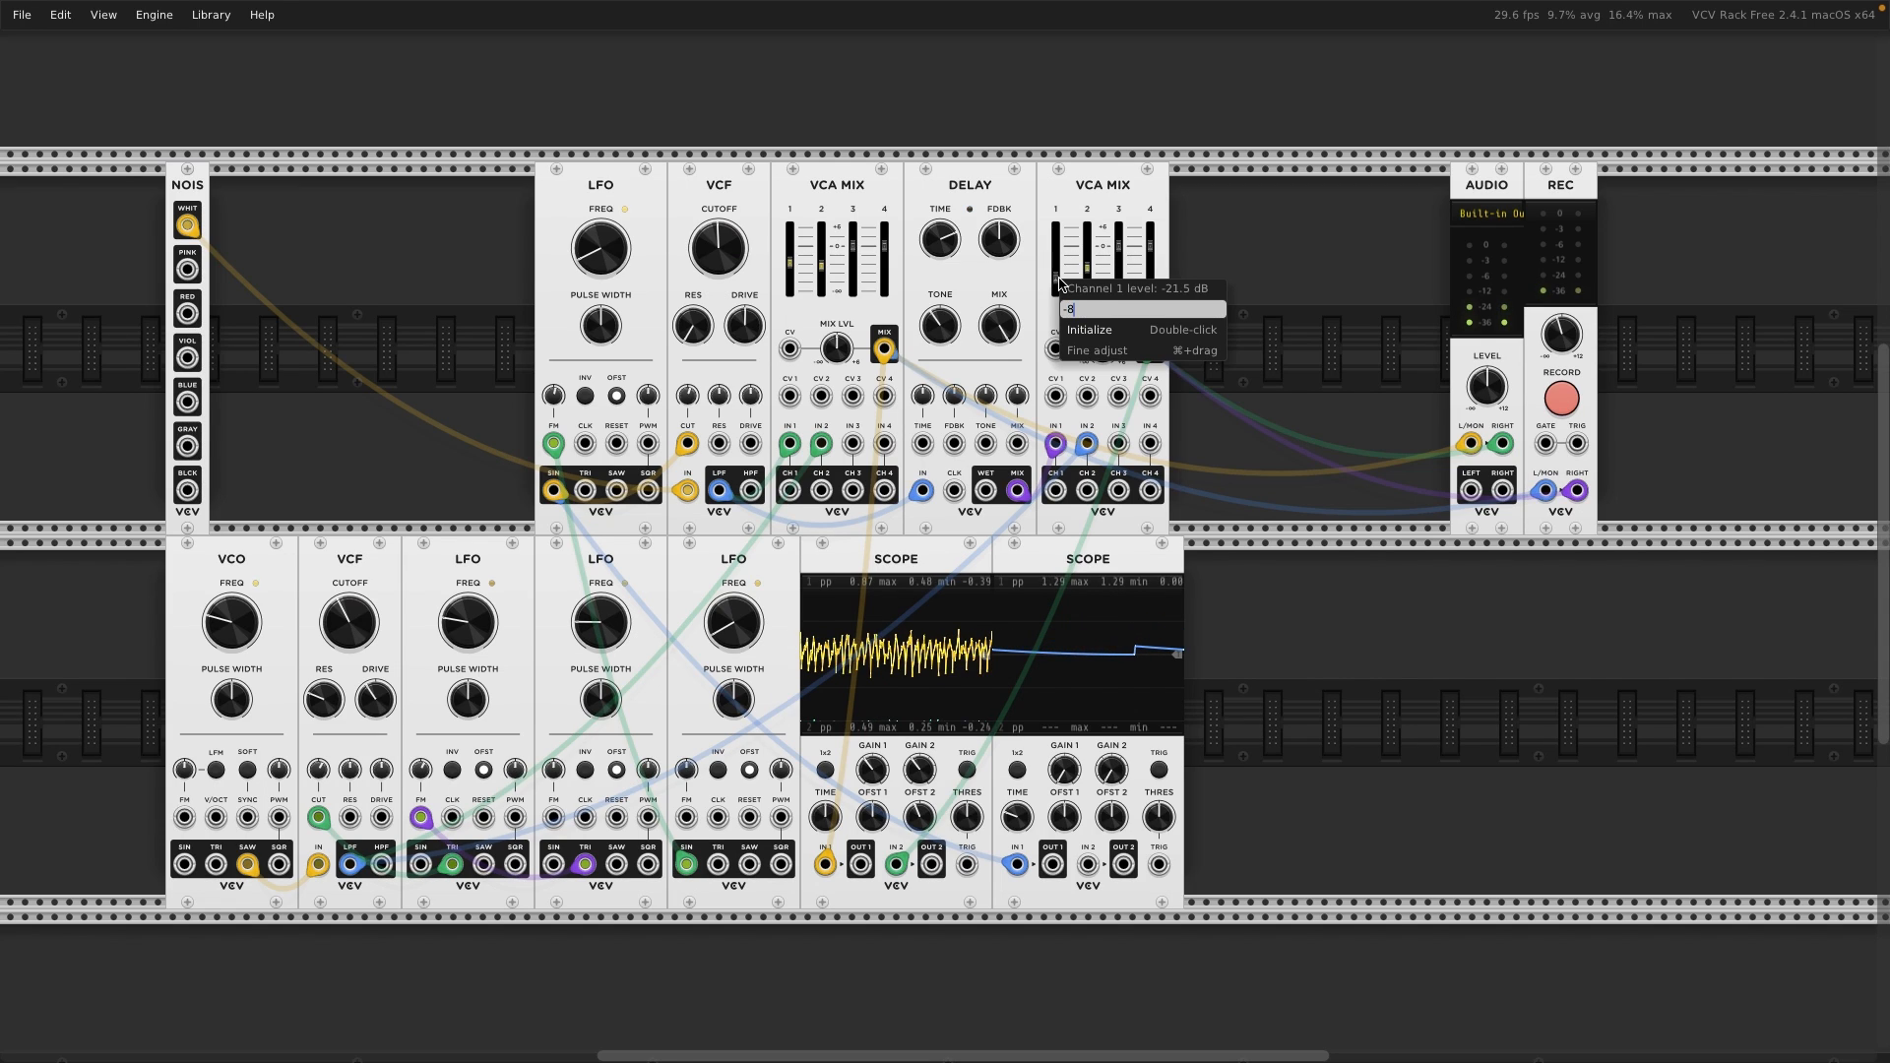
key(Return)
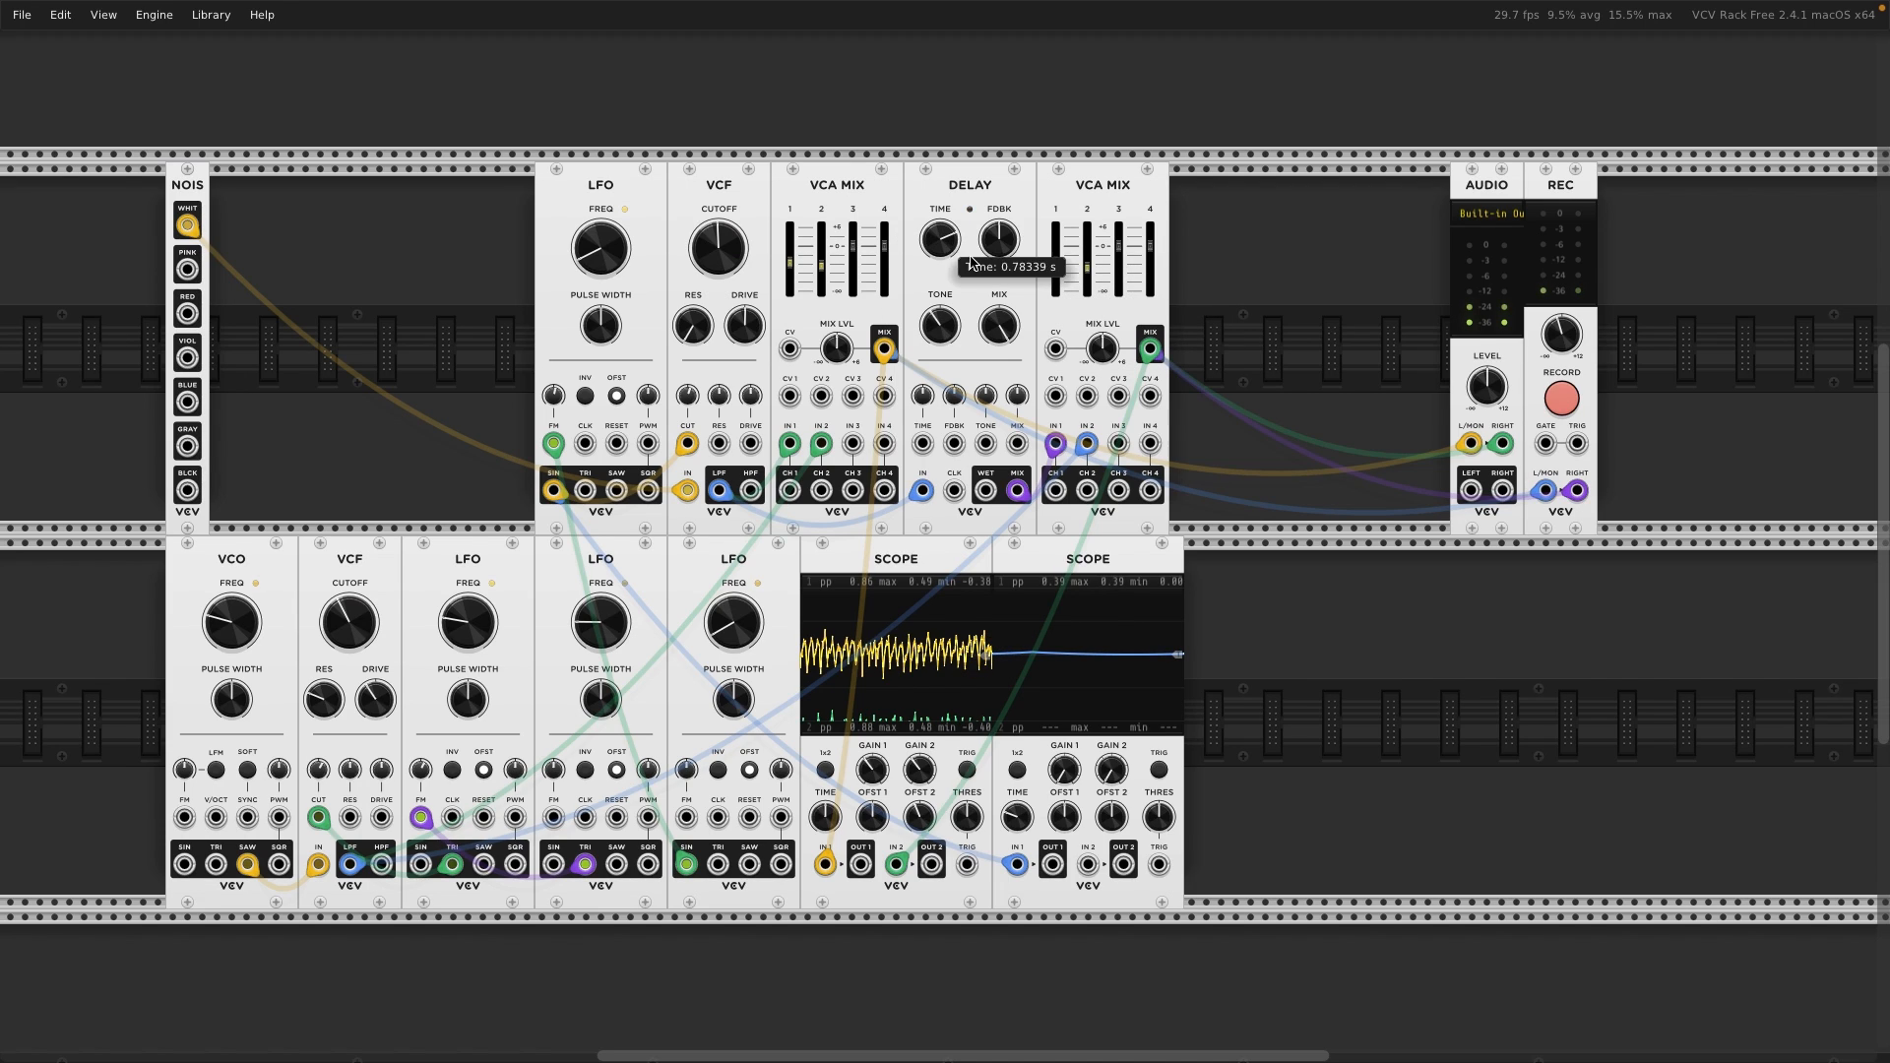
- Check the upper-row VCF and LFO settings and slightly adjust the second VCA MIX's channel 2 level
mouse_move(789, 266)
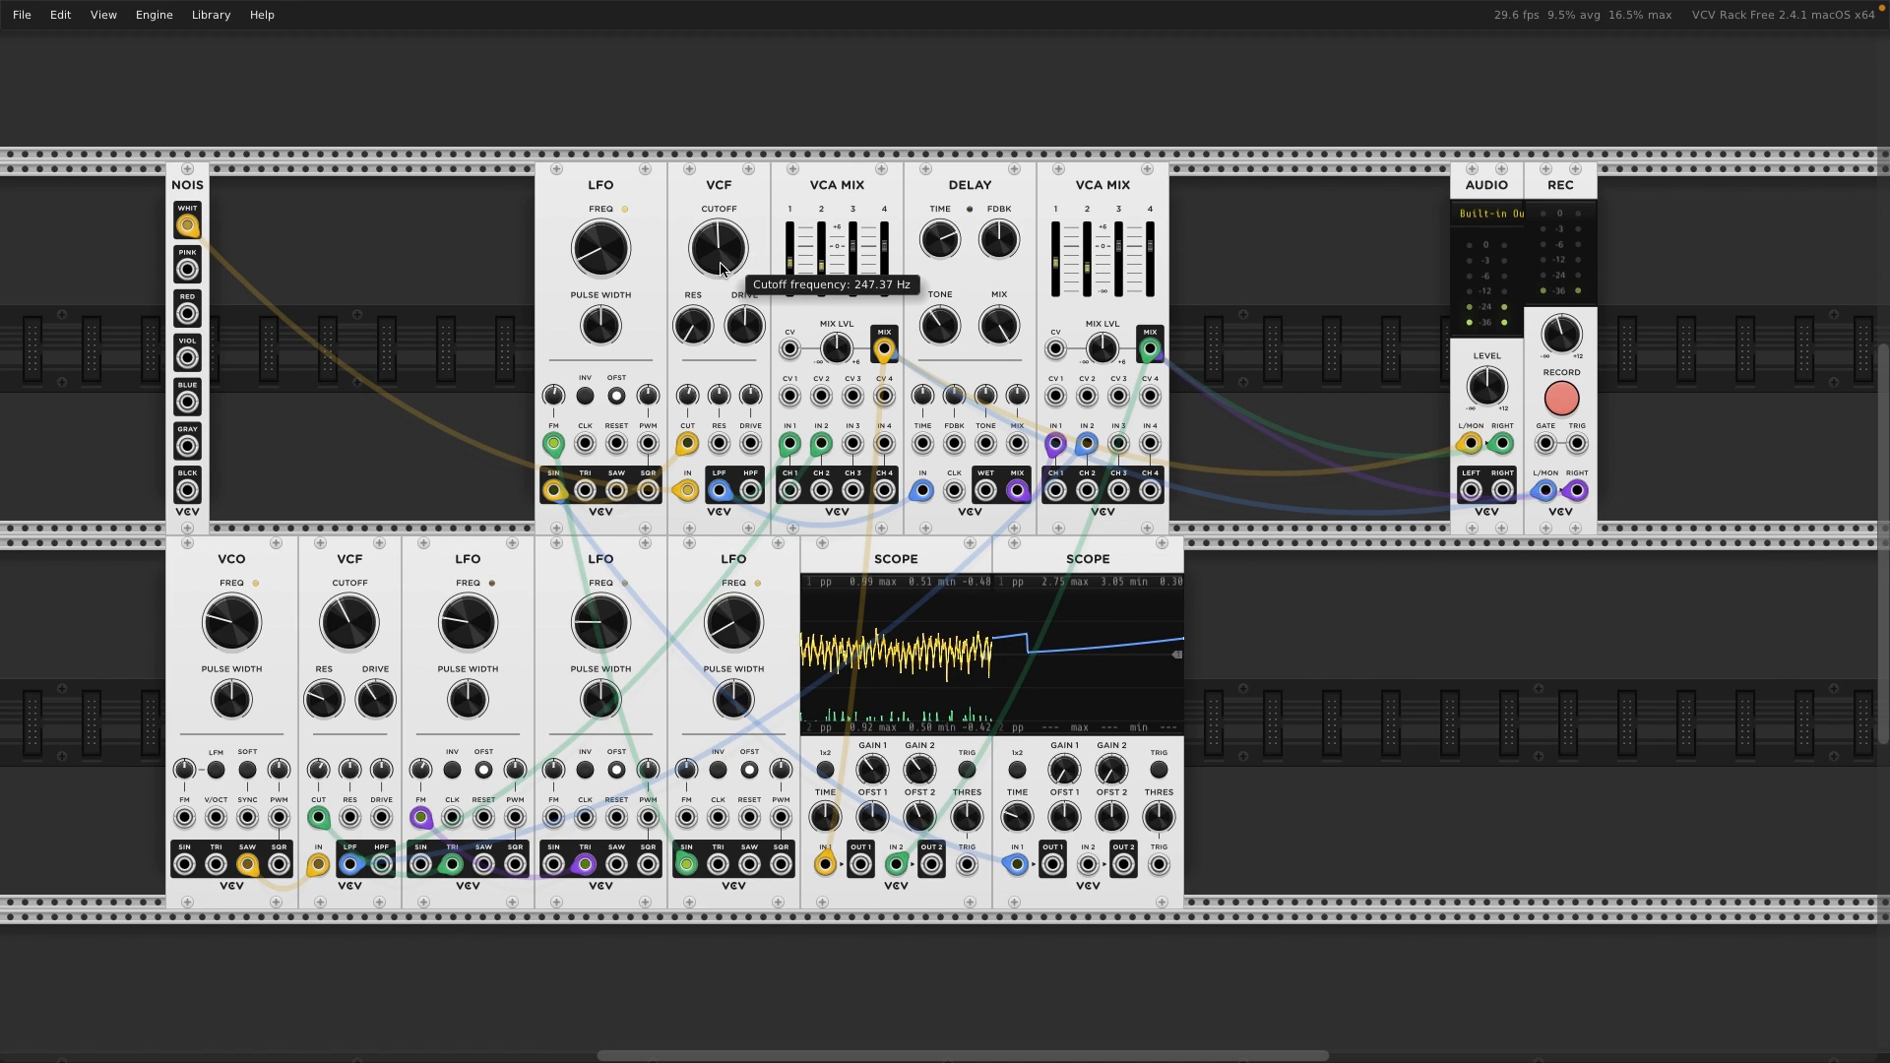
mouse_move(705, 317)
mouse_move(592, 264)
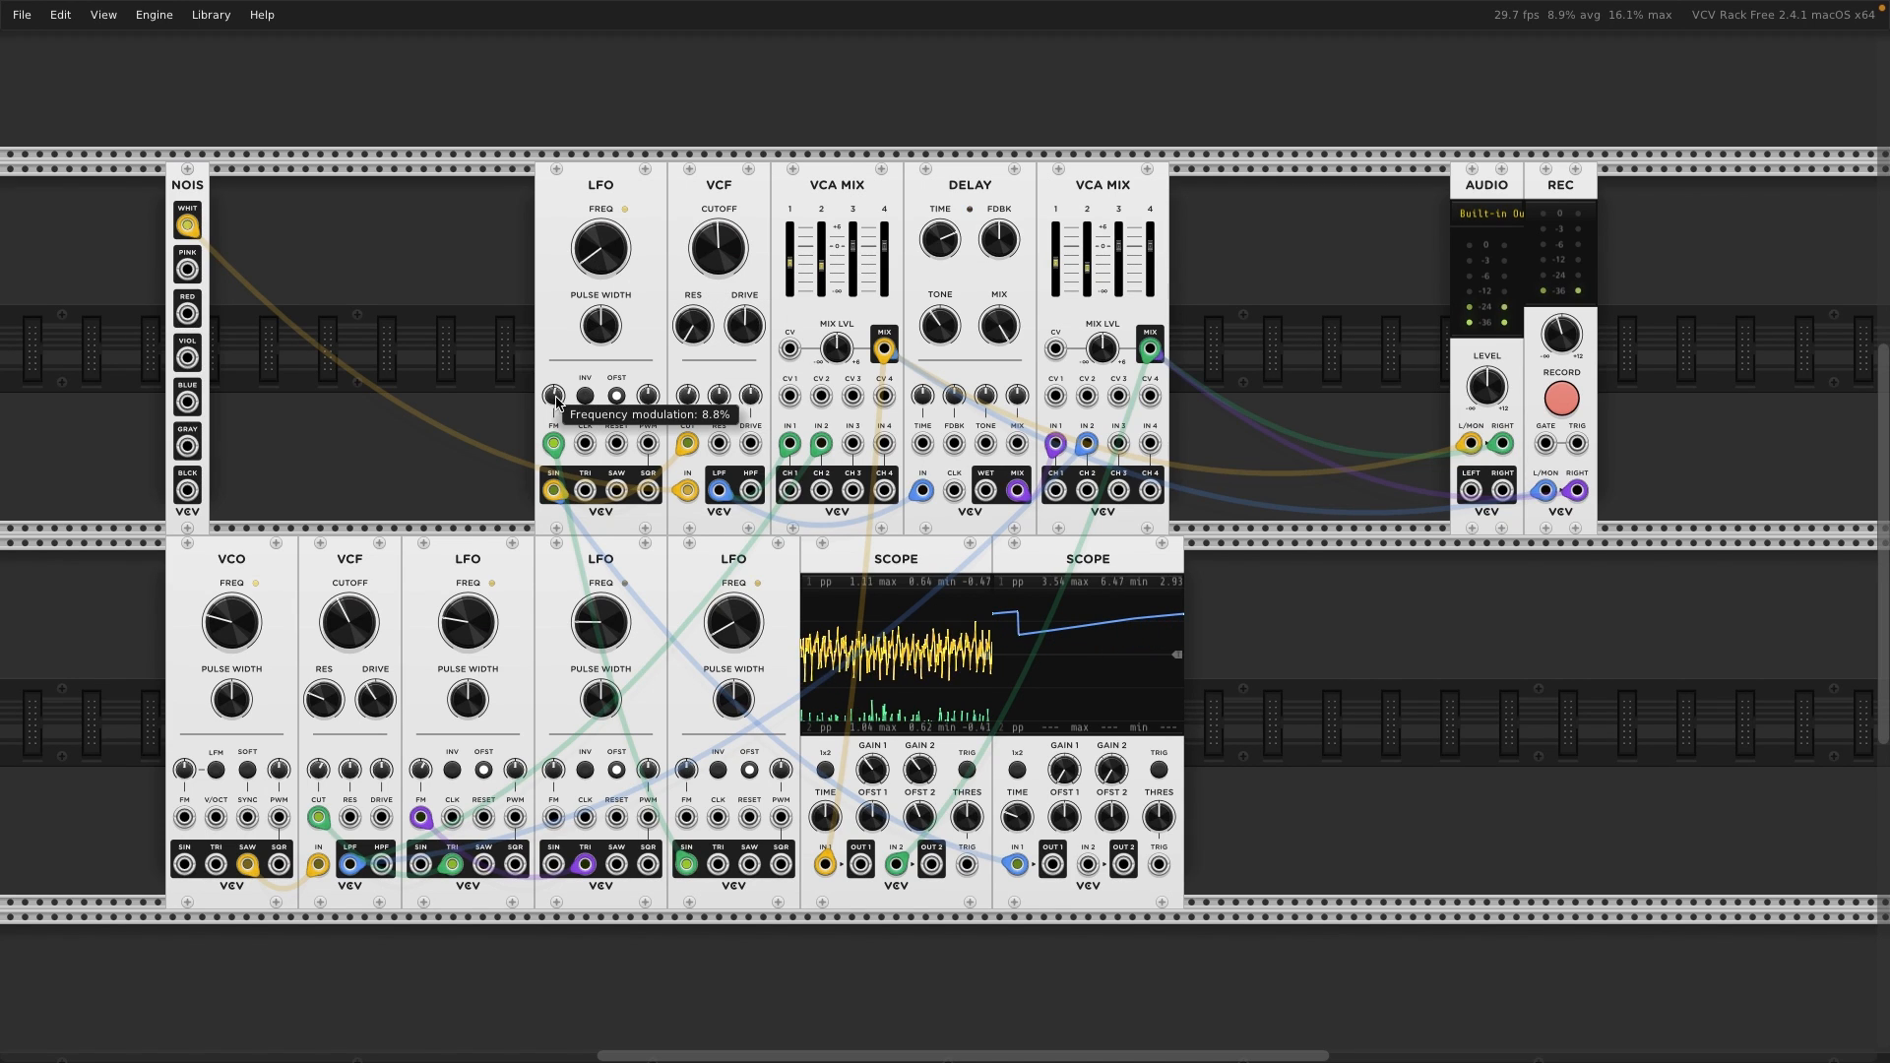
mouse_move(1085, 252)
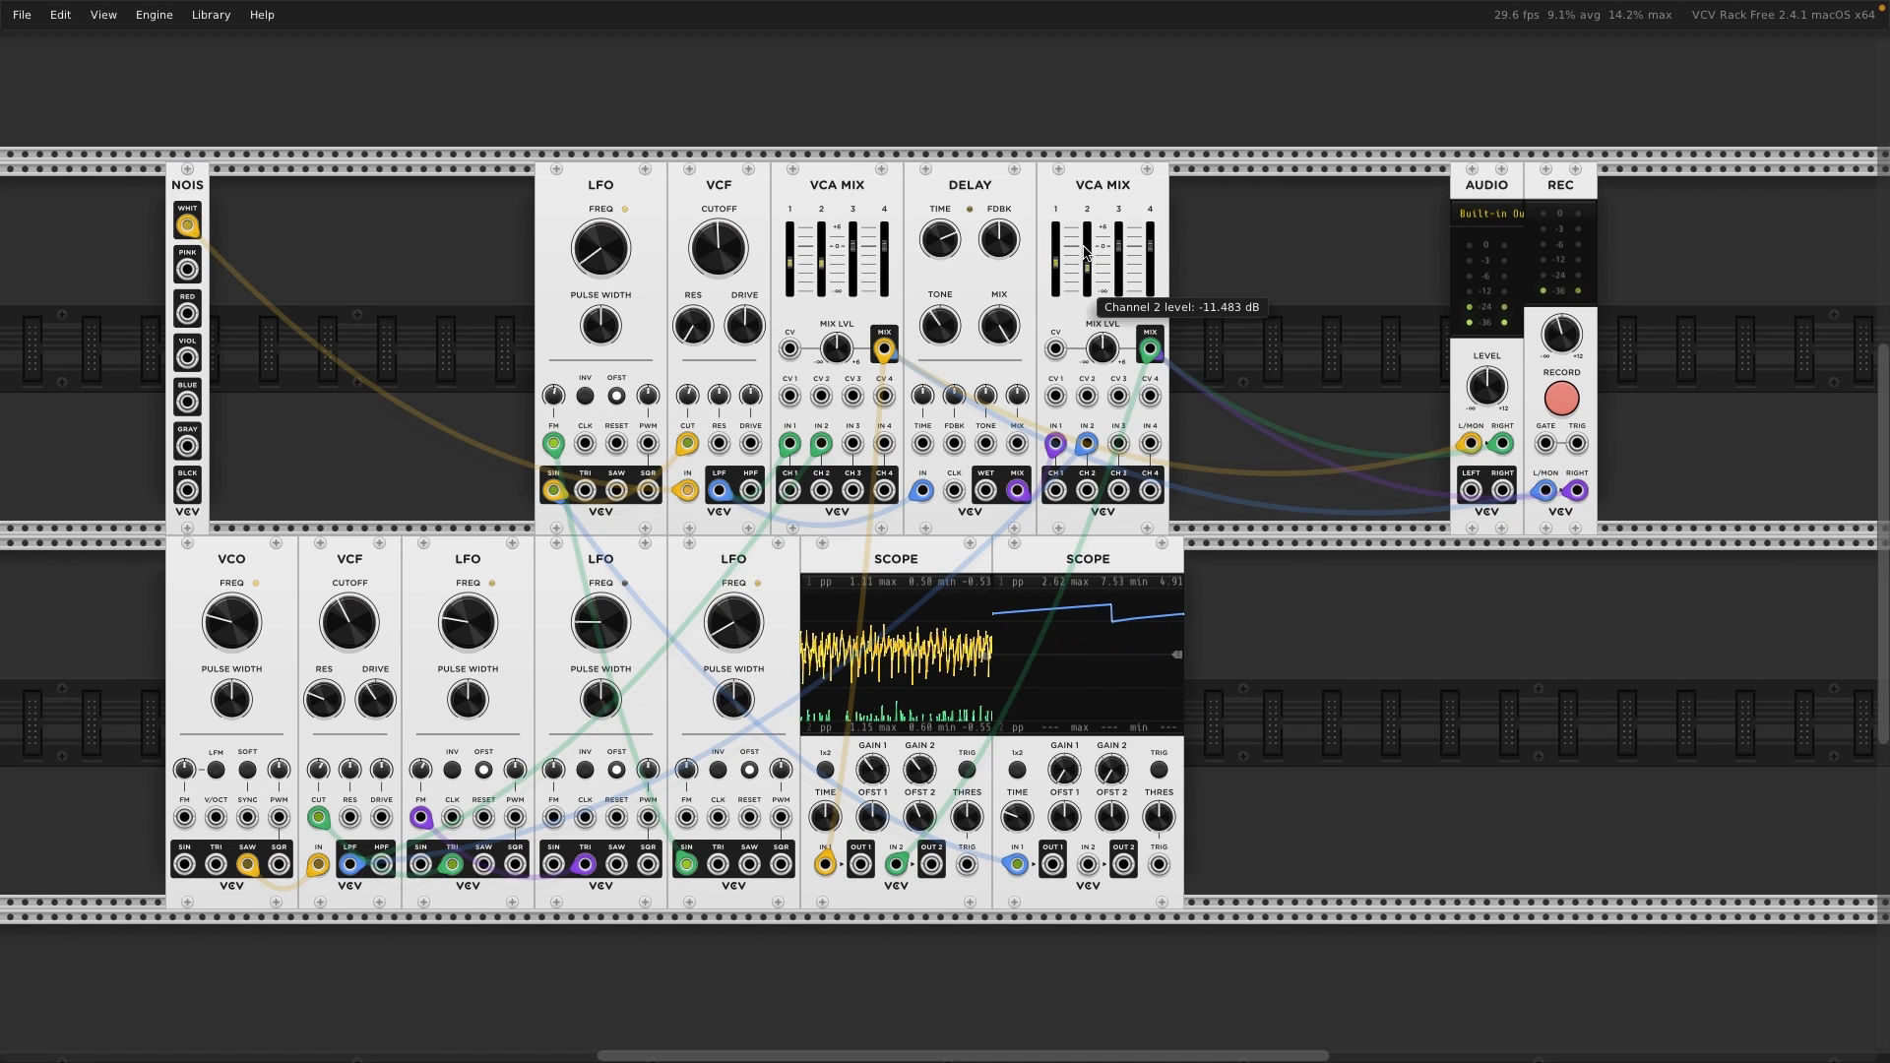
drag(1087, 266, 1086, 263)
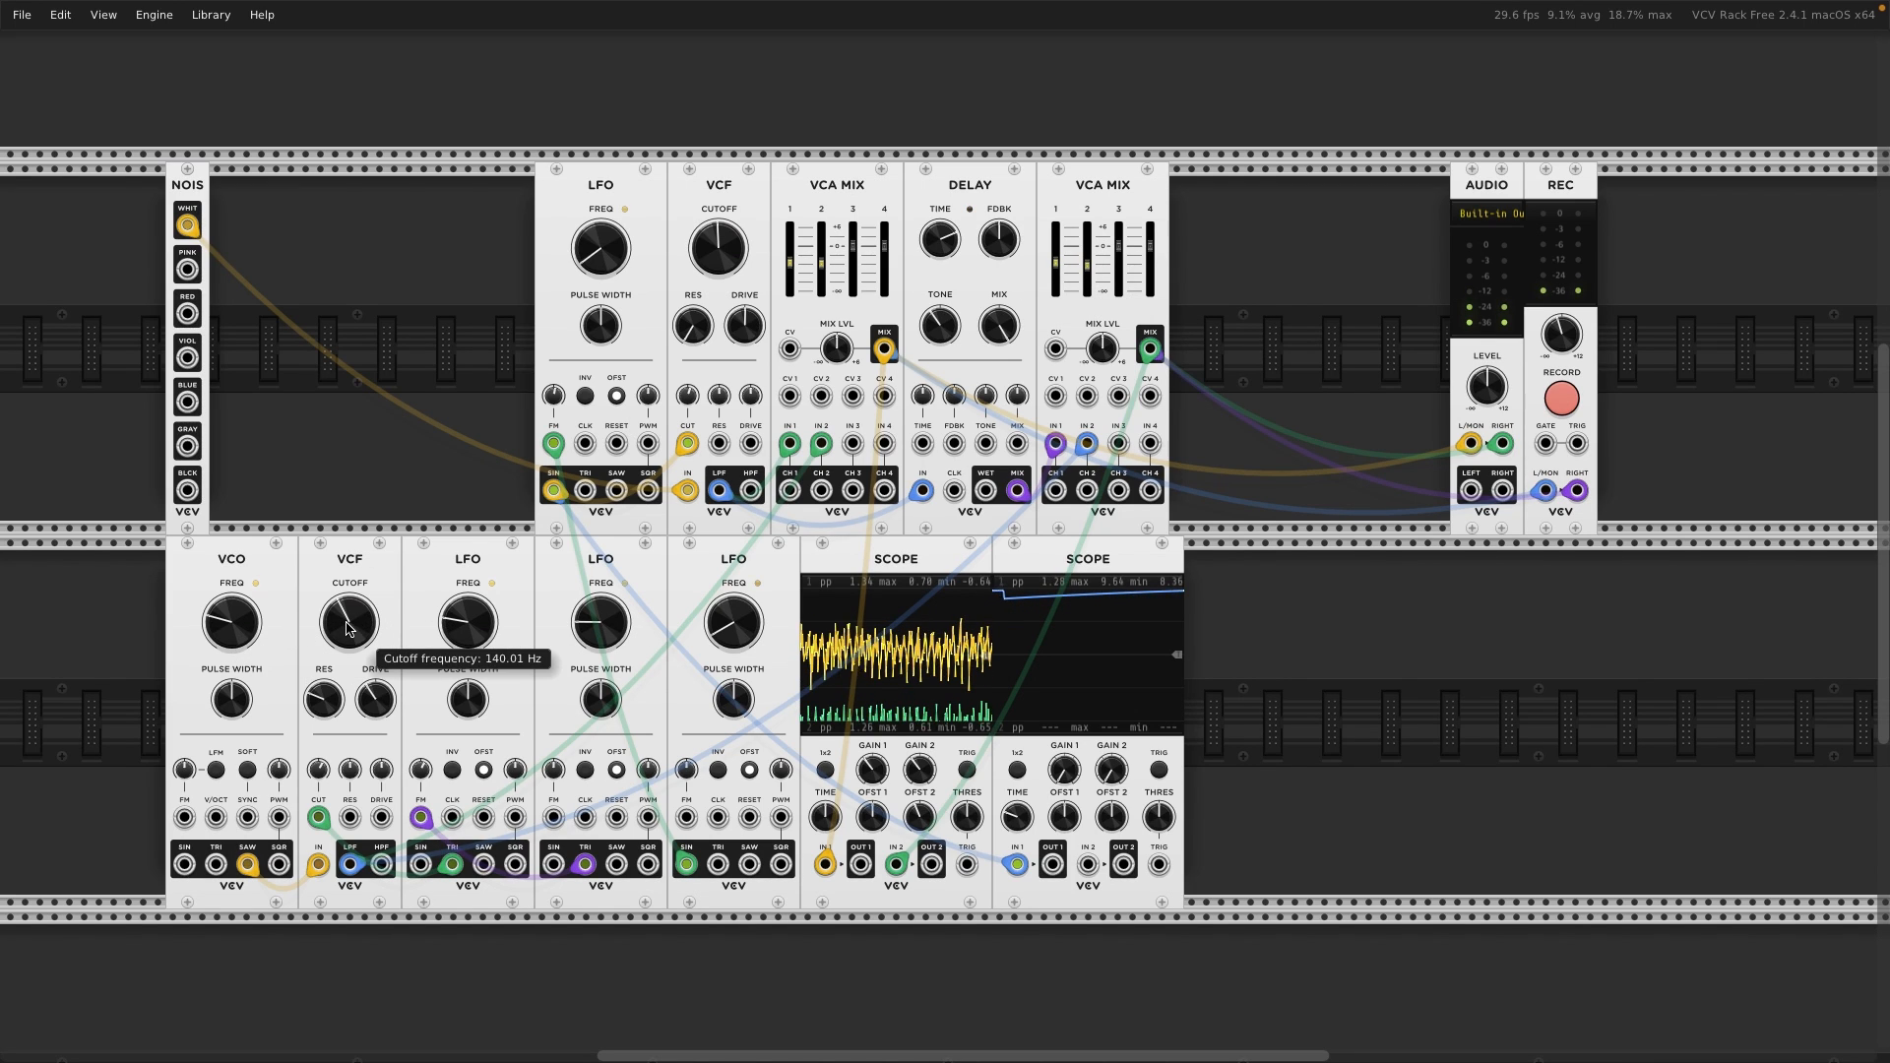
- Adjust the lower-row VCF's cutoff frequency and trim the second VCA MIX's channel 2 level
drag(347, 628, 347, 638)
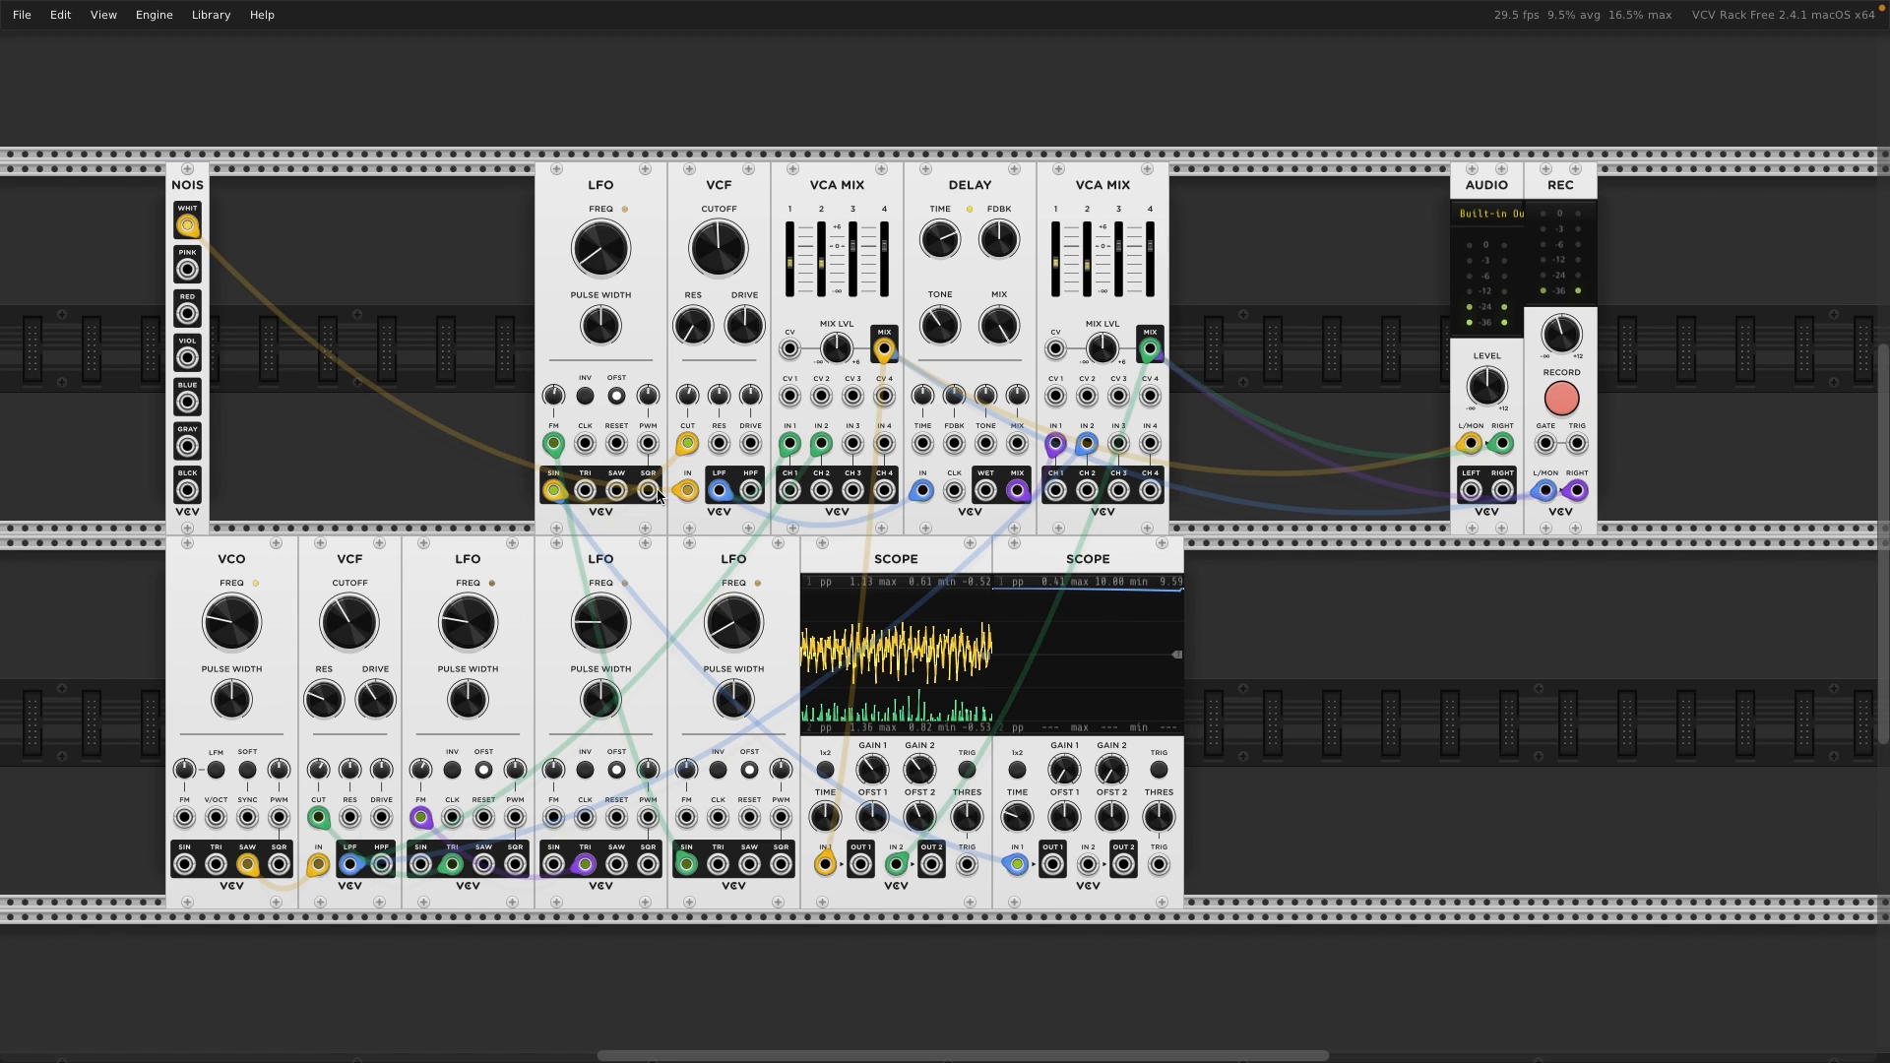
mouse_move(1084, 273)
drag(1085, 272, 1085, 272)
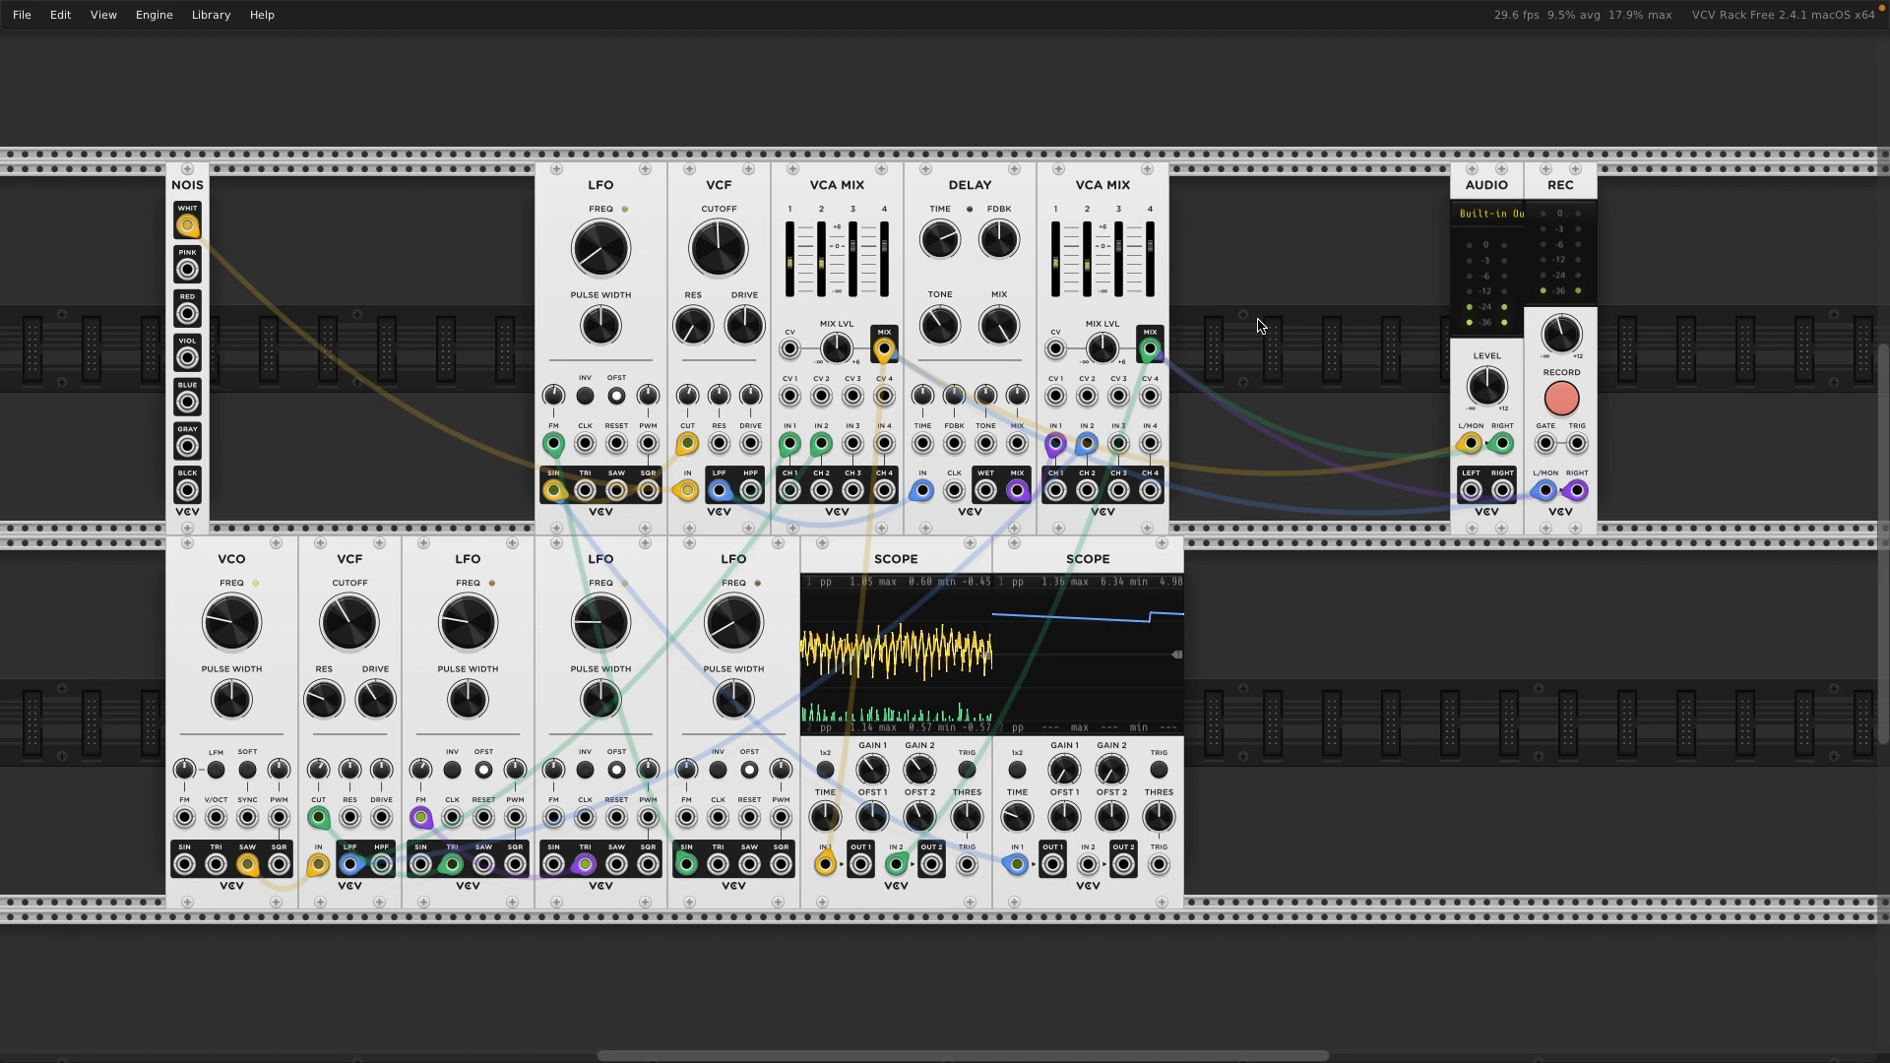
- Pack the upper-row modules together without gaps, starting flush with the lower row and placing AUDIO and REC after the second VCA MIX
drag(1257, 320, 597, 187)
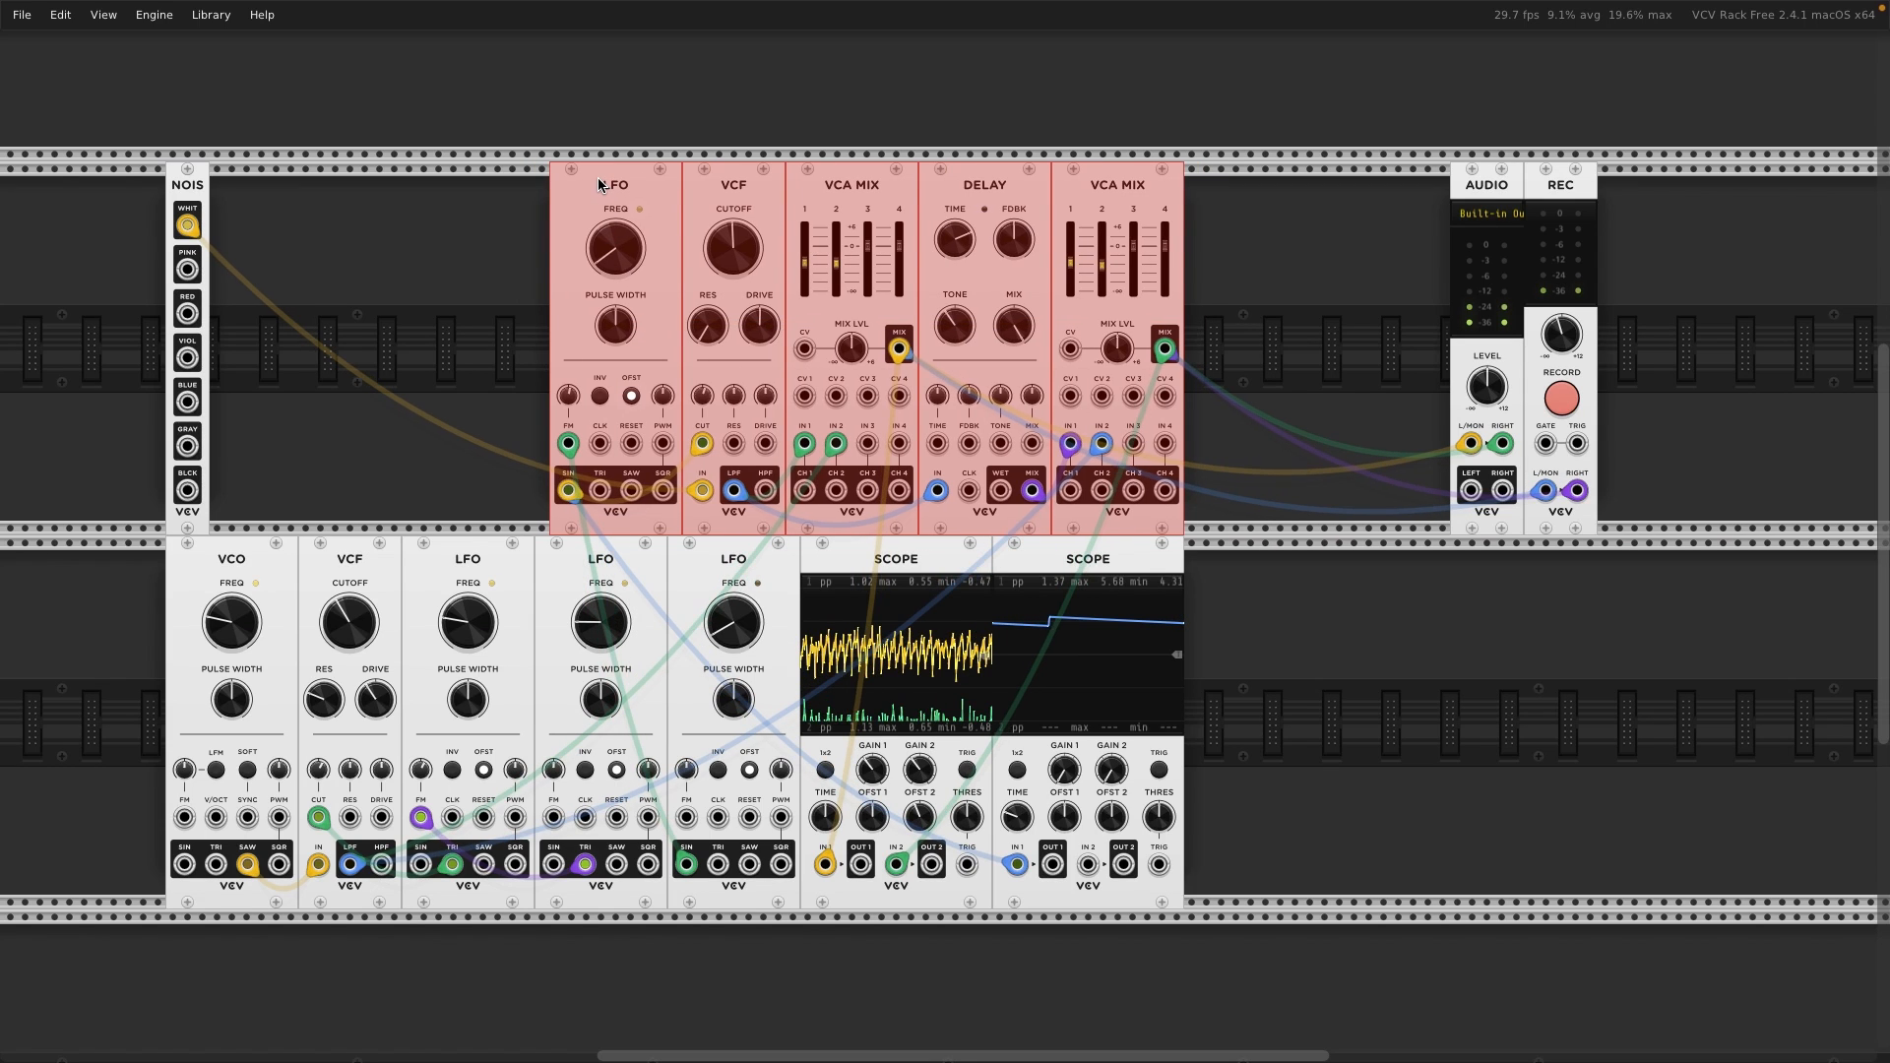
click(472, 244)
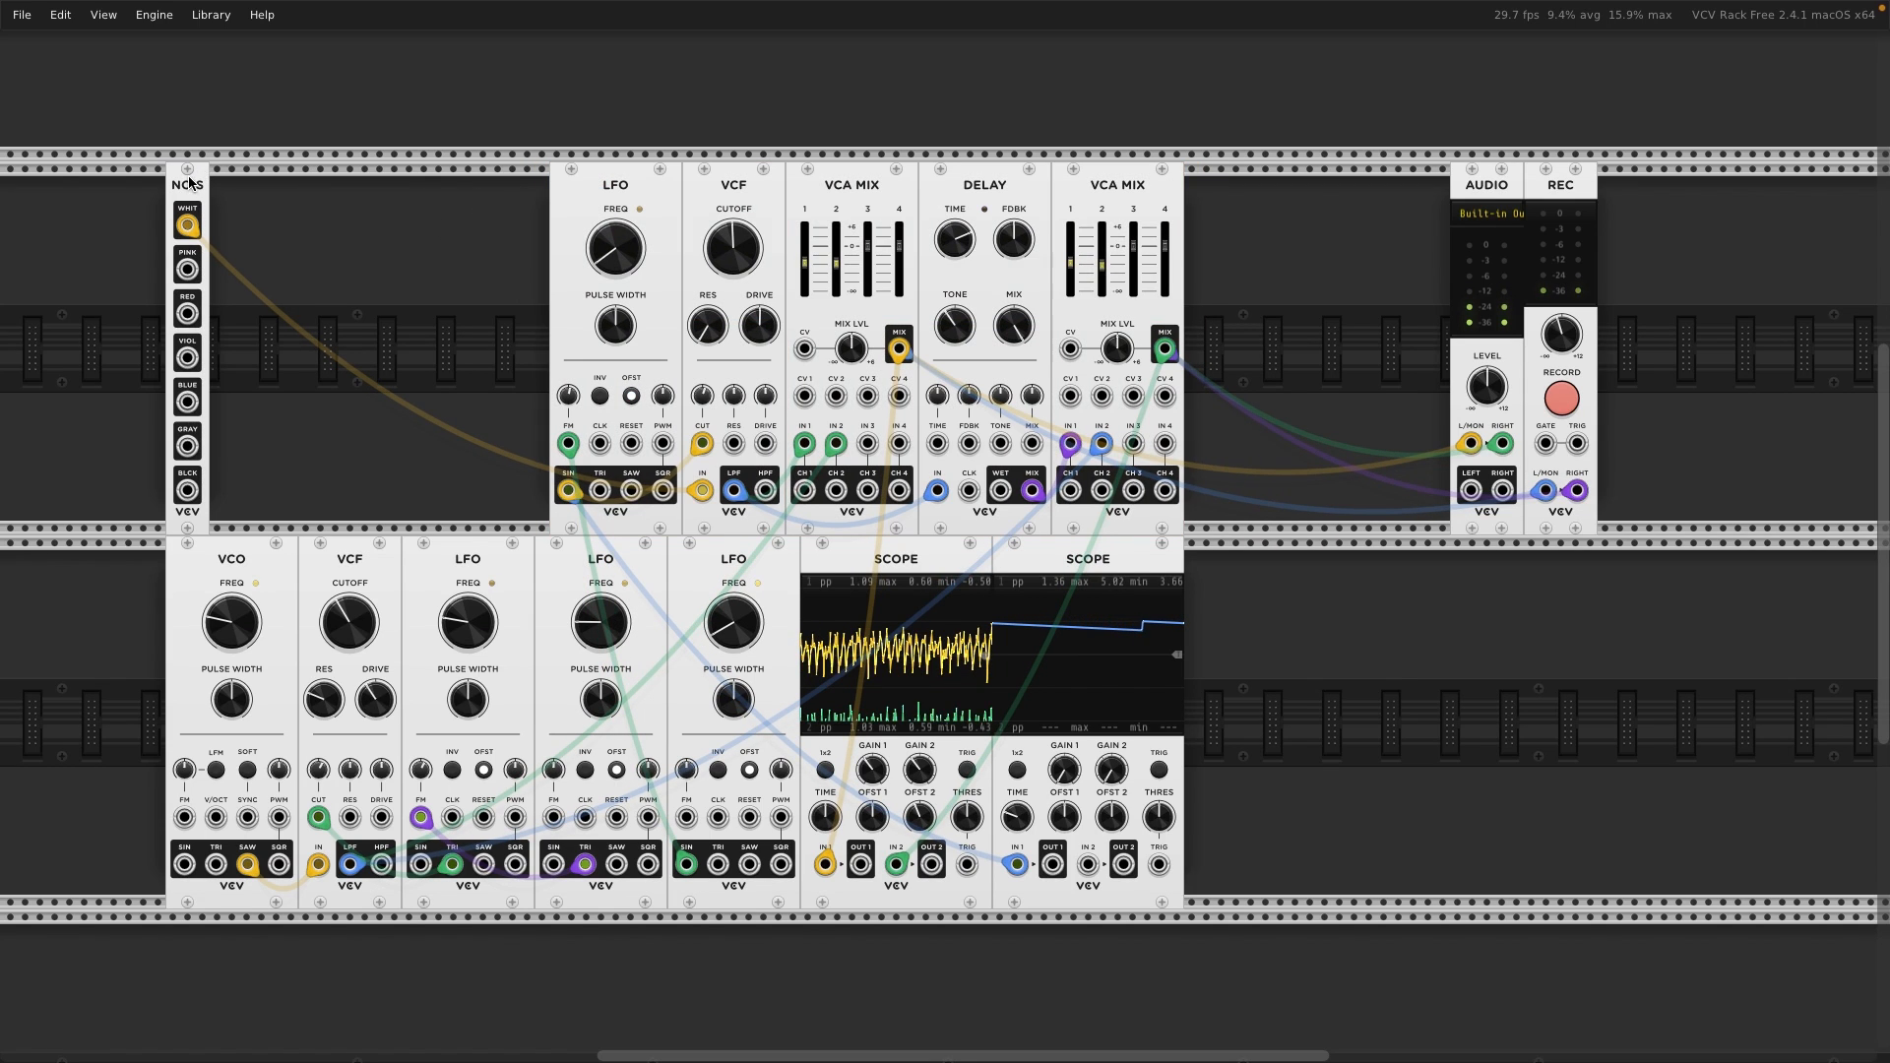
drag(201, 180, 540, 181)
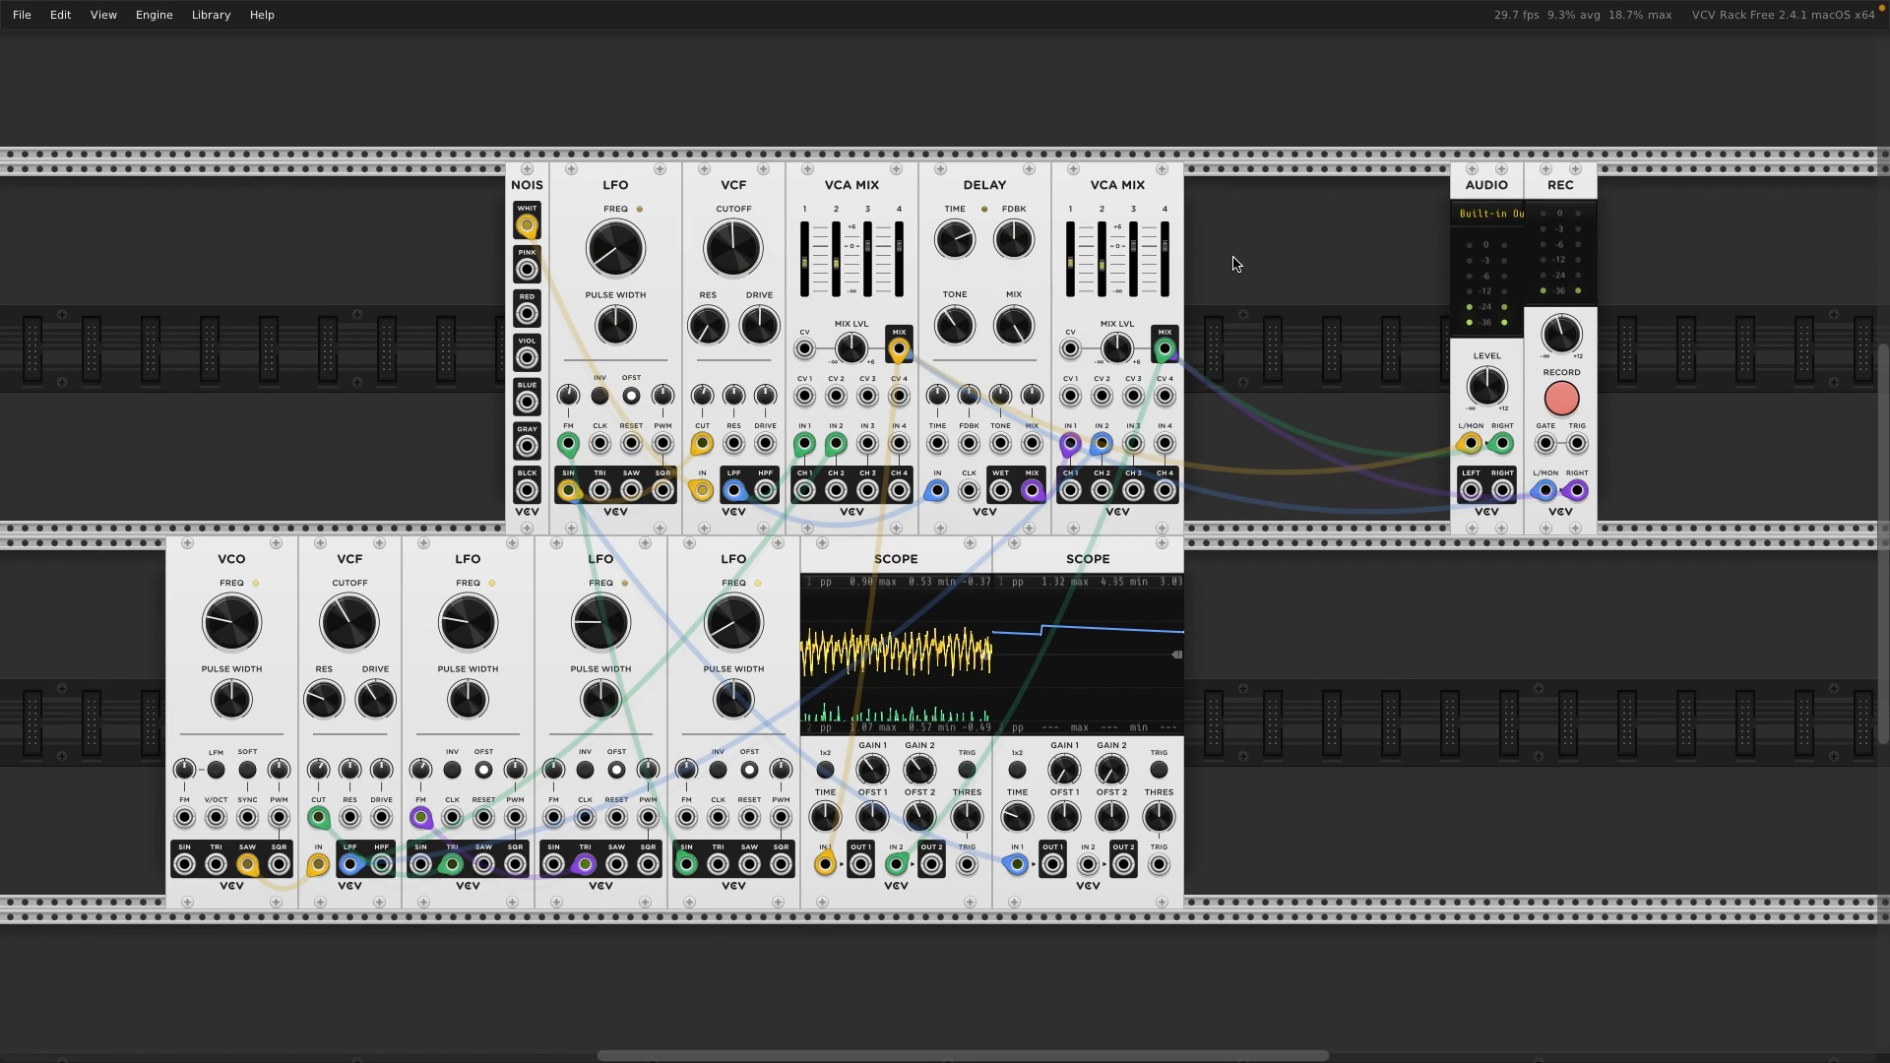
drag(1231, 263, 528, 284)
drag(522, 194, 187, 248)
click(972, 190)
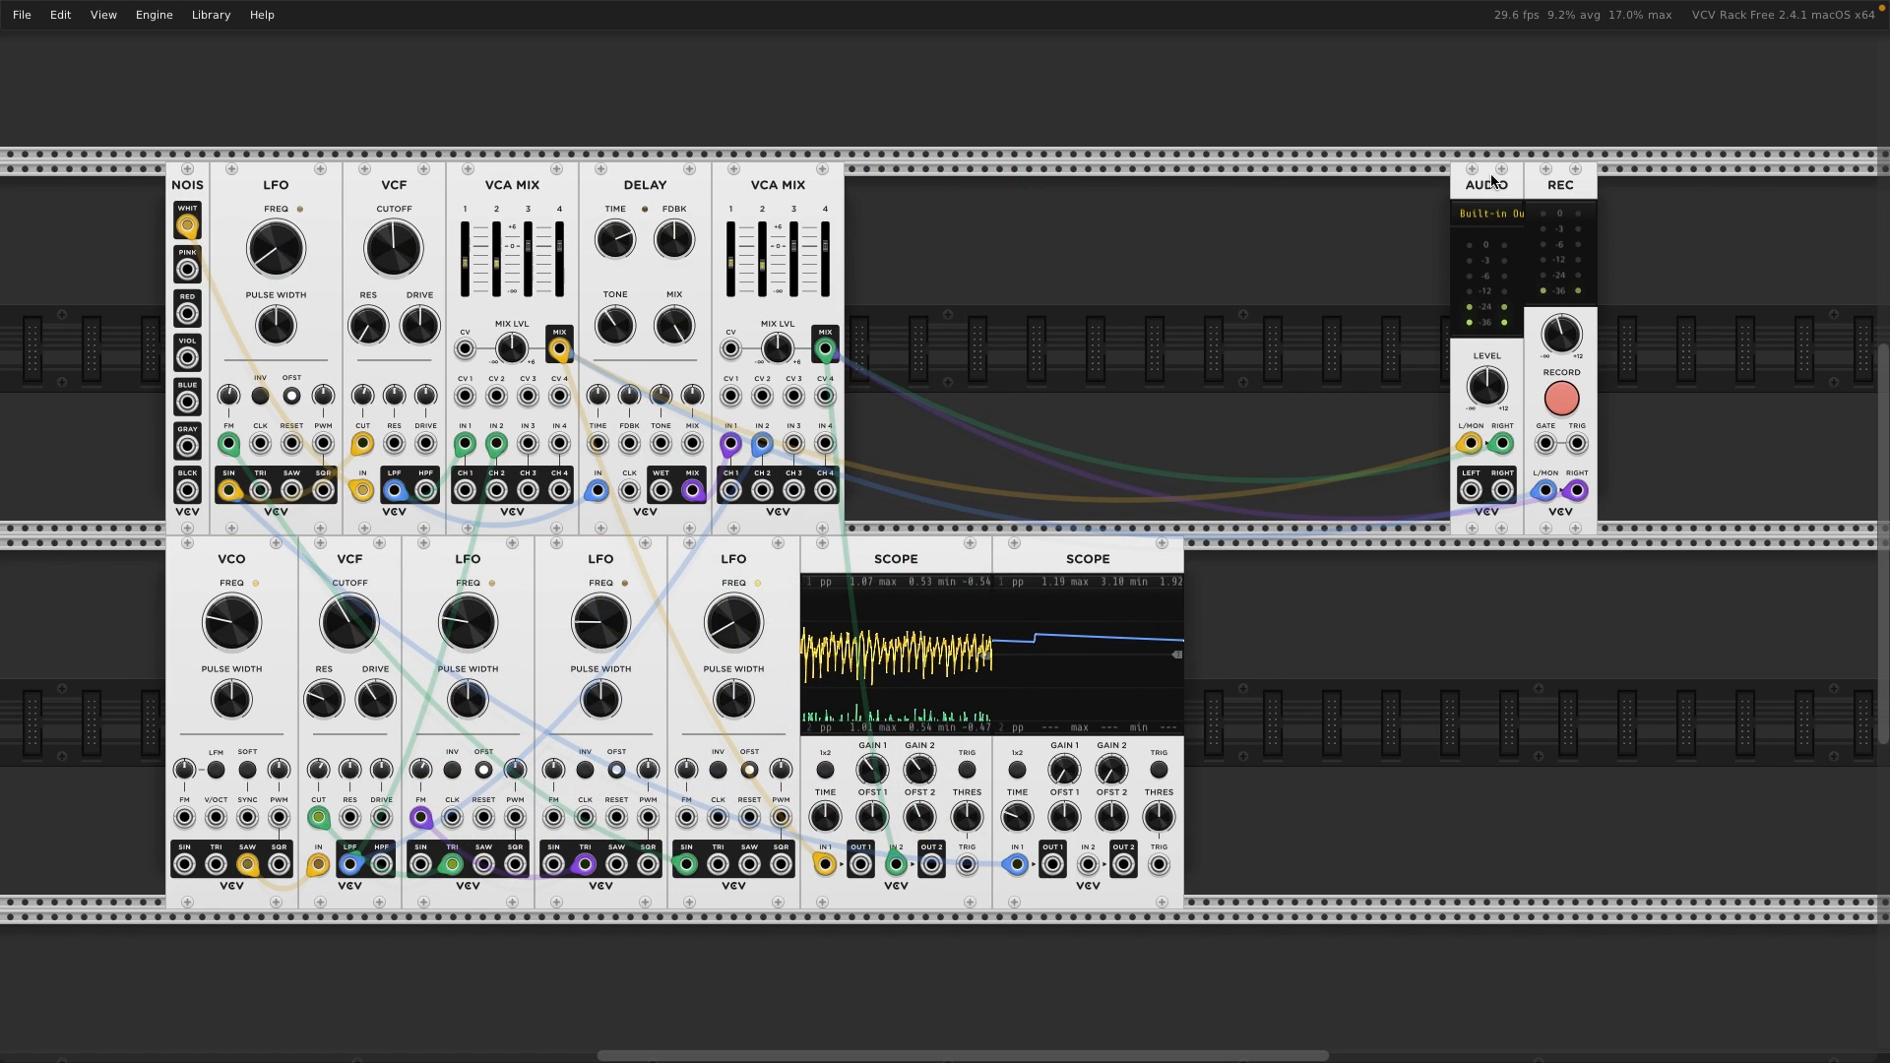
drag(1491, 184, 889, 192)
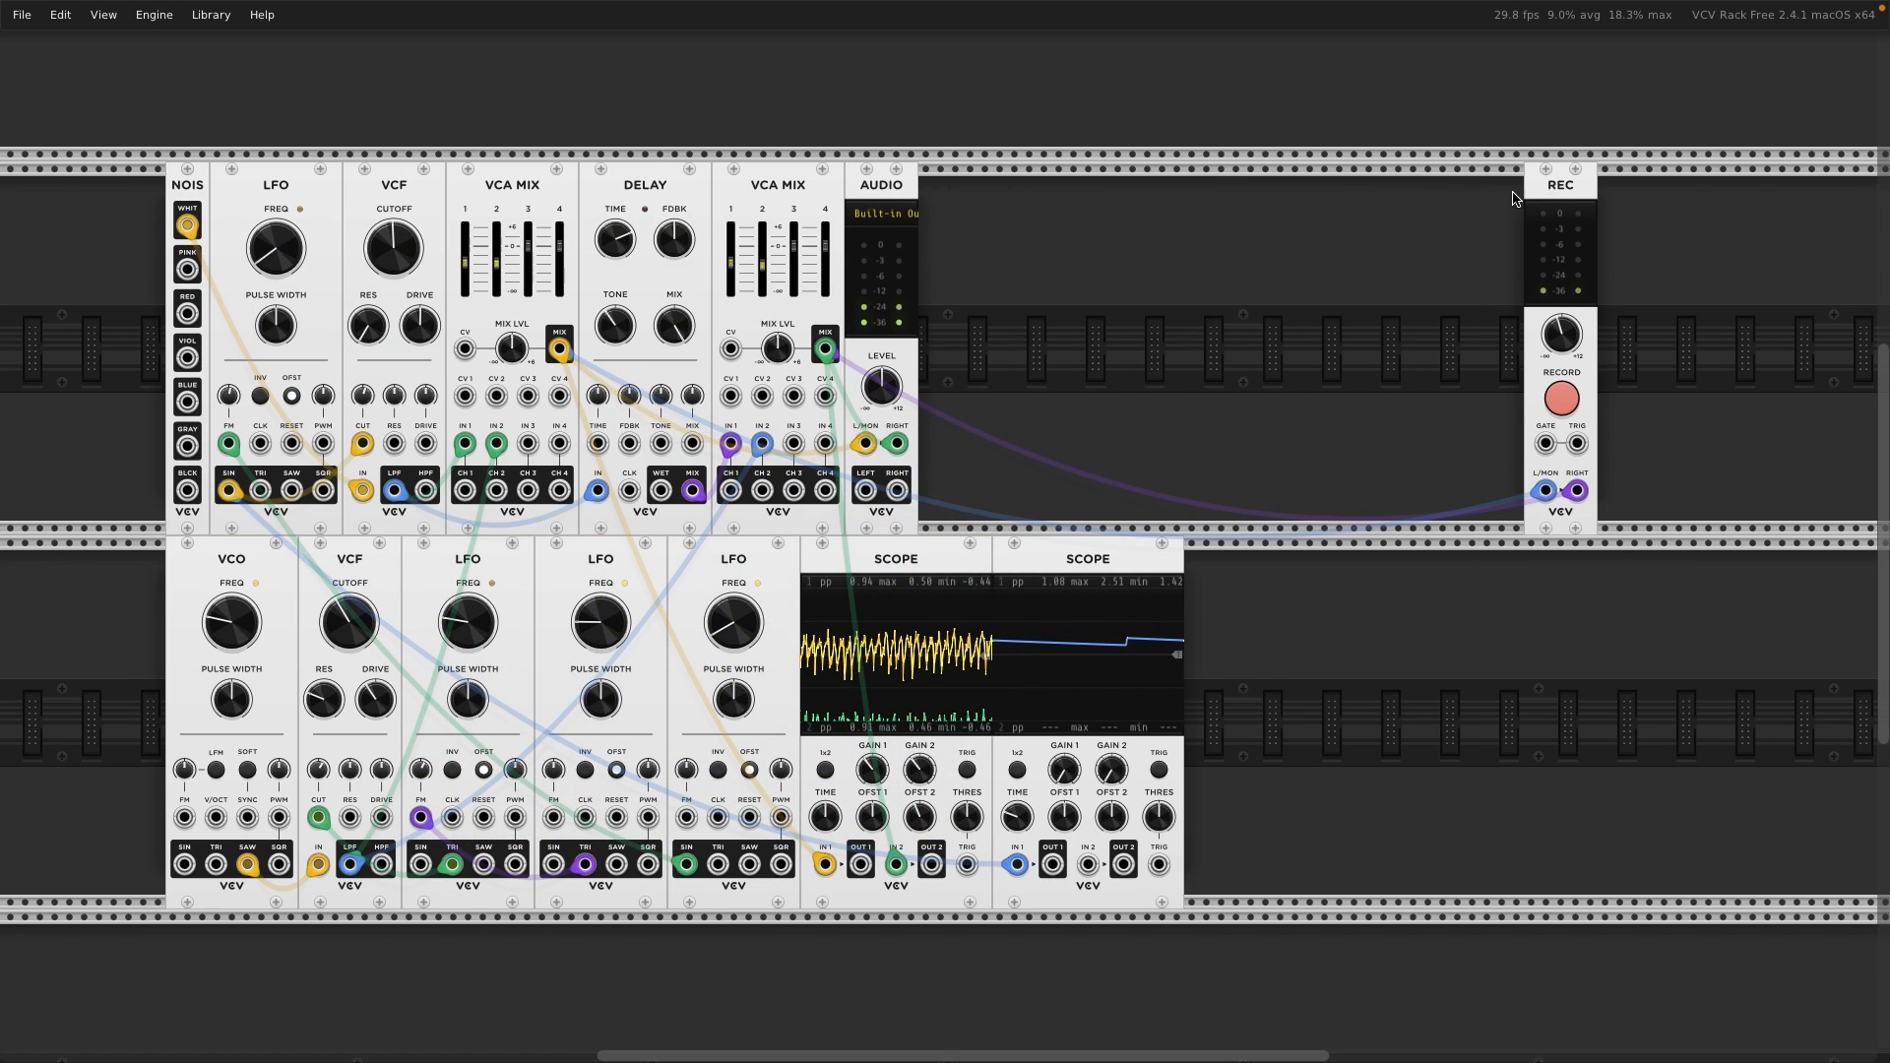
drag(1537, 197, 931, 300)
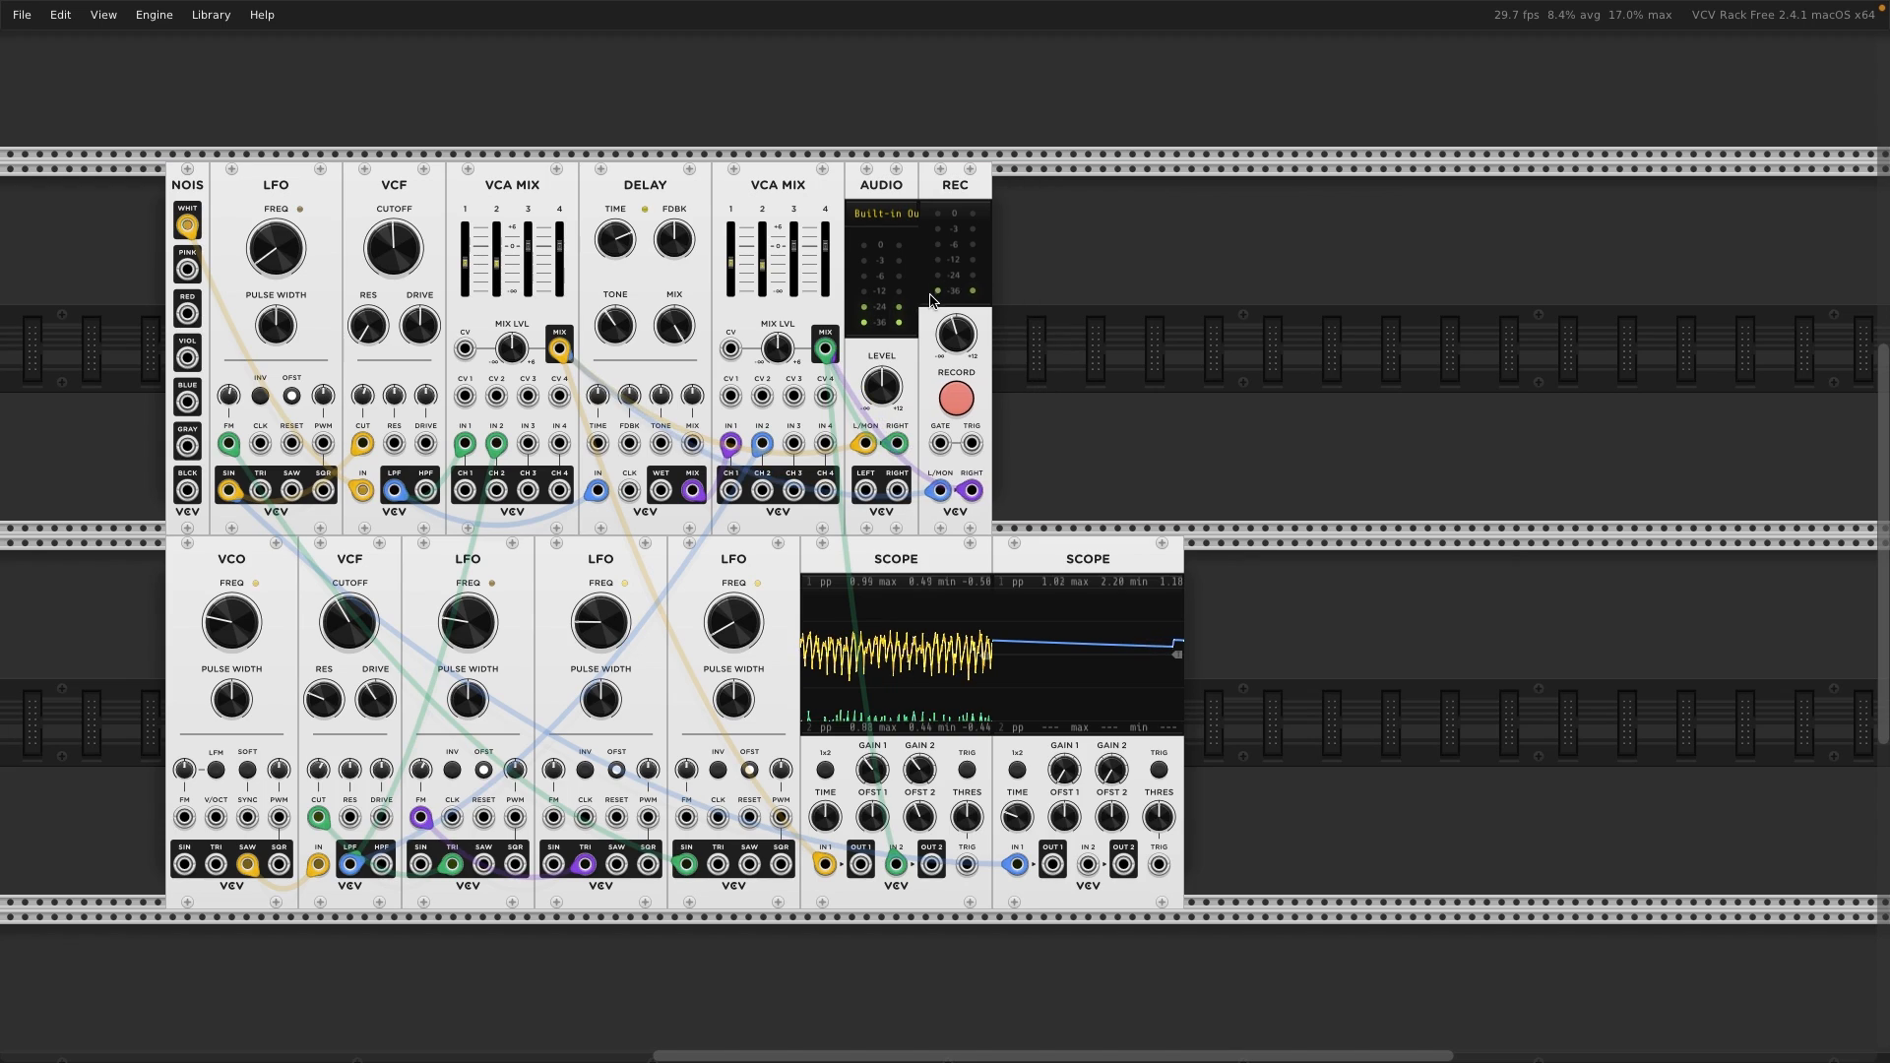
- Add a VCV NOTES module and place it directly beside REC in the upper row
right_click(1231, 334)
text(blank)
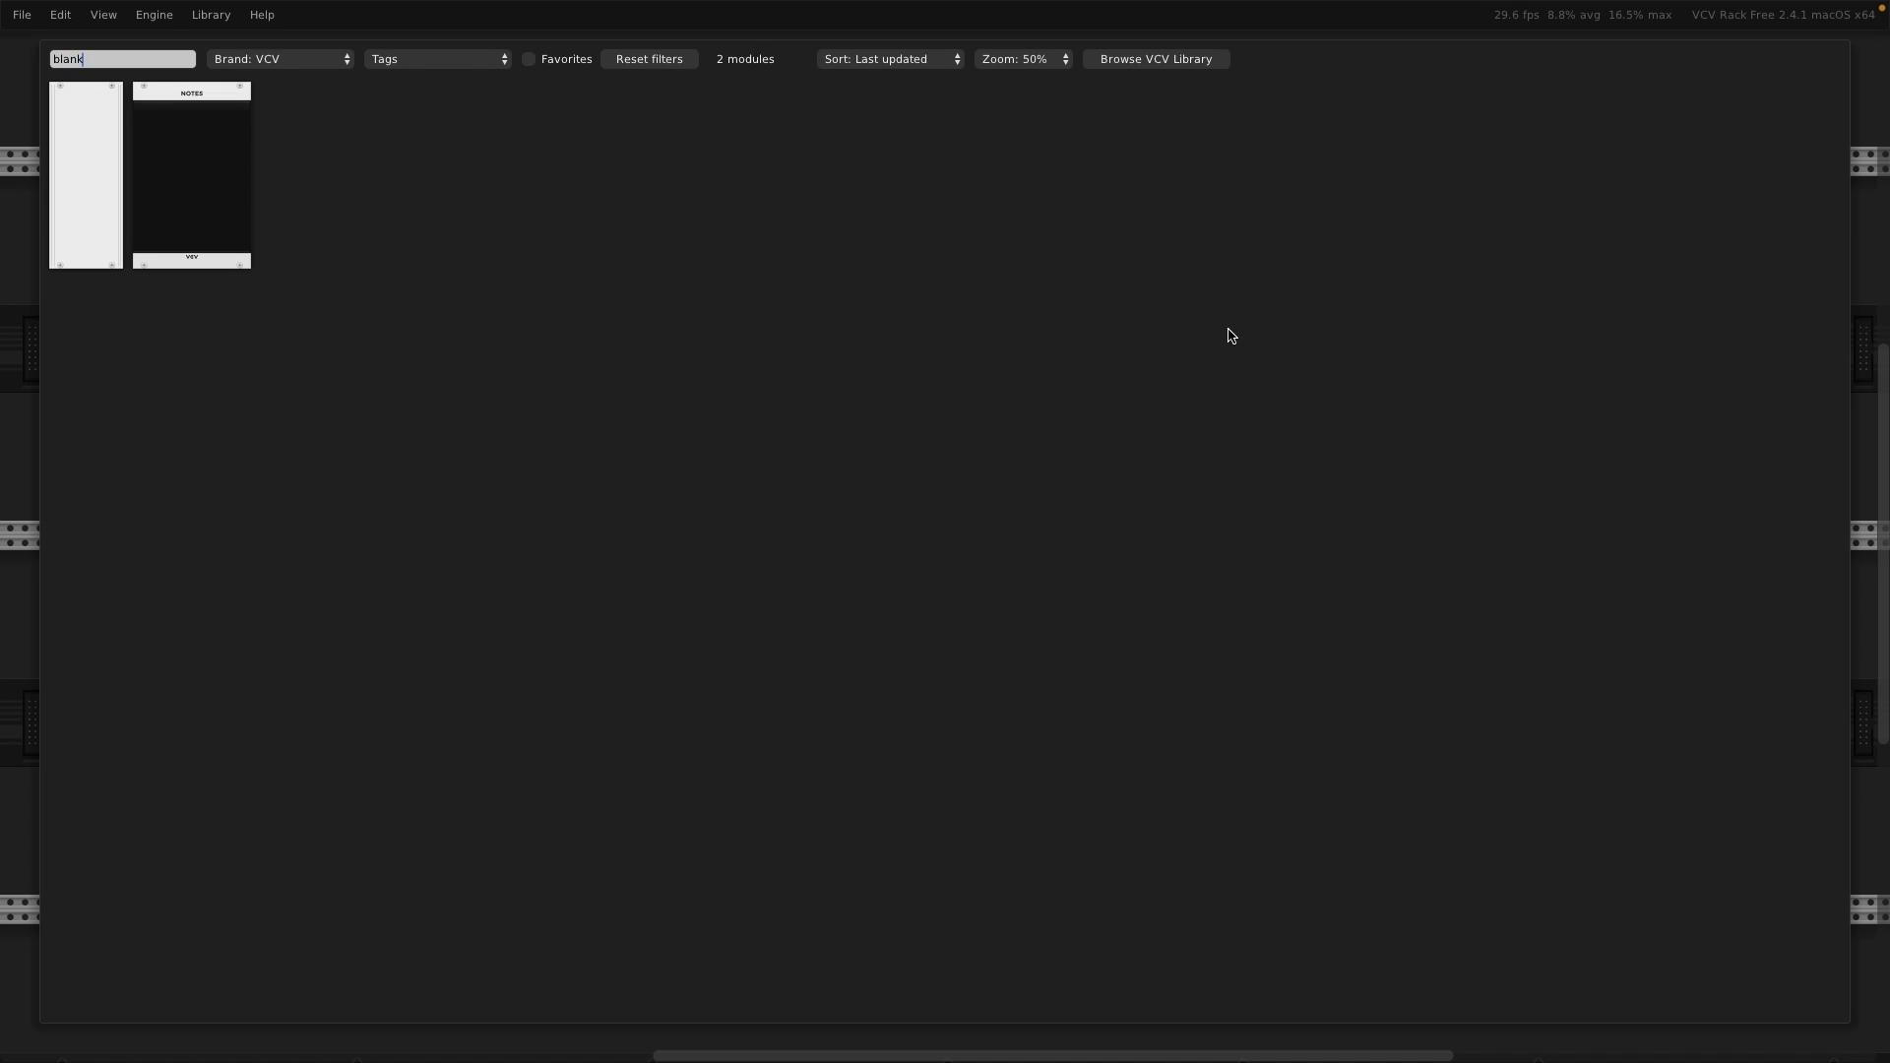
click(211, 178)
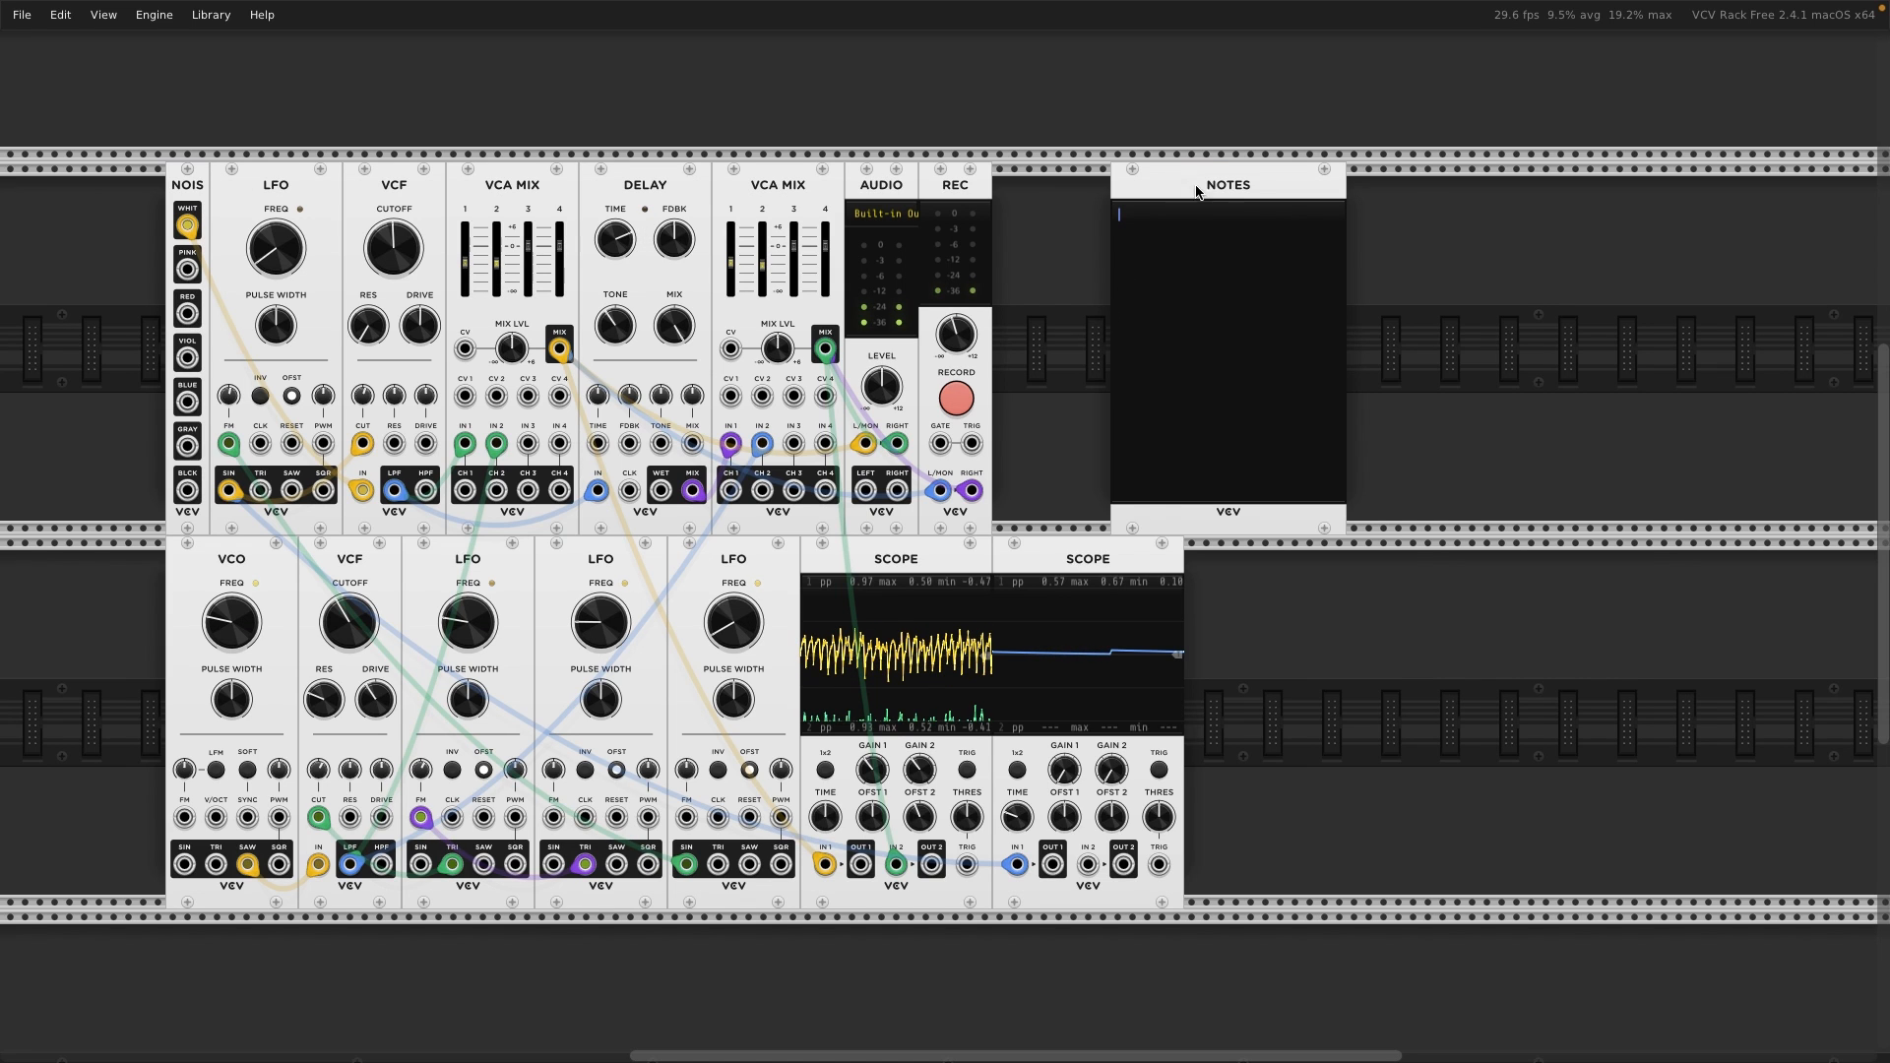
drag(1204, 180, 1077, 174)
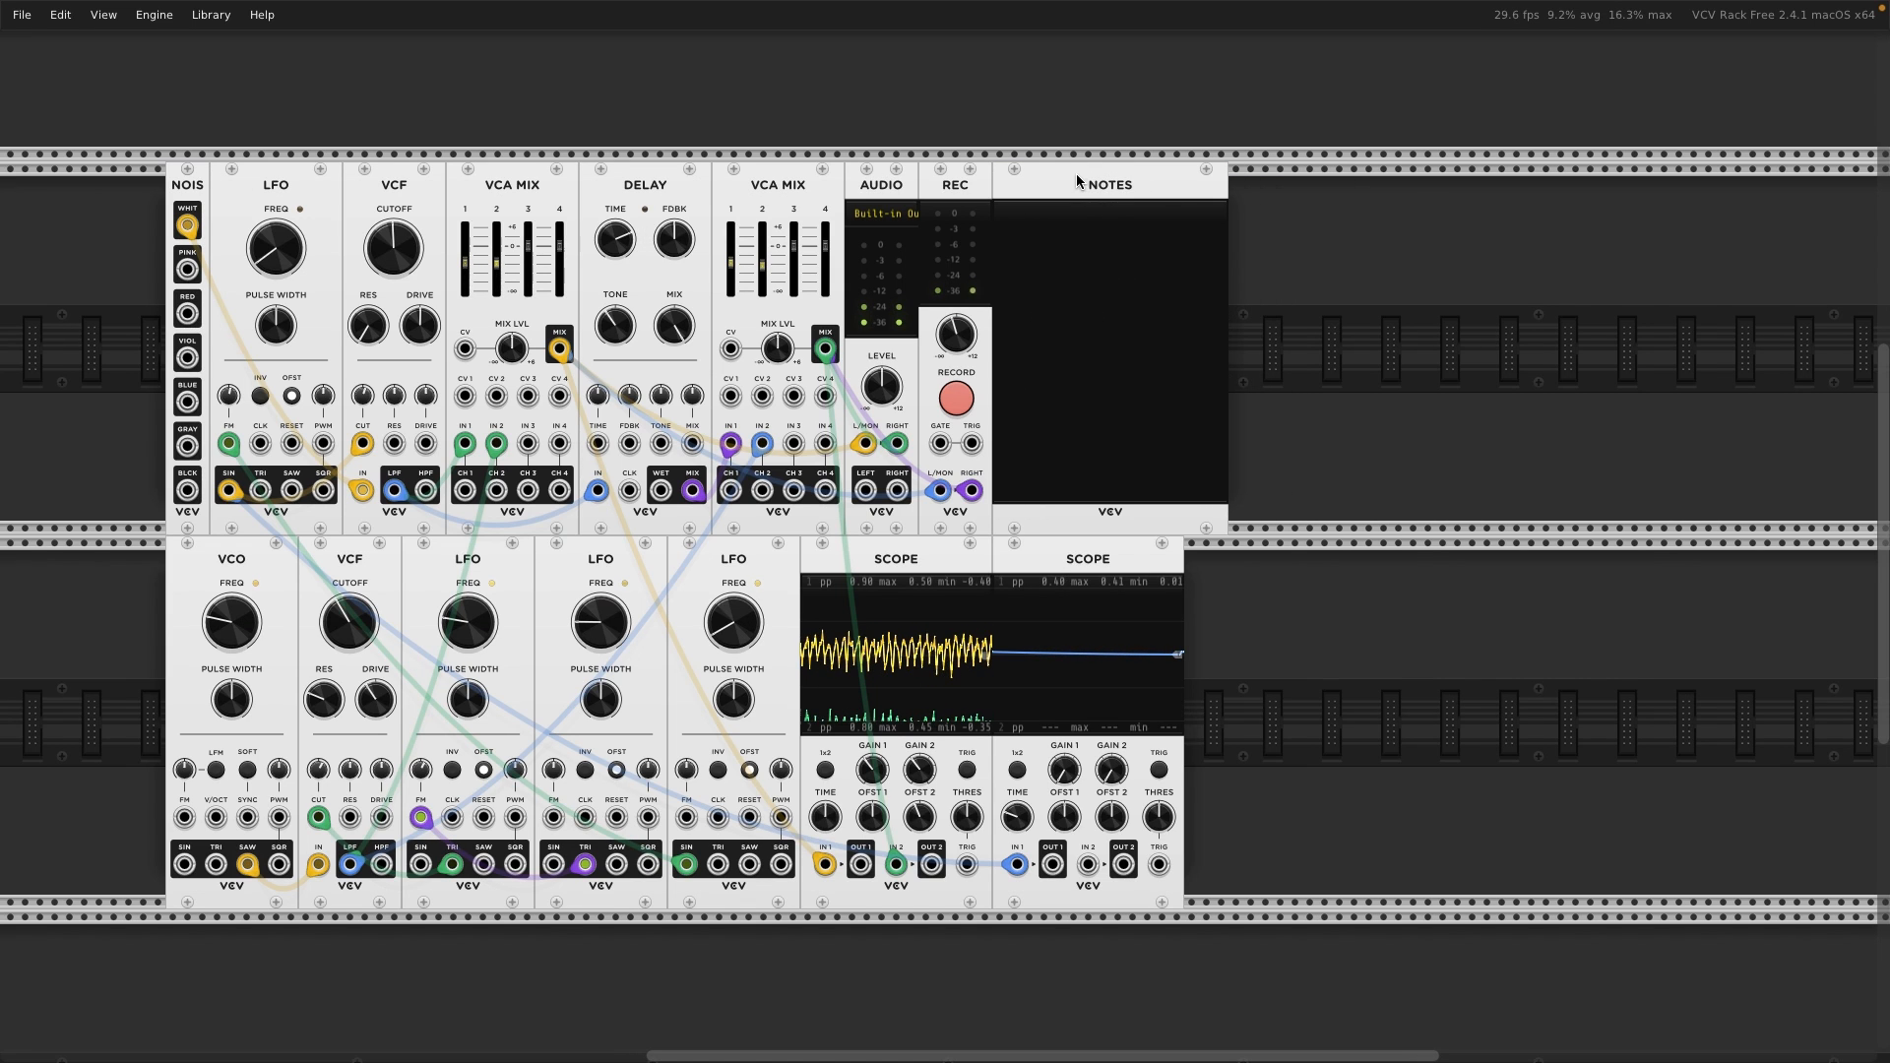
- Add a VCV blank panel after the second SCOPE and narrow it so the lower row ends flush with NOTES
right_click(1351, 355)
text(blank)
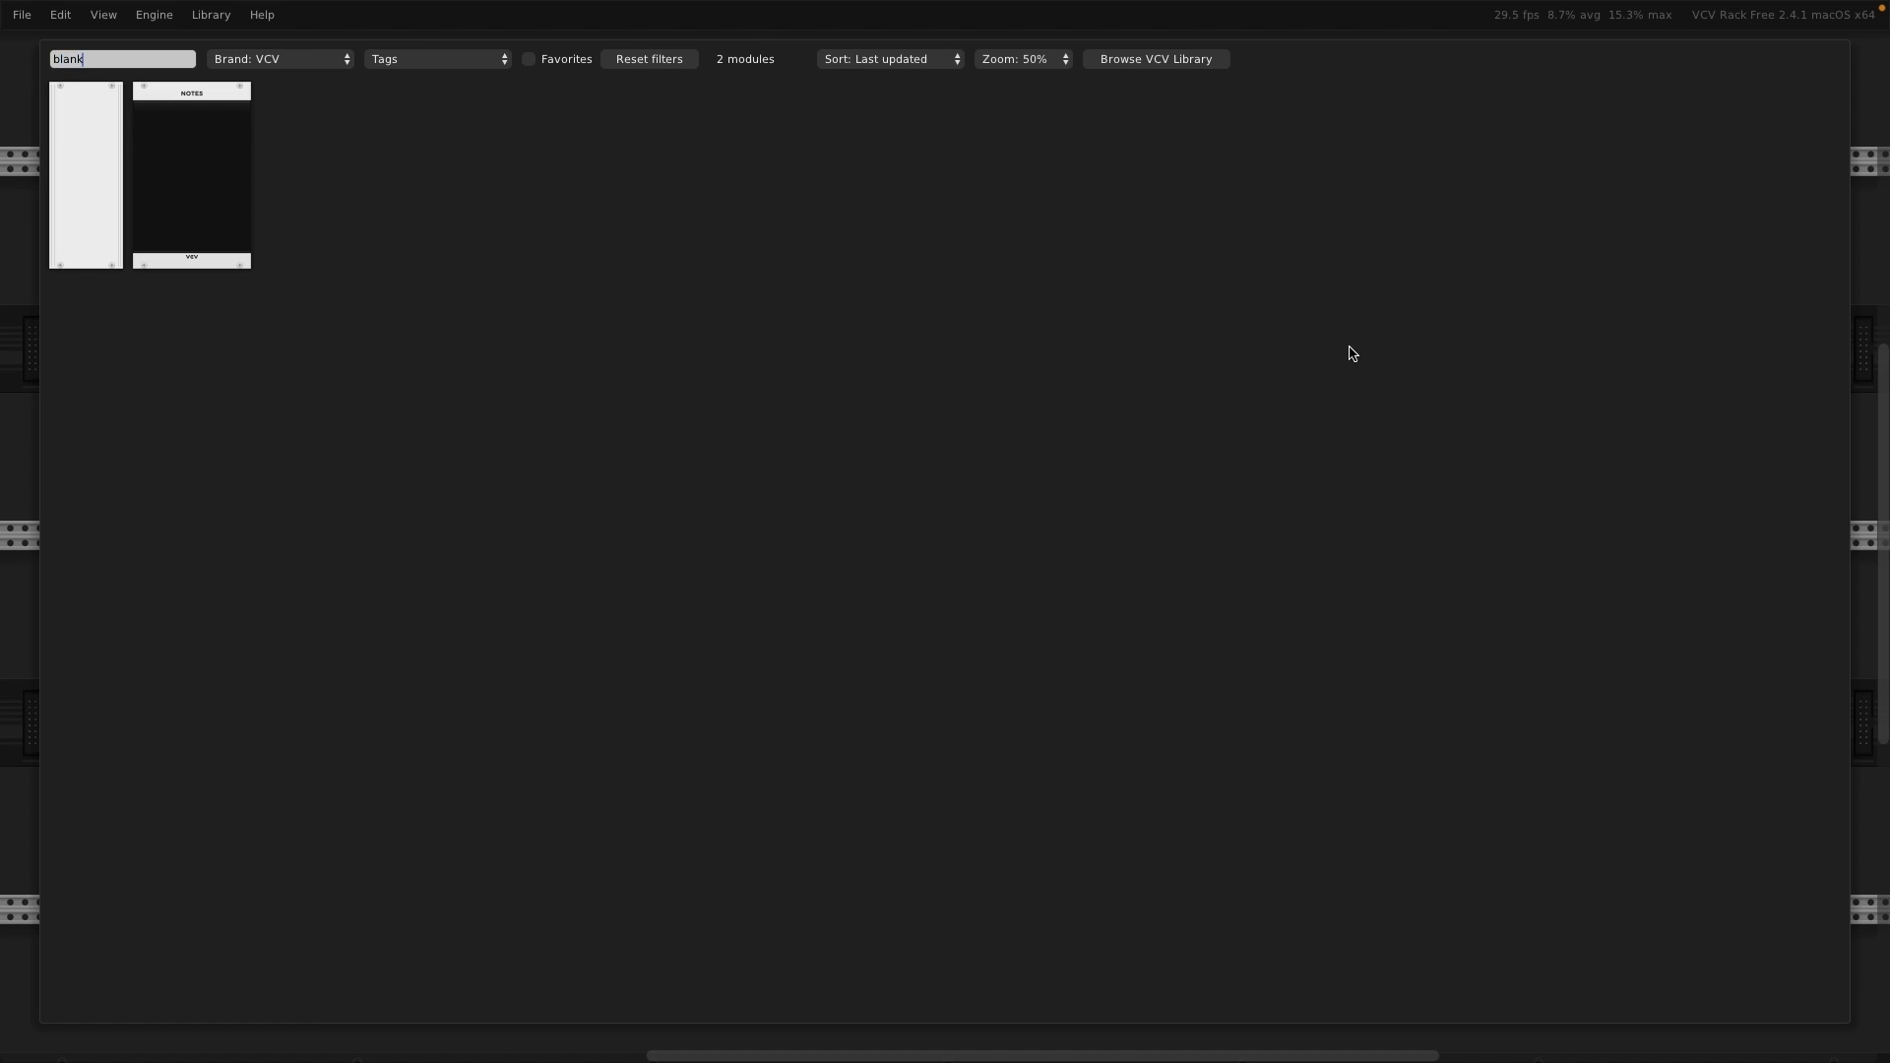
click(116, 182)
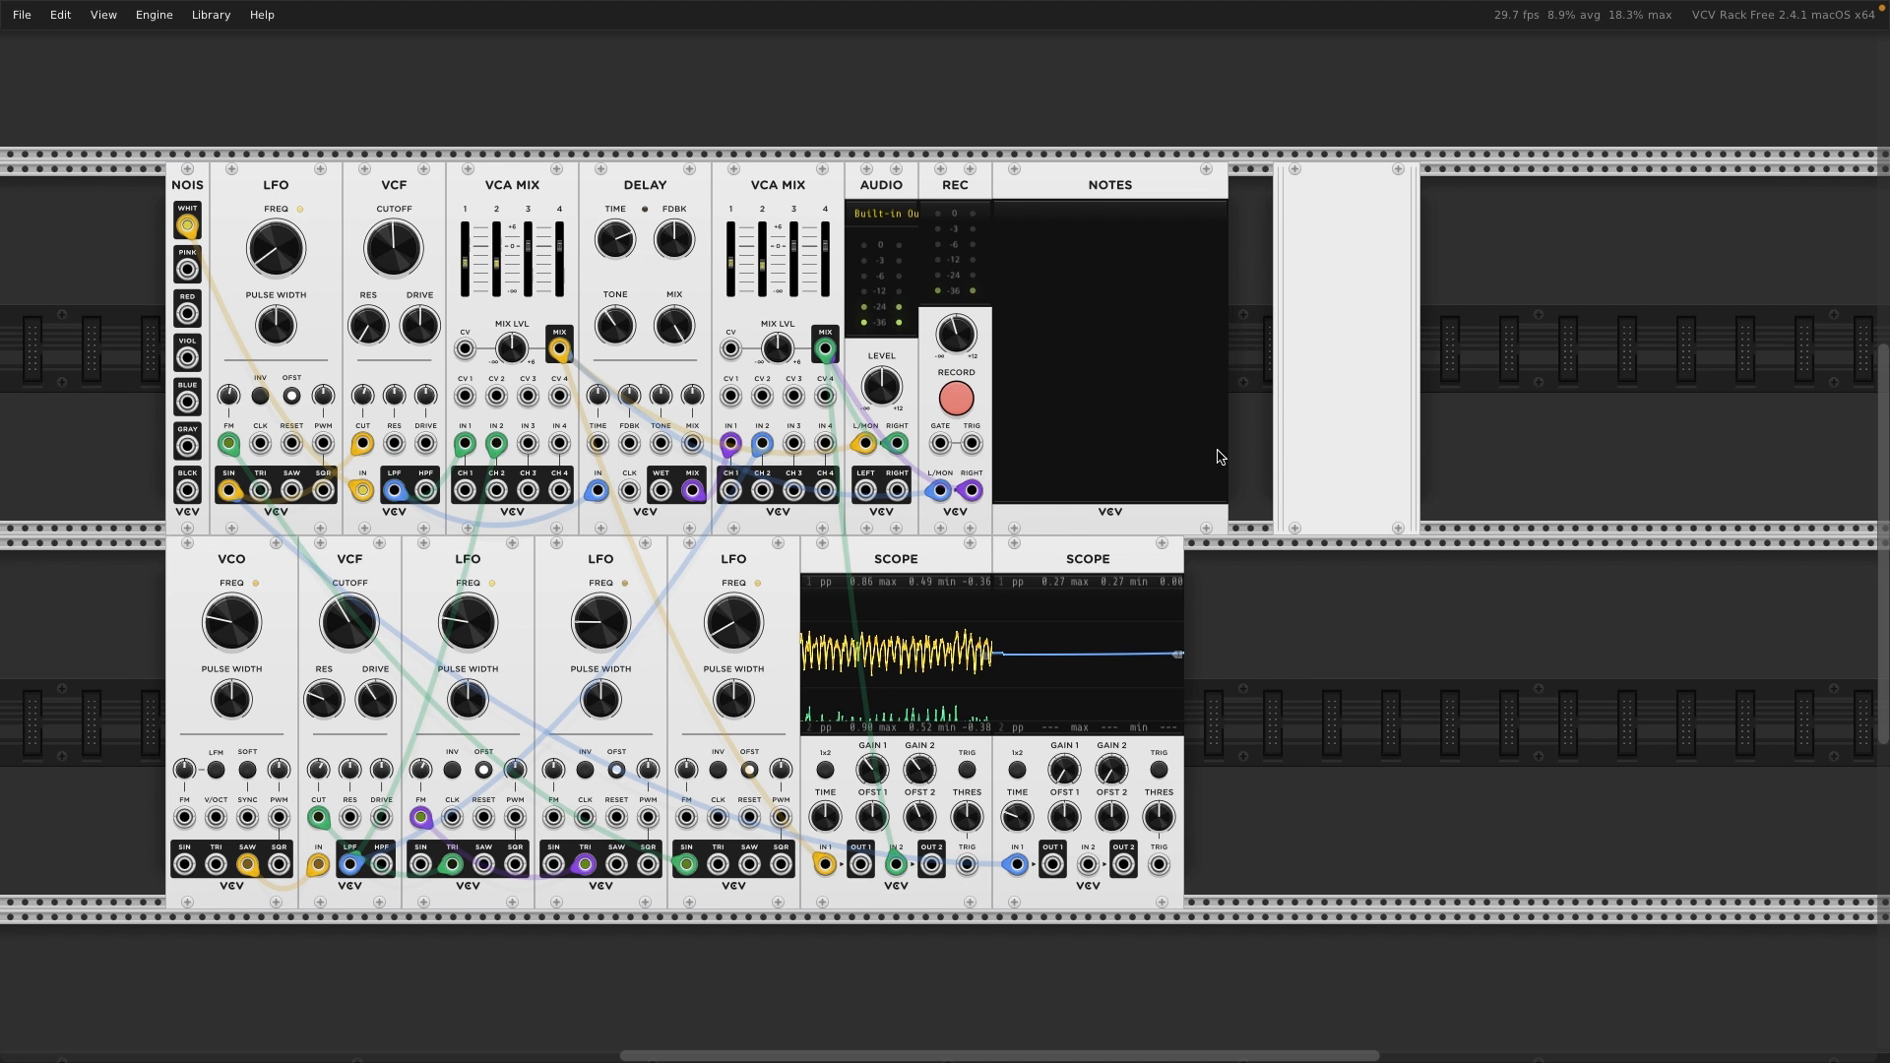
drag(1380, 362, 1219, 744)
- Write "ENJOY :)" in the NOTES module
click(1046, 230)
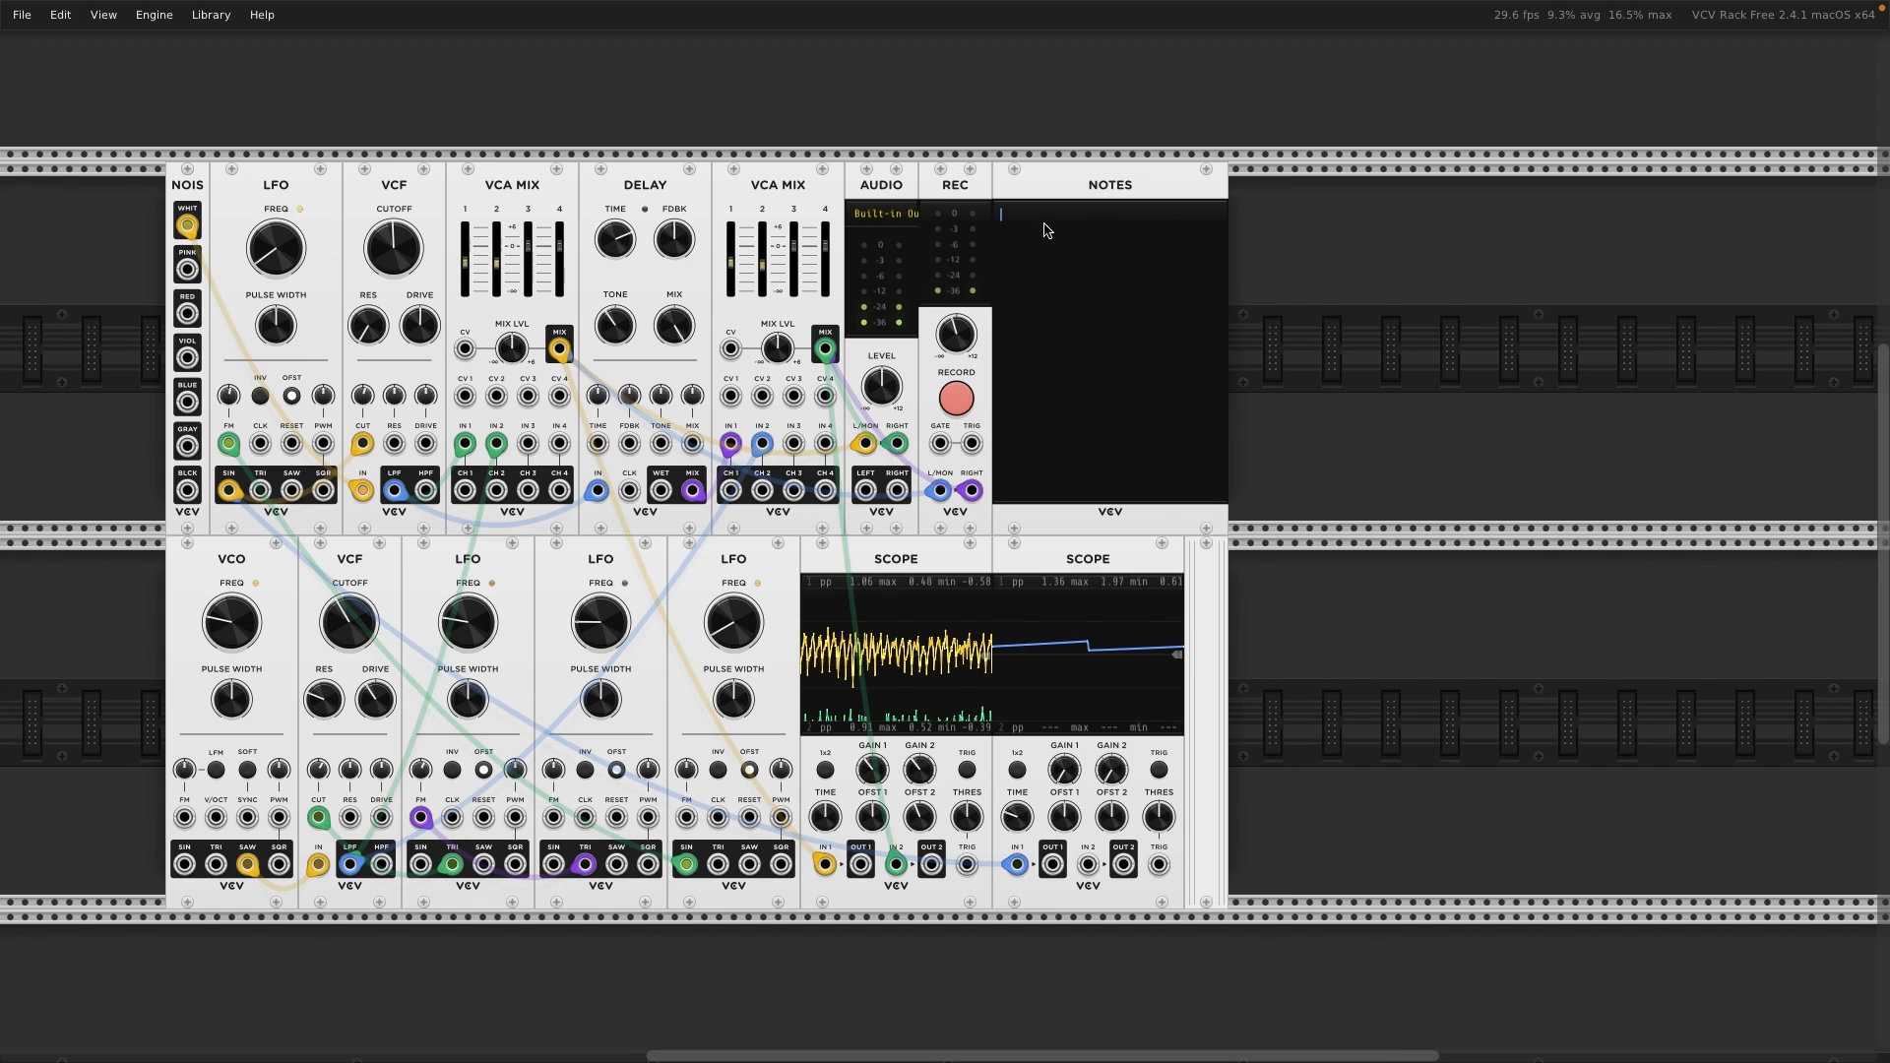
text(ENJ)
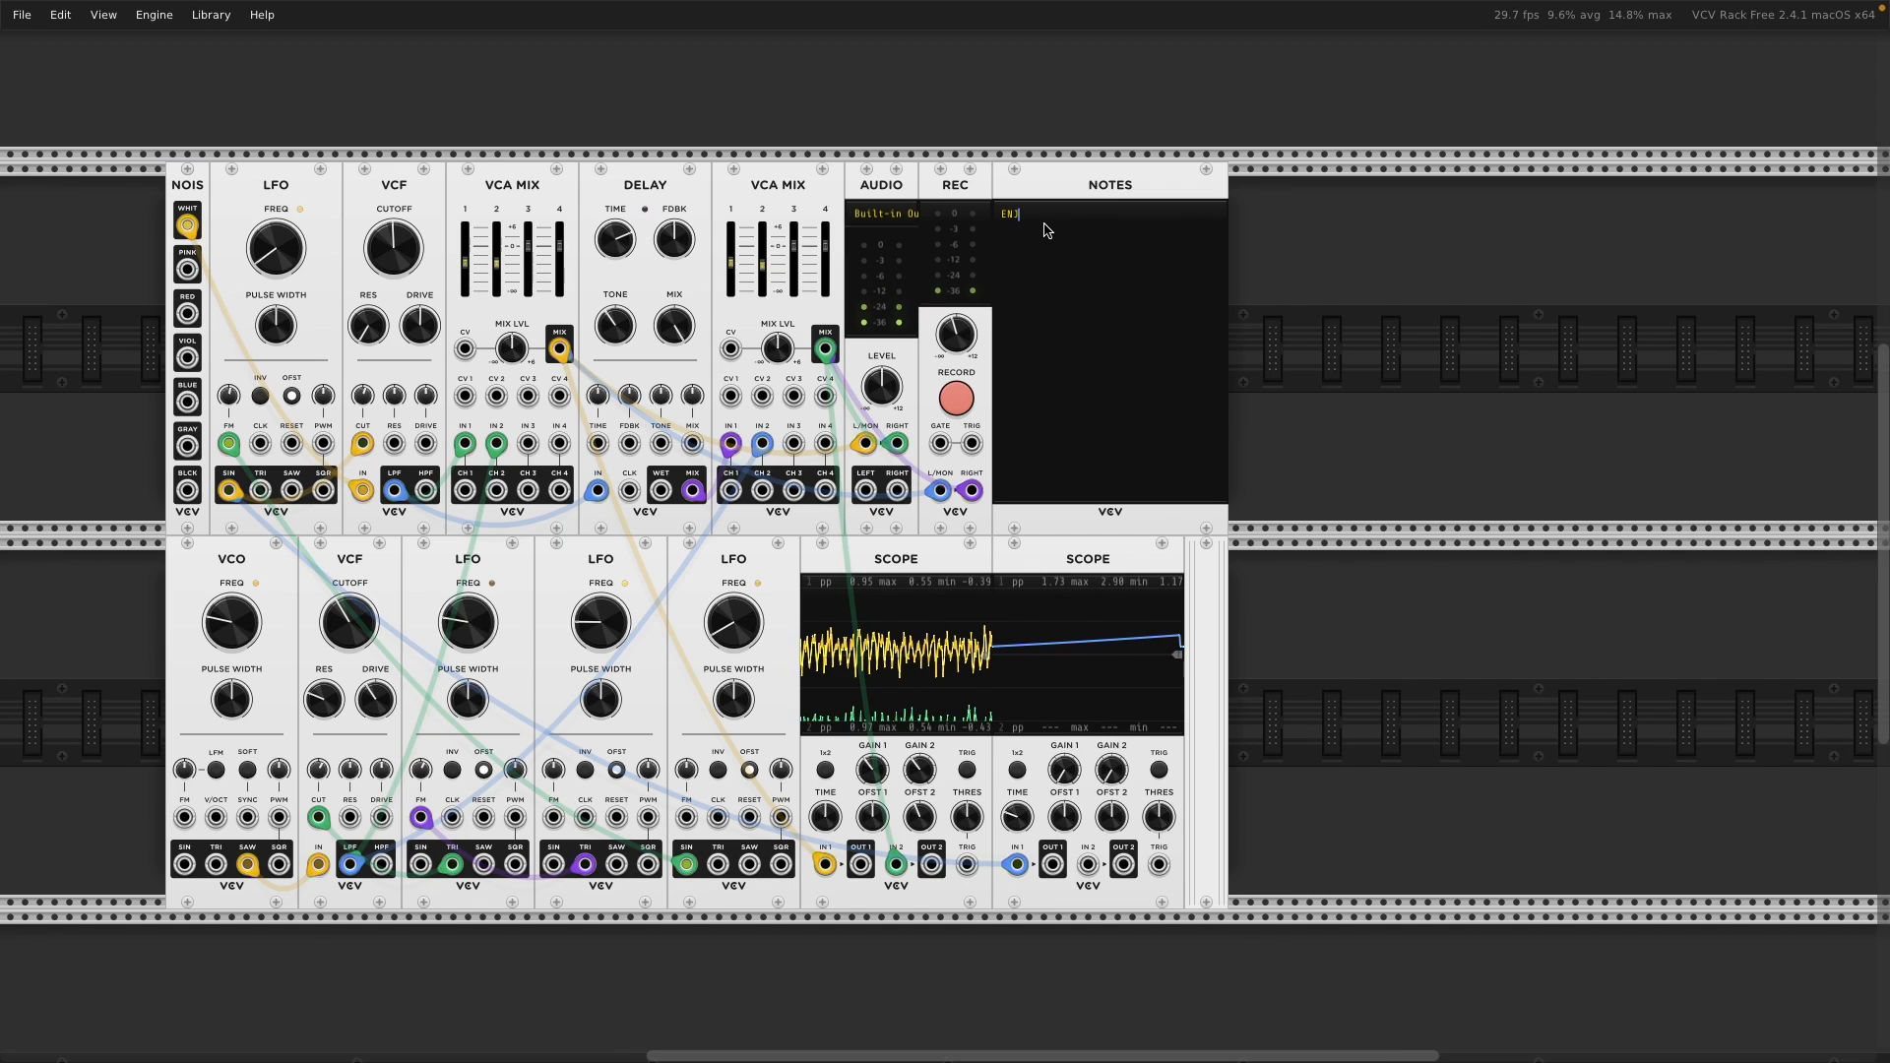
text(OY :))
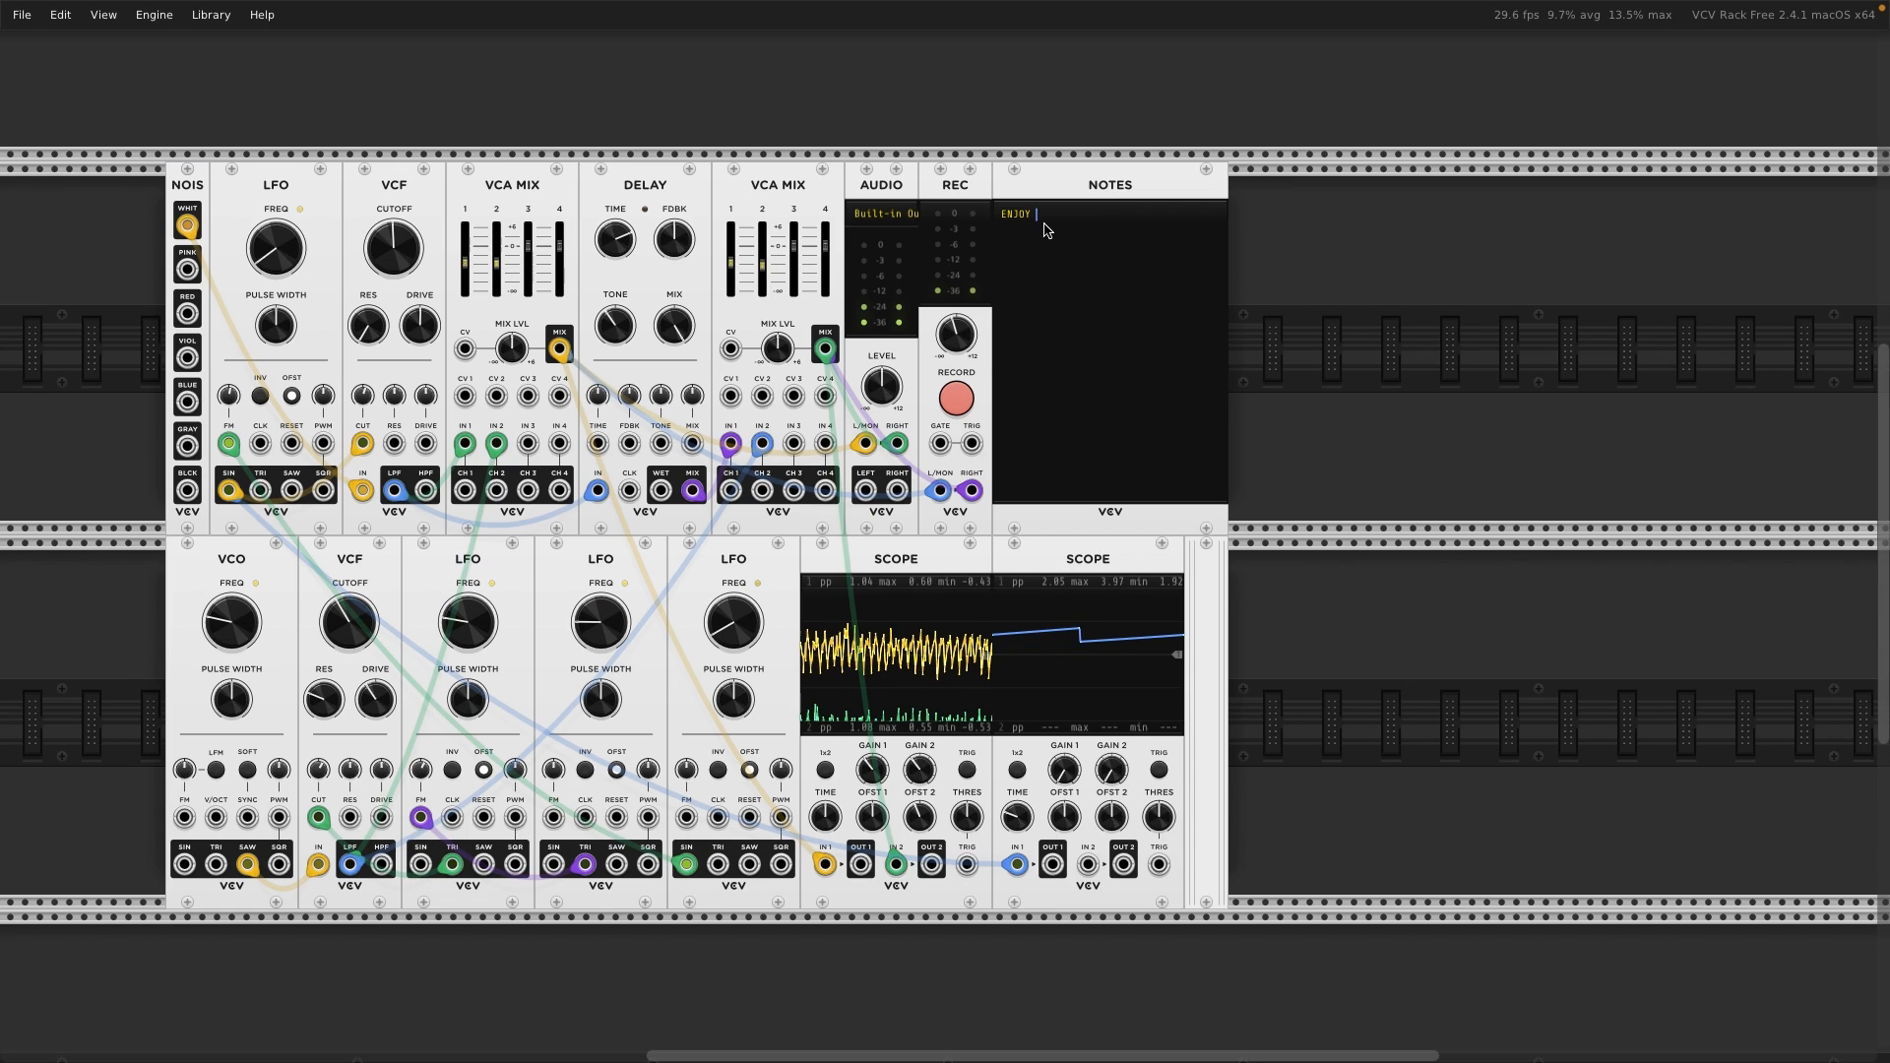